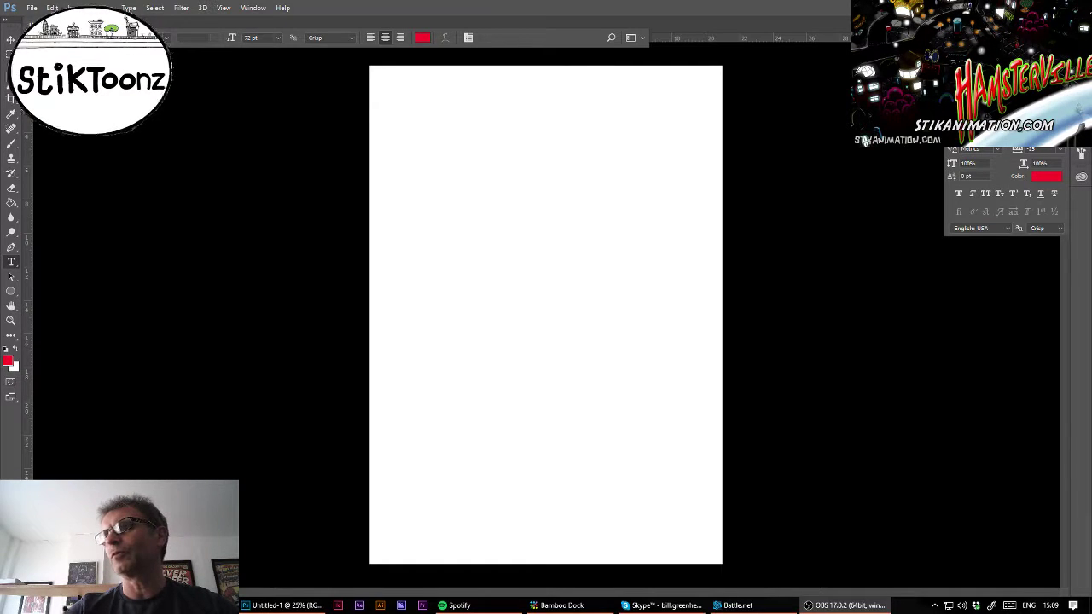
- Brush the outlines of two half-open eyes side by side in black, each with a thick arched upper lid and a thin lower line
left_click(879, 281)
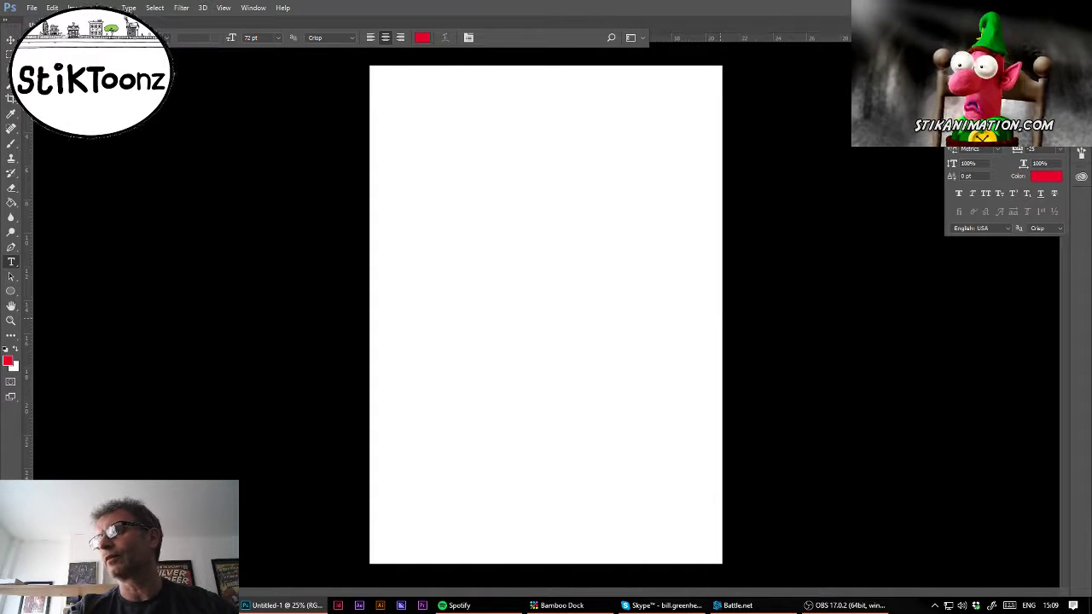
left_click(11, 321)
left_click_drag(572, 230, 624, 245)
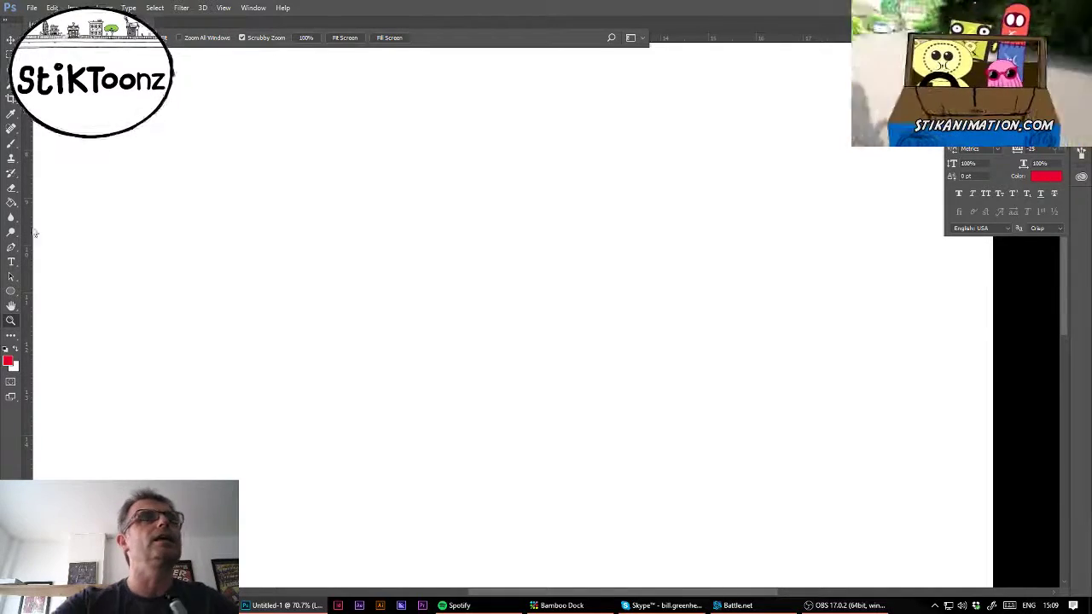
left_click(11, 145)
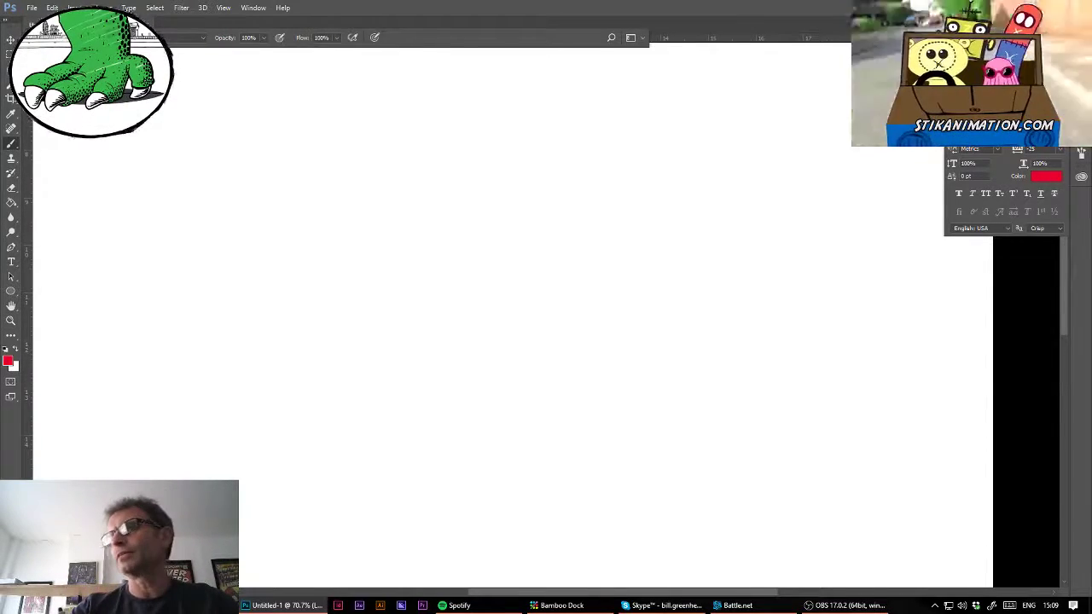
key("d")
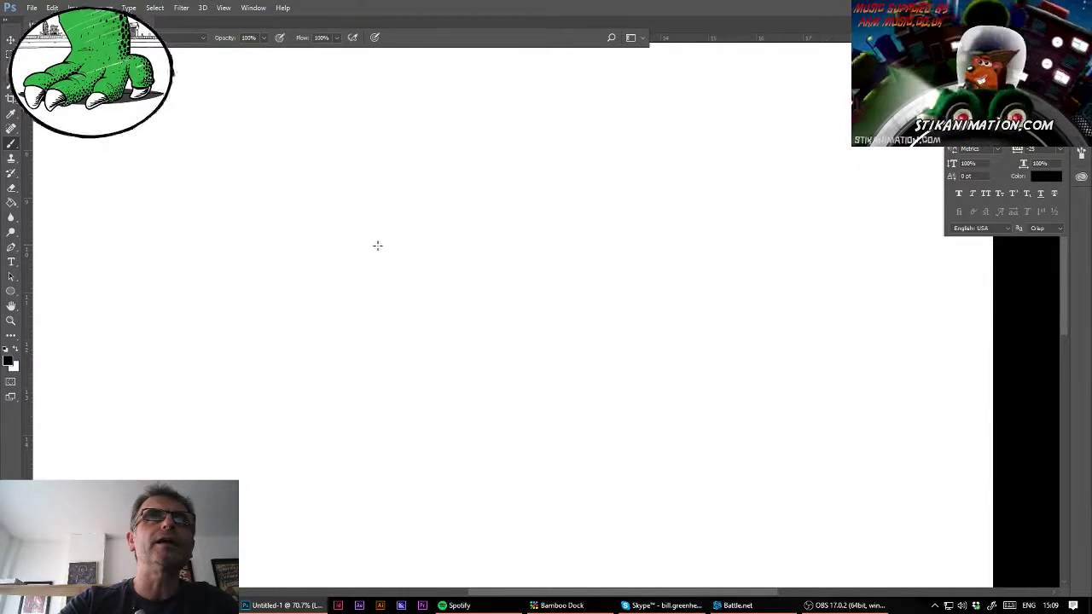
mouse_move(373, 249)
left_mouse_down()
mouse_move(408, 231)
mouse_move(436, 247)
mouse_move(398, 245)
mouse_move(437, 247)
left_mouse_up()
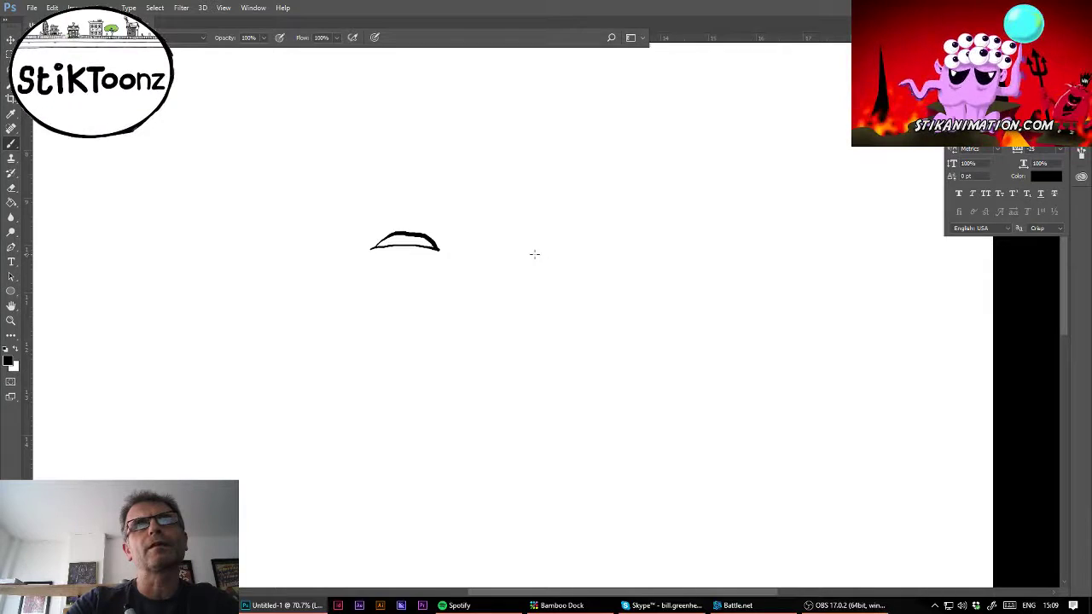
mouse_move(534, 254)
left_mouse_down()
mouse_move(561, 242)
mouse_move(590, 249)
mouse_move(559, 255)
mouse_move(593, 250)
left_mouse_up()
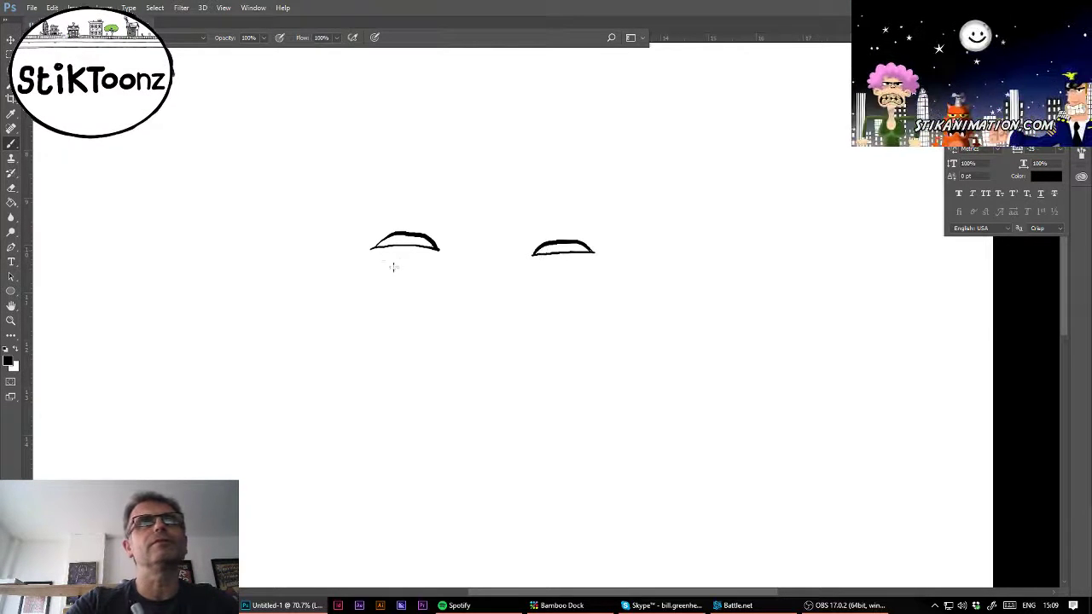
- Thin and clean up the upper and lower lid lines of both eyes with the Eraser
left_click(11, 320)
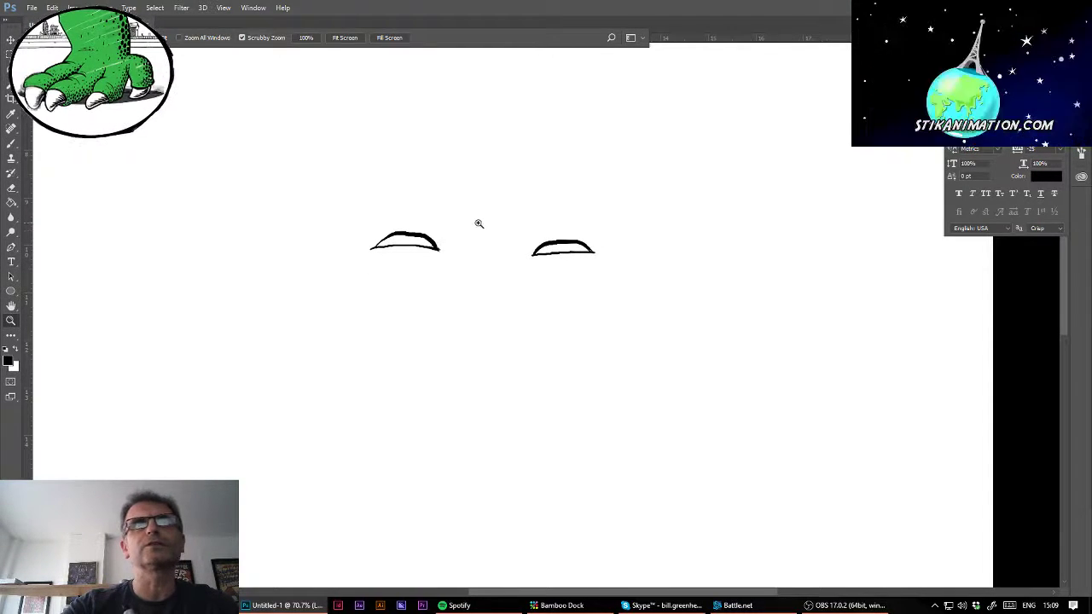
left_click_drag(478, 223, 523, 245)
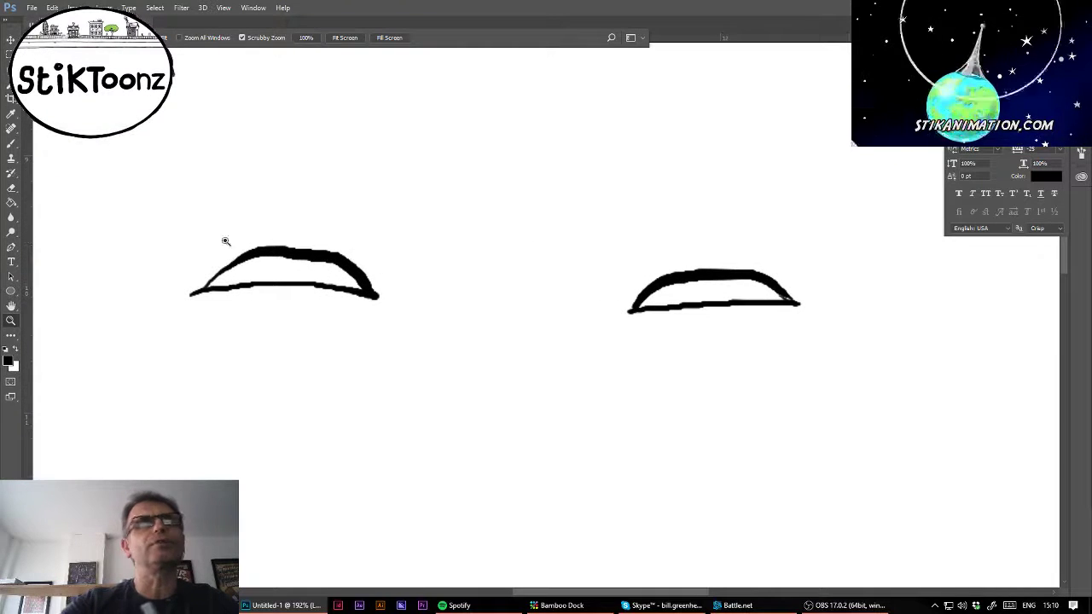
left_click(11, 188)
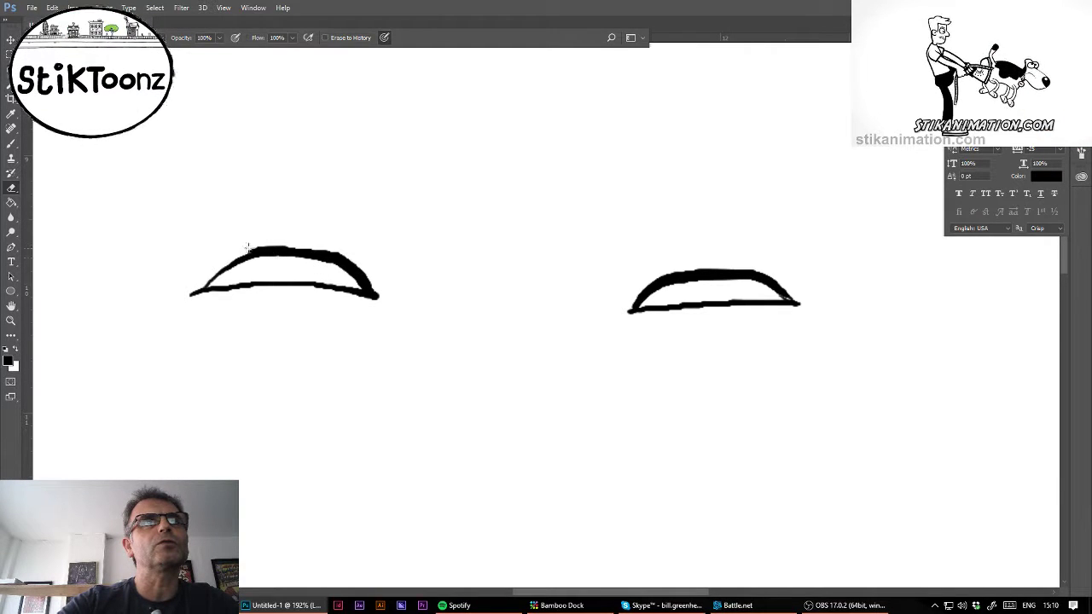
mouse_move(247, 247)
left_mouse_down()
mouse_move(332, 249)
mouse_move(378, 268)
left_mouse_up()
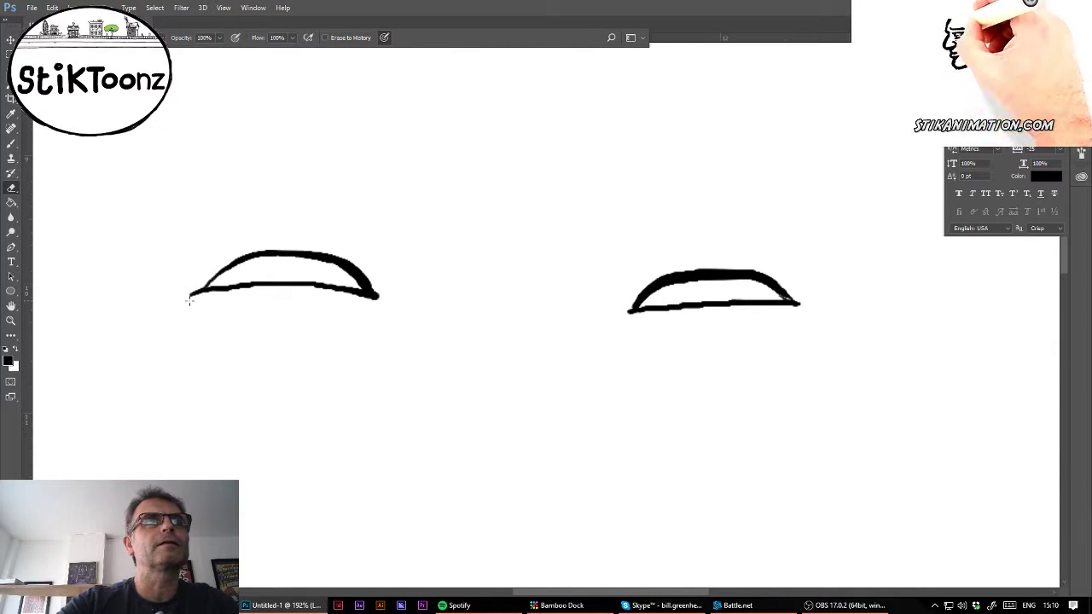
left_click_drag(190, 298, 261, 291)
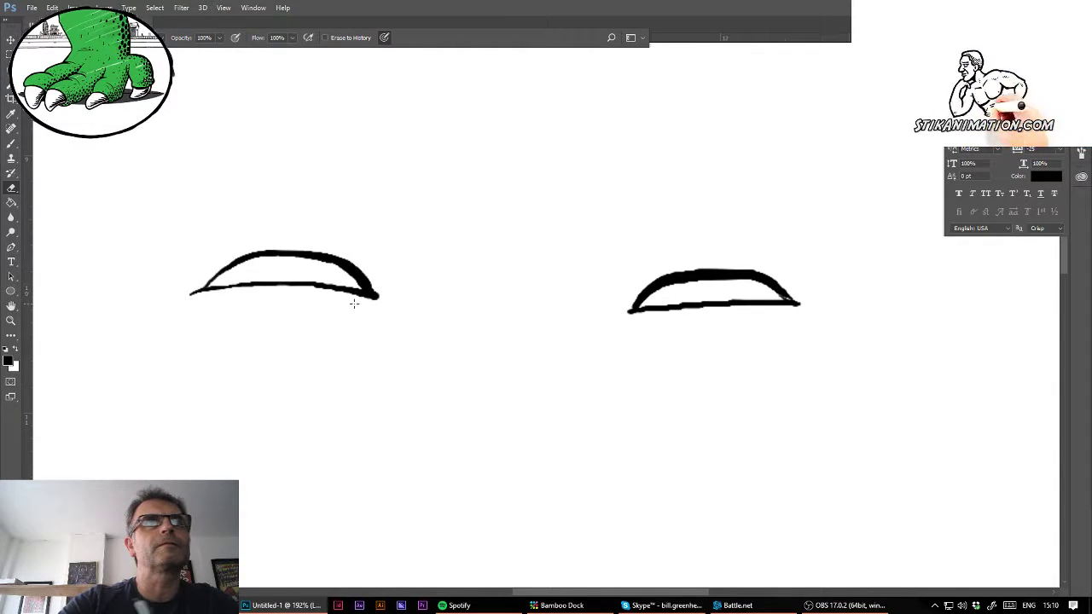
left_click_drag(621, 318, 802, 305)
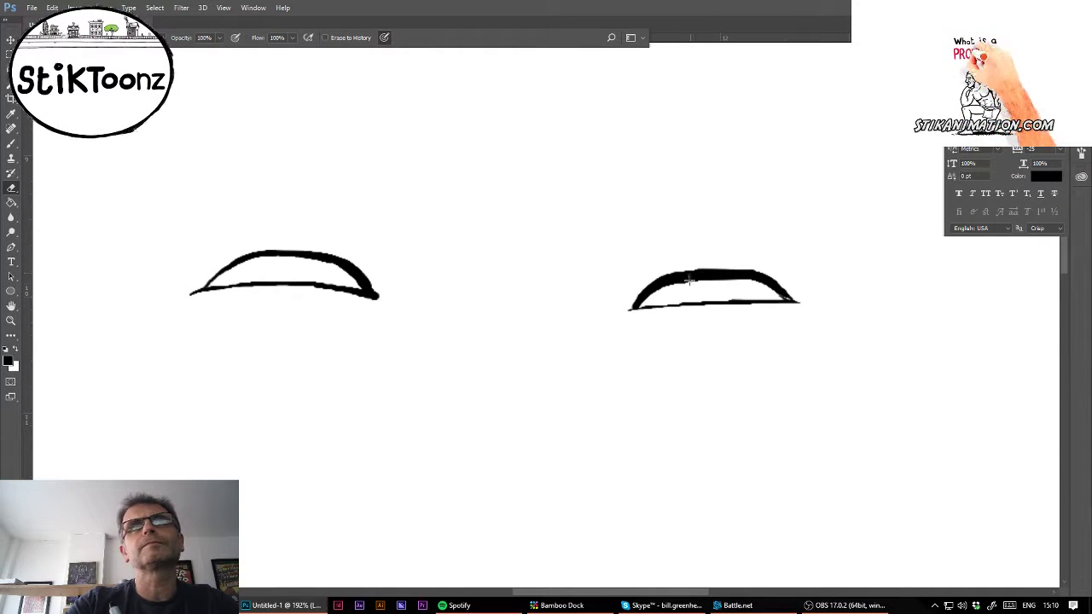
mouse_move(645, 302)
left_mouse_down()
mouse_move(748, 283)
mouse_move(776, 296)
left_mouse_up()
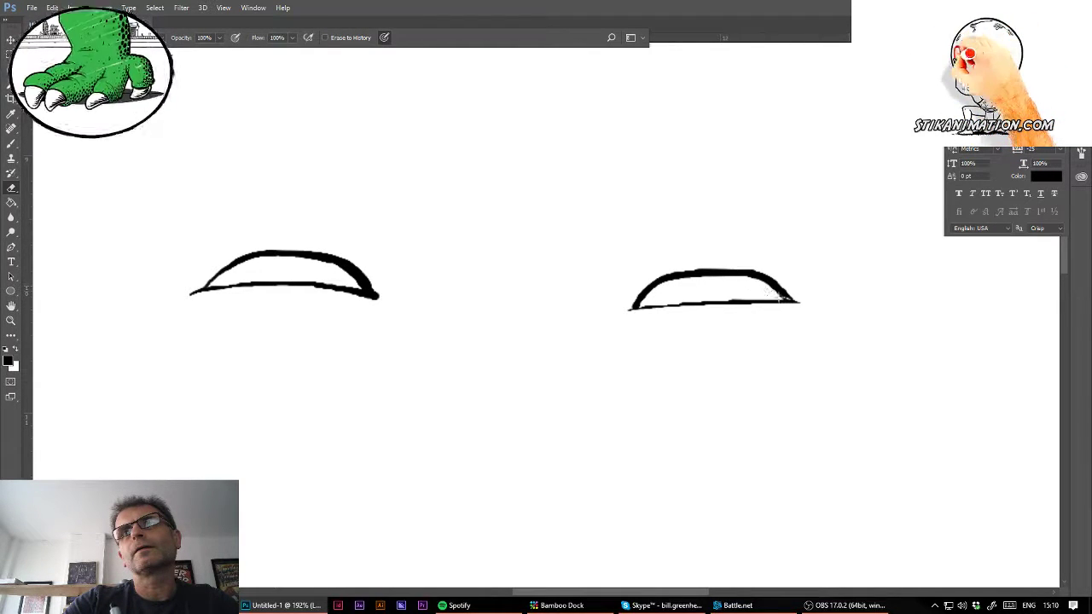
left_click_drag(672, 267, 713, 265)
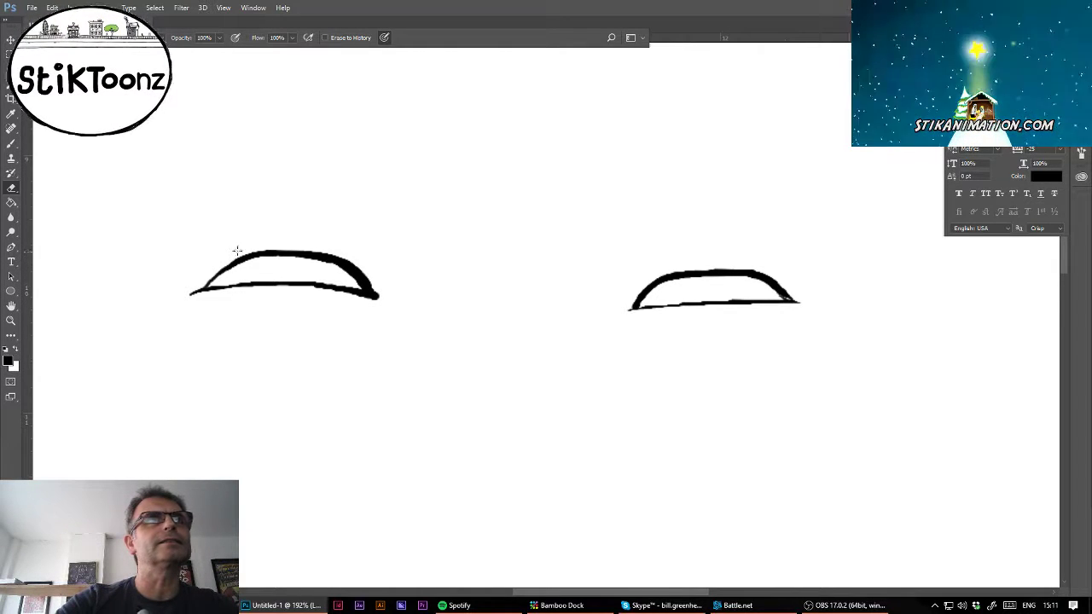
- Brush a curved eyelid crease above each eye and reinforce the lower lid line of the right eye
left_click(11, 145)
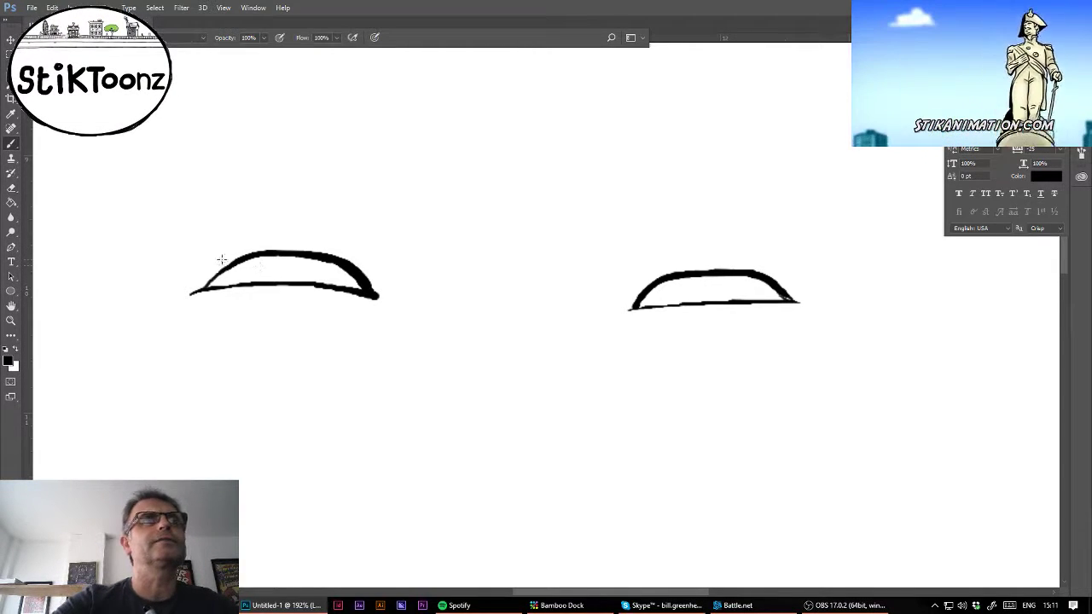
mouse_move(209, 267)
left_mouse_down()
mouse_move(268, 233)
mouse_move(356, 251)
mouse_move(368, 269)
left_mouse_up()
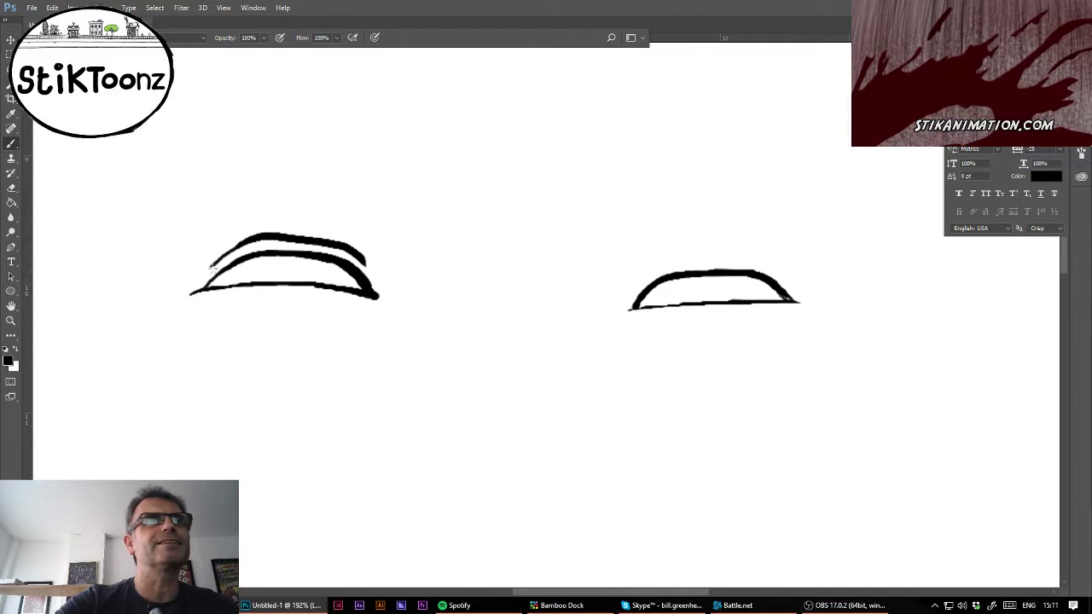
left_click_drag(212, 266, 202, 287)
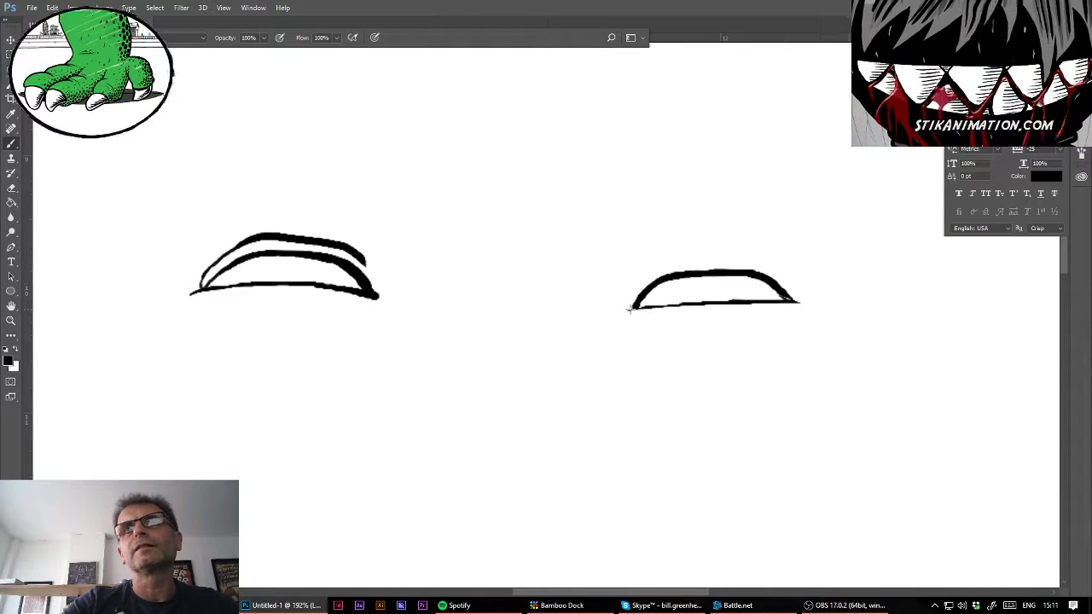
mouse_move(627, 311)
left_mouse_down()
mouse_move(799, 301)
mouse_move(790, 297)
left_mouse_up()
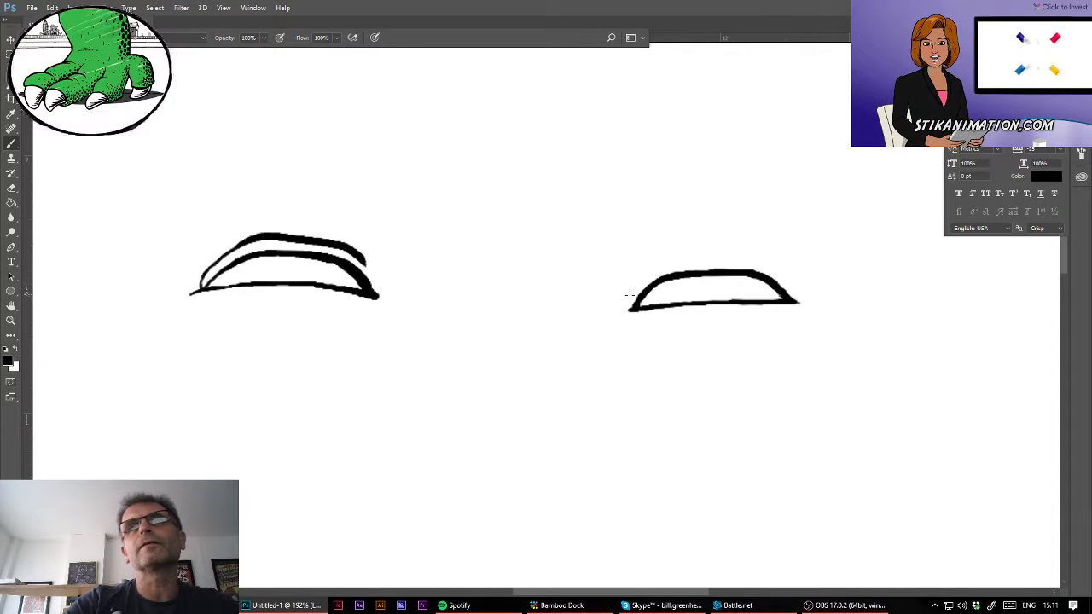
mouse_move(628, 295)
left_mouse_down()
mouse_move(690, 254)
mouse_move(748, 254)
mouse_move(790, 284)
left_mouse_up()
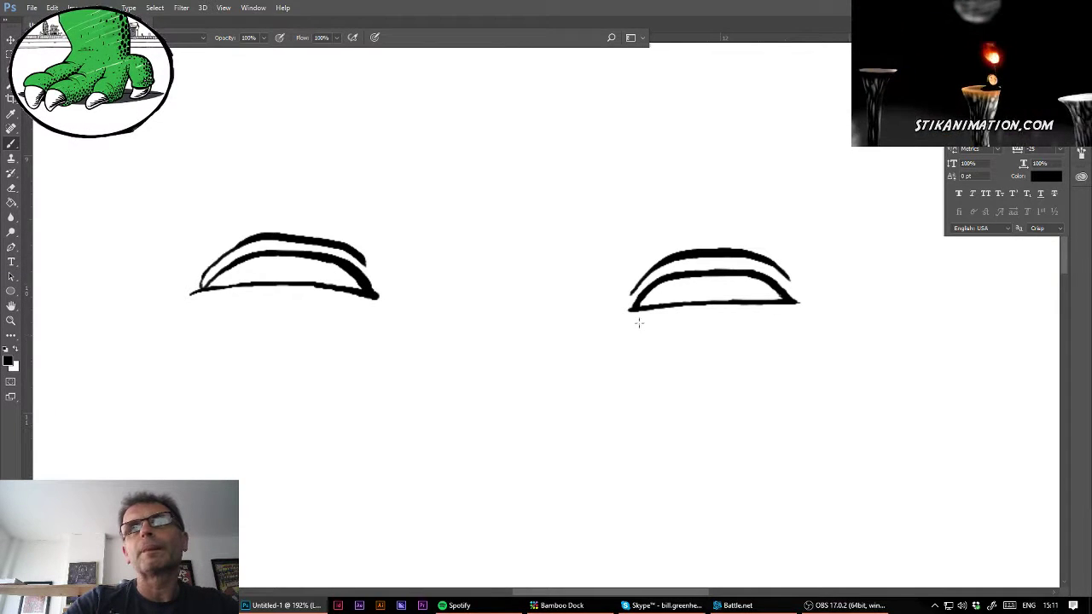
- Draw a thick curved bag with a thin inner wrinkle line beneath each eye
mouse_move(638, 325)
left_mouse_down()
mouse_move(721, 354)
mouse_move(765, 347)
mouse_move(796, 327)
left_mouse_up()
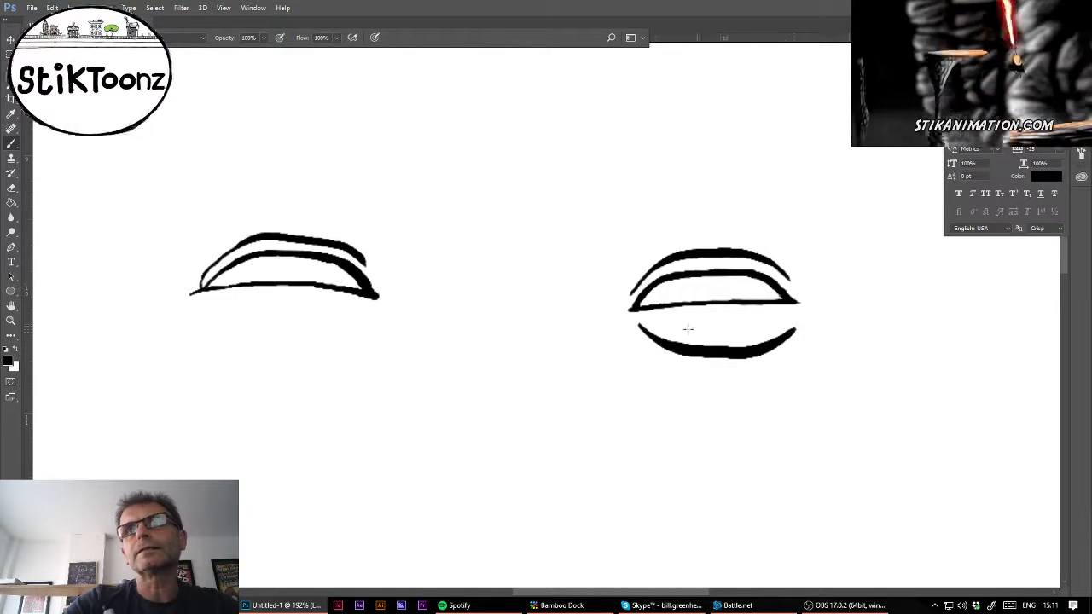
left_click_drag(691, 334, 766, 321)
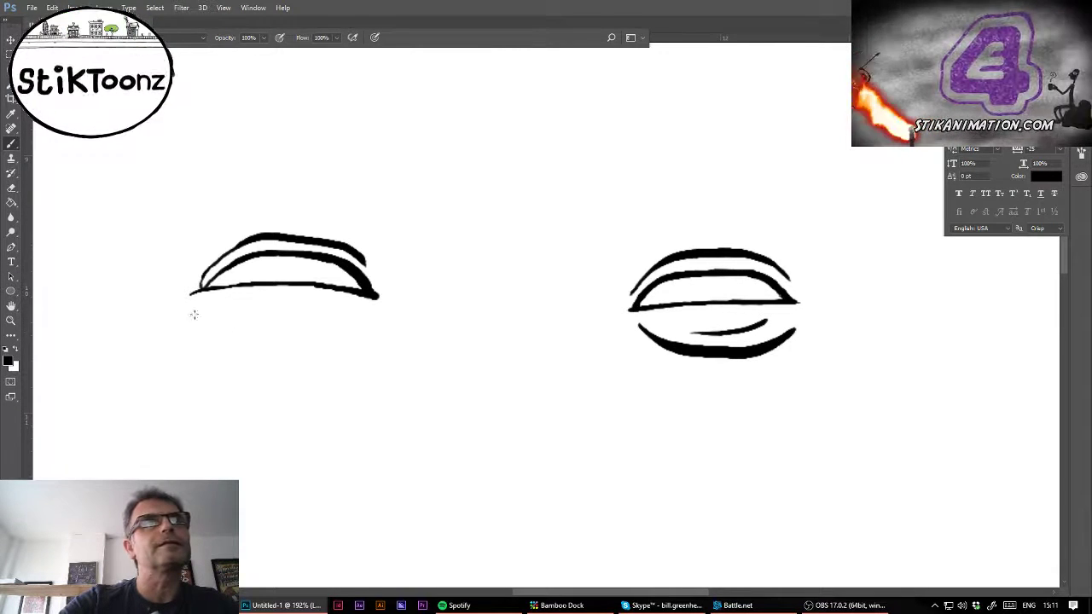
mouse_move(195, 315)
left_mouse_down()
mouse_move(253, 336)
mouse_move(312, 338)
mouse_move(358, 317)
left_mouse_up()
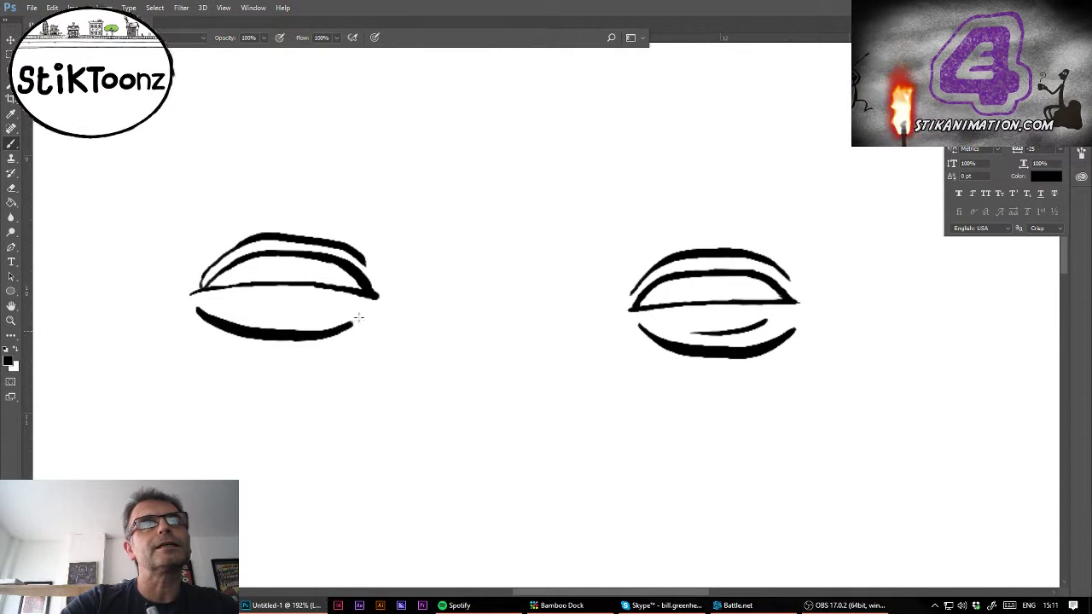
left_click_drag(224, 303, 331, 312)
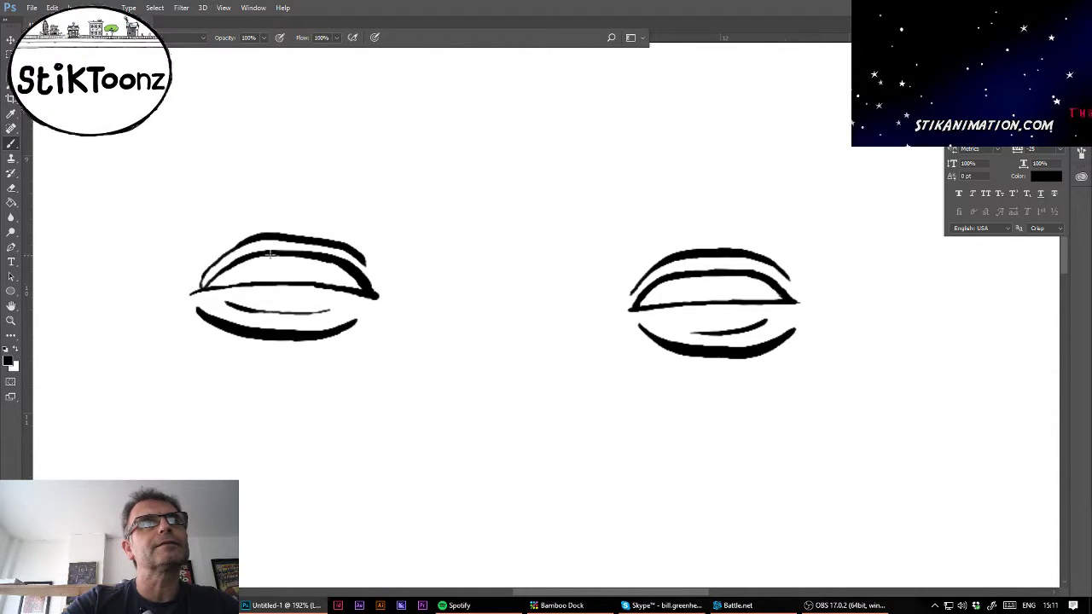
- Draw the curved iris sides in both eyes and add dark pupils with small white highlights
left_click_drag(262, 256, 266, 278)
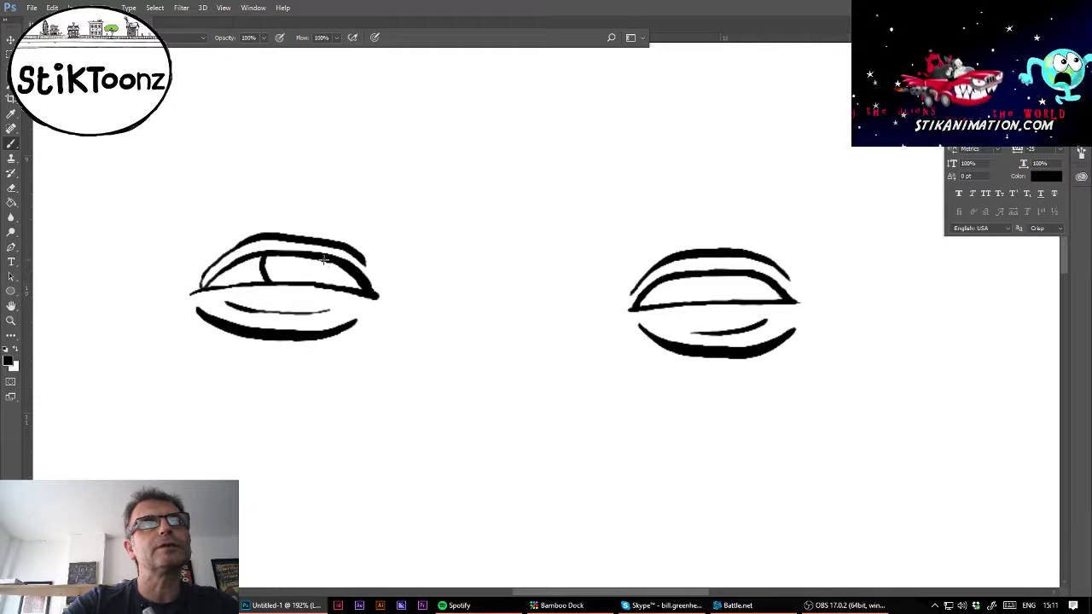
left_click_drag(324, 259, 318, 281)
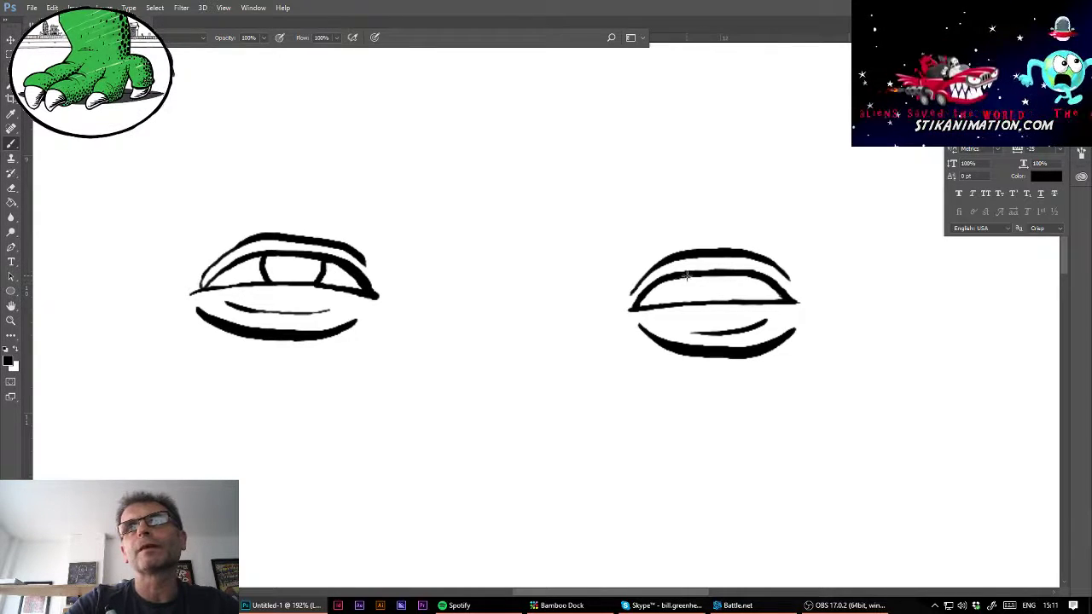
left_click_drag(682, 274, 685, 294)
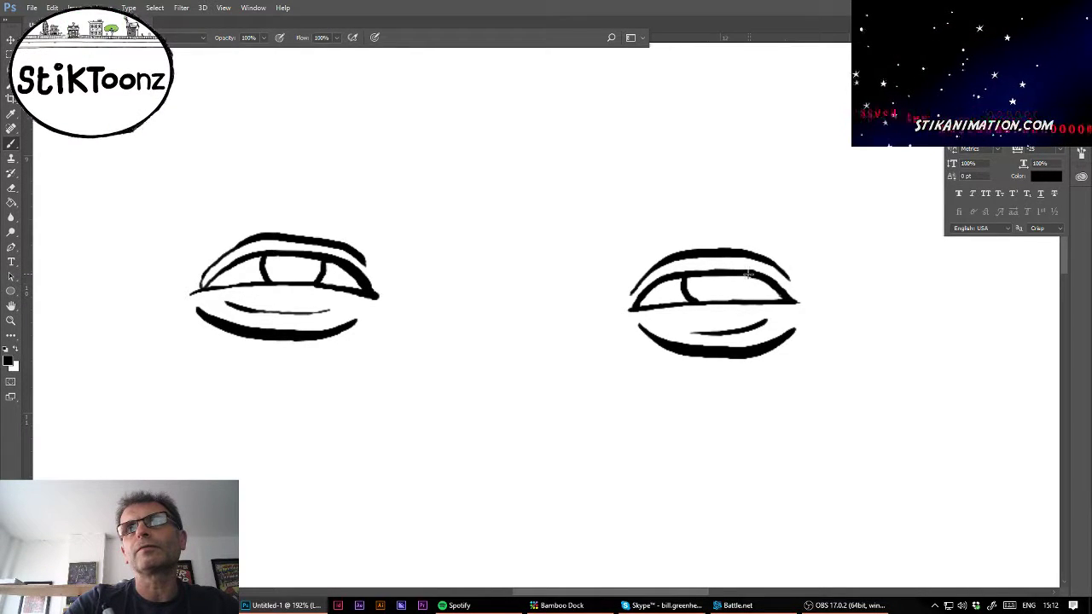
mouse_move(748, 273)
left_mouse_down()
mouse_move(749, 296)
mouse_move(704, 293)
mouse_move(729, 297)
mouse_move(733, 275)
mouse_move(708, 286)
left_mouse_up()
mouse_move(277, 256)
left_mouse_down()
mouse_move(300, 273)
mouse_move(307, 257)
mouse_move(280, 266)
left_mouse_up()
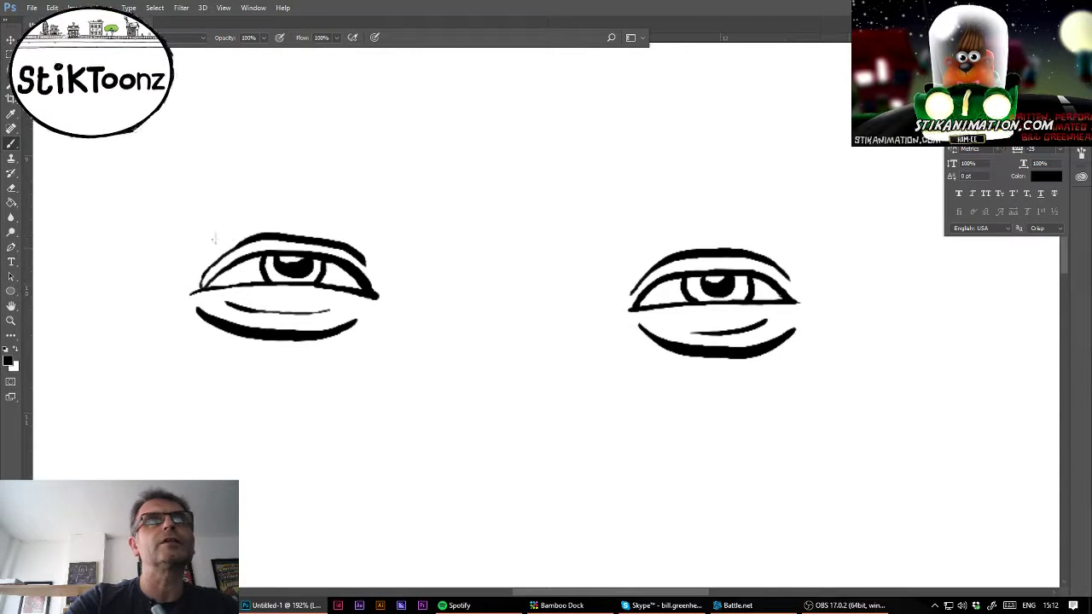
- Draw a bushy eyebrow over the left eye with a smooth curved lower edge and a jagged, hairy upper edge
mouse_move(170, 256)
left_mouse_down()
mouse_move(213, 233)
mouse_move(279, 220)
mouse_move(345, 225)
mouse_move(427, 253)
left_mouse_up()
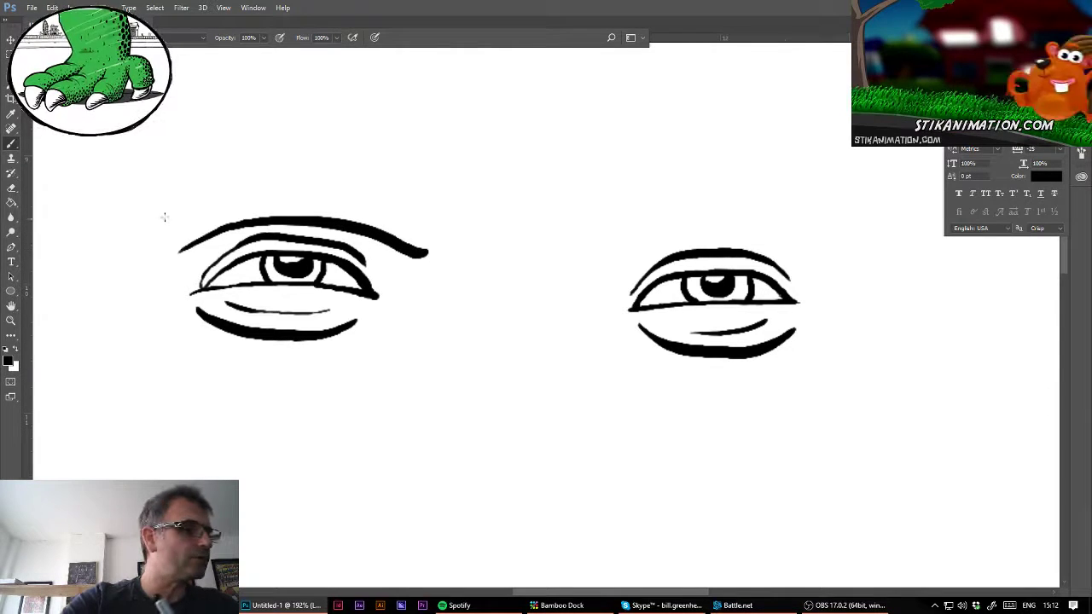
left_click_drag(130, 240, 176, 252)
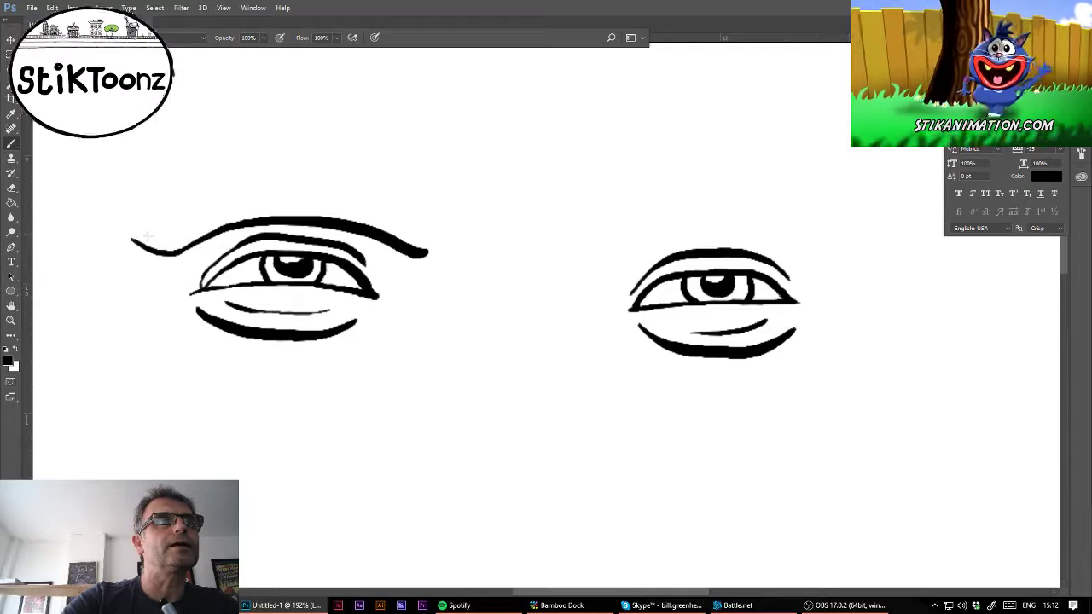
mouse_move(131, 240)
left_mouse_down()
mouse_move(157, 221)
mouse_move(145, 214)
mouse_move(203, 214)
mouse_move(186, 207)
mouse_move(202, 214)
mouse_move(220, 183)
mouse_move(234, 200)
mouse_move(267, 191)
mouse_move(268, 173)
mouse_move(323, 201)
mouse_move(305, 175)
mouse_move(359, 209)
mouse_move(349, 184)
mouse_move(398, 231)
mouse_move(454, 203)
left_mouse_up()
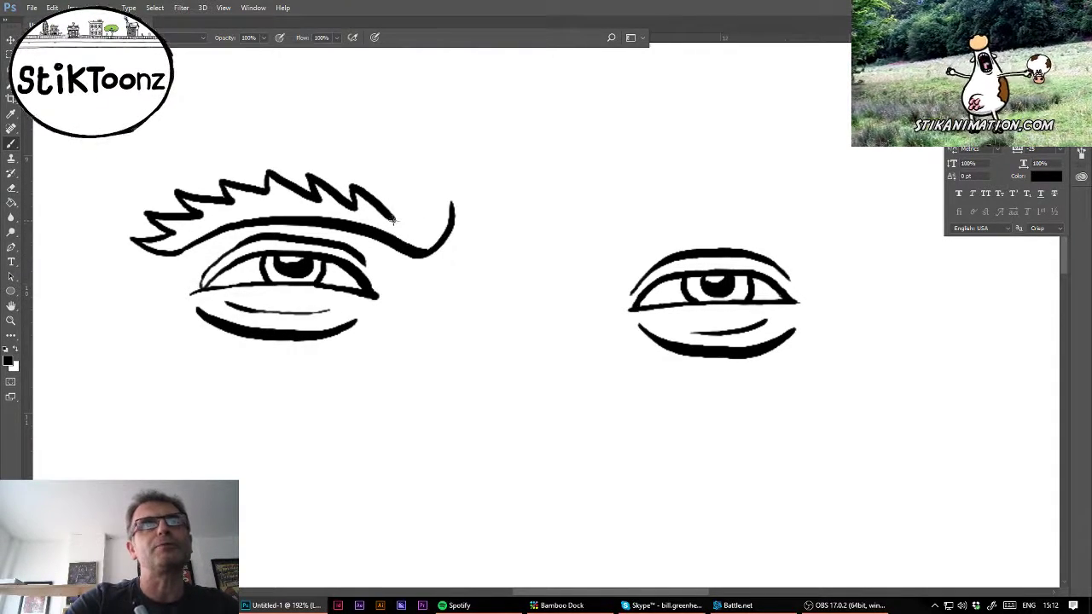
mouse_move(407, 232)
left_mouse_down()
mouse_move(405, 203)
mouse_move(432, 246)
left_mouse_up()
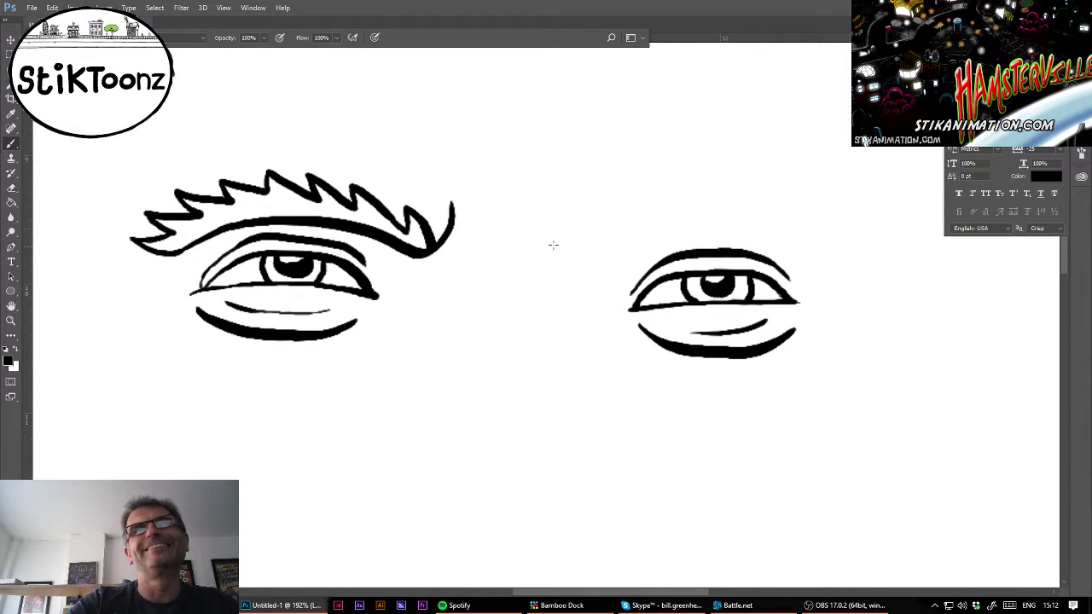
- Draw a matching bushy eyebrow over the right eye, with a sweeping lower curve, spiky top edge and pointed outer end
mouse_move(547, 234)
left_mouse_down()
mouse_move(573, 262)
mouse_move(721, 220)
mouse_move(819, 224)
mouse_move(831, 242)
left_mouse_up()
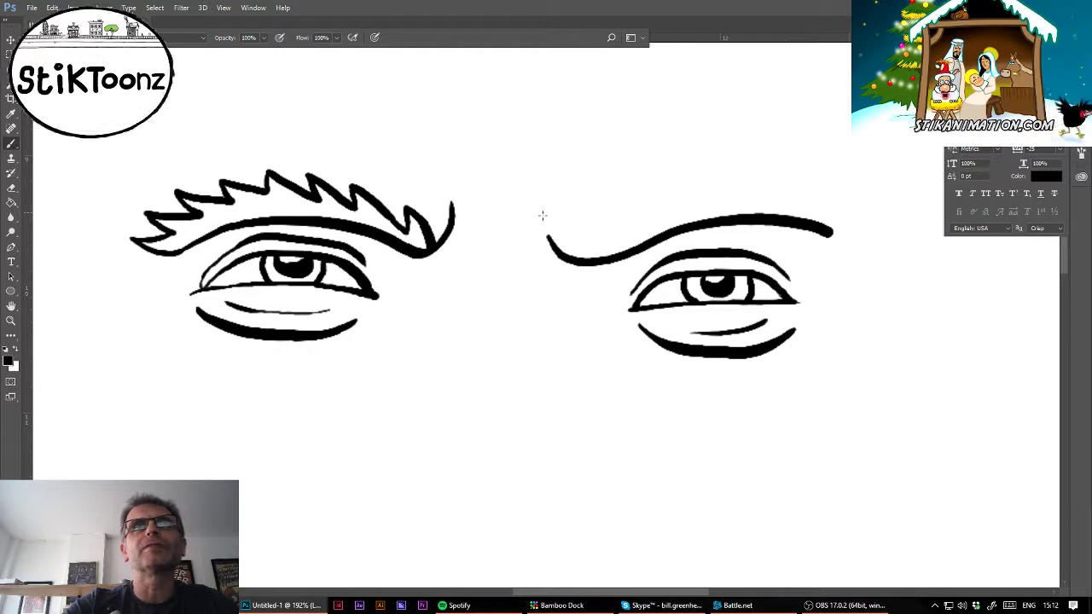
left_click_drag(545, 218, 550, 242)
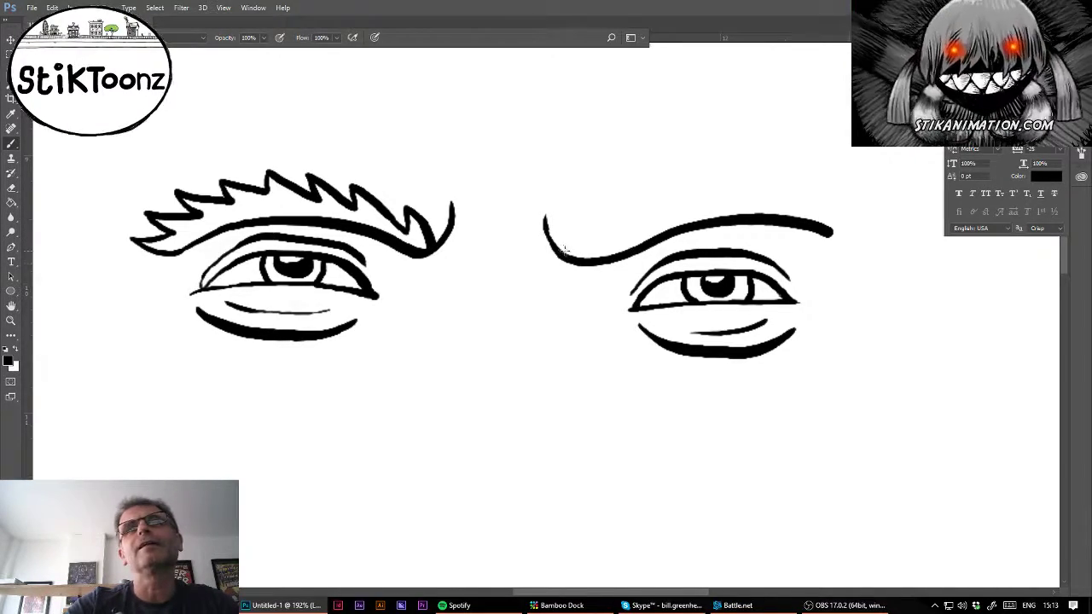
mouse_move(563, 255)
left_mouse_down()
mouse_move(601, 224)
mouse_move(600, 238)
mouse_move(646, 212)
mouse_move(635, 232)
mouse_move(694, 194)
mouse_move(682, 211)
mouse_move(760, 181)
mouse_move(735, 203)
mouse_move(850, 192)
left_mouse_up()
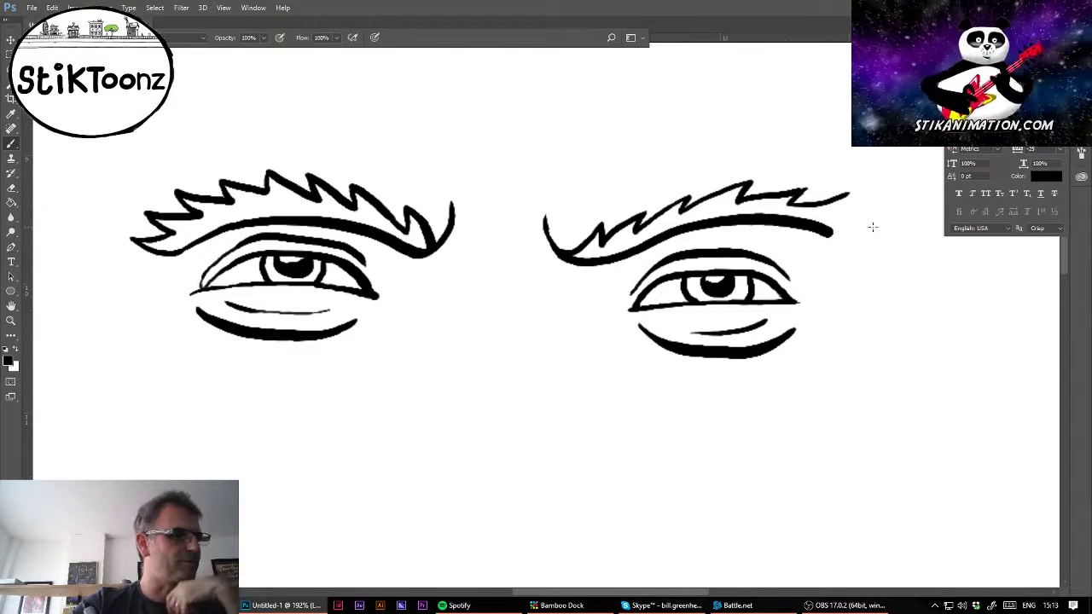
mouse_move(849, 192)
left_mouse_down()
mouse_move(833, 217)
mouse_move(868, 223)
mouse_move(829, 226)
left_mouse_up()
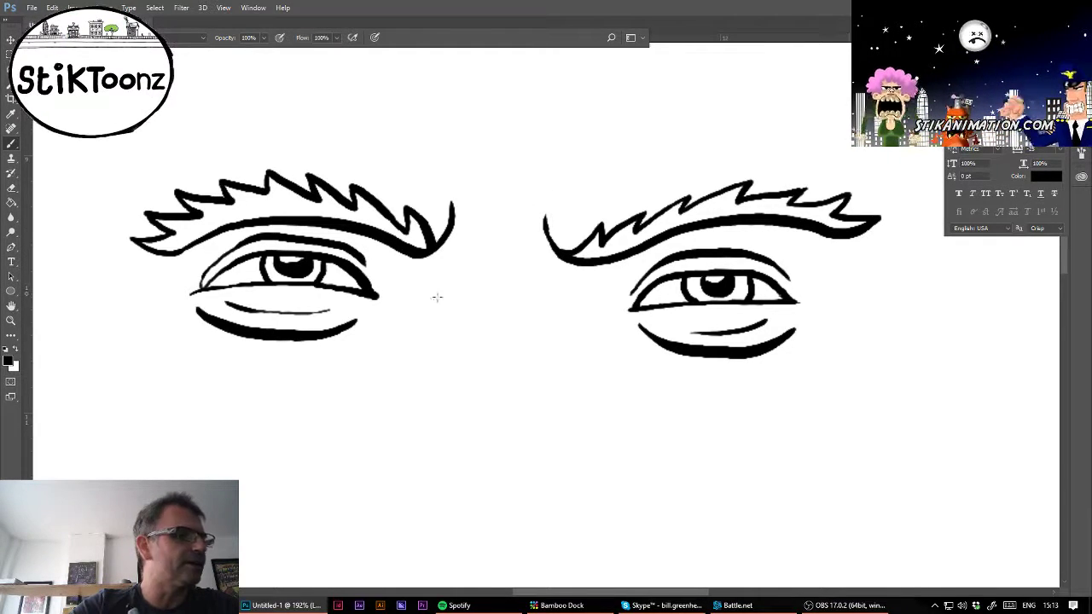
- Draw a short vertical nose-bridge line beneath the inner end of each eyebrow
left_click_drag(429, 252, 429, 311)
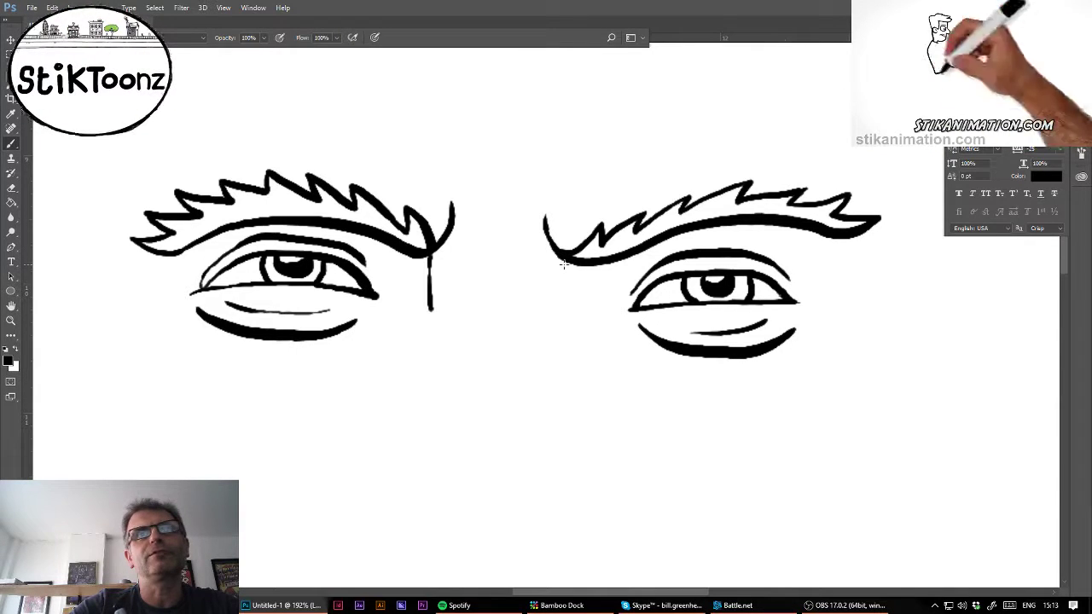
left_click_drag(563, 264, 560, 325)
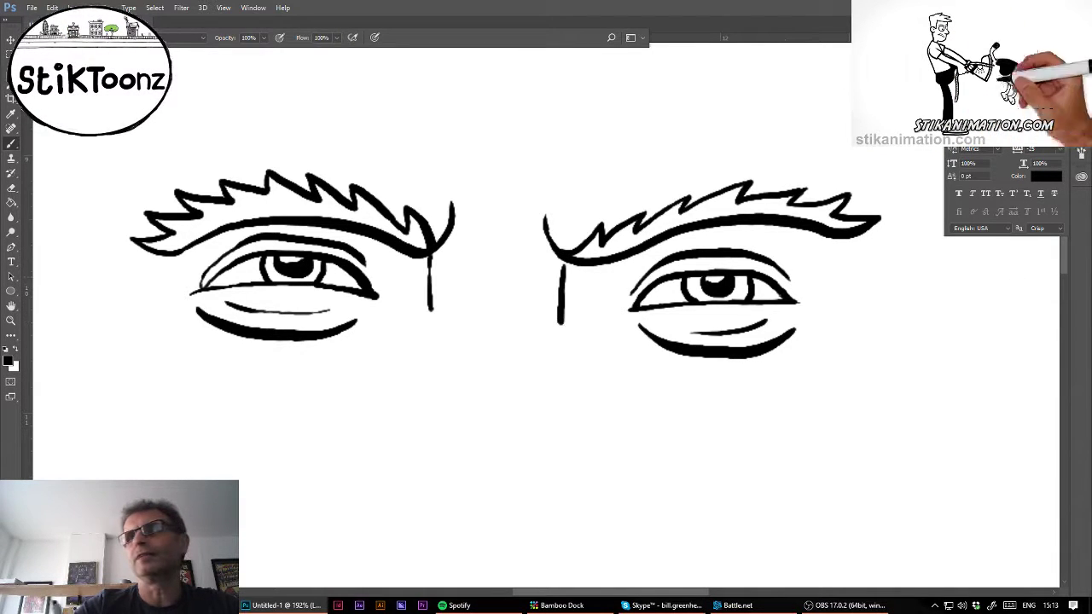
- Draw a thick U-shaped nose tip midway below the eyes, with a rounded nostril wing on each side
scroll(545, 307, "down", 5)
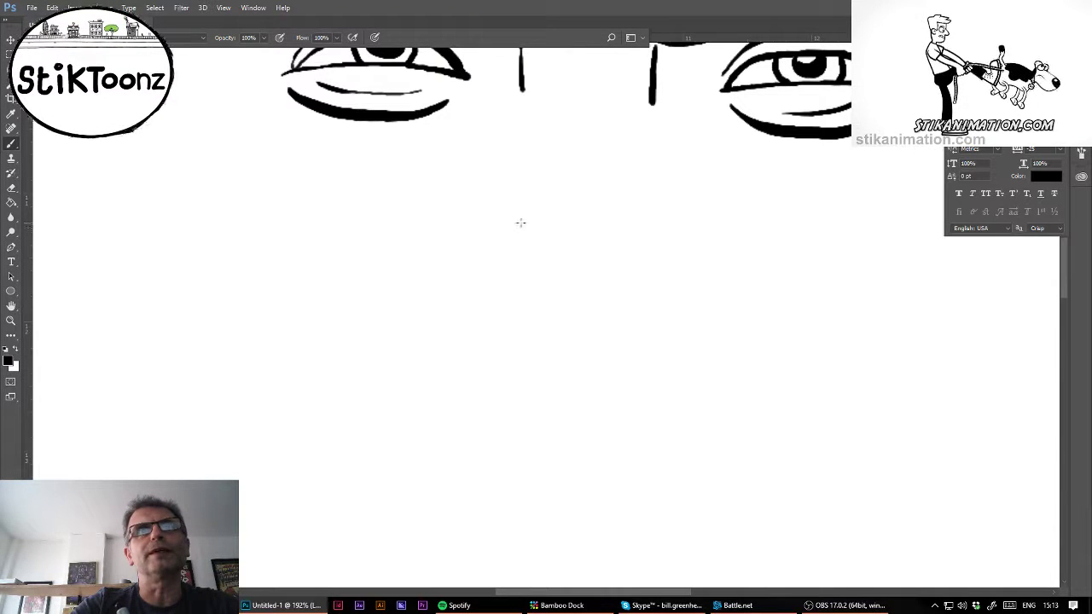
mouse_move(516, 220)
left_mouse_down()
mouse_move(494, 304)
mouse_move(513, 326)
mouse_move(534, 344)
mouse_move(574, 349)
mouse_move(610, 320)
left_mouse_up()
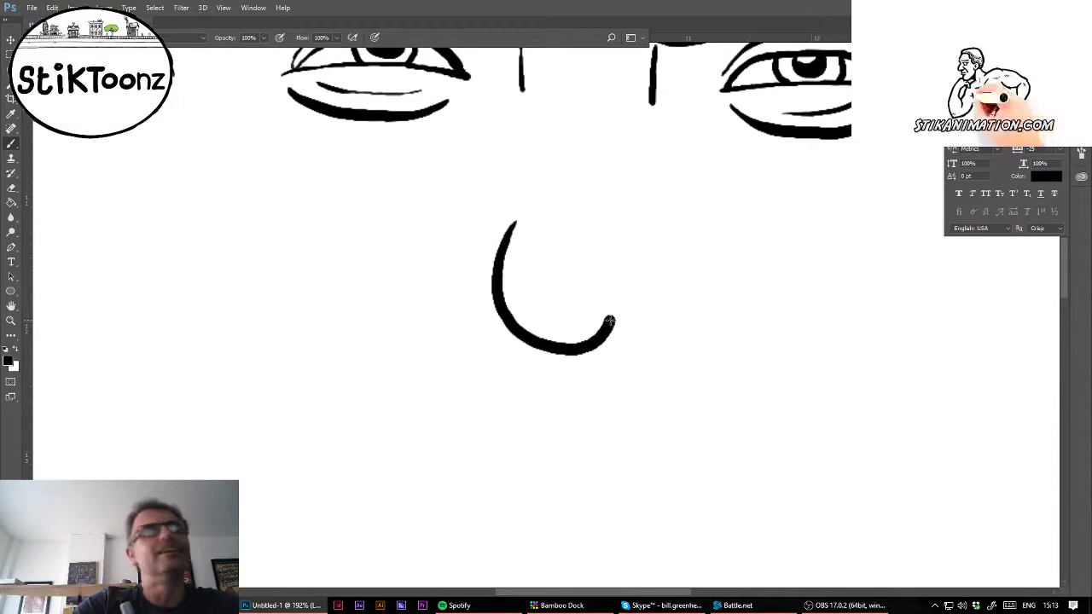
key("ctrl+z")
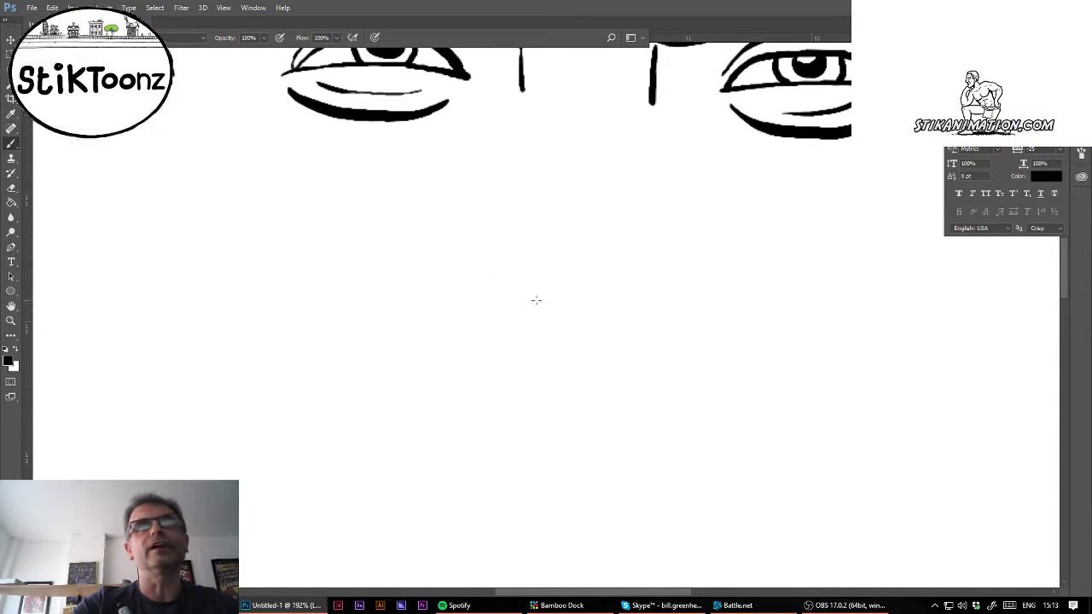
mouse_move(515, 247)
left_mouse_down()
mouse_move(509, 311)
mouse_move(528, 332)
mouse_move(557, 338)
mouse_move(607, 340)
mouse_move(626, 327)
mouse_move(639, 294)
mouse_move(625, 237)
left_mouse_up()
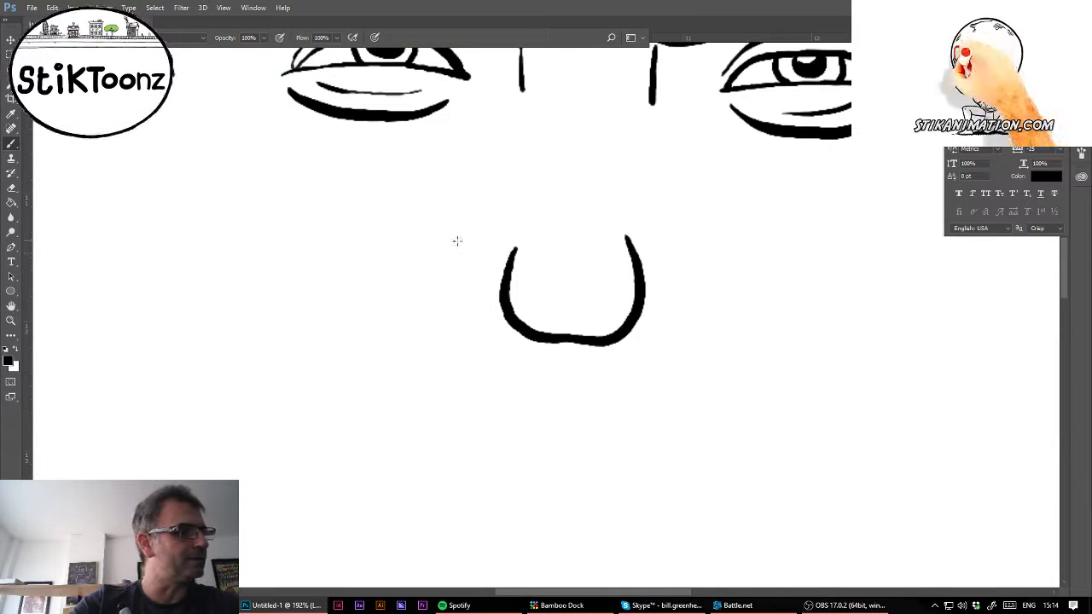
mouse_move(500, 249)
left_mouse_down()
mouse_move(450, 261)
mouse_move(442, 289)
mouse_move(461, 310)
mouse_move(505, 313)
left_mouse_up()
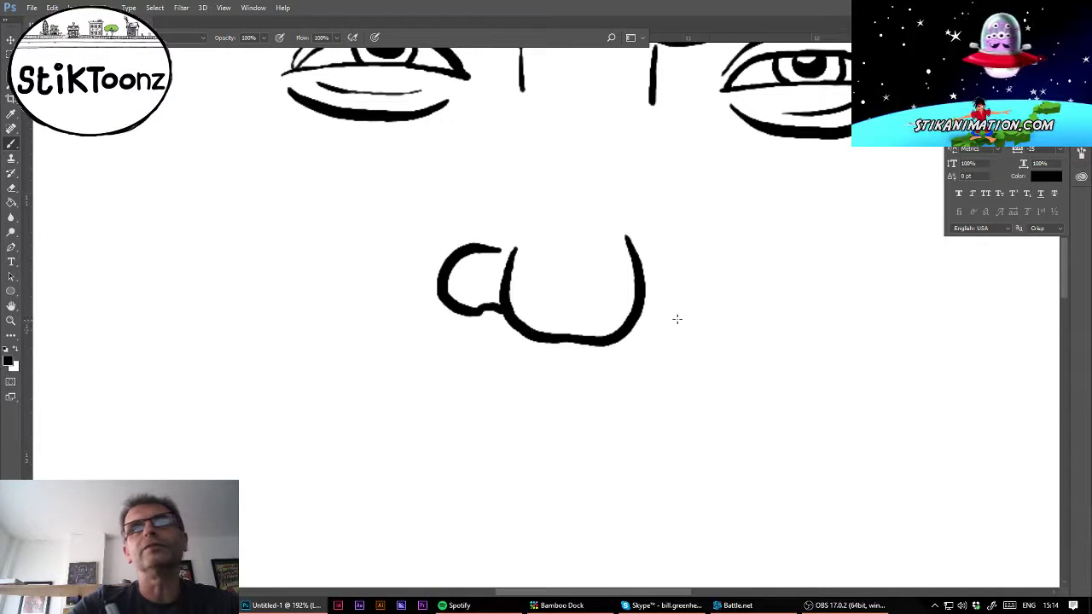
mouse_move(633, 314)
left_mouse_down()
mouse_move(689, 309)
mouse_move(695, 285)
mouse_move(691, 264)
mouse_move(635, 249)
left_mouse_up()
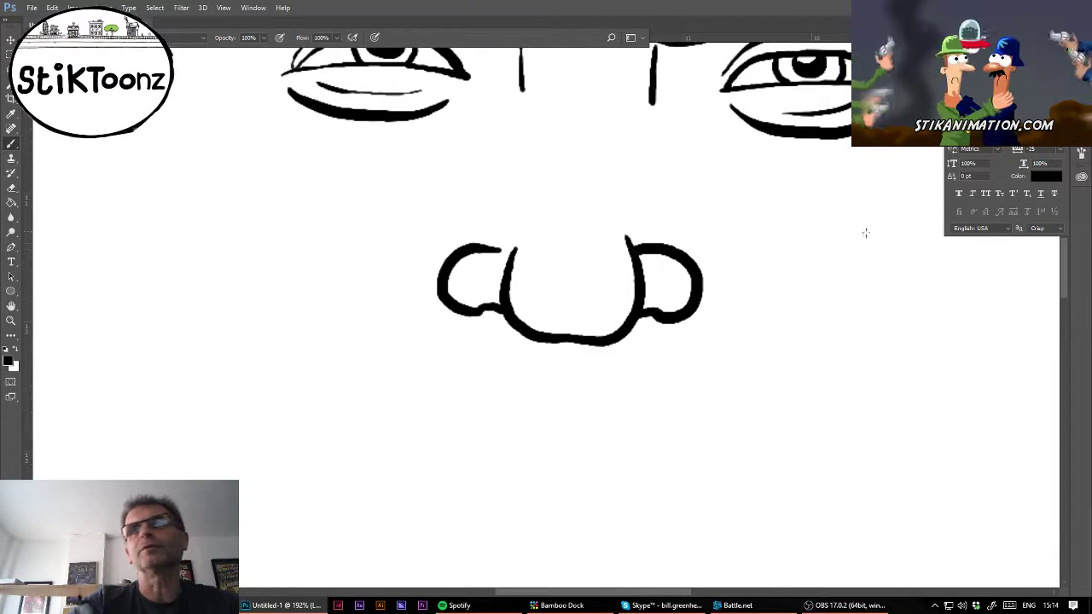
- Draw a wide curved mouth with a shorter lower-lip line, framed by smile creases running from the nostrils to the mouth corners
scroll(554, 317, "down", 8)
scroll(554, 317, "up", 5)
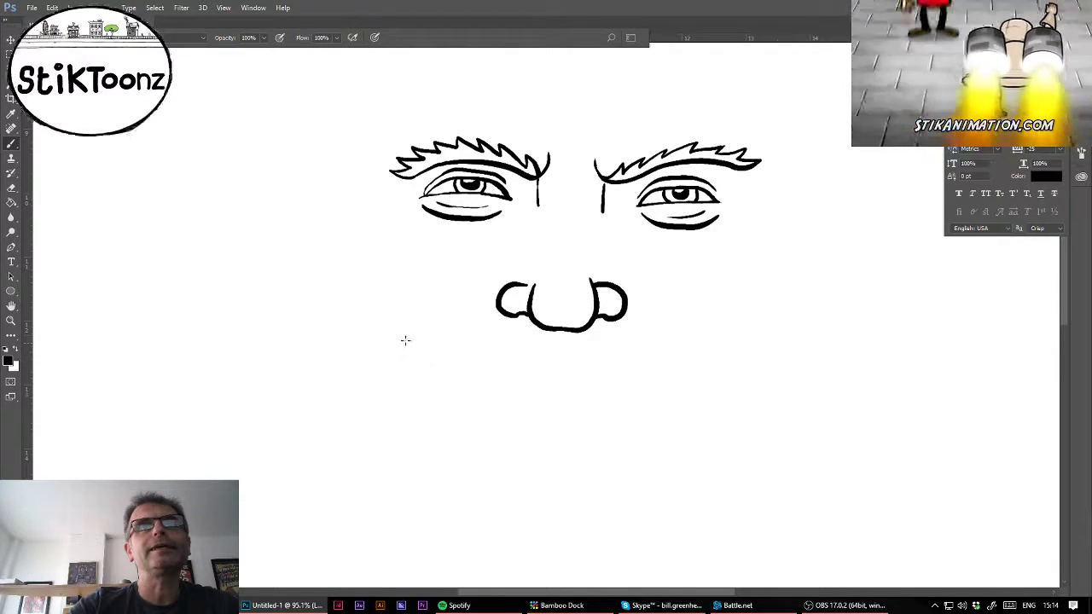
mouse_move(403, 337)
left_mouse_down()
mouse_move(519, 369)
mouse_move(625, 371)
mouse_move(732, 350)
left_mouse_up()
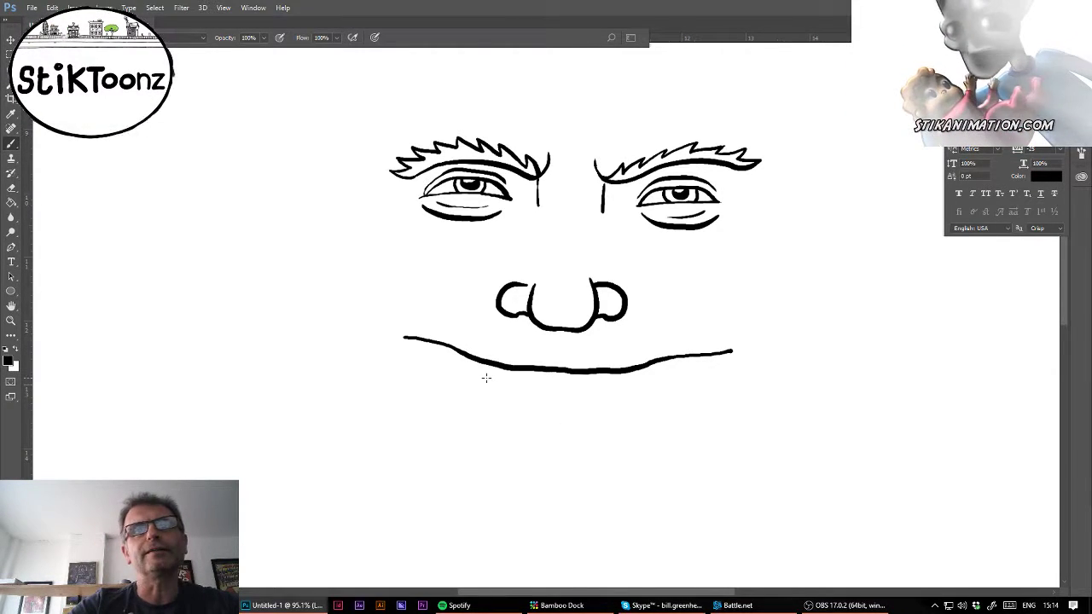
mouse_move(485, 378)
left_mouse_down()
mouse_move(551, 395)
mouse_move(647, 385)
left_mouse_up()
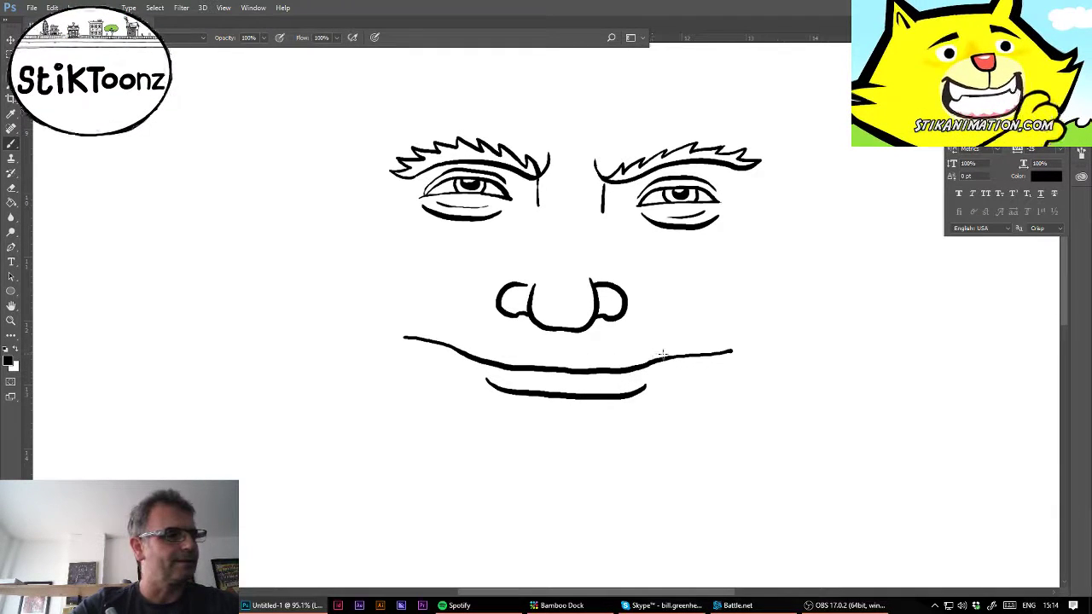
mouse_move(630, 303)
left_mouse_down()
mouse_move(729, 346)
mouse_move(741, 363)
left_mouse_up()
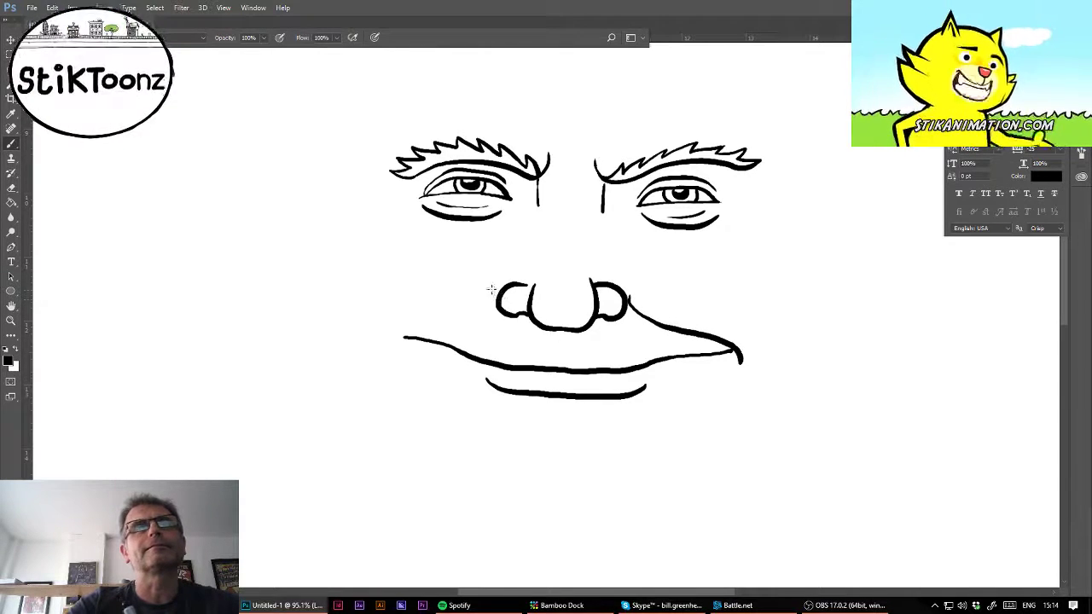
mouse_move(495, 293)
left_mouse_down()
mouse_move(399, 331)
mouse_move(413, 350)
left_mouse_up()
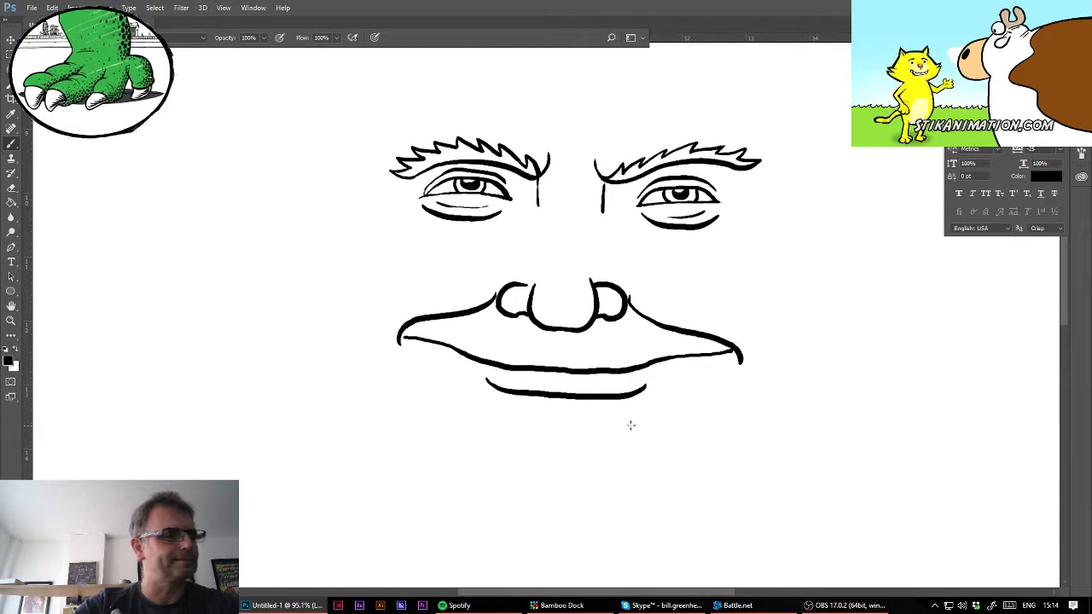
- Draw an arched chin crease below the lower lip, with short dashes at its ends and a scatter of small stubble dots
mouse_move(519, 426)
left_mouse_down()
mouse_move(555, 402)
mouse_move(594, 423)
left_mouse_up()
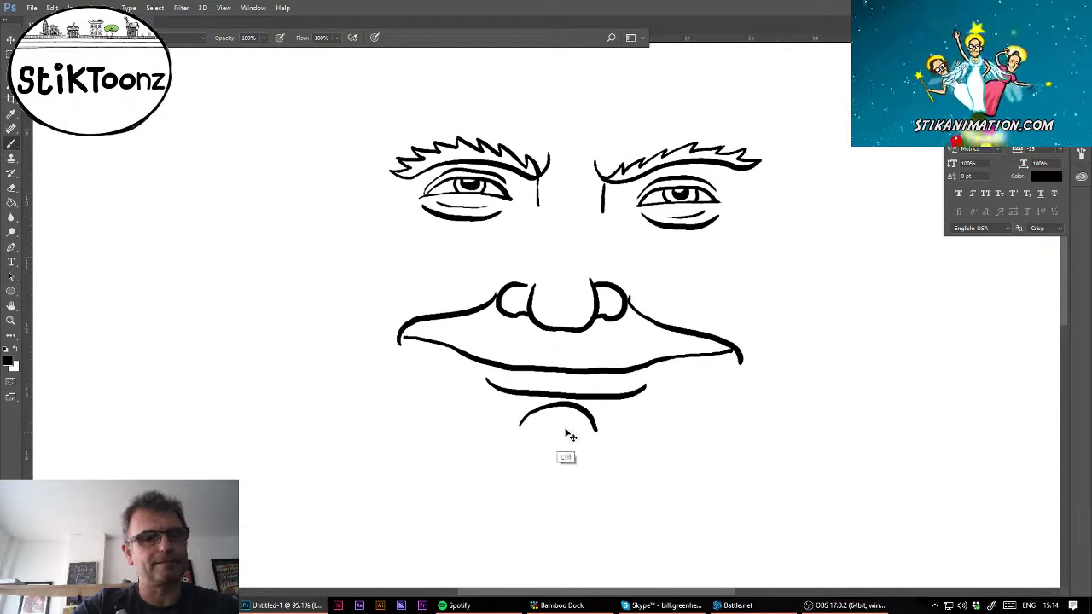
key("ctrl+z")
mouse_move(516, 426)
left_mouse_down()
mouse_move(559, 405)
mouse_move(595, 429)
left_mouse_up()
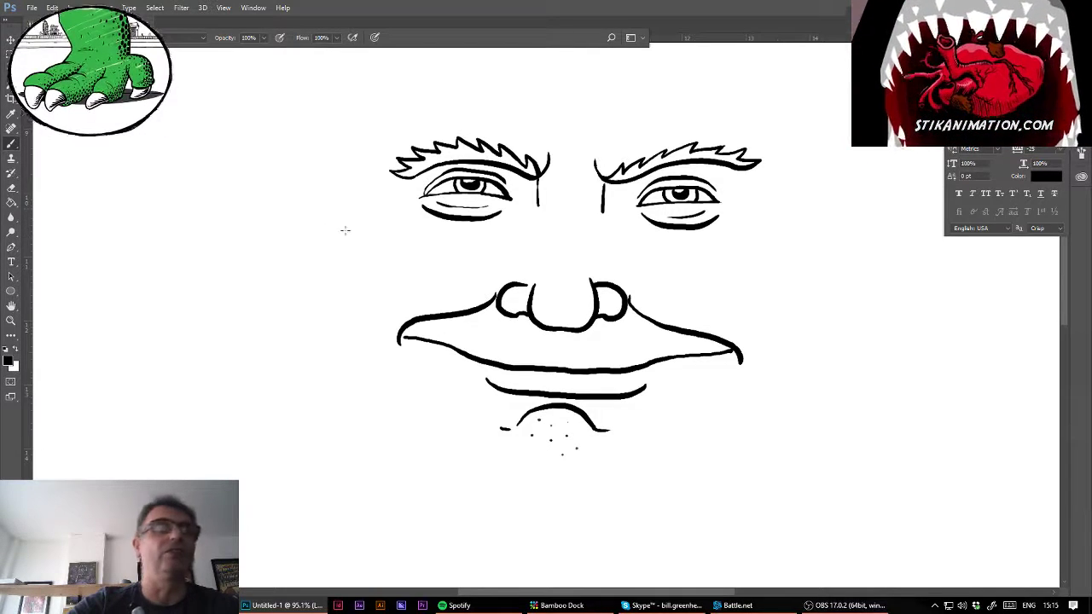
left_click_drag(341, 210, 350, 401)
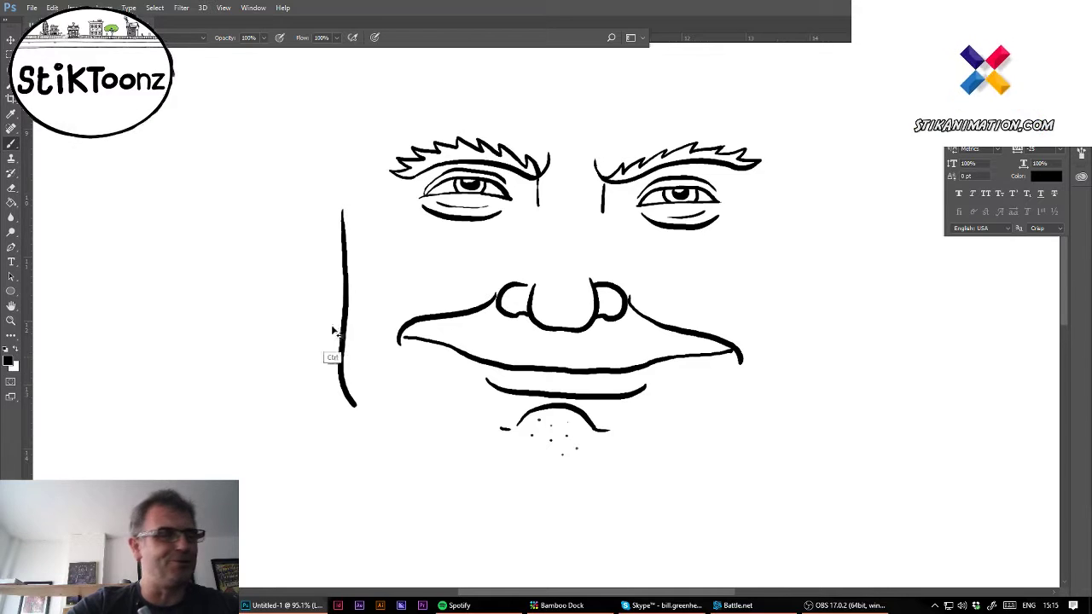
key("ctrl+z")
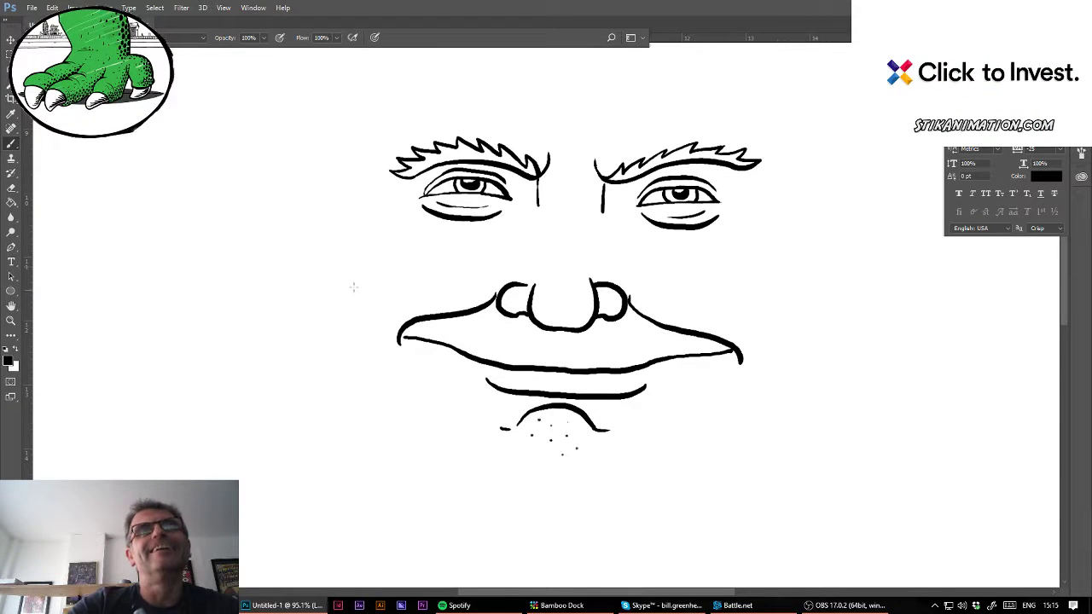
left_click_drag(357, 267, 347, 343)
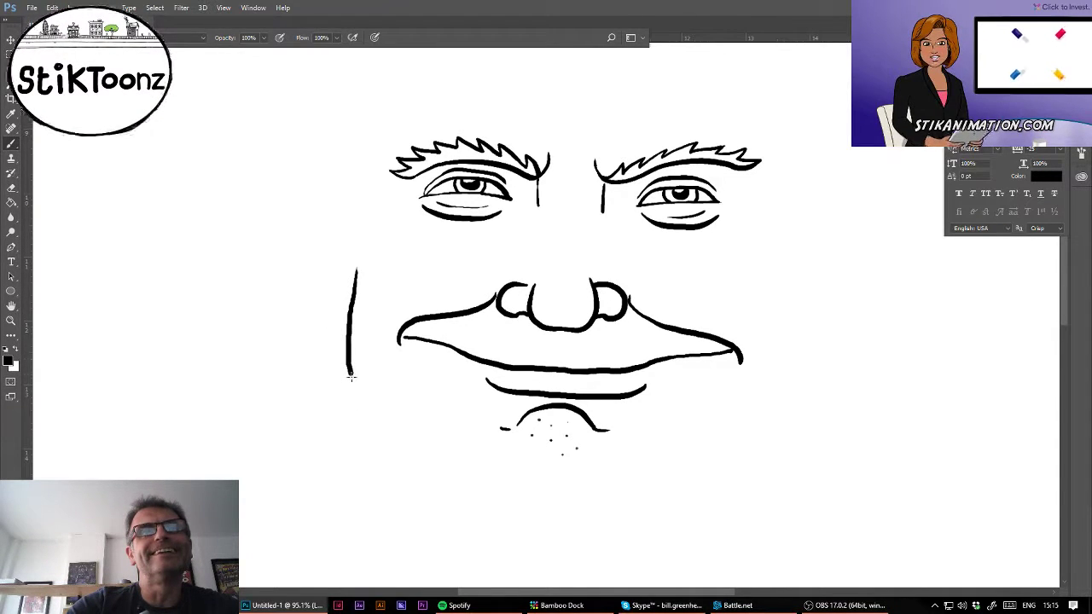
key("ctrl+z")
mouse_move(349, 275)
left_mouse_down()
mouse_move(342, 314)
mouse_move(355, 392)
left_mouse_up()
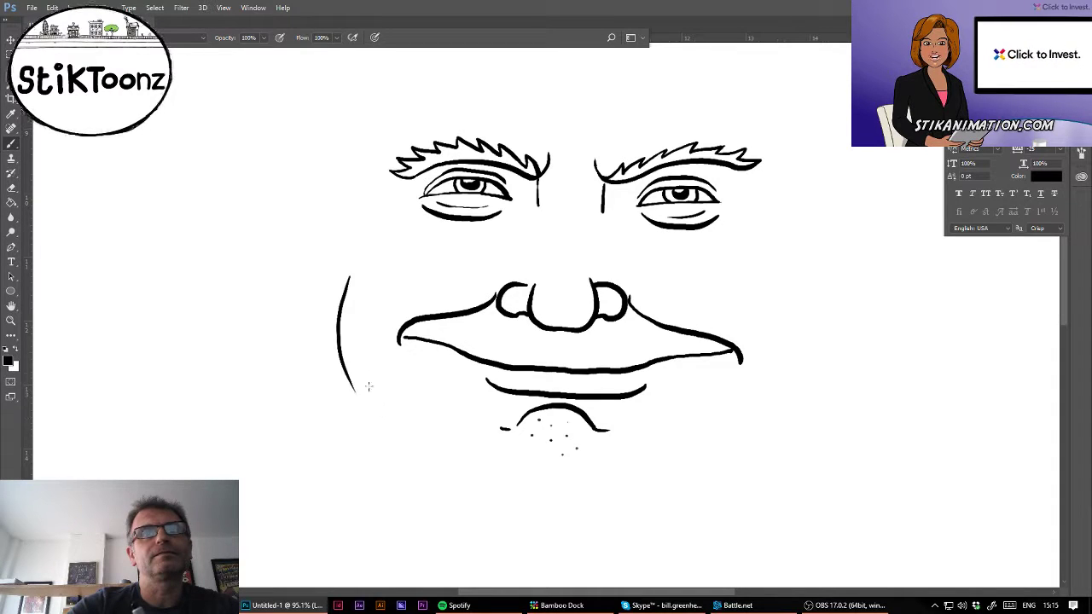
key("ctrl+z")
left_click_drag(336, 273, 404, 460)
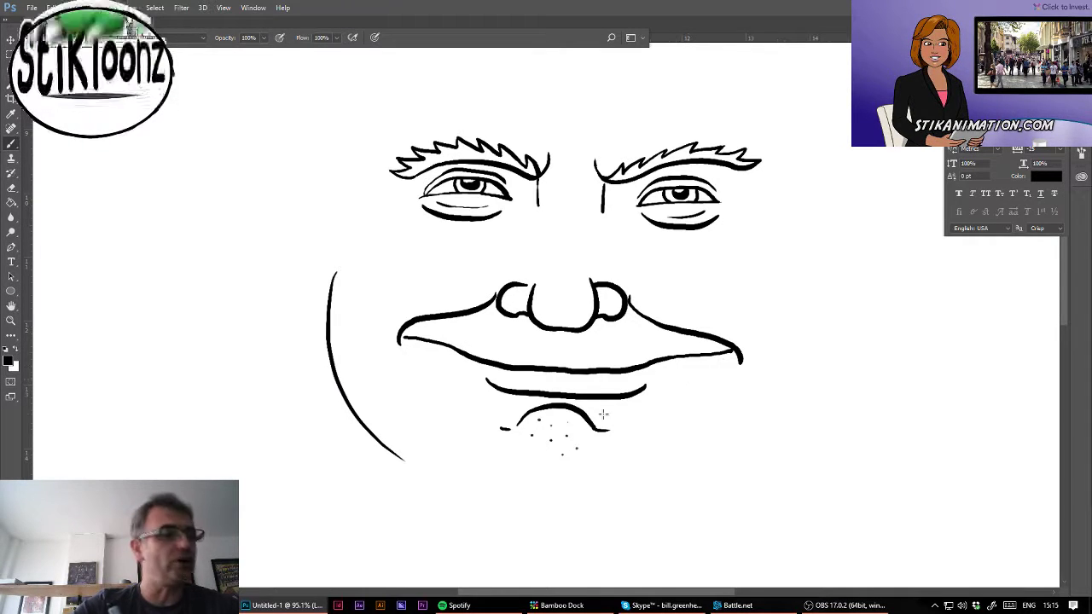
key("ctrl+z")
- Draw the angular jawline down both sides of the face and join it to a broad, slightly dimpled chin
mouse_move(348, 260)
left_mouse_down()
mouse_move(343, 399)
mouse_move(362, 433)
mouse_move(420, 477)
left_mouse_up()
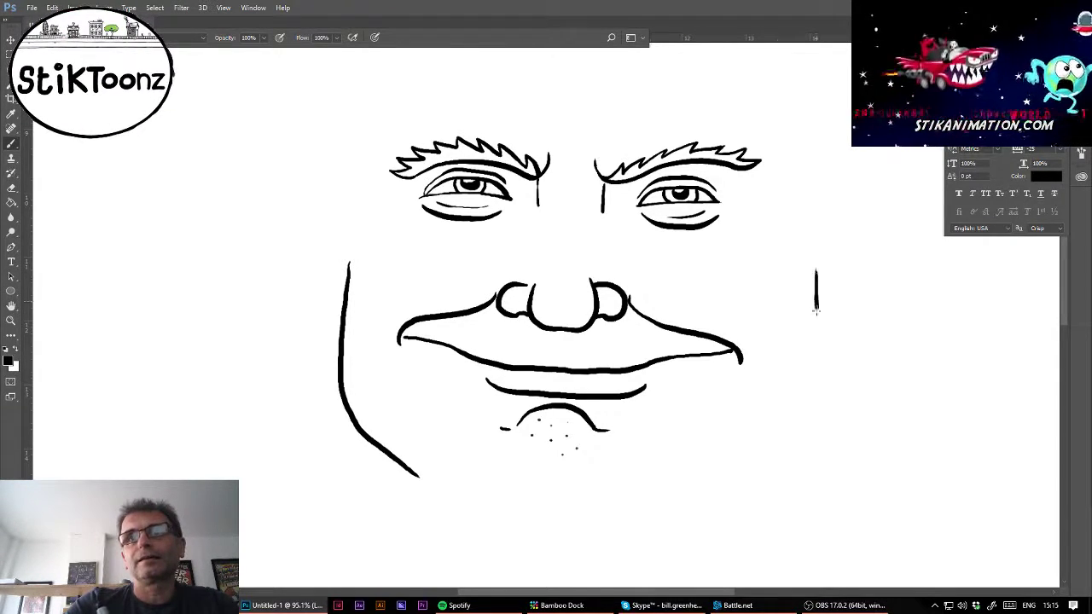
mouse_move(815, 311)
left_mouse_down()
mouse_move(812, 416)
mouse_move(779, 452)
mouse_move(698, 497)
left_mouse_up()
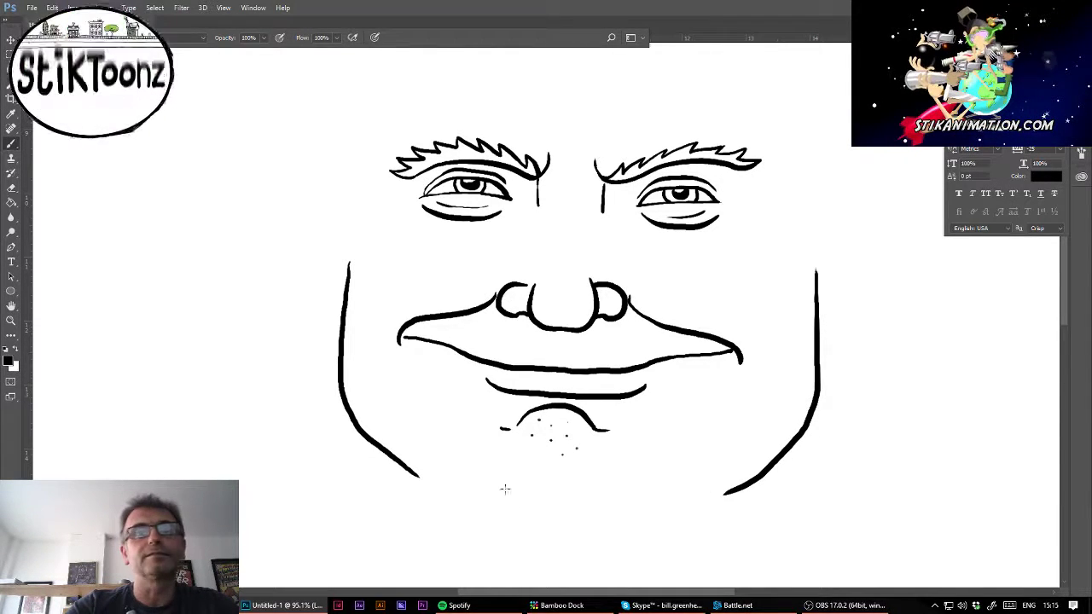
mouse_move(447, 469)
left_mouse_down()
mouse_move(509, 512)
mouse_move(621, 516)
mouse_move(650, 505)
left_mouse_up()
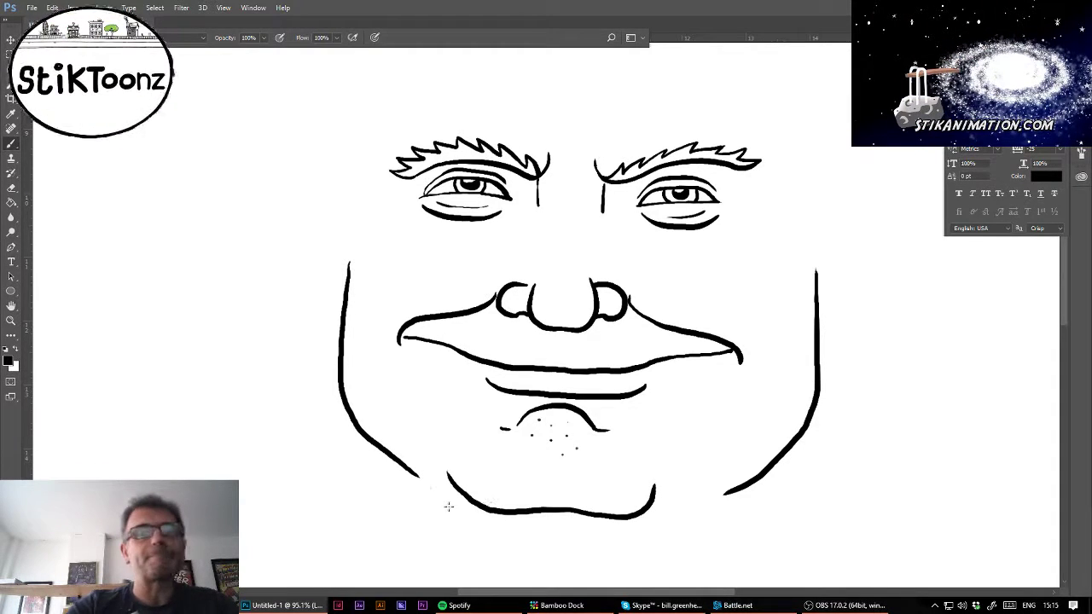
left_click_drag(410, 470, 435, 485)
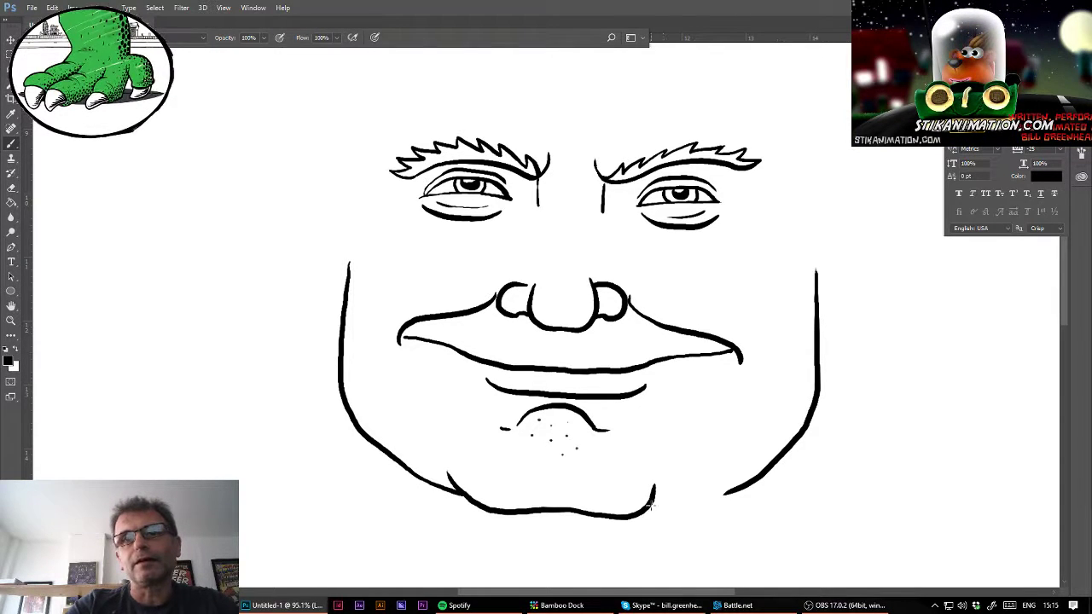
left_click_drag(669, 503, 719, 493)
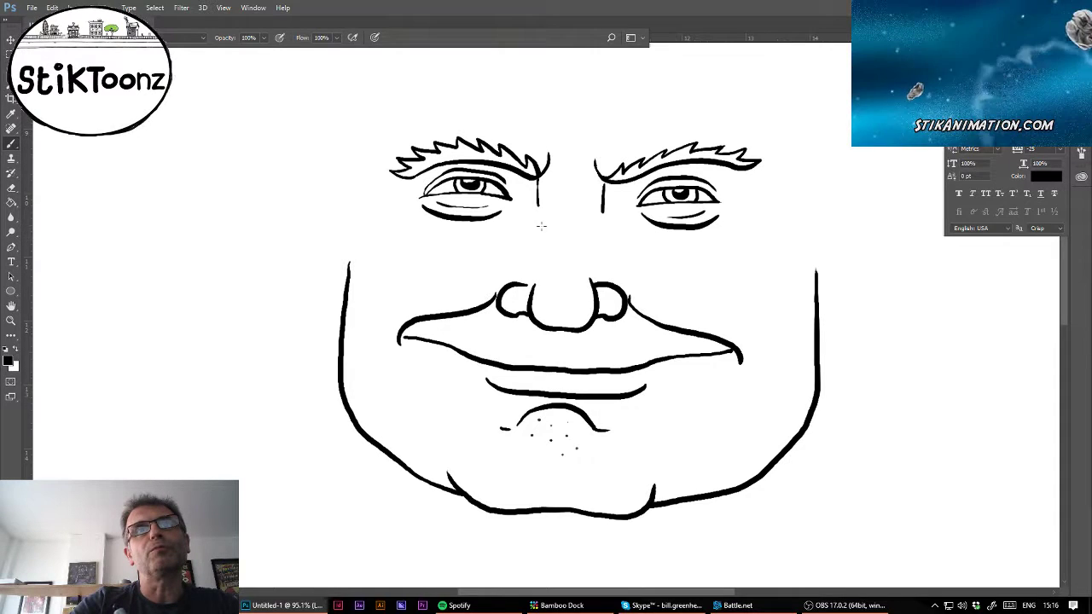
- Draw a thin vertical line on each side of the nose between the bridge lines and the nose tip
left_click_drag(541, 226, 535, 271)
key("ctrl+z")
left_click_drag(542, 225, 542, 263)
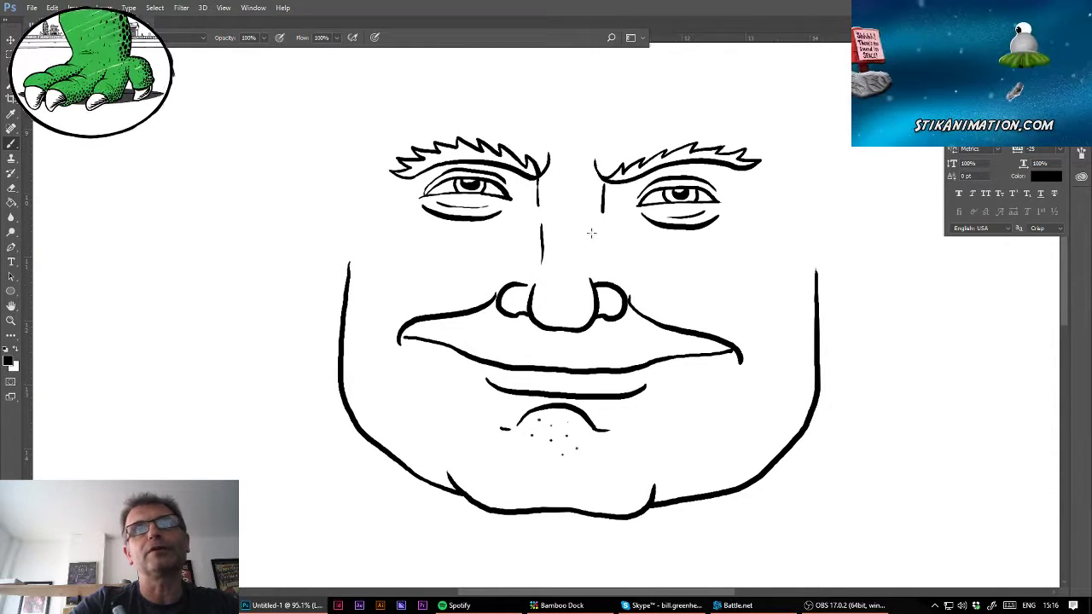
left_click_drag(591, 226, 590, 265)
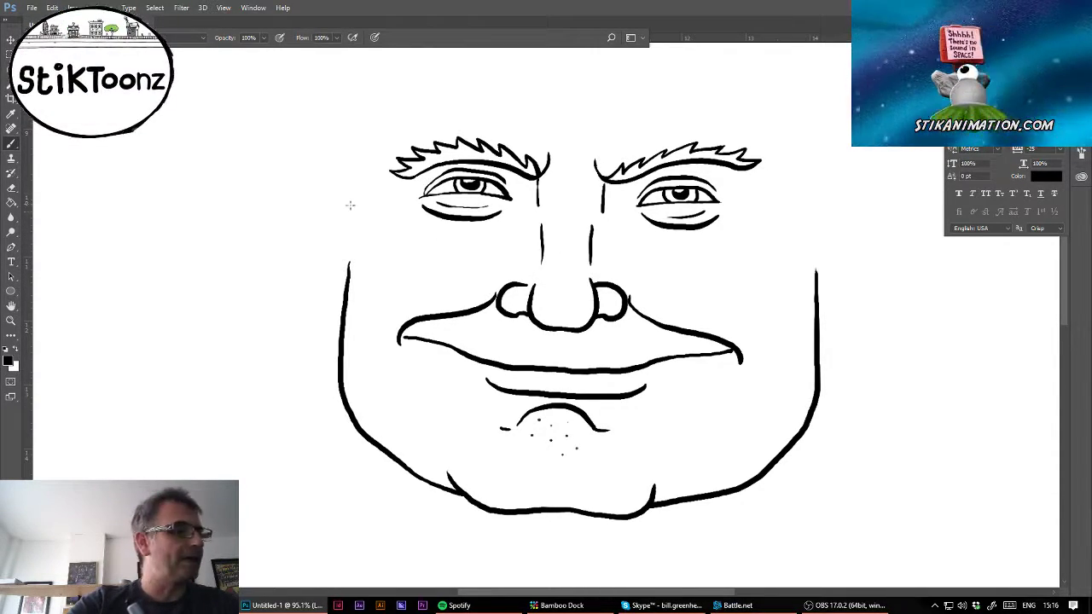
- Extend the left face outline upward with a slightly curved temple line from the top of the jawline to brow height
left_click_drag(351, 166, 348, 265)
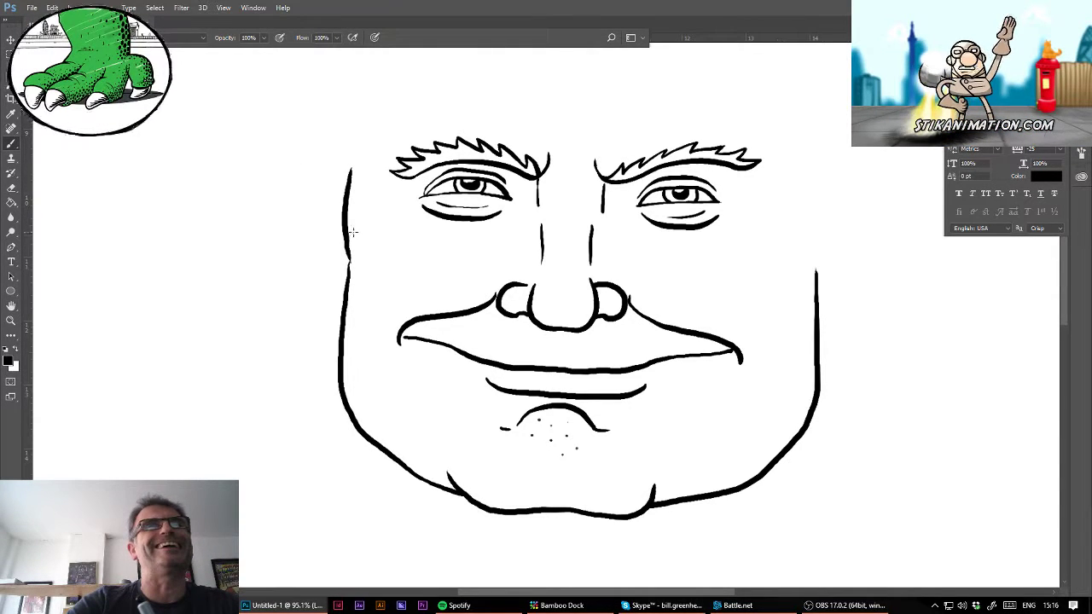
key("ctrl+z")
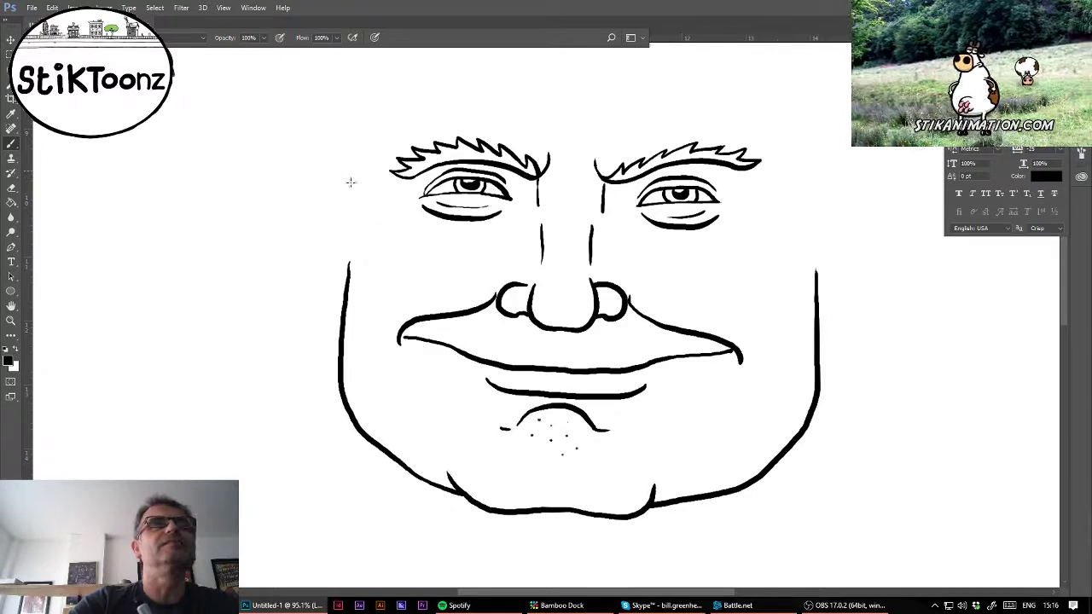
left_click_drag(350, 172, 350, 263)
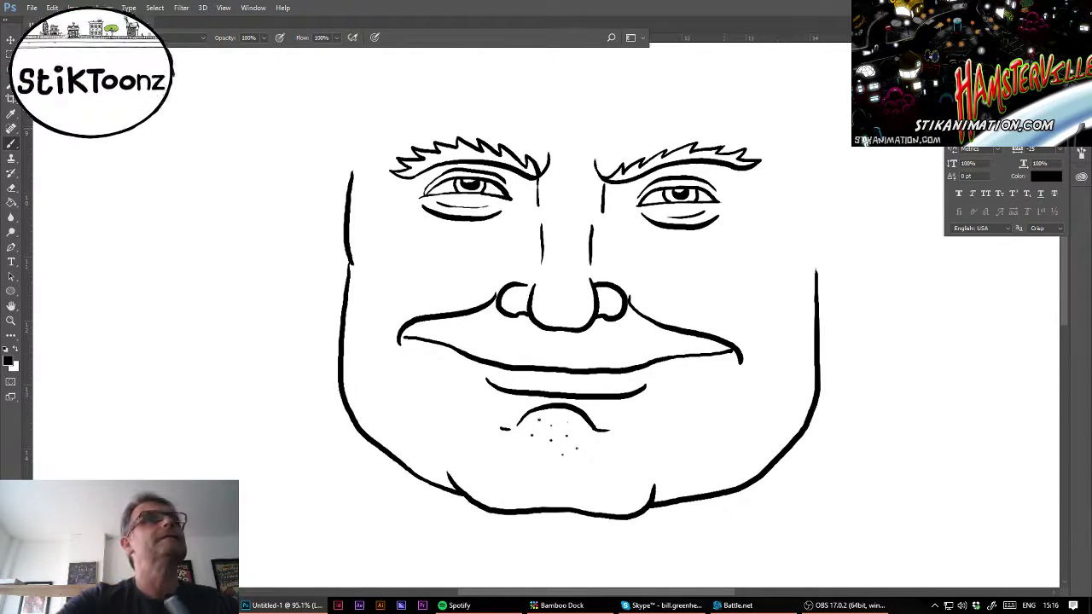
- Lasso the left temple and jaw outline and move it slightly outward, away from the facial features
left_click(10, 69)
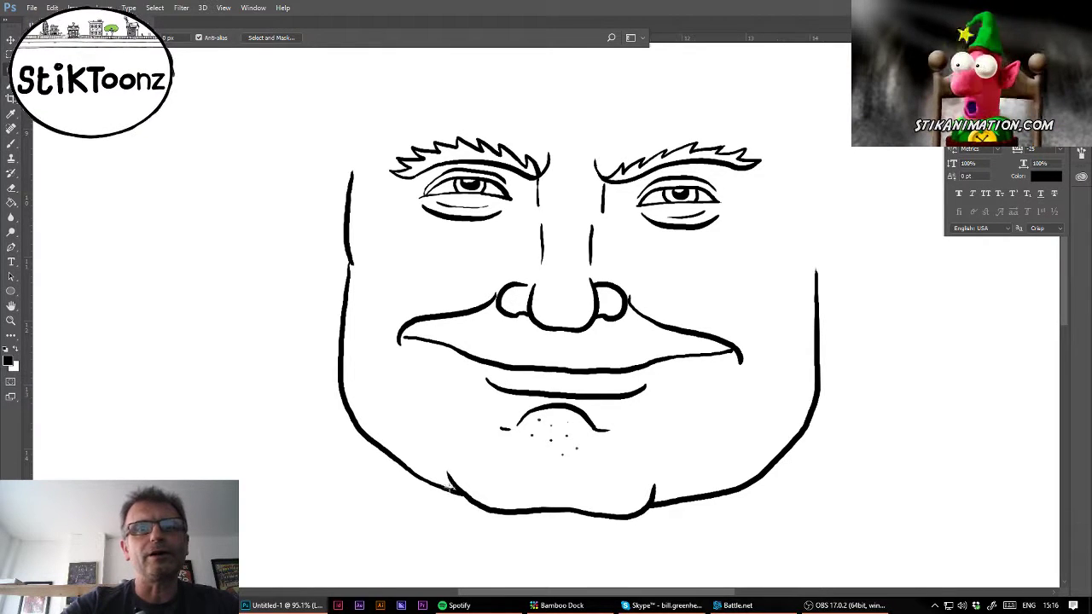
mouse_move(402, 518)
left_mouse_down()
mouse_move(258, 264)
mouse_move(370, 175)
mouse_move(353, 356)
mouse_move(423, 432)
mouse_move(452, 495)
left_mouse_up()
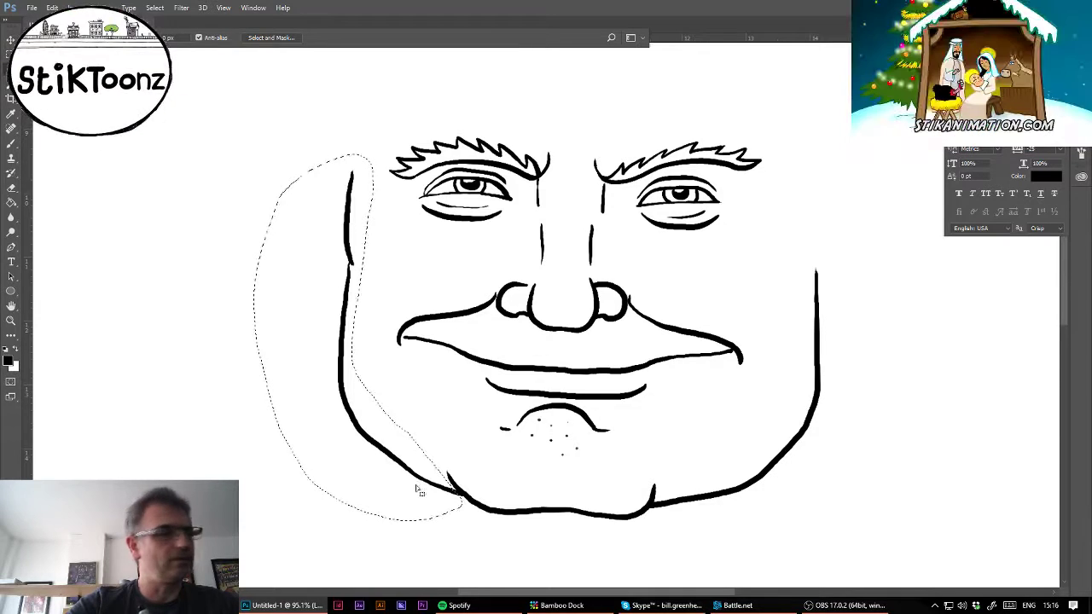
key("shift")
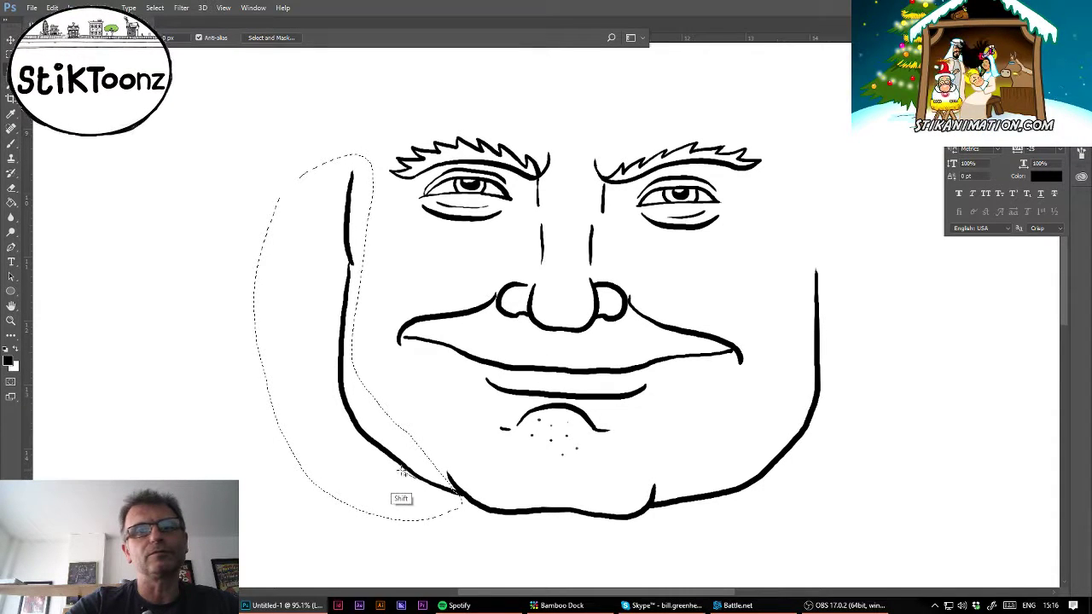
key("ctrl")
left_click_drag(415, 482, 403, 480)
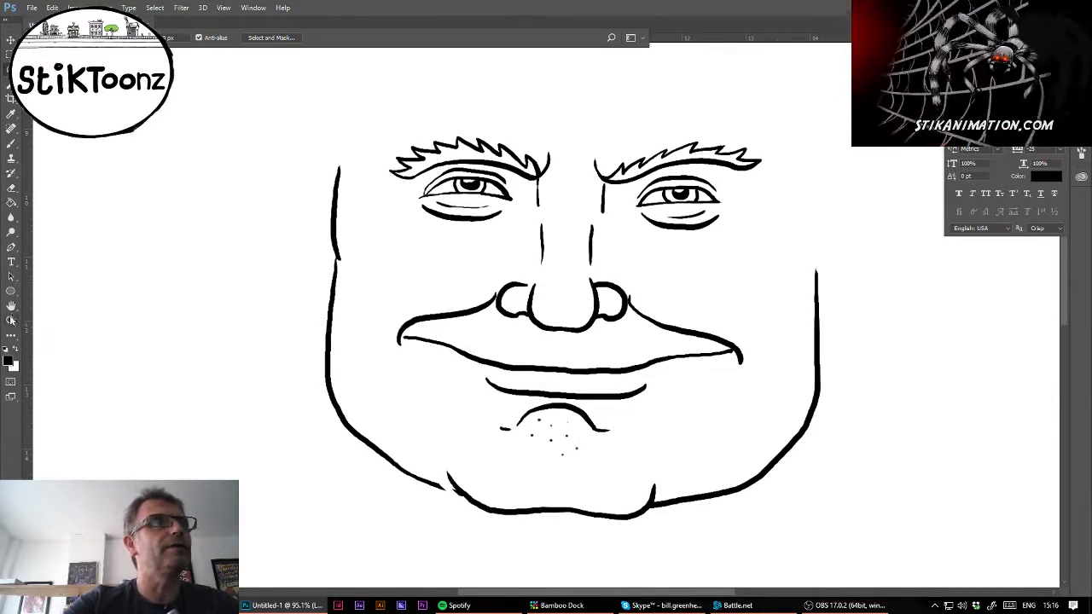
- Erase the stray line end at the chin's left corner and extend the left jawline with the brush to meet the chin
key("z")
left_click(458, 501)
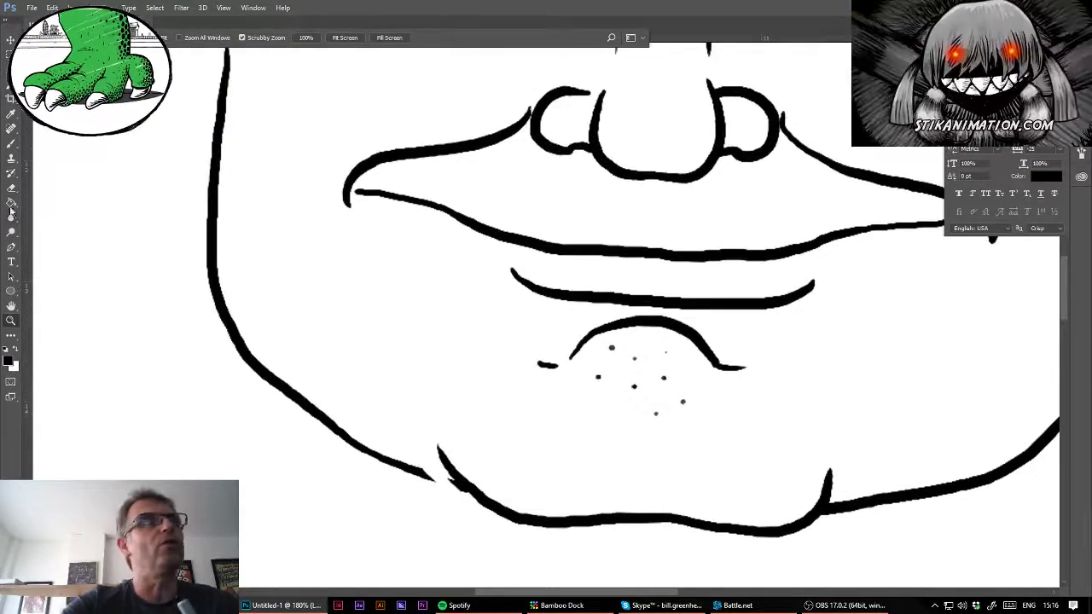
left_click(12, 187)
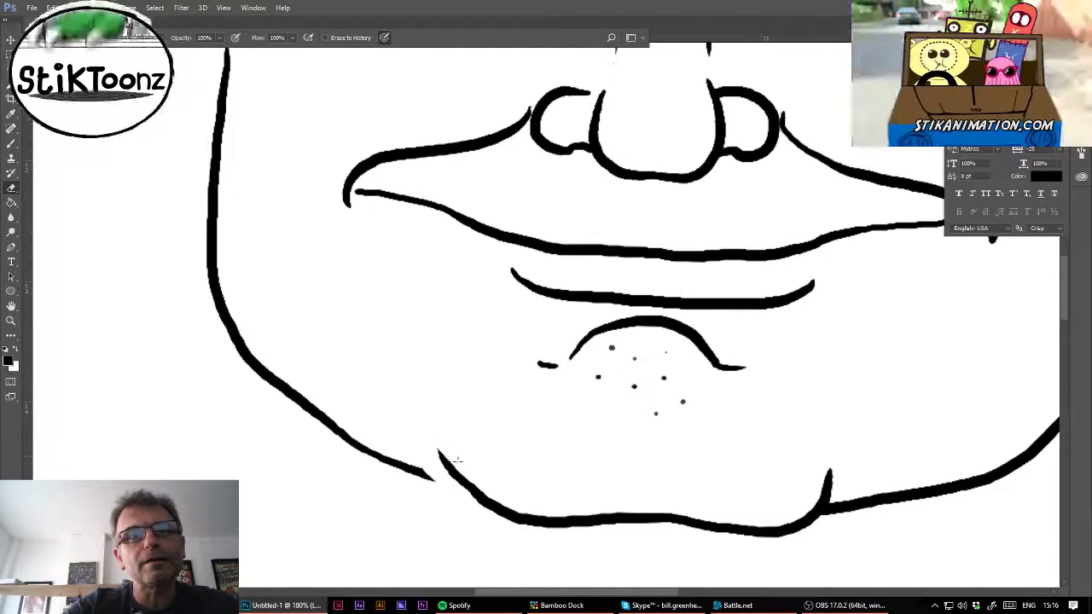
left_click(12, 145)
mouse_move(327, 423)
left_mouse_down()
mouse_move(377, 460)
mouse_move(476, 494)
left_mouse_up()
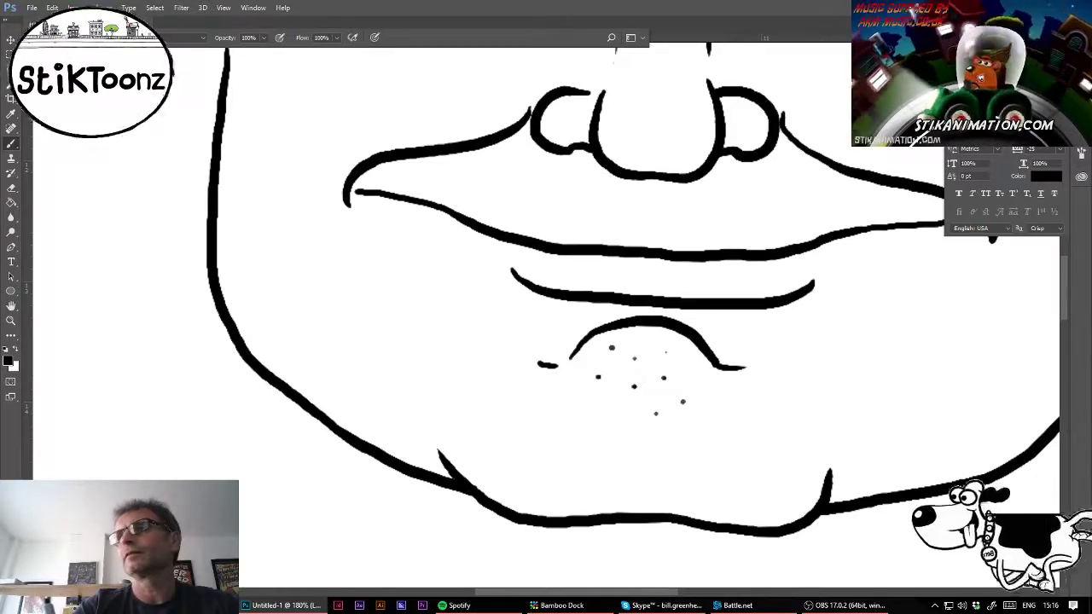
- Lasso each eye with its eyebrow and move it slightly outward, and shift the right nose-bridge line inward above the line below it
left_click_drag(981, 256, 723, 563)
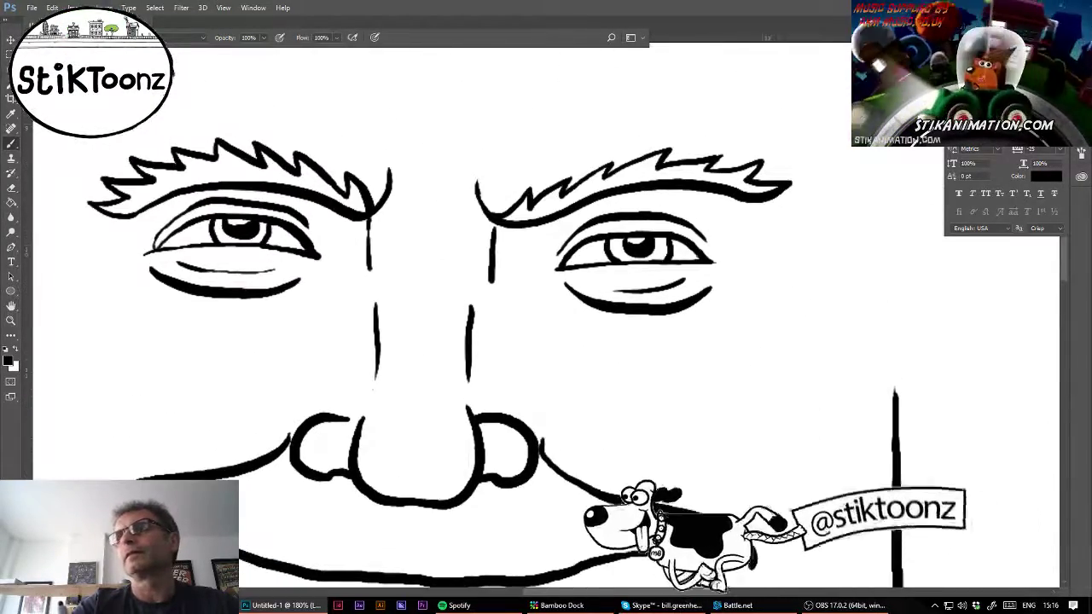
key("ctrl+0")
scroll(546, 318, "up", 1)
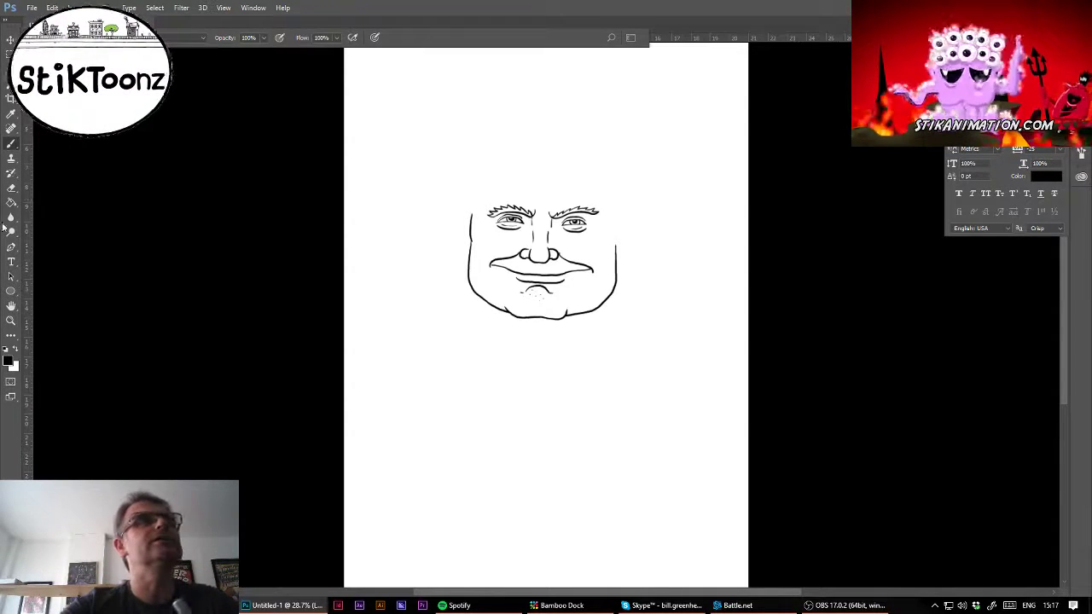
left_click(11, 291)
left_click(12, 319)
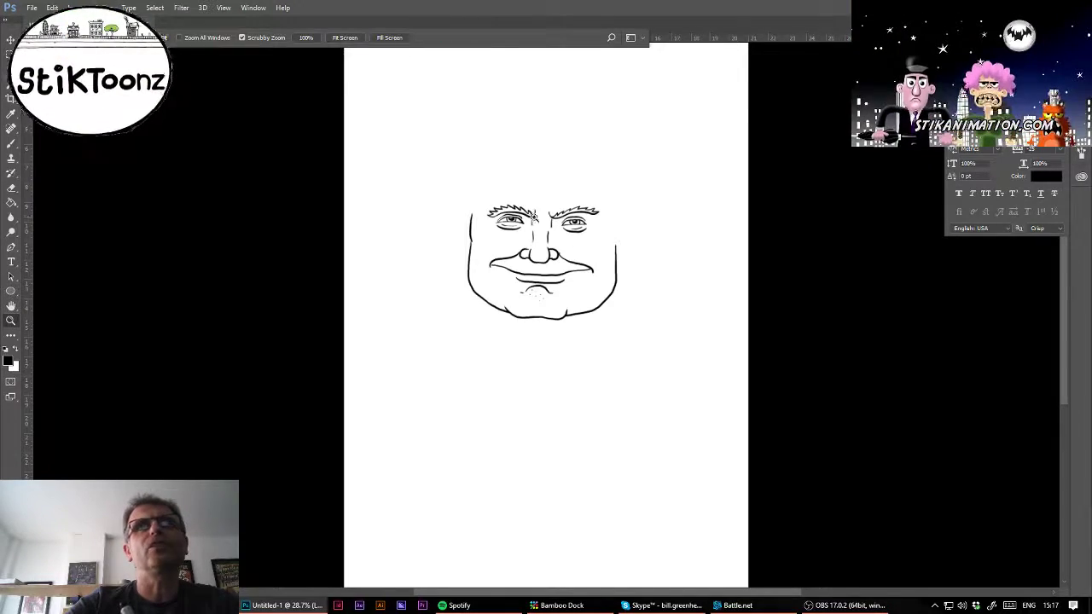
left_click_drag(534, 217, 581, 240)
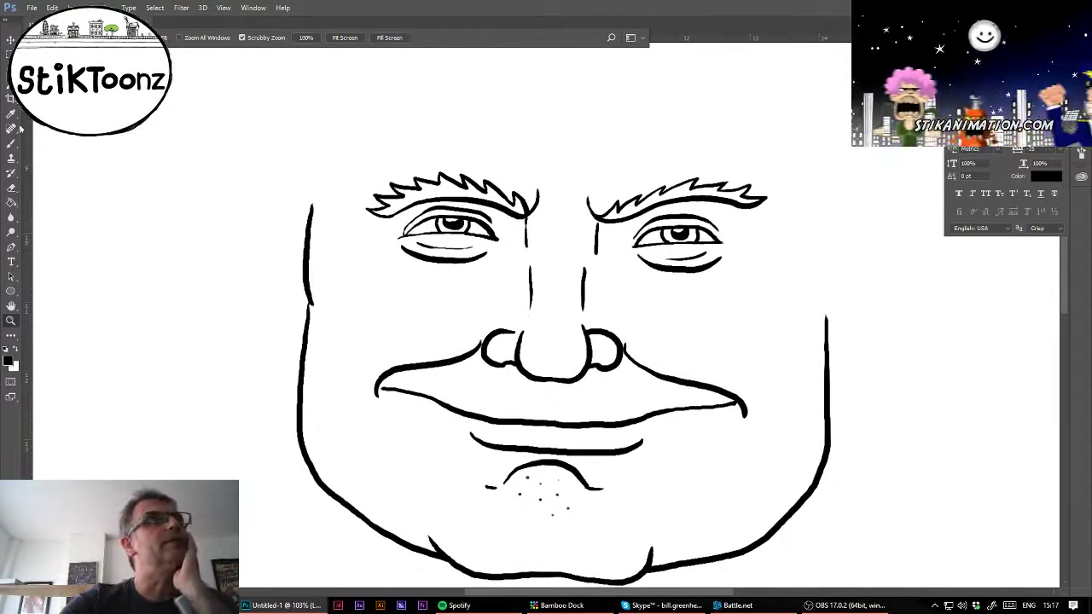
key("l")
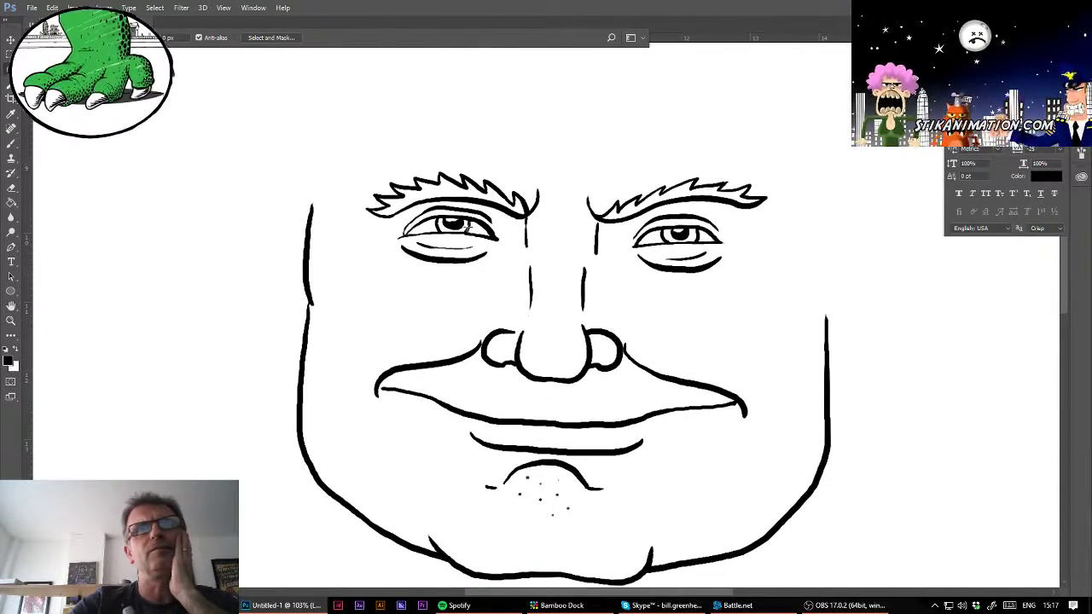
mouse_move(517, 221)
left_mouse_down()
mouse_move(540, 175)
mouse_move(473, 149)
mouse_move(404, 149)
mouse_move(368, 171)
mouse_move(346, 246)
mouse_move(447, 288)
mouse_move(512, 254)
left_mouse_up()
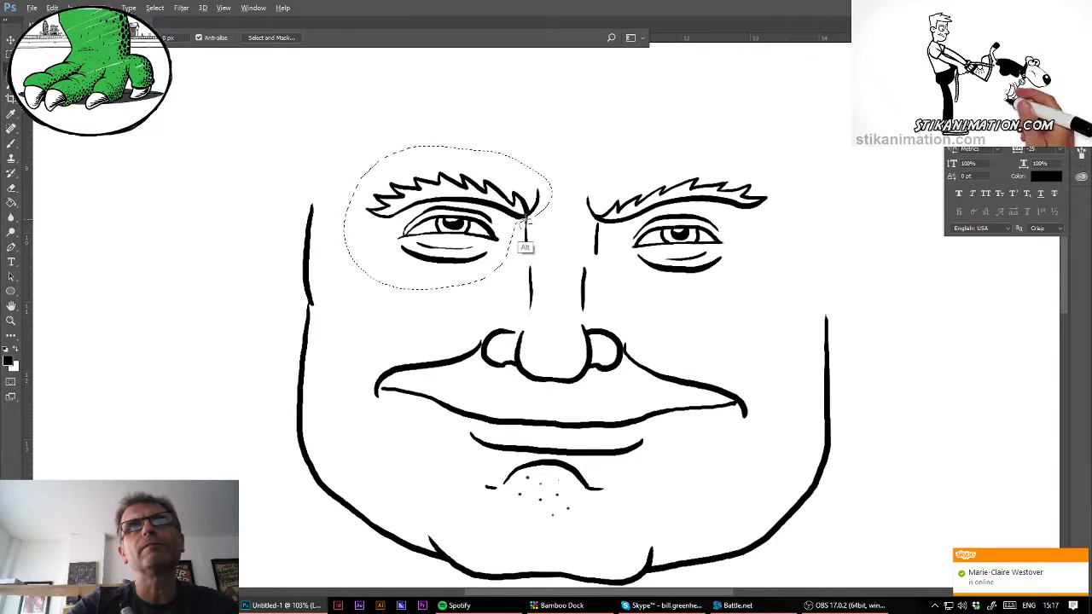
key("ctrl+d")
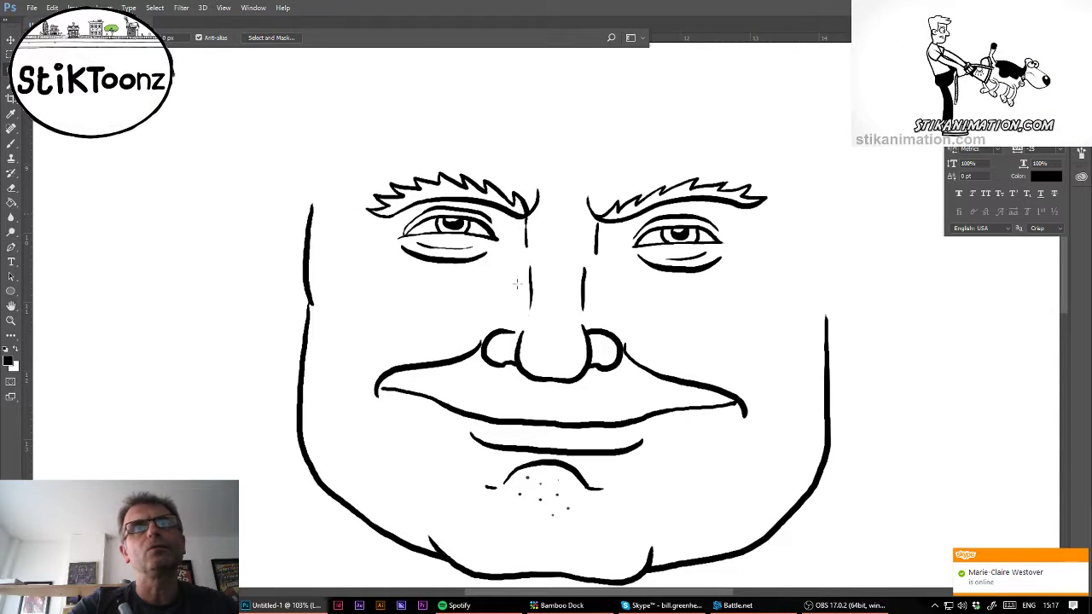
key("ctrl+z")
left_click_drag(519, 221, 494, 217)
mouse_move(582, 199)
left_mouse_down()
mouse_move(626, 278)
mouse_move(765, 281)
mouse_move(787, 197)
mouse_move(661, 151)
mouse_move(584, 174)
mouse_move(665, 207)
left_mouse_up()
mouse_move(583, 220)
left_mouse_down()
mouse_move(607, 228)
mouse_move(595, 217)
mouse_move(595, 249)
left_mouse_up()
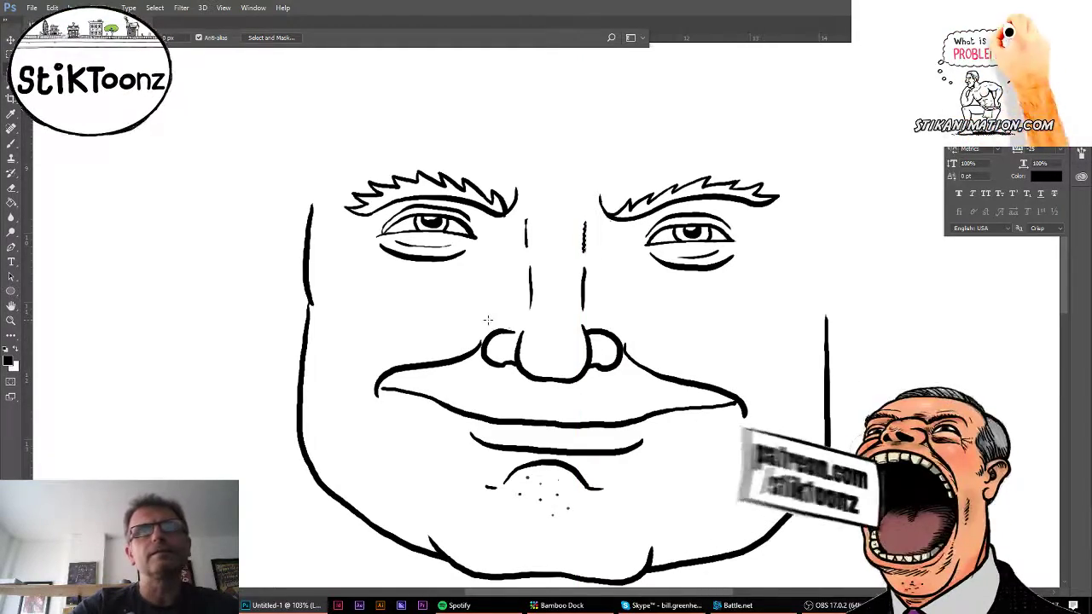
- Lasso the nose tip, mouth and dotted chin crease together and move them up about 0.5 cm toward the eyes
mouse_move(488, 320)
left_mouse_down()
mouse_move(611, 315)
mouse_move(736, 341)
mouse_move(779, 419)
mouse_move(535, 536)
mouse_move(413, 503)
mouse_move(333, 404)
mouse_move(376, 318)
left_mouse_up()
mouse_move(565, 380)
left_mouse_down()
mouse_move(578, 329)
mouse_move(564, 342)
left_mouse_up()
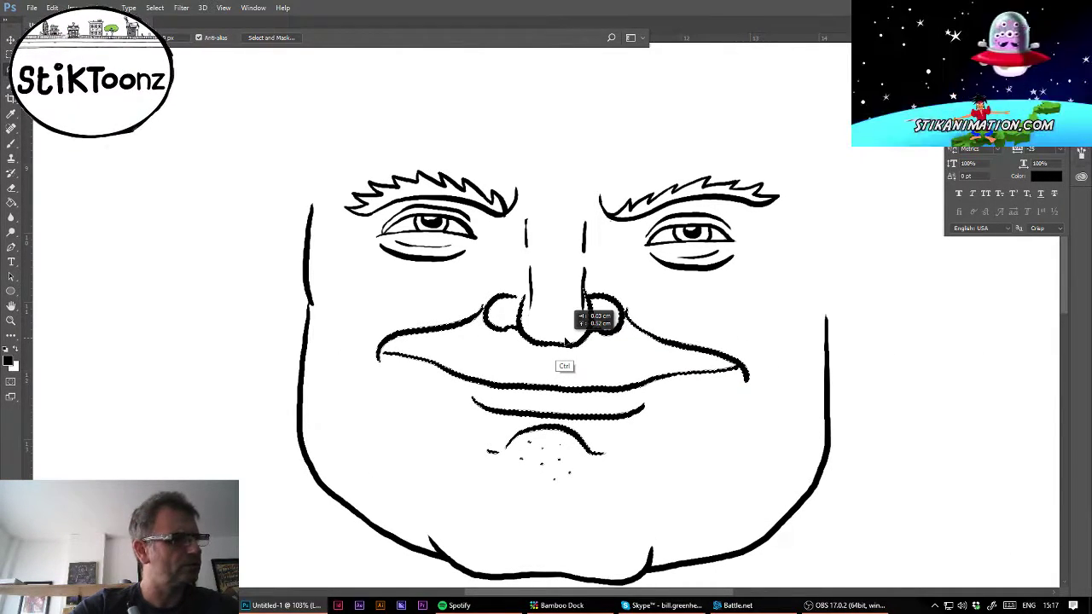
left_click_drag(564, 338, 566, 340)
key("ctrl")
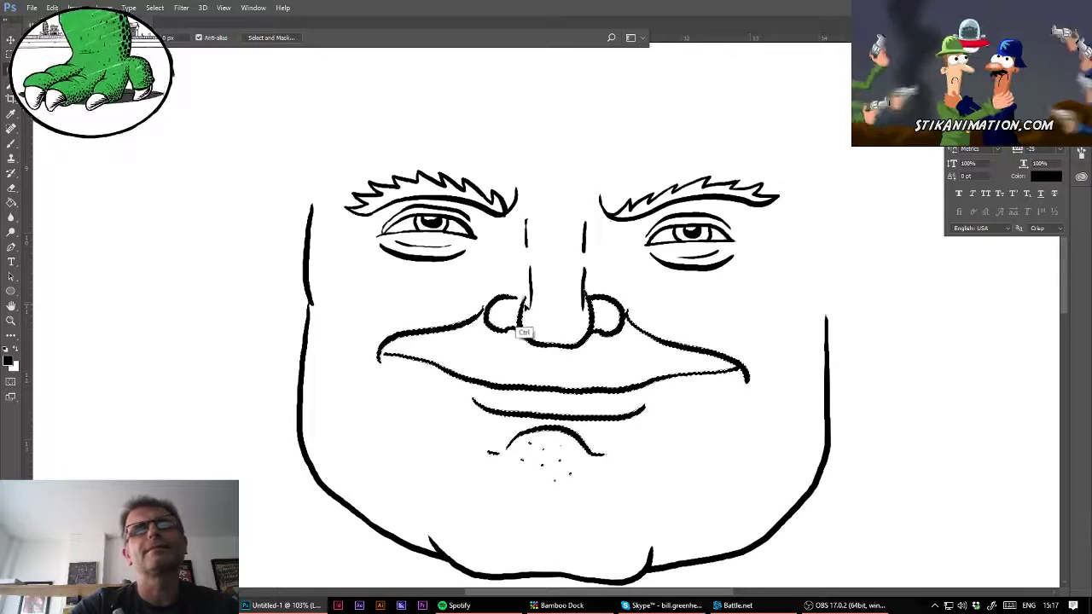
key("ctrl+d")
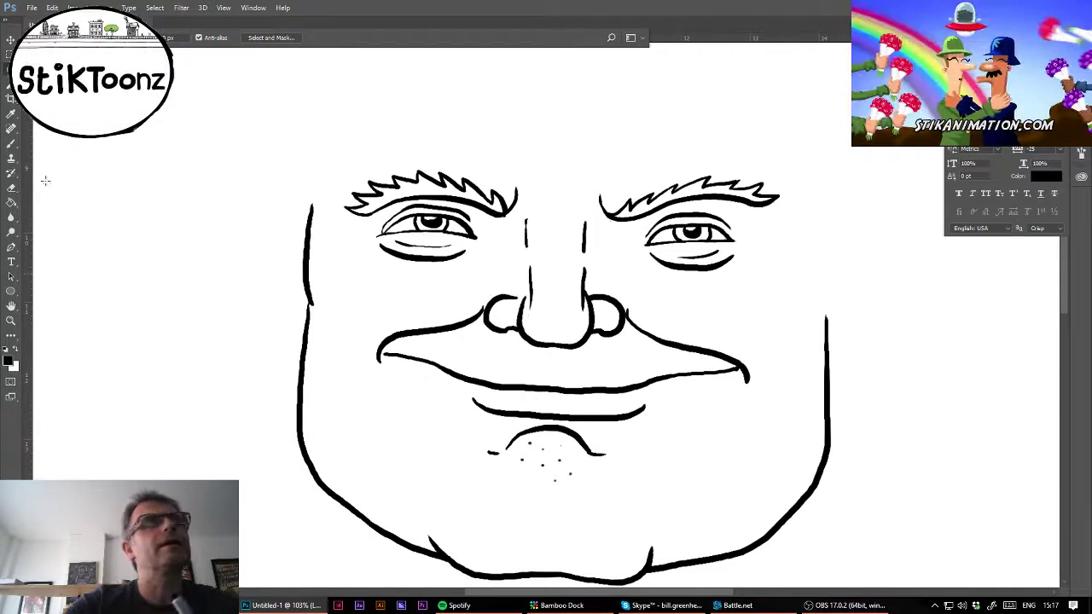
- Draw a wavy mouth line with a central dip above the existing one, merging into it toward both corners
left_click(11, 321)
left_click_drag(484, 393, 505, 387)
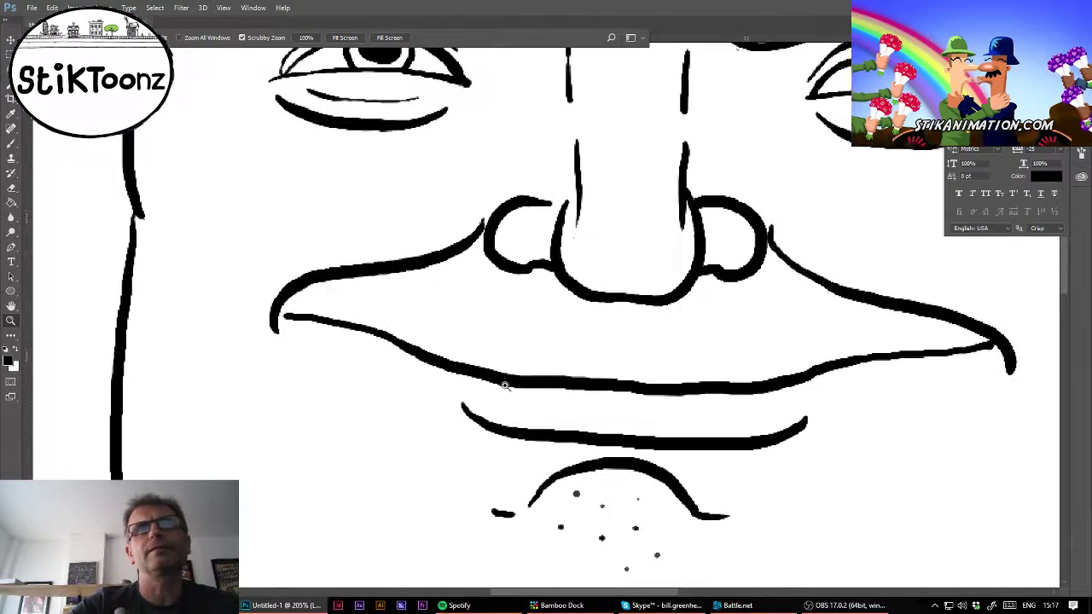
left_click(11, 145)
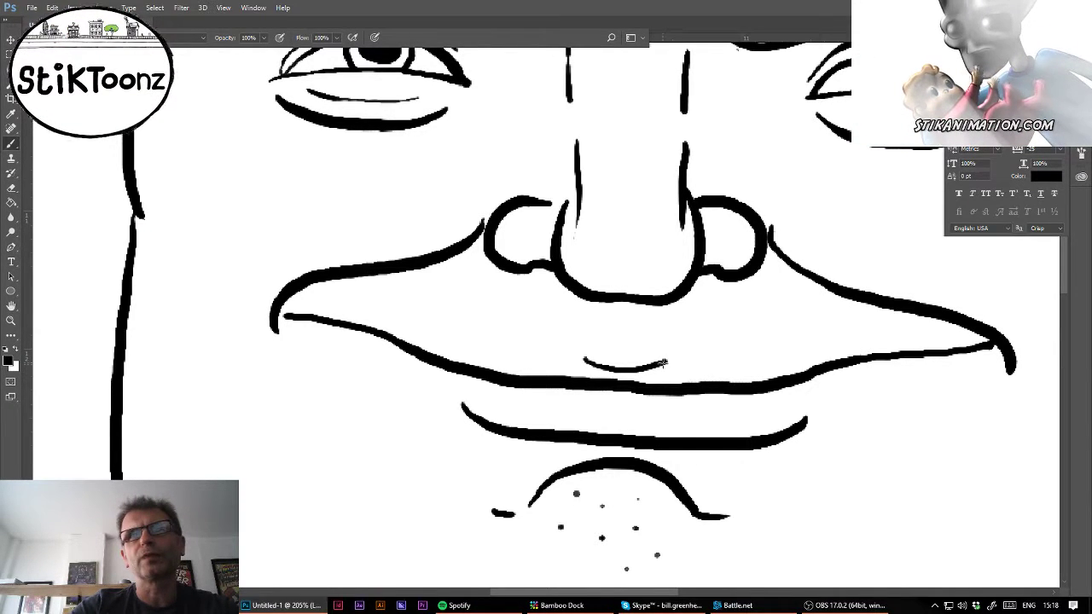
mouse_move(665, 360)
left_mouse_down()
mouse_move(777, 367)
mouse_move(901, 355)
left_mouse_up()
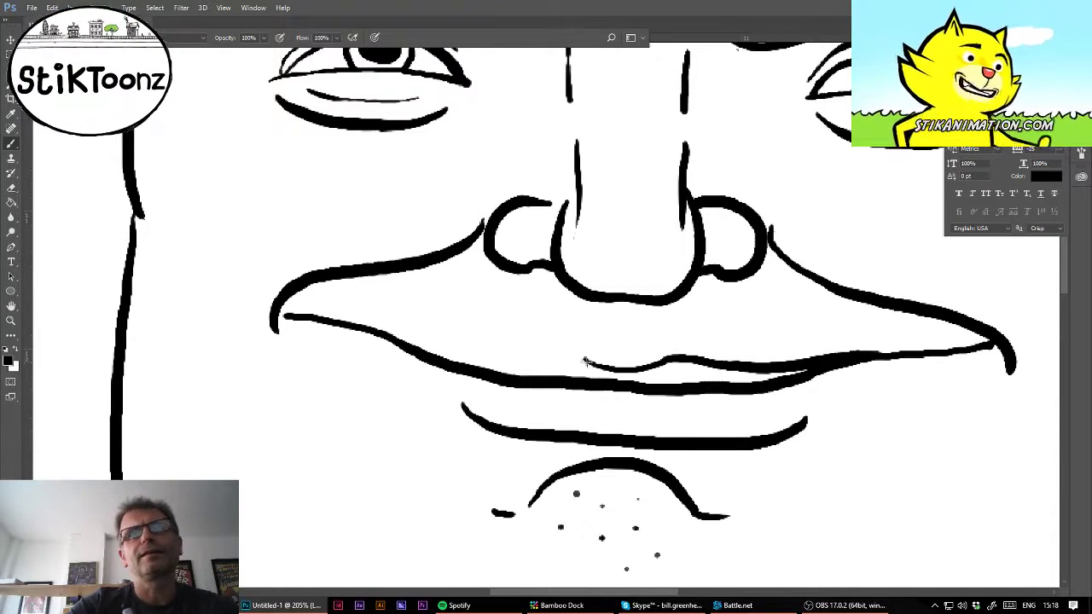
left_click_drag(555, 351, 419, 349)
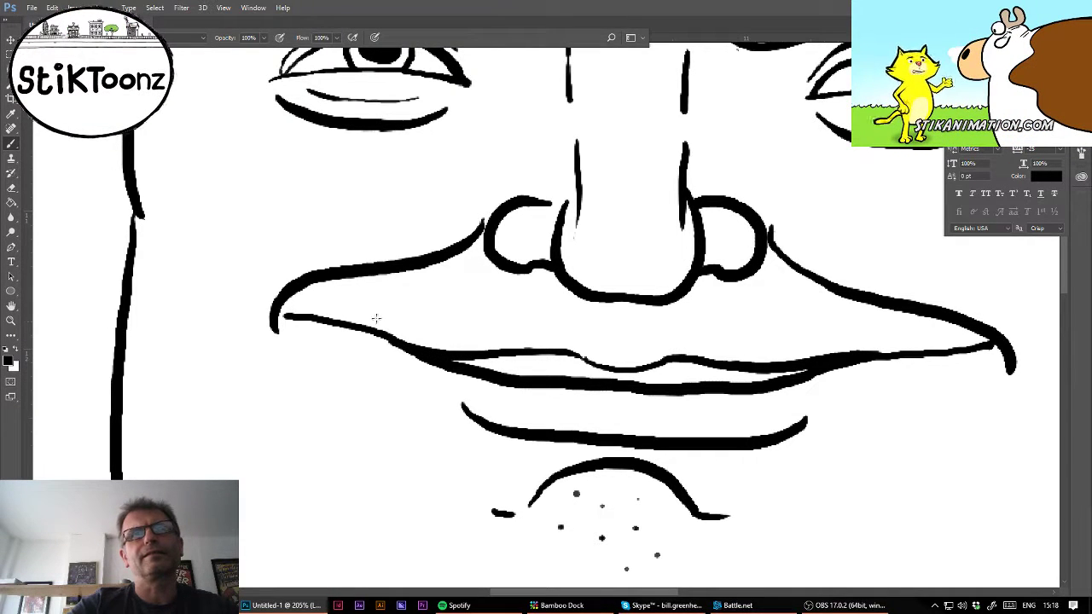
- Erase the old thick mouth line beneath the new wavy line, keeping the outer ends that form the corners
left_click(11, 202)
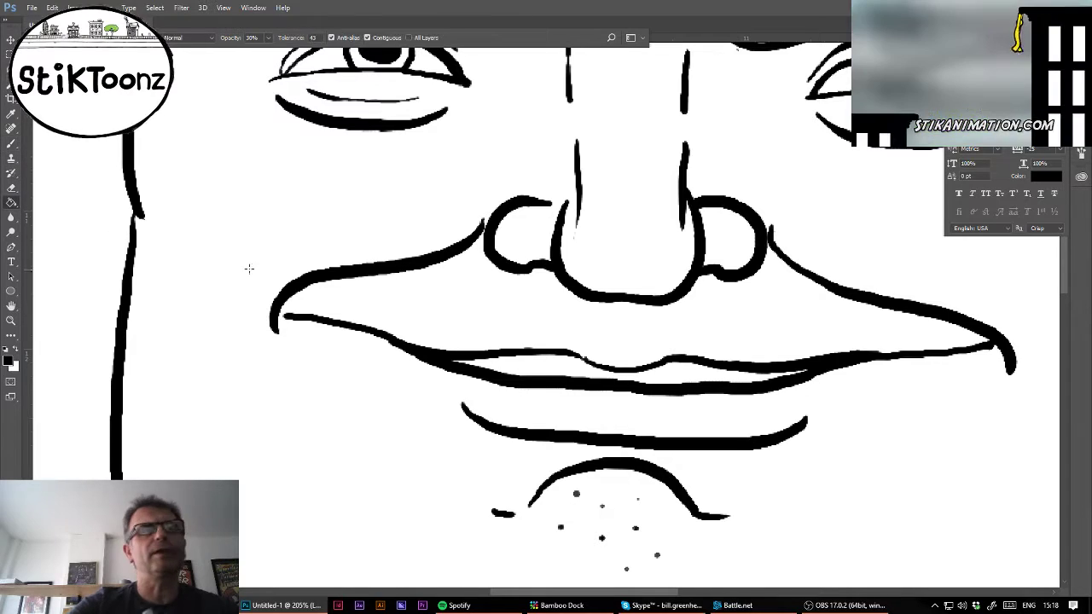
left_click(12, 187)
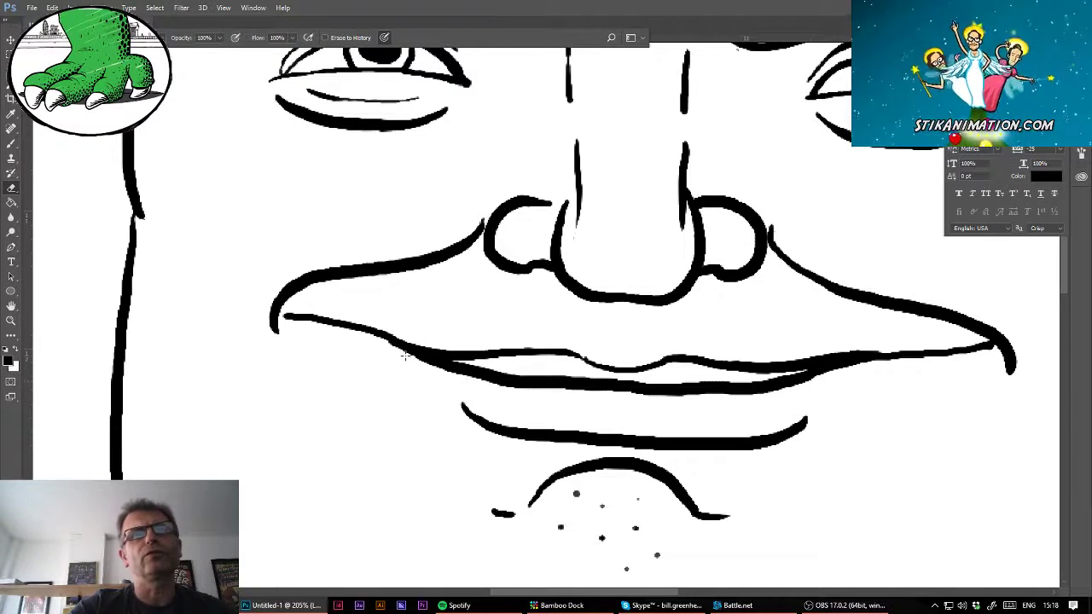
mouse_move(405, 356)
left_mouse_down()
mouse_move(484, 371)
mouse_move(452, 373)
mouse_move(661, 394)
mouse_move(616, 393)
mouse_move(653, 388)
left_mouse_up()
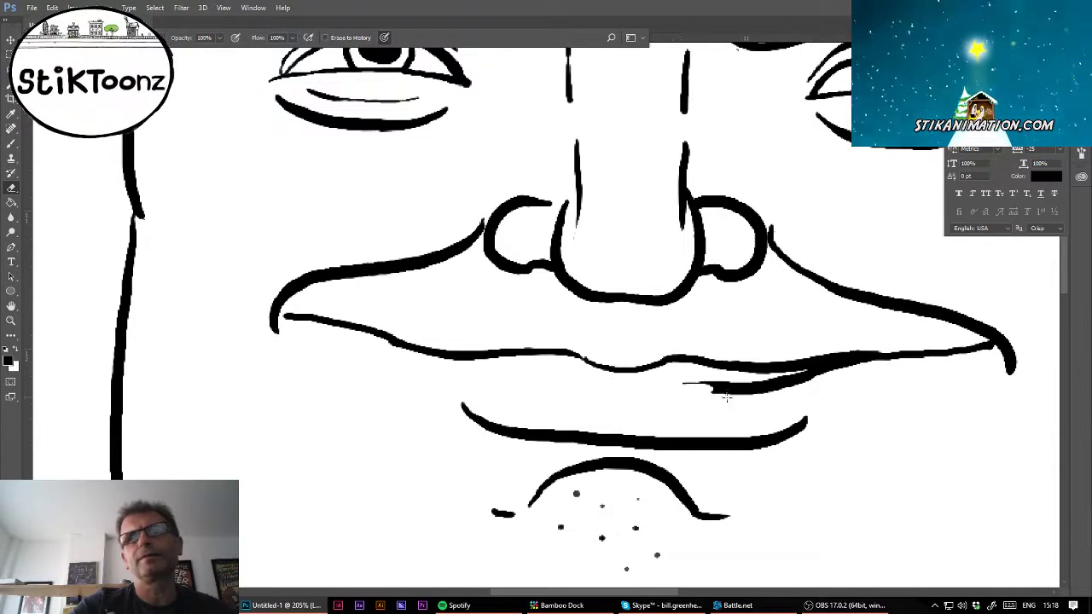
mouse_move(725, 397)
left_mouse_down()
mouse_move(691, 381)
mouse_move(794, 392)
mouse_move(718, 383)
mouse_move(770, 386)
mouse_move(744, 386)
mouse_move(806, 377)
mouse_move(734, 383)
mouse_move(827, 368)
left_mouse_up()
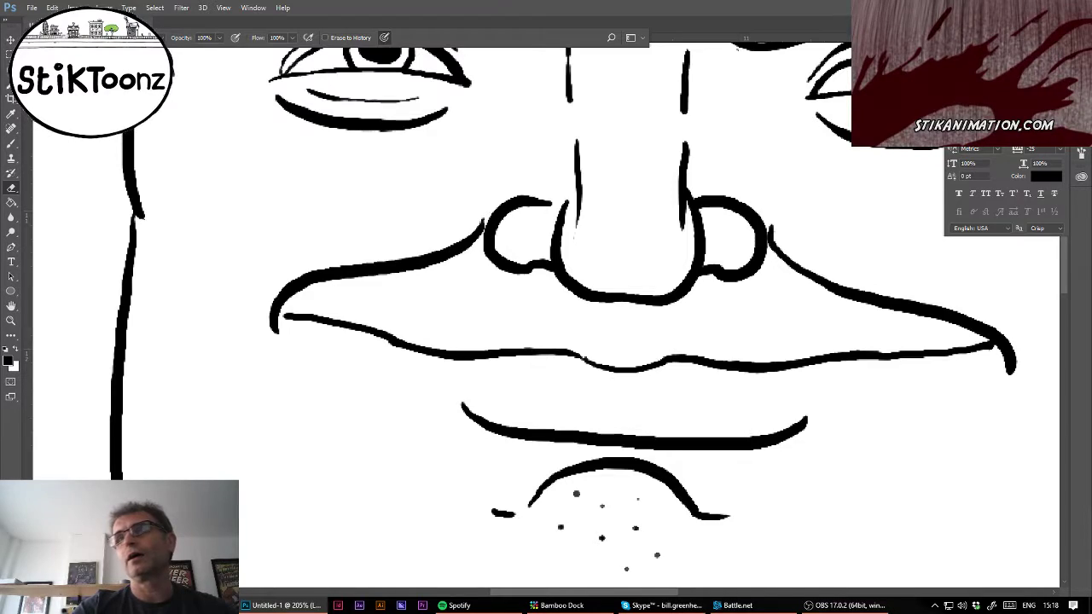
- Lasso the nose tip, mouth and dotted chin crease again, move them slightly down the face, and deselect
scroll(546, 315, "down", 8)
scroll(546, 315, "up", 3)
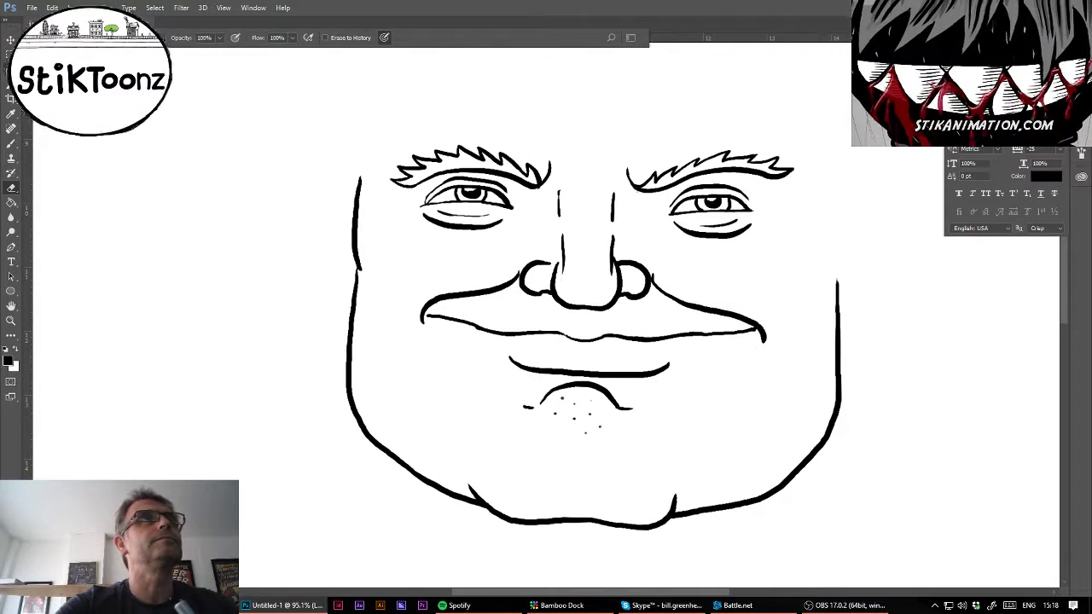
key("l")
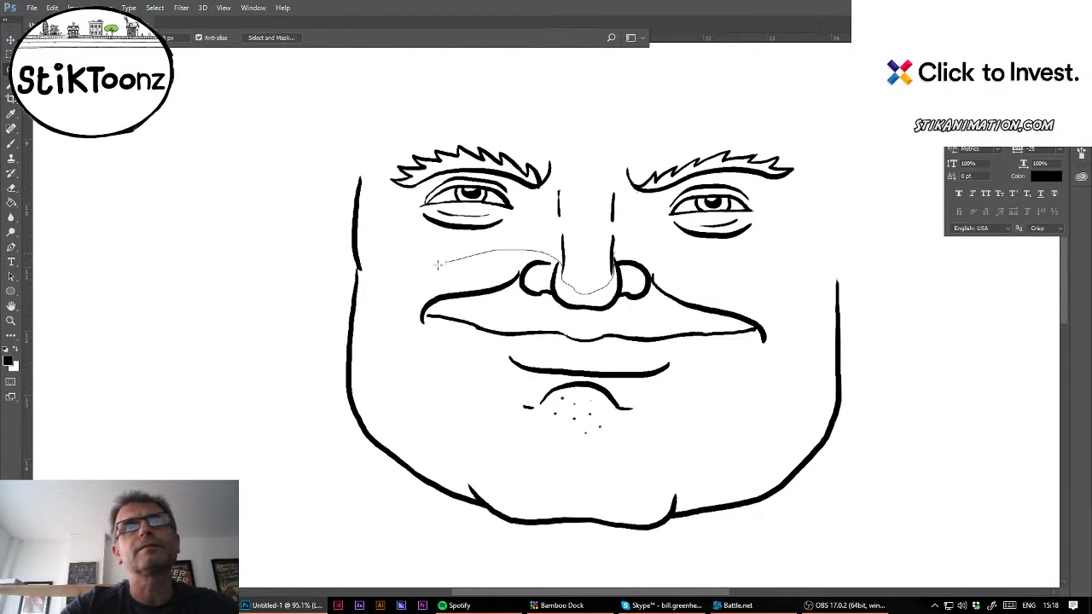
mouse_move(437, 264)
left_mouse_down()
mouse_move(492, 435)
mouse_move(644, 438)
mouse_move(793, 391)
mouse_move(772, 320)
mouse_move(683, 261)
mouse_move(651, 255)
left_mouse_up()
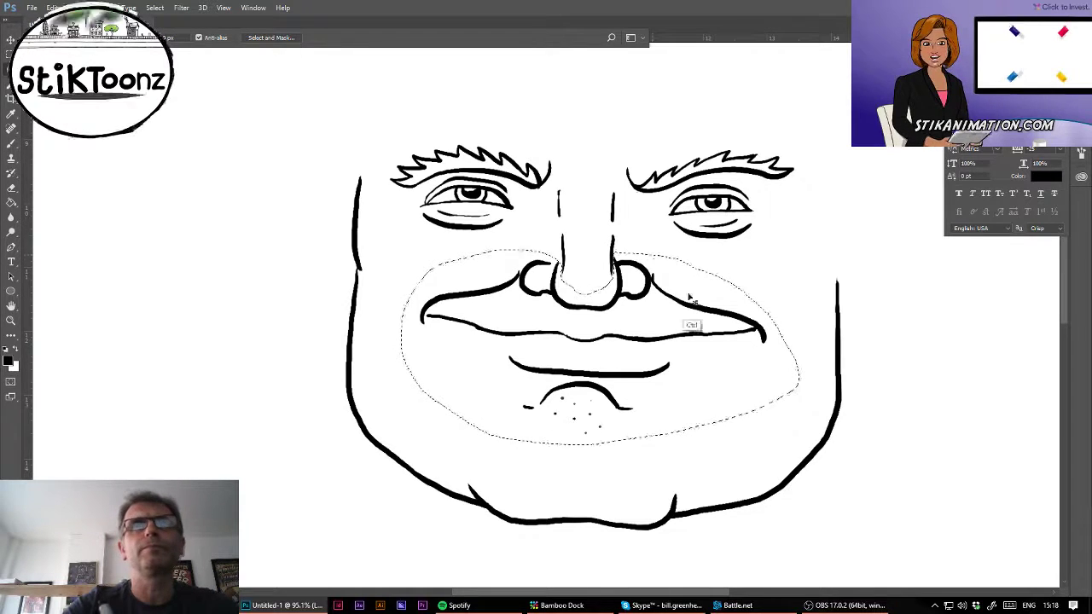
mouse_move(715, 309)
left_mouse_down()
mouse_move(709, 348)
mouse_move(721, 348)
left_mouse_up()
key("ctrl+d")
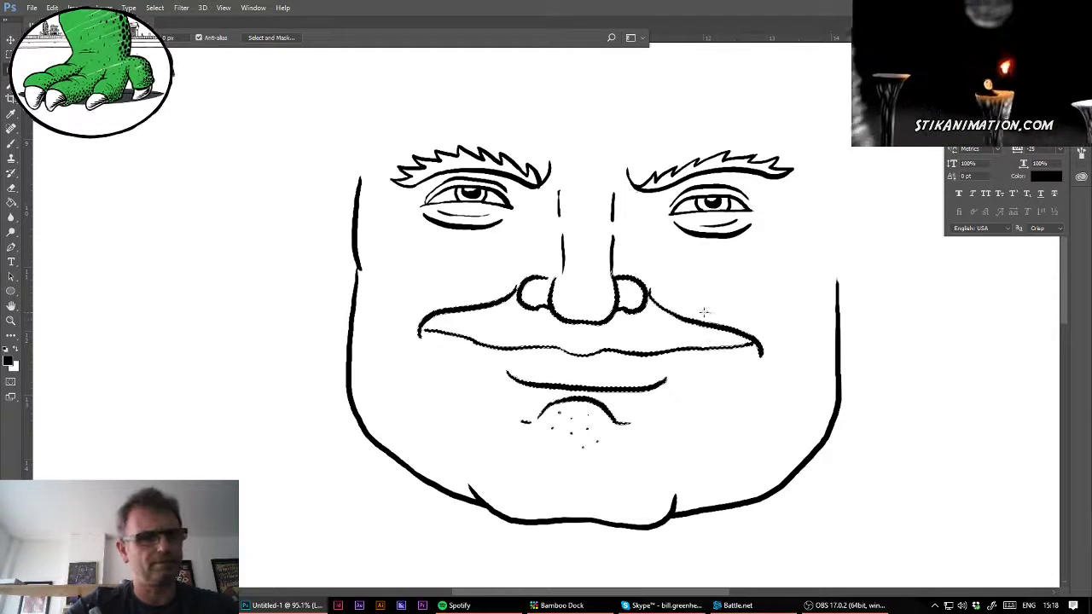
key("ctrl+d")
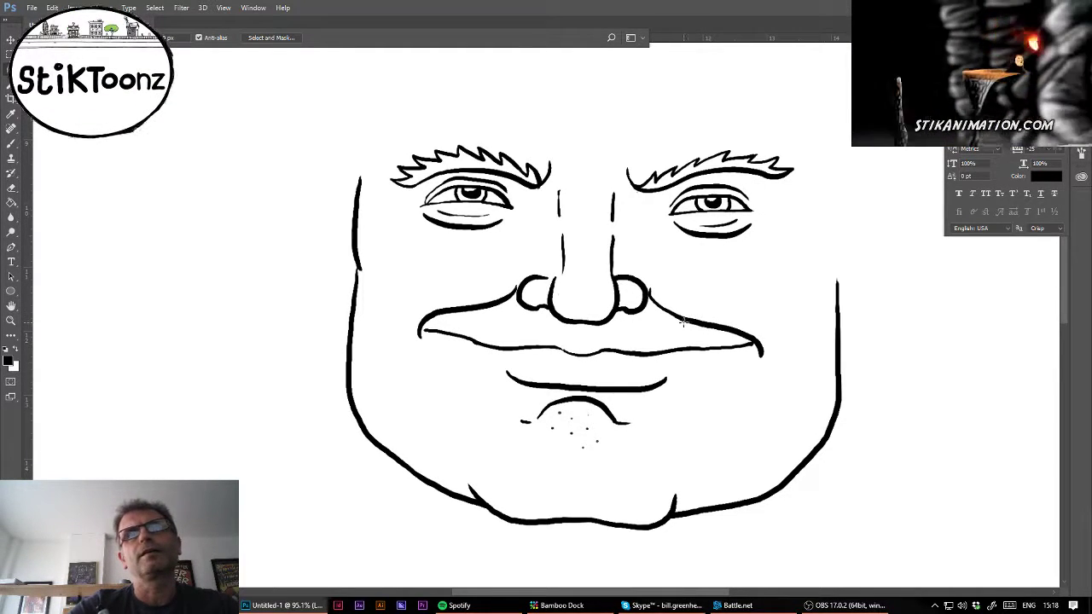
- Erase the hooked ends of both smile lines to a thin taper and thicken the two corners of the mouth line
left_click(11, 320)
left_click_drag(760, 336, 779, 336)
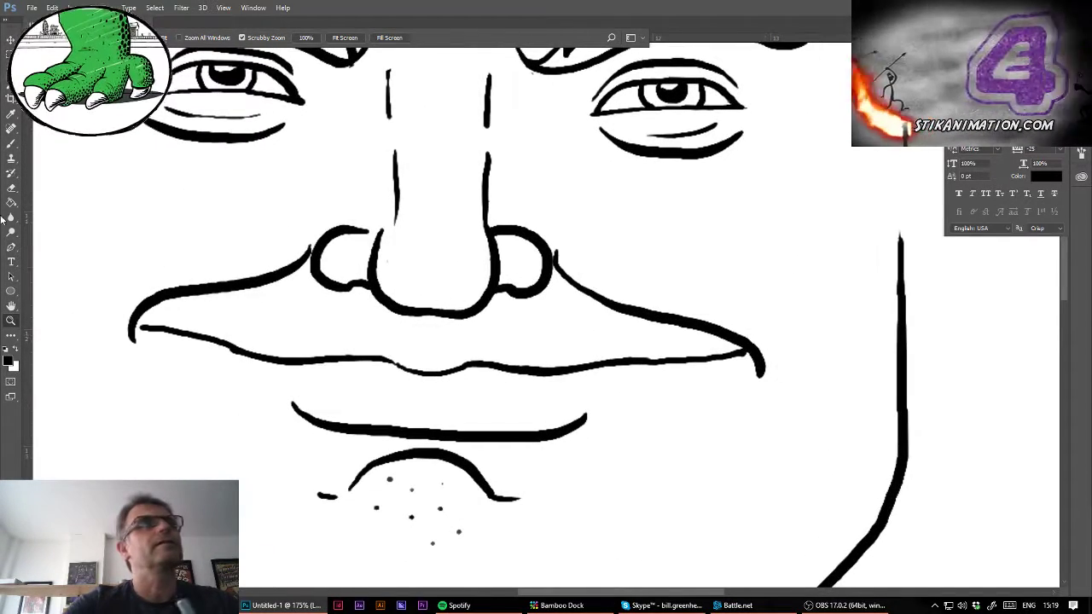
left_click(11, 188)
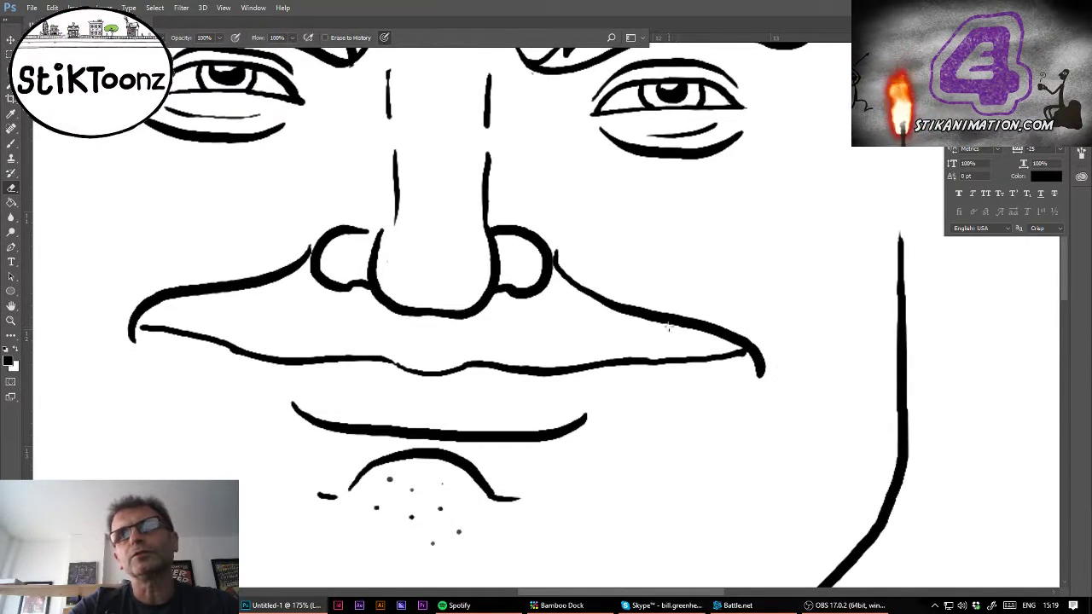
mouse_move(693, 329)
left_mouse_down()
mouse_move(748, 345)
mouse_move(761, 382)
left_mouse_up()
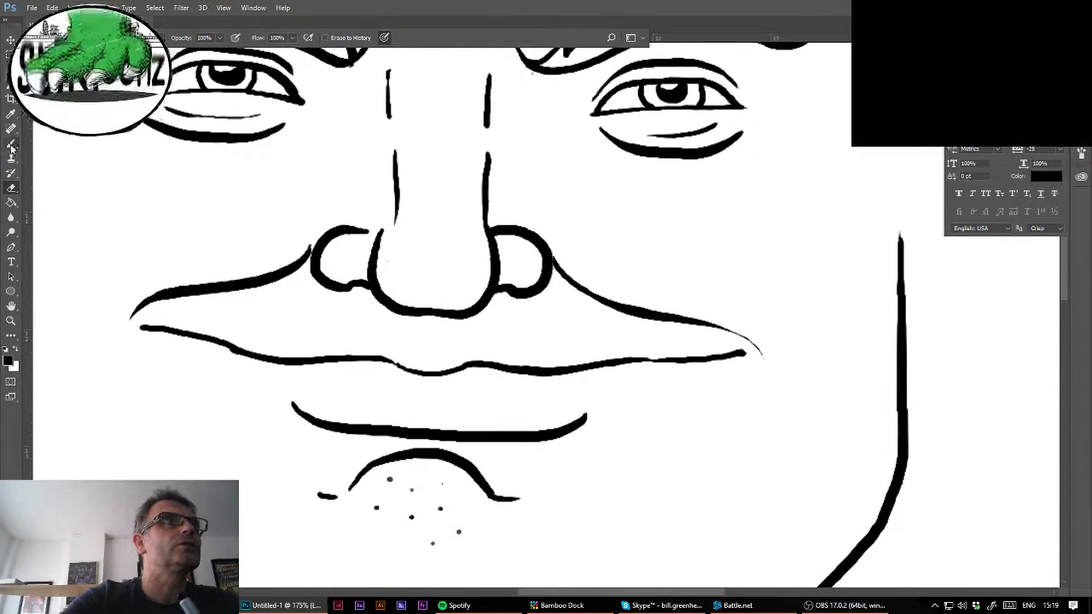
key("b")
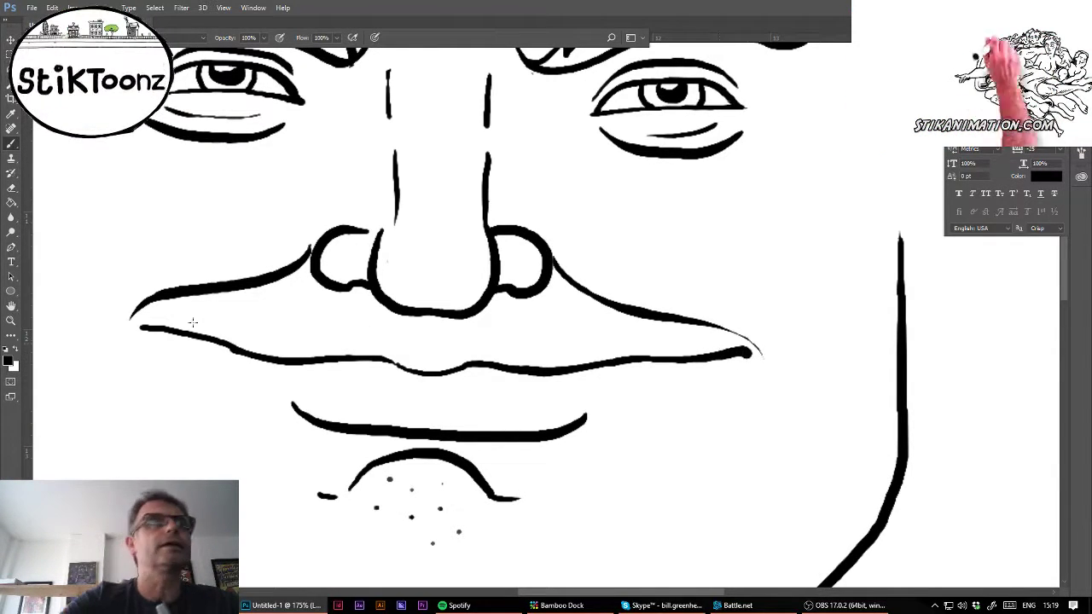
left_click_drag(140, 327, 159, 327)
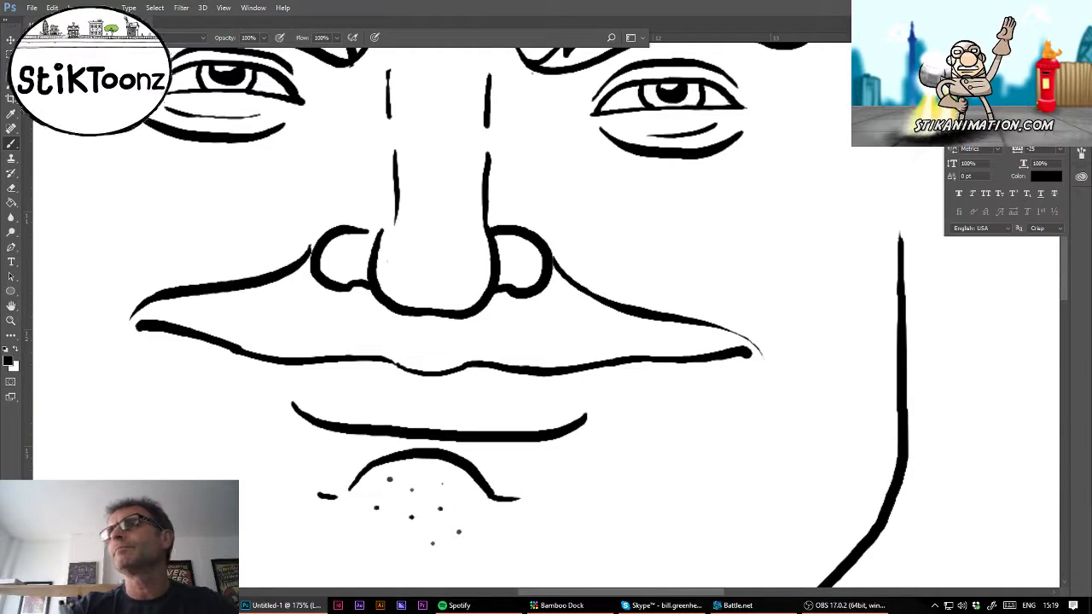
- Lasso the whole face outline, including the temples, jawline and chin, and delete it while keeping the facial features
scroll(545, 315, "down", 10)
scroll(545, 316, "up", 5)
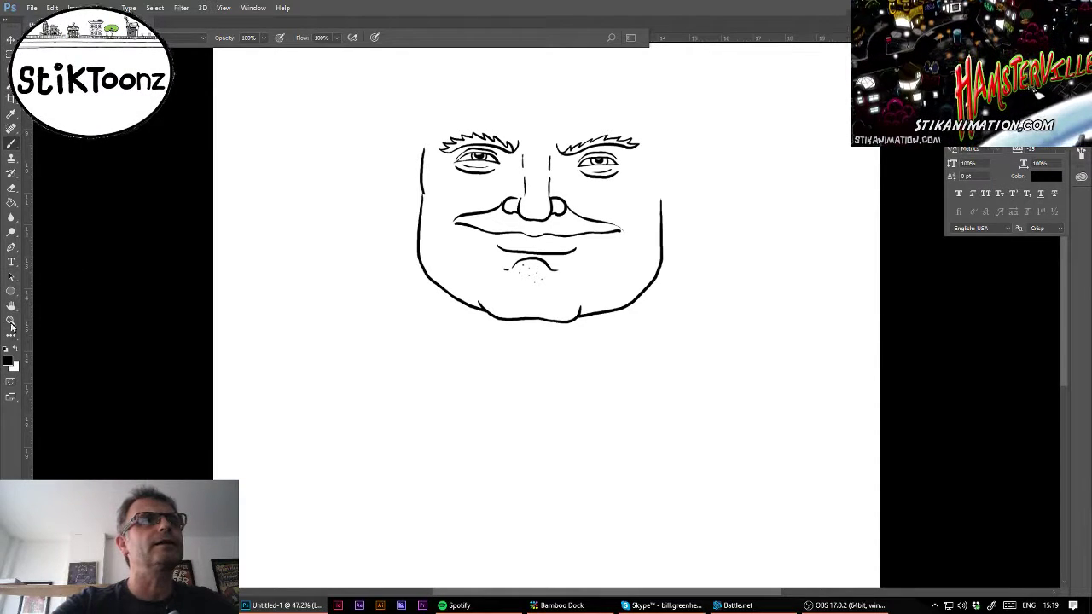
key("z")
scroll(635, 209, "up", 3)
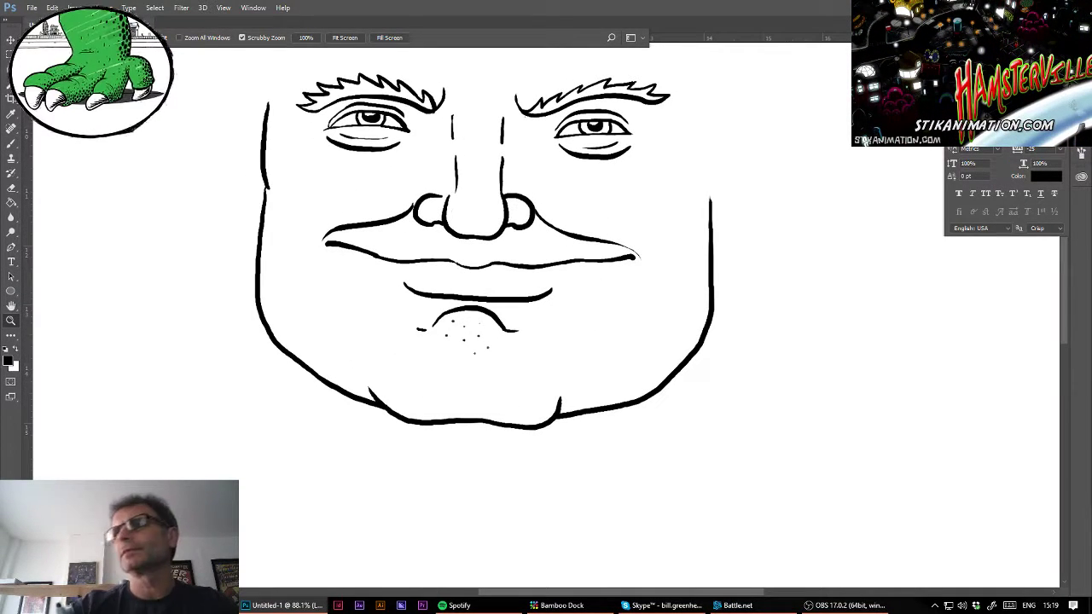
key("l")
mouse_move(239, 95)
left_mouse_down()
mouse_move(299, 135)
mouse_move(363, 352)
mouse_move(659, 295)
left_mouse_up()
mouse_move(805, 299)
left_mouse_down()
mouse_move(107, 302)
mouse_move(94, 127)
left_mouse_up()
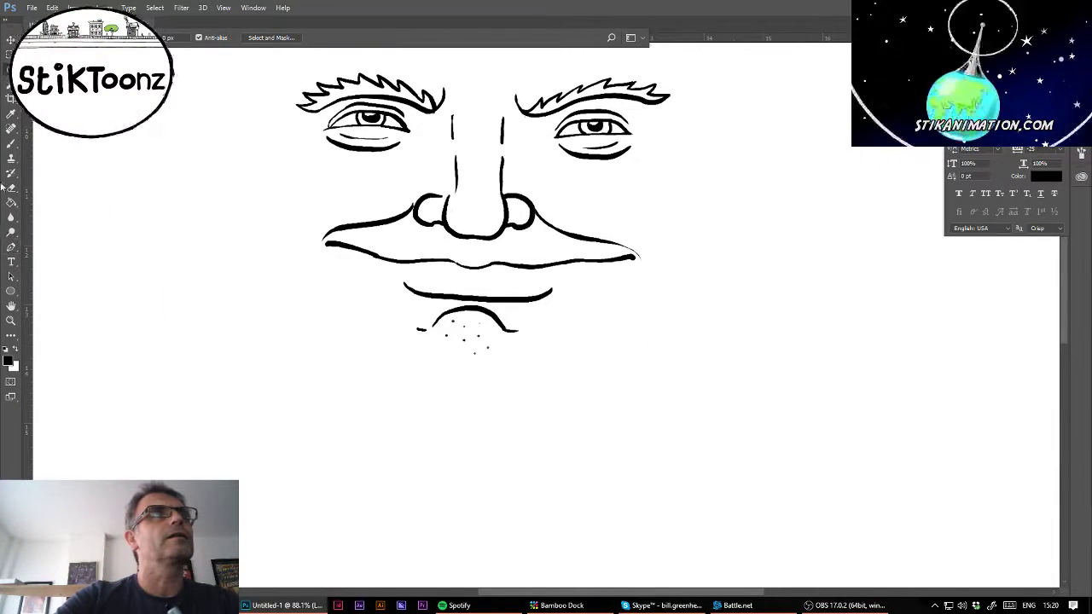
left_click(10, 145)
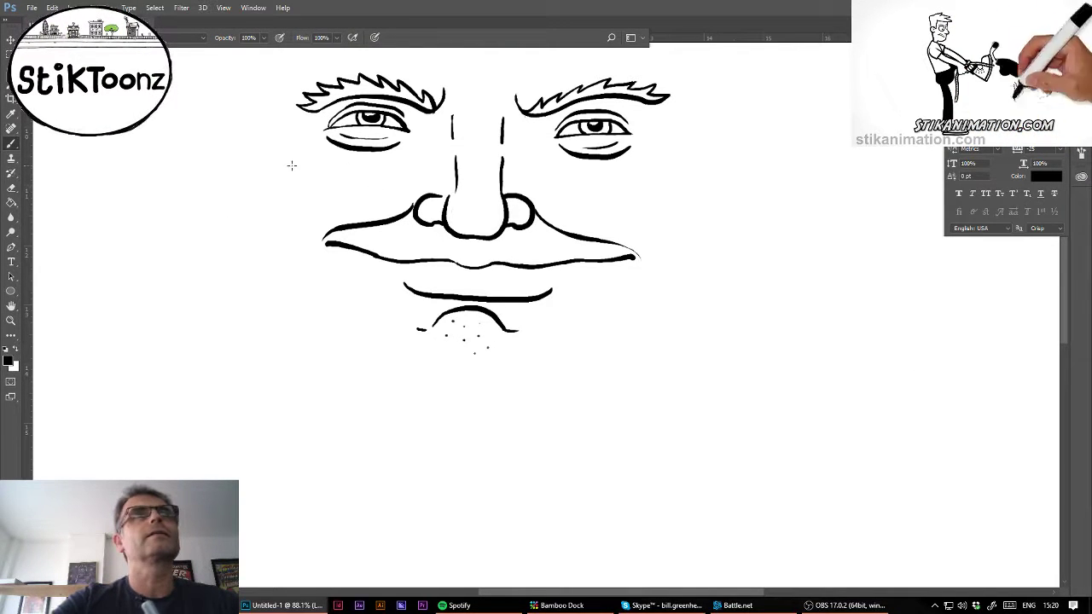
left_click_drag(275, 129, 280, 300)
key("ctrl+z")
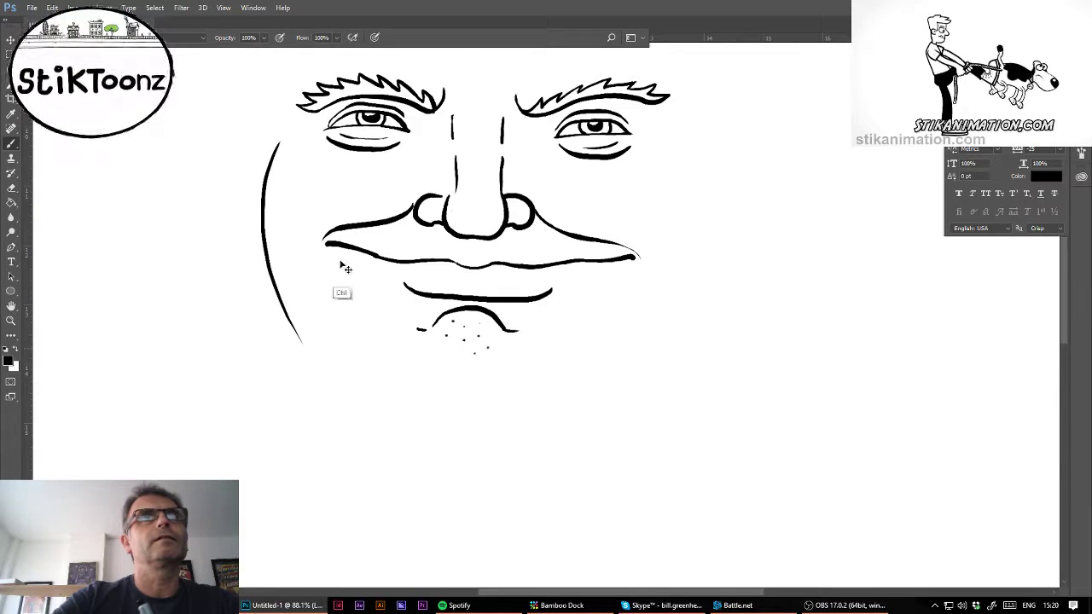
key("ctrl+z")
left_click_drag(273, 143, 382, 371)
key("ctrl+z")
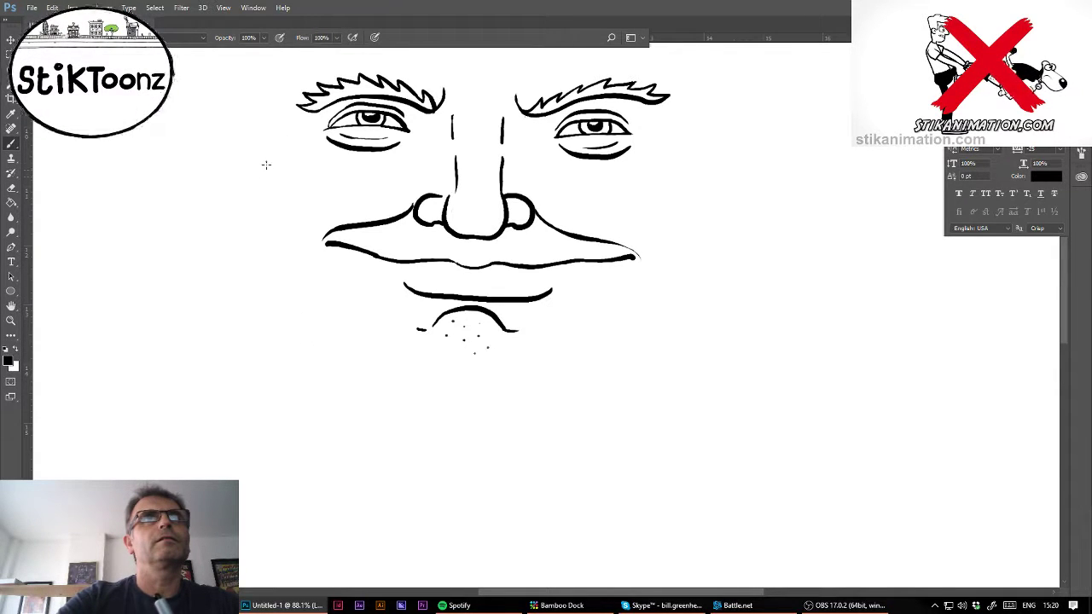
left_click_drag(265, 162, 346, 373)
key("ctrl+z")
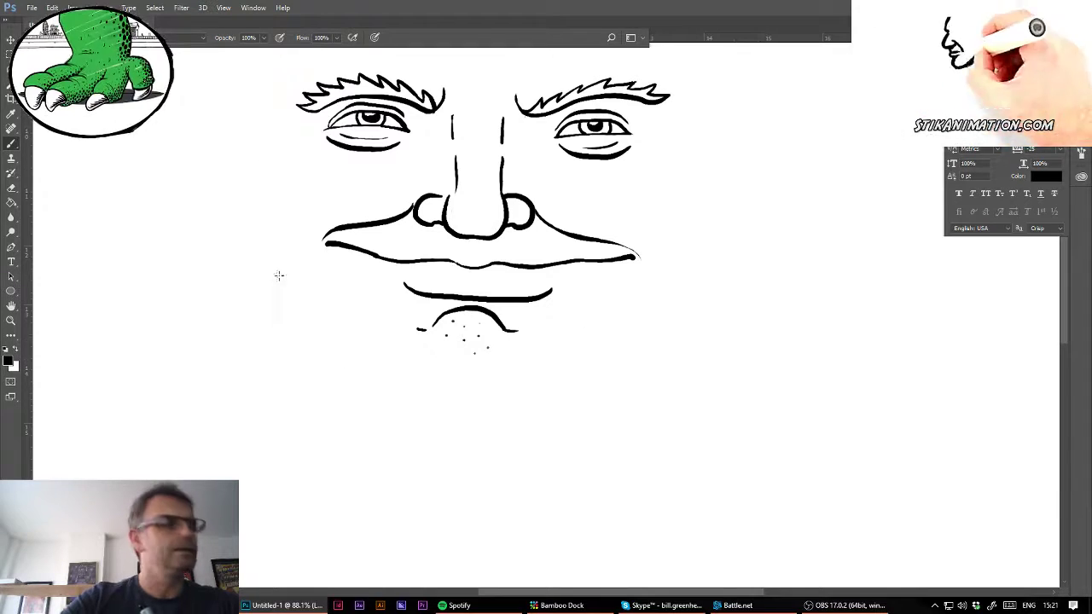
- Brush a rounded left cheek and jaw, a wavy chin line with an upturned right end, and a short curved left temple line
mouse_move(267, 184)
left_mouse_down()
mouse_move(262, 285)
mouse_move(274, 316)
mouse_move(322, 362)
mouse_move(358, 369)
left_mouse_up()
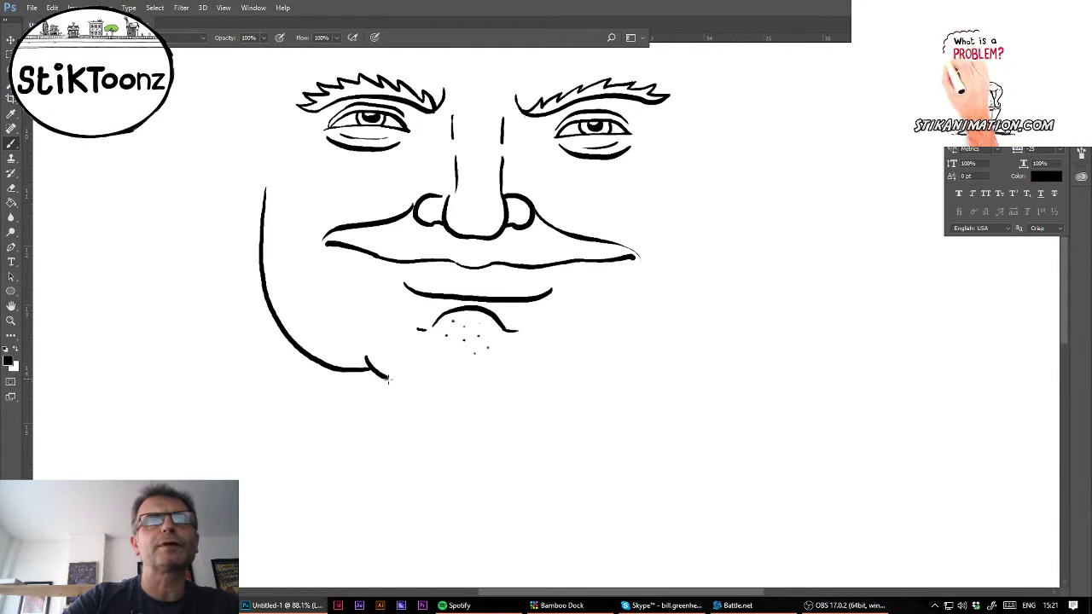
left_click_drag(415, 388, 548, 393)
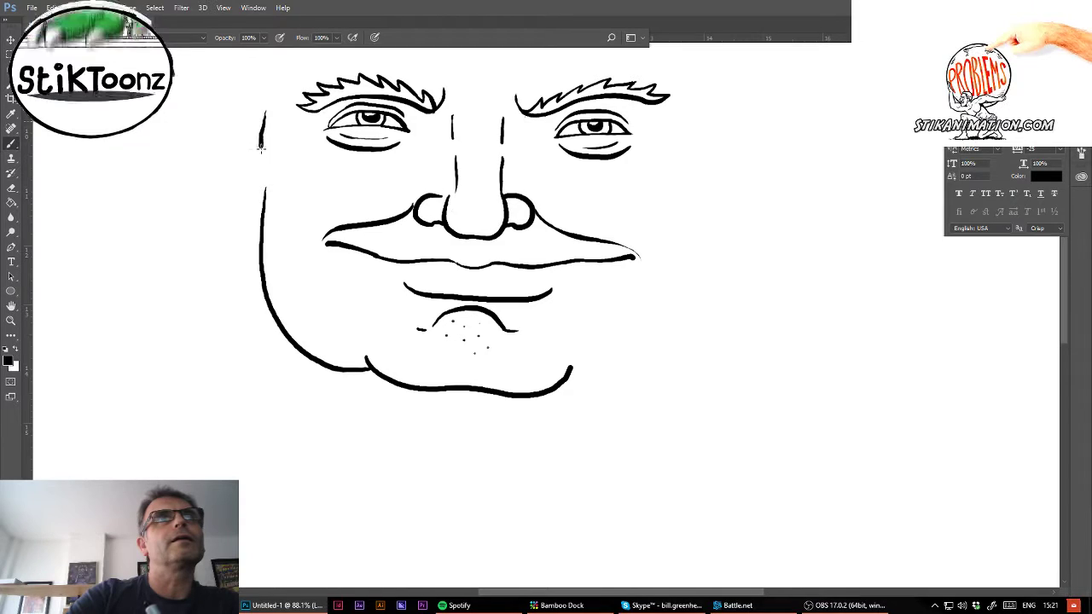
mouse_move(264, 115)
left_mouse_down()
mouse_move(259, 158)
mouse_move(278, 192)
left_mouse_up()
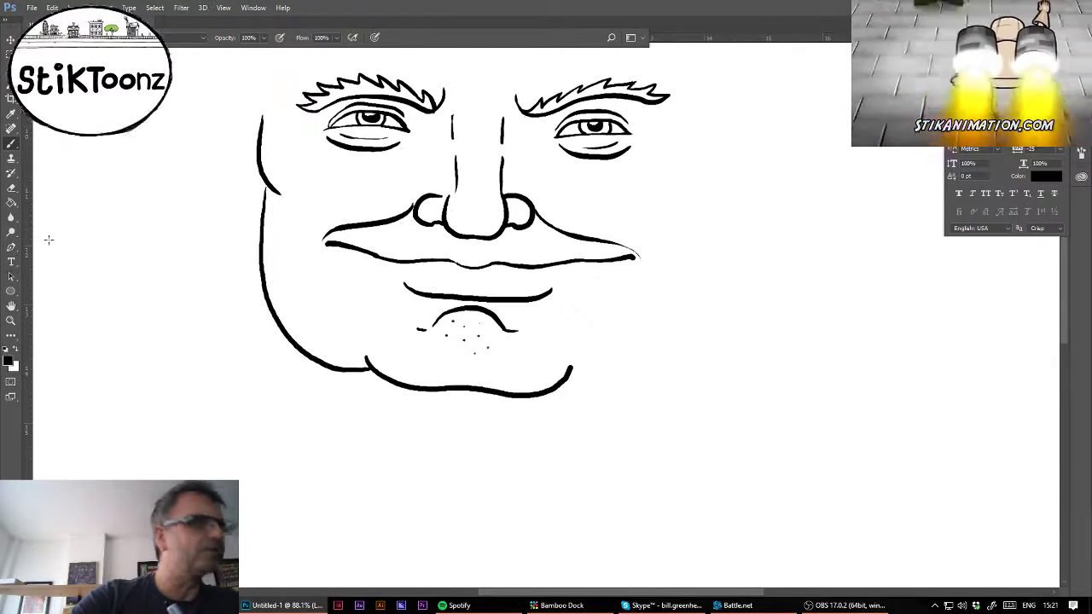
- Erase the arched upper lid line of the left eye and redraw it lower and flatter across the iris to the outer corner
left_click(11, 319)
left_click_drag(344, 89, 394, 105)
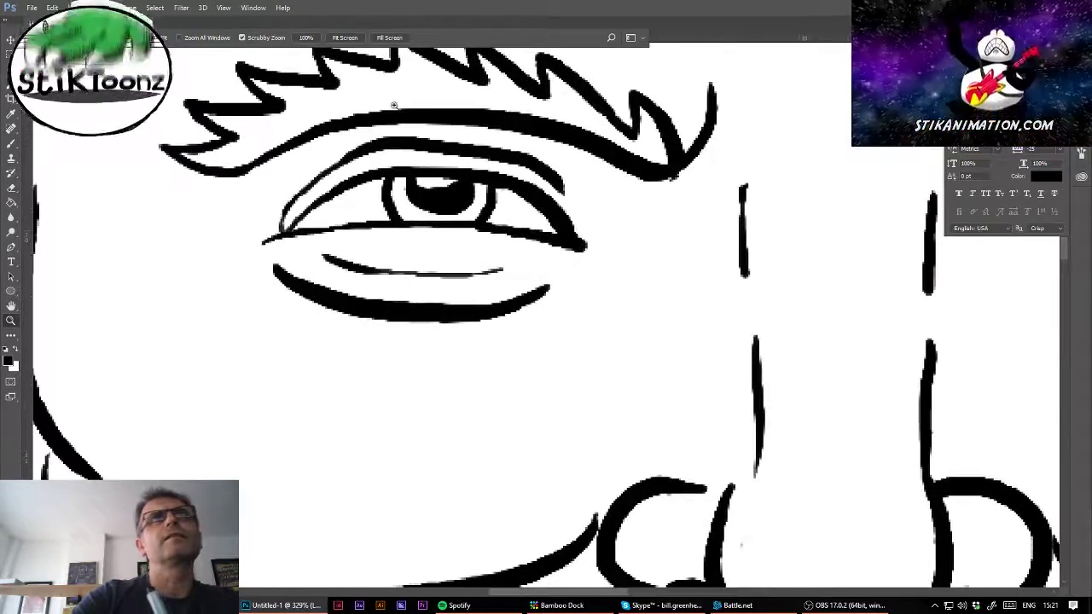
left_click(11, 187)
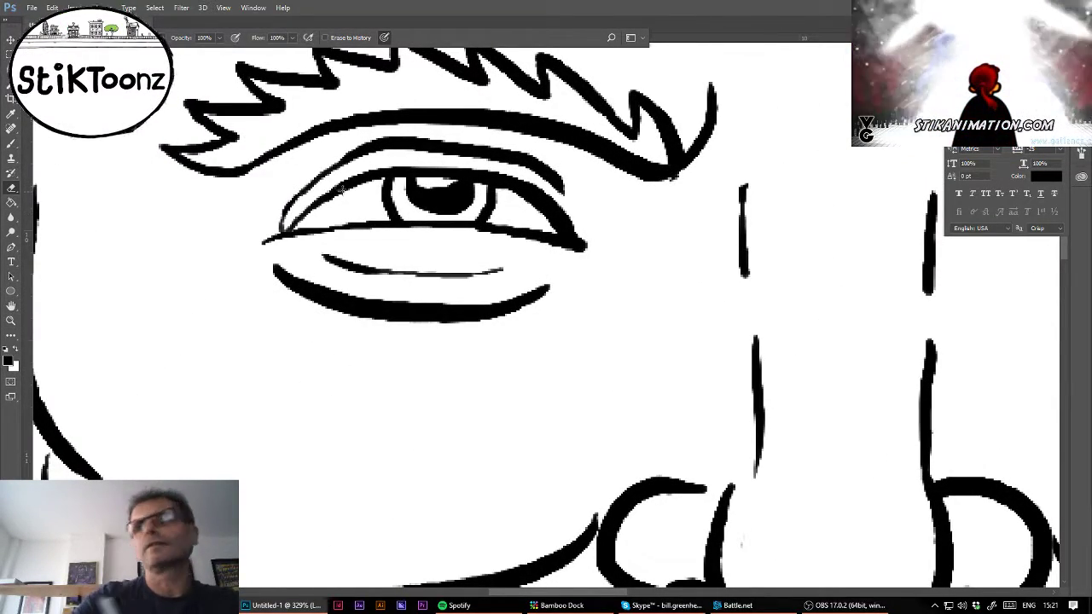
mouse_move(290, 218)
left_mouse_down()
mouse_move(396, 176)
mouse_move(556, 191)
left_mouse_up()
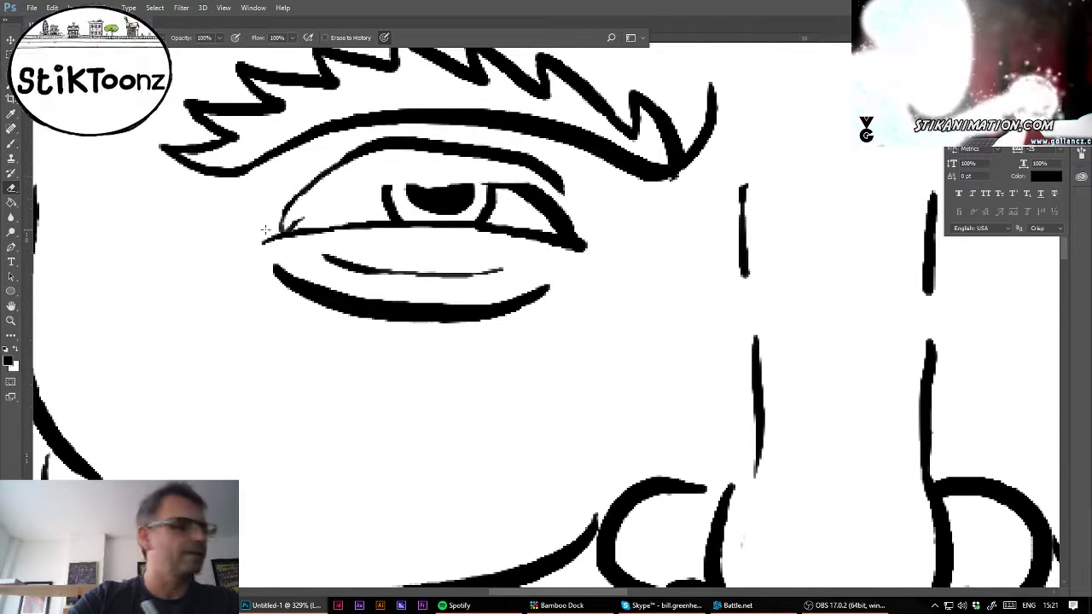
left_click(11, 143)
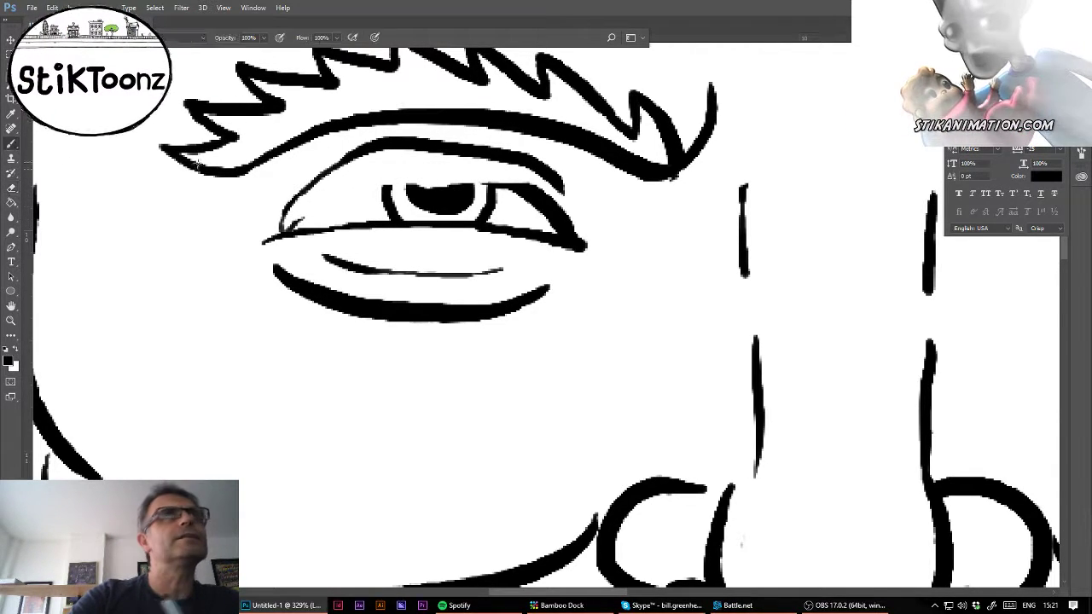
left_click_drag(355, 184, 516, 185)
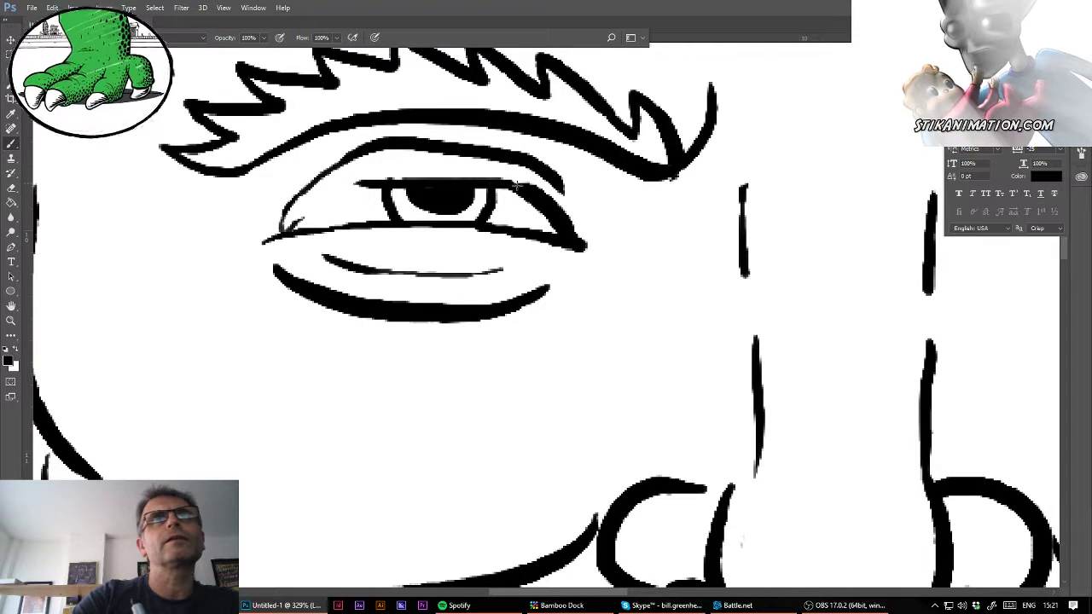
left_click_drag(290, 224, 372, 182)
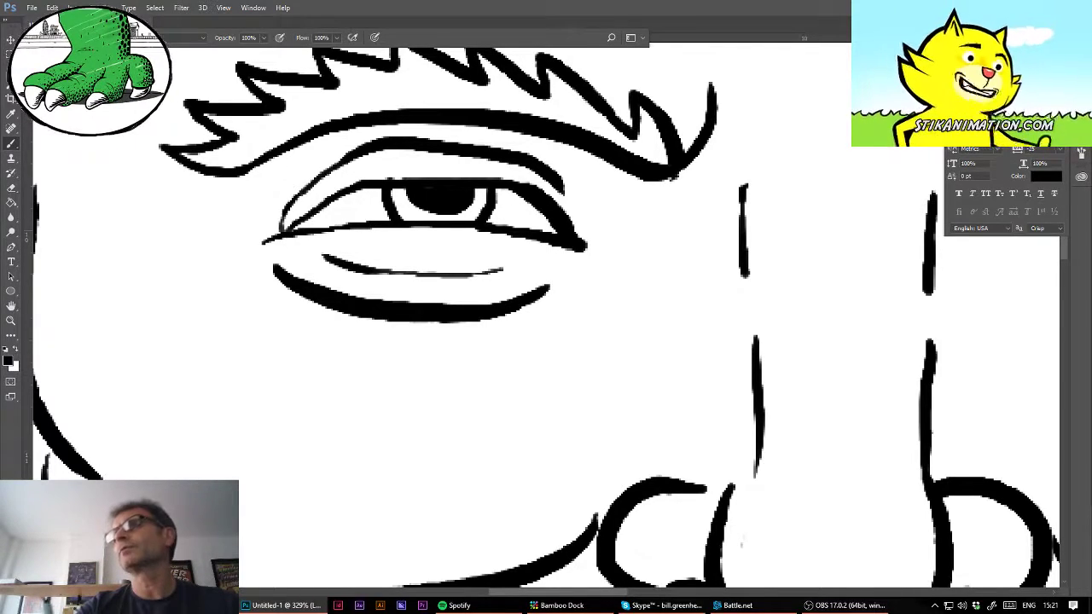
- Erase the upper lid line over the right eye's iris and redraw it flatter down to the outer corner
left_click_drag(930, 256, 273, 352)
key("e")
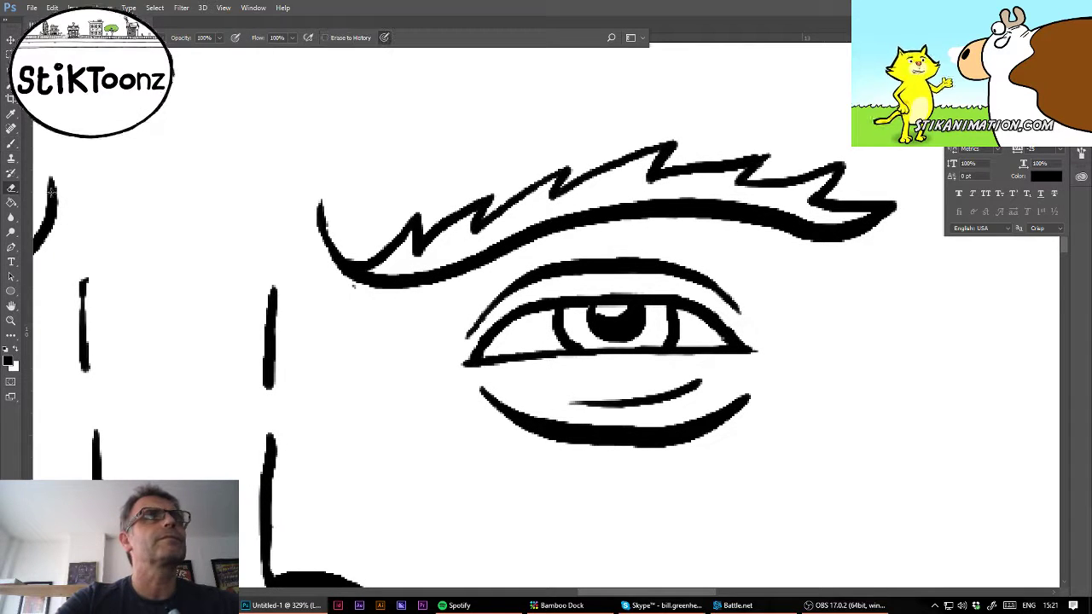
left_click_drag(550, 298, 698, 305)
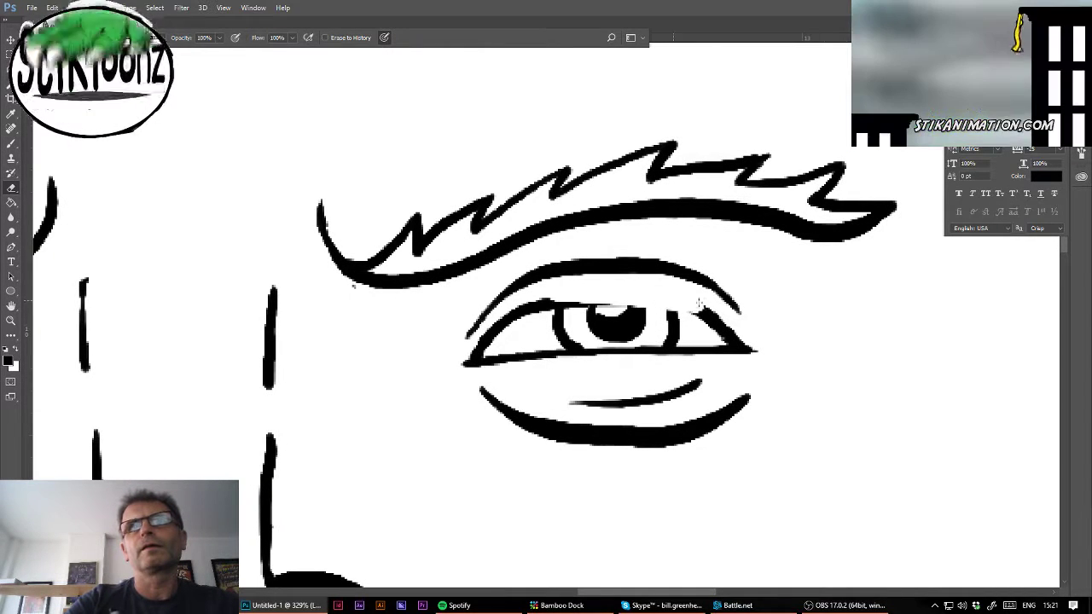
left_click_drag(541, 296, 580, 298)
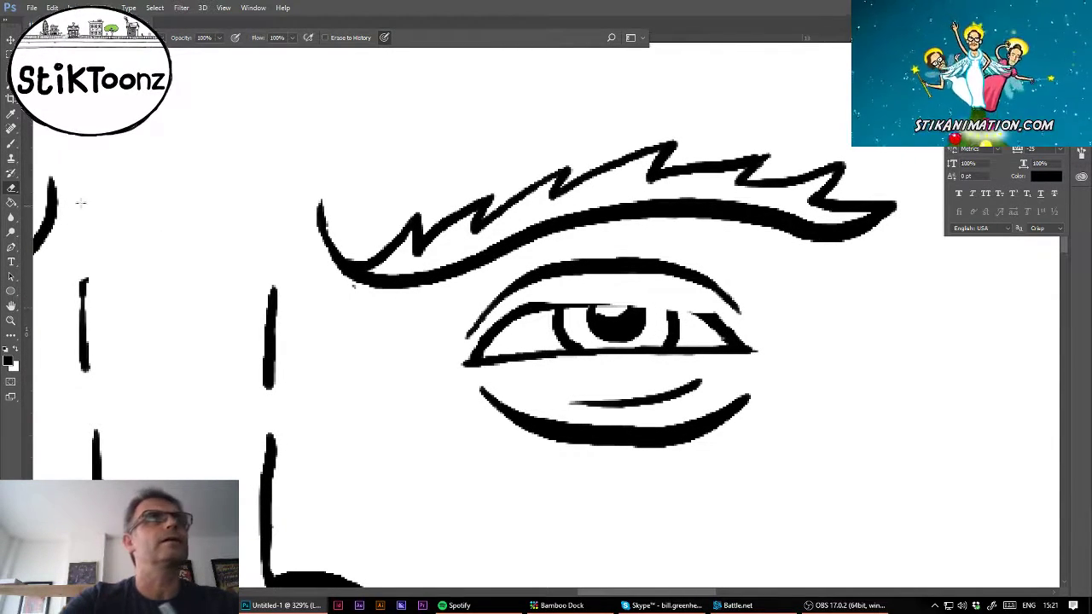
left_click(11, 143)
mouse_move(531, 308)
left_mouse_down()
mouse_move(683, 310)
mouse_move(744, 340)
left_mouse_up()
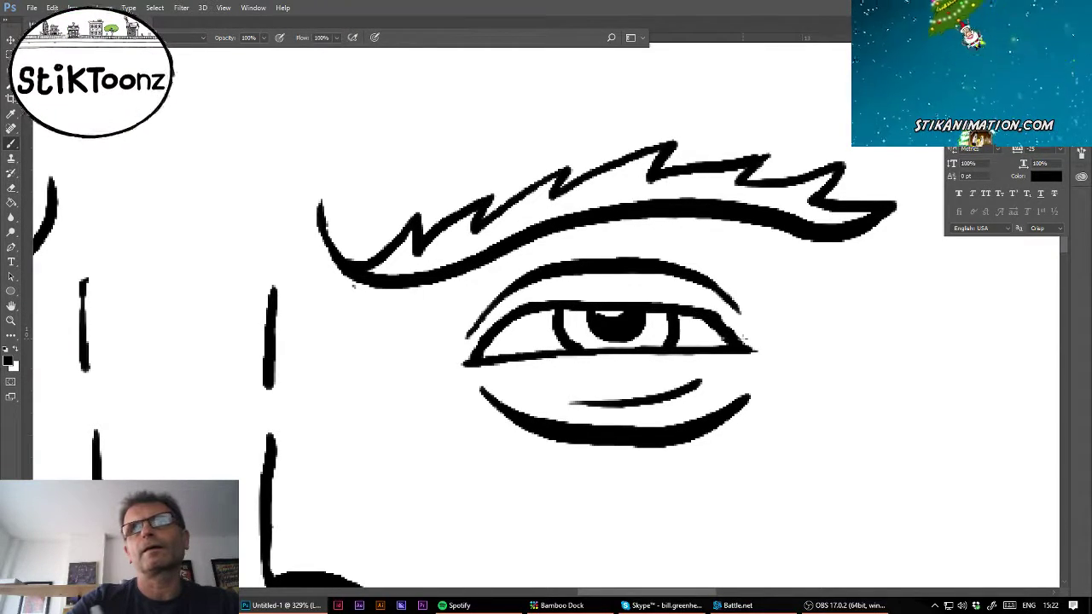
- Lasso the left eye and eyebrow, scale them to 88.89% width and 90.38% height, and move them slightly towards the nose
scroll(550, 320, "down", 15)
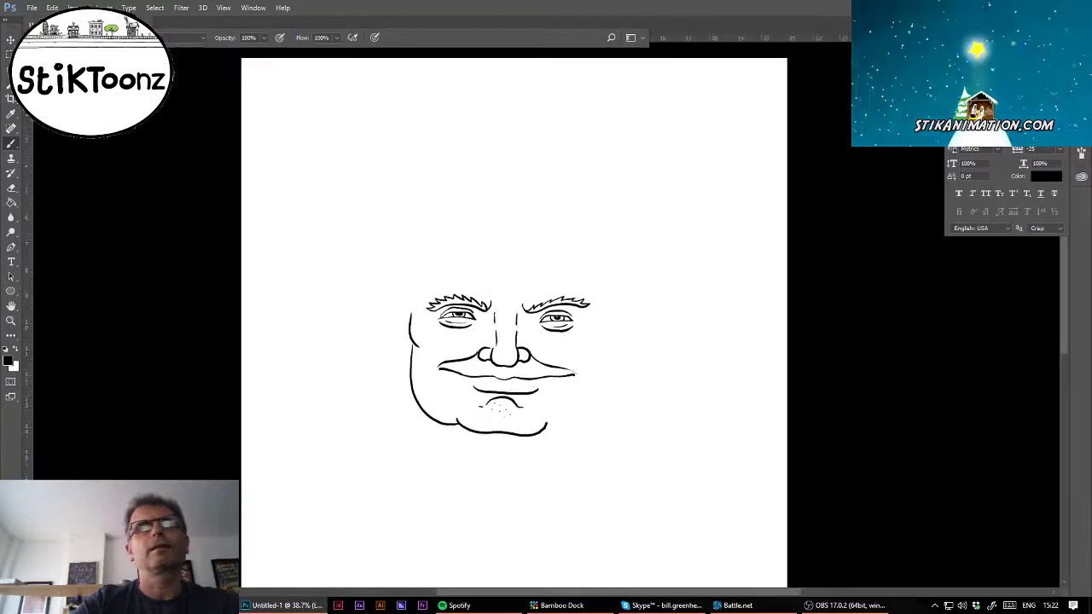
scroll(550, 319, "up", 7)
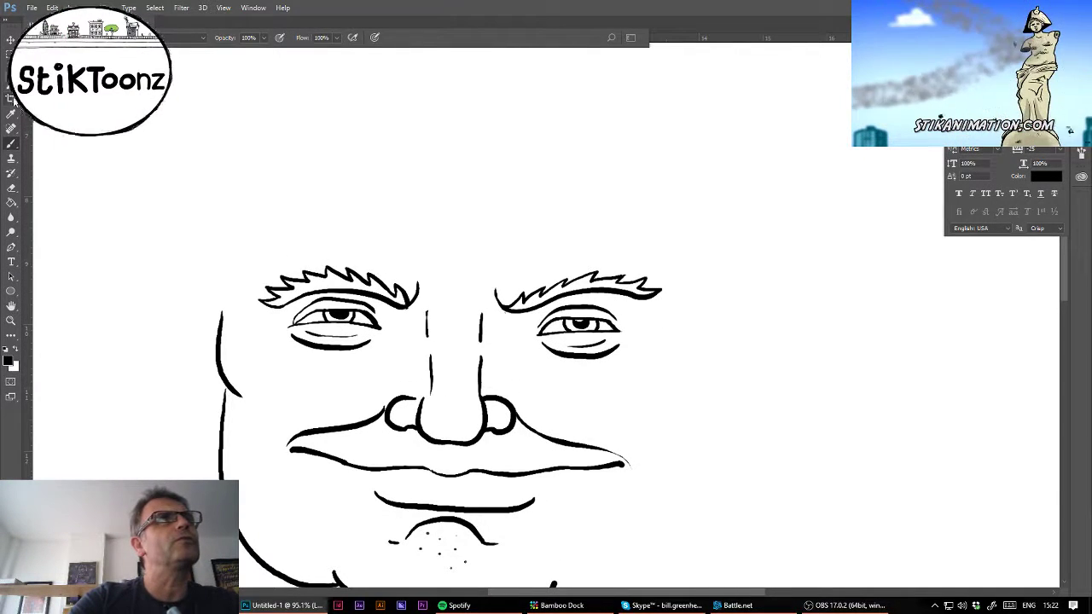
key("l")
mouse_move(257, 339)
left_mouse_down()
mouse_move(342, 367)
mouse_move(400, 343)
mouse_move(425, 285)
mouse_move(323, 242)
left_mouse_up()
left_click(52, 8)
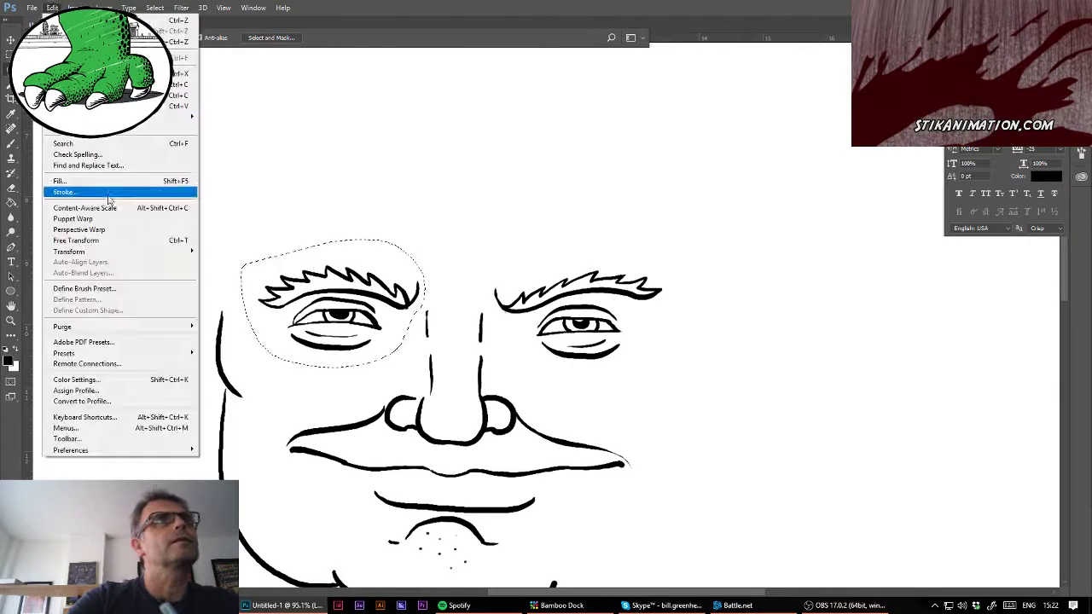
left_click(85, 238)
left_click_drag(239, 369, 260, 355)
left_click_drag(377, 293, 383, 290)
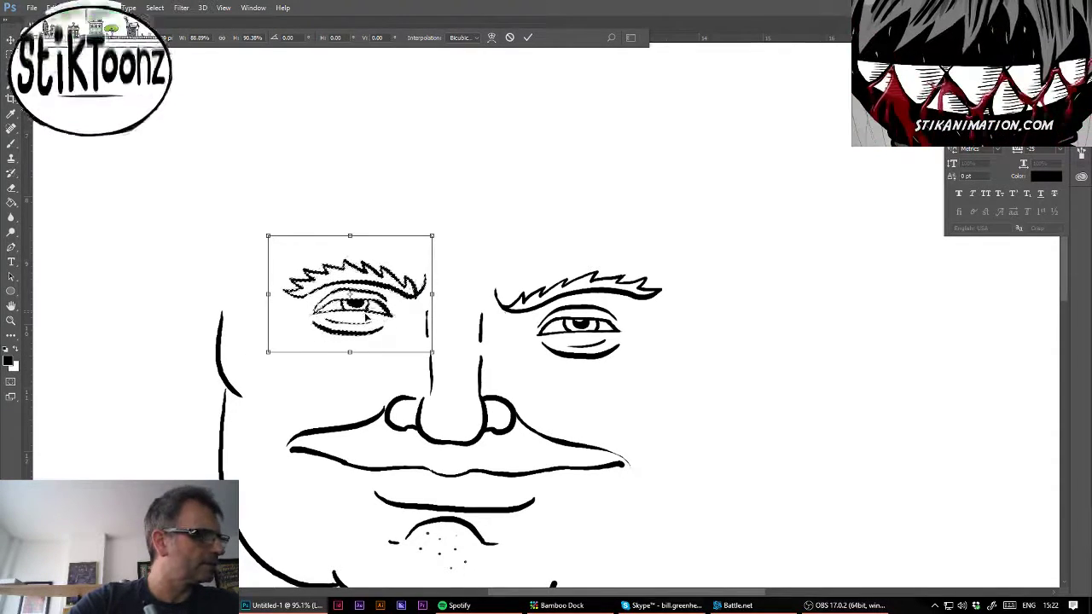
key("Return")
- Lasso the right eye and eyebrow, repeat the same scaling on them, shift them slightly towards the nose, and deselect
mouse_move(486, 289)
left_mouse_down()
mouse_move(534, 365)
mouse_move(604, 236)
mouse_move(565, 248)
left_mouse_up()
key("ctrl+shift+t")
key("ctrl+d")
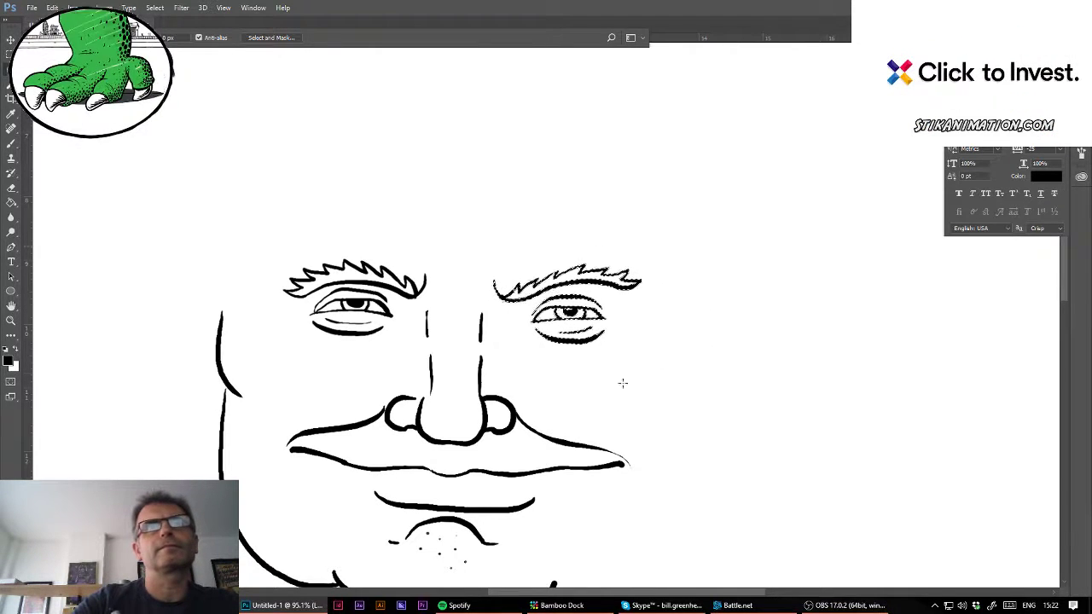
left_click_drag(621, 369, 610, 371)
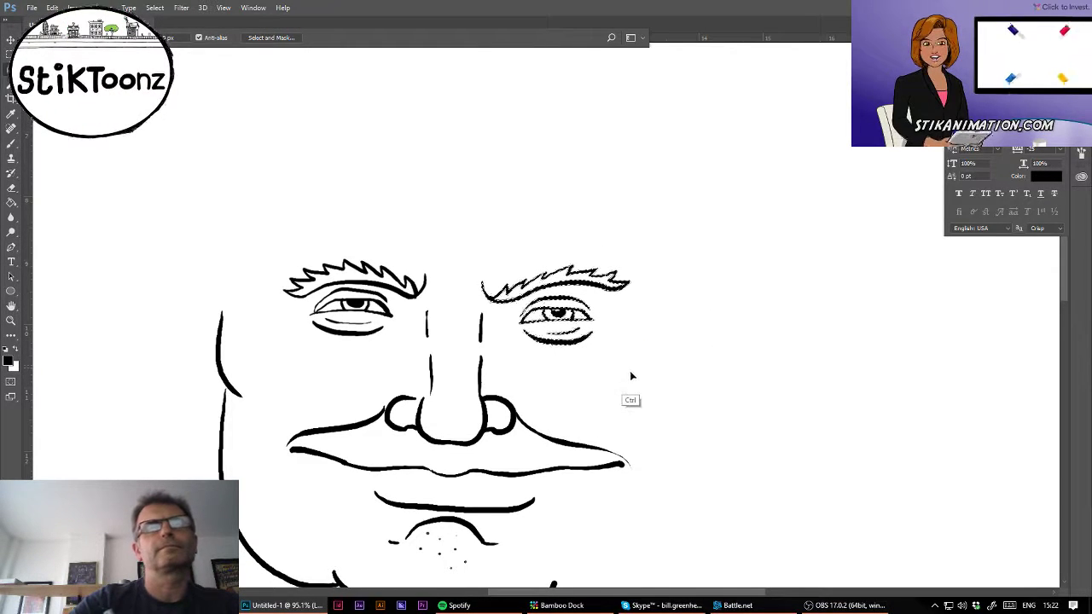
scroll(546, 316, "down", 10)
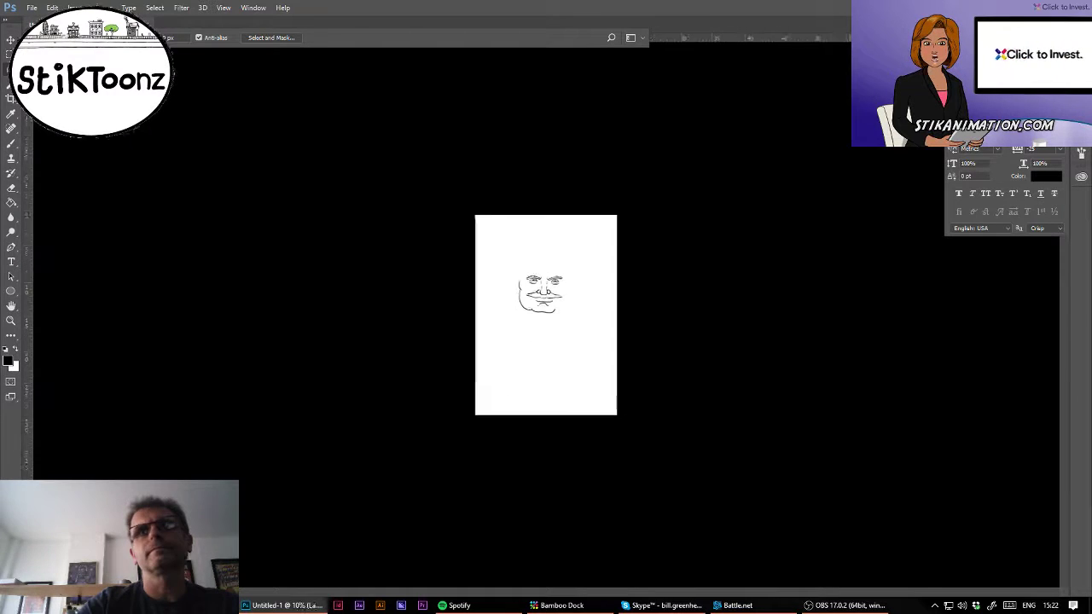
scroll(546, 316, "up", 7)
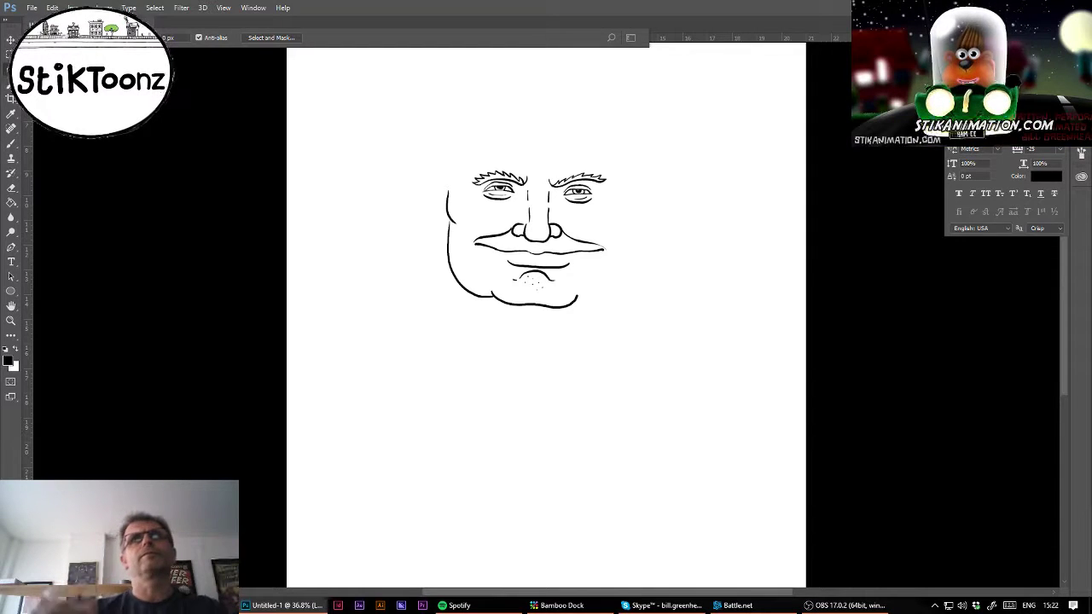
- Lasso only the short curved temple line above the left cheek, delete it, and deselect
left_click(11, 321)
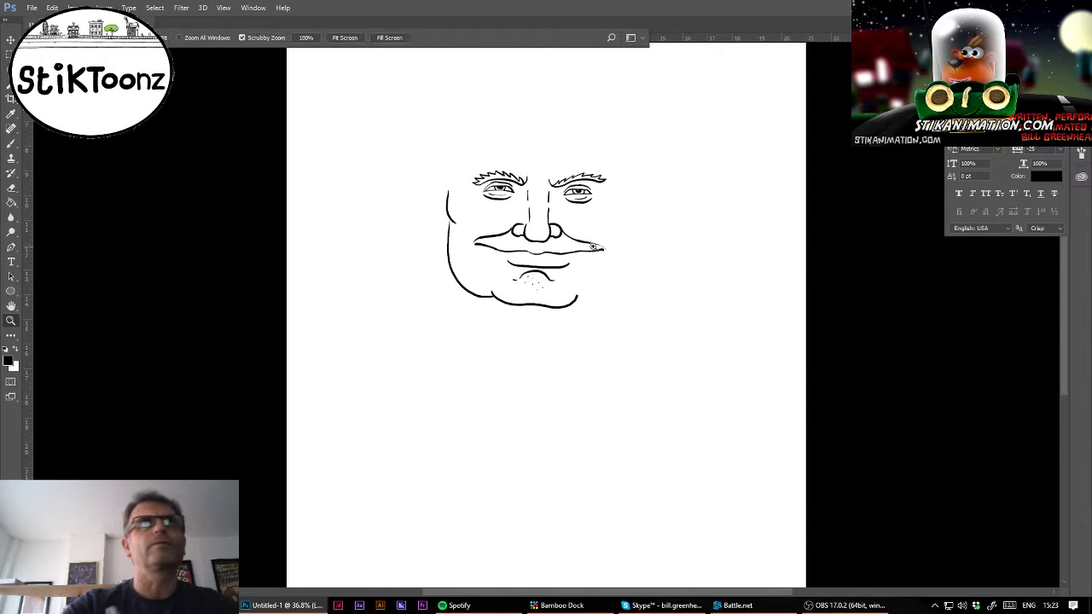
left_click_drag(585, 182, 636, 202)
key("l")
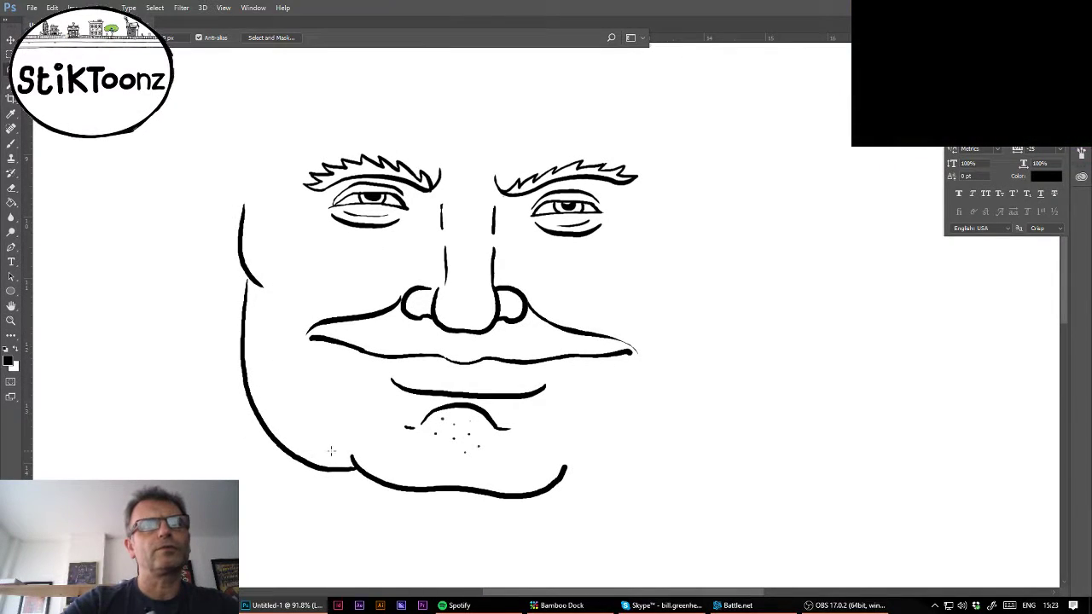
mouse_move(330, 444)
left_mouse_down()
mouse_move(359, 480)
mouse_move(201, 438)
mouse_move(158, 209)
mouse_move(241, 189)
mouse_move(271, 240)
left_mouse_up()
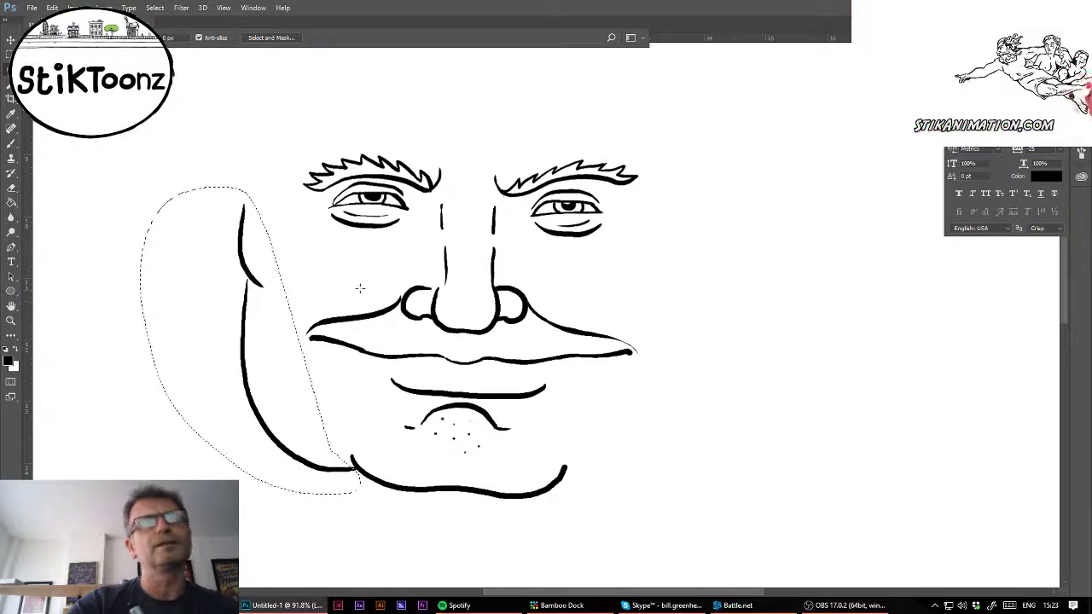
left_click_drag(276, 334, 114, 368)
mouse_move(215, 236)
left_mouse_down()
mouse_move(271, 301)
mouse_move(228, 179)
left_mouse_up()
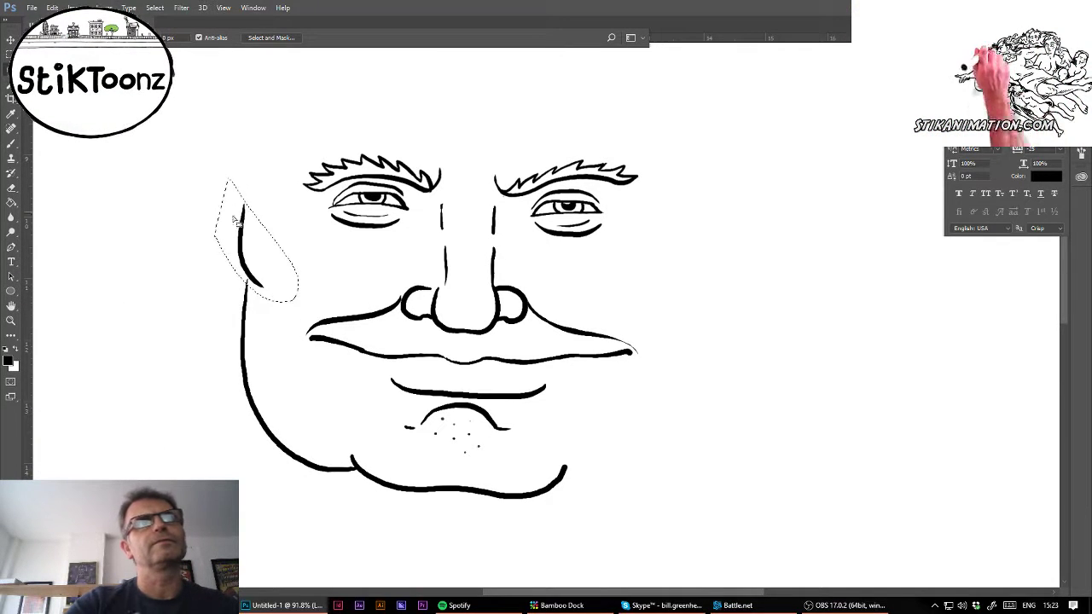
key("Delete")
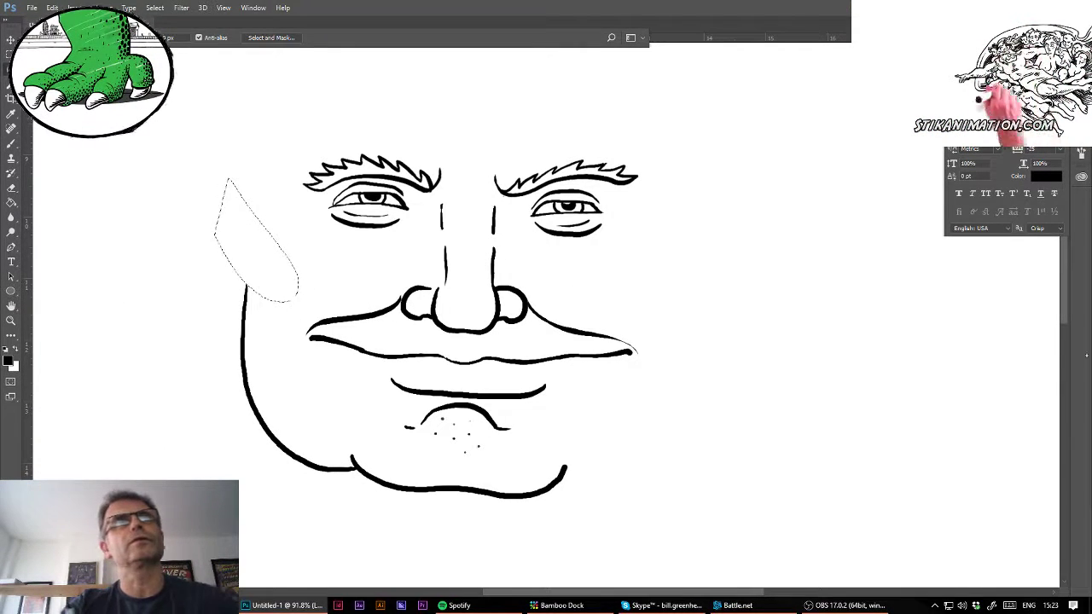
key("ctrl+d")
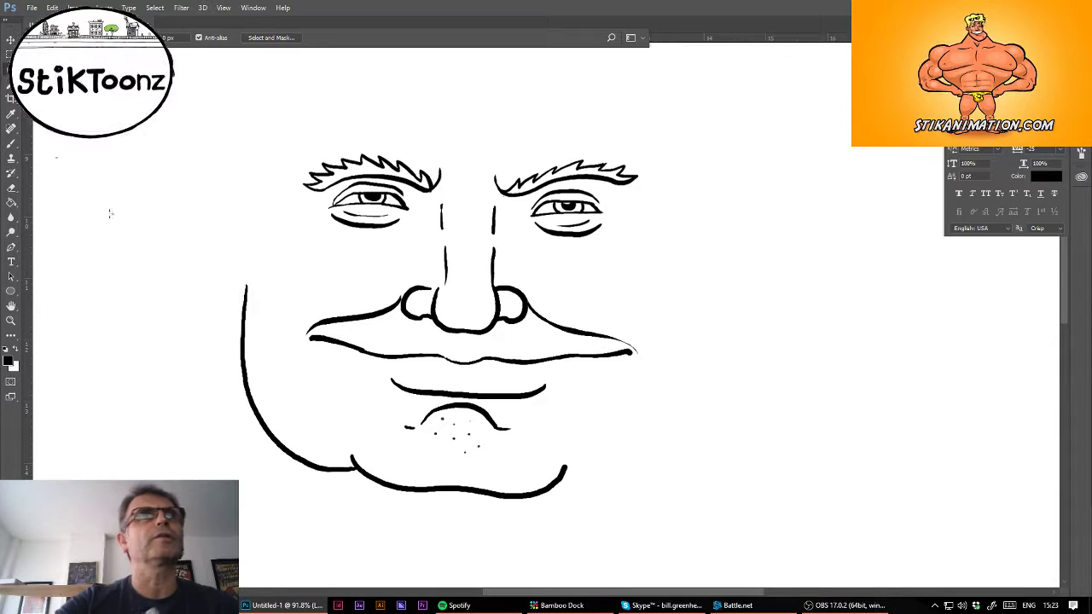
- Brush a temple line from beside the left eyebrow down to the left cheek outline, redrawing it after undoing earlier tries
left_click(12, 145)
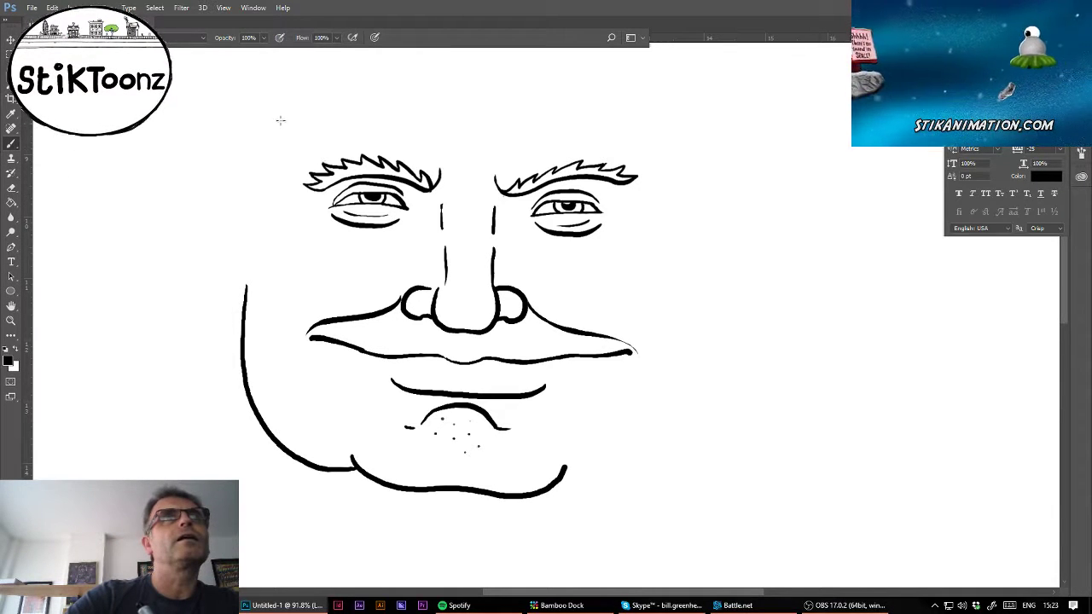
mouse_move(281, 109)
left_mouse_down()
mouse_move(278, 159)
mouse_move(303, 130)
mouse_move(258, 257)
left_mouse_up()
key("ctrl+z")
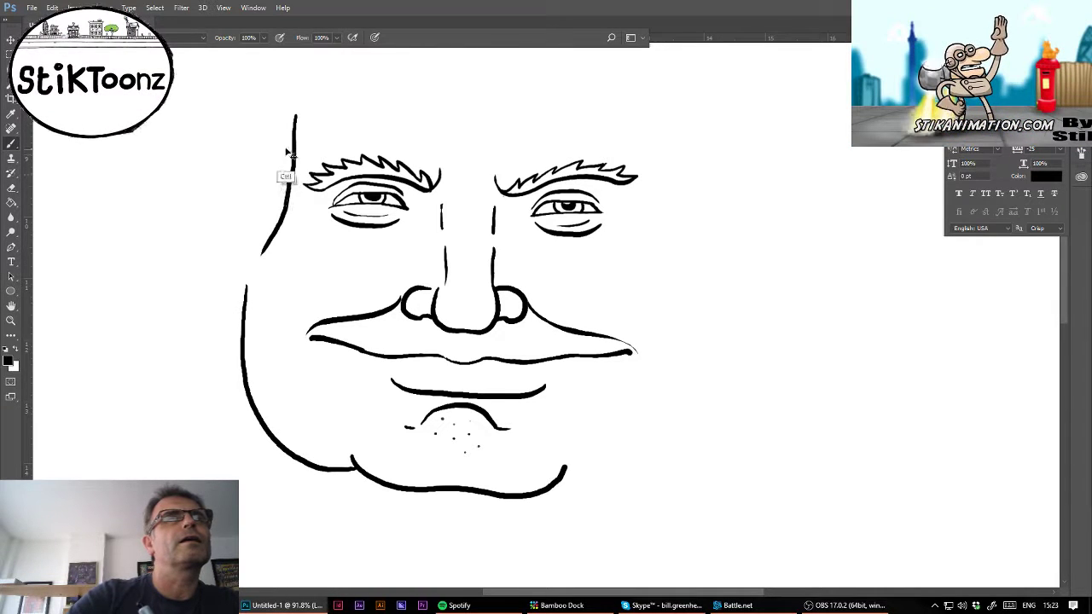
key("ctrl+z")
left_click_drag(289, 126, 247, 323)
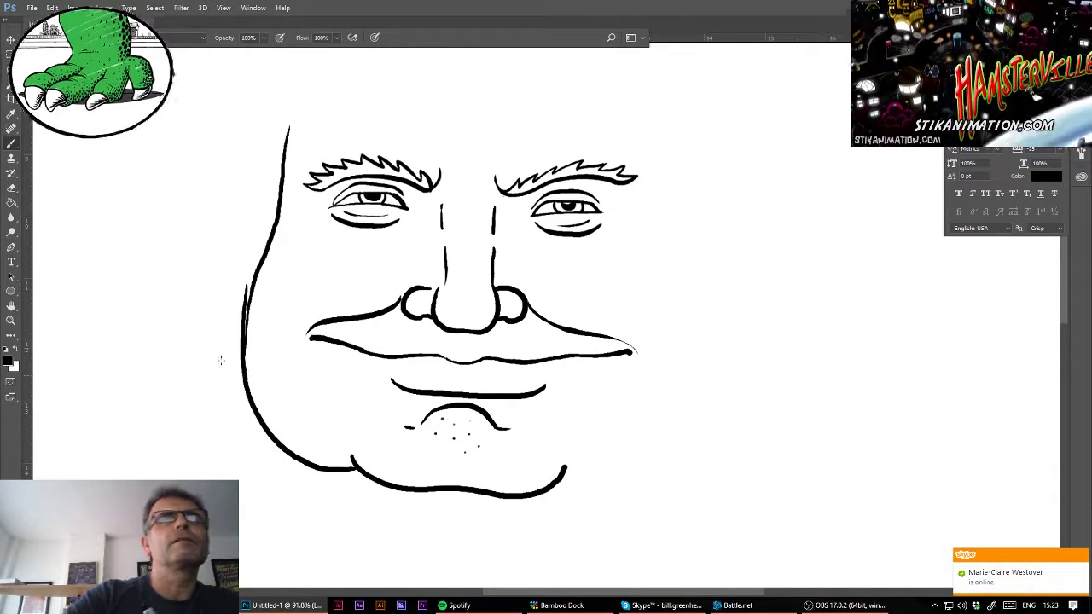
- Erase the doubled line where the temple stroke overlaps the left cheek outline so both merge smoothly
left_click(11, 187)
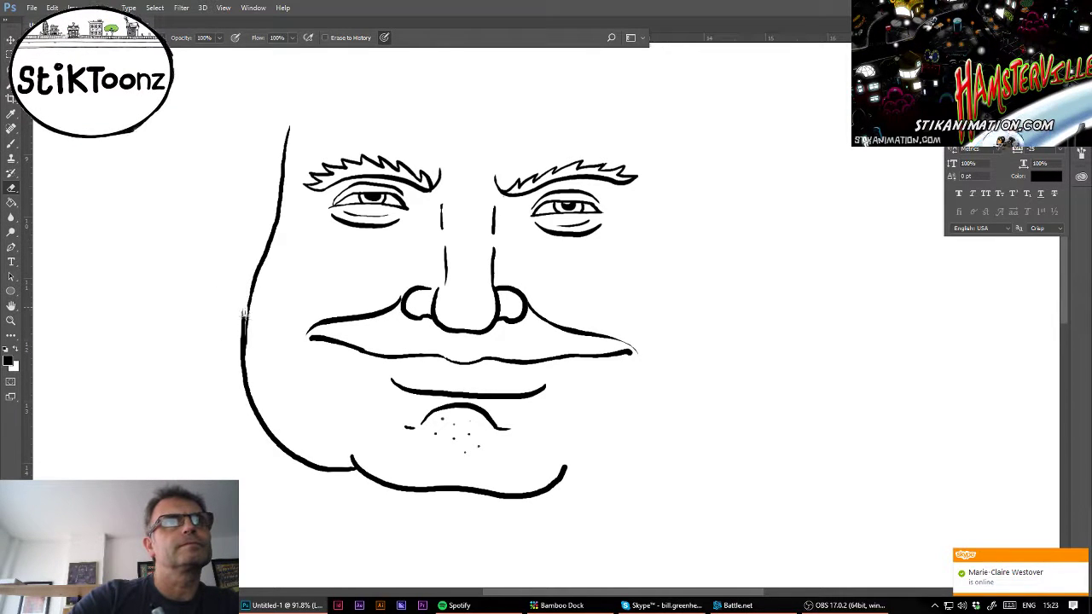
left_click_drag(244, 315, 242, 353)
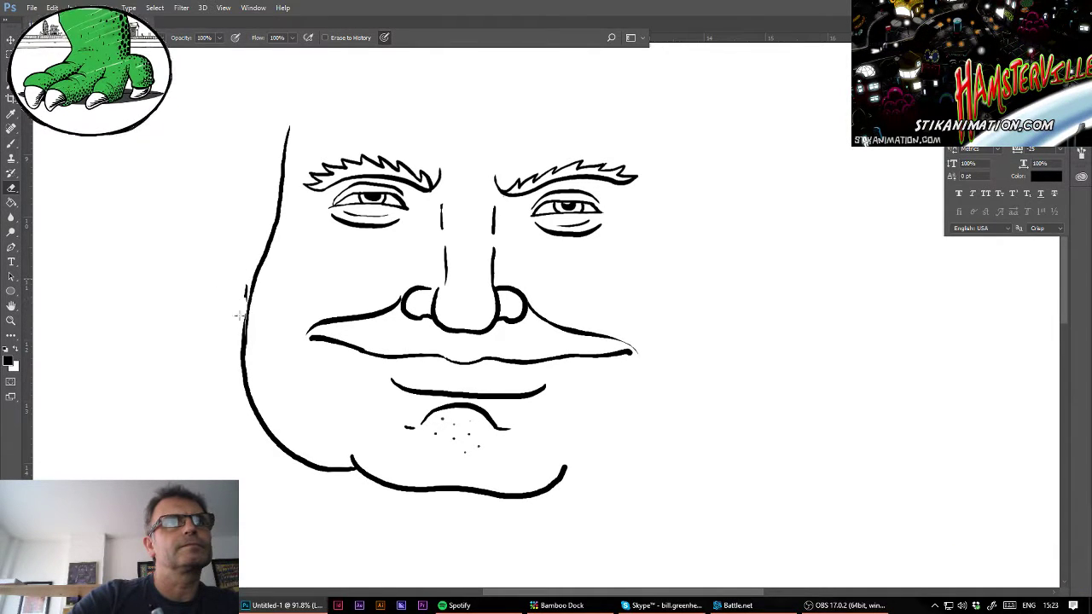
left_click_drag(245, 286, 242, 332)
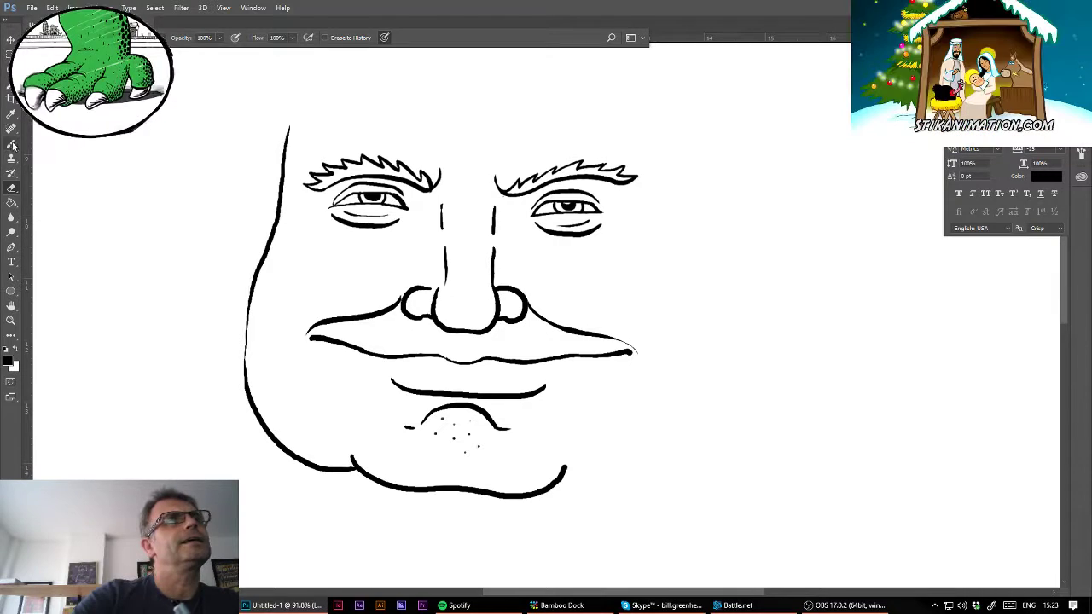
key("b")
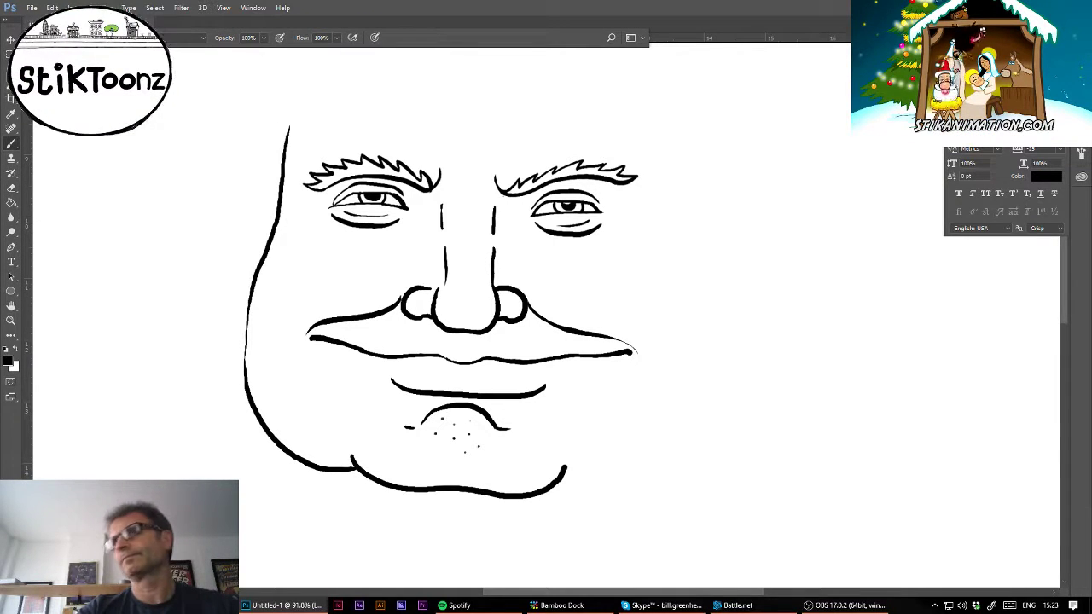
- Hide the old face outline and brush a straight vertical line beside the face, from left eyebrow height down to lower lip level
key("ctrl+comma")
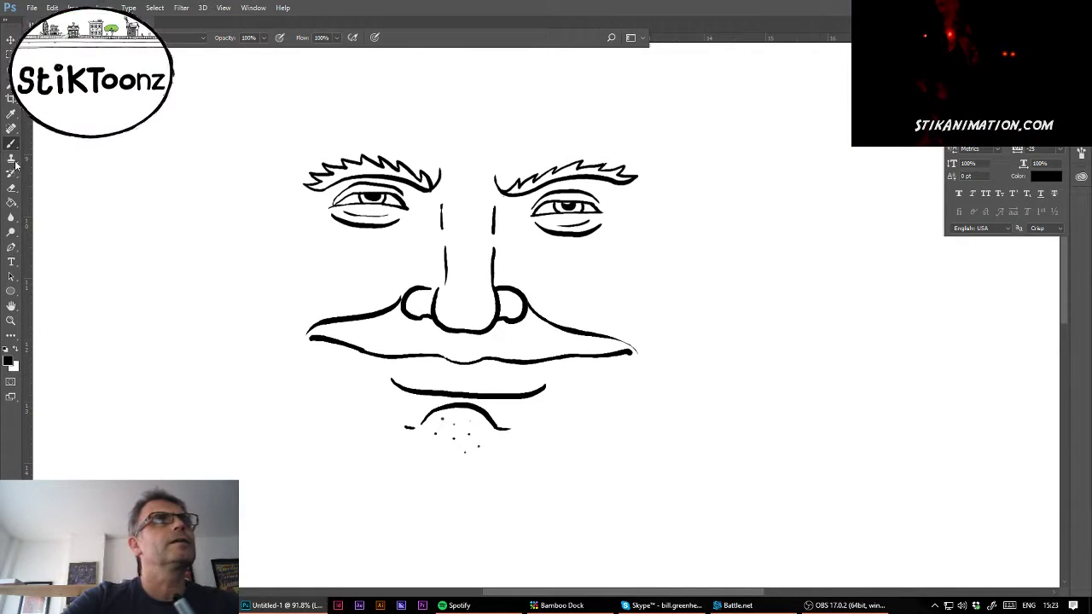
left_click_drag(272, 168, 284, 373)
key("ctrl+z")
mouse_move(249, 168)
left_mouse_down()
mouse_move(275, 375)
mouse_move(248, 383)
left_mouse_up()
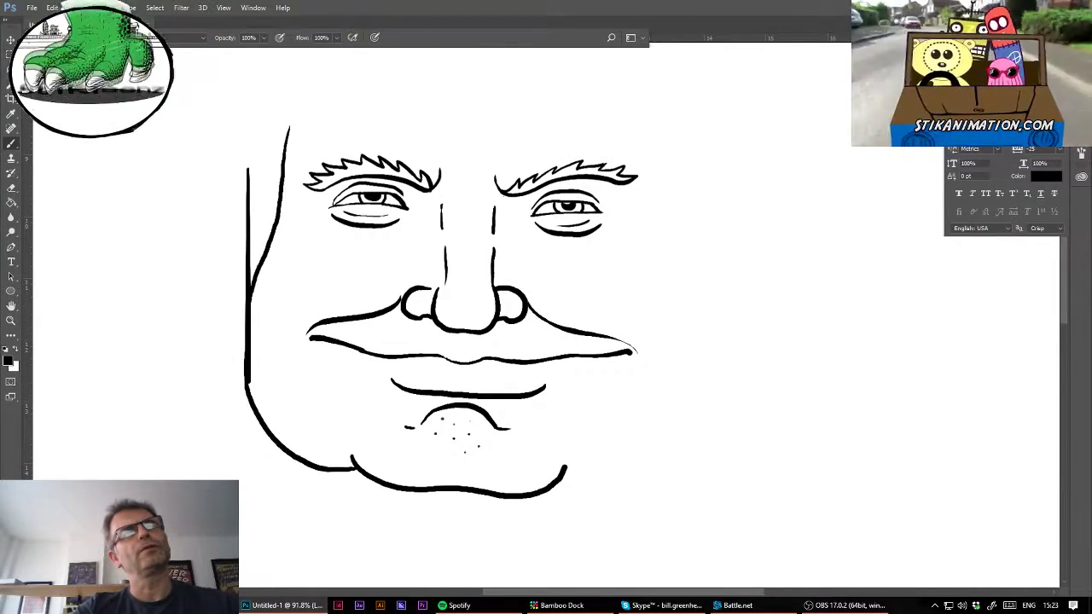
- Toggle the old face outline on and off to compare it with the vertical line, leaving it hidden
key("ctrl+alt+z")
key("ctrl+alt+z")
key("ctrl+alt+z")
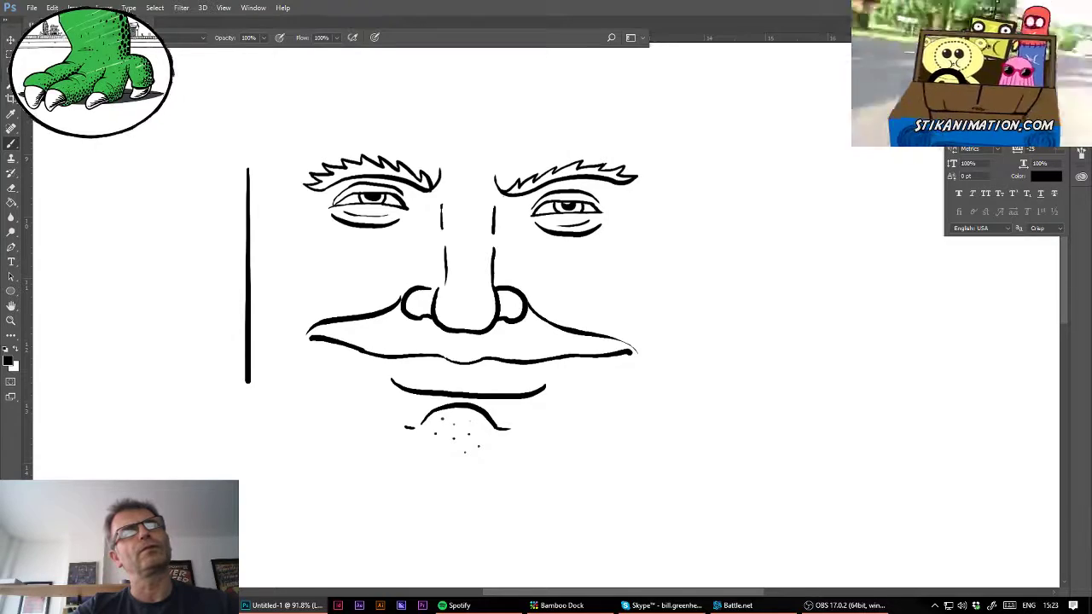
key("ctrl+shift+z")
key("ctrl+shift+z")
key("ctrl+shift+z")
key("ctrl+alt+z")
key("ctrl+alt+z")
key("ctrl+alt+z")
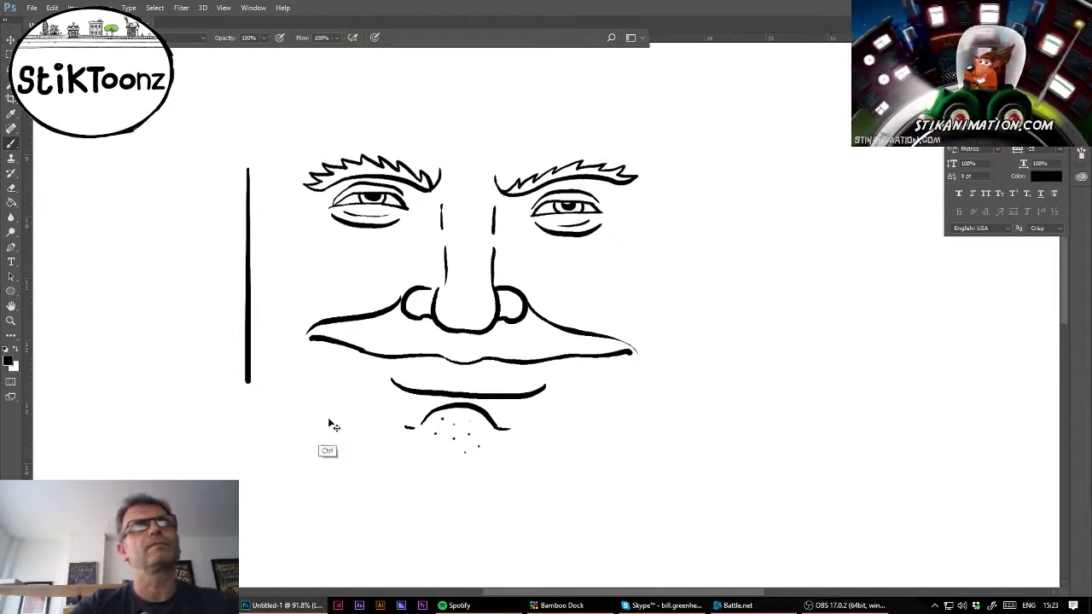
- Move the vertical line slightly down and add a matching one on the opposite side of the face
mouse_move(330, 422)
left_mouse_down()
mouse_move(350, 324)
mouse_move(332, 454)
left_mouse_up()
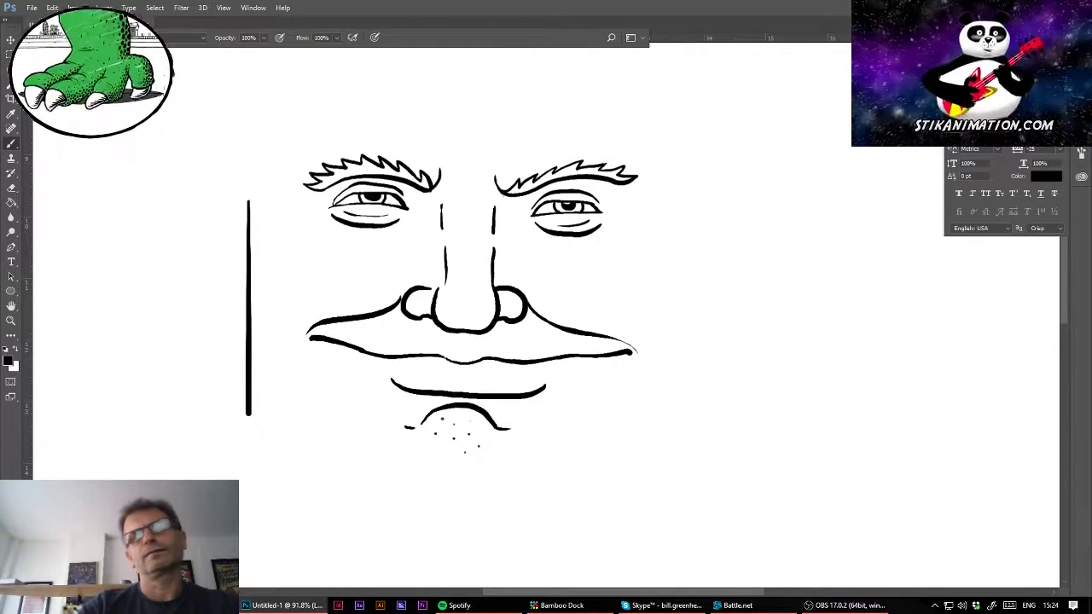
left_click_drag(689, 448, 1057, 430)
left_click_drag(762, 421, 816, 416)
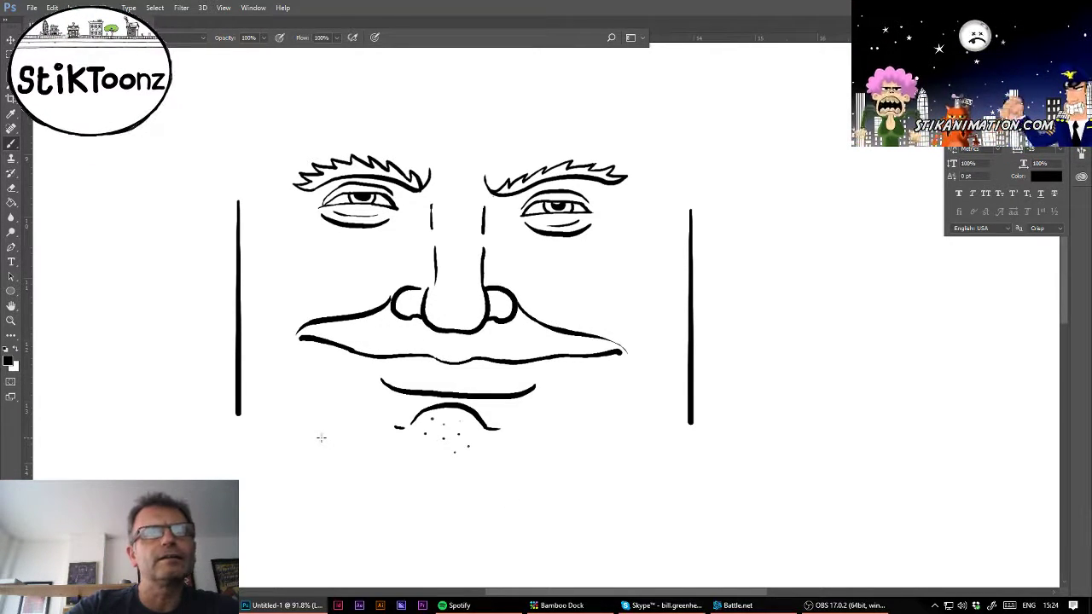
- Brush a wide, slightly wavy chin outline with upturned ends below the mouth, and remove the two vertical guide lines from view
mouse_move(320, 439)
left_mouse_down()
mouse_move(343, 490)
mouse_move(384, 498)
mouse_move(535, 508)
mouse_move(554, 500)
mouse_move(572, 469)
left_mouse_up()
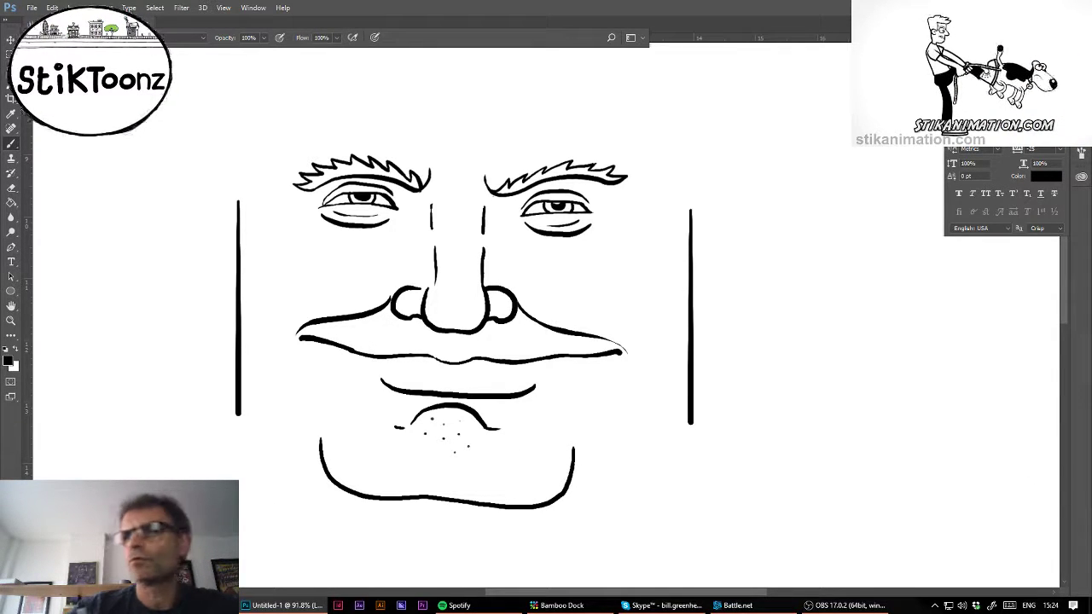
key("ctrl+alt+z")
key("ctrl+alt+z")
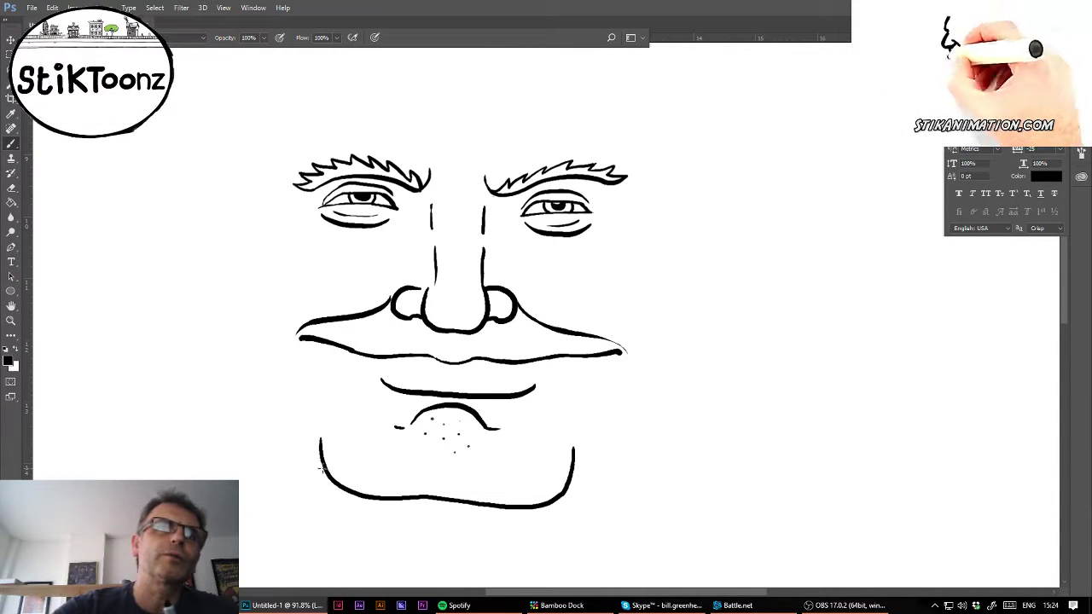
- Brush the left cheek and temple outline from the chin up to eyebrow height, and move it slightly inwards and down to overlap the chin
left_click_drag(323, 462, 216, 440)
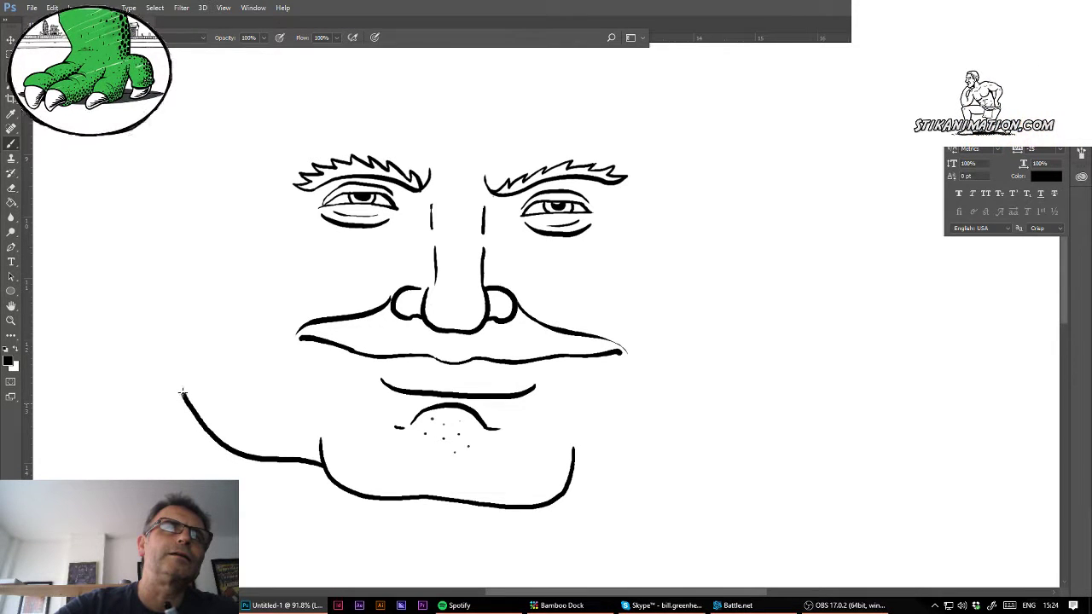
left_click_drag(188, 319, 214, 229)
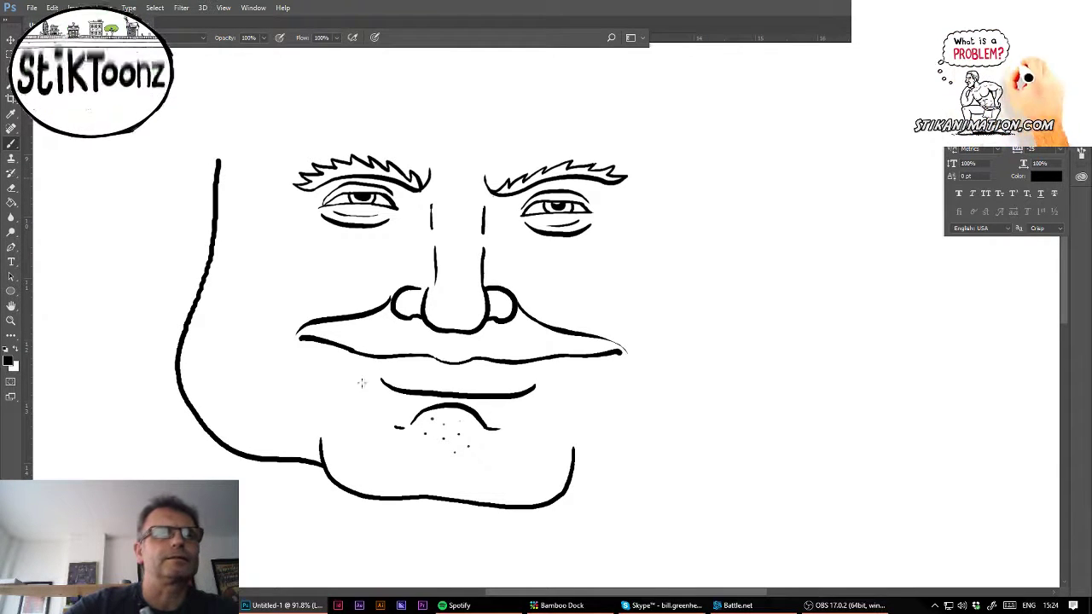
mouse_move(359, 383)
left_mouse_down()
mouse_move(403, 400)
mouse_move(388, 401)
left_mouse_up()
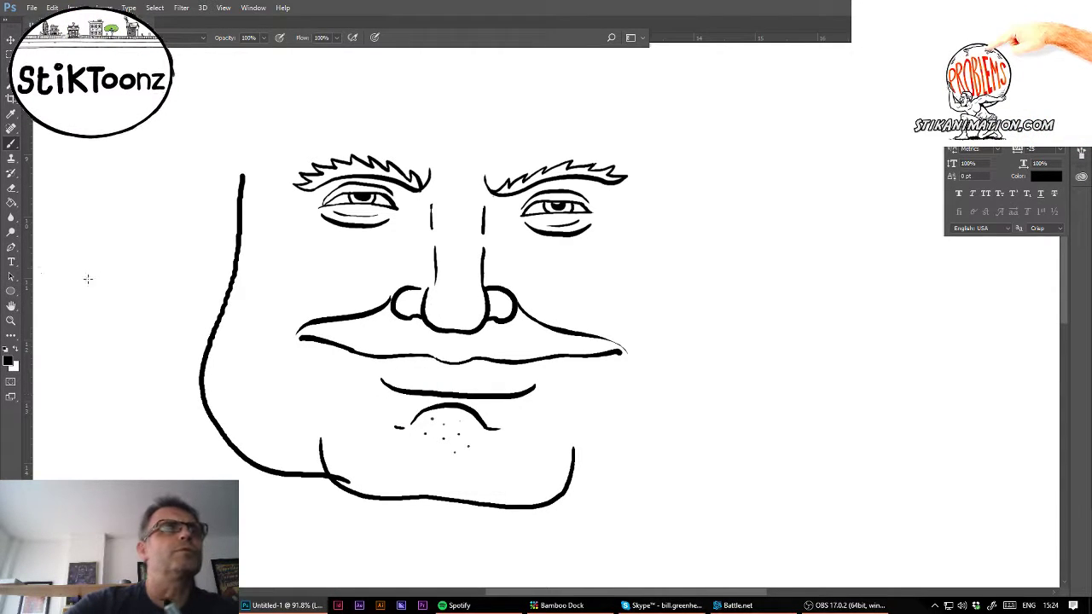
- Smooth the wobbly stretch of the left face outline between eye and mouth level by brushing over it and erasing the bumps
left_click(10, 322)
left_click_drag(190, 302, 191, 301)
key("b")
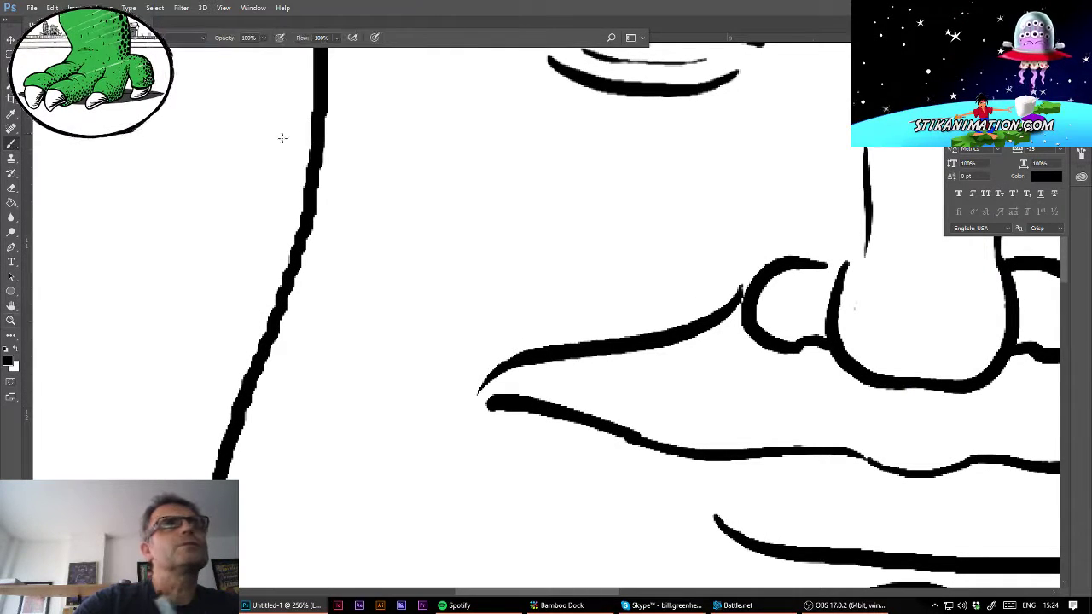
mouse_move(317, 159)
left_mouse_down()
mouse_move(303, 241)
mouse_move(225, 441)
left_mouse_up()
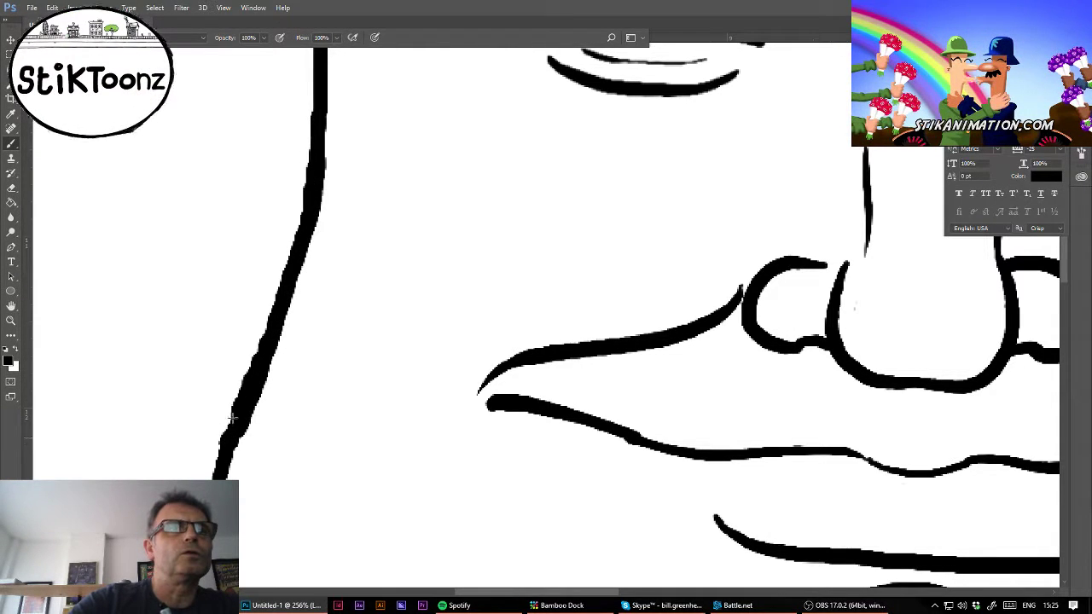
left_click(11, 189)
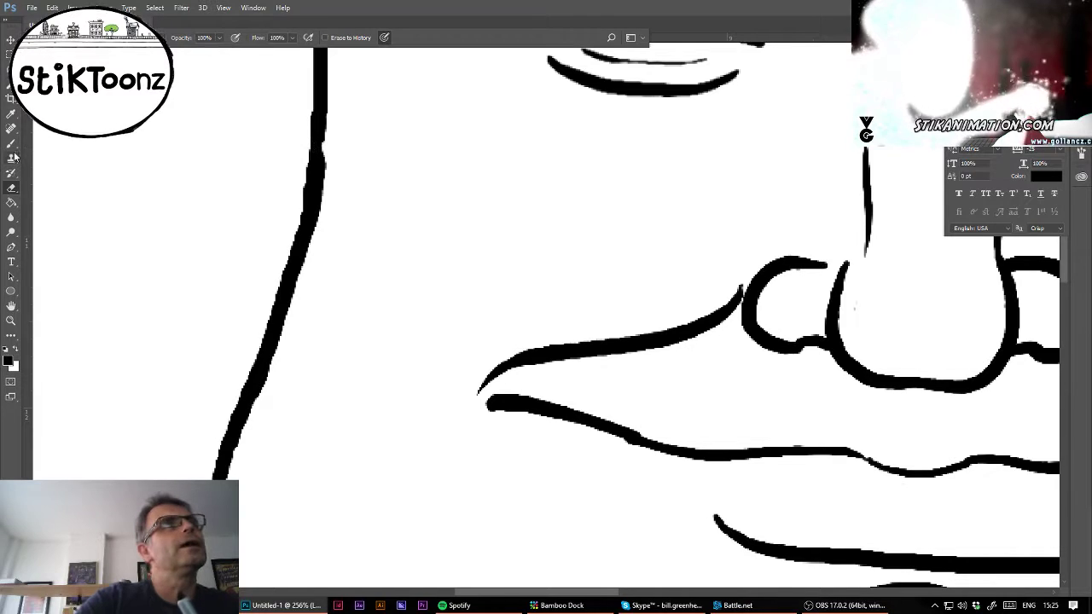
key("b")
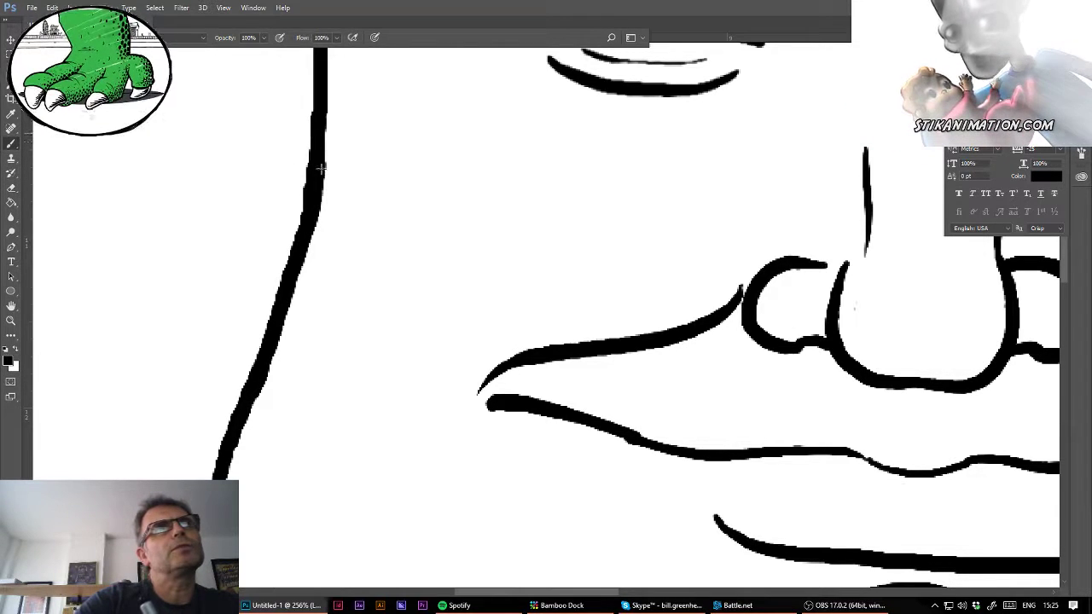
- Extend the left temple line upwards above the eyebrow with a tapered brush stroke that joins its upper end
left_click_drag(631, 196, 460, 440)
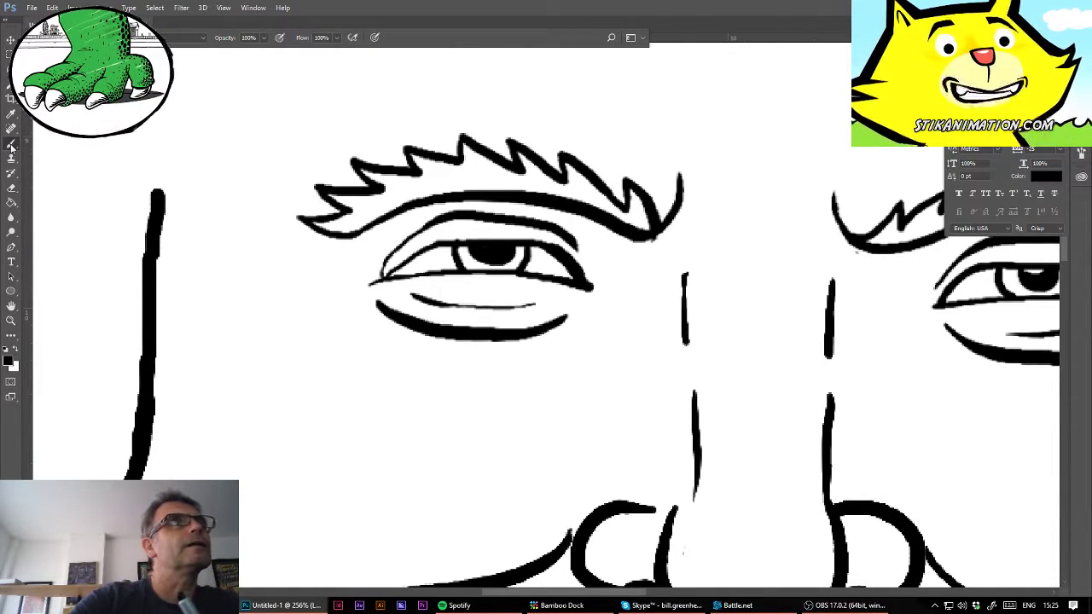
scroll(812, 140, "up", 5)
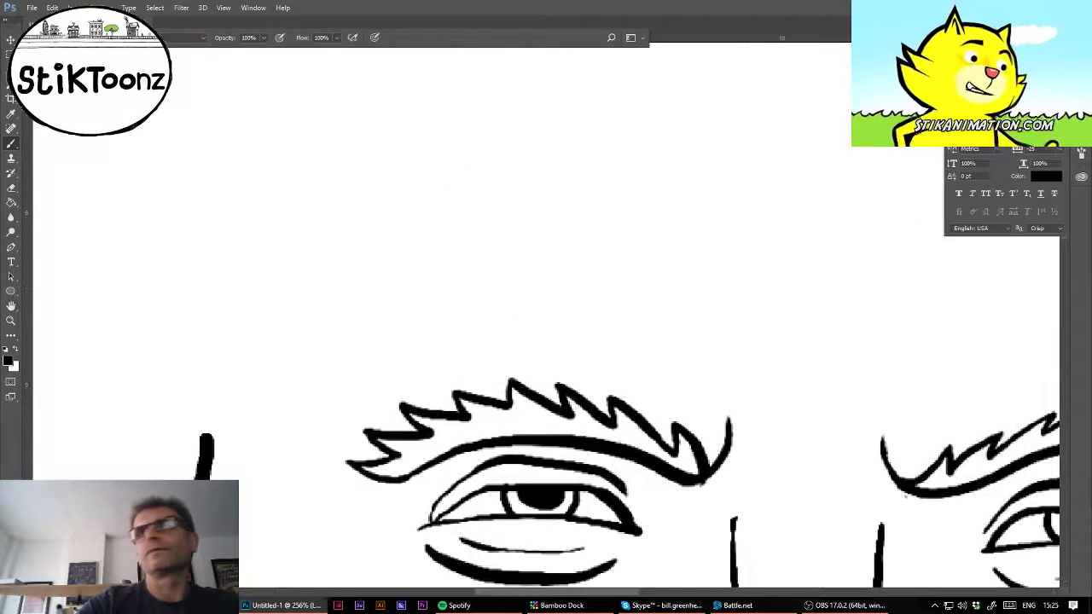
left_click_drag(214, 265, 213, 392)
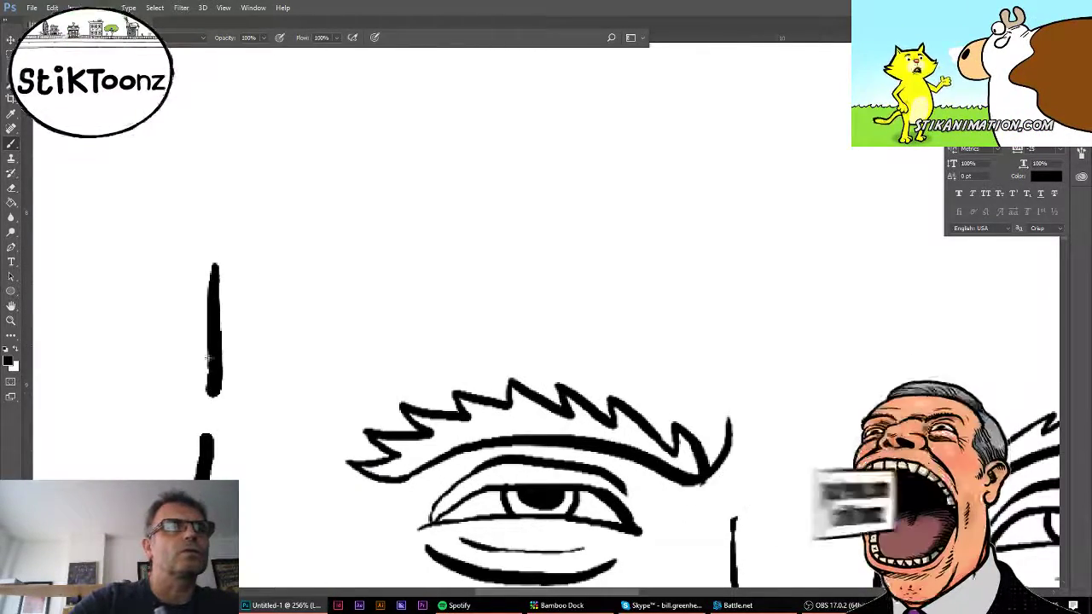
key("ctrl+z")
left_click_drag(207, 271, 203, 458)
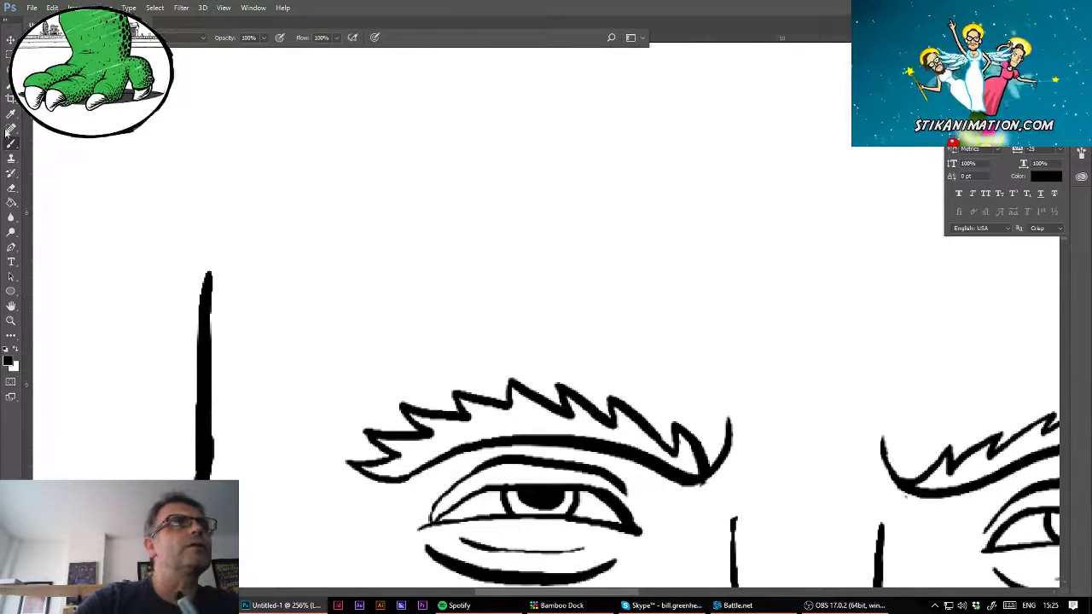
- Lasso the bump along the inner edge of the extended temple line, delete it, and deselect
key("l")
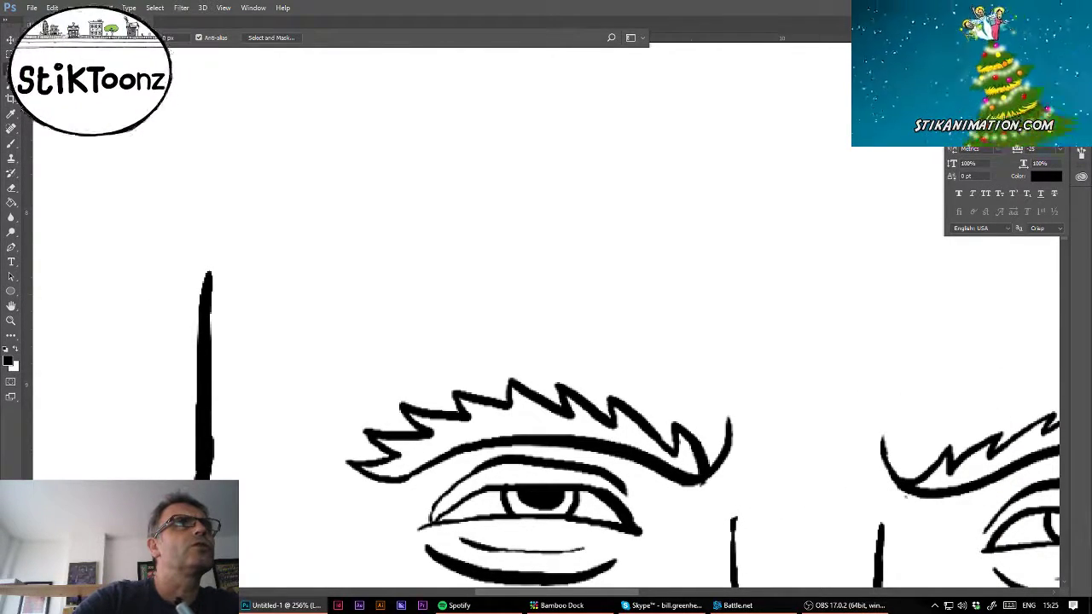
left_click(214, 271)
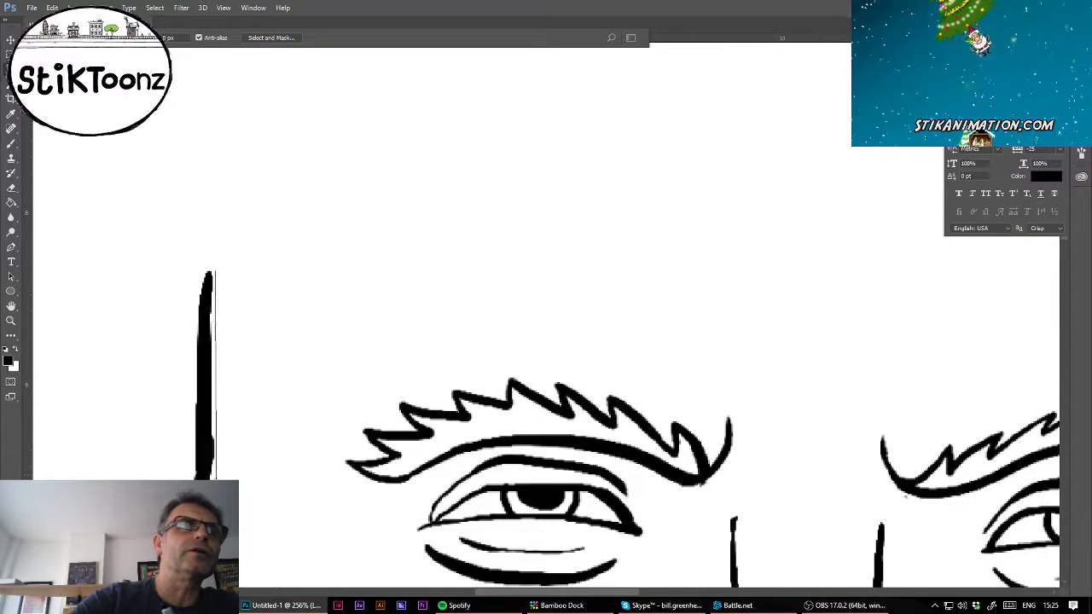
mouse_move(247, 535)
left_mouse_down()
mouse_move(280, 358)
mouse_move(266, 288)
mouse_move(217, 275)
mouse_move(209, 290)
left_mouse_up()
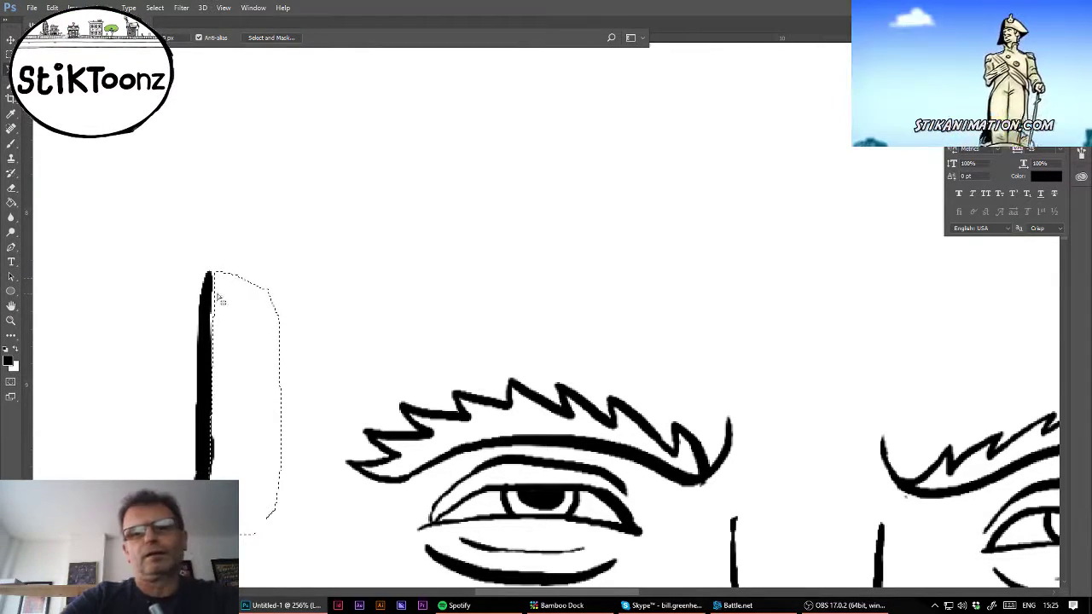
key("ctrl+d")
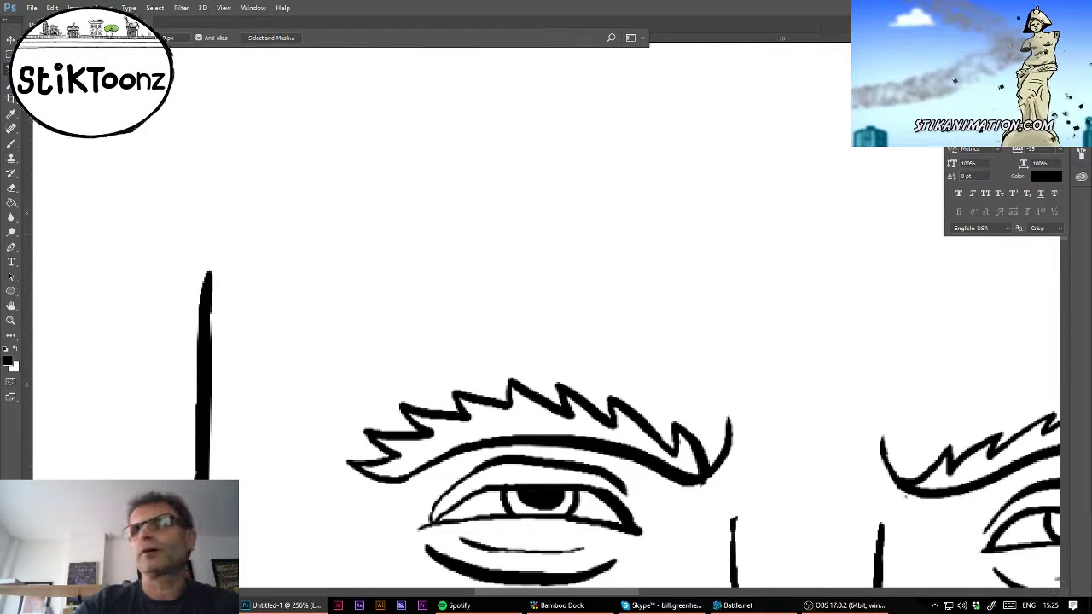
- Erase the end of the left jaw line that overshoots inside the chin outline
key("ctrl+0")
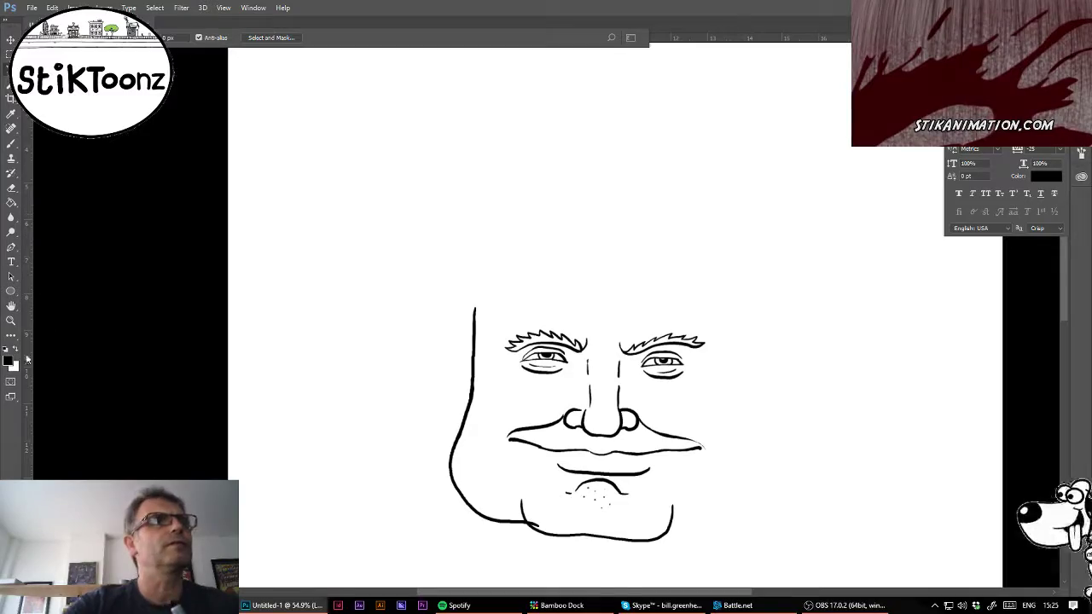
left_click(11, 320)
left_click_drag(543, 537, 648, 531)
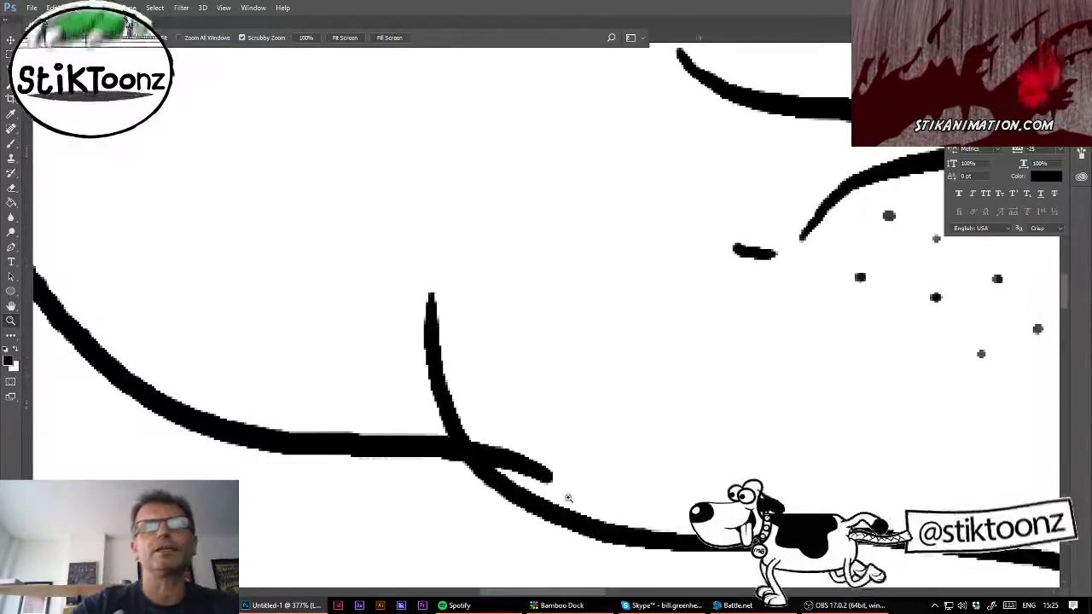
left_click(11, 188)
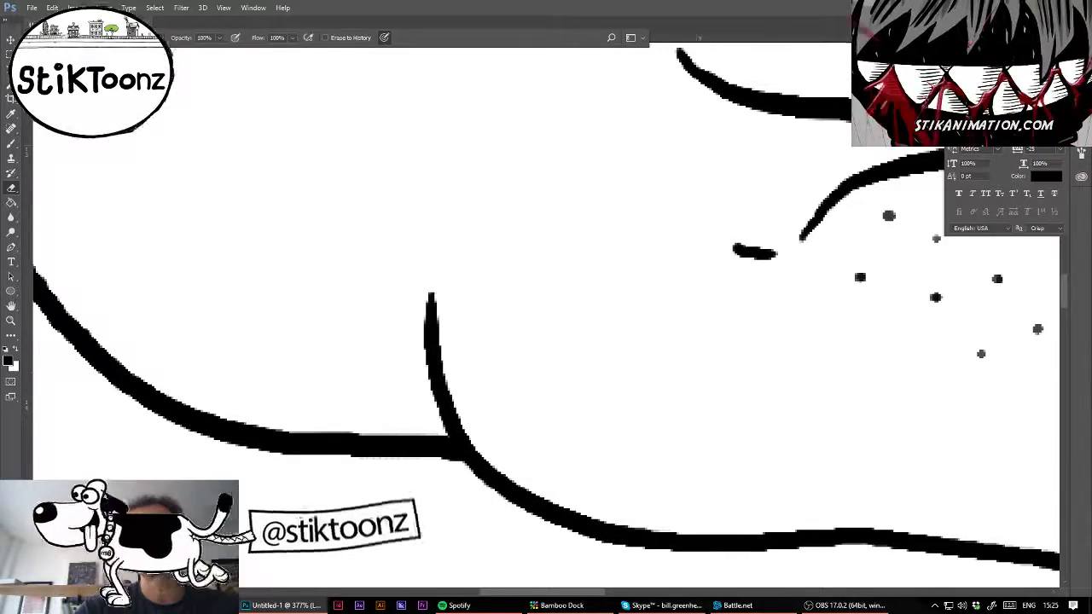
key("ctrl+minus")
key("ctrl+minus")
key("ctrl+minus")
key("ctrl+minus")
key("ctrl+plus")
key("ctrl+plus")
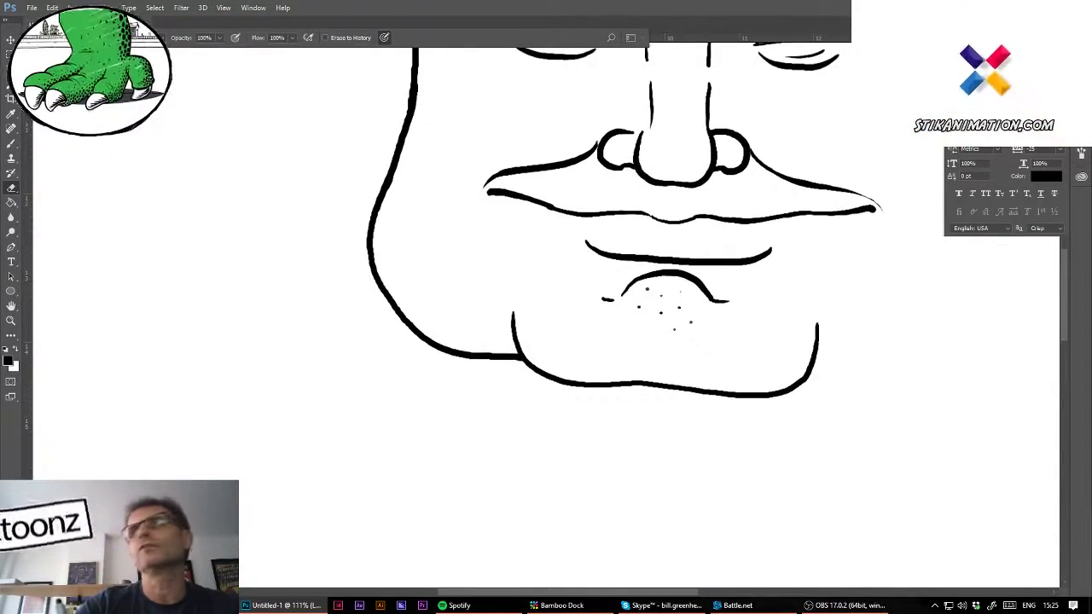
scroll(648, 342, "up", 5)
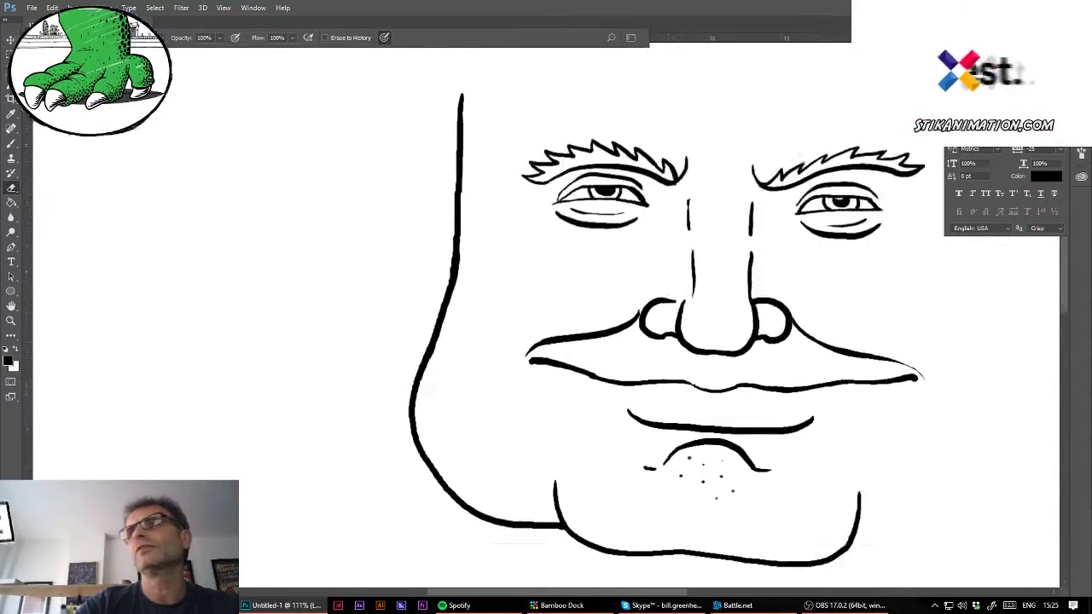
- Lasso the bumps along the outer edge of the left temple line, delete them, and deselect
left_click(11, 321)
left_click_drag(430, 293, 499, 305)
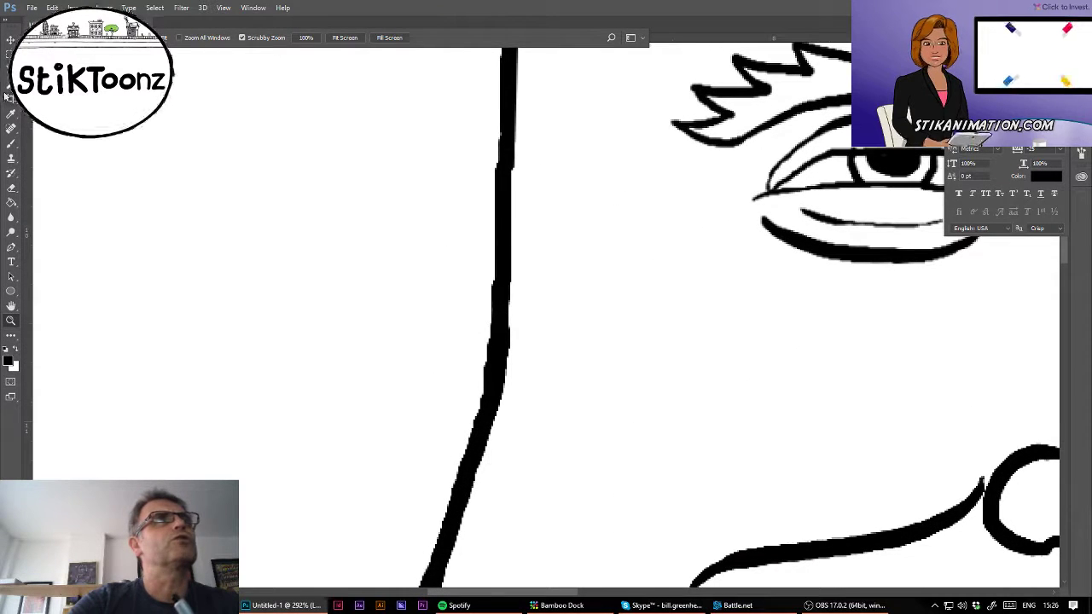
left_click(10, 69)
mouse_move(495, 153)
left_mouse_down()
mouse_move(489, 374)
mouse_move(441, 514)
mouse_move(398, 466)
mouse_move(355, 254)
mouse_move(371, 162)
mouse_move(410, 126)
left_mouse_up()
key("Delete")
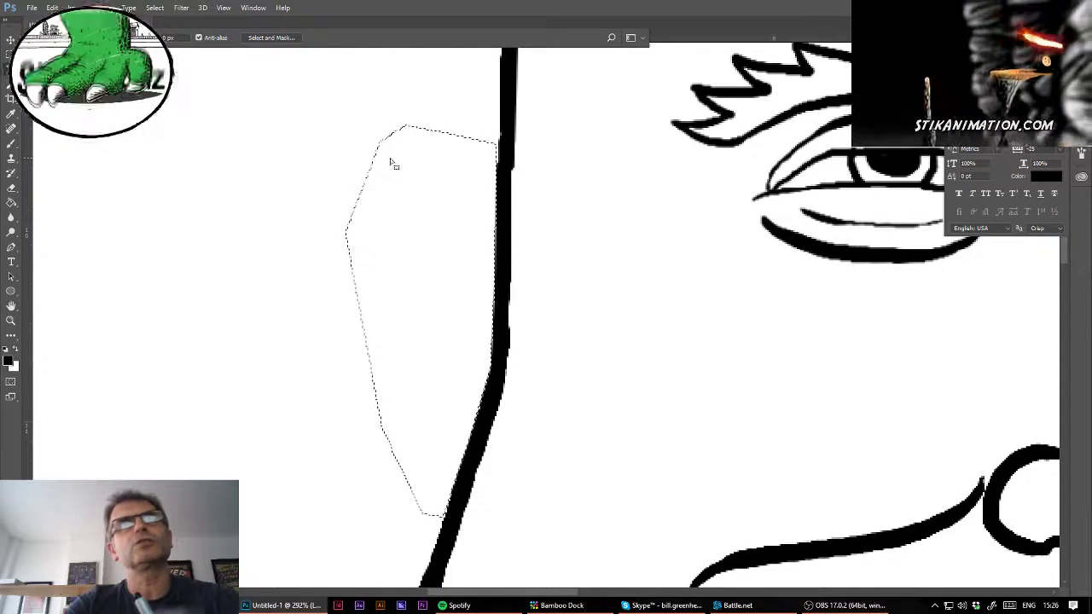
key("ctrl+d")
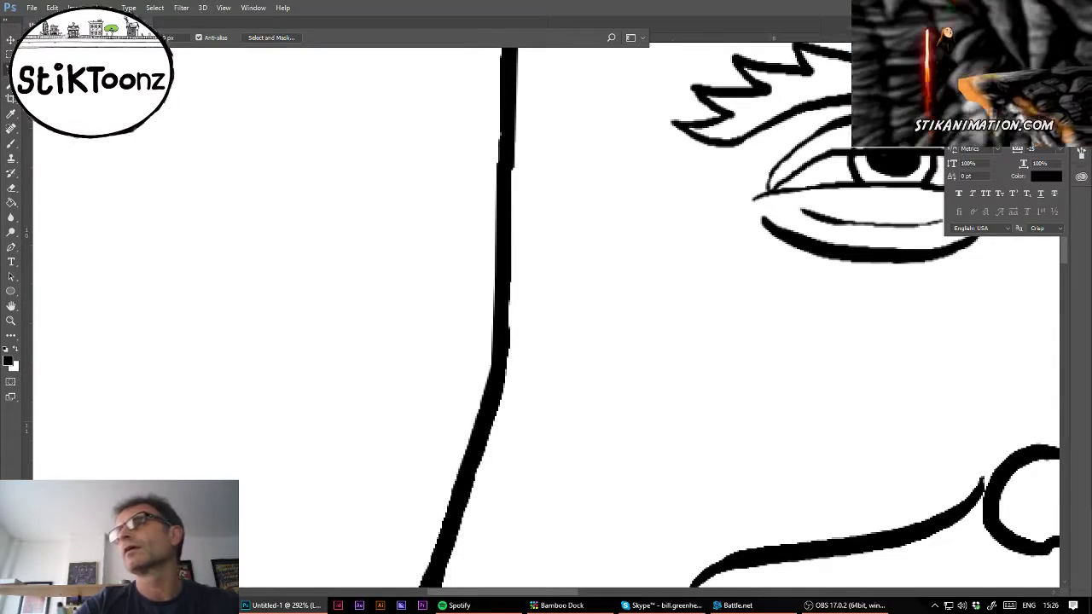
key("ctrl+0")
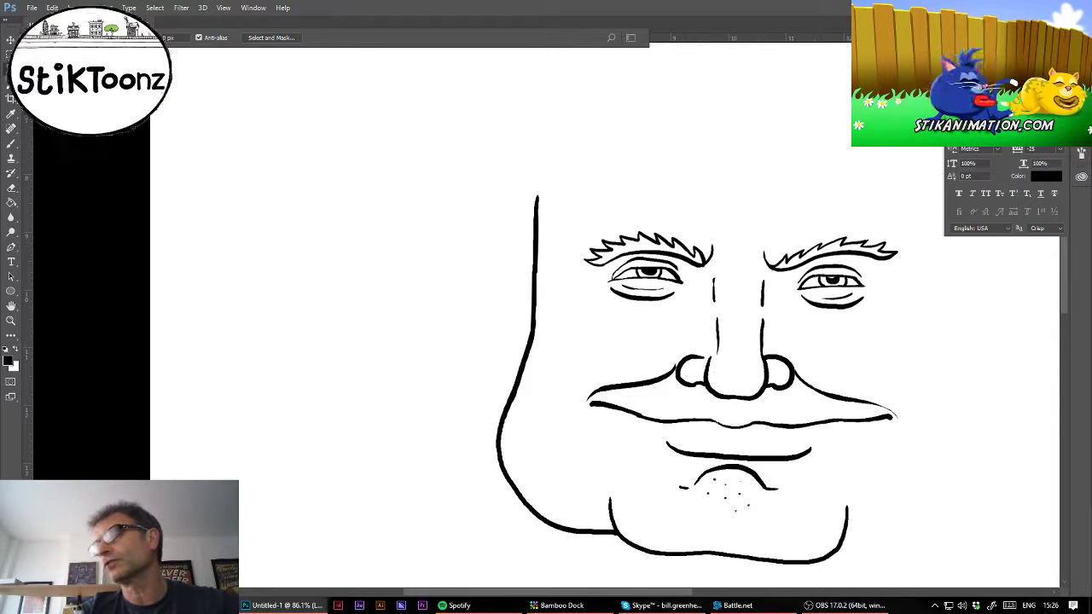
- Duplicate the left face outline, flip the copy horizontally, and place it as the right face outline meeting the chin line
left_click_drag(627, 483, 925, 488)
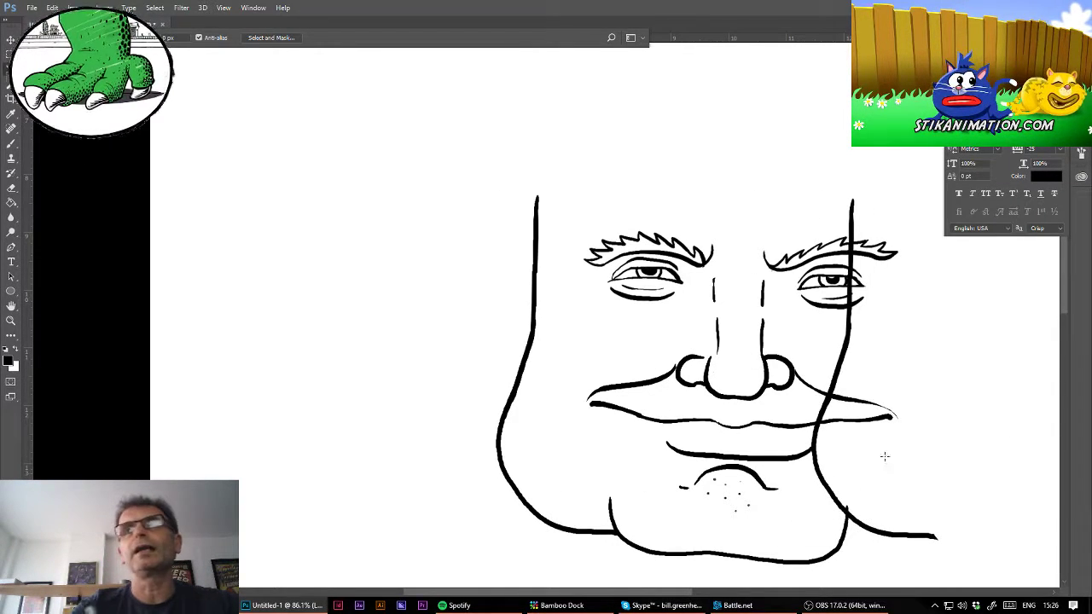
left_click(52, 7)
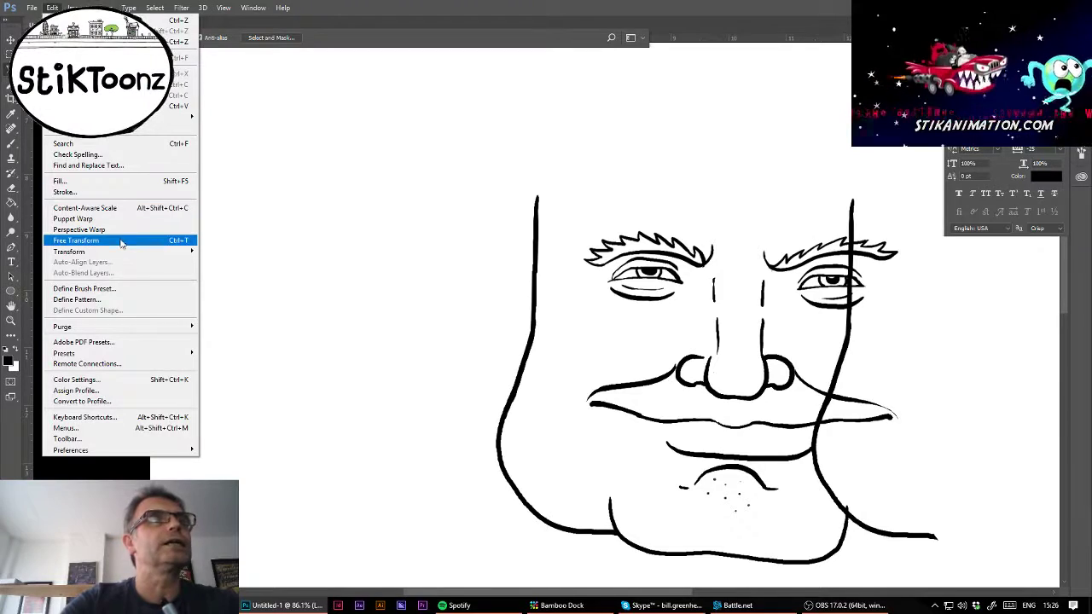
mouse_move(124, 253)
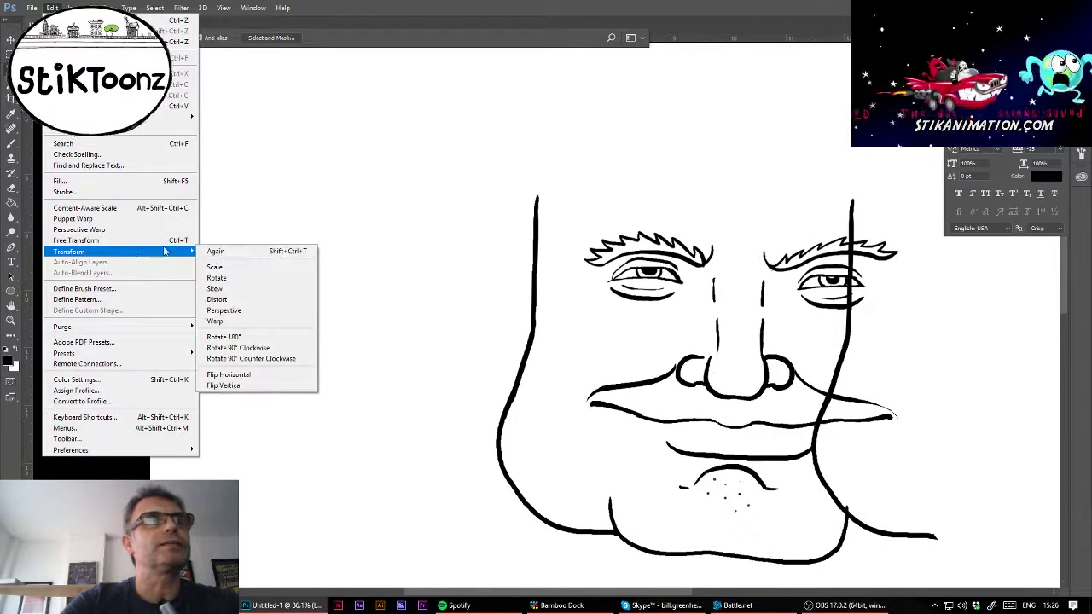
left_click(277, 375)
left_click_drag(943, 491, 972, 486)
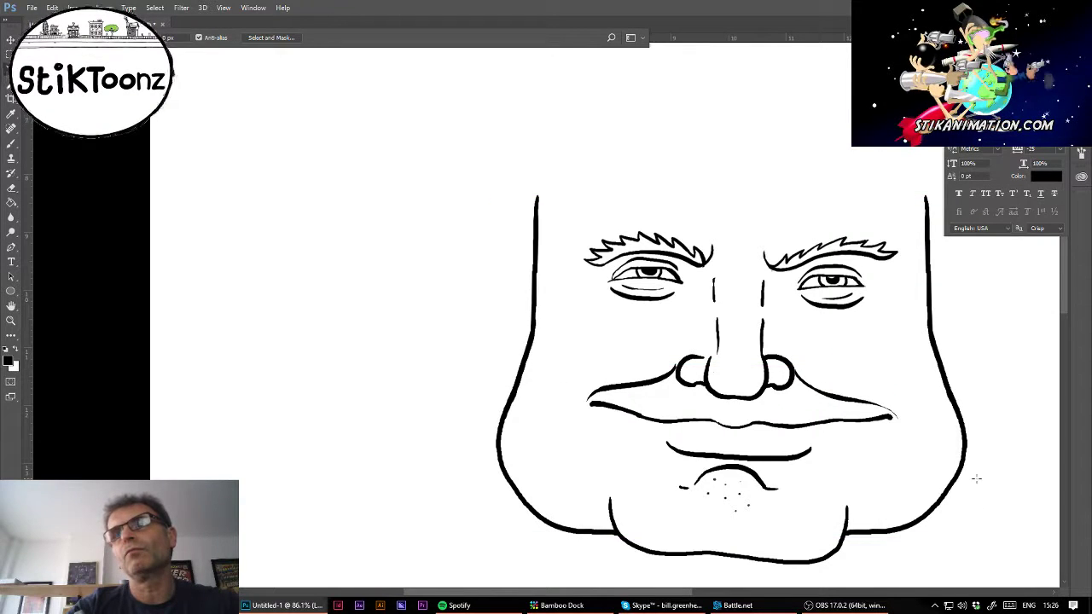
- Lasso the lower lip line with the chin crease and stubble dots, move them slightly up towards the mouth, and deselect
key("z")
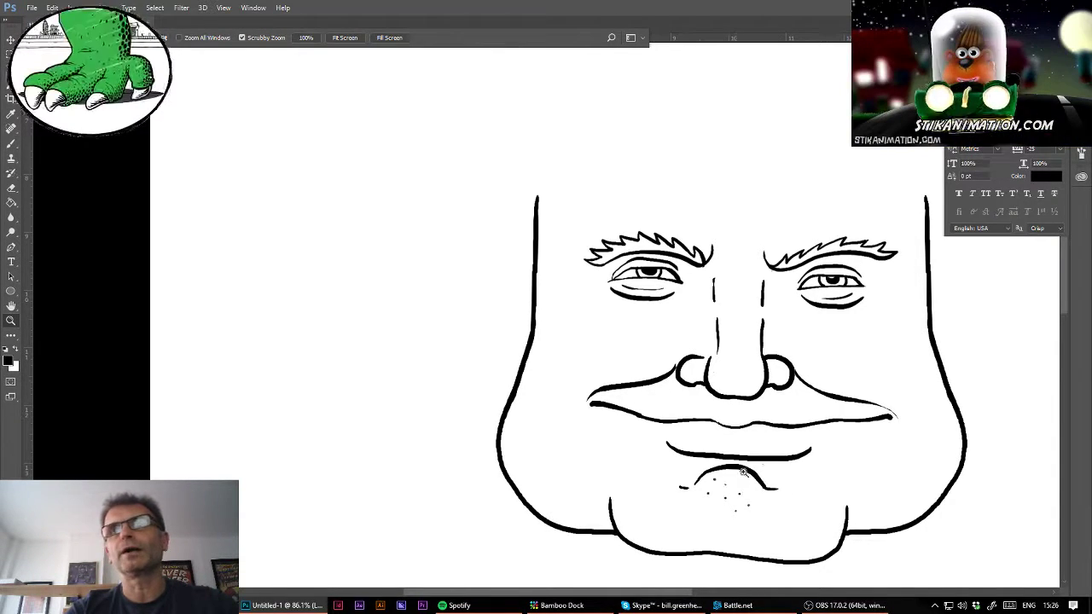
left_click(801, 464)
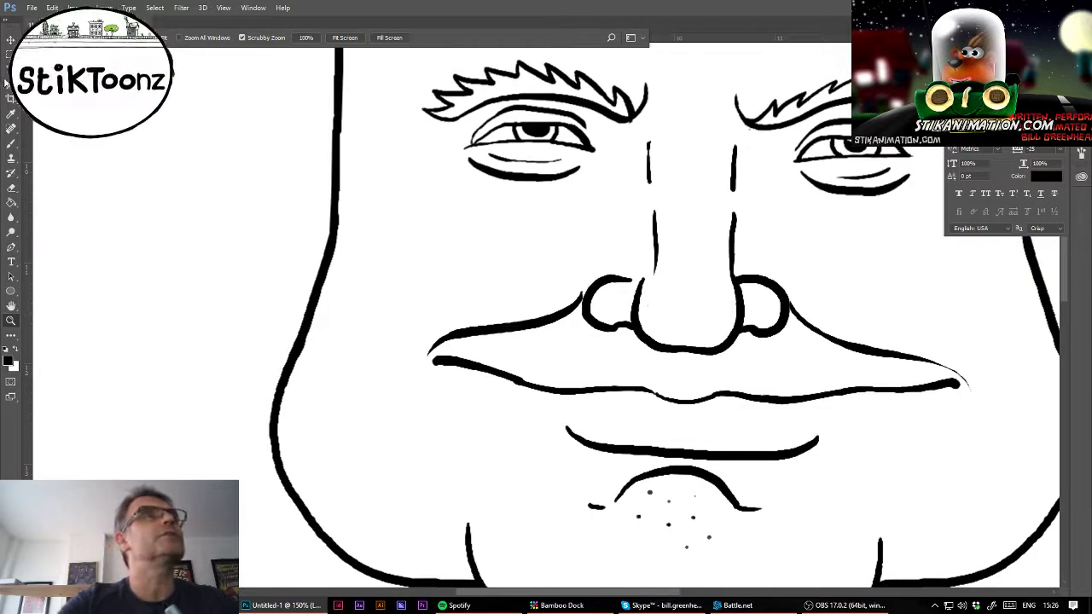
key("l")
mouse_move(540, 418)
left_mouse_down()
mouse_move(815, 416)
mouse_move(874, 453)
mouse_move(810, 550)
mouse_move(669, 580)
mouse_move(568, 535)
mouse_move(538, 418)
left_mouse_up()
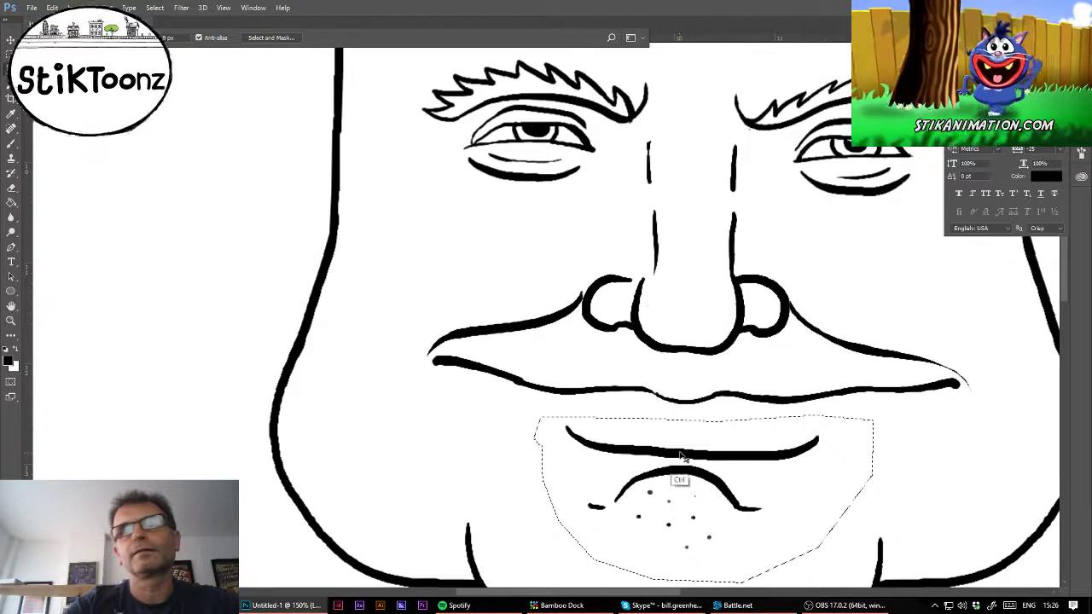
left_click(680, 455, "ctrl")
left_click(548, 230)
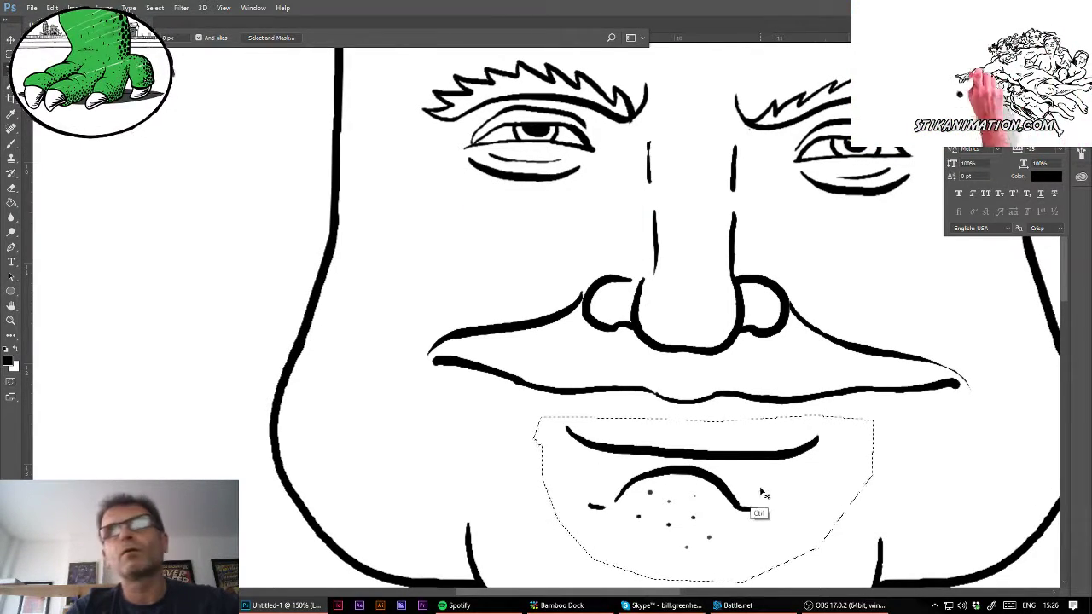
left_click_drag(759, 494, 759, 471)
key("ctrl+d")
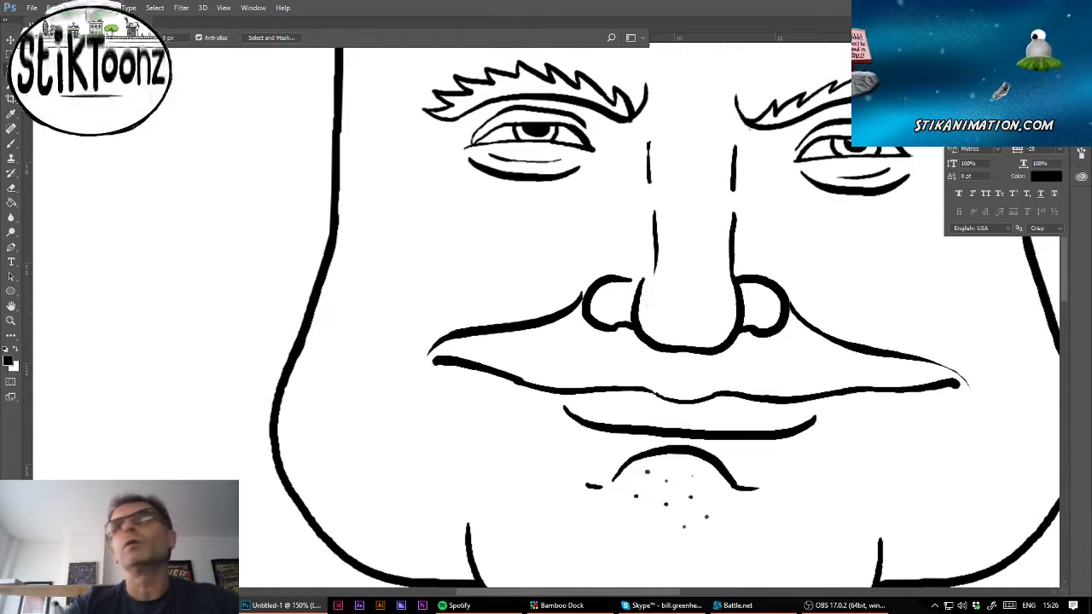
- Brush a short vertical crease on the forehead between the eyebrows and a thin curved wrinkle above the right eyebrow
left_click_drag(546, 256, 488, 383)
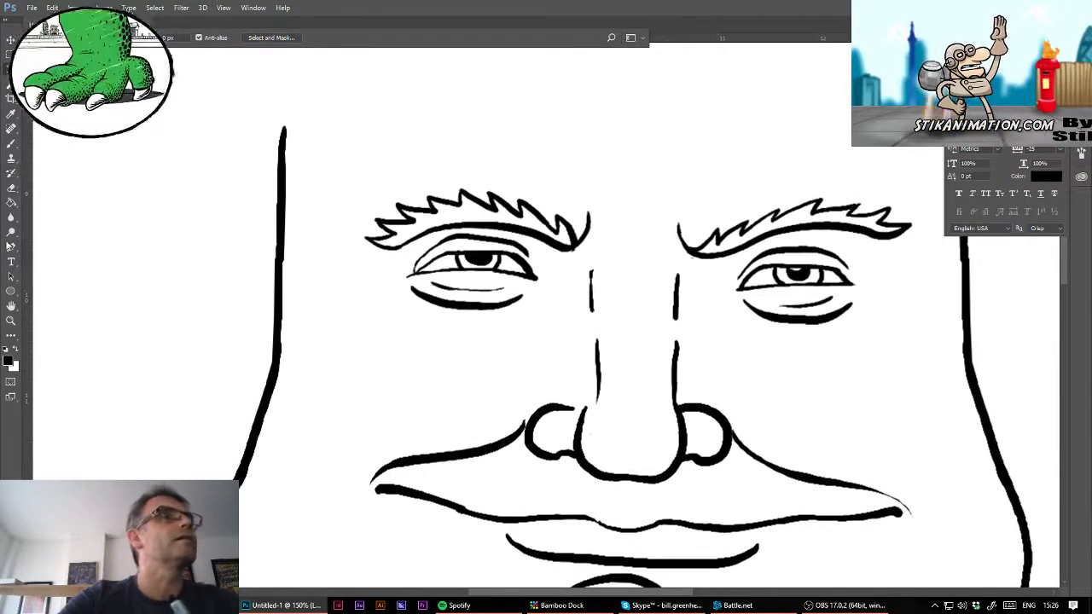
left_click(11, 320)
mouse_move(613, 168)
left_mouse_down()
mouse_move(639, 153)
mouse_move(594, 161)
mouse_move(649, 192)
mouse_move(649, 280)
left_mouse_up()
key("b")
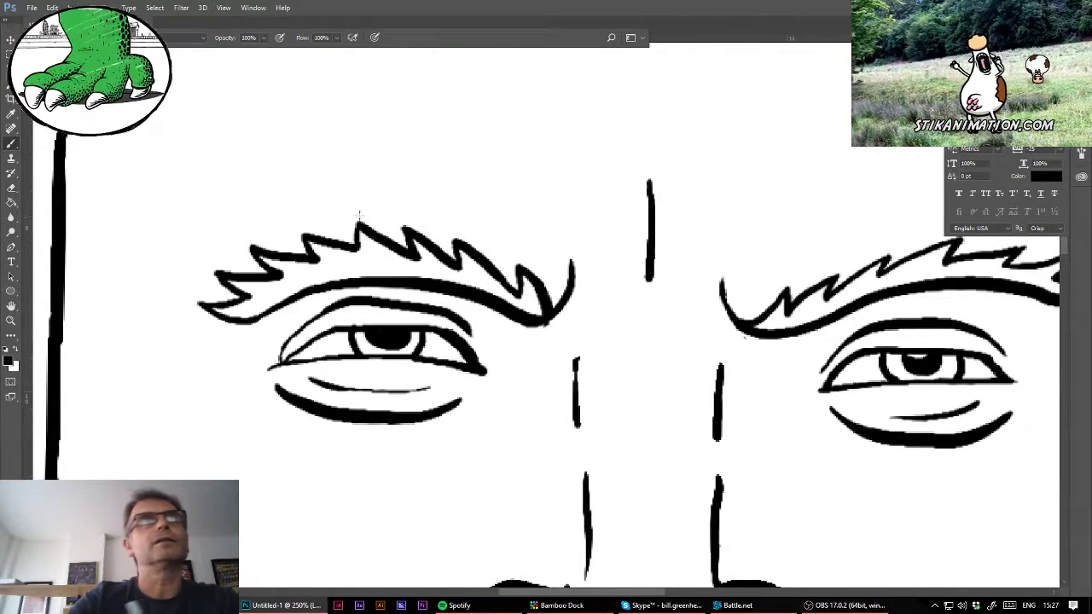
mouse_move(691, 207)
left_mouse_down()
mouse_move(909, 198)
mouse_move(483, 342)
mouse_move(532, 366)
left_mouse_up()
mouse_move(585, 388)
left_mouse_down()
mouse_move(1062, 271)
mouse_move(968, 318)
mouse_move(941, 316)
left_mouse_up()
- Brush a wavy hairline across the forehead, joining the upper ends of the left and right temple lines
mouse_move(41, 207)
left_mouse_down()
mouse_move(110, 228)
mouse_move(556, 215)
mouse_move(779, 224)
left_mouse_up()
left_click_drag(853, 342, 446, 459)
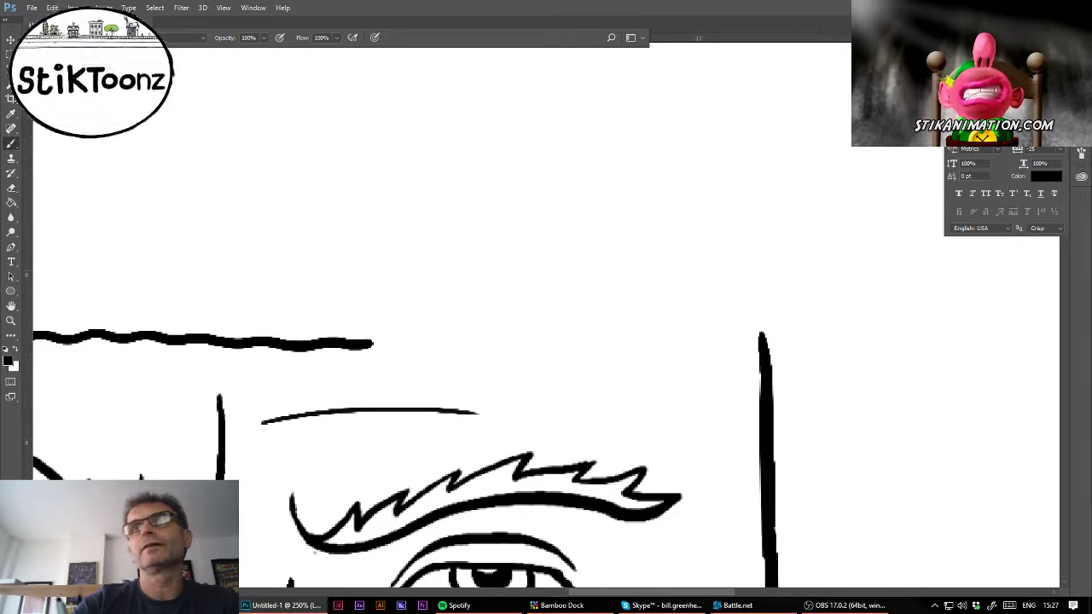
left_click_drag(376, 343, 762, 337)
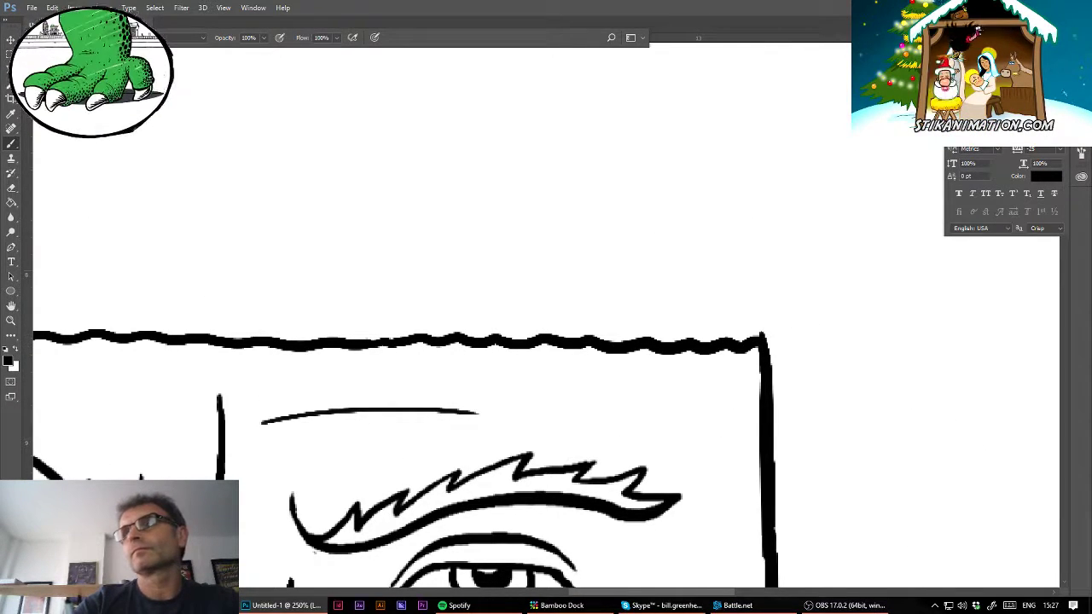
key("ctrl+0")
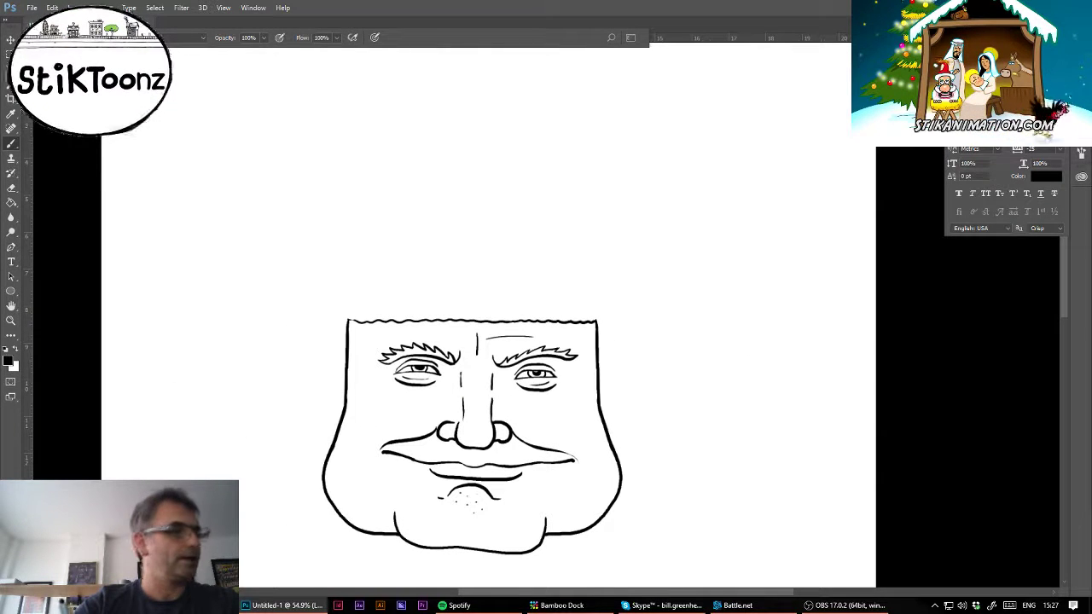
- Lasso each eye with its eyebrow, move the left pair outwards and up and the right pair outwards, then deselect
left_click(11, 320)
mouse_move(384, 307)
left_mouse_down()
mouse_move(429, 316)
mouse_move(327, 280)
left_mouse_up()
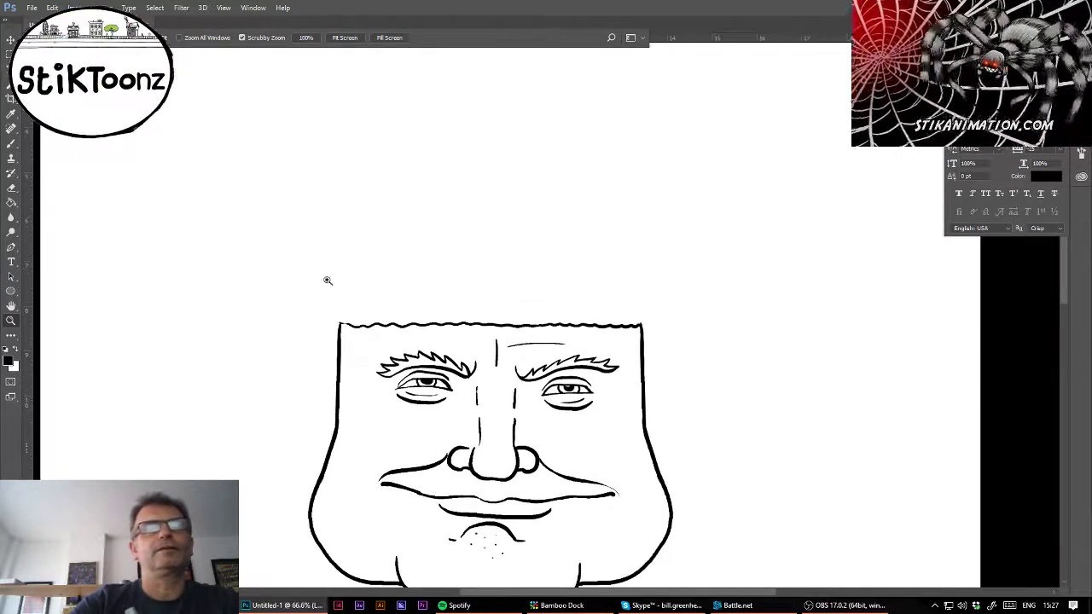
key("l")
mouse_move(386, 402)
left_mouse_down()
mouse_move(461, 402)
mouse_move(479, 354)
mouse_move(444, 337)
mouse_move(370, 351)
mouse_move(366, 393)
mouse_move(426, 390)
mouse_move(443, 365)
left_mouse_up()
key("ctrl+d")
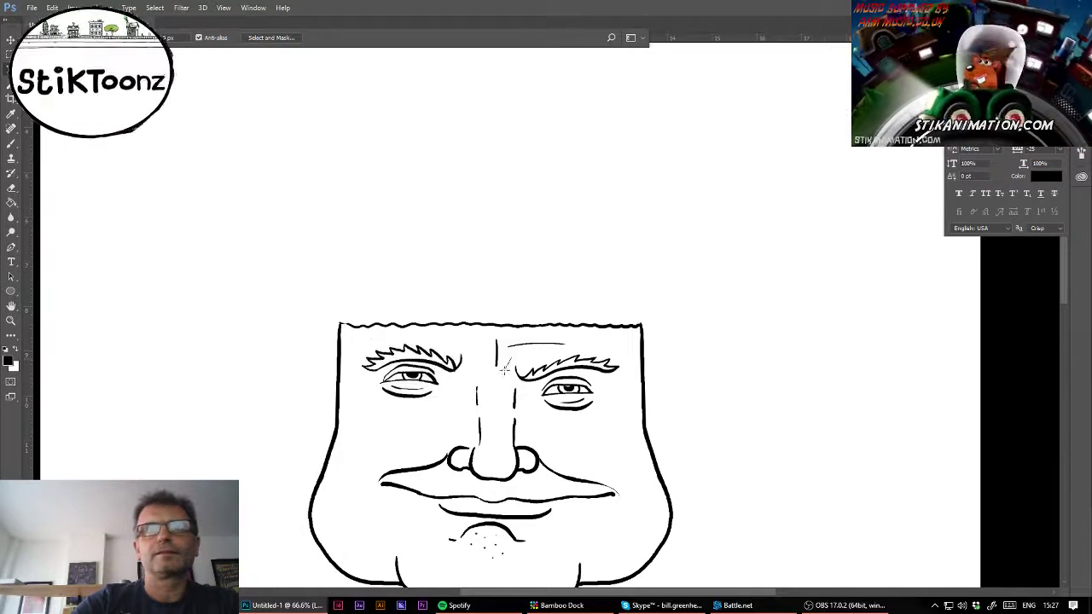
mouse_move(530, 414)
left_mouse_down()
mouse_move(560, 428)
mouse_move(615, 413)
mouse_move(627, 391)
mouse_move(614, 351)
mouse_move(554, 352)
mouse_move(572, 372)
left_mouse_up()
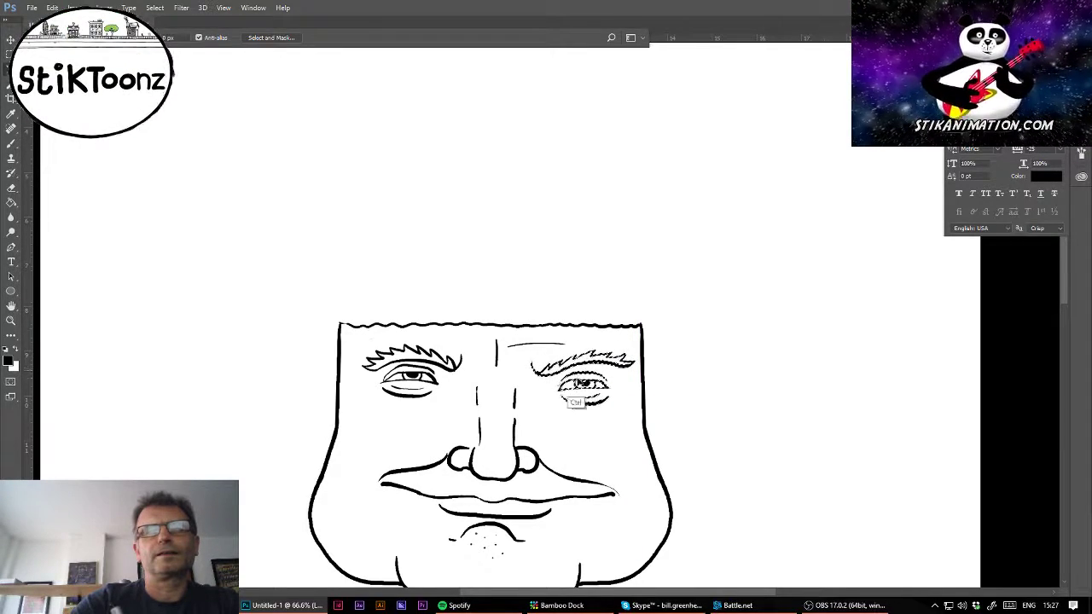
key("ctrl+d")
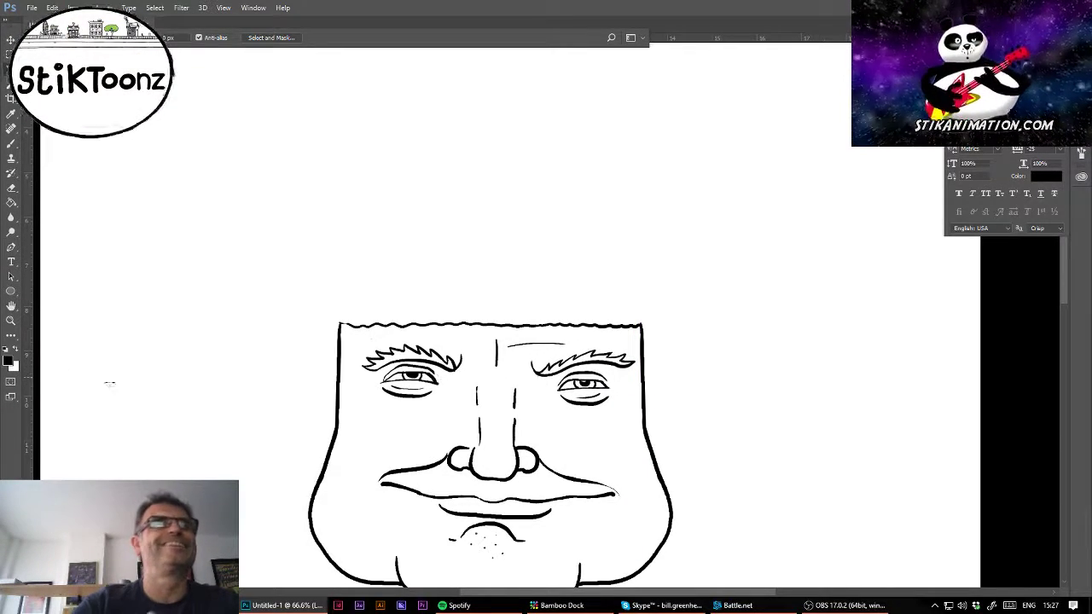
- Brush the curved left edge of the fringe up from the hairline corner and a wavy upper hair edge across the head
left_click(11, 321)
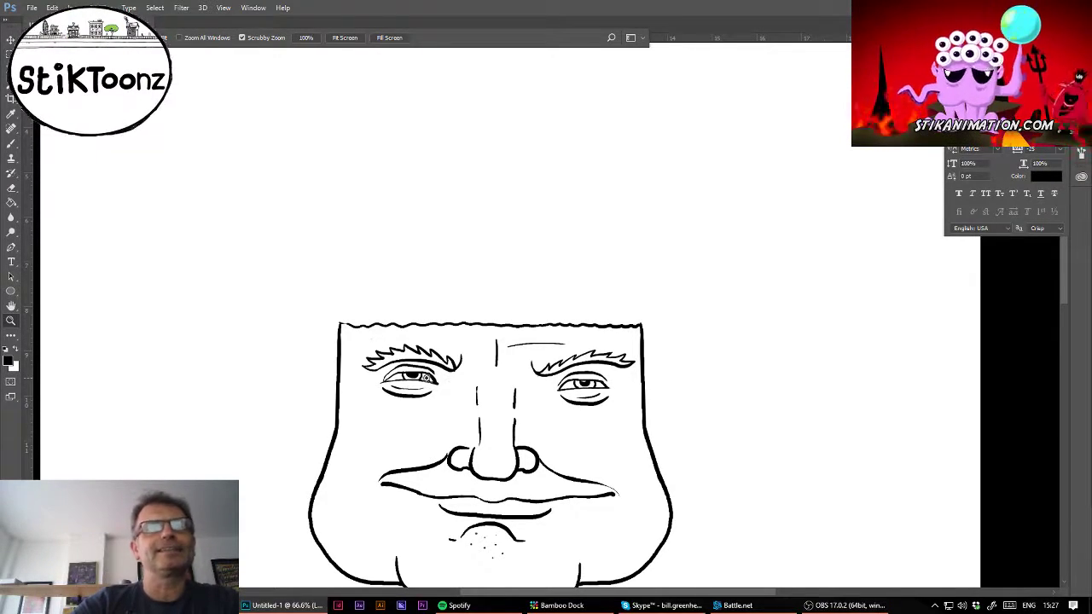
left_click(401, 340)
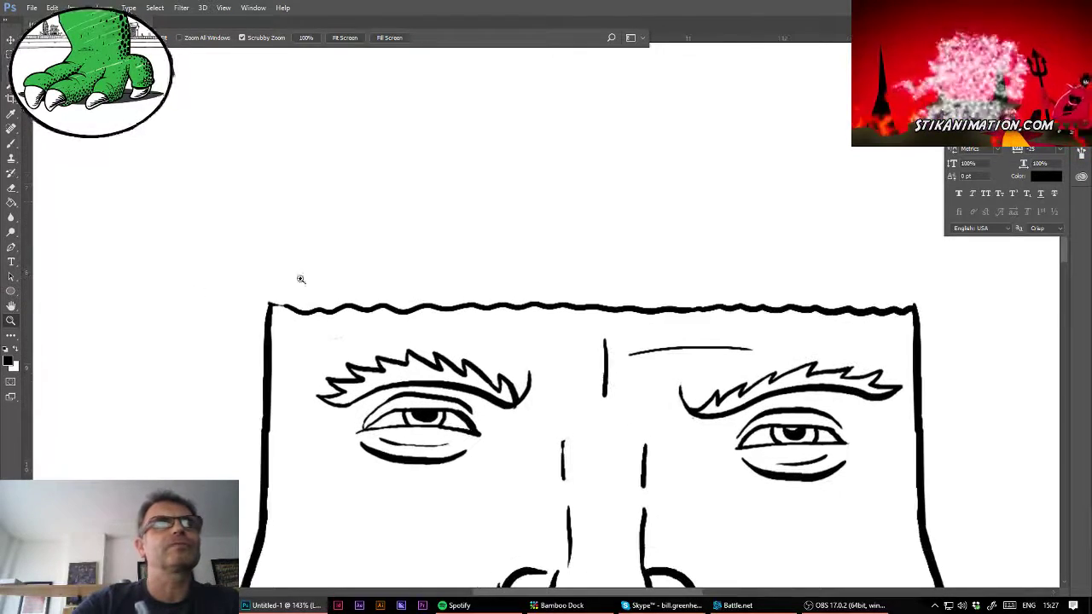
left_click(12, 145)
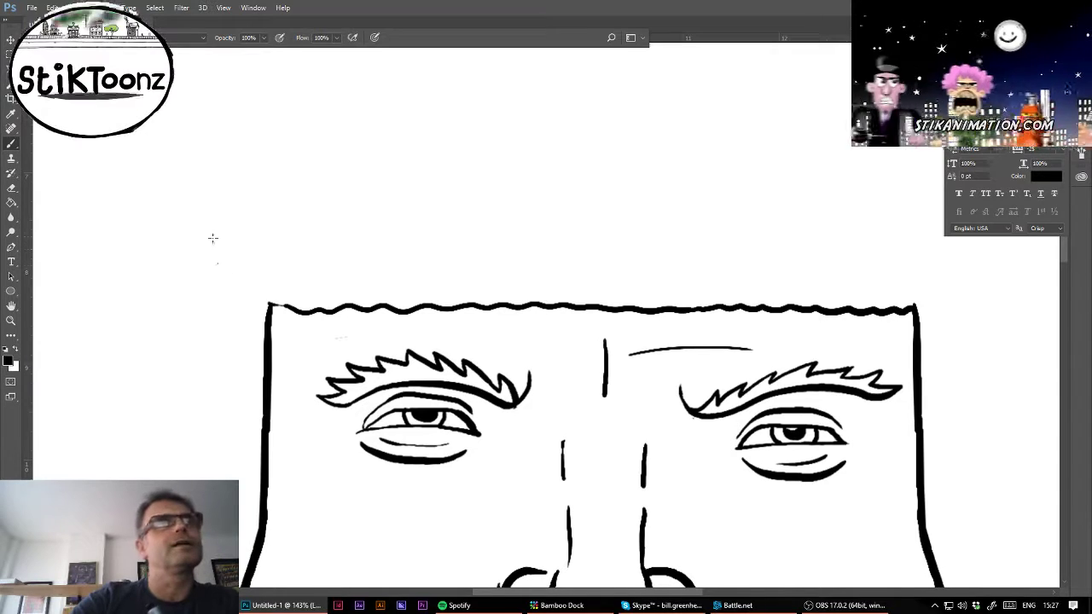
left_click_drag(212, 238, 257, 302)
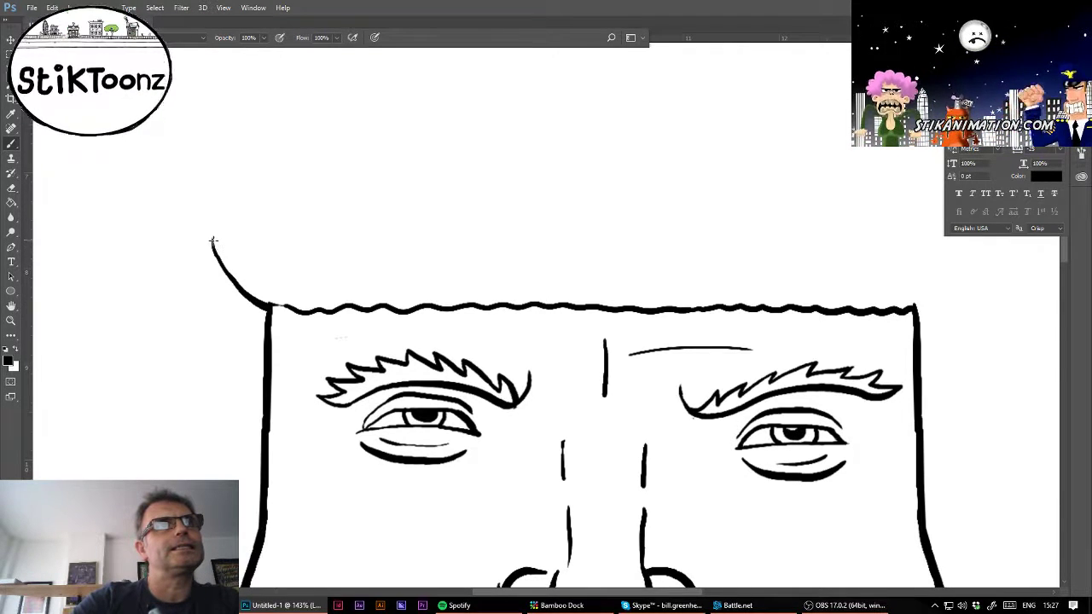
mouse_move(218, 216)
left_mouse_down()
mouse_move(230, 224)
mouse_move(269, 204)
mouse_move(481, 187)
mouse_move(804, 195)
left_mouse_up()
- Add thin diagonal hair strand strokes along the left half of the fringe, just above the hairline
mouse_move(278, 271)
left_mouse_down()
mouse_move(320, 307)
mouse_move(345, 305)
left_mouse_up()
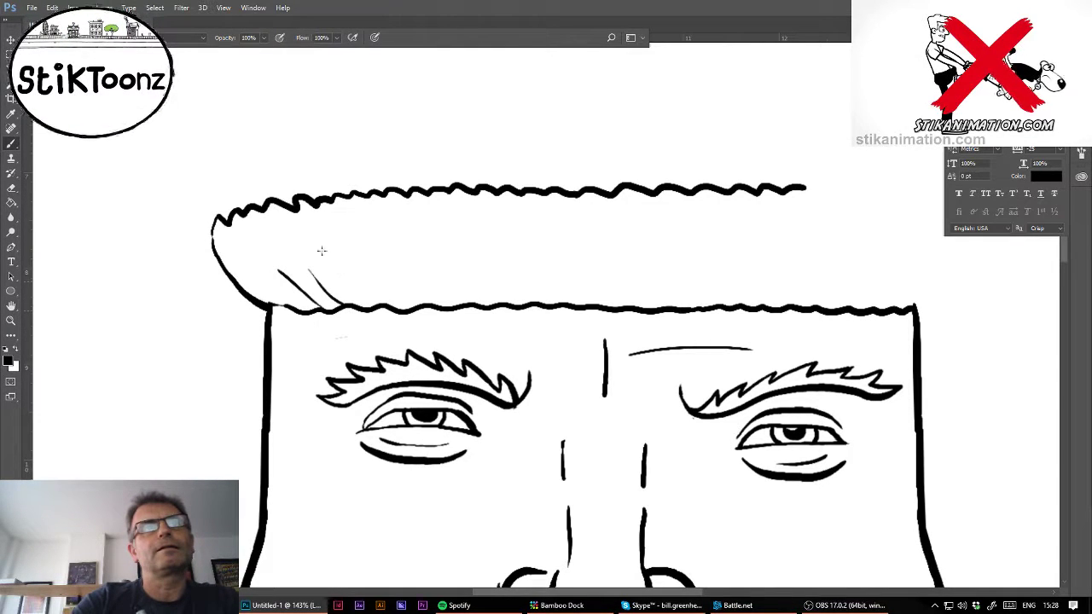
left_click_drag(351, 263, 424, 307)
left_click_drag(388, 262, 439, 303)
left_click_drag(446, 262, 487, 299)
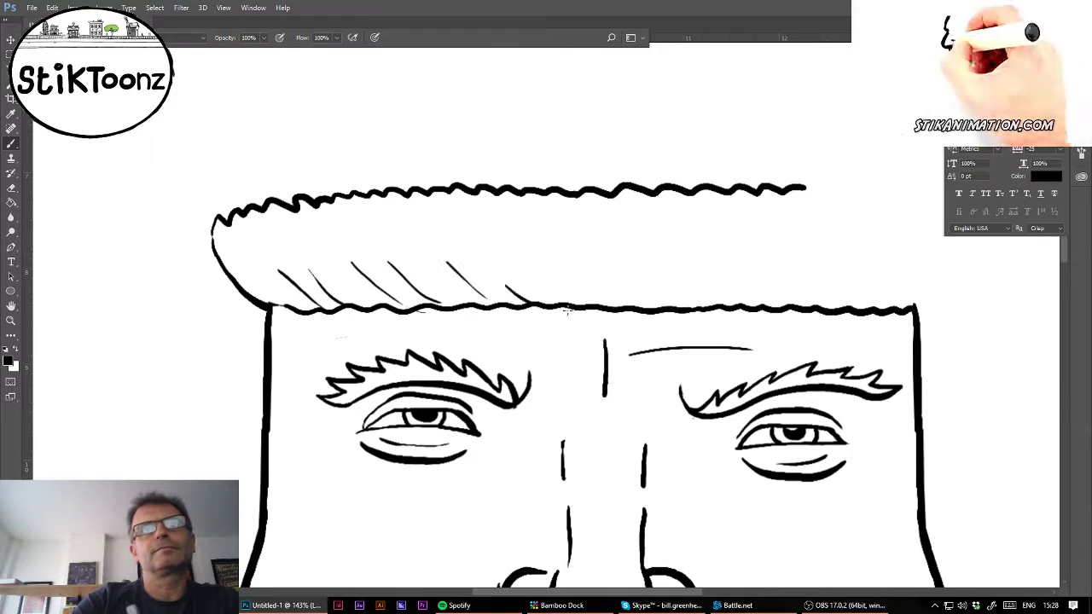
left_click_drag(515, 260, 587, 305)
- Extend the wavy upper hair edge rightwards and brush the right side hair outline down to jagged tips and a curved lower edge
left_click_drag(806, 188, 913, 204)
scroll(546, 341, "right", 3)
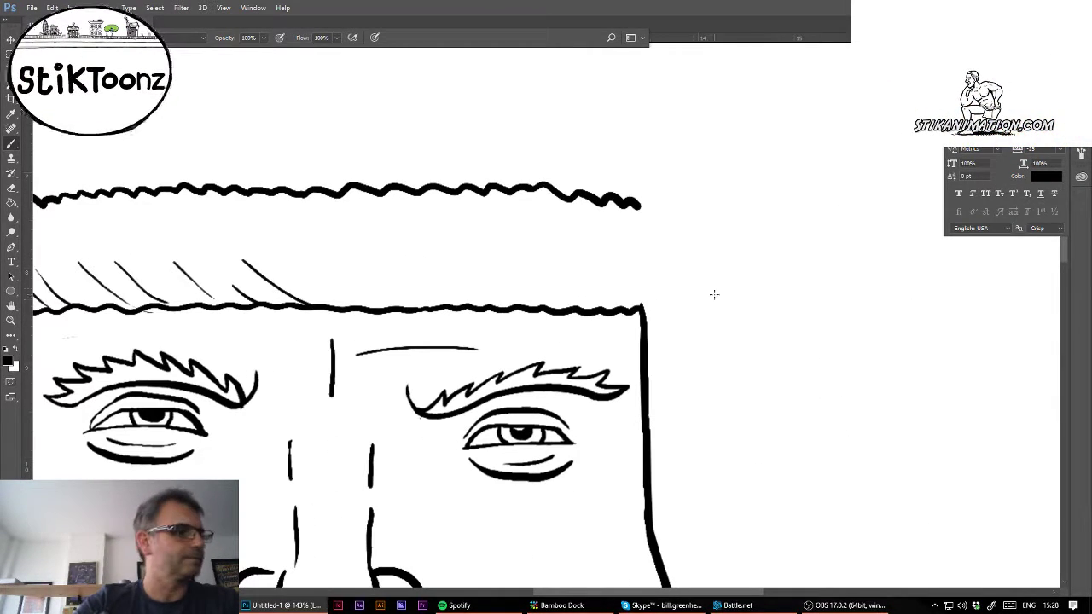
mouse_move(635, 204)
left_mouse_down()
mouse_move(676, 244)
mouse_move(749, 254)
mouse_move(768, 272)
mouse_move(776, 332)
mouse_move(753, 429)
mouse_move(800, 407)
mouse_move(742, 461)
left_mouse_up()
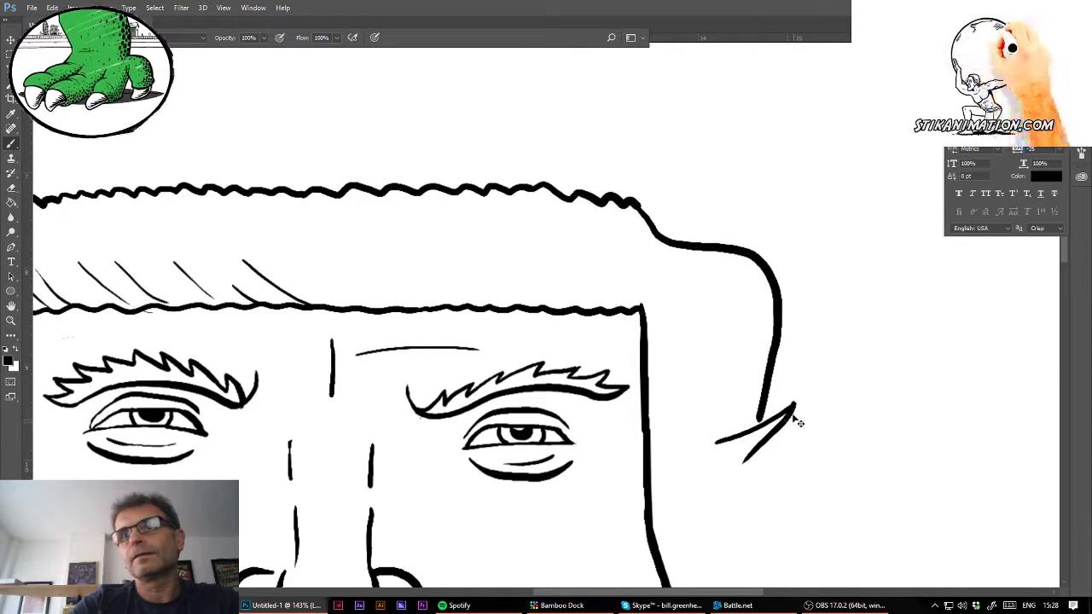
key("ctrl+z")
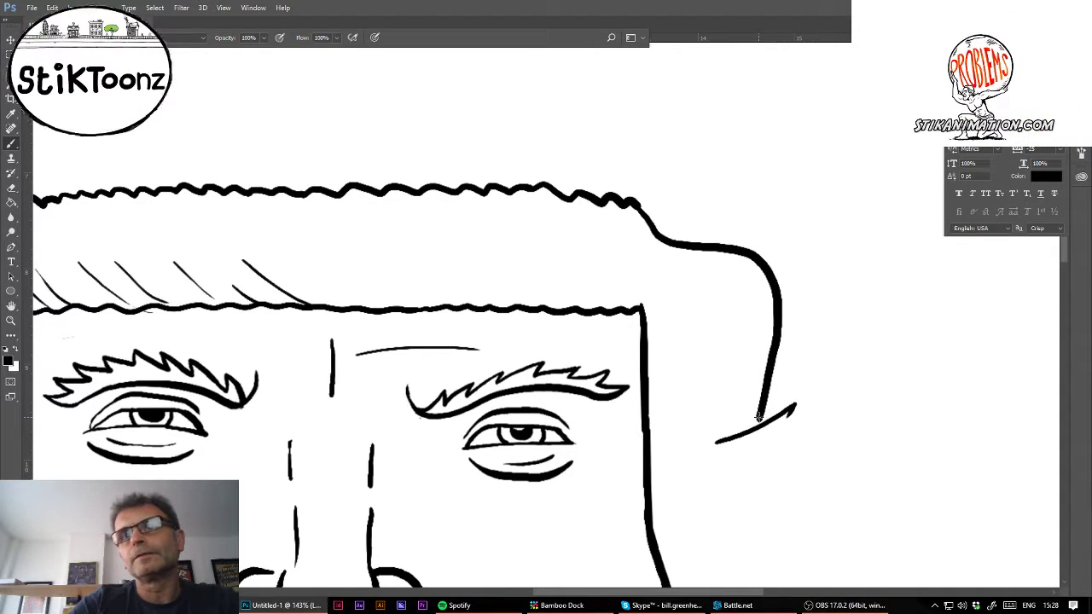
left_click_drag(759, 417, 756, 424)
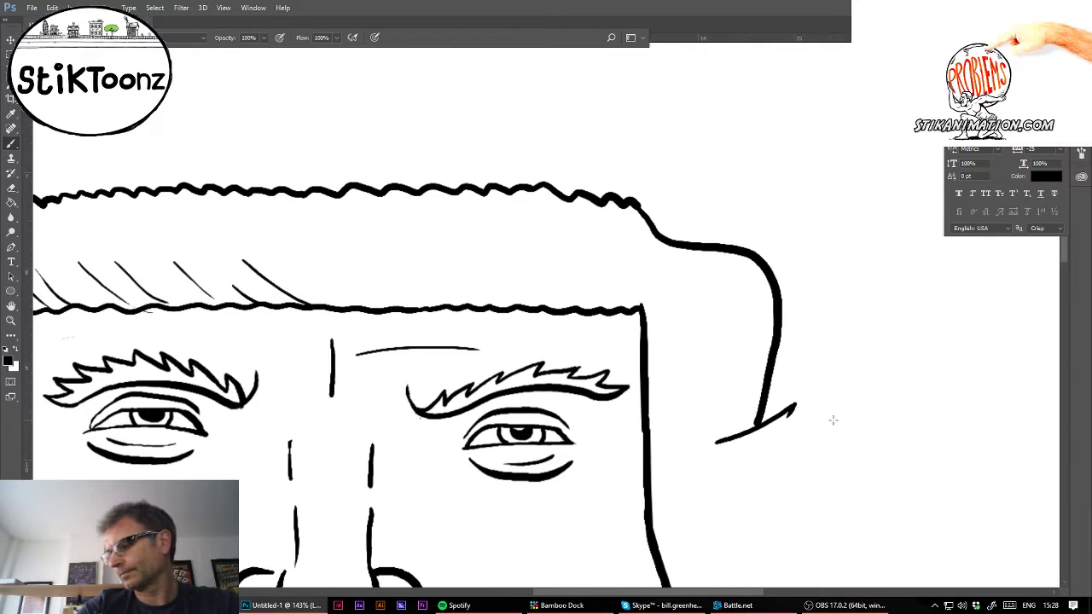
mouse_move(783, 429)
left_mouse_down()
mouse_move(779, 468)
mouse_move(793, 471)
mouse_move(764, 525)
mouse_move(681, 556)
left_mouse_up()
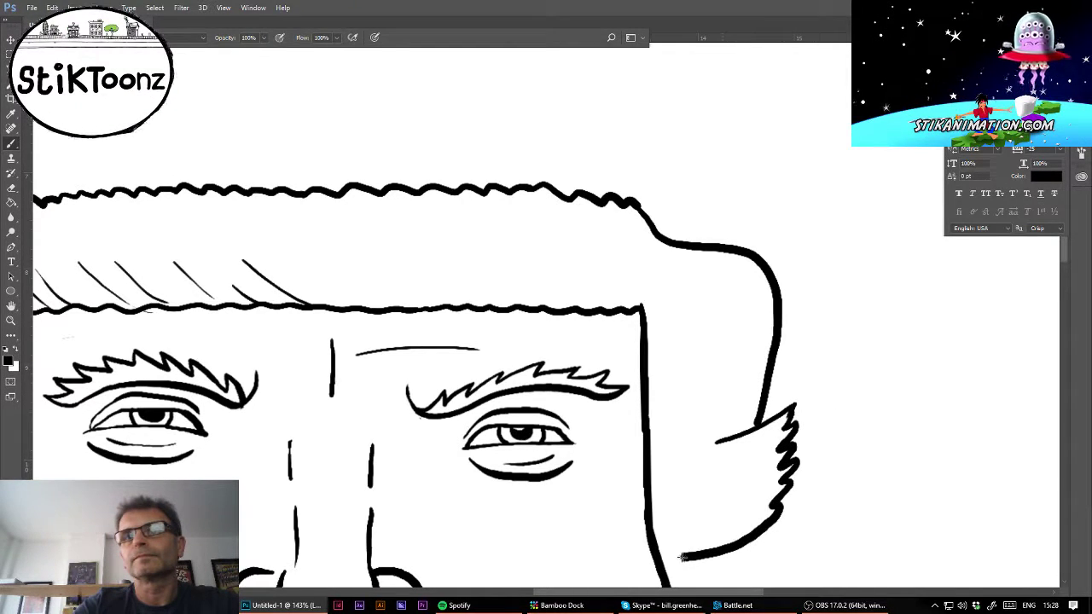
- Brush the left side hair outline down from the fringe to pointed tips, curving the lower edge back to the face
left_click_drag(227, 371, 744, 273)
mouse_move(459, 152)
left_mouse_down()
mouse_move(418, 168)
mouse_move(408, 206)
mouse_move(422, 332)
left_mouse_up()
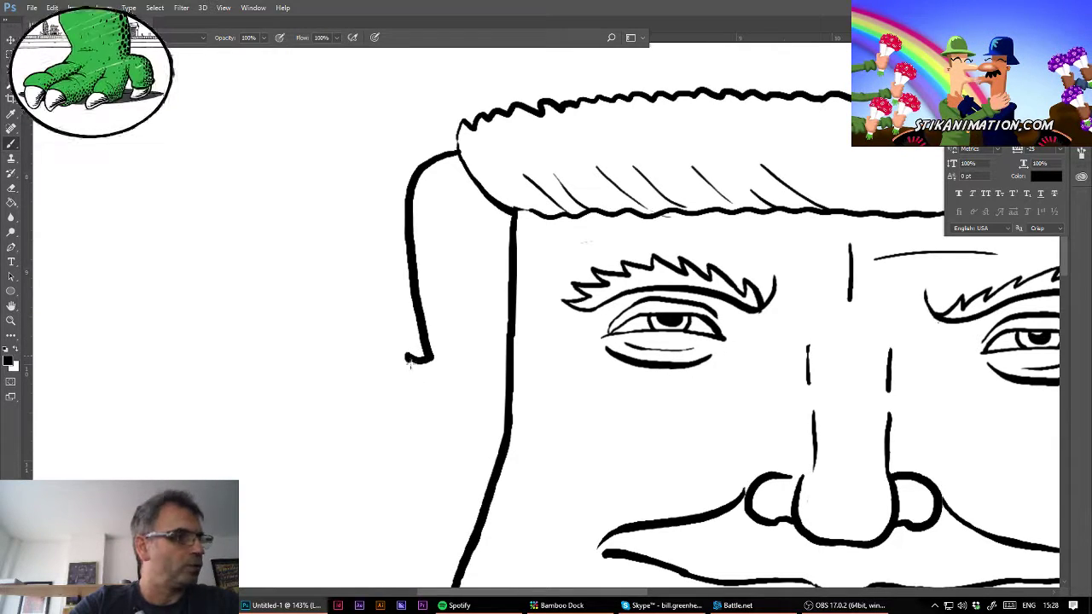
left_click_drag(409, 364, 444, 398)
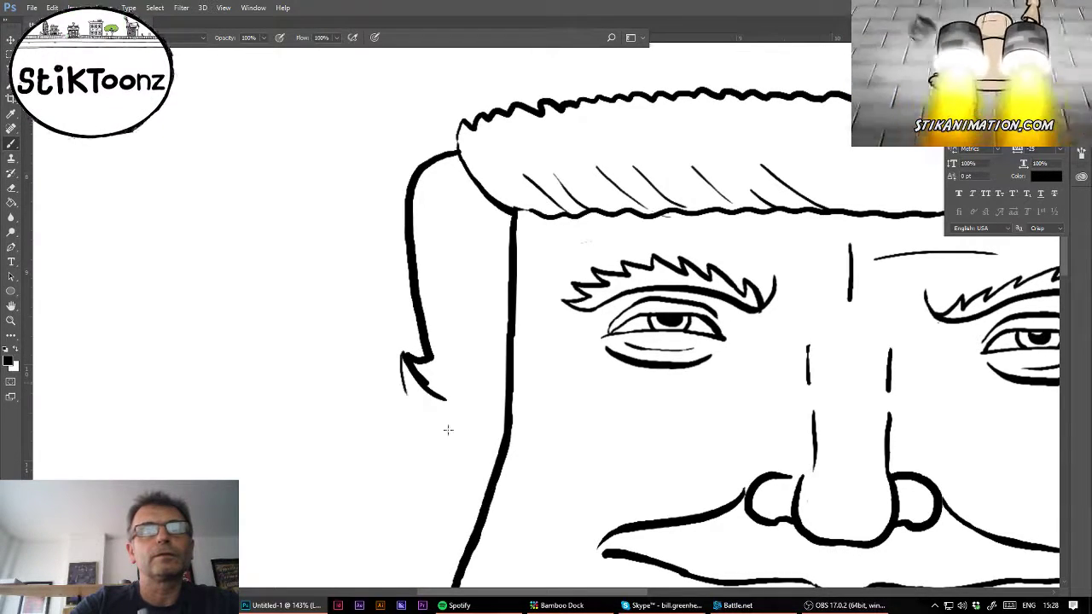
left_click_drag(402, 360, 438, 420)
mouse_move(396, 382)
left_mouse_down()
mouse_move(414, 420)
mouse_move(468, 458)
left_mouse_up()
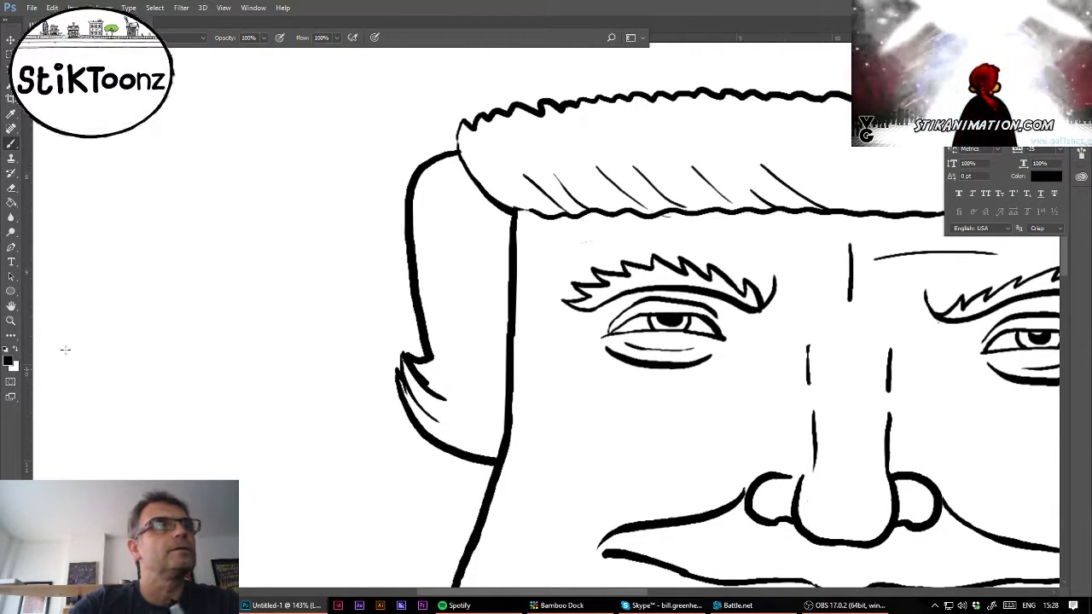
- Erase the blunt and stray edges of the left side hair tips to leave clean tapered points
left_click(11, 321)
left_click_drag(423, 400, 516, 400)
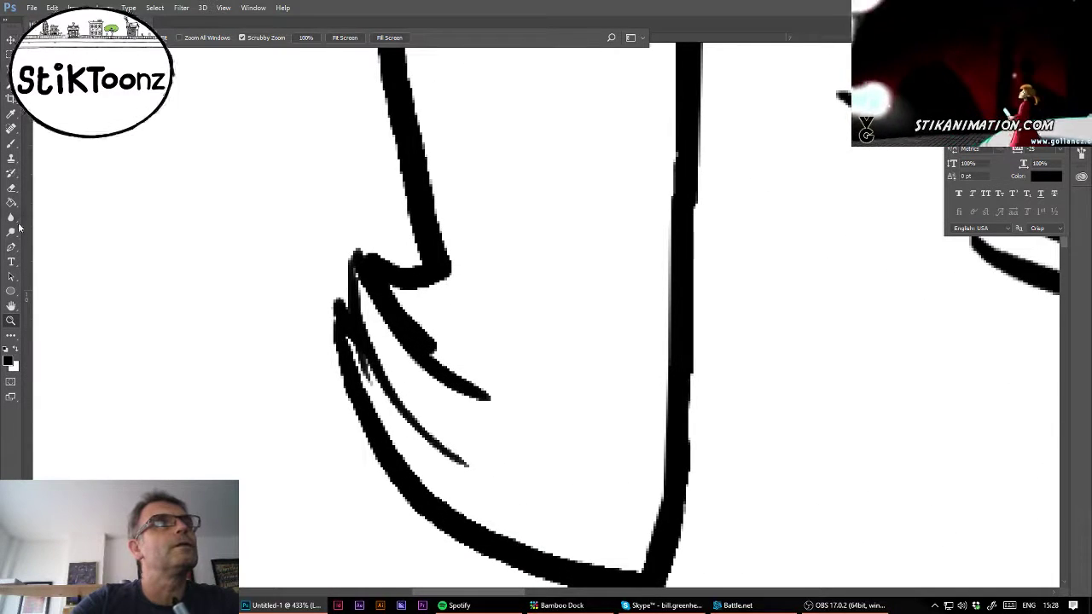
left_click(11, 187)
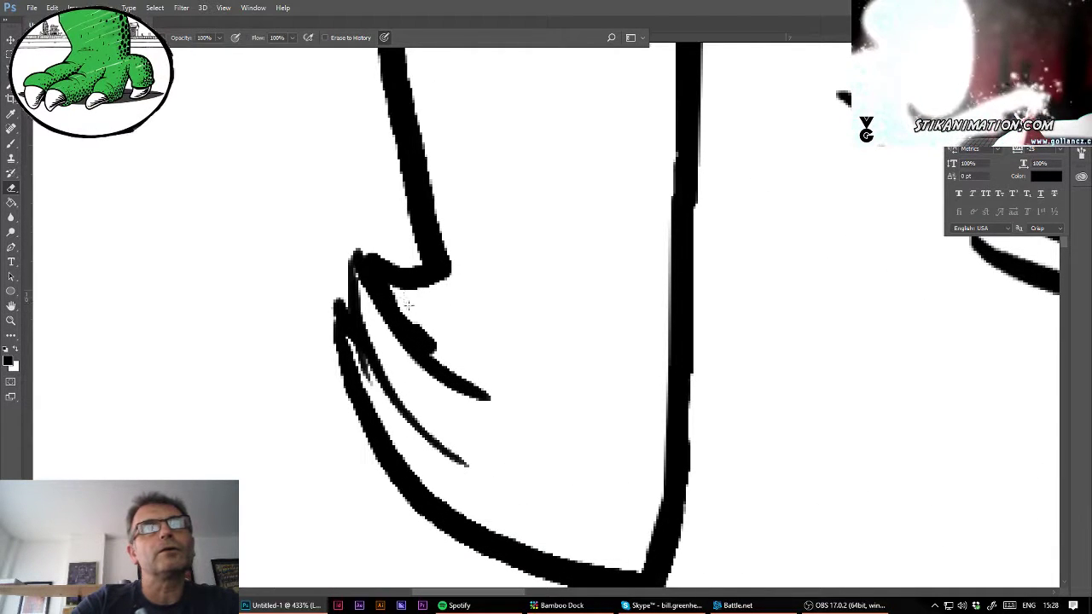
mouse_move(409, 305)
left_mouse_down()
mouse_move(443, 357)
mouse_move(505, 401)
left_mouse_up()
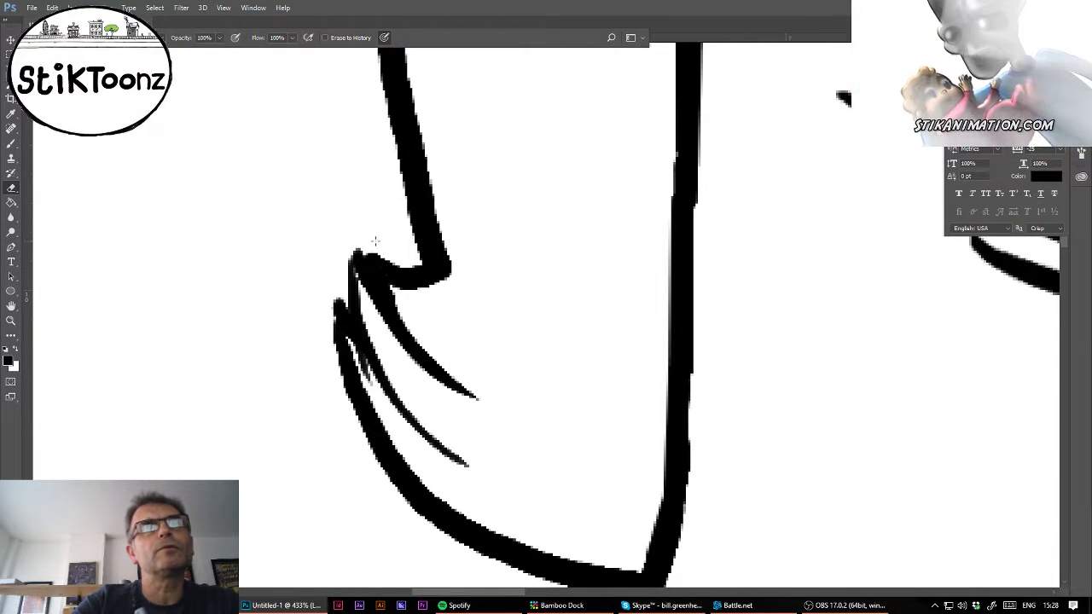
left_click_drag(375, 242, 408, 259)
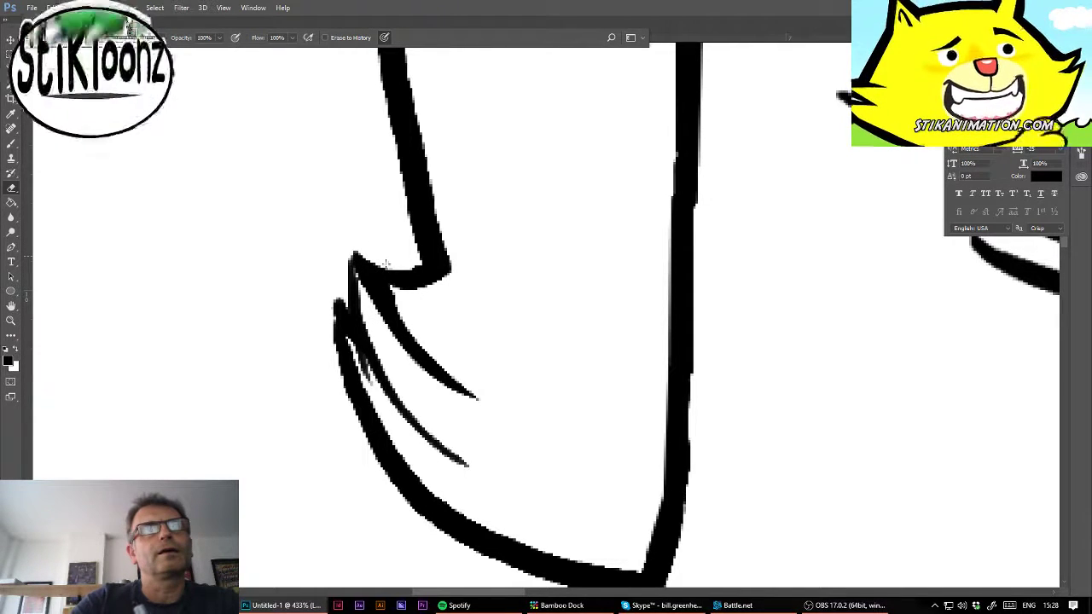
left_click_drag(361, 363, 365, 370)
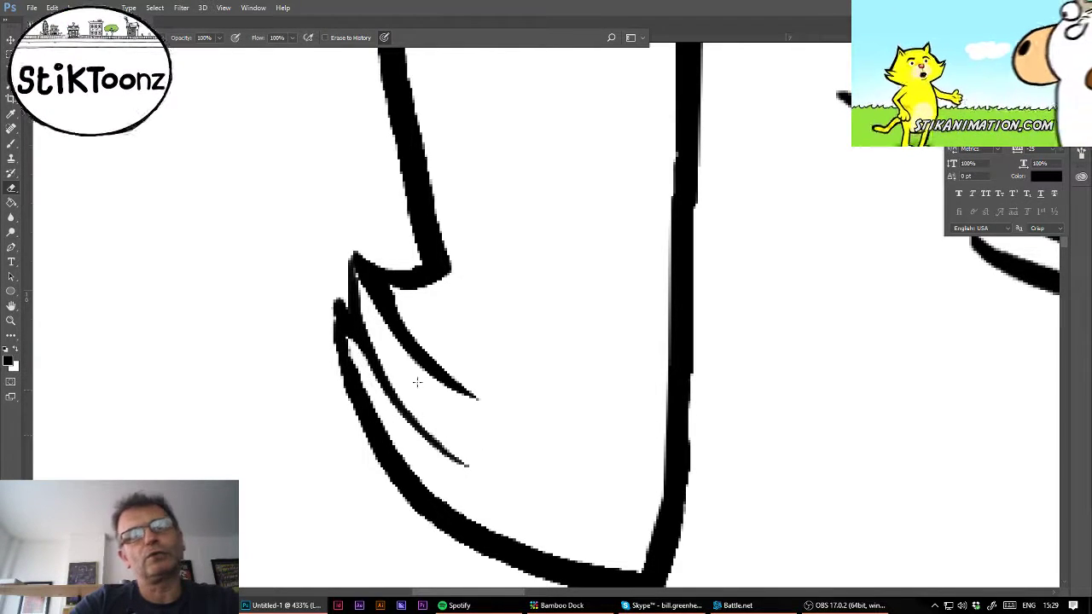
- Brush three short curved strand lines in from the face edge and one stroke up from the notch of the left side hair
key("ctrl+minus")
key("ctrl+minus")
key("ctrl+minus")
key("ctrl+minus")
key("ctrl+minus")
key("ctrl+minus")
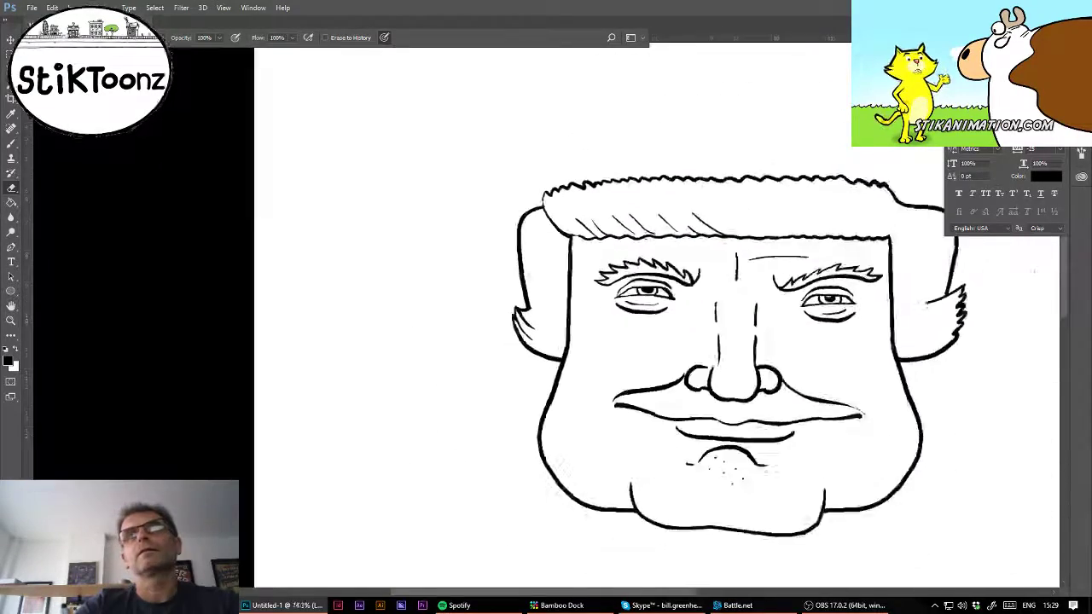
key("ctrl+plus")
key("ctrl+plus")
scroll(546, 315, "down", 1)
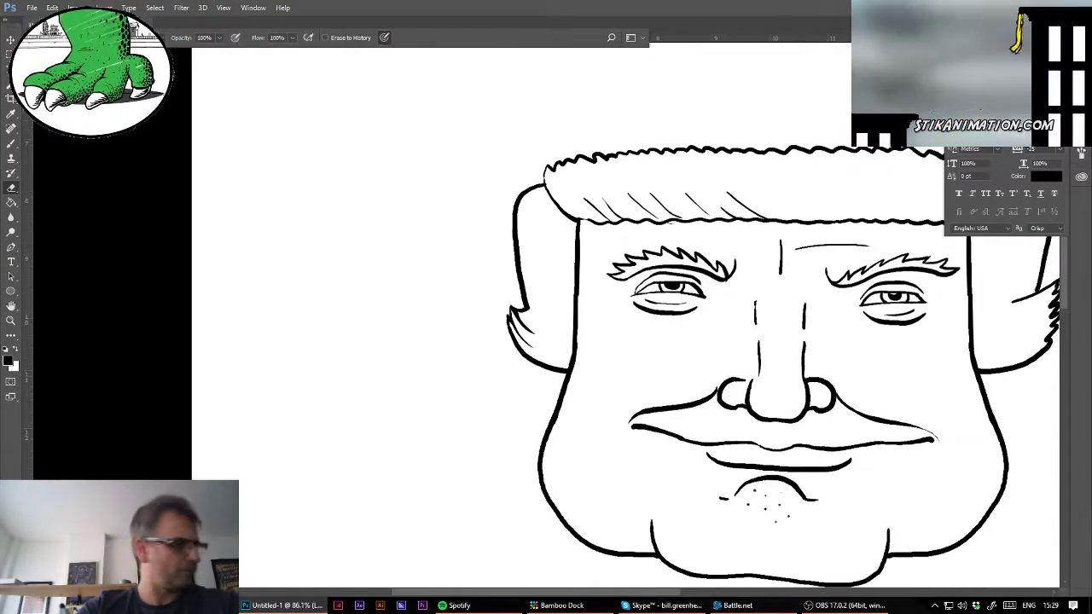
scroll(545, 315, "up", 5)
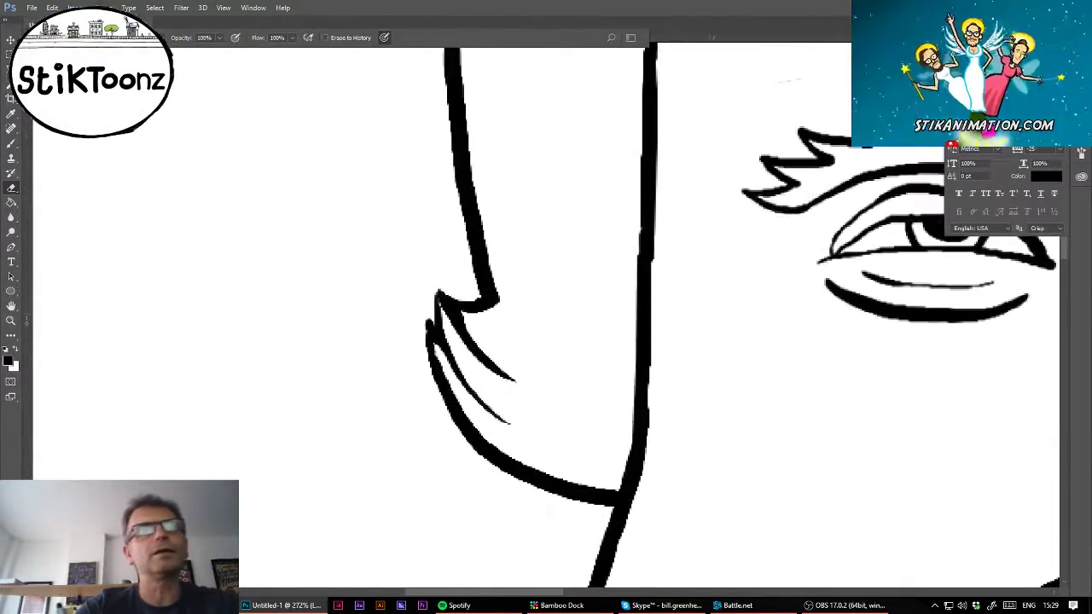
left_click(11, 145)
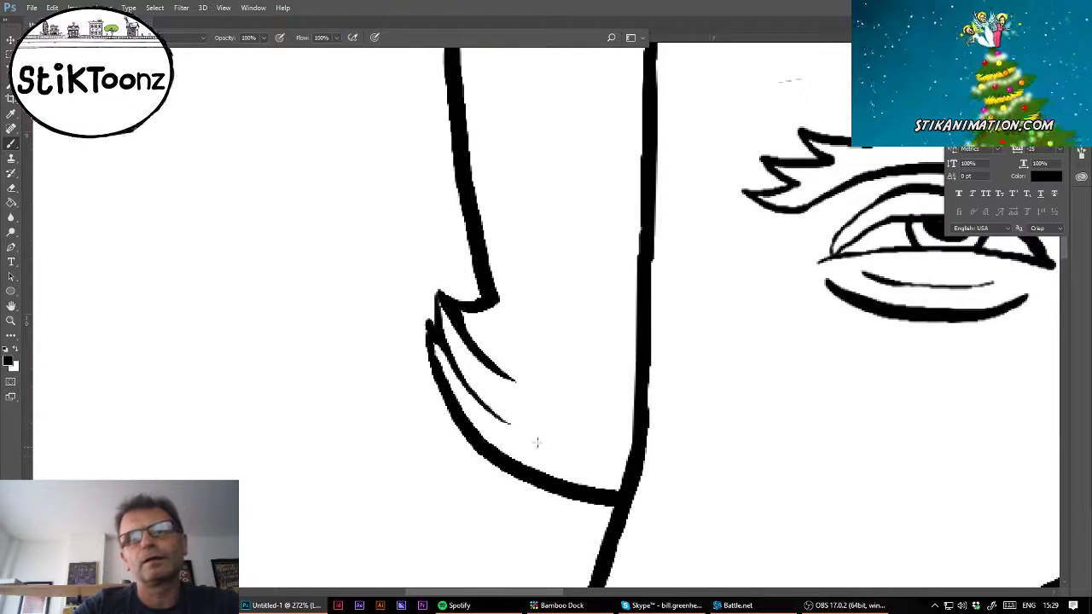
left_click_drag(556, 451, 634, 461)
left_click_drag(538, 410, 632, 436)
left_click_drag(542, 380, 627, 398)
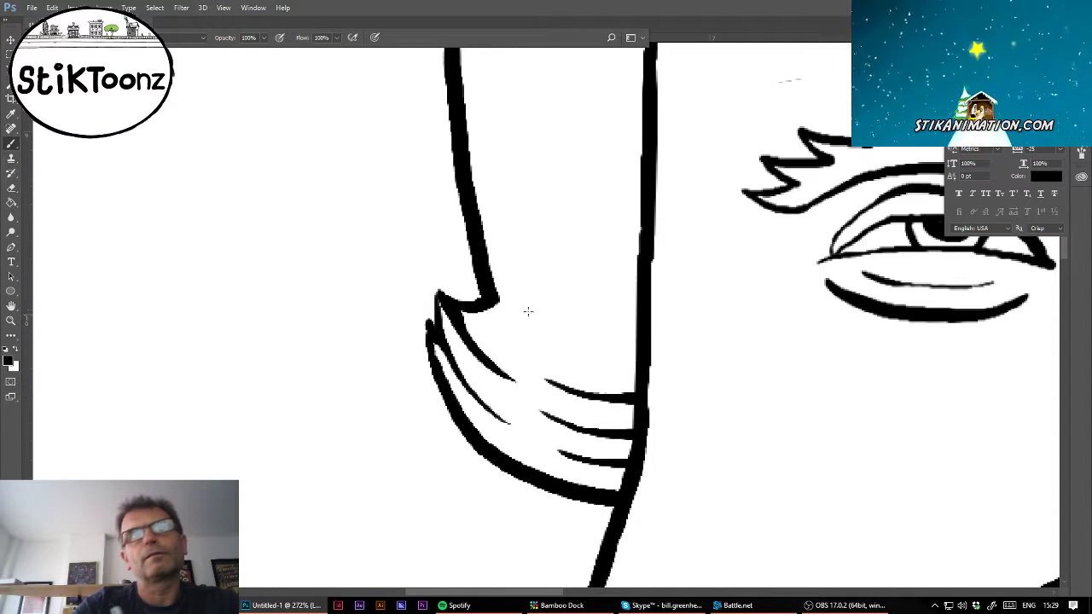
left_click_drag(482, 305, 542, 272)
- Brush the left ear outline below the side hair with its inner curves, and a jagged hair tuft beneath the lobe
scroll(545, 317, "down", 10)
scroll(546, 318, "left", 1)
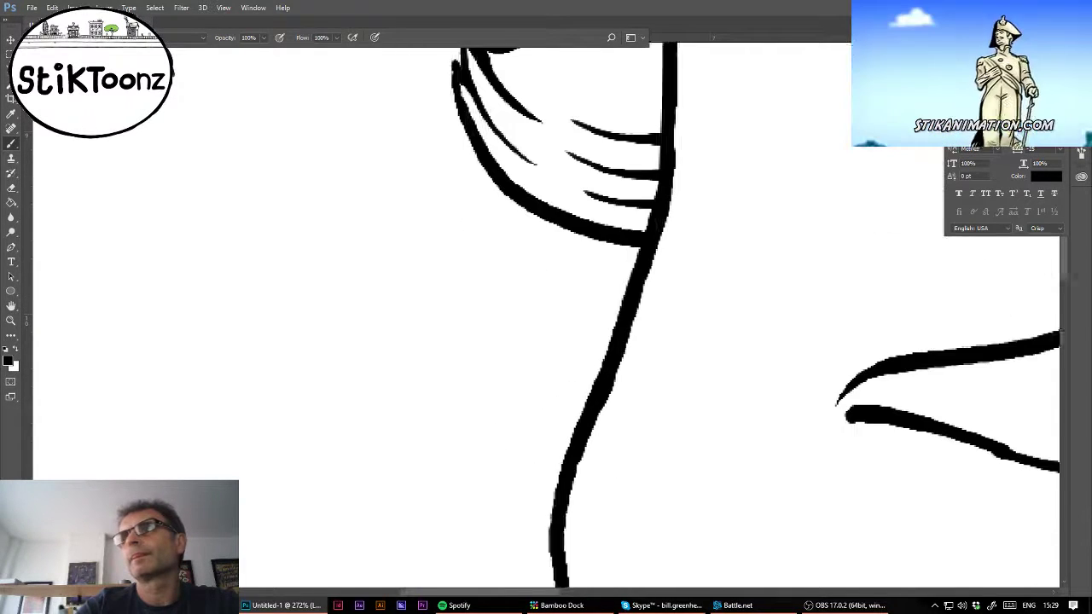
scroll(546, 318, "right", 1)
mouse_move(472, 198)
left_mouse_down()
mouse_move(406, 337)
mouse_move(419, 404)
mouse_move(468, 440)
mouse_move(550, 445)
left_mouse_up()
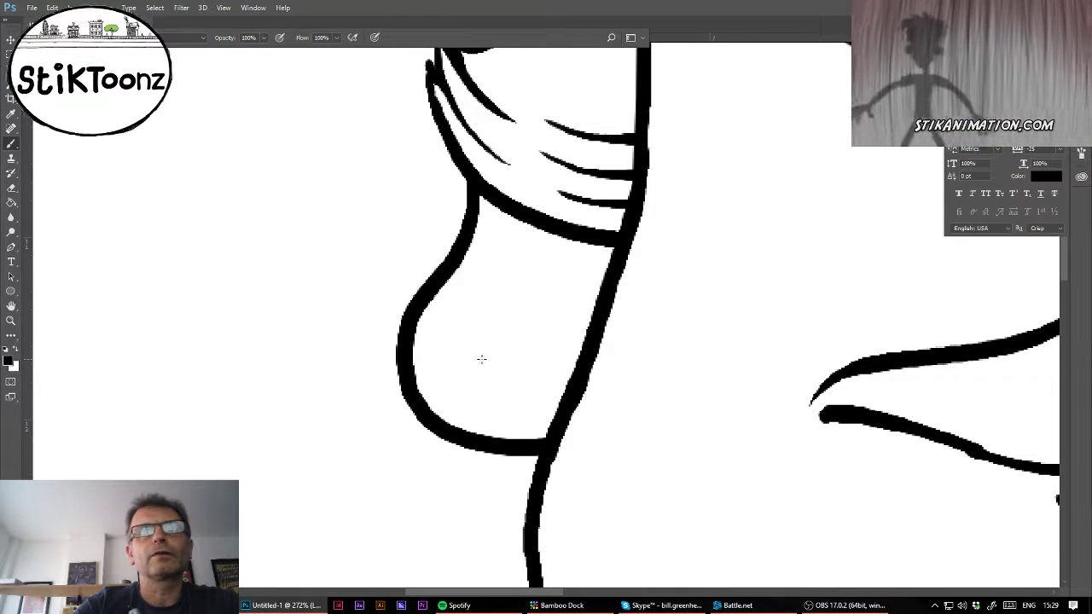
mouse_move(474, 350)
left_mouse_down()
mouse_move(531, 305)
mouse_move(574, 314)
mouse_move(588, 337)
left_mouse_up()
mouse_move(585, 242)
left_mouse_down()
mouse_move(573, 290)
mouse_move(587, 314)
left_mouse_up()
left_click_drag(537, 227, 563, 303)
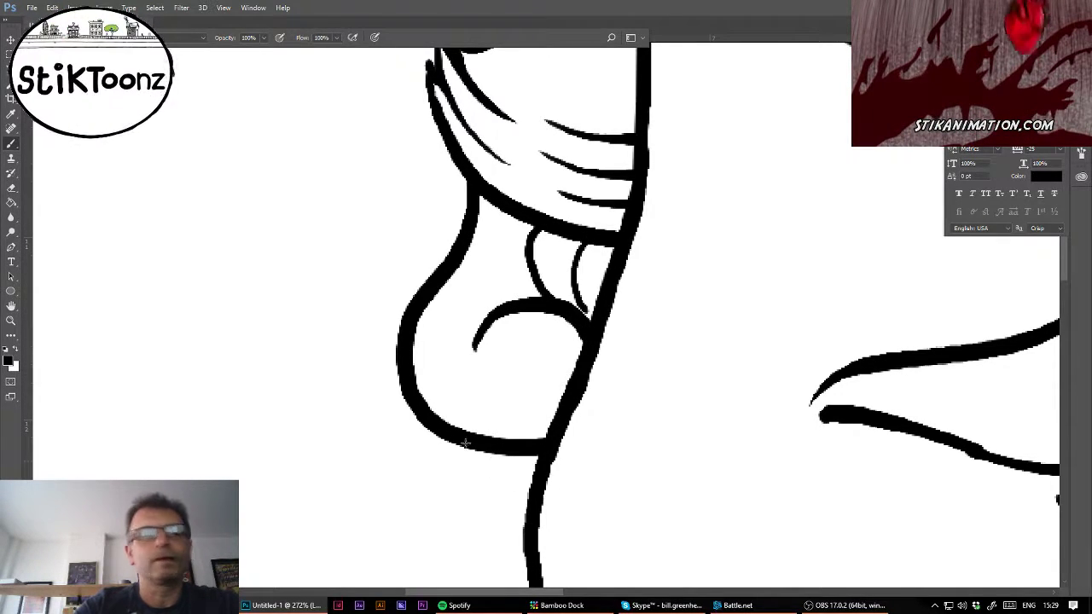
mouse_move(438, 432)
left_mouse_down()
mouse_move(415, 457)
mouse_move(418, 493)
mouse_move(512, 533)
mouse_move(523, 522)
left_mouse_up()
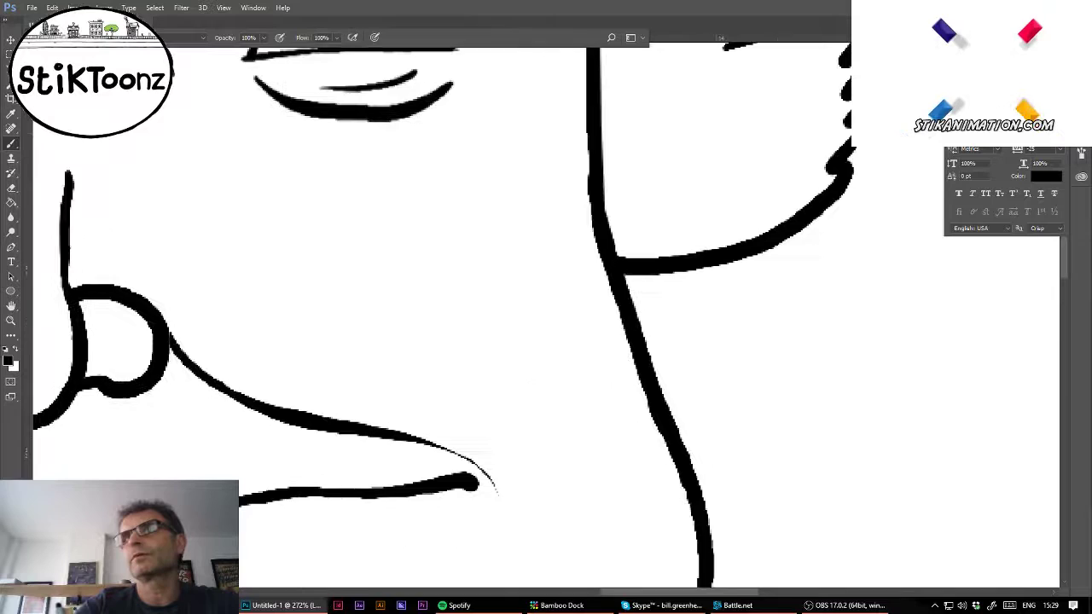
- Brush the right ear outline from the side hair to the face edge, with a lobe curve and a small inner curve
left_click_drag(816, 306, 763, 331)
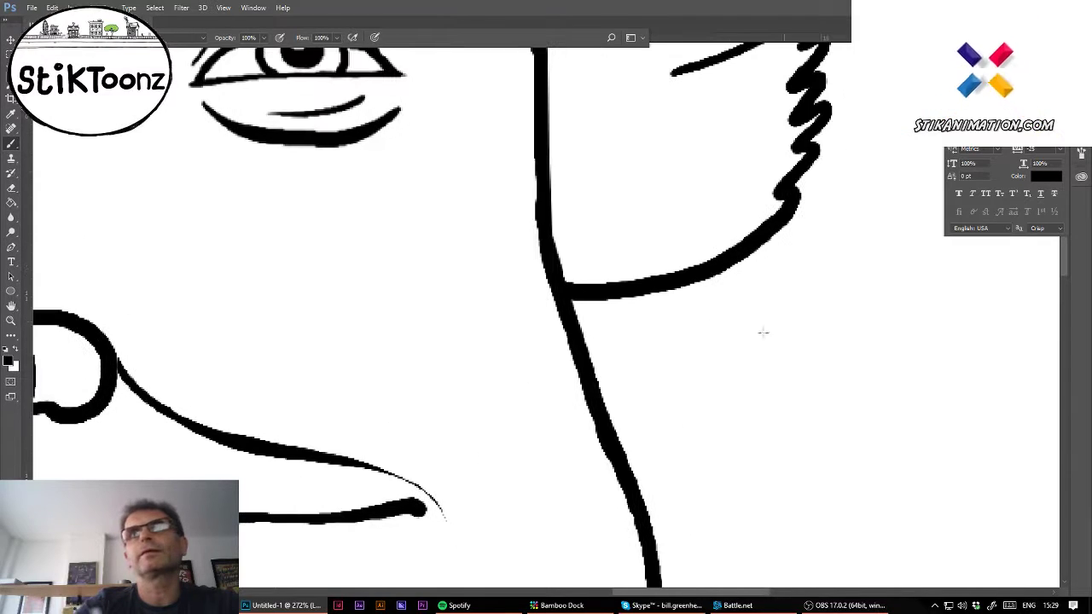
mouse_move(715, 266)
left_mouse_down()
mouse_move(722, 307)
mouse_move(776, 419)
mouse_move(770, 464)
mouse_move(712, 504)
mouse_move(646, 504)
left_mouse_up()
left_click_drag(601, 389, 702, 378)
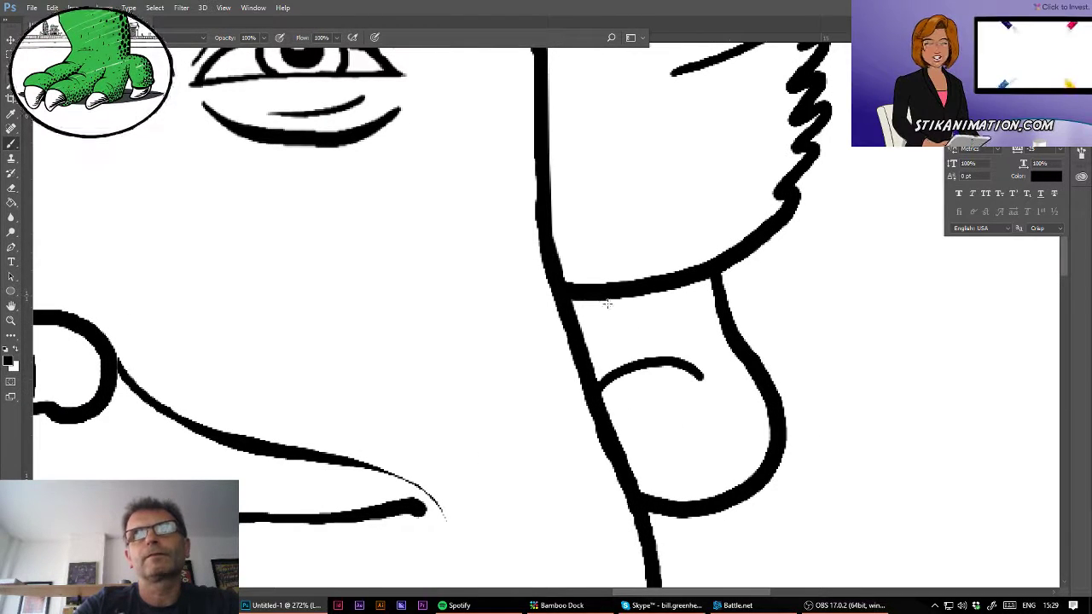
left_click_drag(607, 302, 597, 361)
- Brush a jagged hair tuft beneath the right ear and add two thin strand lines inside it
left_click_drag(727, 566, 468, 333)
mouse_move(458, 277)
left_mouse_down()
mouse_move(500, 311)
mouse_move(473, 335)
mouse_move(482, 363)
mouse_move(452, 389)
mouse_move(394, 401)
left_mouse_up()
mouse_move(399, 300)
left_mouse_down()
mouse_move(444, 346)
mouse_move(465, 333)
left_mouse_up()
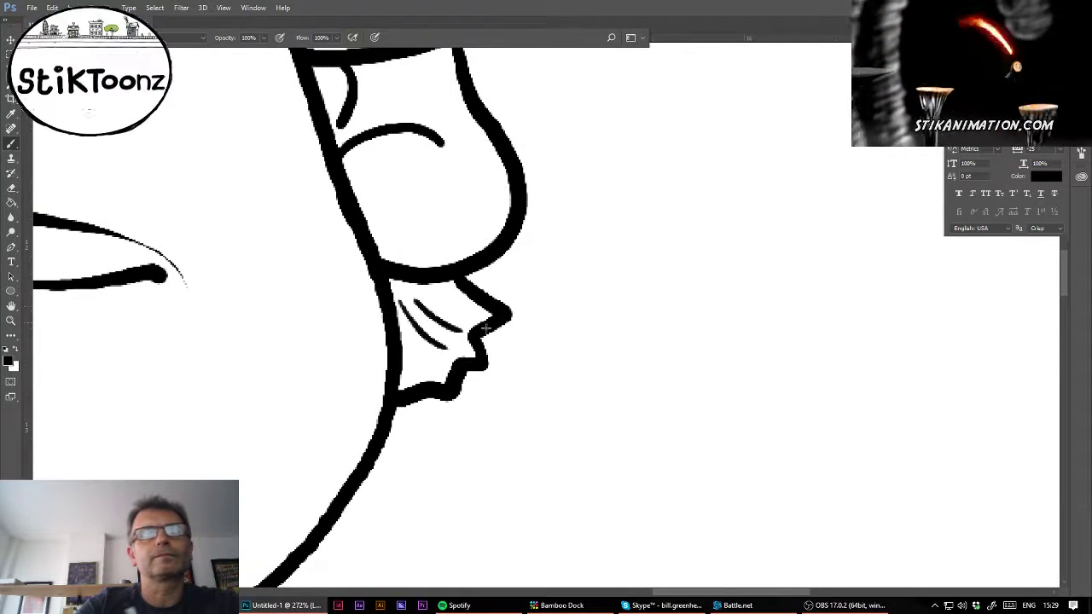
- Make a wide elliptical selection spanning the head from above the hair down to the nose
key("ctrl+0")
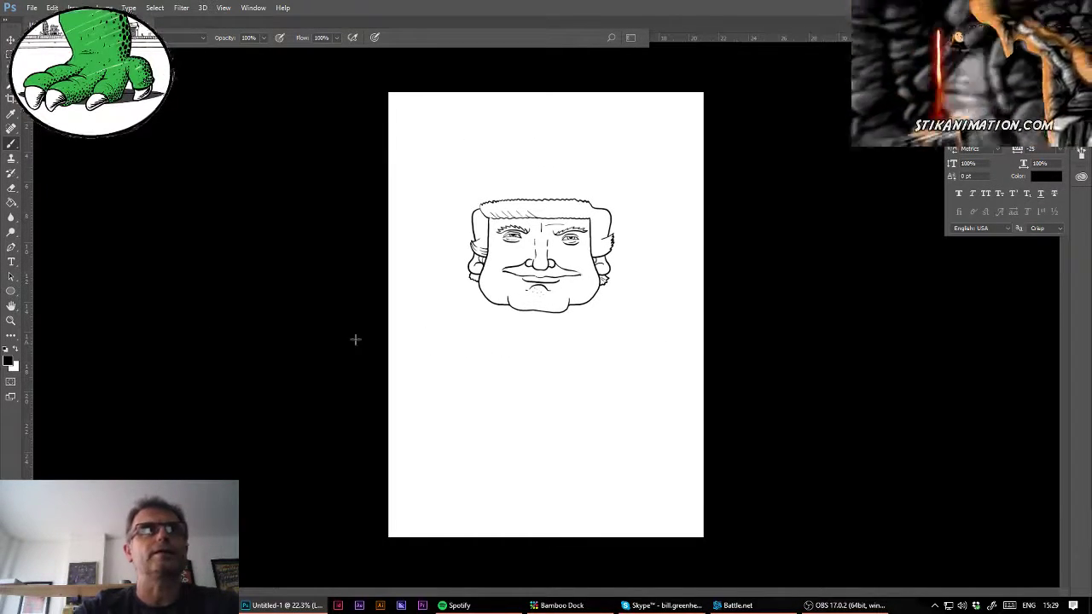
left_click(10, 318)
left_click_drag(536, 173, 619, 186)
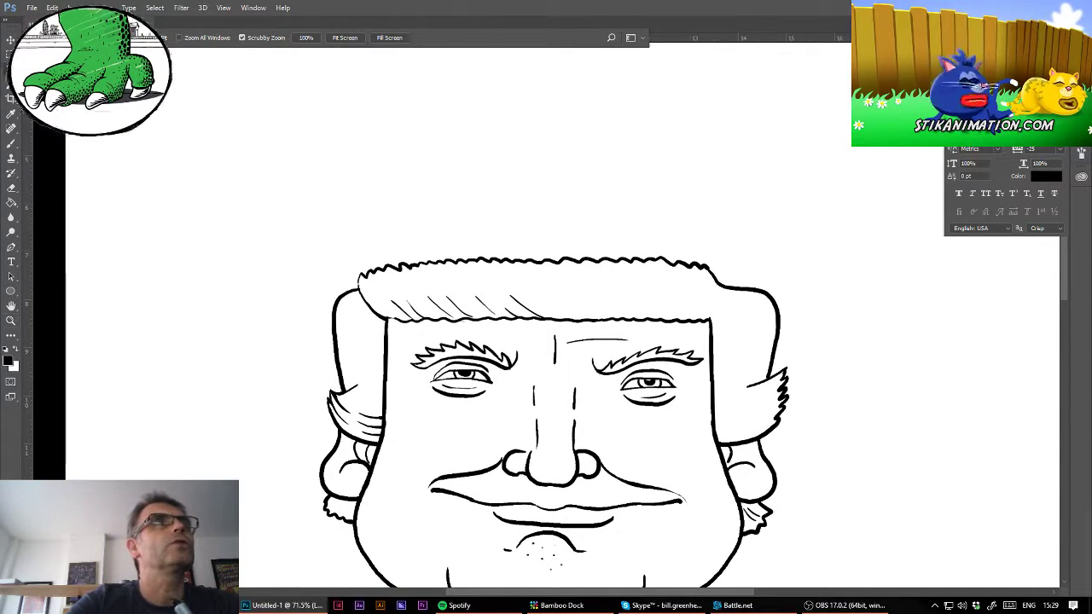
key("m")
left_click_drag(357, 171, 750, 420)
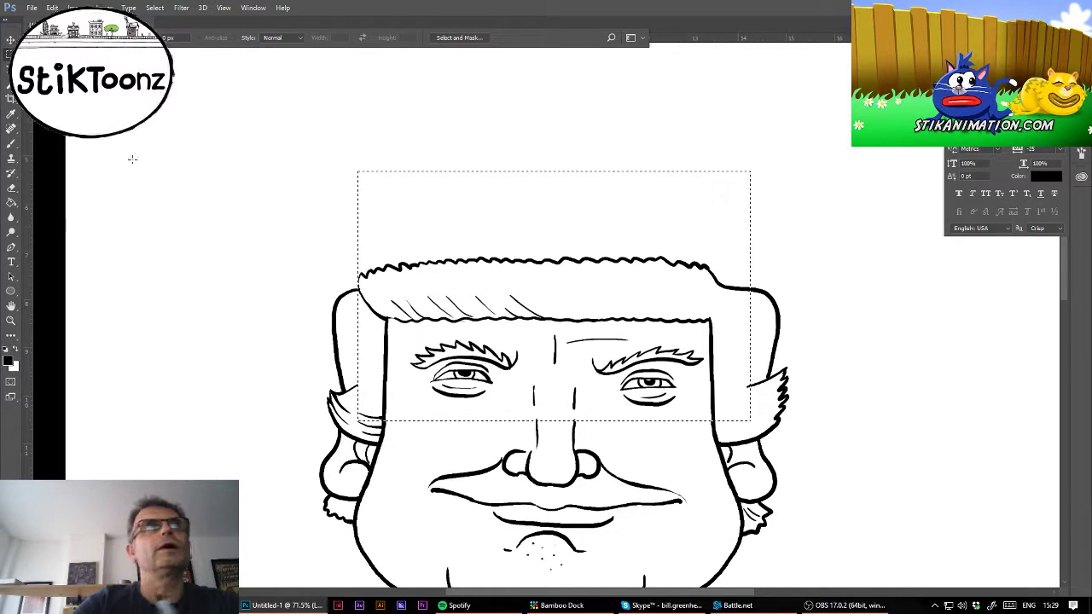
left_click(7, 55)
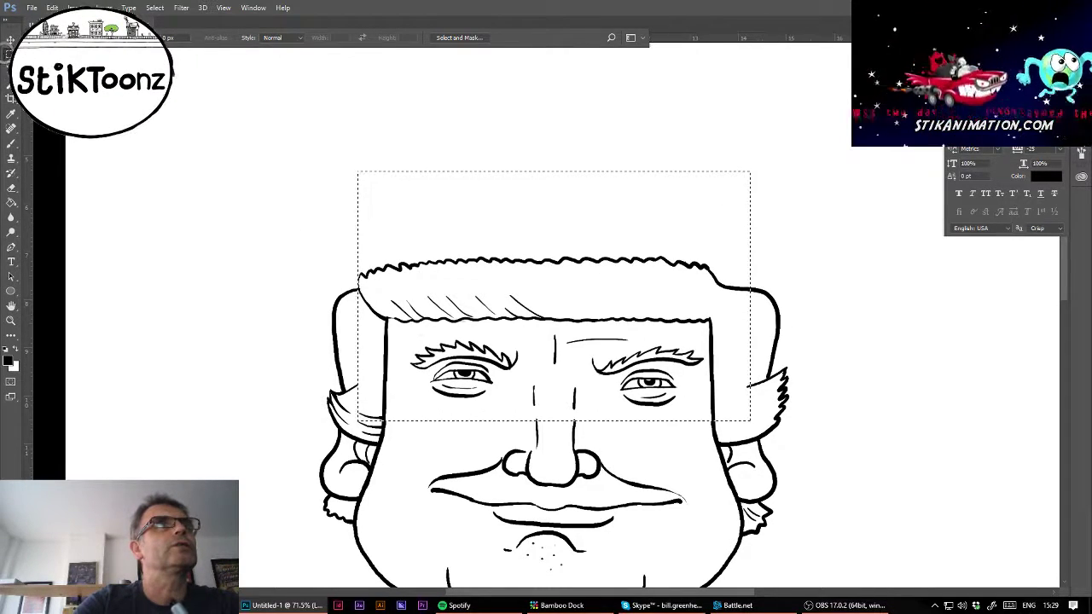
left_click(59, 66)
left_click_drag(313, 175, 674, 351)
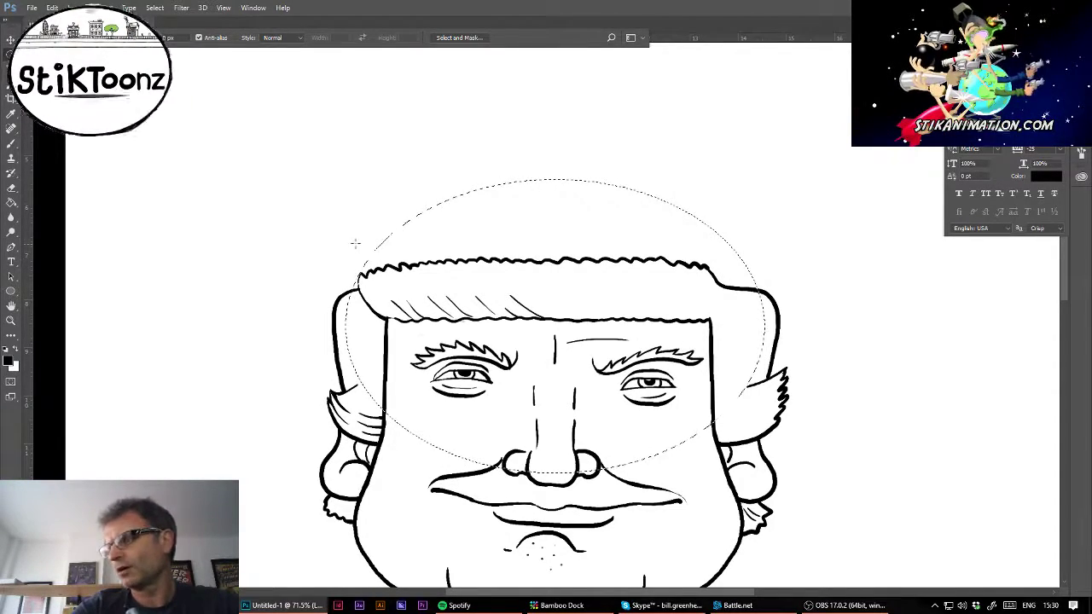
- Fill the elliptical selection with solid black at 100% opacity
left_click(11, 205)
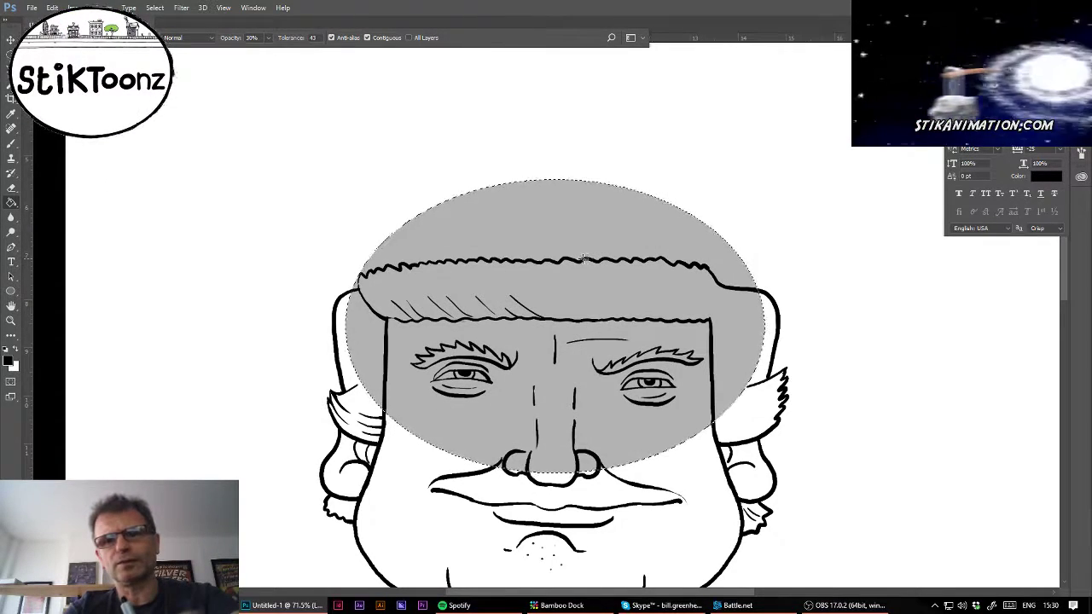
key("0")
left_click(584, 259)
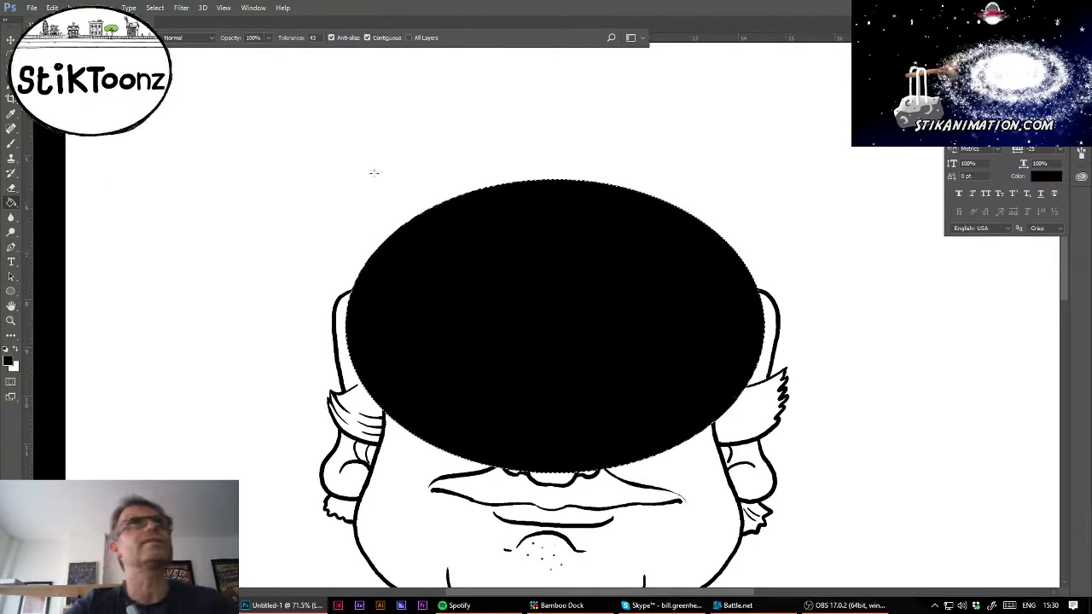
- Shrink the selection to about 96.4% width and 96.1% height, delete the black inside it to leave a ring, and deselect
left_click(157, 9)
left_click(237, 200)
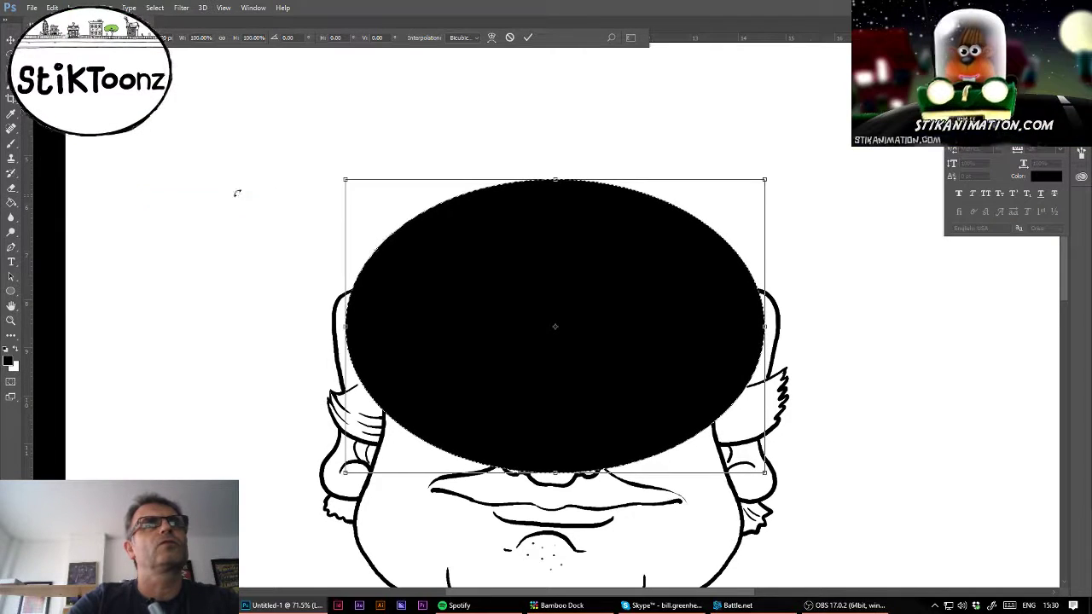
left_click_drag(765, 177, 758, 185)
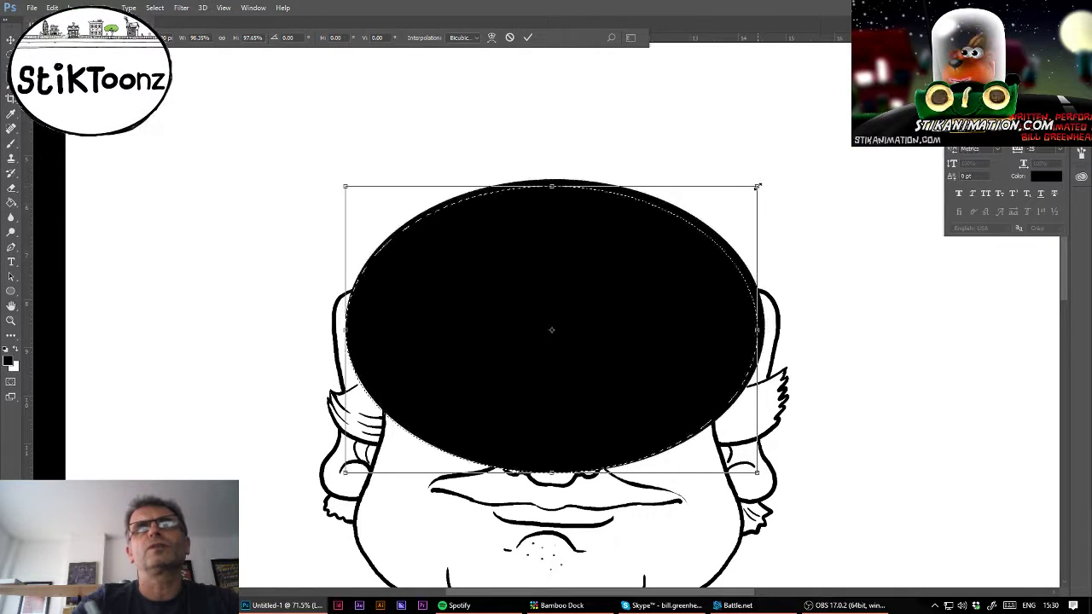
left_click_drag(343, 469, 354, 465)
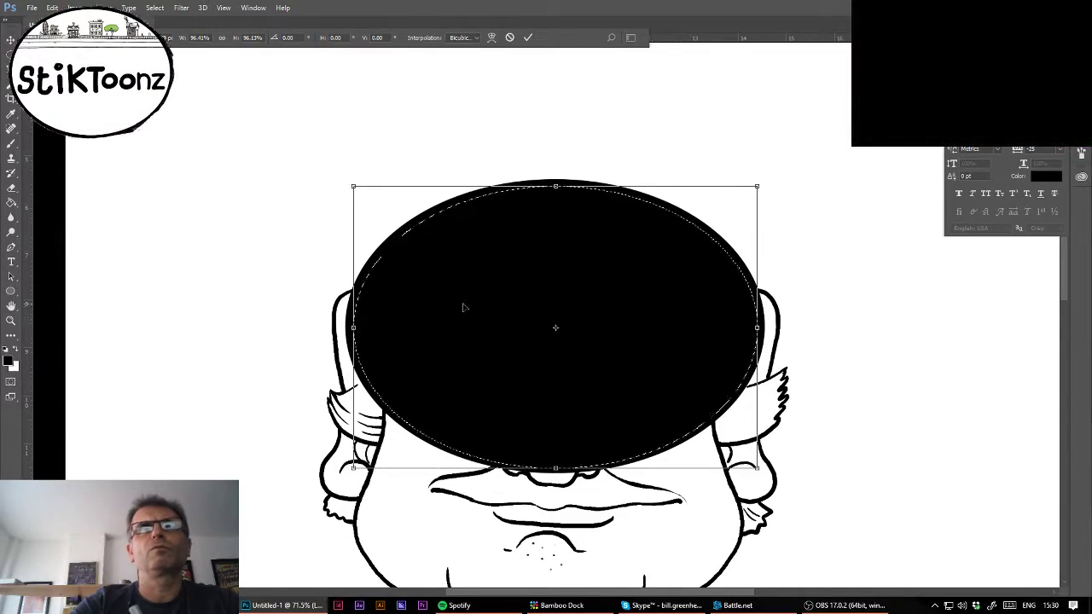
key("Return")
key("g")
key("Delete")
key("ctrl+d")
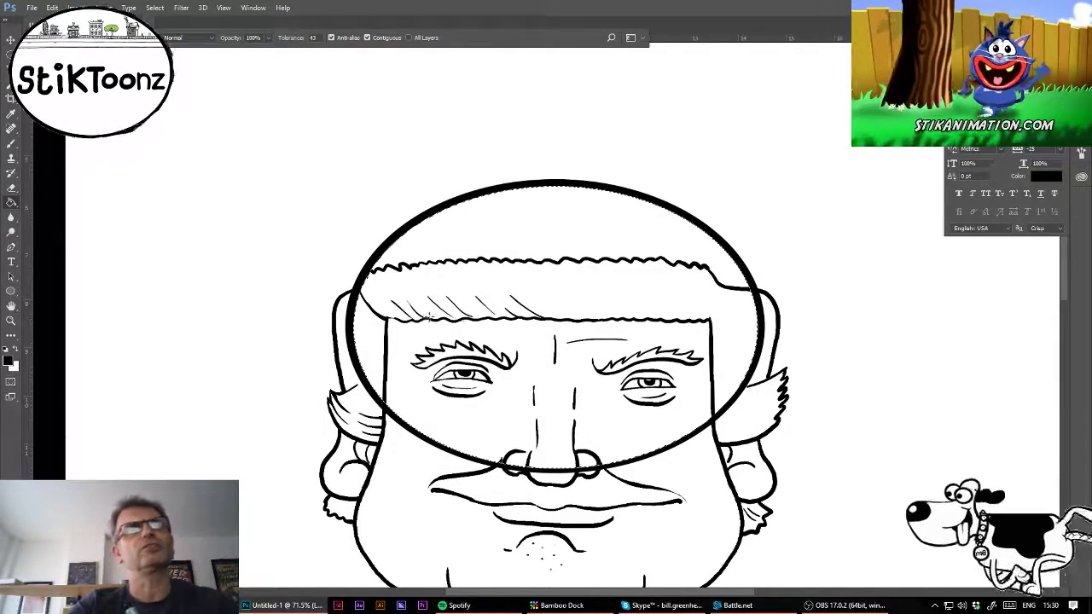
- Lasso the part of the ellipse ring below the upper hair edge, delete it to leave the head dome, and deselect
key("l")
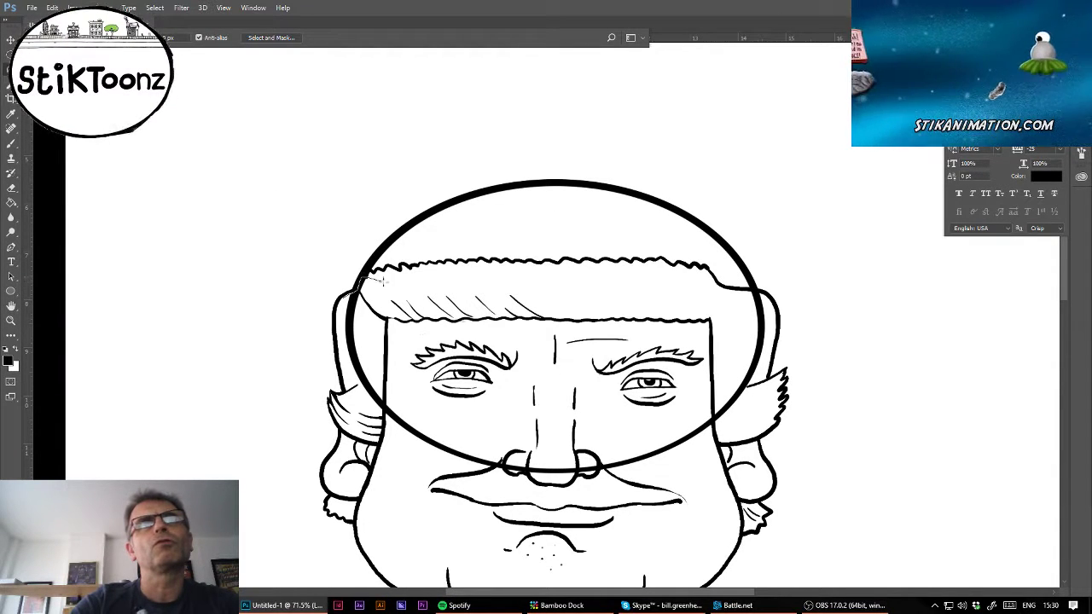
left_click_drag(375, 280, 650, 318)
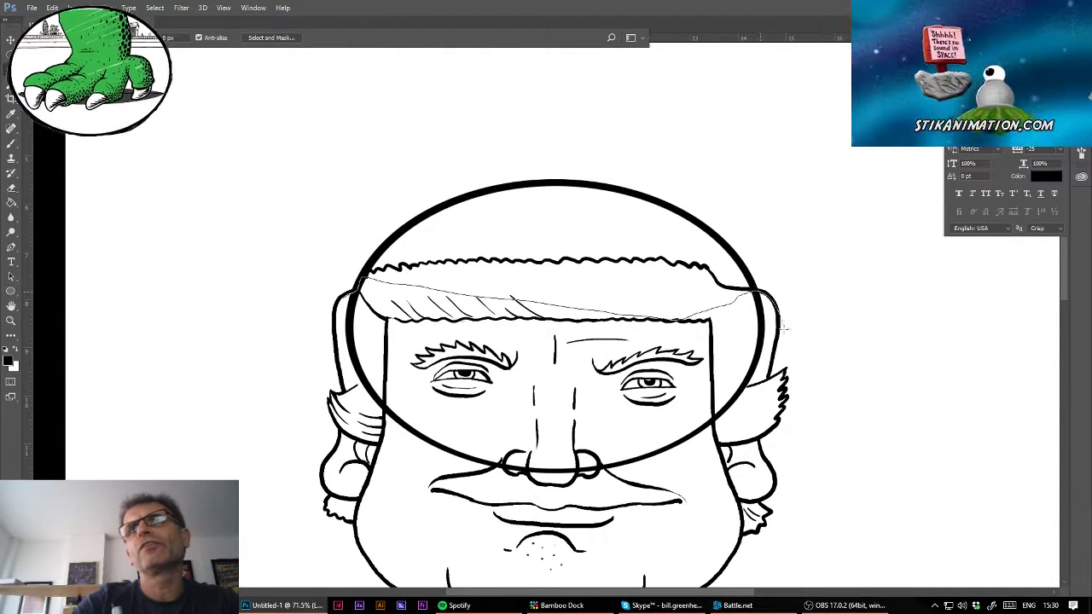
mouse_move(783, 326)
left_mouse_down()
mouse_move(735, 494)
mouse_move(398, 505)
mouse_move(267, 351)
mouse_move(297, 378)
left_mouse_up()
key("Delete")
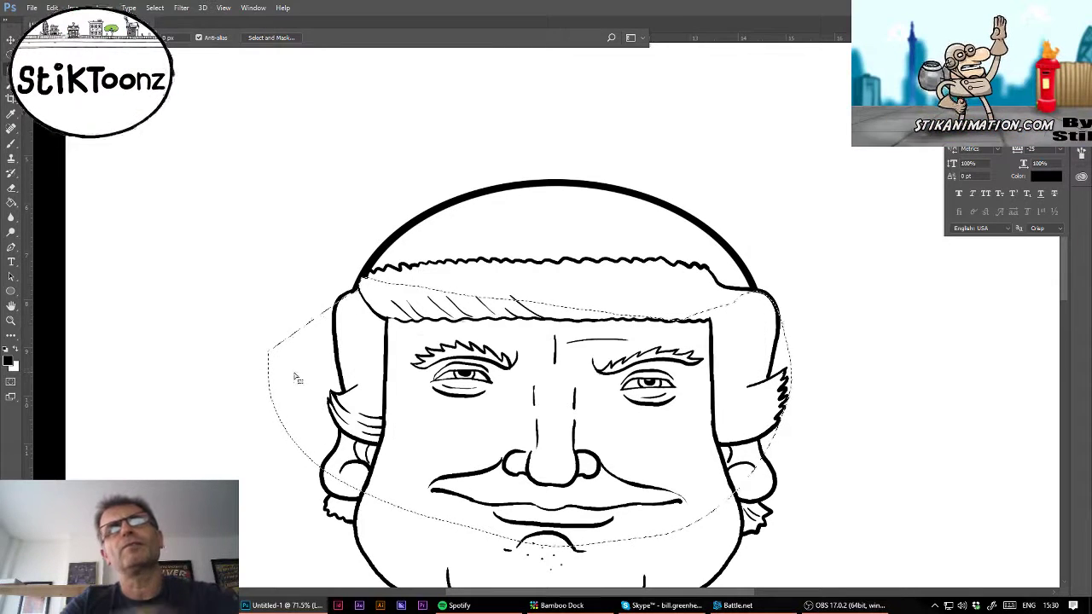
key("ctrl+d")
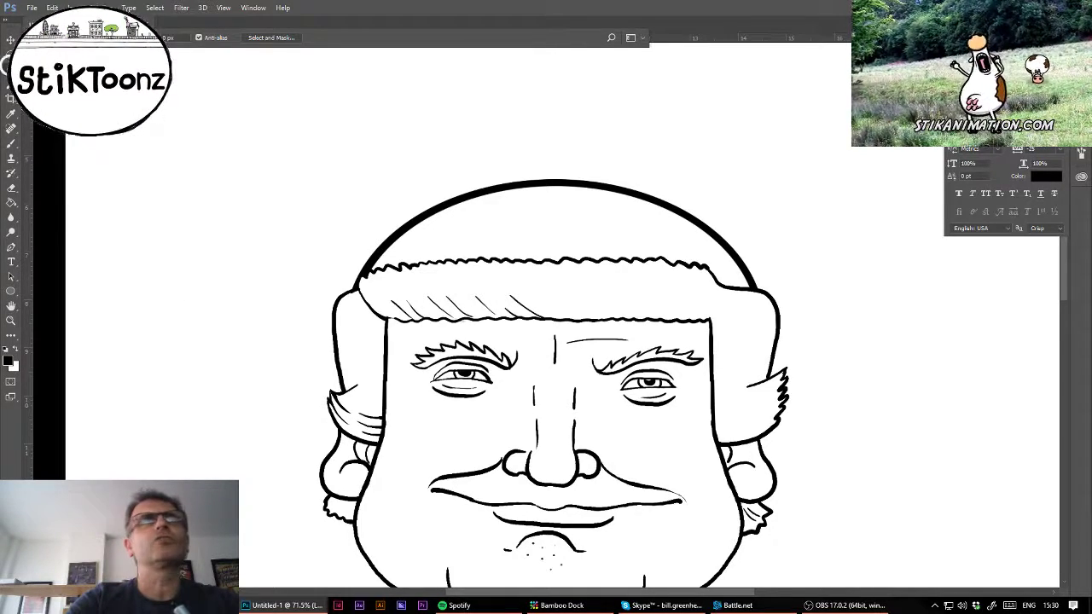
- Lasso three tall pointed spikes into one selection: one at the dome's centre and two fanning out over its right side
left_click_drag(885, 162, 869, 231)
mouse_move(510, 262)
left_mouse_down()
mouse_move(551, 102)
mouse_move(534, 62)
mouse_move(565, 202)
mouse_move(562, 278)
left_mouse_up()
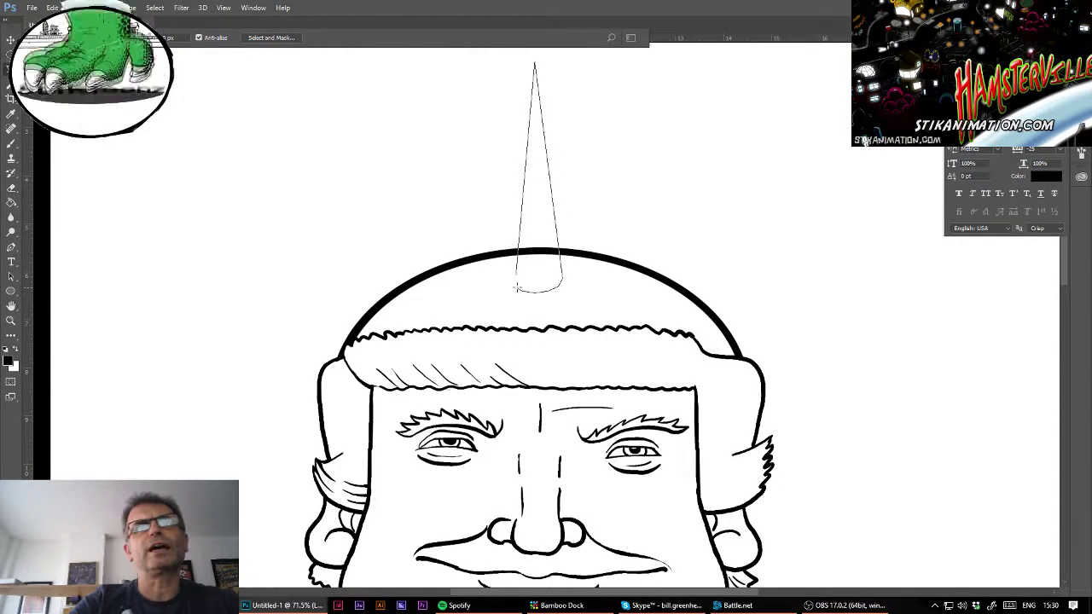
mouse_move(515, 289)
left_mouse_down()
mouse_move(531, 287)
mouse_move(516, 288)
left_mouse_up()
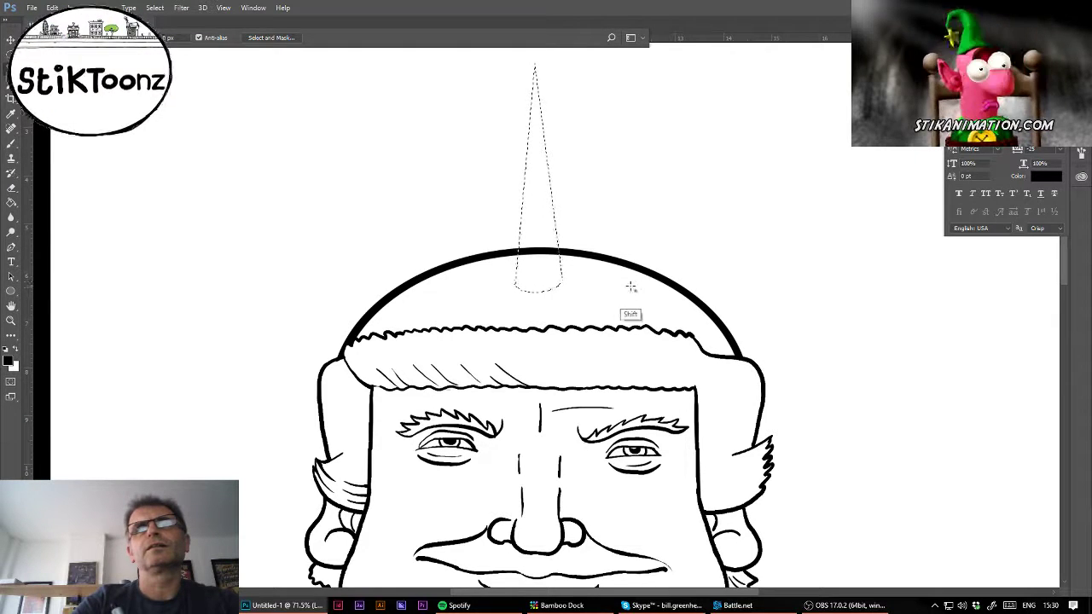
mouse_move(625, 288)
left_mouse_down()
mouse_move(748, 104)
mouse_move(667, 304)
mouse_move(651, 311)
mouse_move(625, 290)
left_mouse_up()
left_click(708, 334)
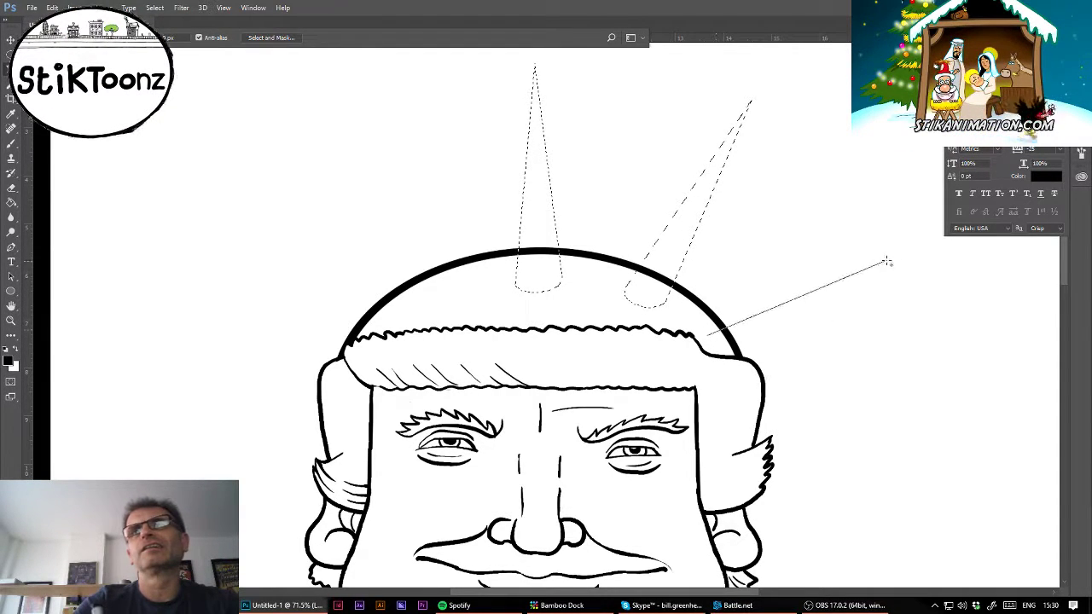
left_click(909, 246)
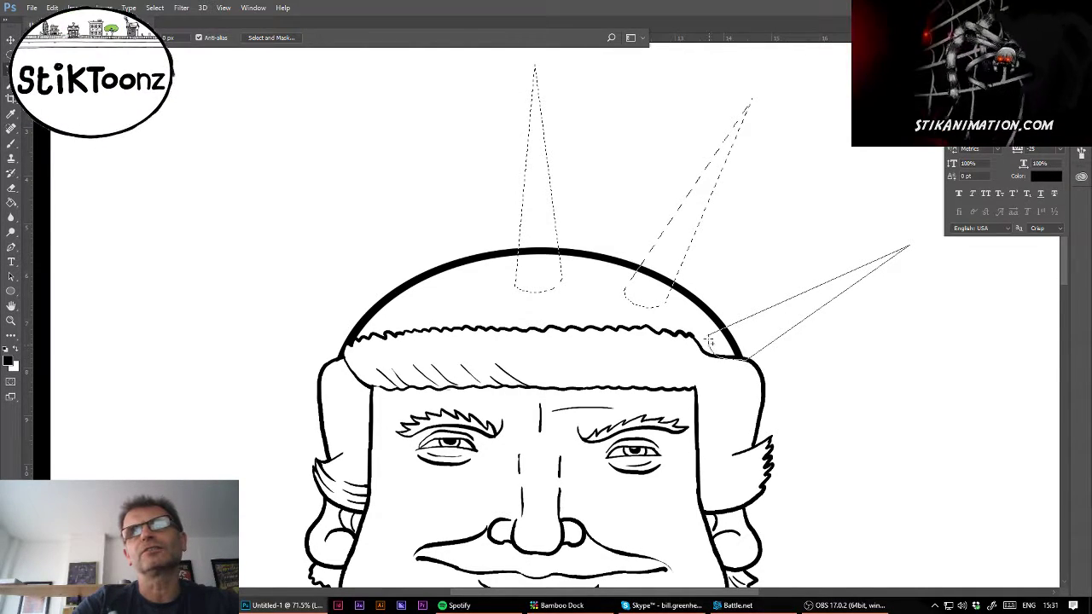
left_click(710, 343)
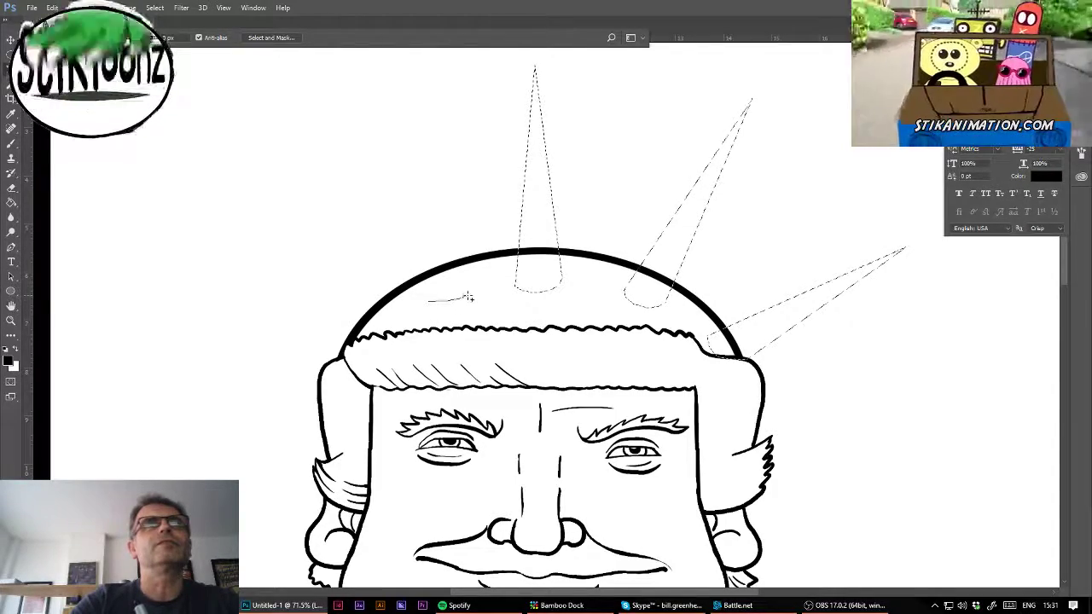
- Add two more pointed spikes to the selection, fanning out over the left side of the dome
left_click(351, 85)
left_click(475, 290)
left_click(431, 304)
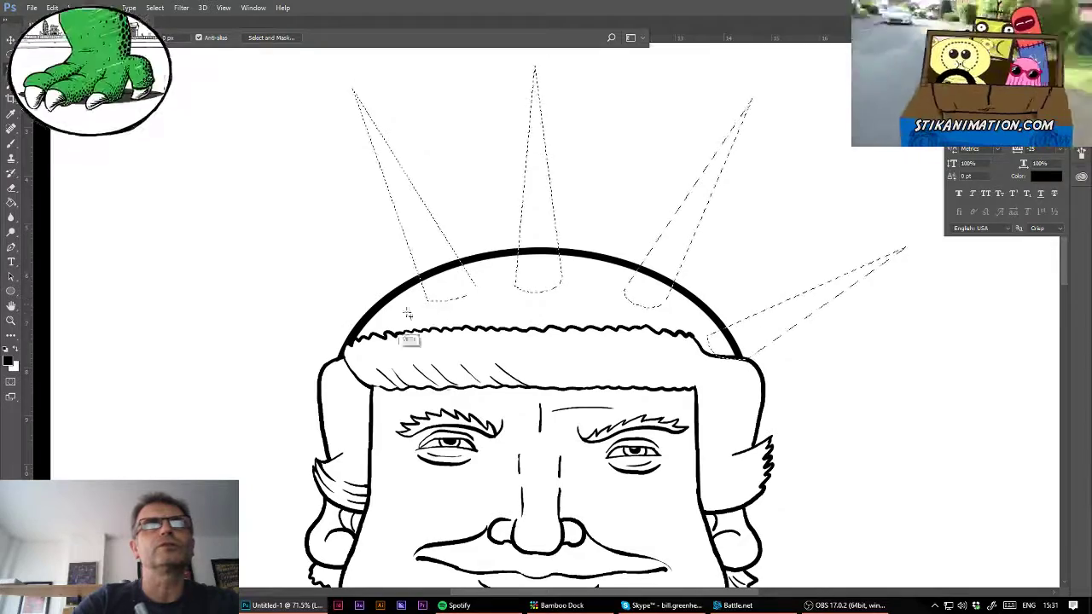
left_click(393, 320, "shift")
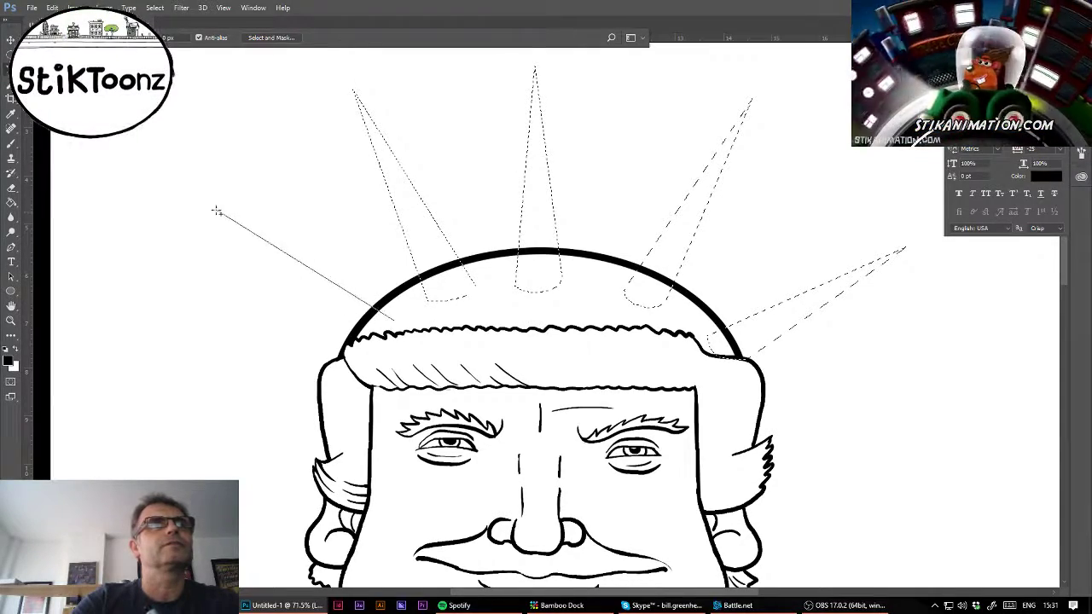
left_click(218, 206)
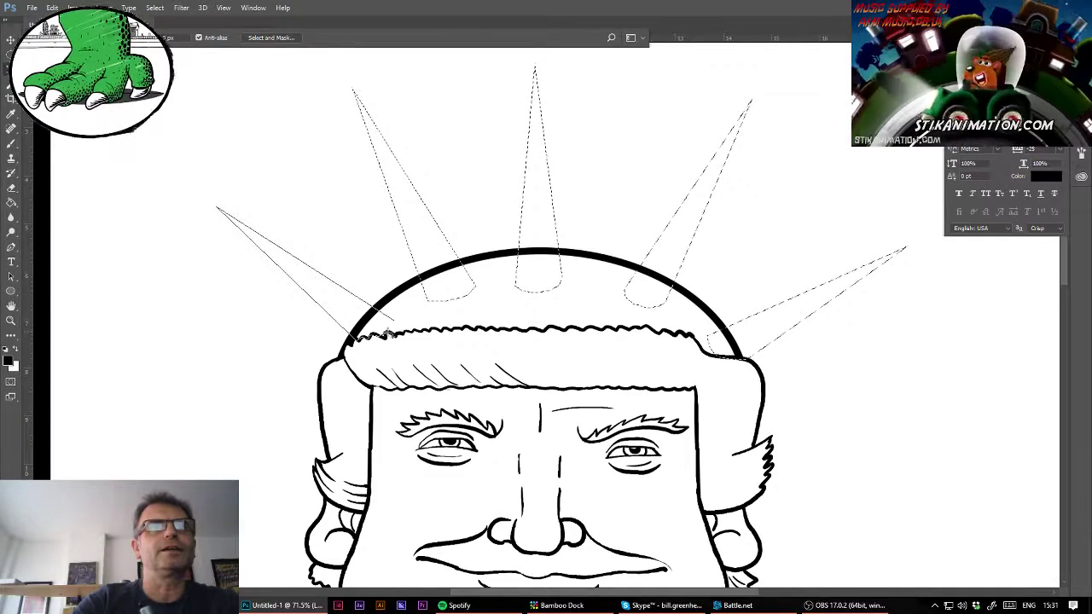
left_click(394, 321)
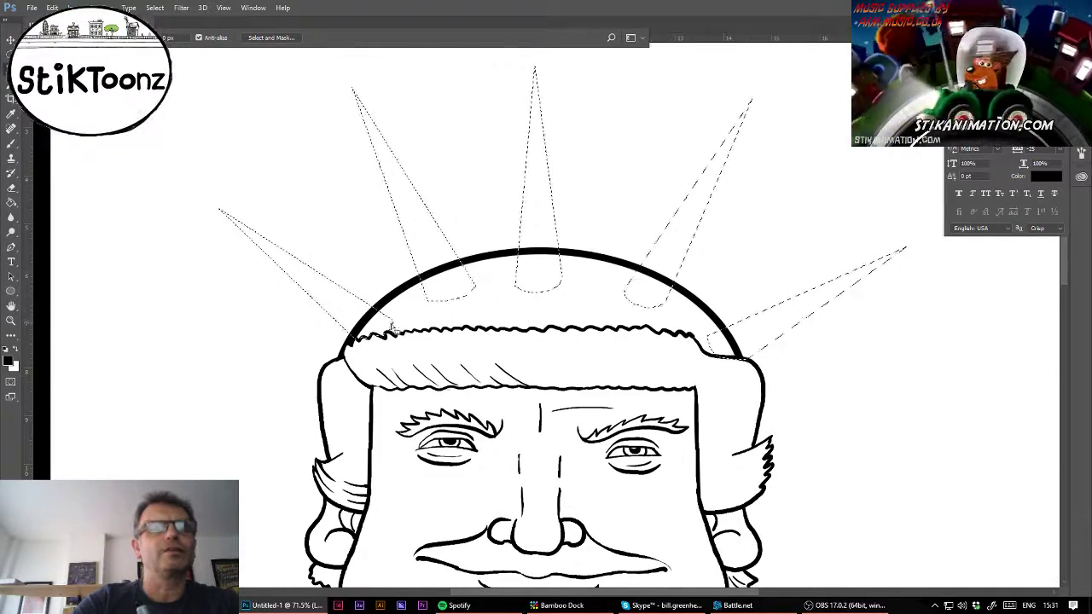
- Subtract a narrower inner spike from each of the two left spike selections, leaving only thin outlines selected
left_click(354, 331, "alt")
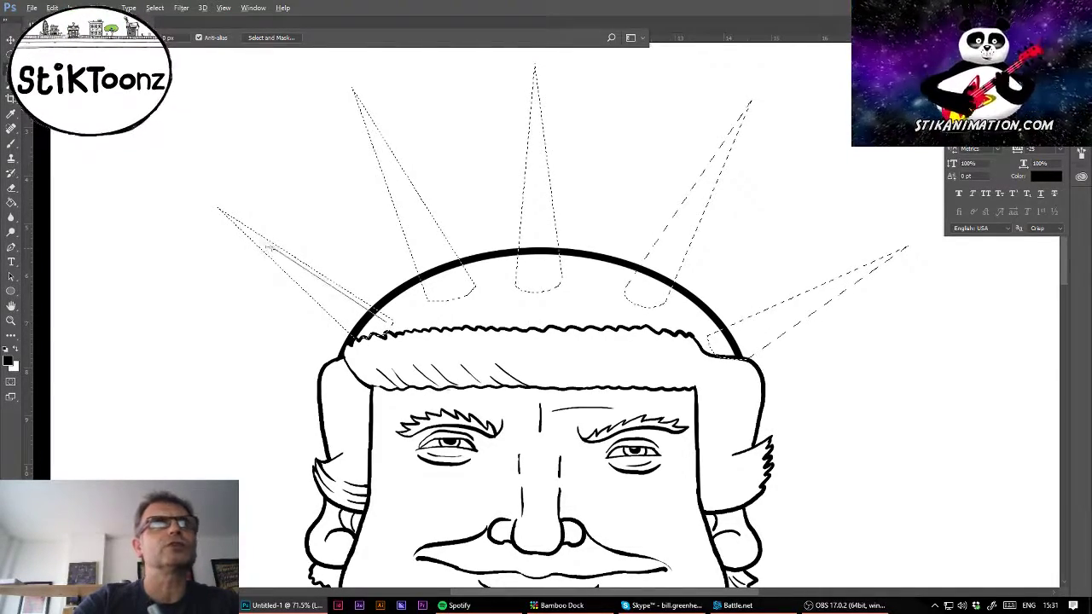
left_click(256, 237)
left_click(359, 335)
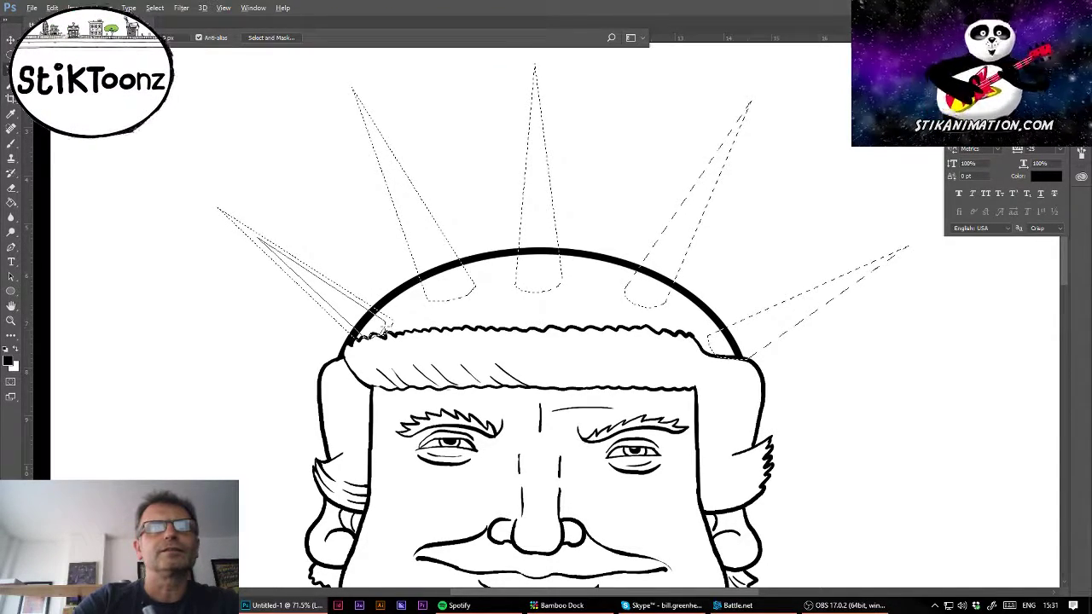
left_click(385, 329)
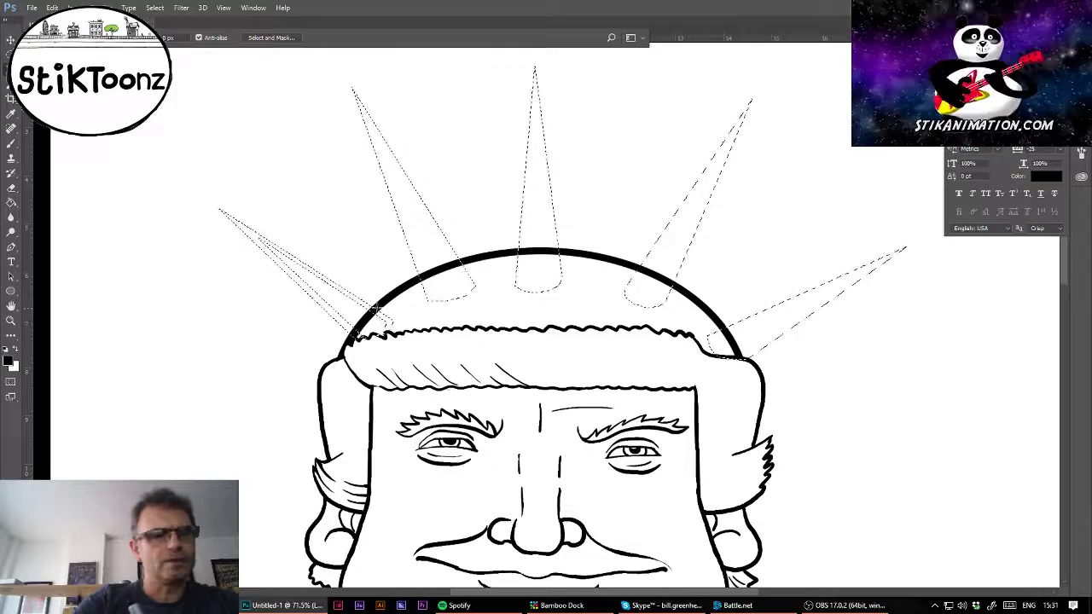
left_click(428, 298, "alt")
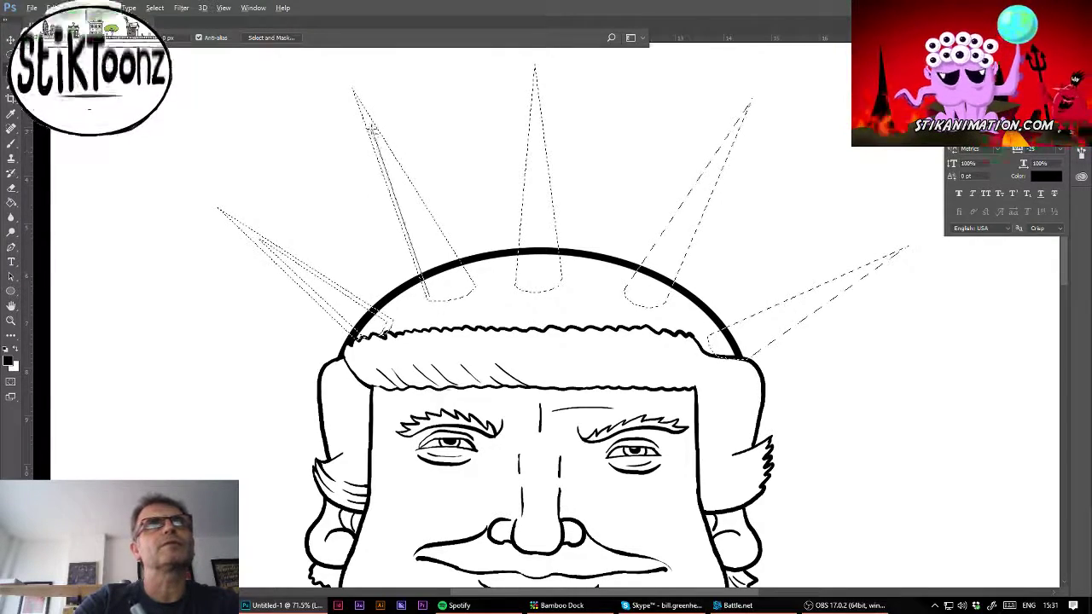
left_click(370, 128)
left_click(473, 286)
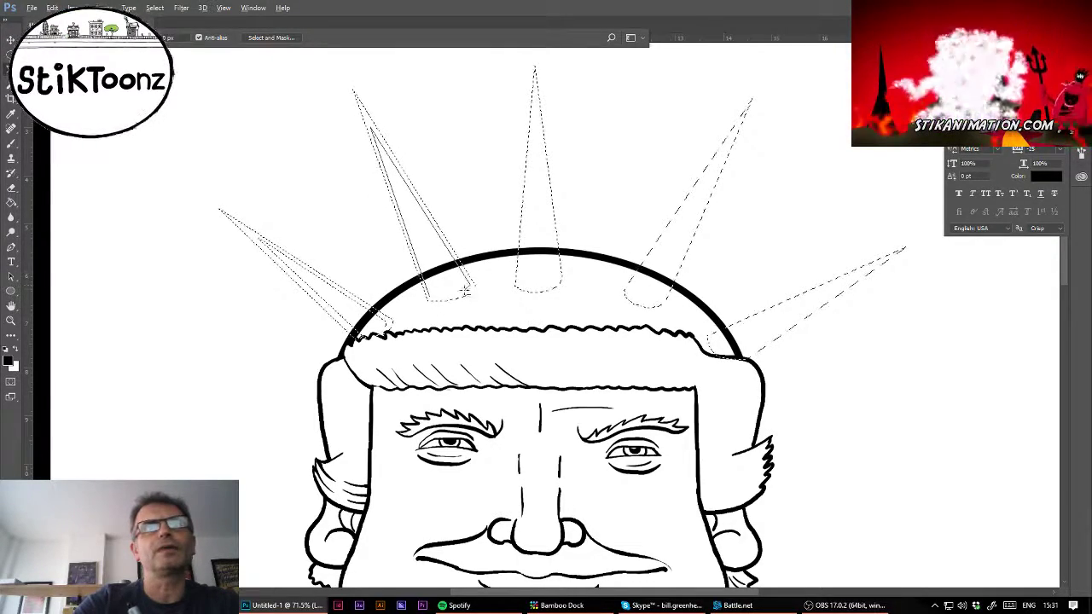
left_click(463, 295)
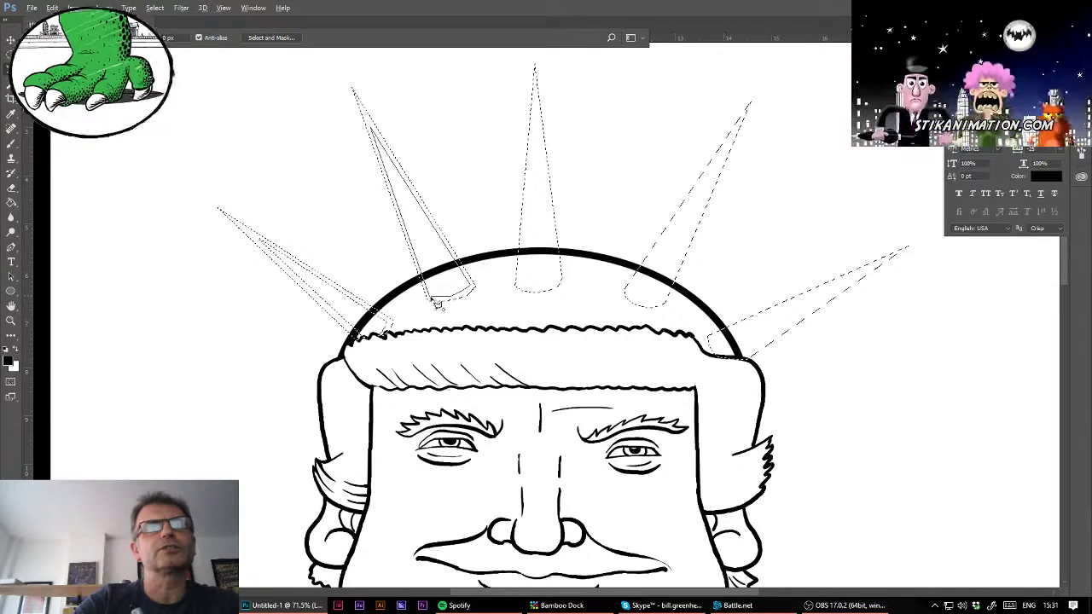
left_click(428, 299)
- Subtract narrower inner spikes from the centre and two right spike selections to leave thin outlines
left_click(519, 283, "alt")
left_click(535, 66)
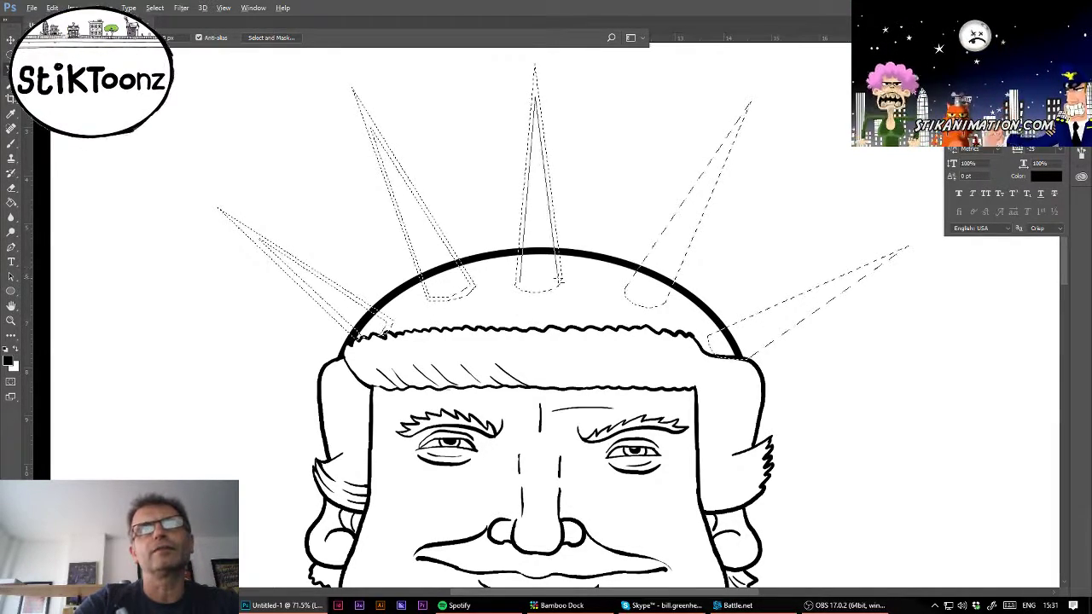
left_click(558, 278)
left_click(544, 288)
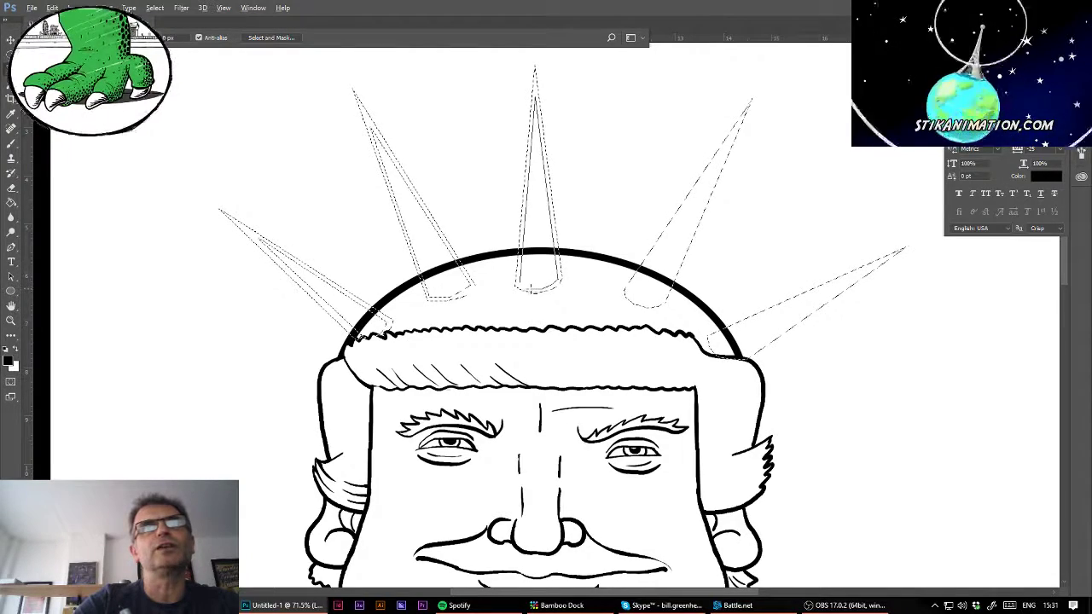
left_click(520, 283)
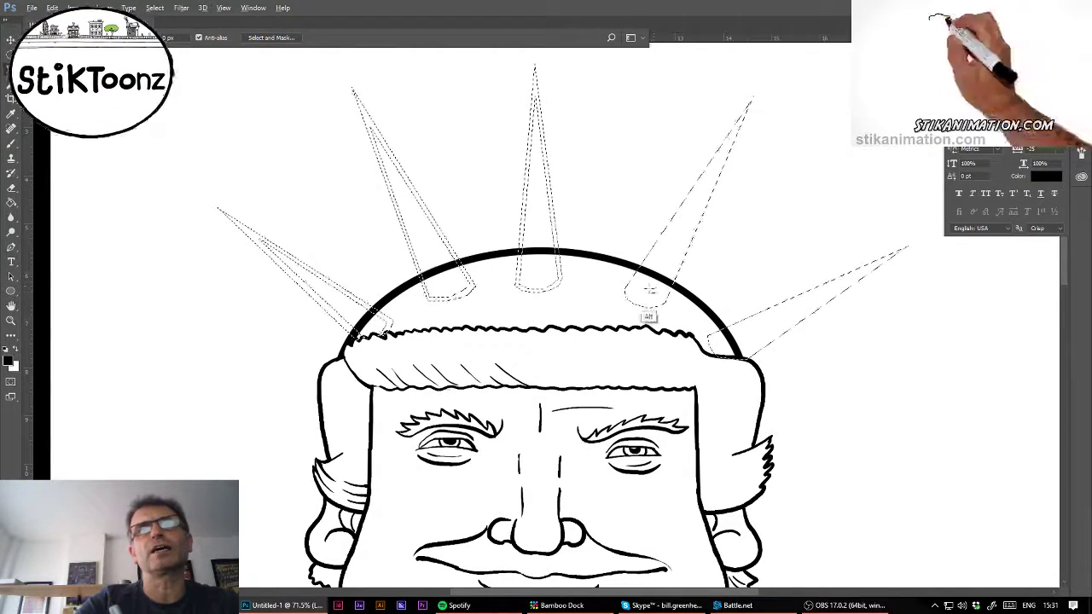
left_click(728, 147)
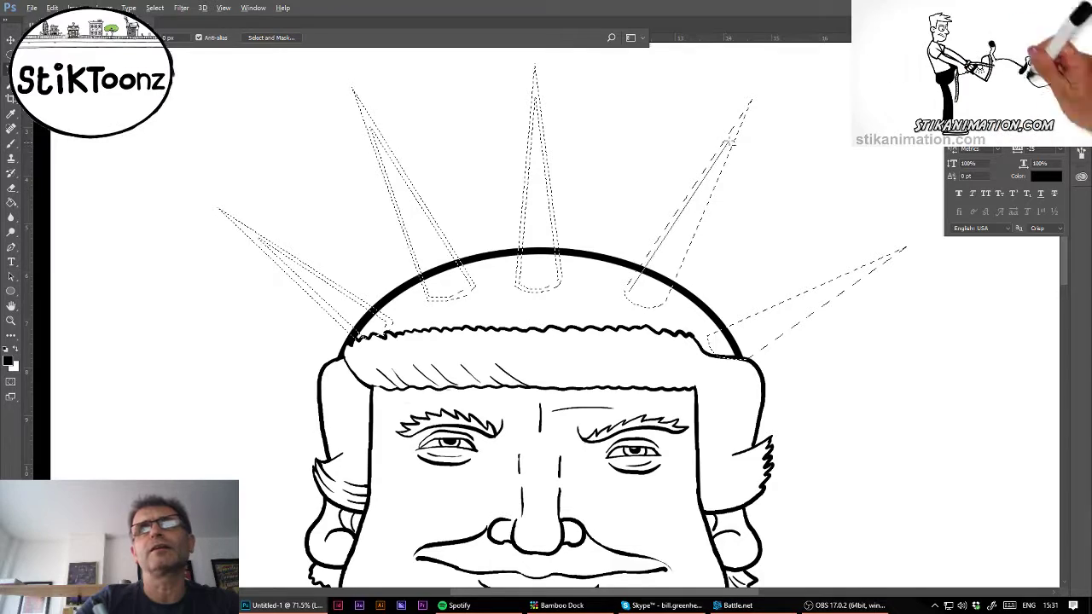
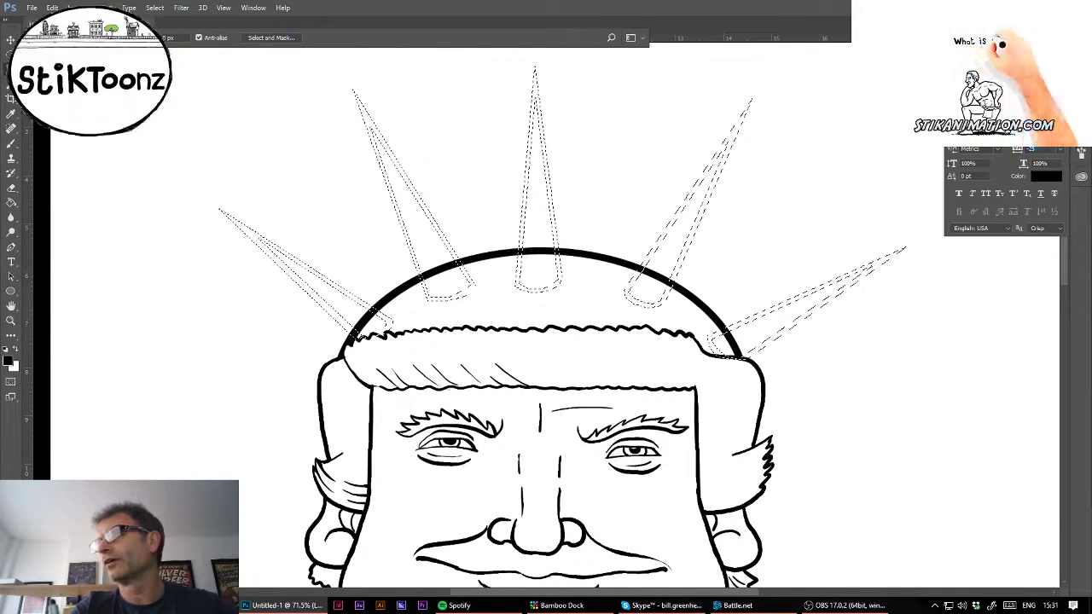
- Fill the five selected spike outlines with black at 100% opacity and deselect
left_click(11, 203)
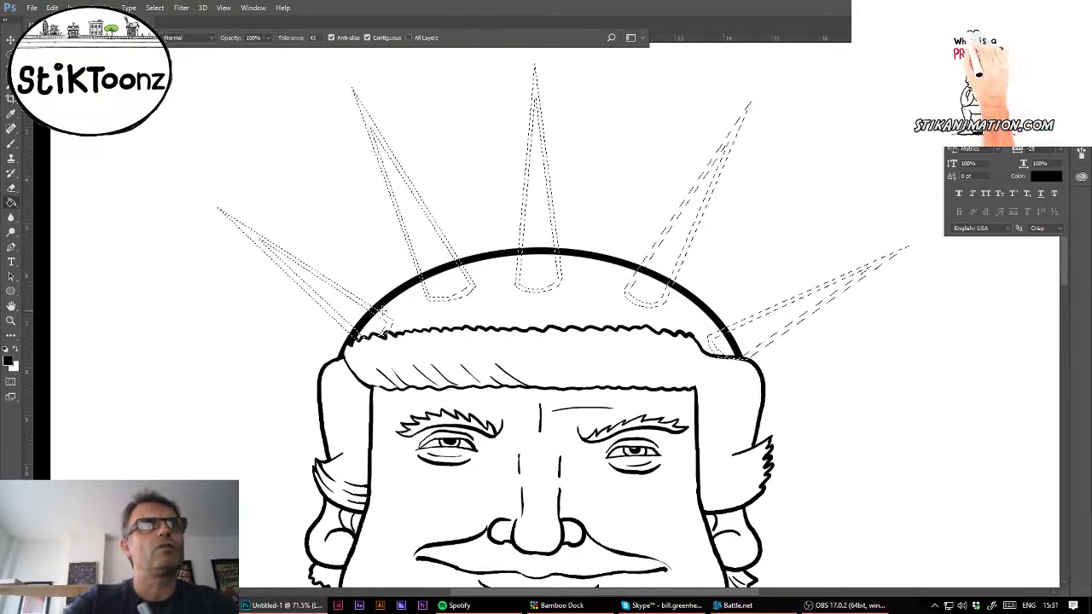
left_click(356, 306)
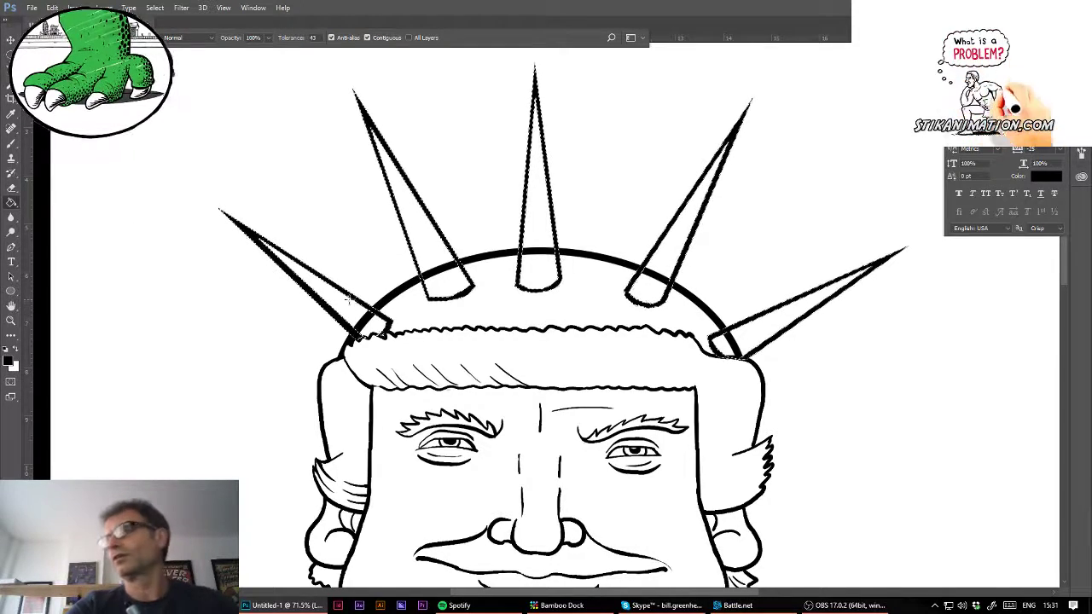
key("ctrl+d")
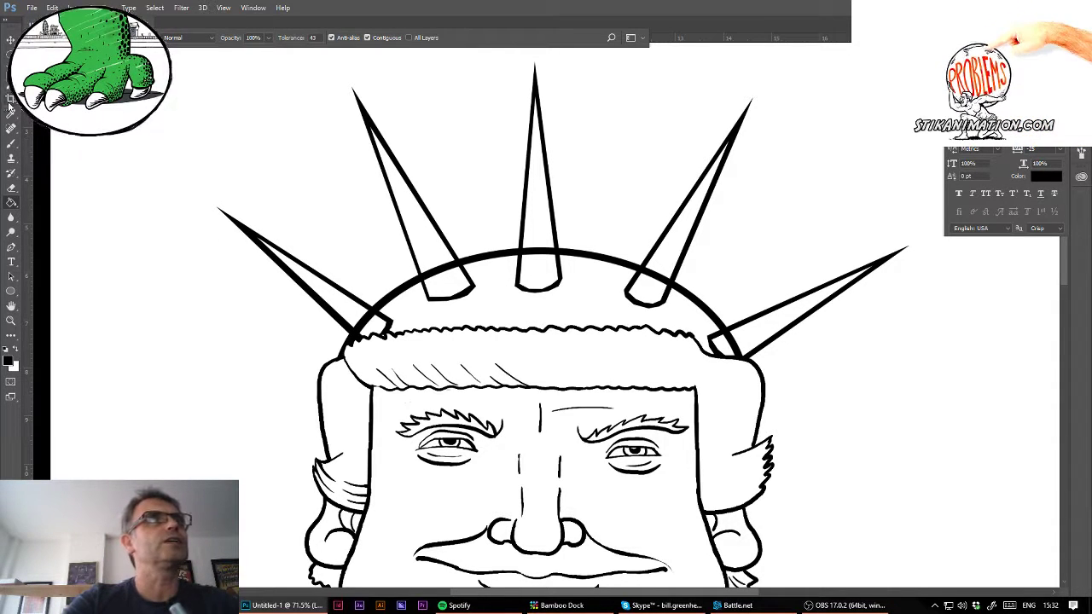
- Erase the parts of the dome line that cross the inside of the five crown spikes
left_click(11, 188)
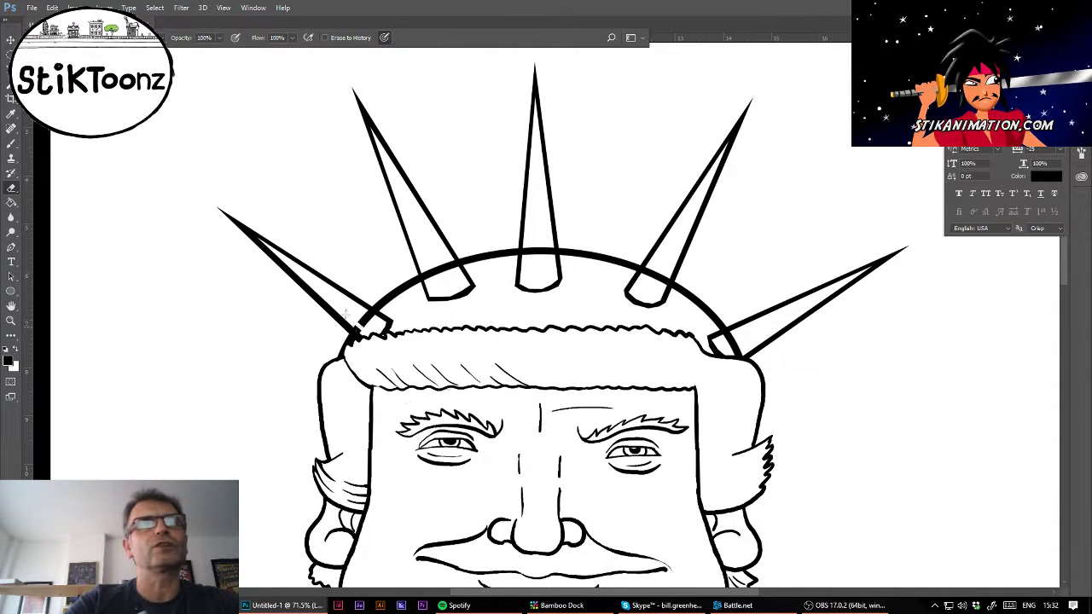
left_click_drag(346, 314, 362, 330)
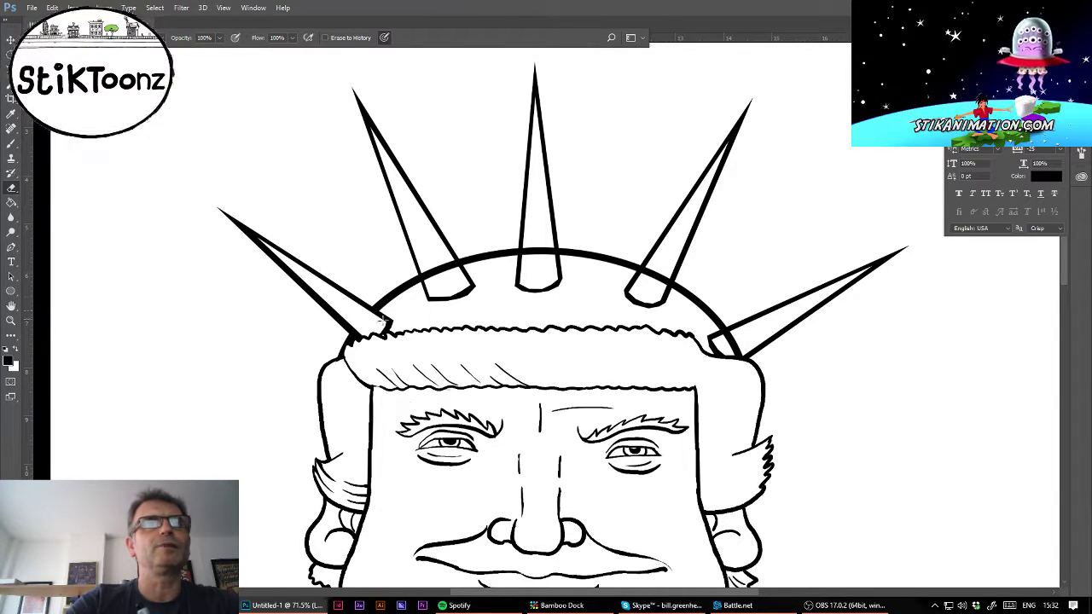
left_click_drag(429, 274, 456, 262)
mouse_move(518, 245)
left_mouse_down()
mouse_move(527, 251)
mouse_move(526, 242)
left_mouse_up()
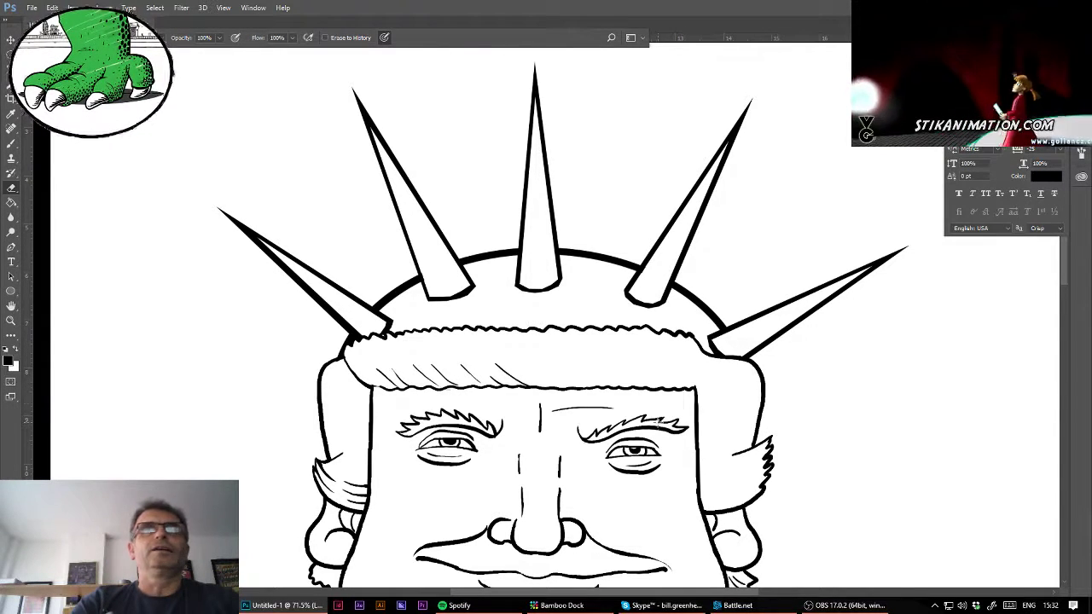
- Lasso two short horizontal spikes, one projecting outward from the hair on each side of the head
scroll(554, 342, "up", 1)
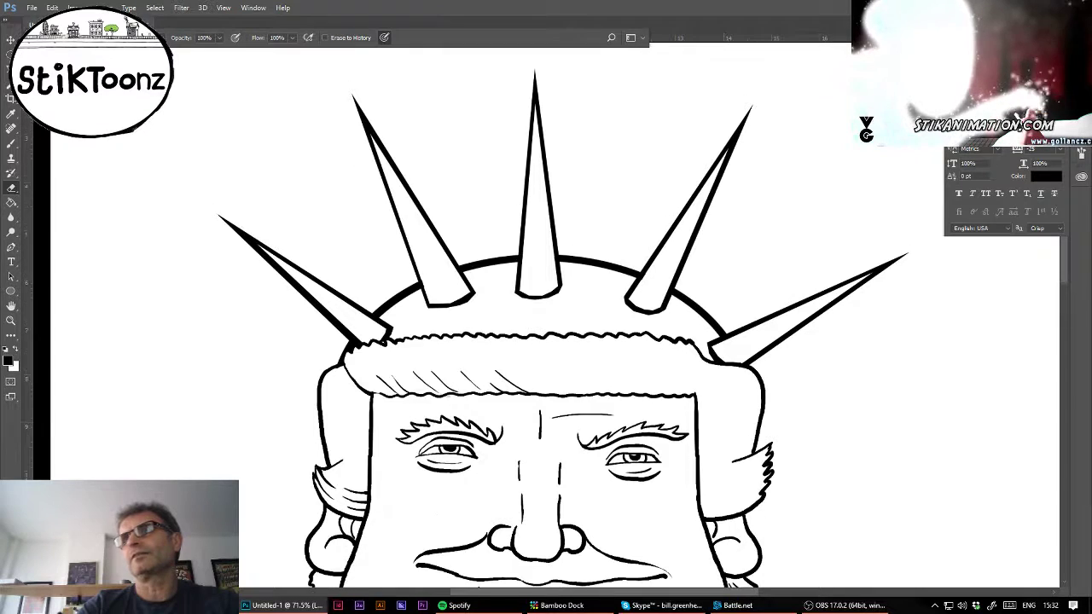
scroll(554, 341, "down", 3)
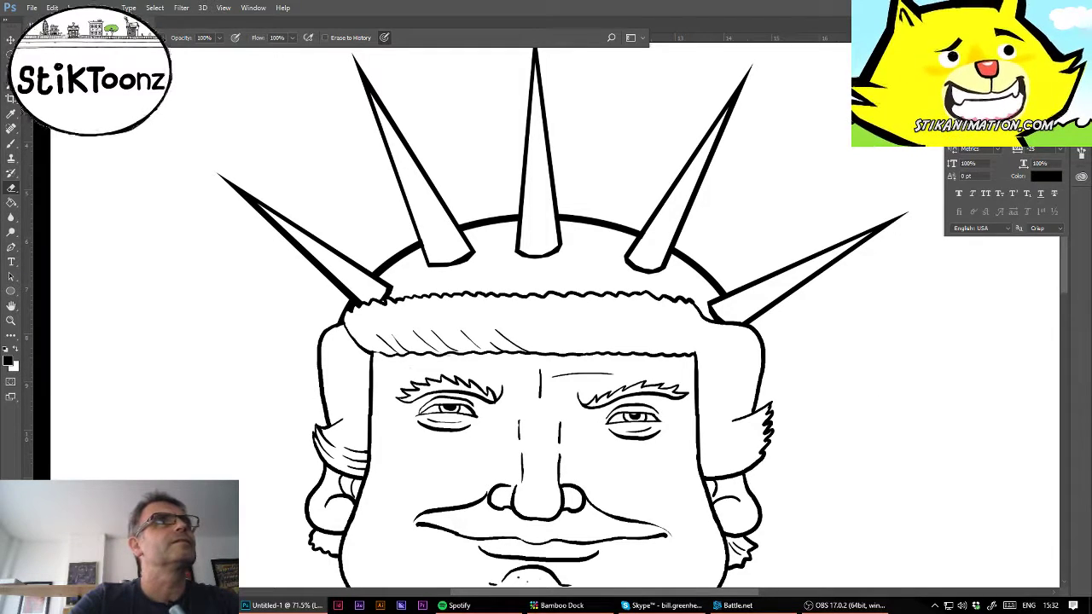
key("l")
left_click(322, 336)
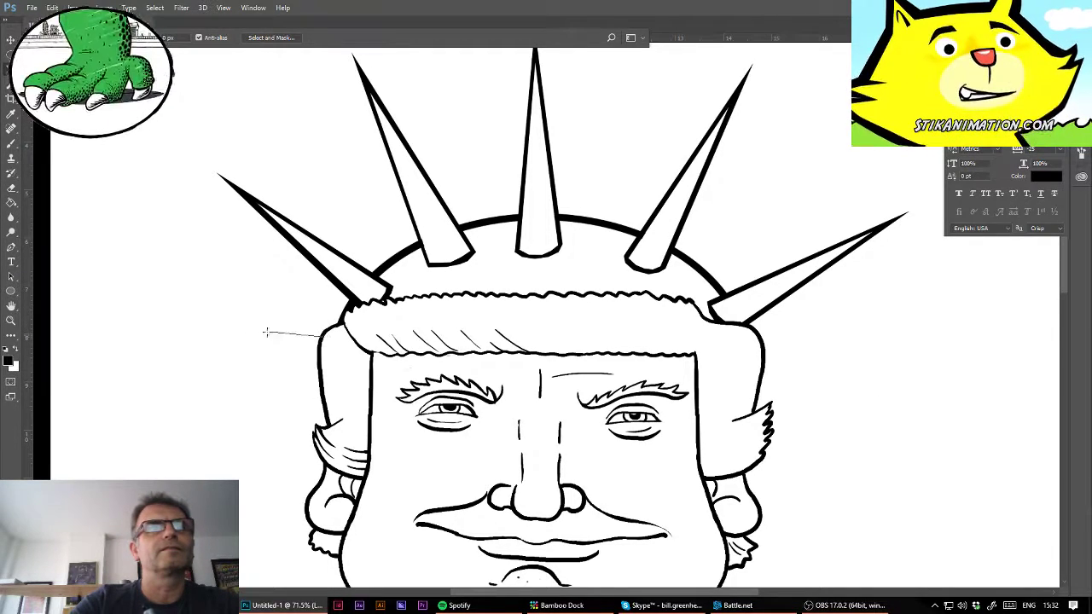
left_click(215, 335)
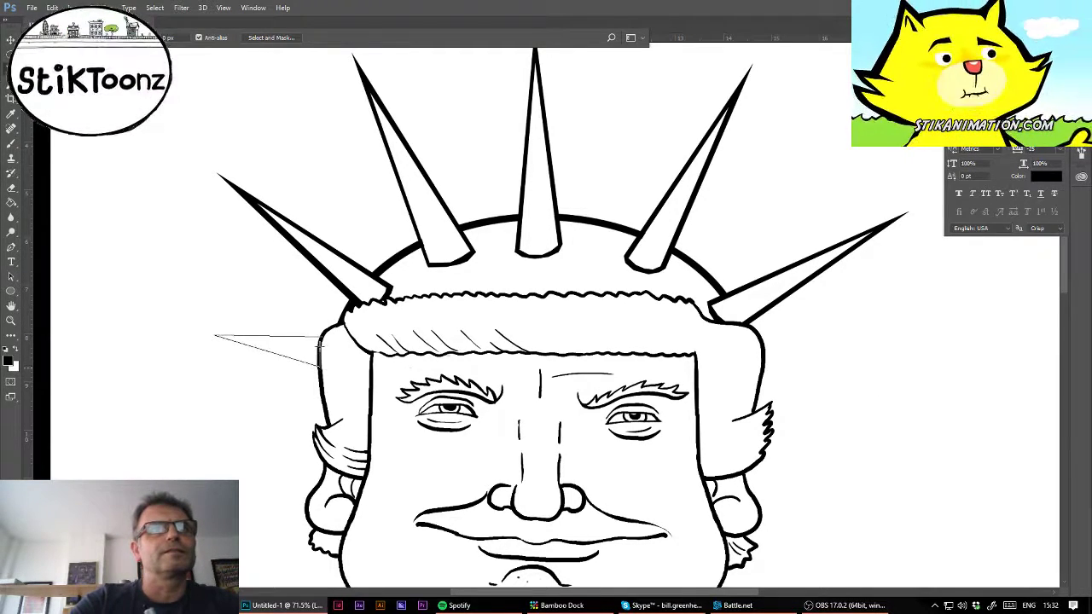
left_click(322, 337)
left_click(765, 367, "shift")
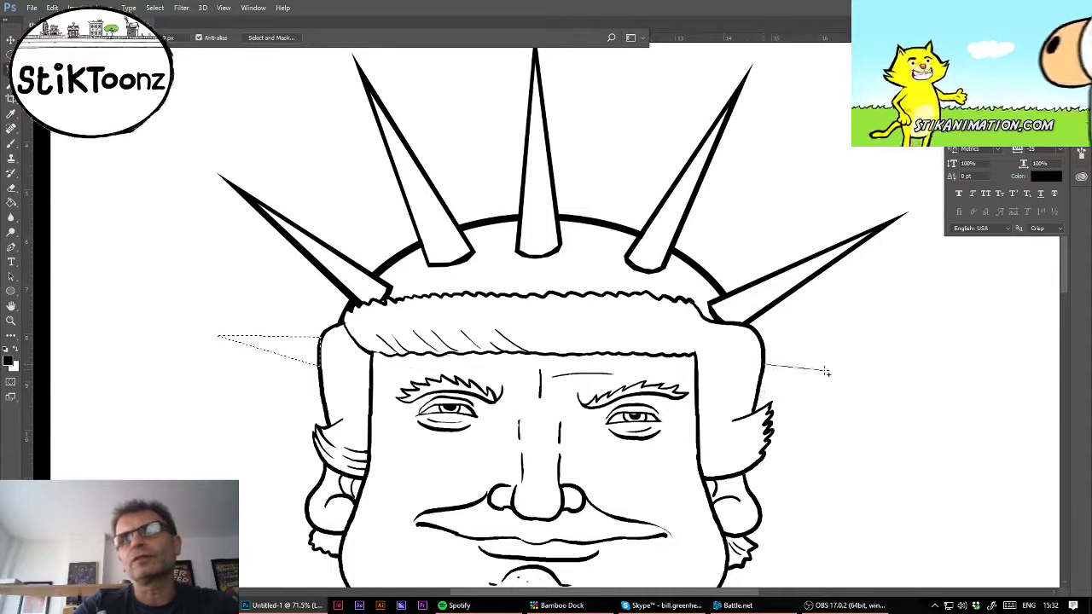
left_click(868, 374)
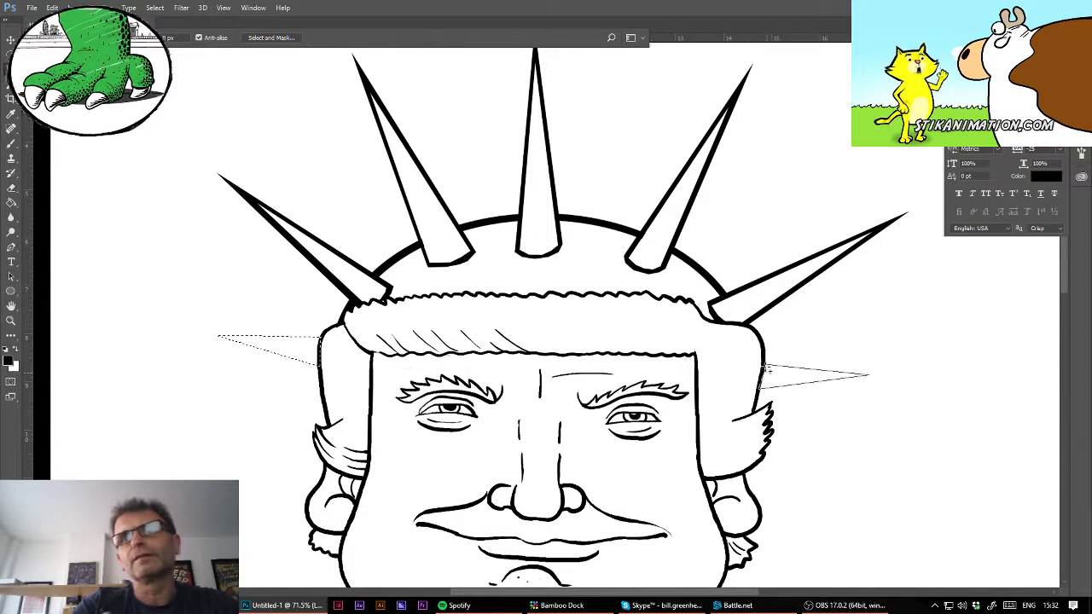
left_click(767, 369)
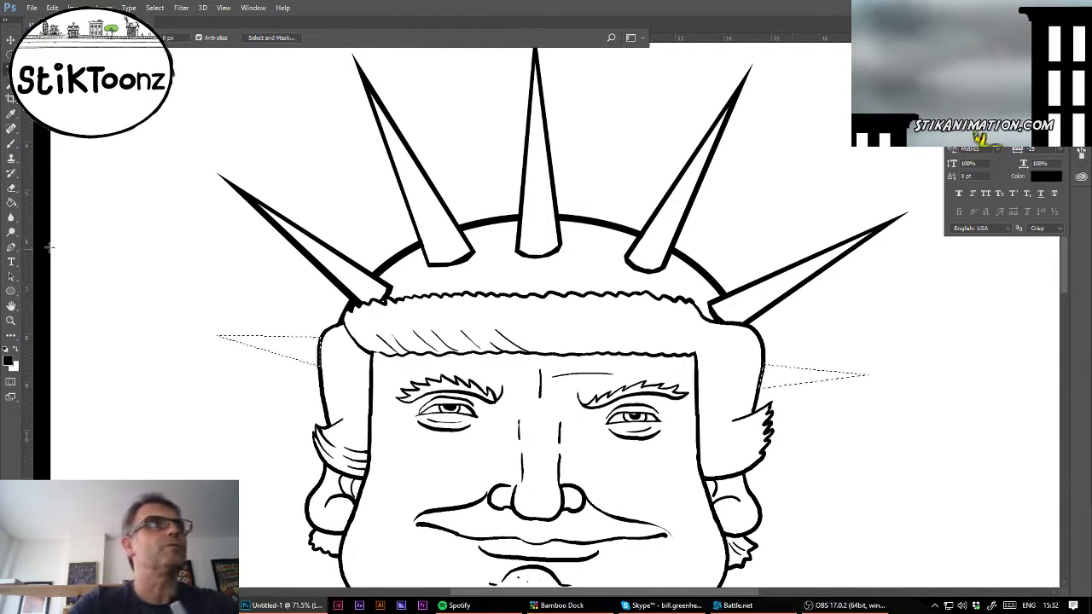
- Fill the two side spike selections with solid black and deselect
key("g")
key("alt+BackSpace")
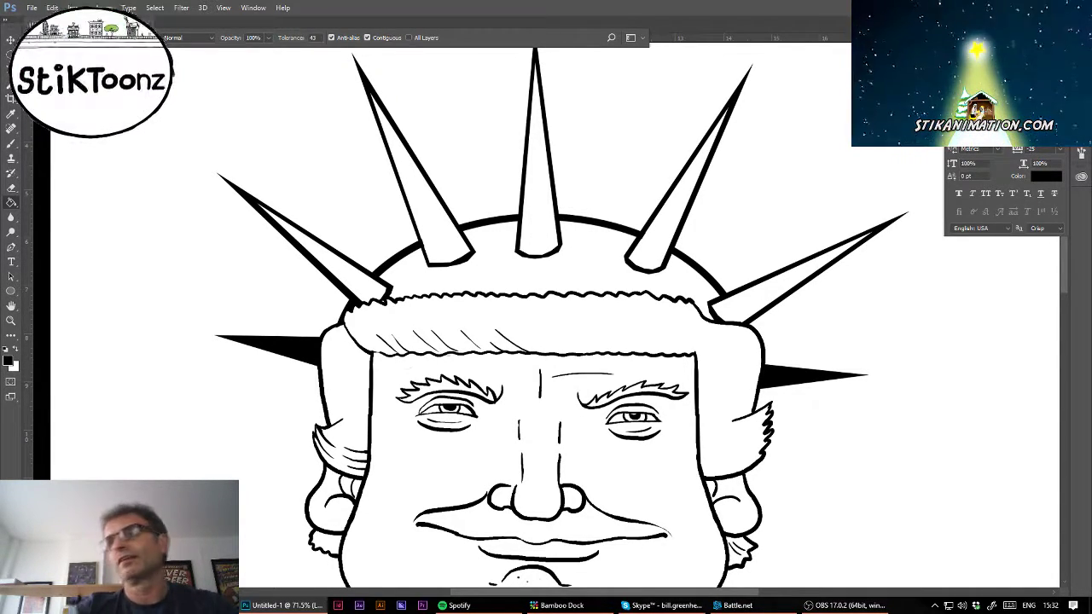
left_click(11, 321)
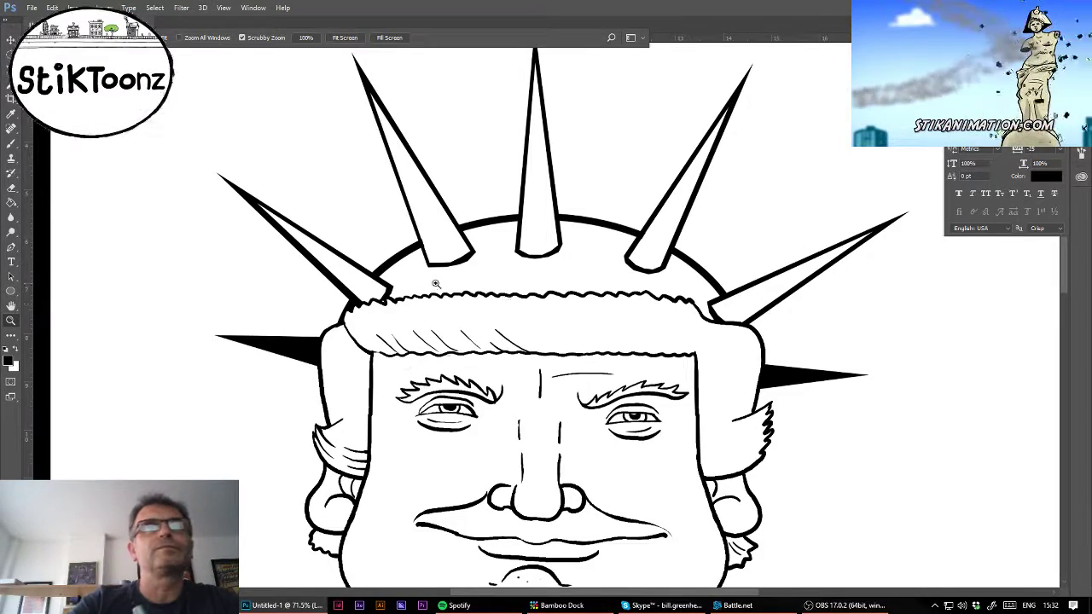
- Brush a short thick black bar at the left end of the hair's upper edge and three taller bars below the central spike
left_click_drag(434, 282, 485, 303)
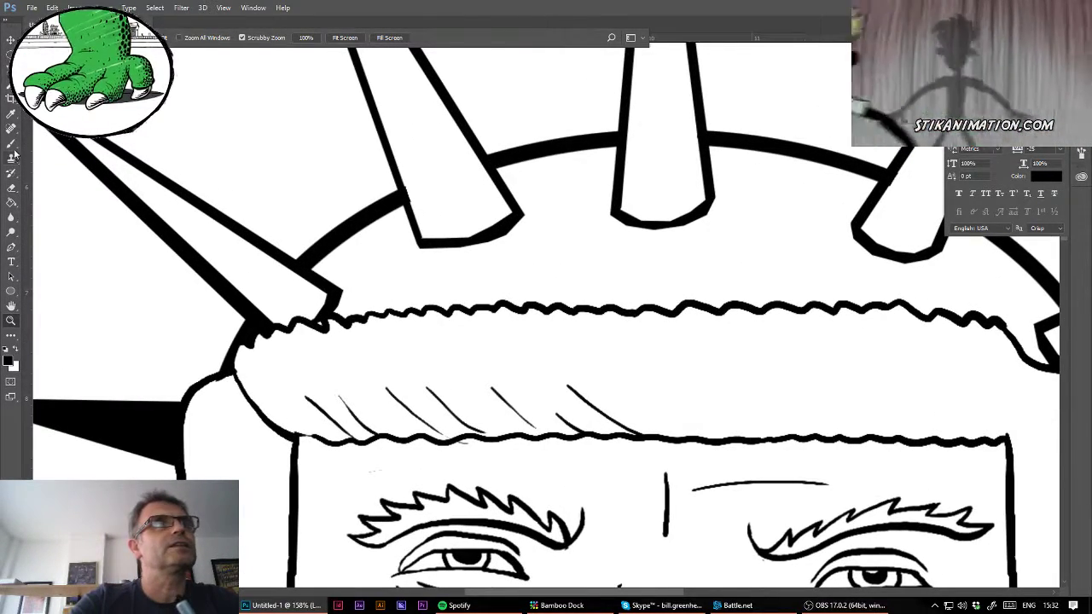
left_click(11, 143)
mouse_move(373, 314)
left_mouse_down()
mouse_move(364, 285)
mouse_move(379, 310)
left_mouse_up()
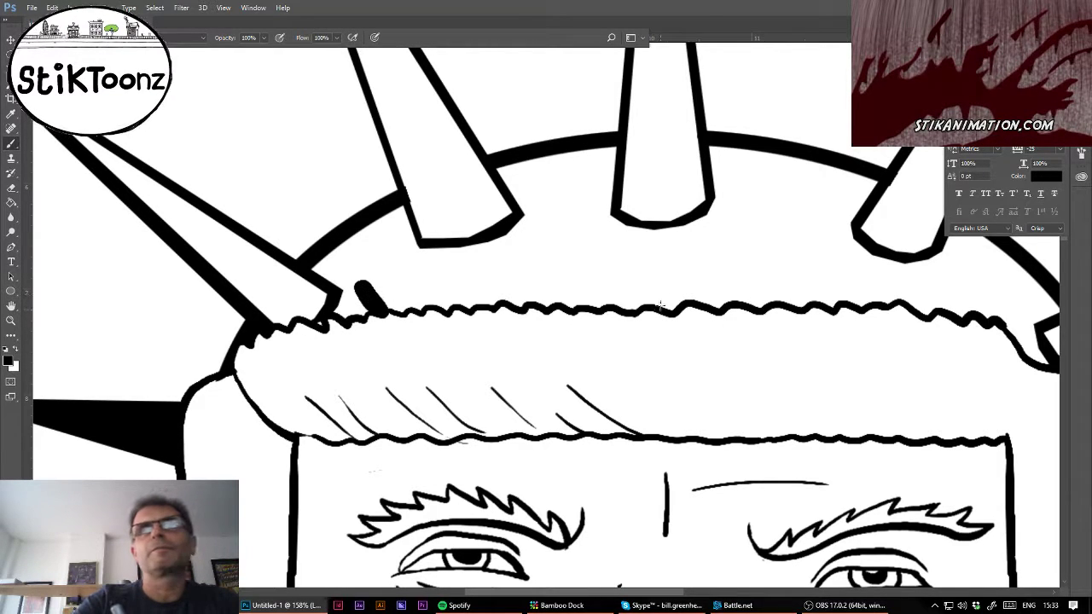
mouse_move(655, 309)
left_mouse_down()
mouse_move(660, 245)
mouse_move(662, 301)
mouse_move(659, 252)
mouse_move(659, 299)
mouse_move(653, 254)
mouse_move(653, 270)
mouse_move(622, 283)
mouse_move(616, 250)
mouse_move(600, 245)
mouse_move(608, 297)
left_mouse_up()
key("ctrl+z")
left_click_drag(605, 253, 612, 287)
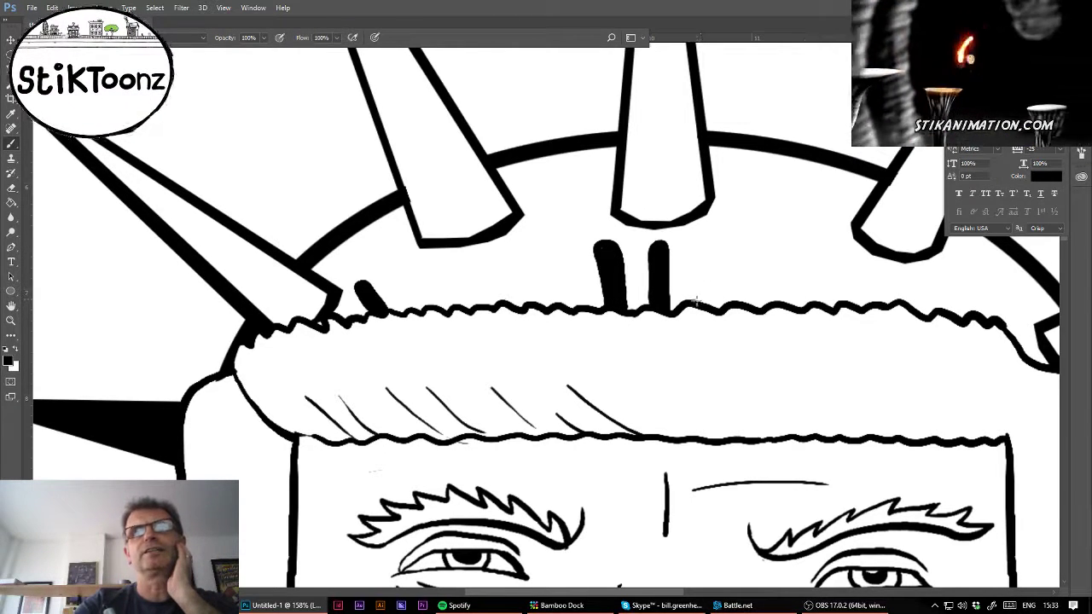
mouse_move(696, 284)
left_mouse_down()
mouse_move(712, 243)
mouse_move(703, 308)
left_mouse_up()
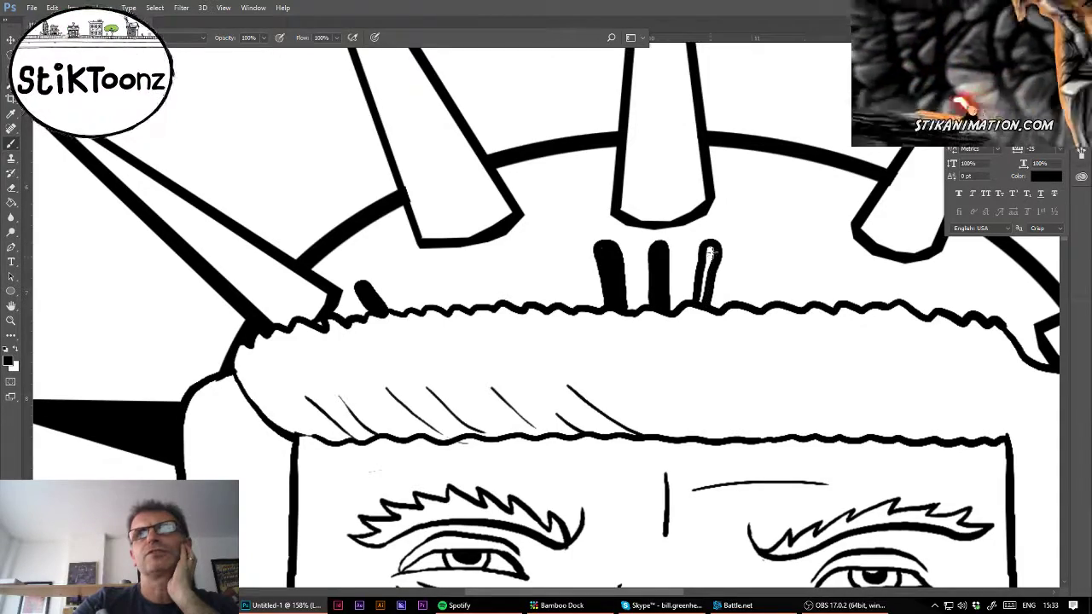
mouse_move(705, 266)
left_mouse_down()
mouse_move(709, 247)
mouse_move(701, 306)
mouse_move(714, 260)
left_mouse_up()
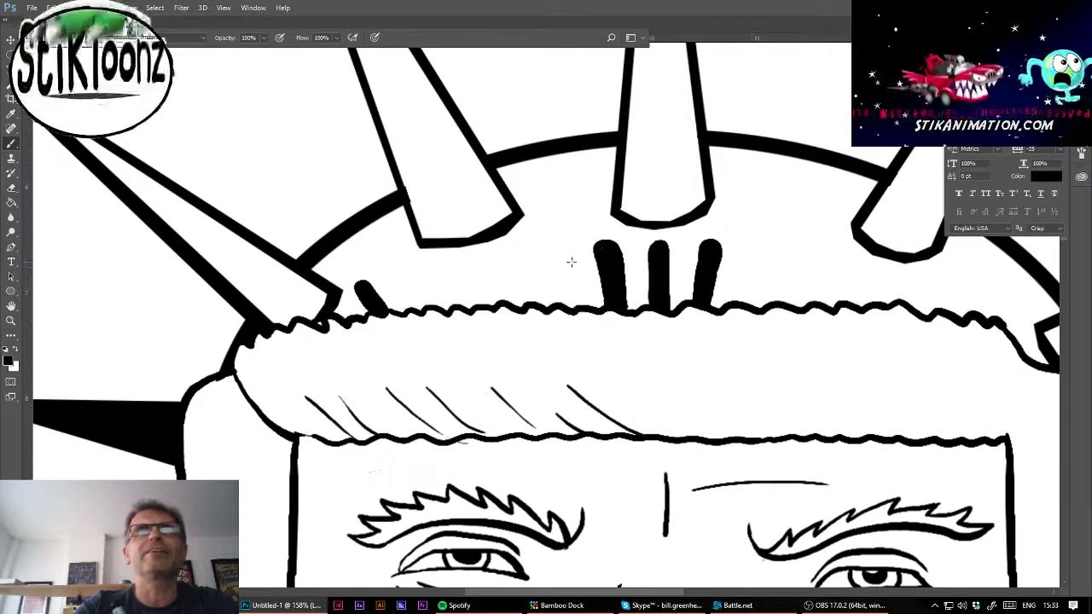
- Brush five more solid black upright bars along the hair's upper edge, shrinking in height toward the left end
mouse_move(568, 254)
left_mouse_down()
mouse_move(578, 305)
mouse_move(568, 255)
mouse_move(554, 256)
mouse_move(571, 306)
mouse_move(562, 266)
left_mouse_up()
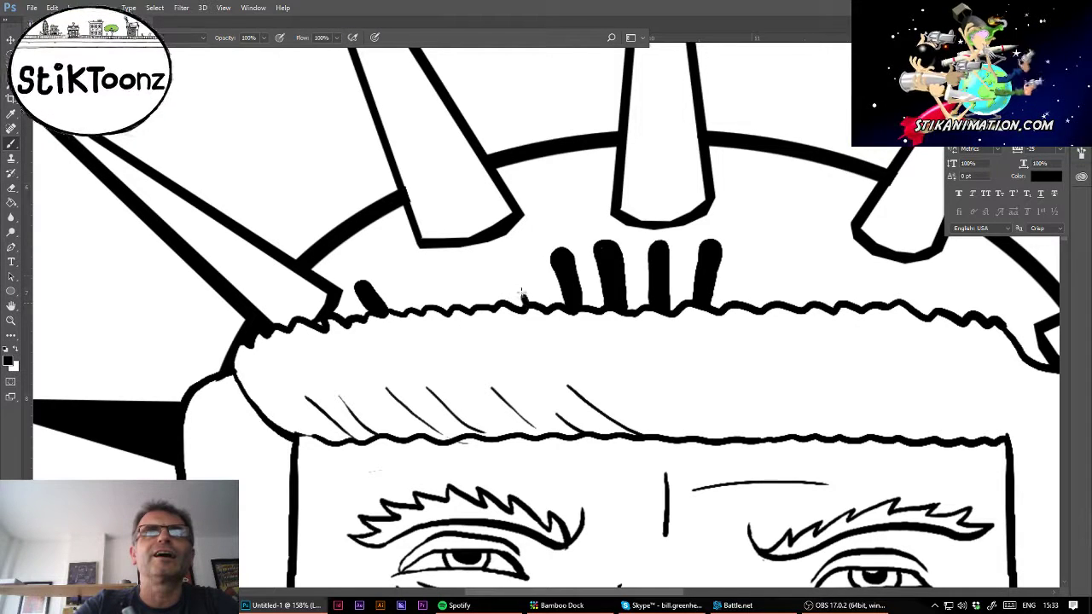
mouse_move(520, 295)
left_mouse_down()
mouse_move(512, 266)
mouse_move(523, 261)
mouse_move(539, 305)
mouse_move(517, 272)
mouse_move(529, 299)
mouse_move(493, 278)
mouse_move(493, 307)
mouse_move(486, 270)
mouse_move(495, 295)
left_mouse_up()
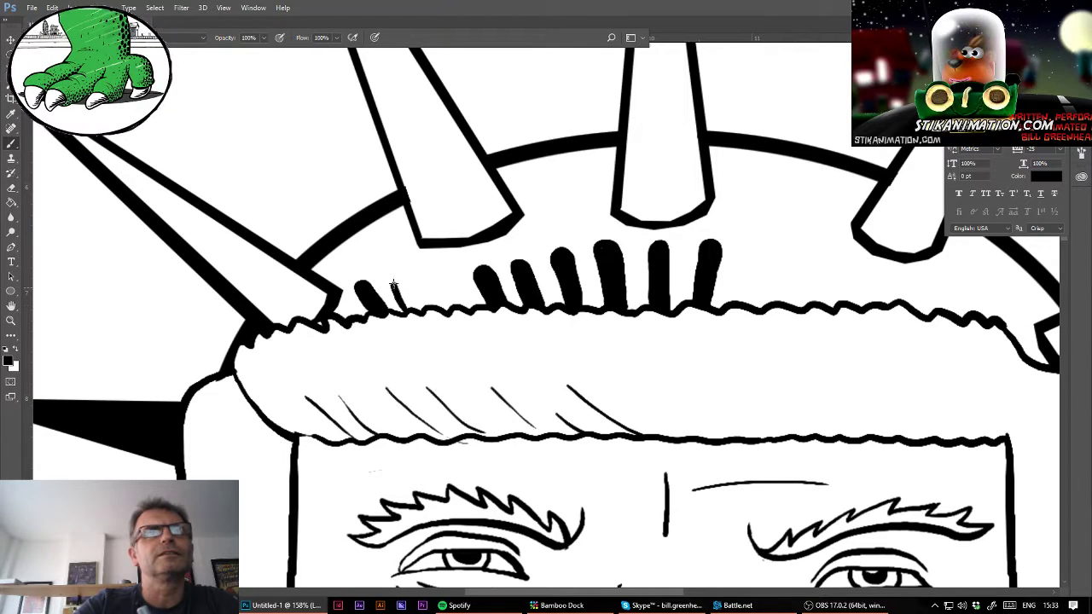
mouse_move(398, 278)
left_mouse_down()
mouse_move(412, 308)
mouse_move(398, 283)
mouse_move(415, 308)
mouse_move(436, 302)
mouse_move(430, 277)
mouse_move(454, 307)
mouse_move(438, 284)
left_mouse_up()
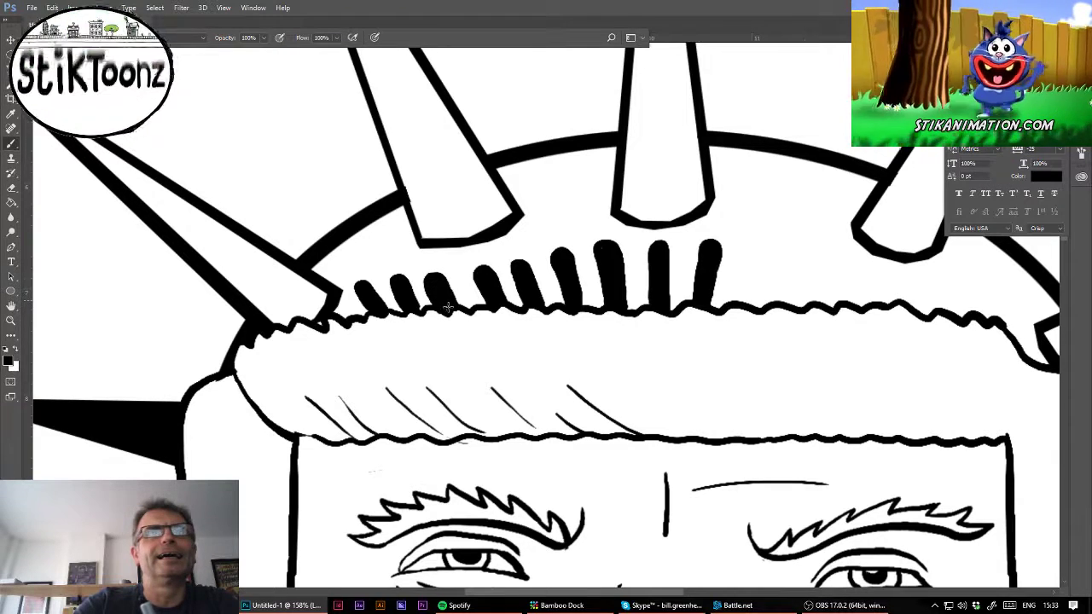
- Lasso the two leftmost bars one after the other and shift each slightly down and to the right
key("l")
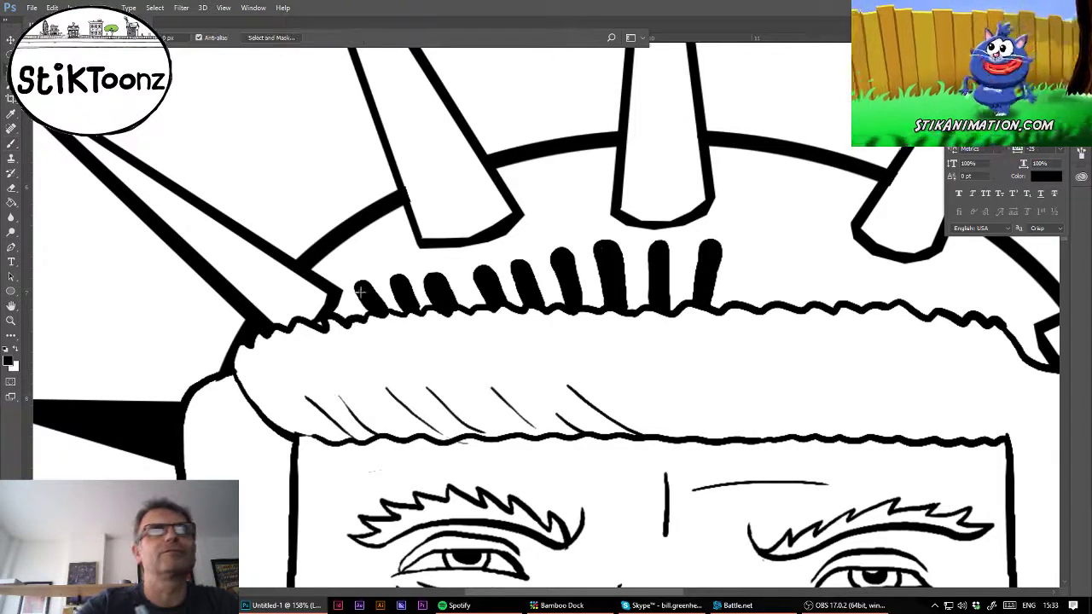
mouse_move(354, 271)
left_mouse_down()
mouse_move(350, 321)
mouse_move(390, 338)
left_mouse_up()
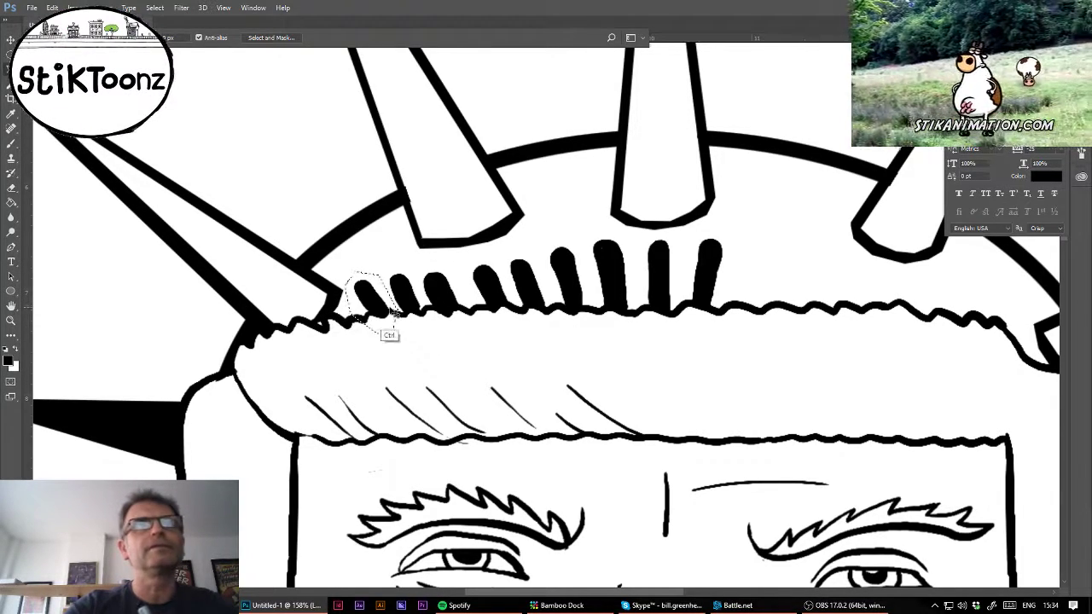
mouse_move(395, 314)
left_mouse_down()
mouse_move(429, 318)
mouse_move(407, 268)
mouse_move(376, 278)
mouse_move(417, 307)
left_mouse_up()
left_click(376, 278)
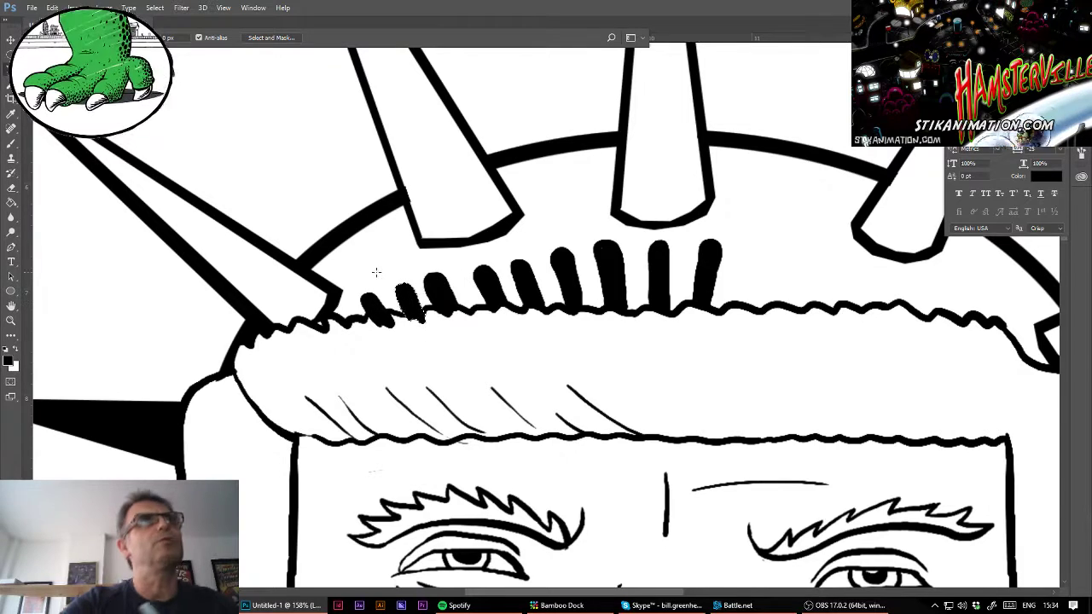
- Rotate the second bar from the left by about -9 degrees with Free Transform and deselect it
left_click(53, 7)
left_click(106, 240)
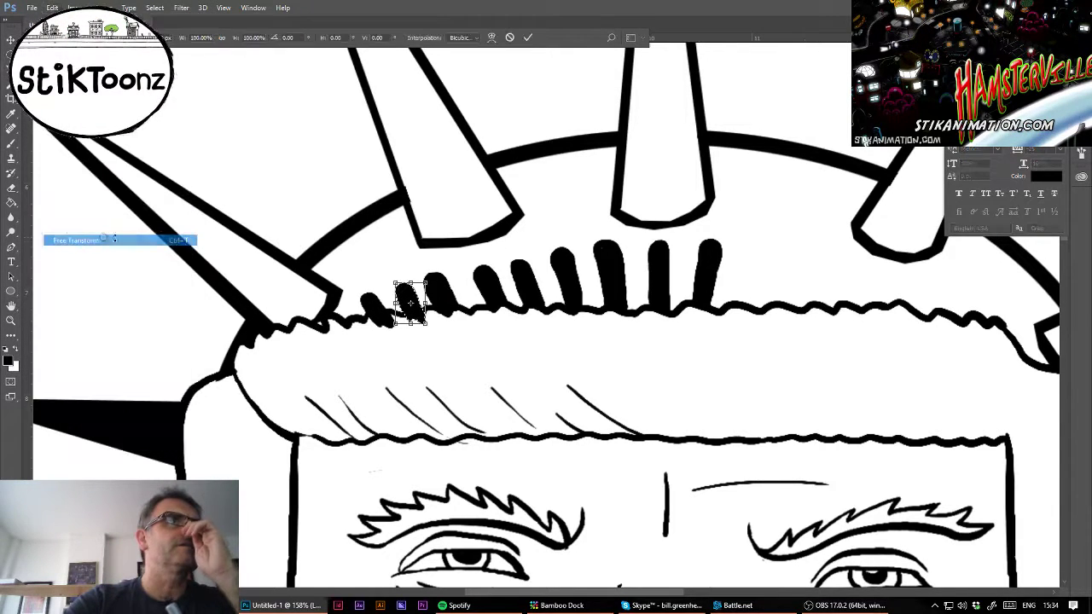
left_click_drag(415, 241, 401, 241)
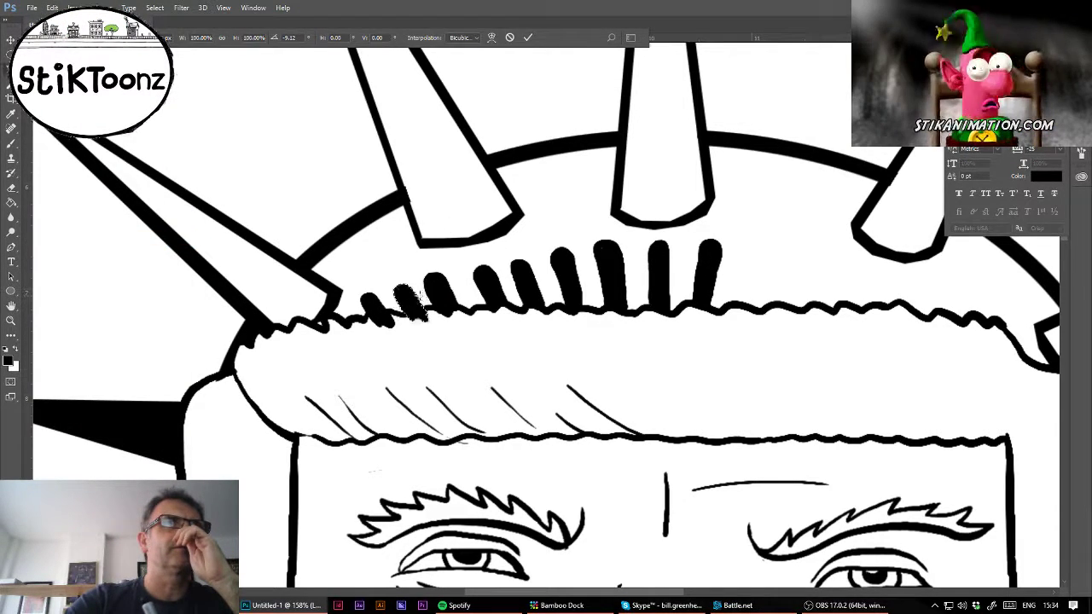
key("Return")
key("ctrl+d")
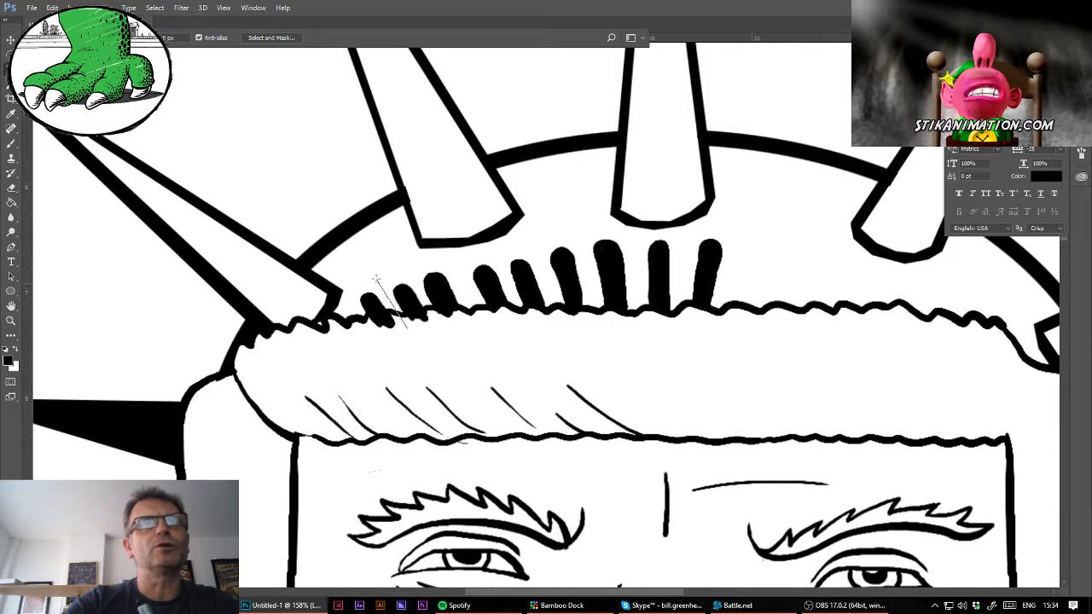
- Lower the leftmost bar further and erase the bar ends that stick out below the wavy hair line
mouse_move(375, 278)
left_mouse_down()
mouse_move(345, 320)
mouse_move(410, 345)
mouse_move(408, 330)
mouse_move(387, 331)
left_mouse_up()
key("ctrl+d")
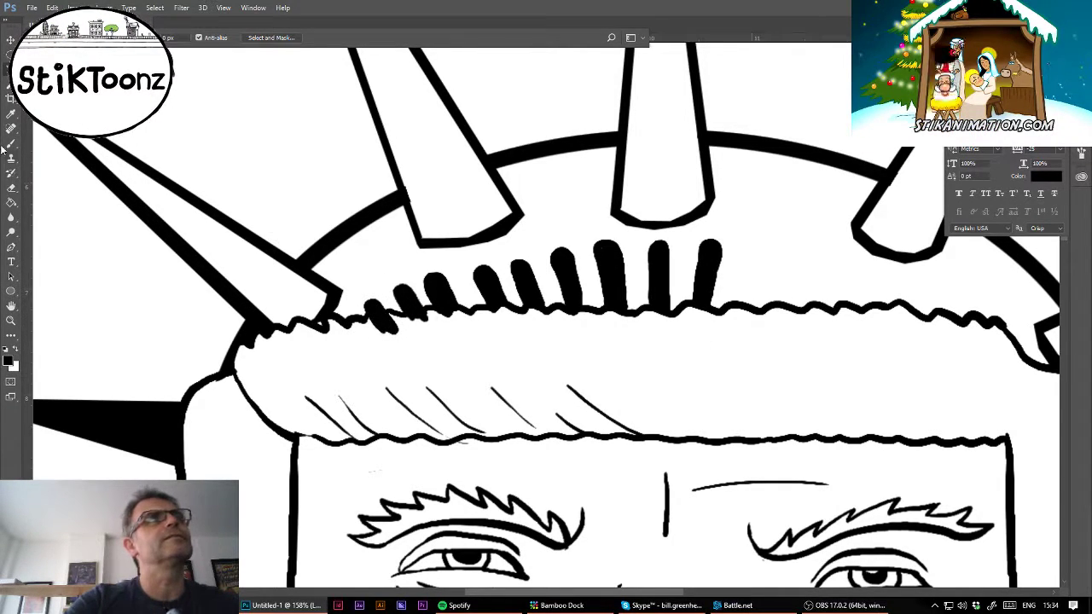
left_click(12, 186)
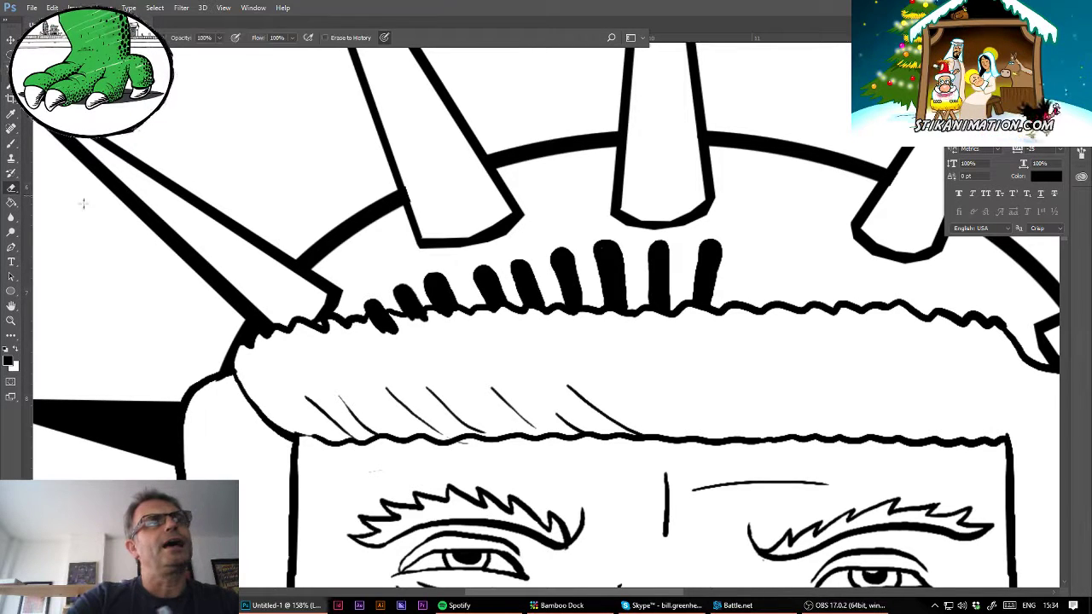
mouse_move(405, 336)
left_mouse_down()
mouse_move(373, 318)
mouse_move(393, 322)
left_mouse_up()
key("ctrl+z")
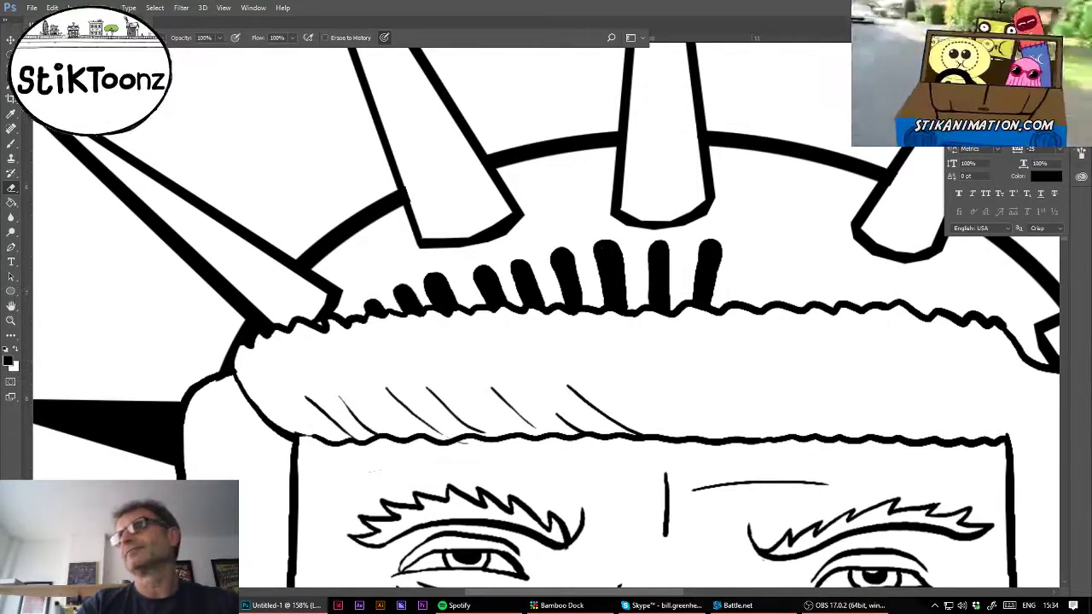
- Lasso the seven bars to the left of the bar centred under the middle spike
mouse_move(406, 225)
left_mouse_down()
mouse_move(285, 269)
mouse_move(301, 270)
left_mouse_up()
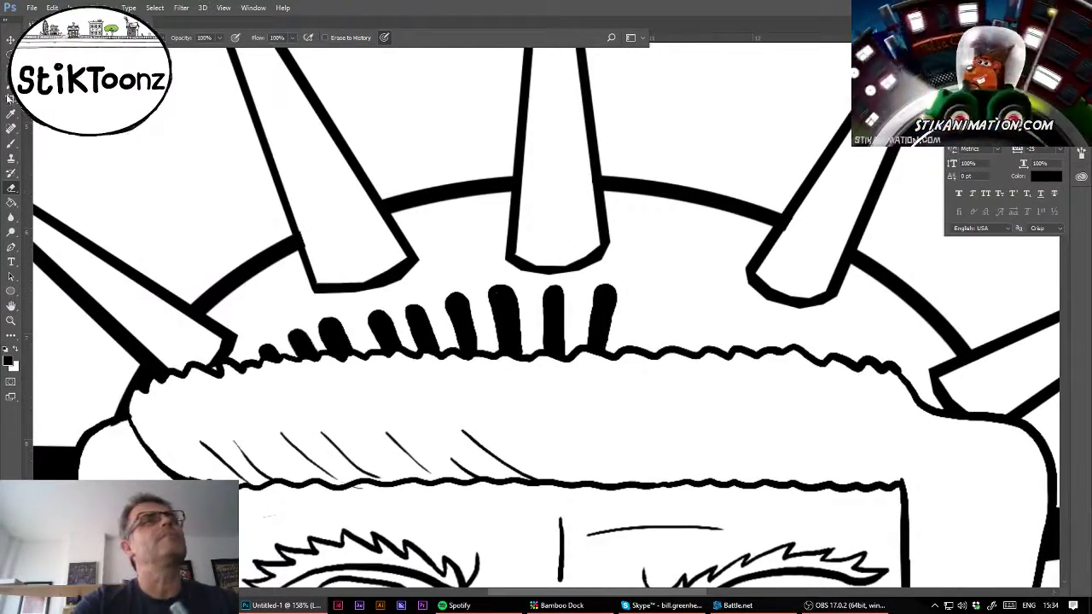
left_click(10, 54)
left_click(529, 274)
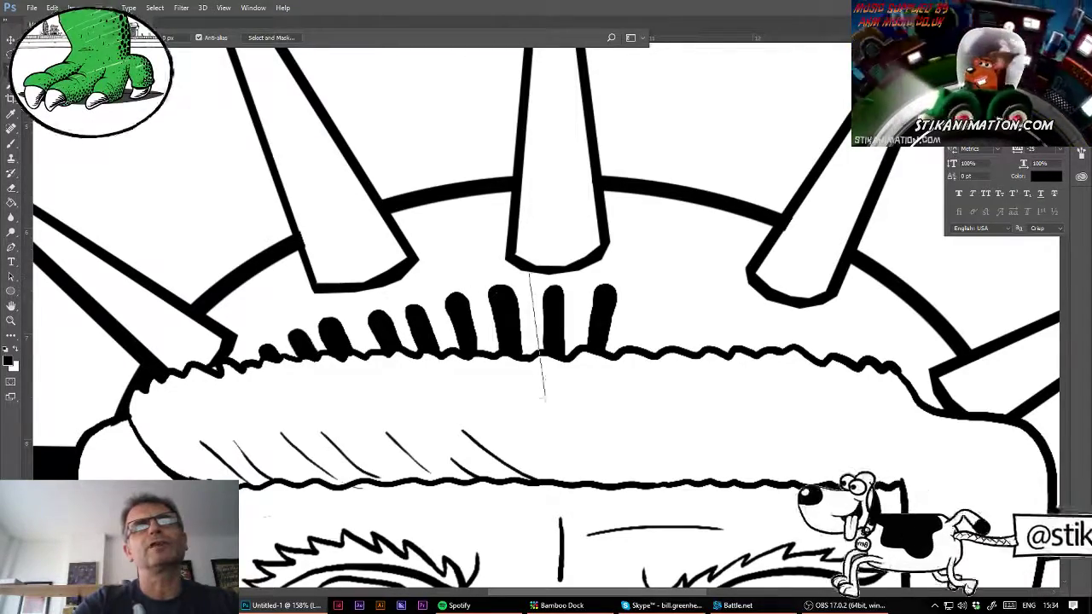
left_click(540, 399)
left_click(423, 428)
left_click(265, 440)
left_click(221, 401)
left_click(219, 348)
left_click(317, 290)
left_click(482, 261)
left_click(531, 269)
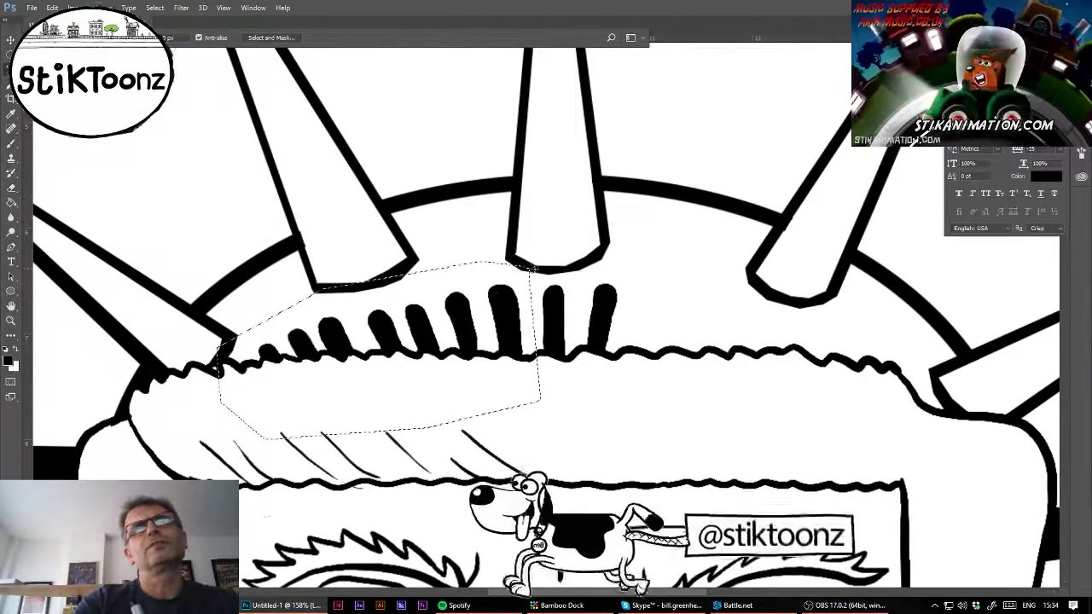
- Duplicate the selected bars, flip the copy horizontally and place it along the right half of the hair's upper edge
key("ctrl+c")
key("ctrl+v")
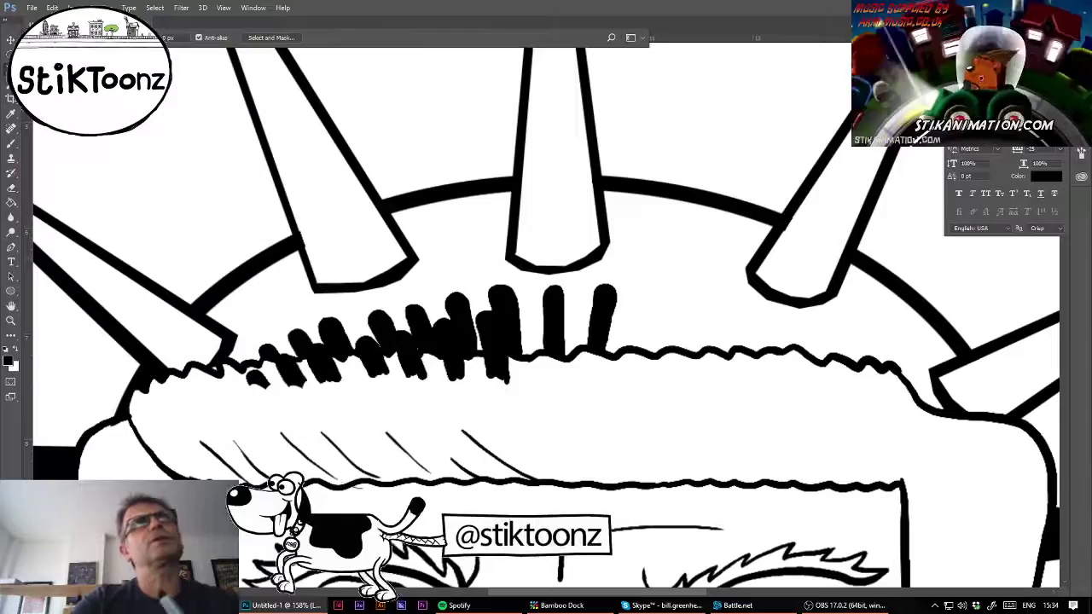
left_click(52, 8)
mouse_move(153, 250)
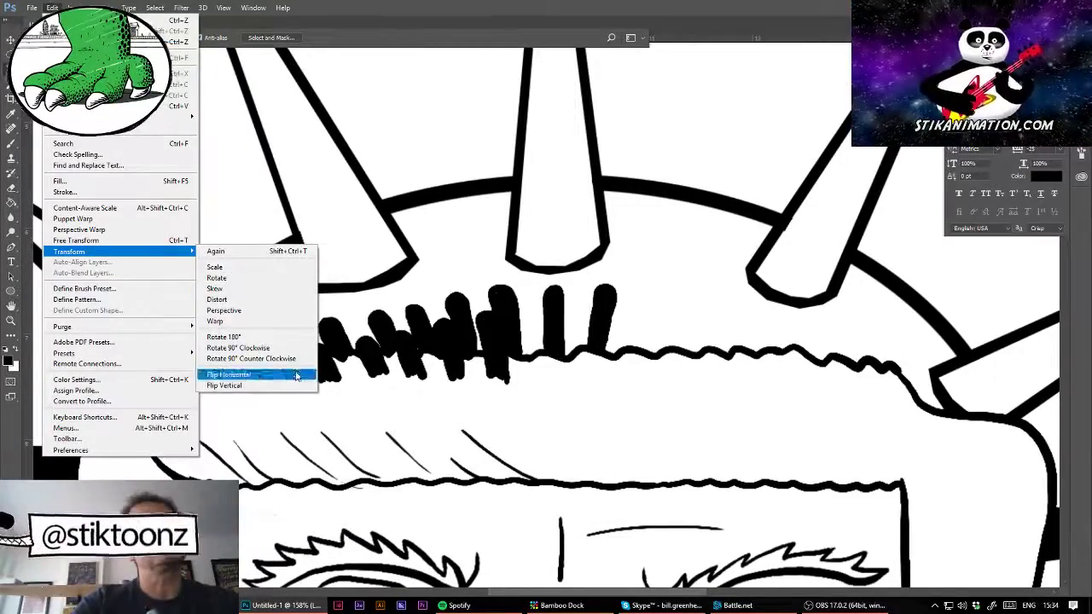
left_click(296, 375)
left_click_drag(426, 366, 764, 330)
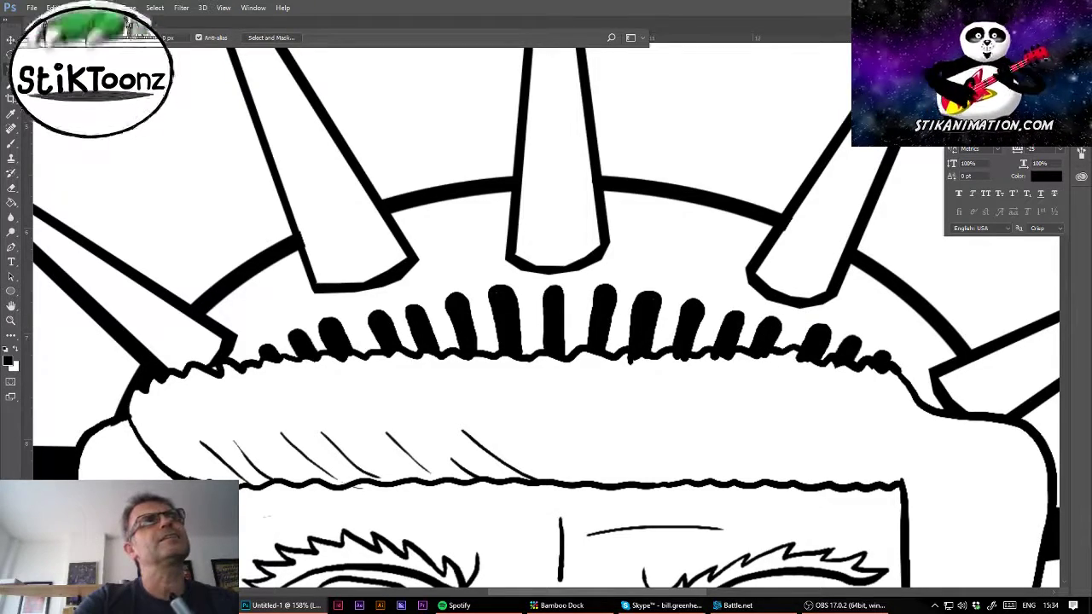
- Lasso the mirrored bars, rotate them slightly clockwise and move them a little down and to the right
left_click(7, 62)
key("l")
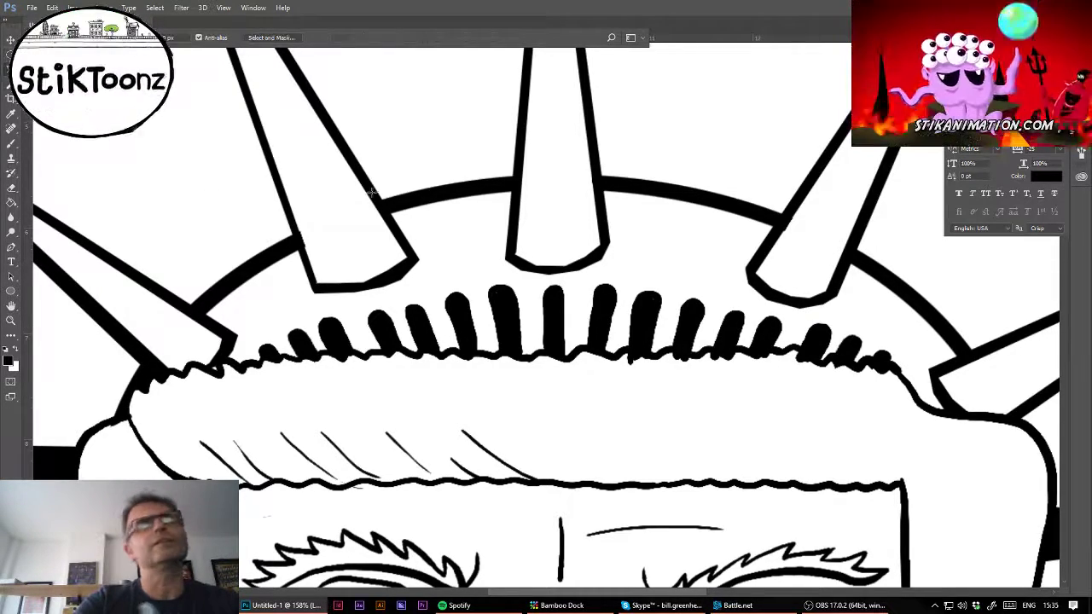
mouse_move(612, 360)
left_mouse_down()
mouse_move(639, 272)
mouse_move(662, 266)
mouse_move(847, 300)
mouse_move(934, 356)
mouse_move(773, 437)
mouse_move(619, 424)
mouse_move(599, 390)
left_mouse_up()
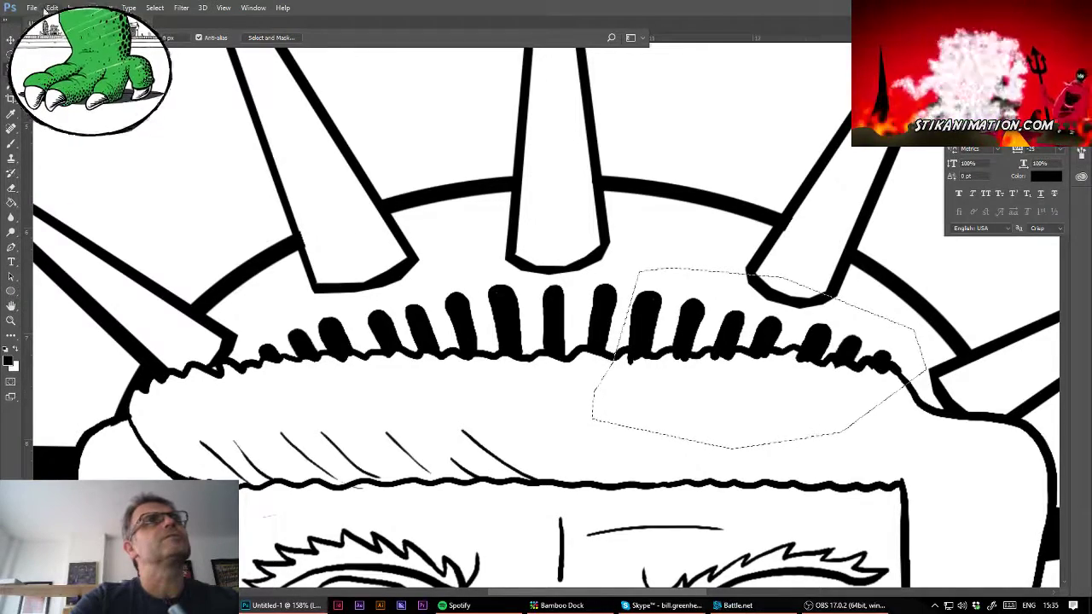
left_click(52, 8)
left_click(97, 242)
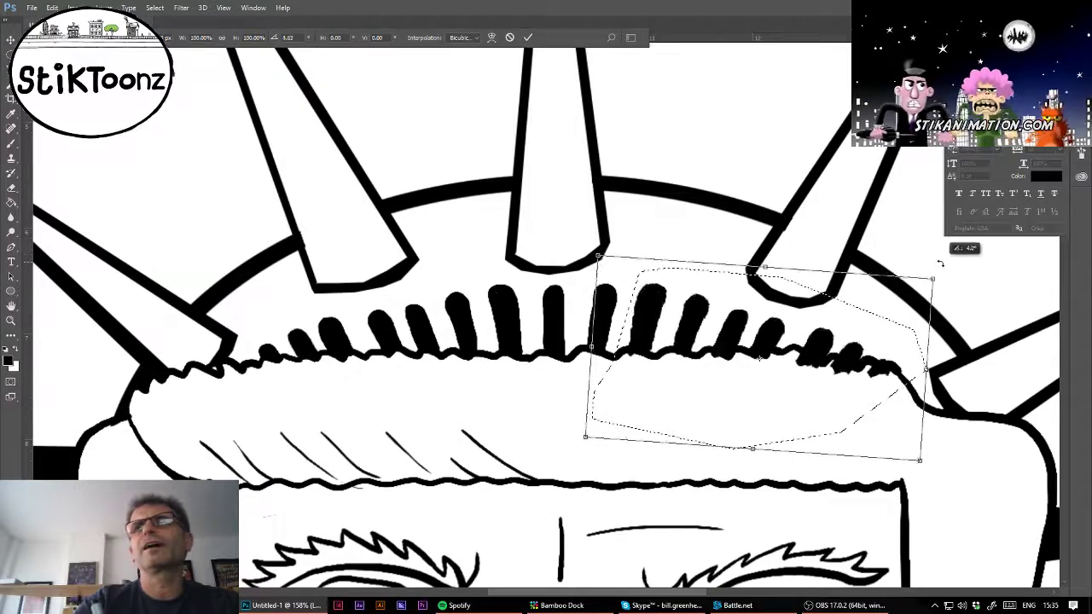
key("Return")
key("ctrl+d")
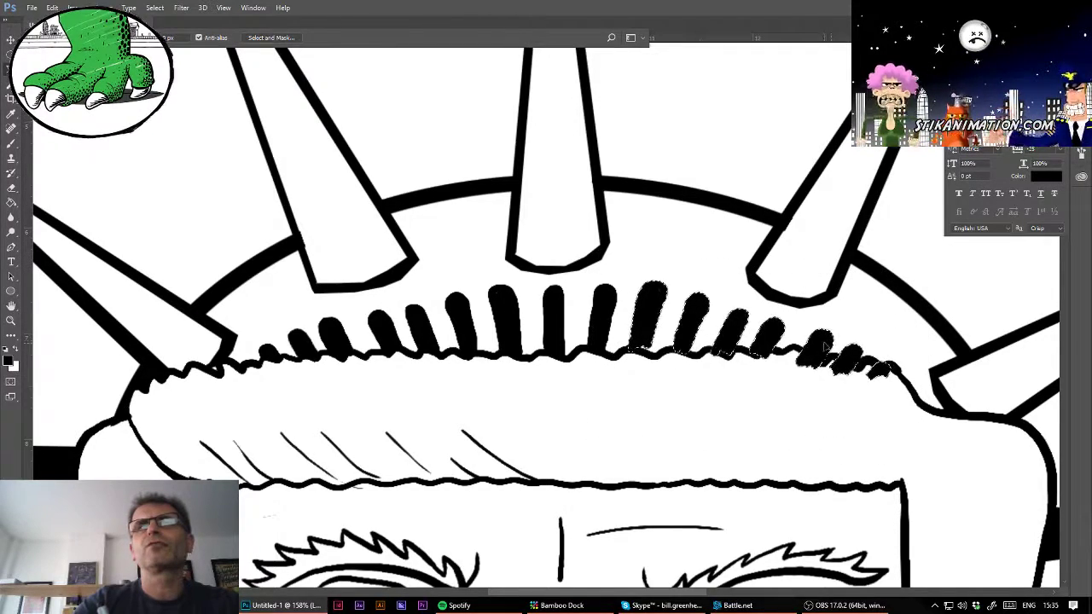
left_click_drag(838, 337, 845, 339)
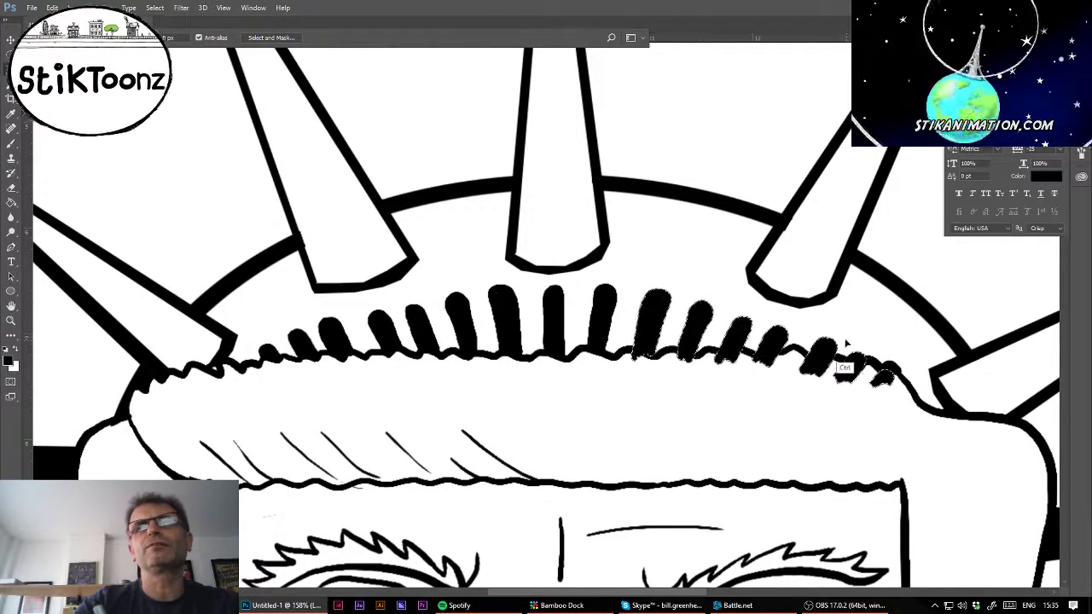
- Erase the lower ends of the mirrored bars that extend below the wavy hair line
left_click(11, 187)
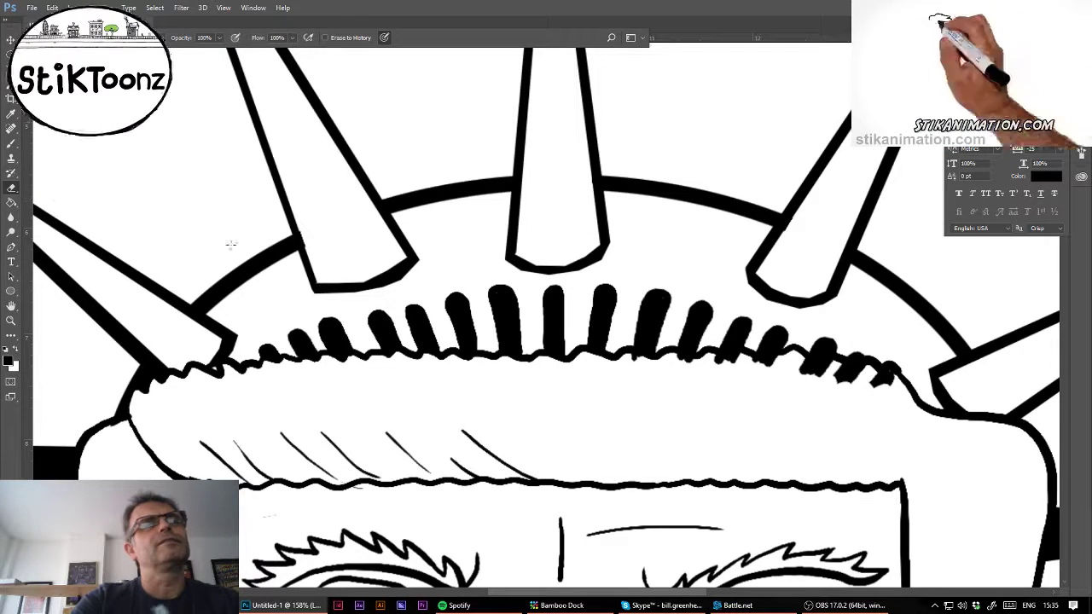
left_click(637, 358)
mouse_move(683, 366)
left_mouse_down()
mouse_move(755, 371)
mouse_move(769, 357)
mouse_move(759, 361)
mouse_move(829, 397)
mouse_move(804, 371)
mouse_move(885, 386)
left_mouse_up()
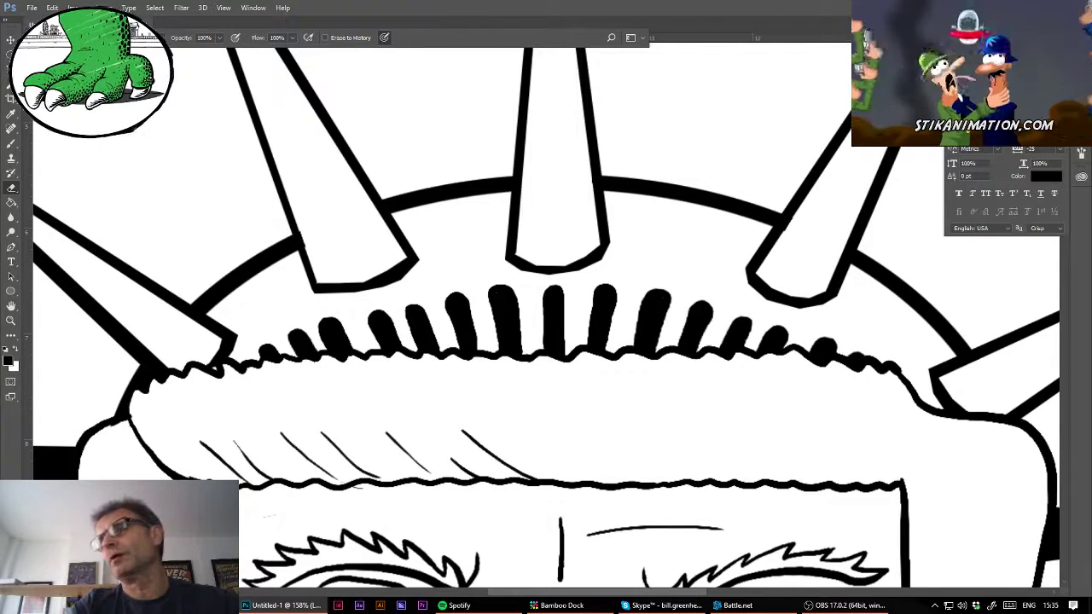
- Erase along the inner edges of the bases of the three middle crown spikes to round and thin their outlines
left_click(11, 320)
left_click(362, 276)
left_click(363, 276)
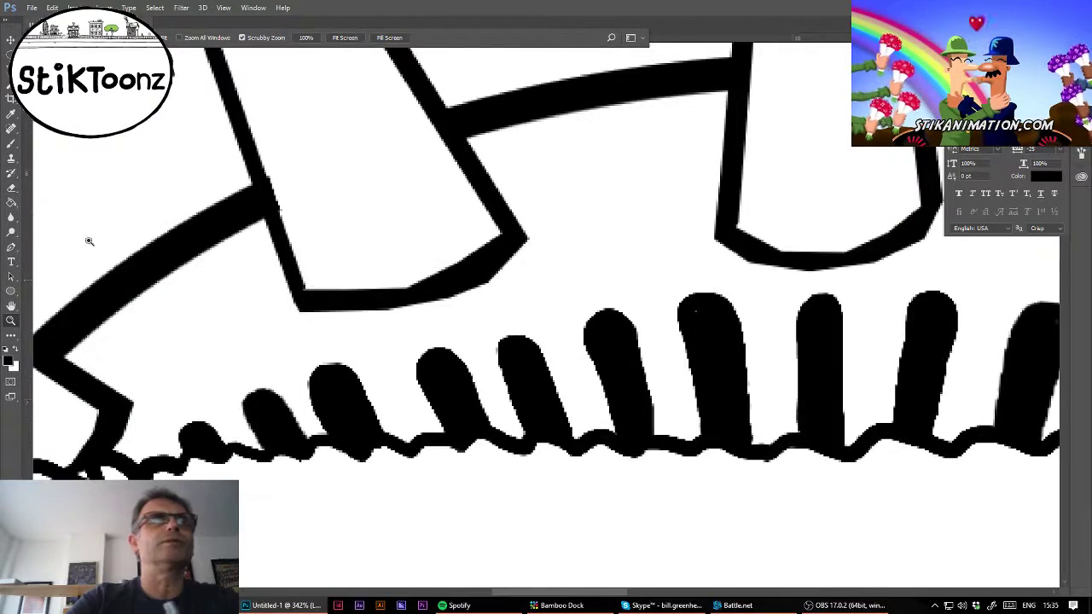
left_click(11, 188)
mouse_move(317, 284)
left_mouse_down()
mouse_move(333, 293)
mouse_move(404, 278)
mouse_move(375, 293)
mouse_move(447, 273)
mouse_move(491, 240)
left_mouse_up()
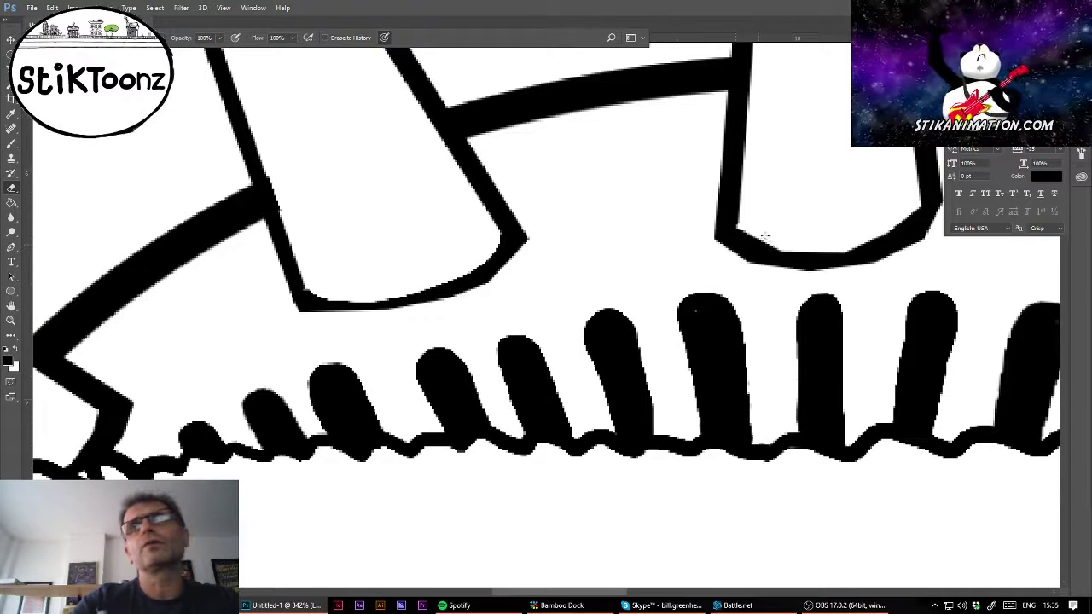
mouse_move(747, 230)
left_mouse_down()
mouse_move(819, 246)
mouse_move(912, 210)
left_mouse_up()
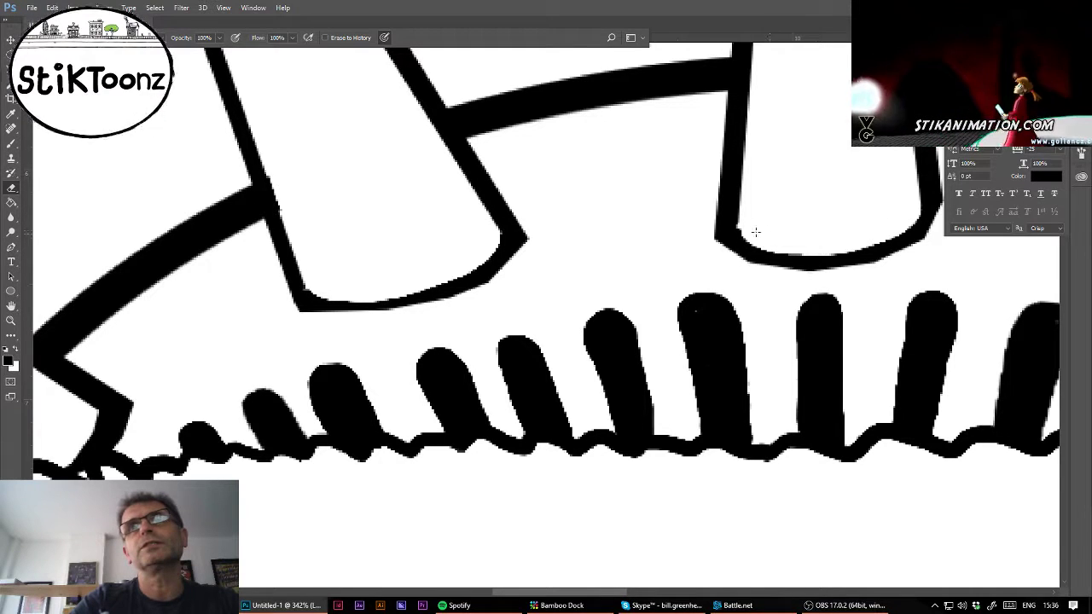
scroll(636, 259, "right", 10)
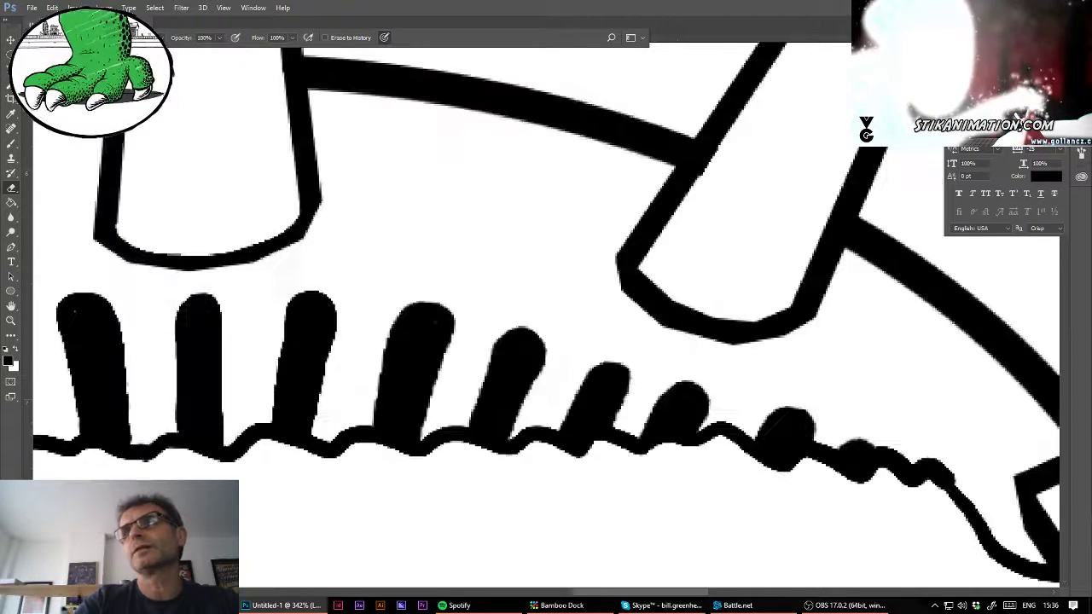
scroll(637, 258, "down", 1)
mouse_move(580, 239)
left_mouse_down()
mouse_move(666, 279)
mouse_move(715, 273)
left_mouse_up()
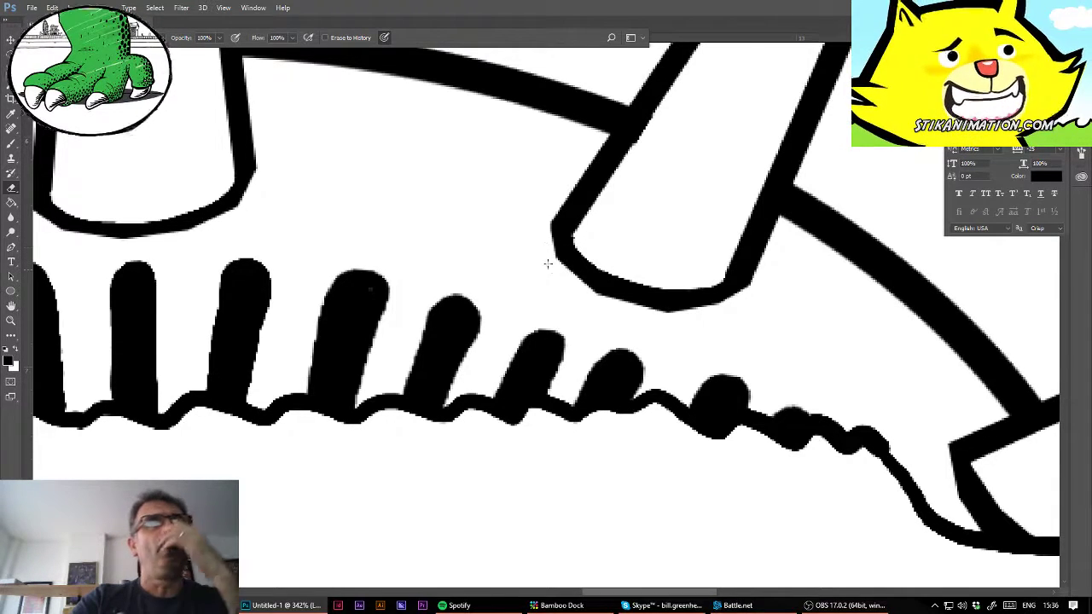
- Erase along the base outlines of the two spikes flanking the central one and the far-right spike to thin and smooth them
mouse_move(543, 232)
left_mouse_down()
mouse_move(565, 263)
mouse_move(629, 303)
mouse_move(711, 314)
left_mouse_up()
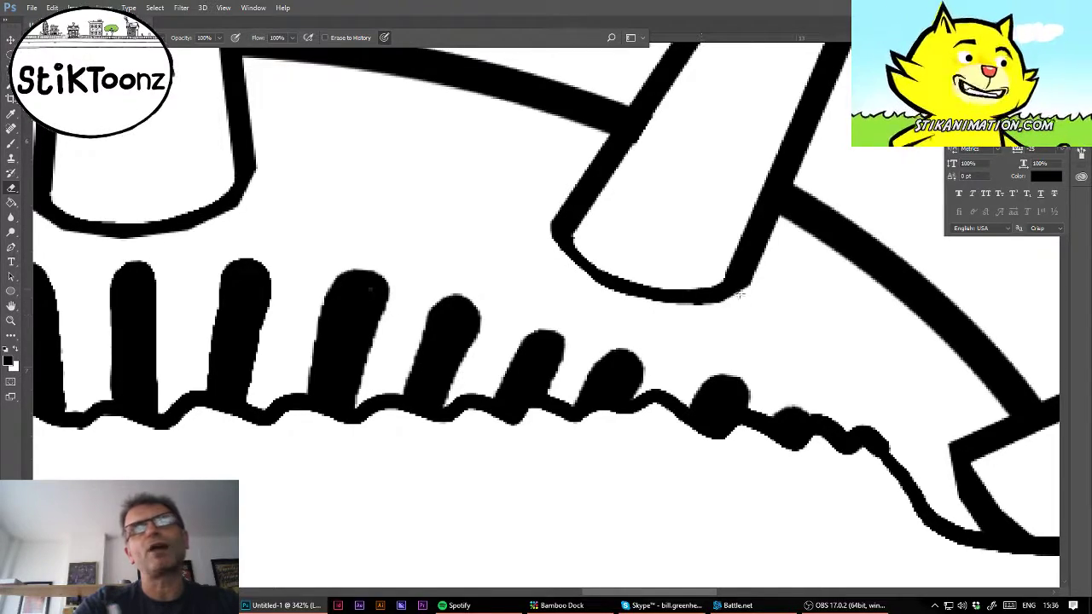
mouse_move(370, 289)
left_mouse_down()
mouse_move(274, 400)
mouse_move(334, 311)
mouse_move(1049, 379)
mouse_move(1050, 347)
mouse_move(758, 379)
mouse_move(661, 313)
mouse_move(791, 315)
left_mouse_up()
mouse_move(429, 305)
left_mouse_down()
mouse_move(415, 295)
mouse_move(525, 308)
mouse_move(611, 274)
mouse_move(649, 249)
mouse_move(666, 206)
left_mouse_up()
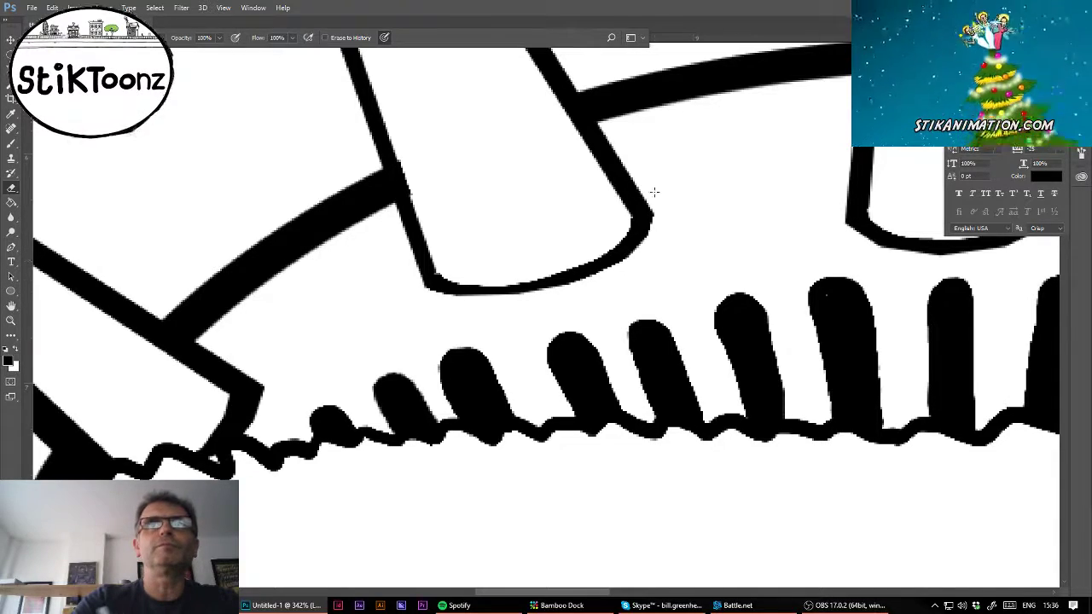
mouse_move(826, 295)
left_mouse_down()
mouse_move(271, 240)
mouse_move(206, 175)
left_mouse_up()
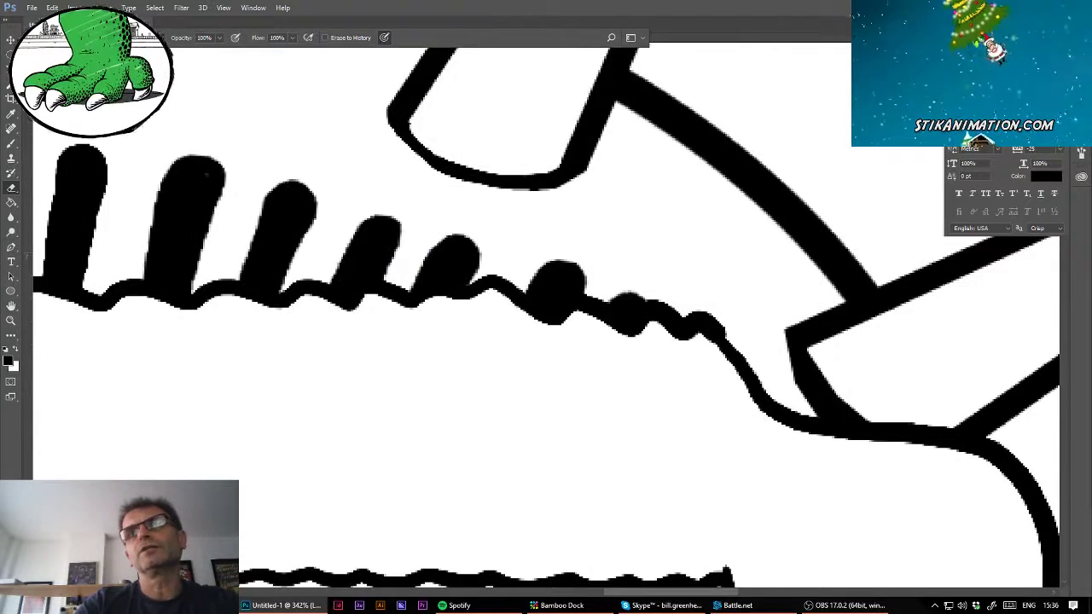
left_click_drag(810, 348, 847, 410)
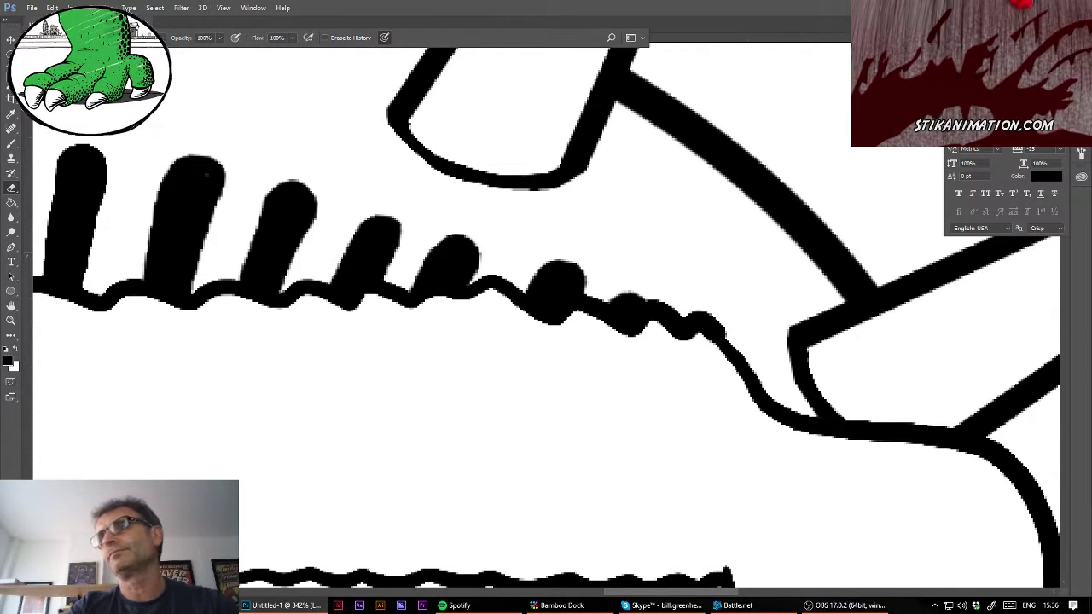
- Brush three slanting robe fold lines below the chin, sweeping down-left from beneath the right side of the jaw
key("ctrl+minus")
key("ctrl+minus")
key("ctrl+minus")
key("ctrl+minus")
key("ctrl+minus")
key("ctrl+minus")
key("ctrl+minus")
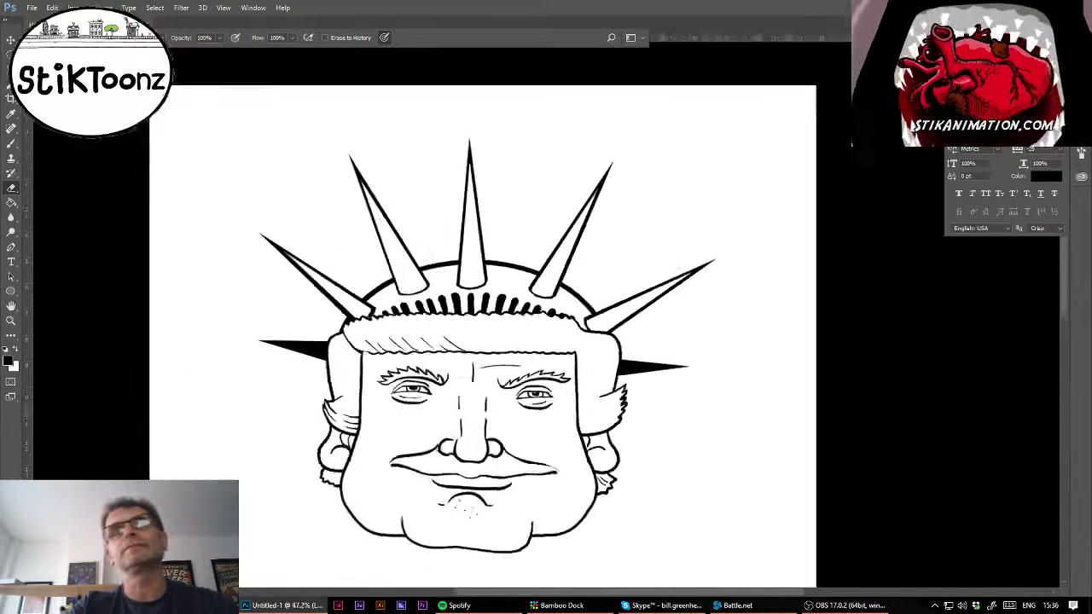
key("ctrl+minus")
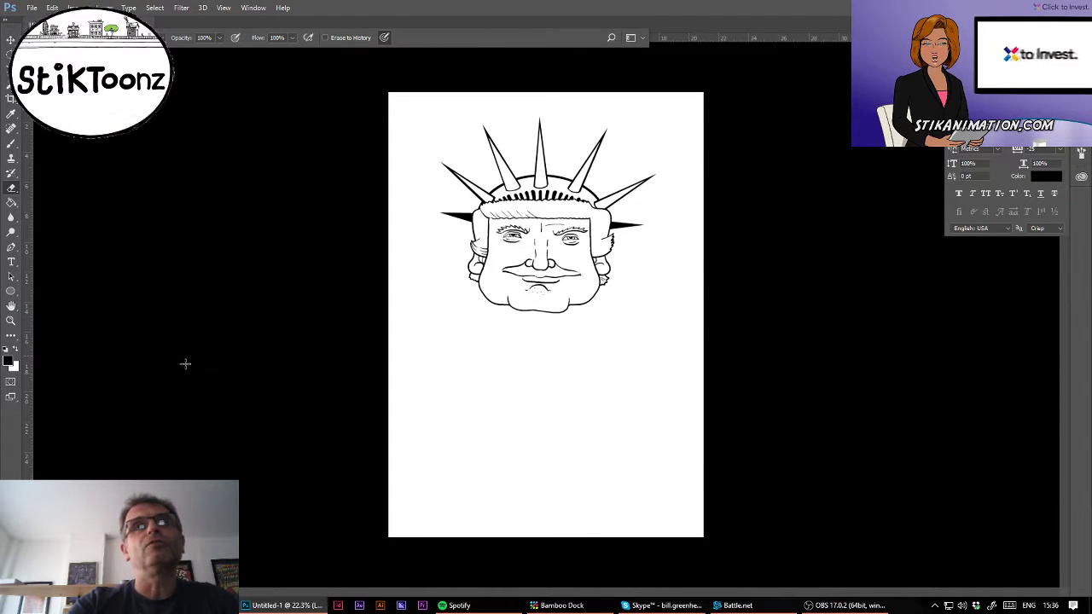
left_click(11, 322)
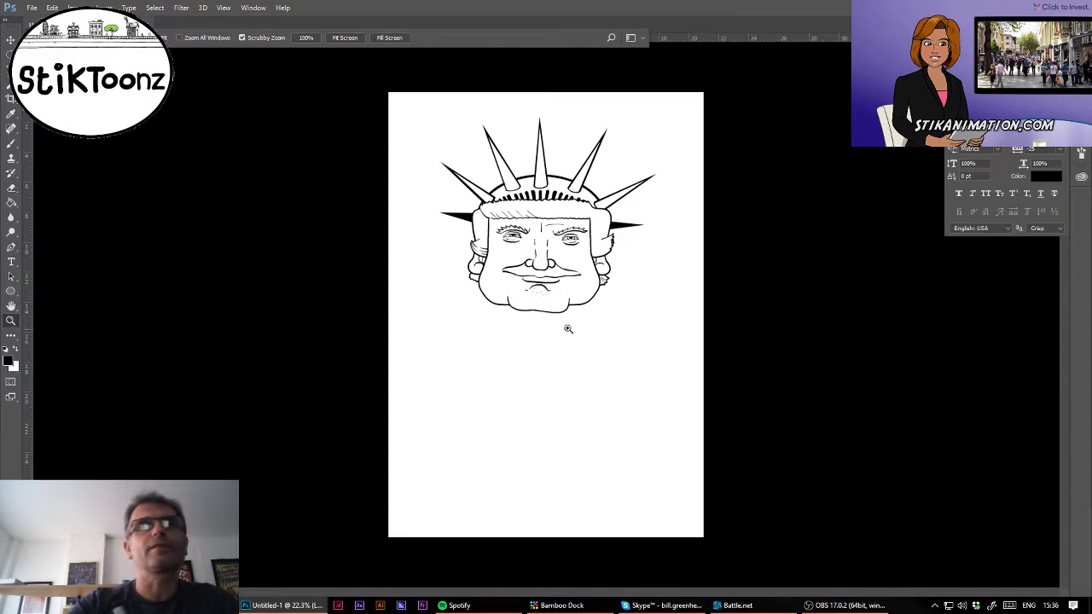
left_click_drag(494, 305, 700, 358)
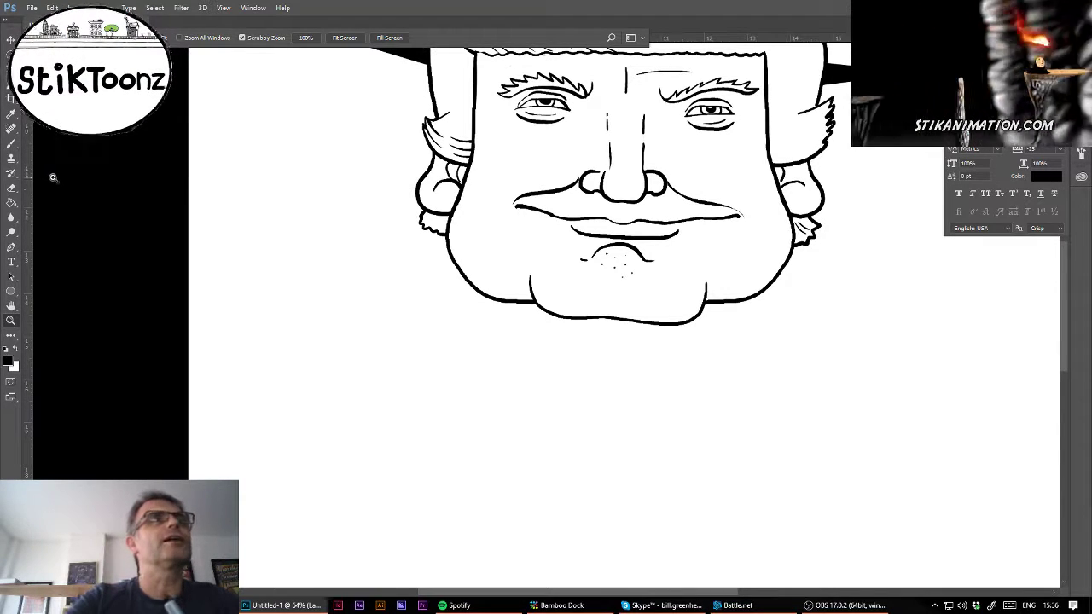
left_click(12, 144)
left_click_drag(725, 303, 582, 394)
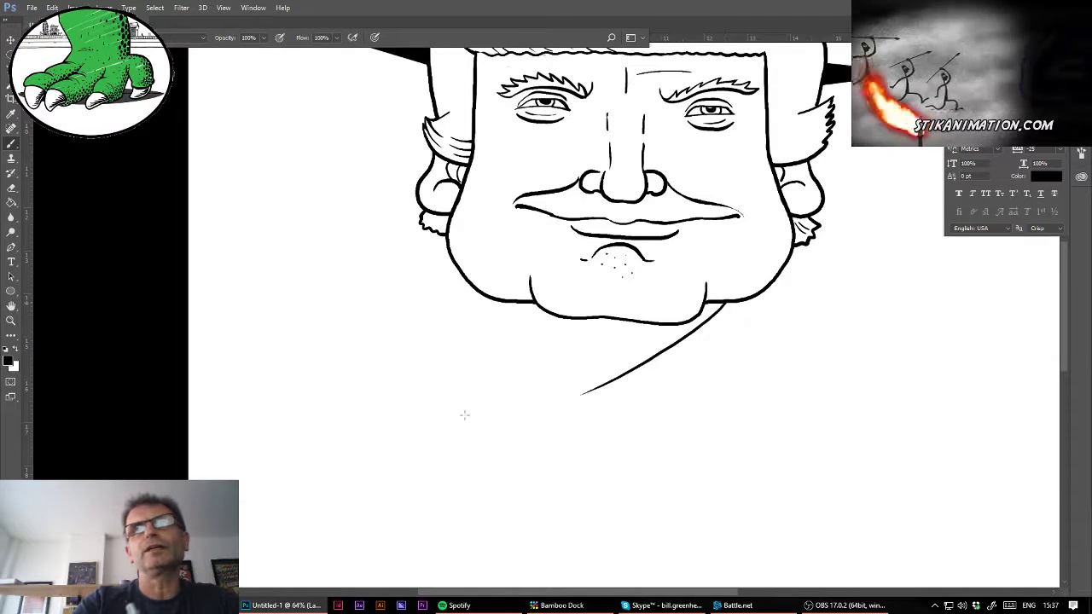
left_click_drag(753, 297, 620, 425)
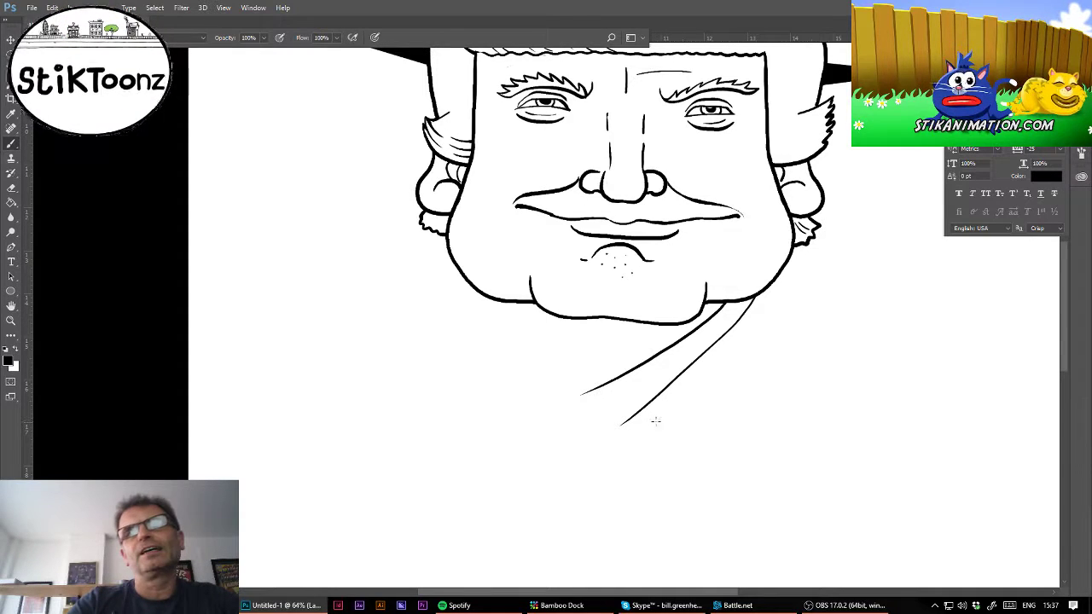
left_click_drag(620, 436, 740, 373)
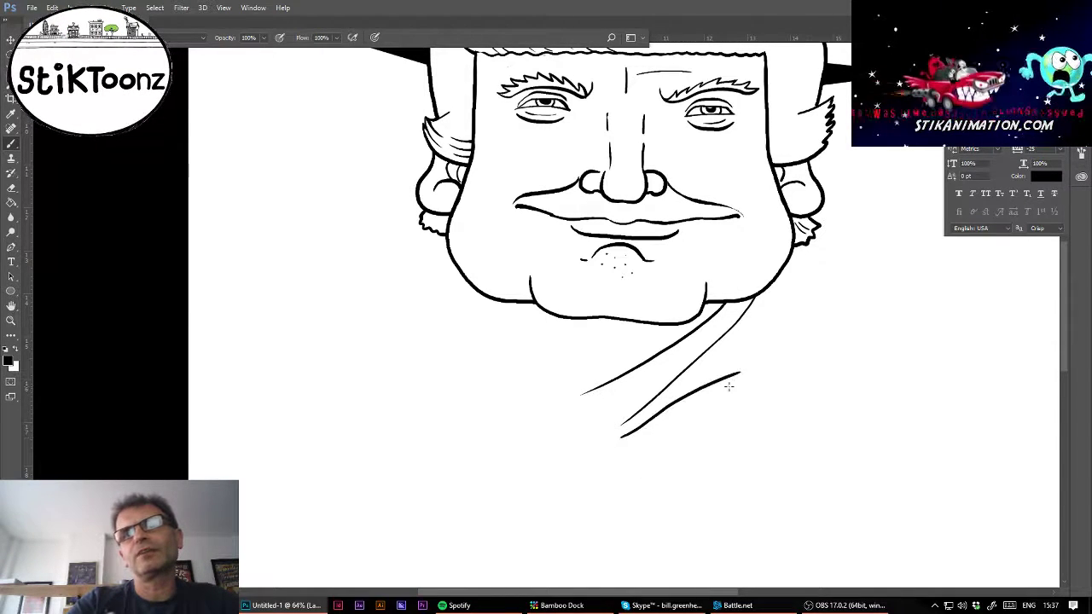
key("ctrl+z")
left_click_drag(615, 440, 732, 373)
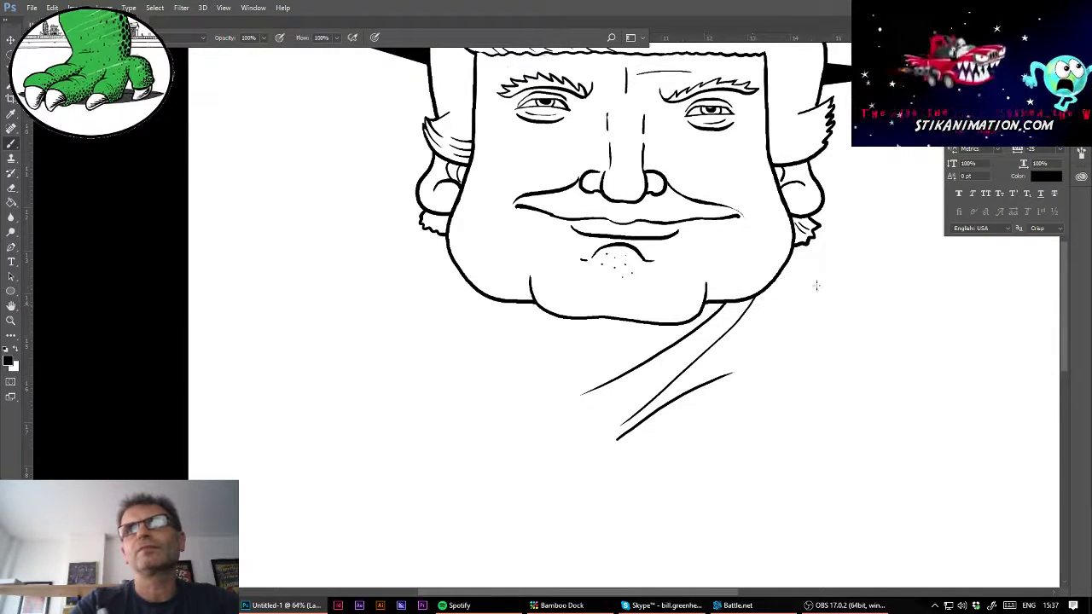
- Draw the shoulder curve, the inner upper-arm line and the forearm's upper edge ending in a raised thumb and first finger
left_click_drag(781, 271, 807, 355)
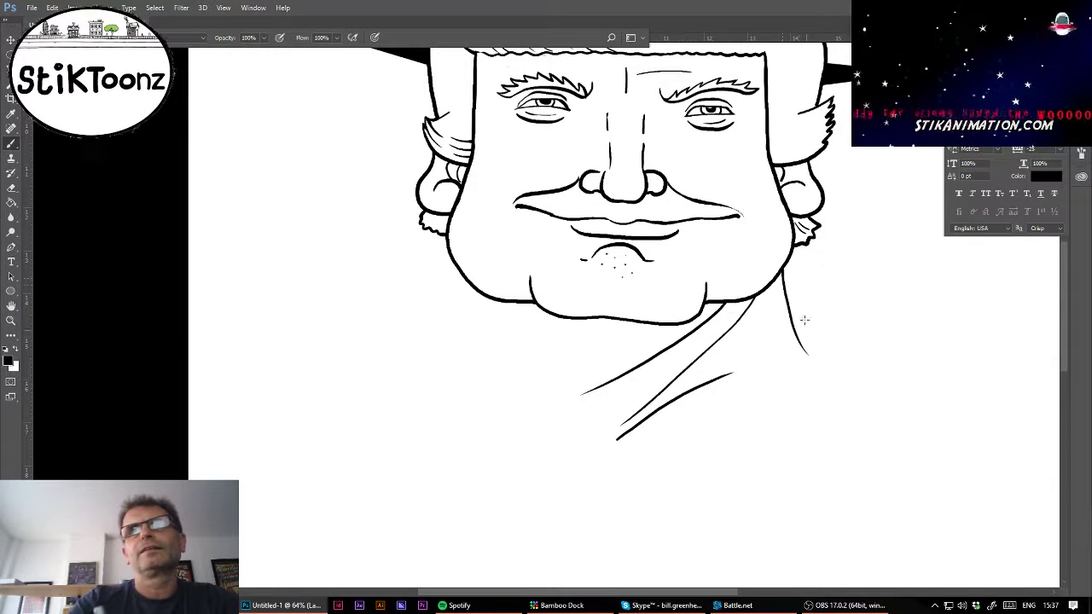
left_click_drag(791, 257, 863, 300)
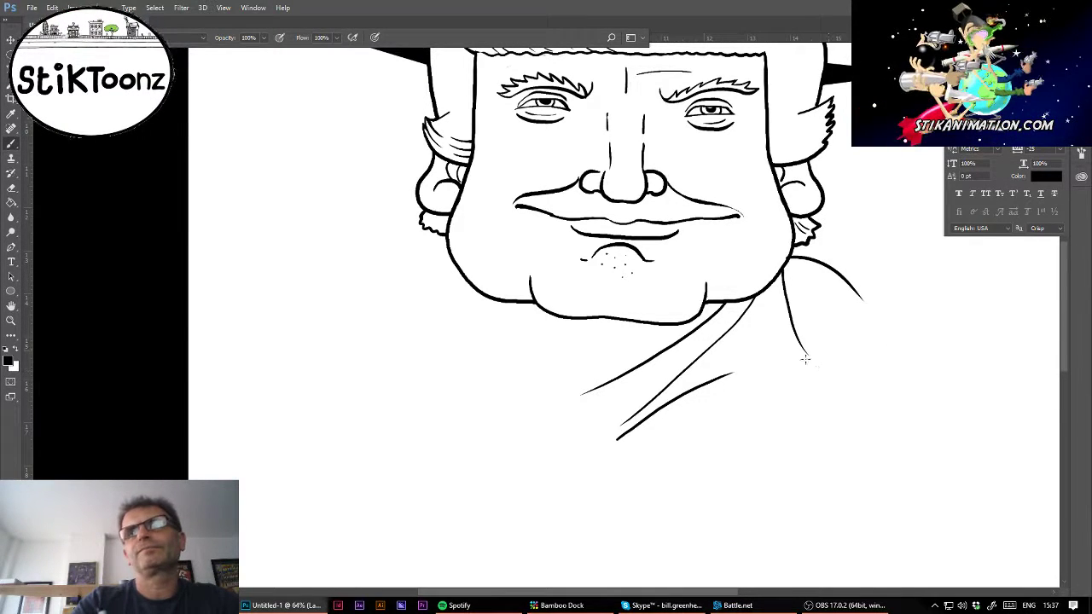
mouse_move(804, 353)
left_mouse_down()
mouse_move(843, 407)
mouse_move(825, 380)
mouse_move(833, 408)
mouse_move(822, 393)
mouse_move(852, 398)
mouse_move(811, 405)
mouse_move(783, 429)
mouse_move(741, 405)
mouse_move(749, 431)
mouse_move(708, 445)
mouse_move(731, 455)
left_mouse_up()
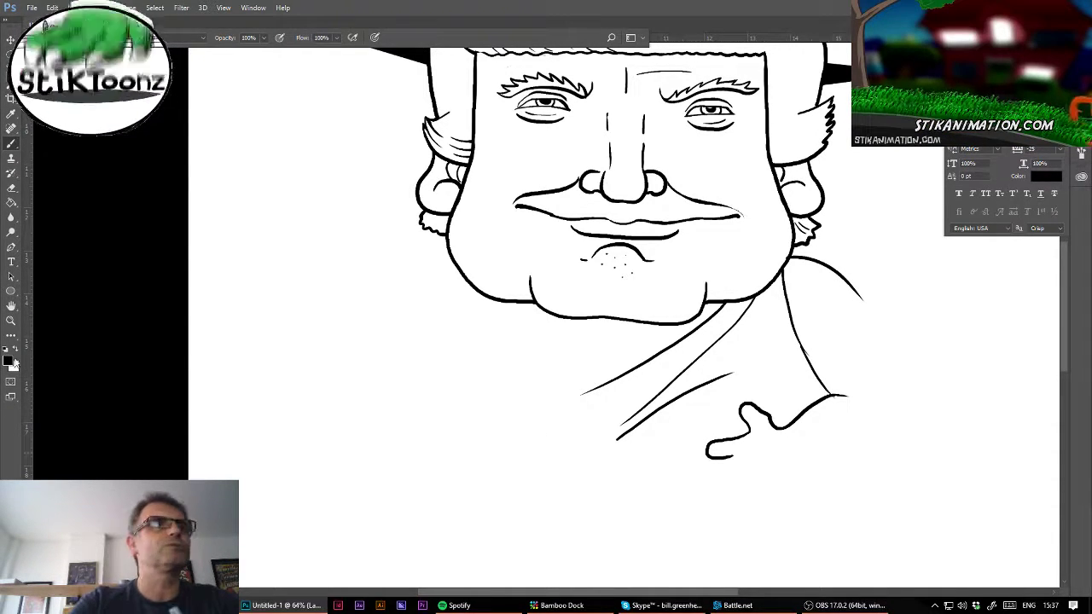
- Draw the three remaining curled fingers and the hand's lower edge, and add nails to the thumb and all four fingers
left_click(11, 322)
mouse_move(768, 500)
left_mouse_down()
mouse_move(782, 482)
mouse_move(770, 461)
left_mouse_up()
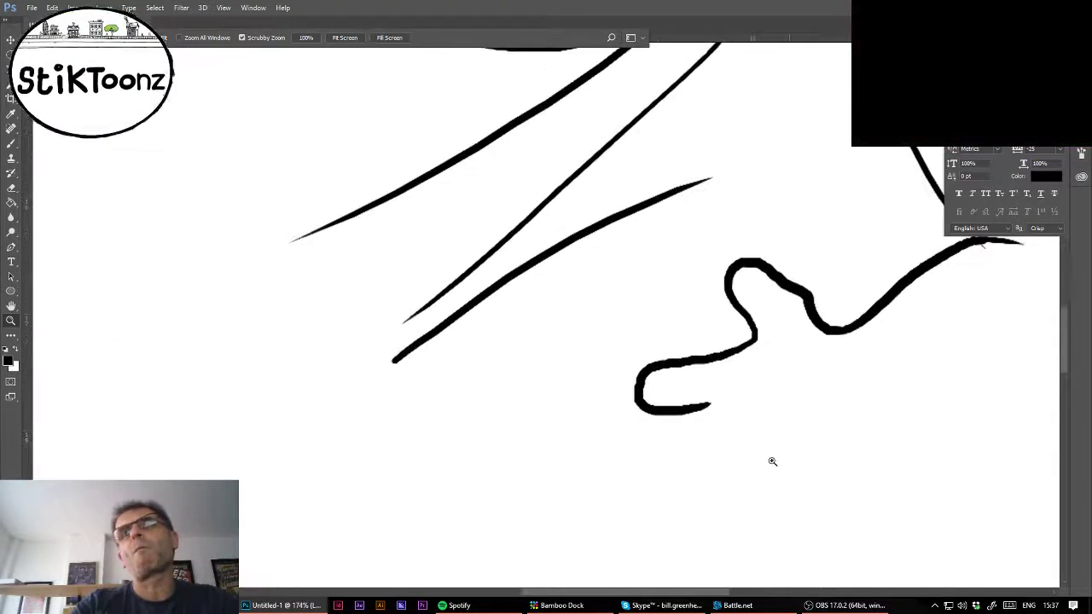
key("b")
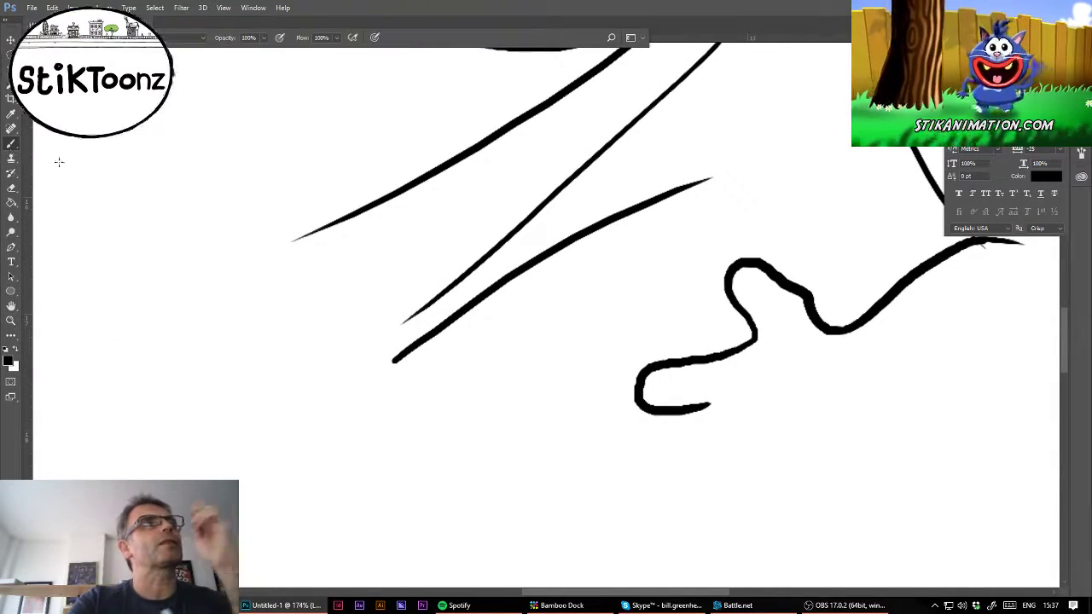
mouse_move(641, 397)
left_mouse_down()
mouse_move(665, 444)
mouse_move(732, 438)
left_mouse_up()
mouse_move(647, 431)
left_mouse_down()
mouse_move(679, 475)
mouse_move(740, 467)
left_mouse_up()
mouse_move(667, 478)
left_mouse_down()
mouse_move(686, 500)
mouse_move(757, 503)
mouse_move(830, 469)
mouse_move(844, 446)
left_mouse_up()
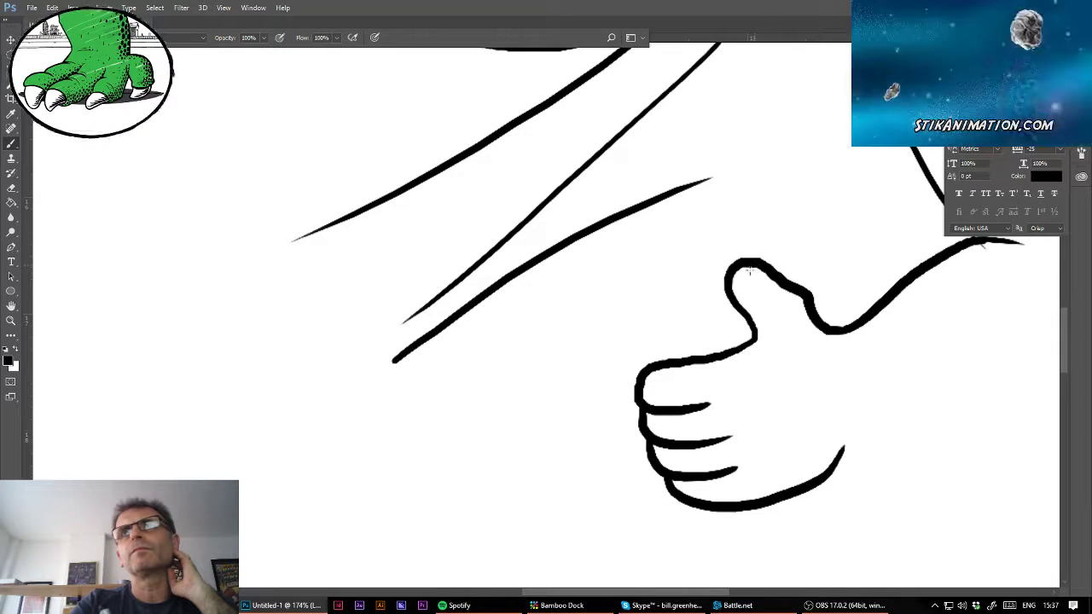
left_click_drag(754, 287, 778, 274)
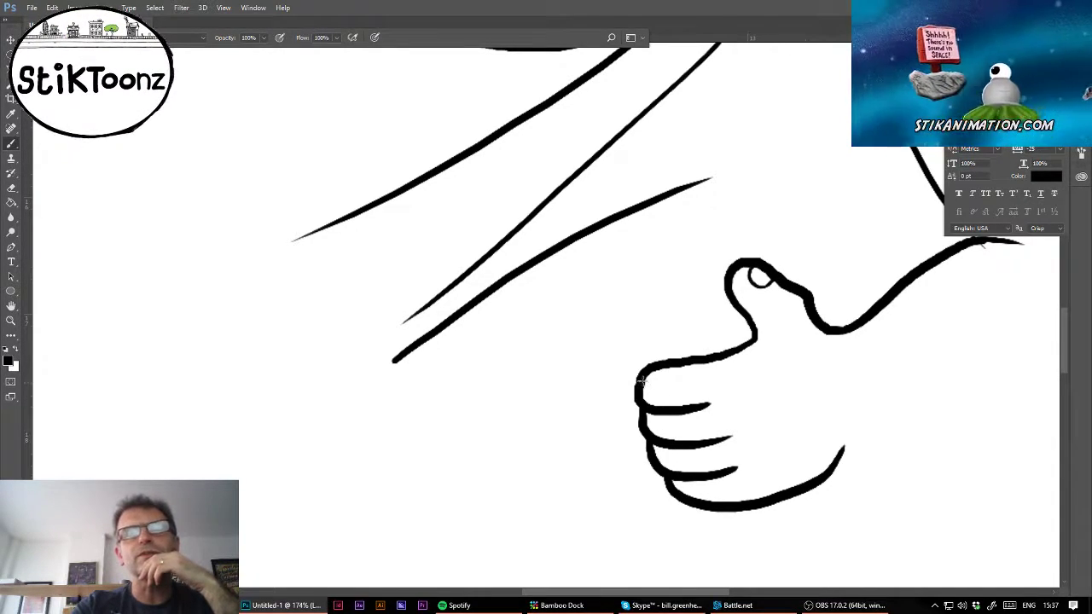
mouse_move(641, 382)
left_mouse_down()
mouse_move(658, 386)
mouse_move(646, 408)
mouse_move(678, 456)
mouse_move(663, 472)
mouse_move(699, 490)
mouse_move(683, 501)
left_mouse_up()
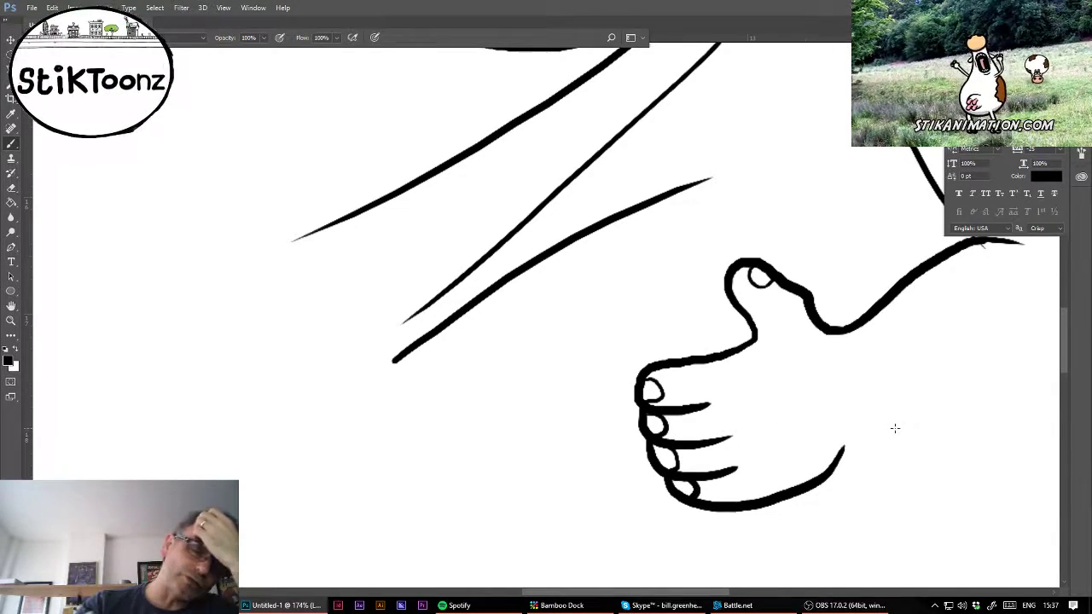
- Draw the outer upper arm, the forearm's underside and the elbow joining them, with two short crease marks inside the elbow
mouse_move(751, 273)
left_mouse_down()
mouse_move(384, 261)
mouse_move(433, 378)
mouse_move(419, 372)
mouse_move(419, 355)
left_mouse_up()
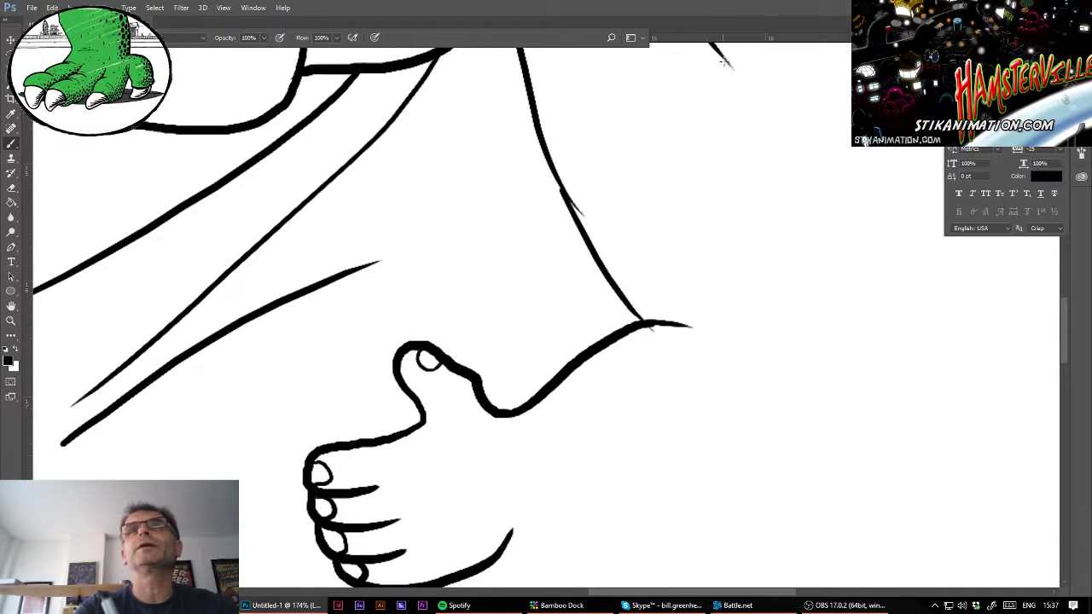
mouse_move(723, 60)
left_mouse_down()
mouse_move(752, 95)
mouse_move(880, 399)
left_mouse_up()
mouse_move(510, 552)
left_mouse_down()
mouse_move(762, 463)
mouse_move(846, 346)
left_mouse_up()
left_click_drag(856, 295, 847, 353)
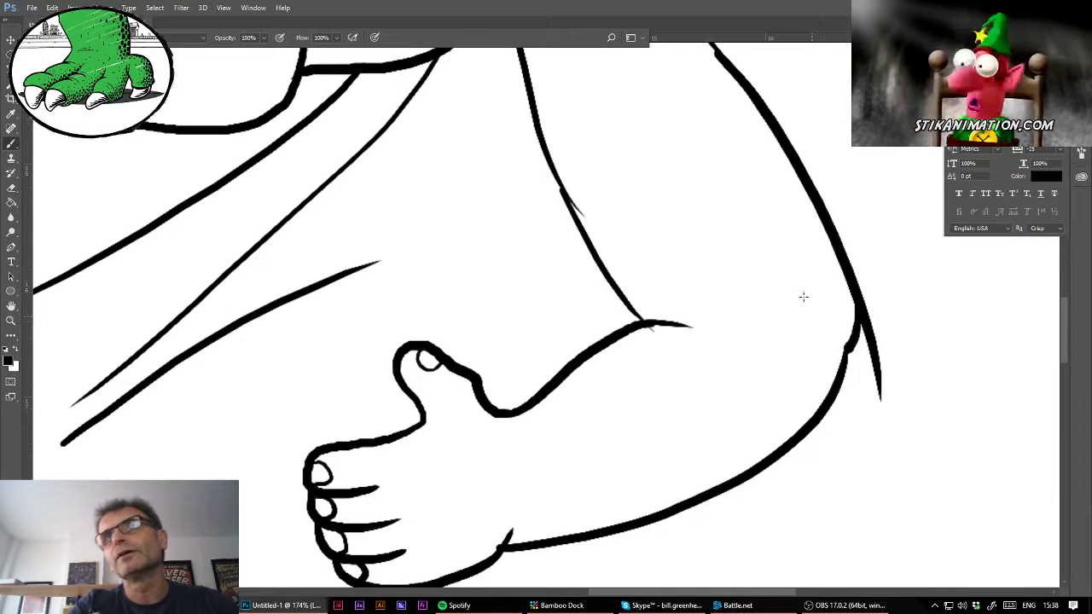
mouse_move(802, 295)
left_mouse_down()
mouse_move(811, 337)
mouse_move(819, 331)
left_mouse_up()
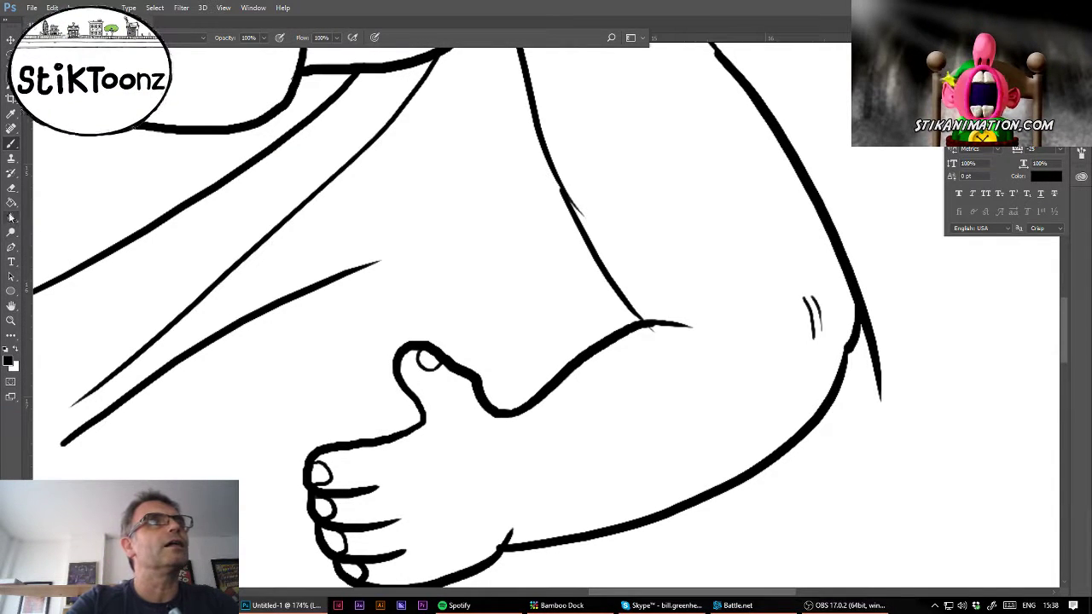
- Erase the stray line ends at the inner arm, arm bend and elbow, and thin the outline along the thumb's upper edge
left_click(11, 186)
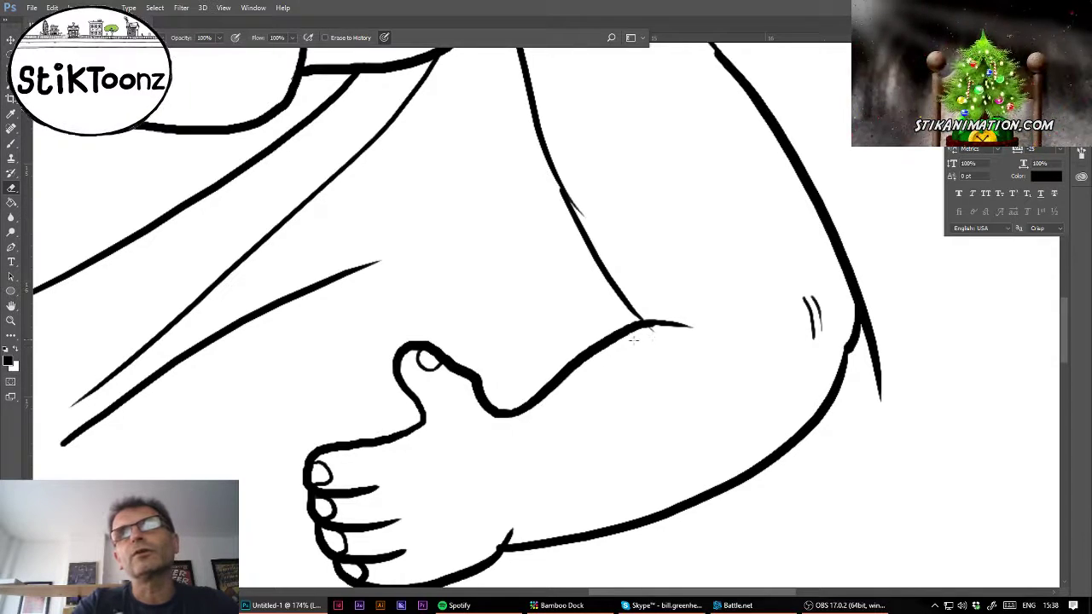
mouse_move(633, 340)
left_mouse_down()
mouse_move(669, 329)
mouse_move(711, 338)
left_mouse_up()
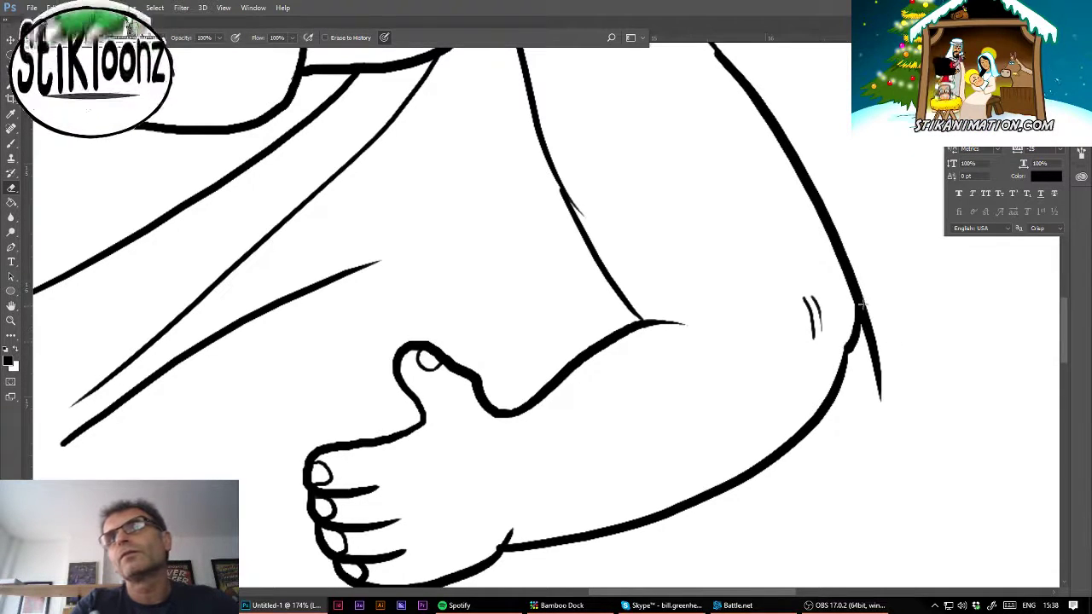
mouse_move(862, 305)
left_mouse_down()
mouse_move(867, 334)
mouse_move(867, 295)
mouse_move(878, 381)
left_mouse_up()
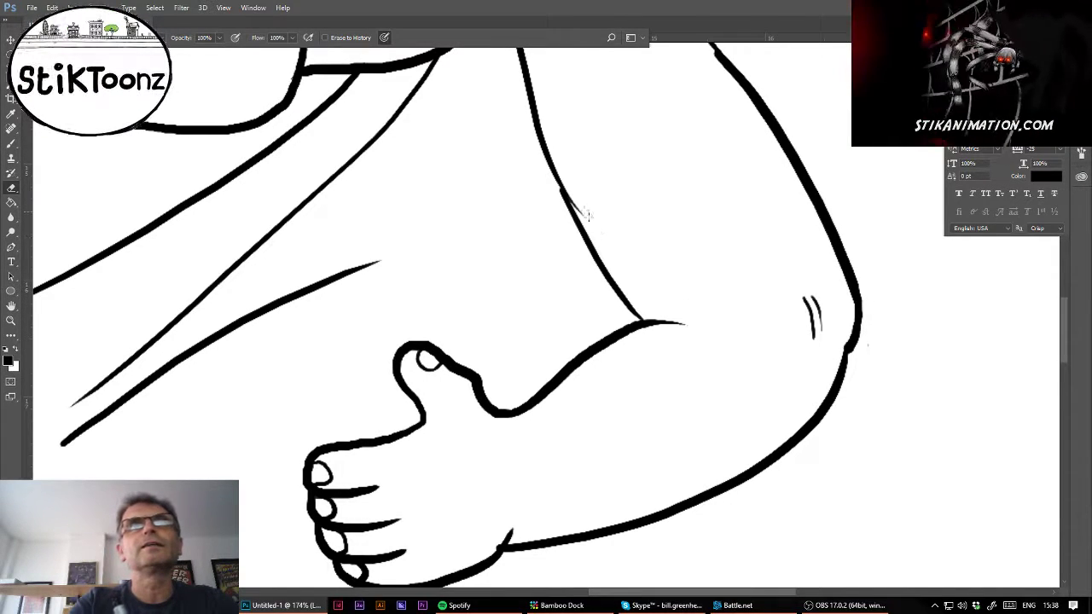
left_click_drag(586, 215, 577, 199)
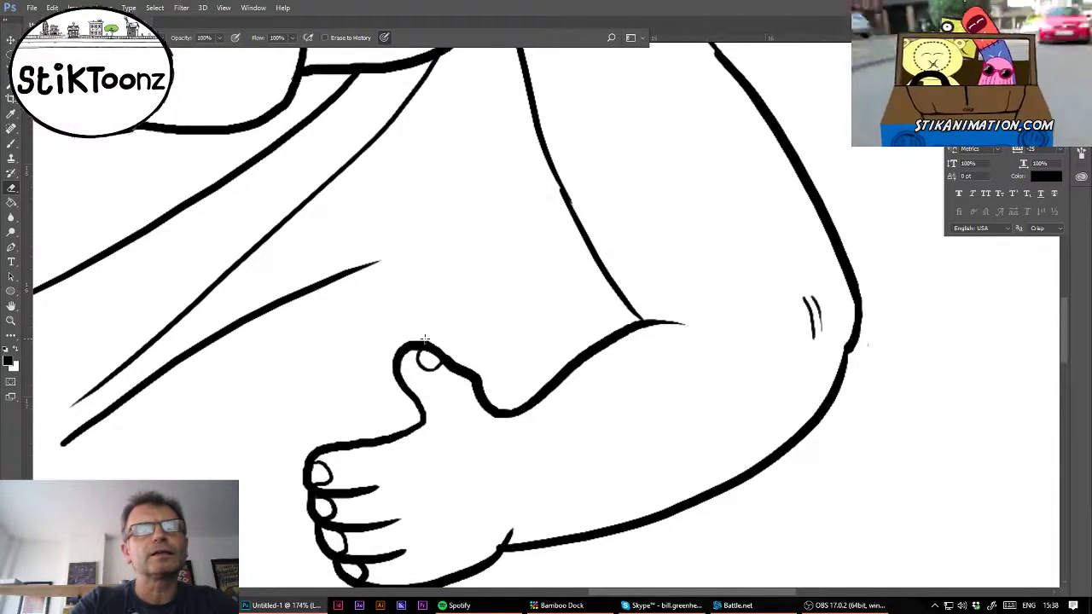
left_click_drag(425, 339, 490, 394)
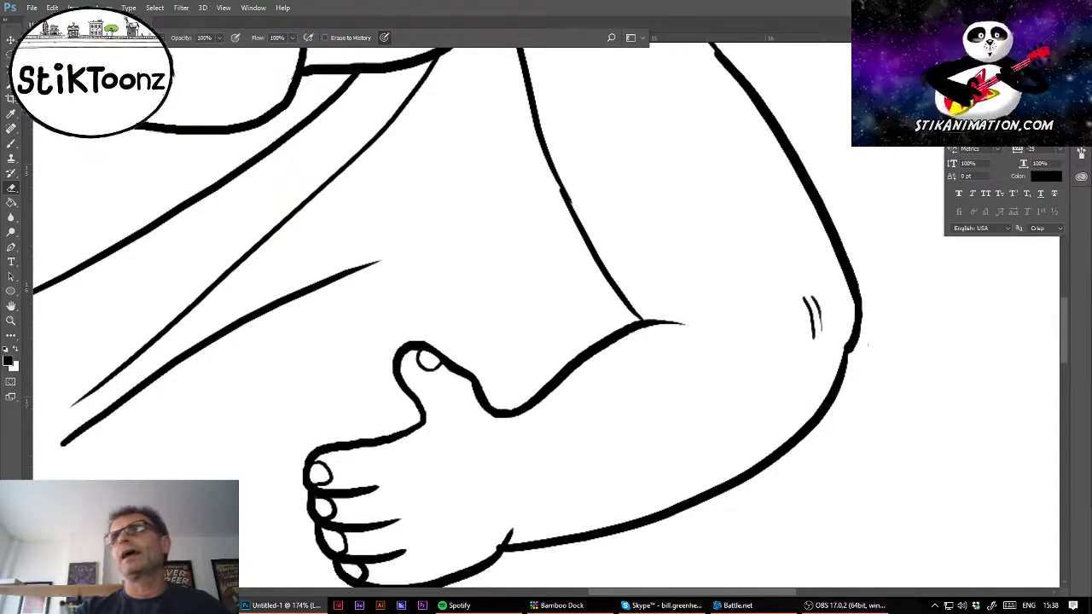
- Lasso the lowest of the three robe fold lines, delete it and clear the selection
left_click_drag(546, 358, 794, 308)
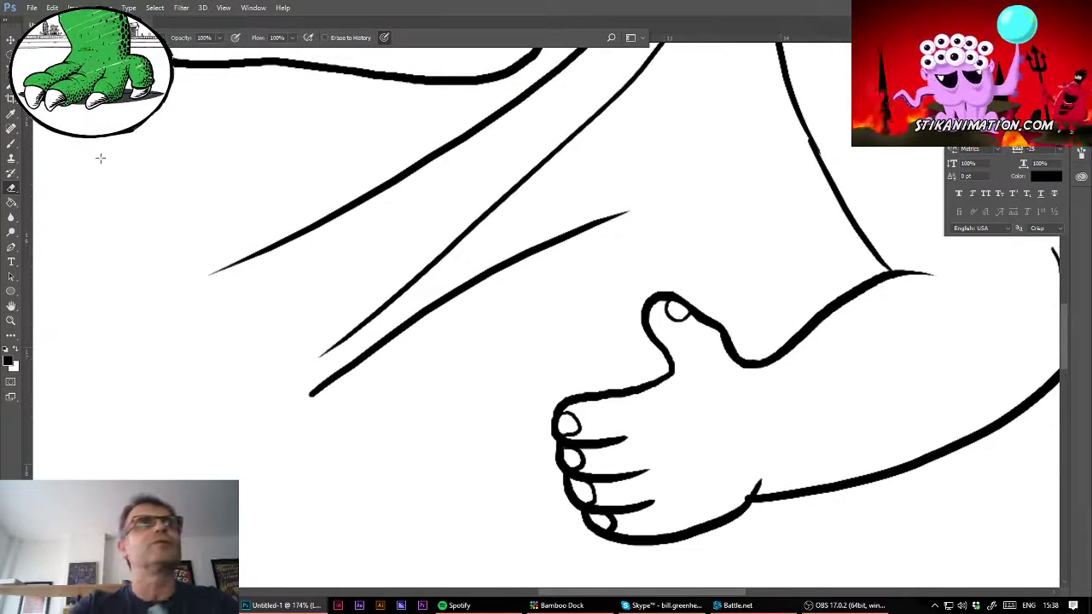
left_click(10, 143)
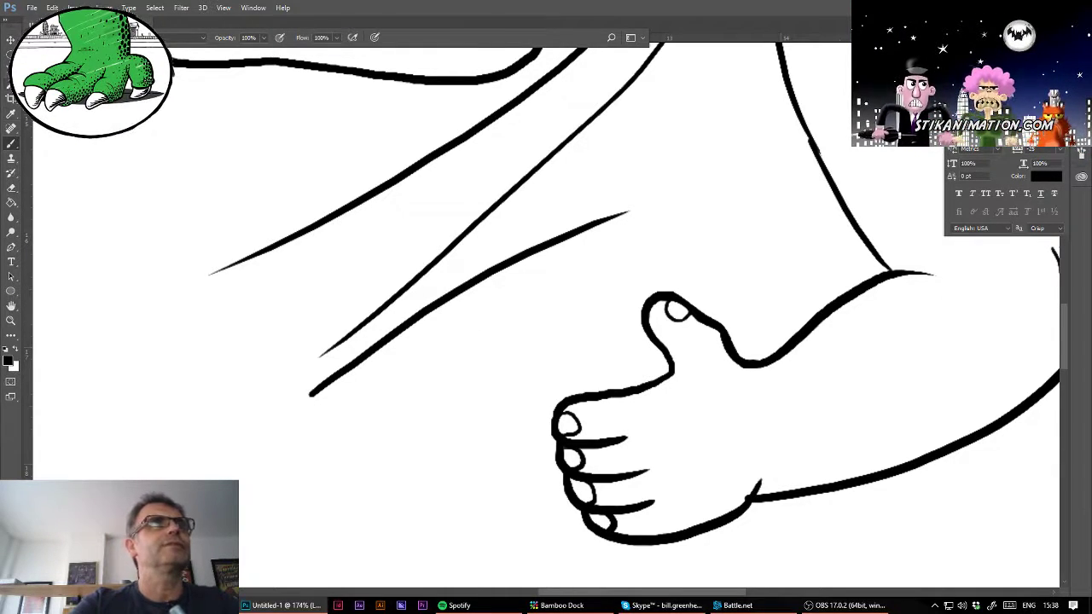
key("l")
mouse_move(603, 199)
left_mouse_down()
mouse_move(398, 300)
mouse_move(298, 390)
mouse_move(309, 424)
mouse_move(651, 255)
mouse_move(662, 206)
mouse_move(651, 193)
mouse_move(623, 198)
left_mouse_up()
key("Delete")
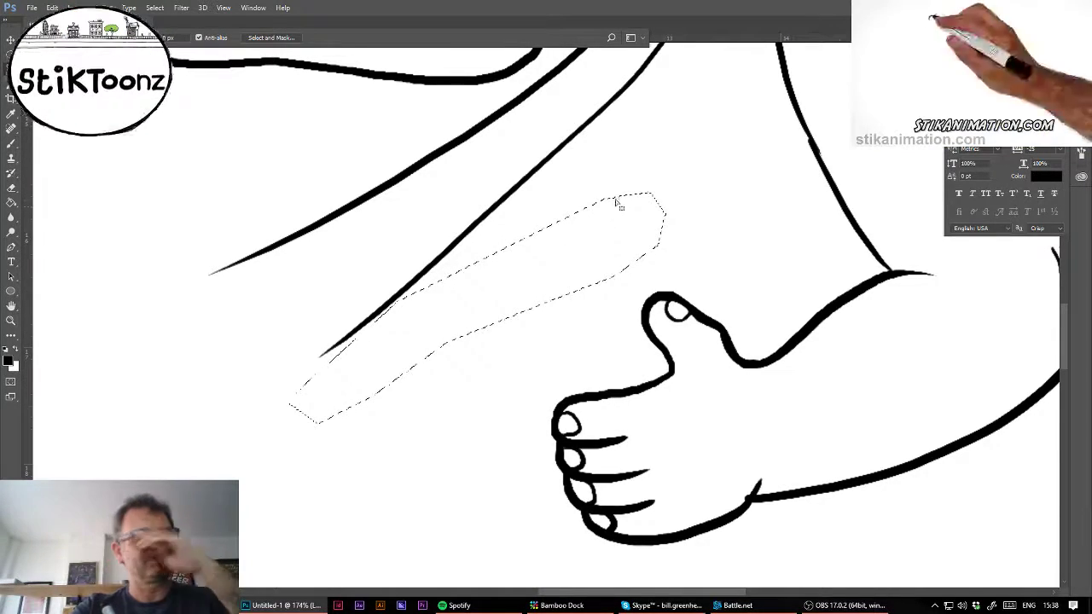
key("ctrl+d")
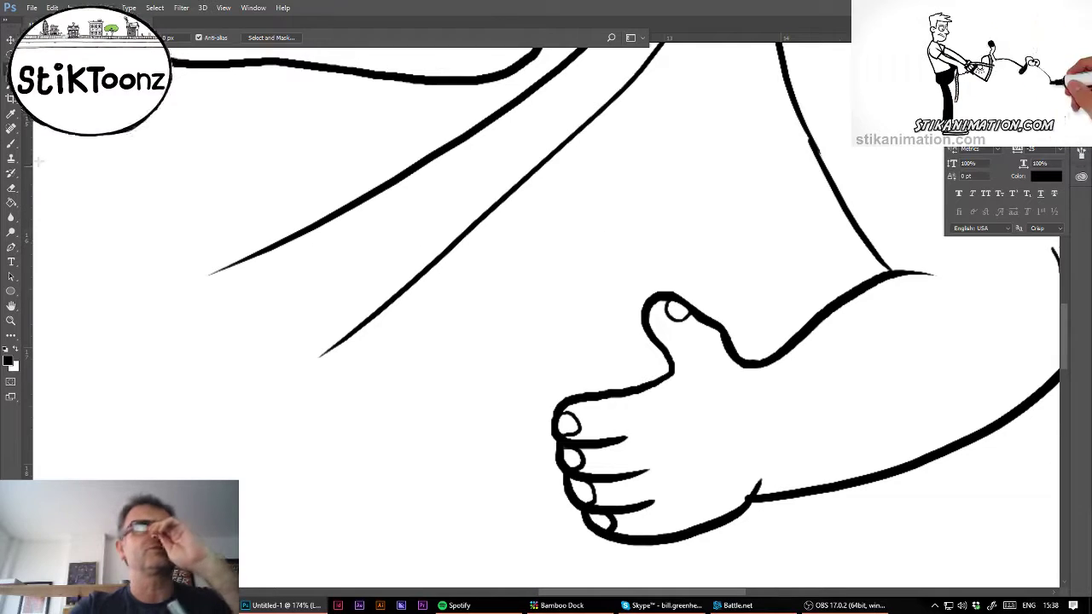
- Draw two small motion marks beside the thumb and a rounded smartphone in the hand, with a camera hole and an inner edge line
key("b")
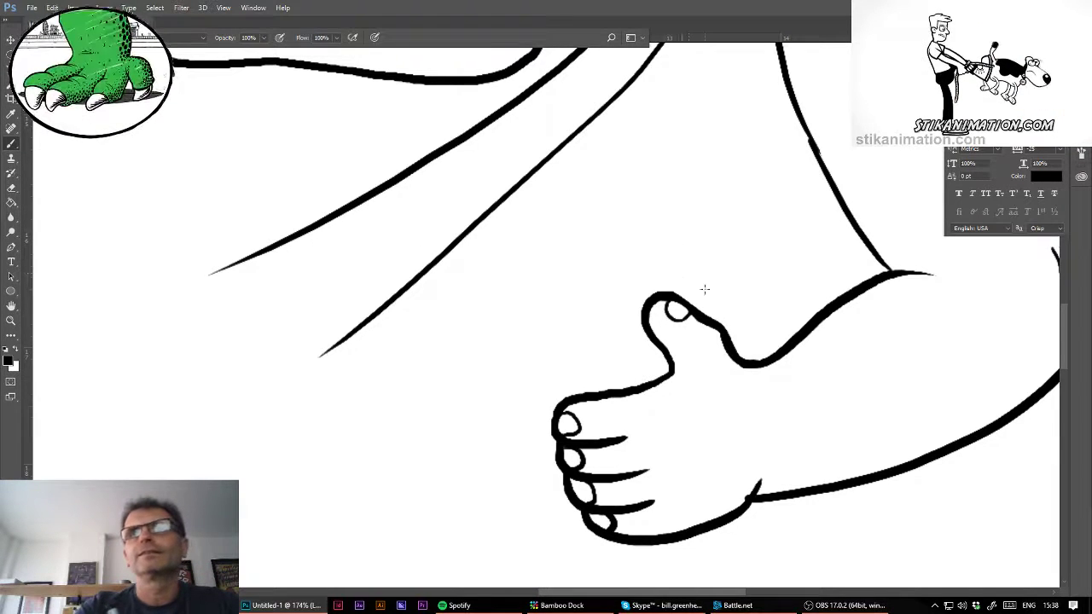
left_click_drag(705, 266, 728, 293)
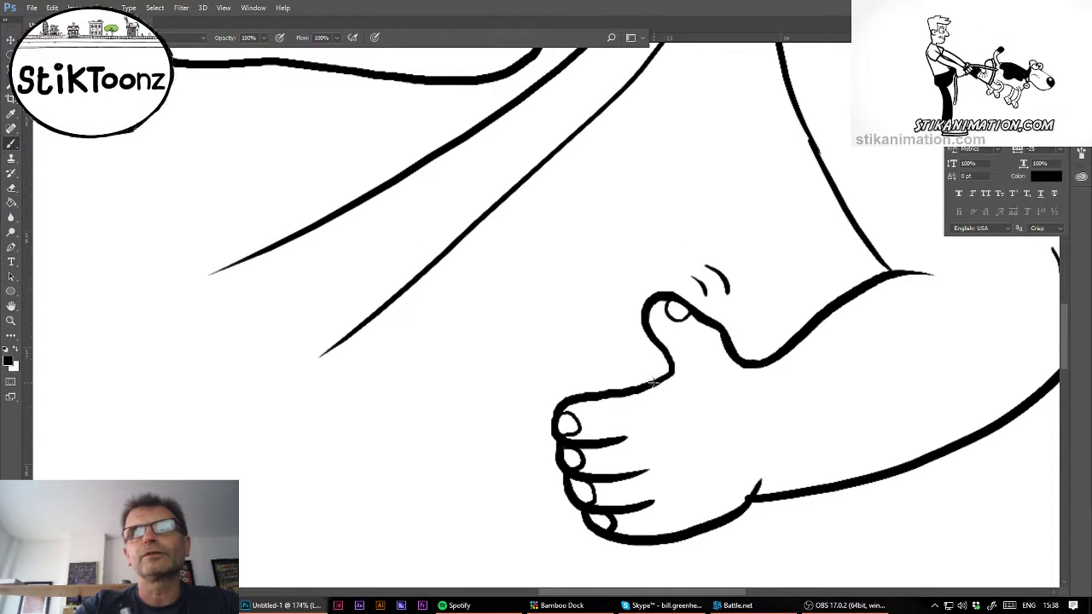
mouse_move(653, 382)
left_mouse_down()
mouse_move(603, 328)
mouse_move(657, 381)
left_mouse_up()
key("ctrl+z")
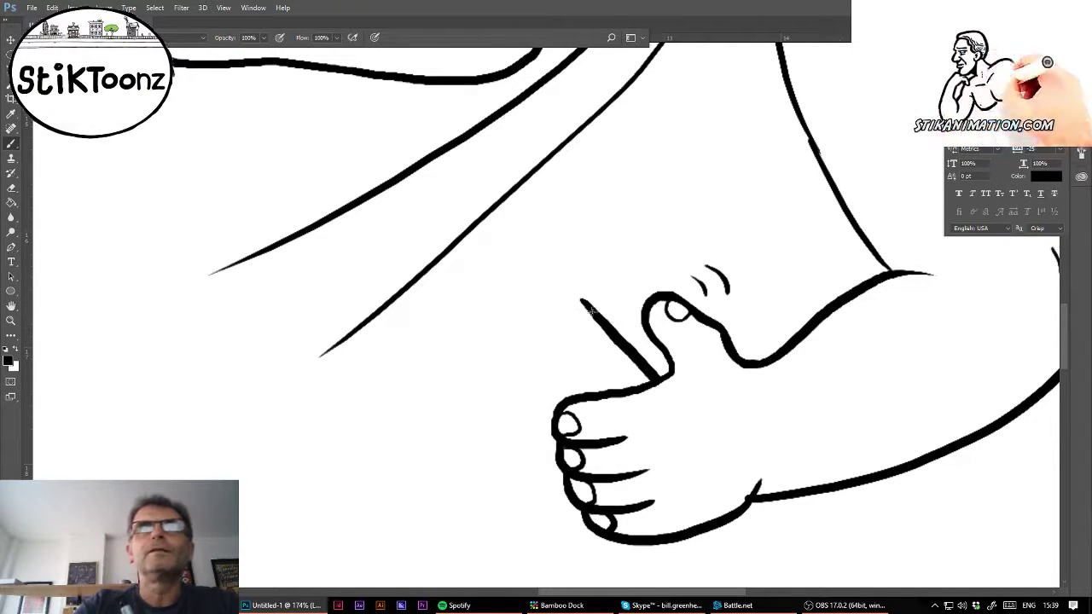
mouse_move(582, 302)
left_mouse_down()
mouse_move(505, 293)
mouse_move(464, 303)
mouse_move(427, 318)
mouse_move(402, 350)
mouse_move(438, 420)
mouse_move(527, 517)
mouse_move(567, 546)
mouse_move(589, 546)
left_mouse_up()
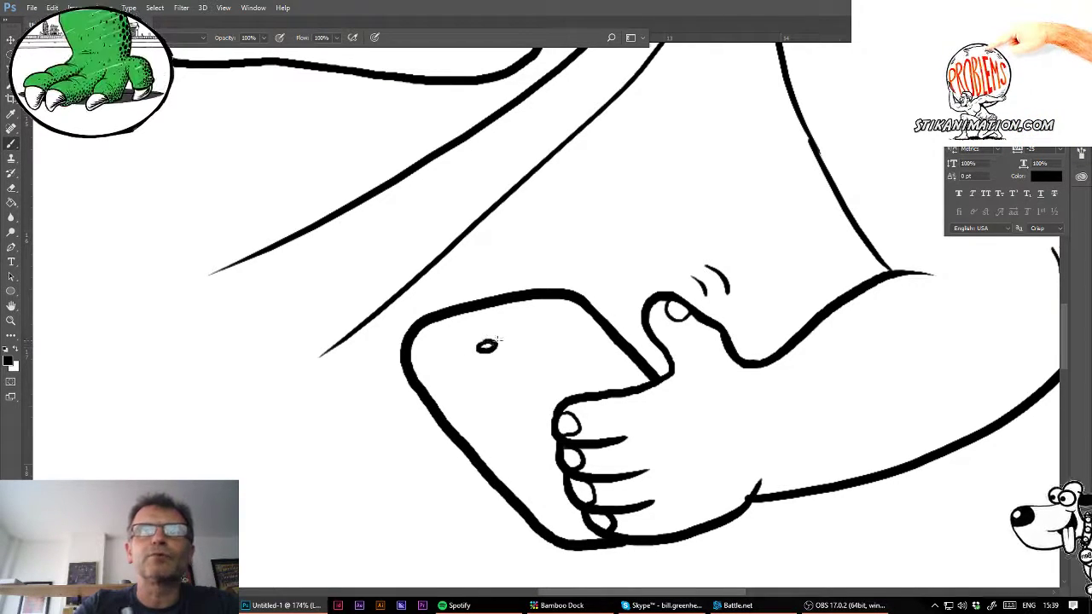
mouse_move(528, 317)
left_mouse_down()
mouse_move(565, 316)
mouse_move(623, 385)
left_mouse_up()
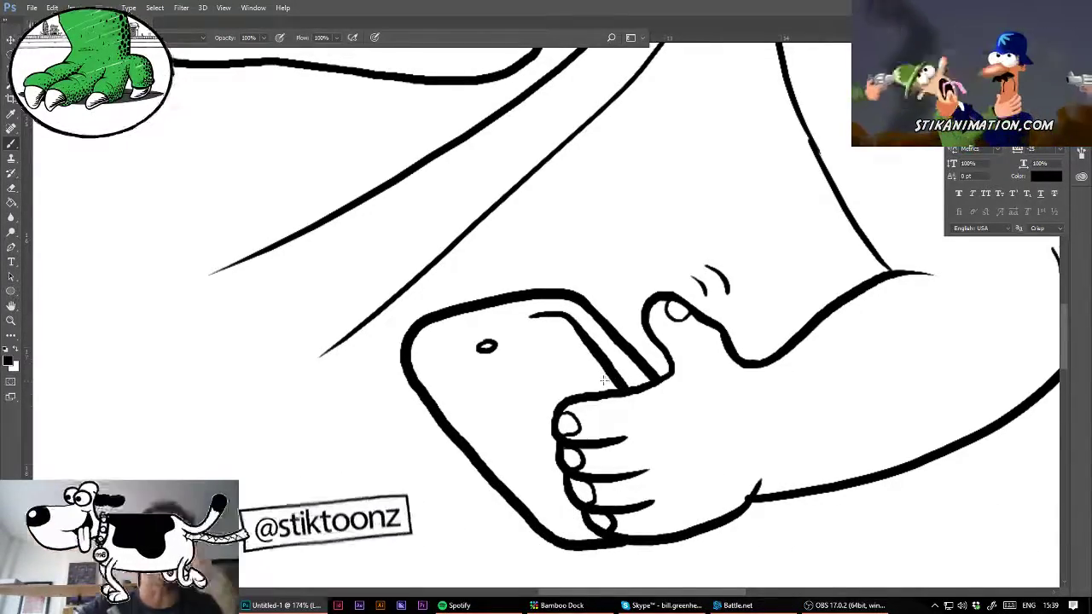
- Lasso the uneven outer side of the phone's lower-left edge, delete it to straighten the outline and clear the selection
key("l")
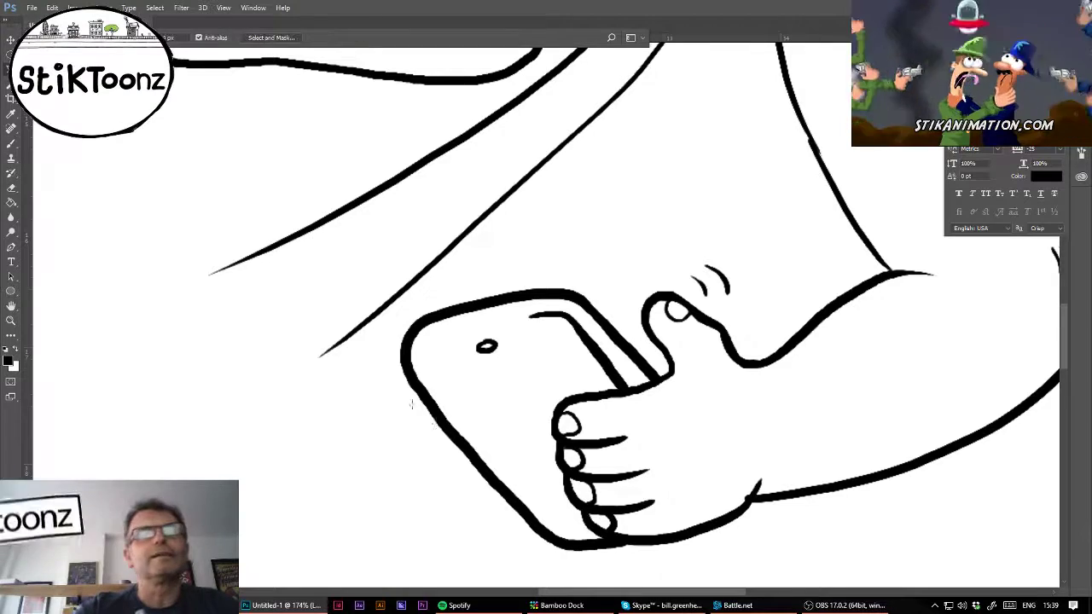
left_click(393, 355)
left_click(564, 566)
left_click(532, 579)
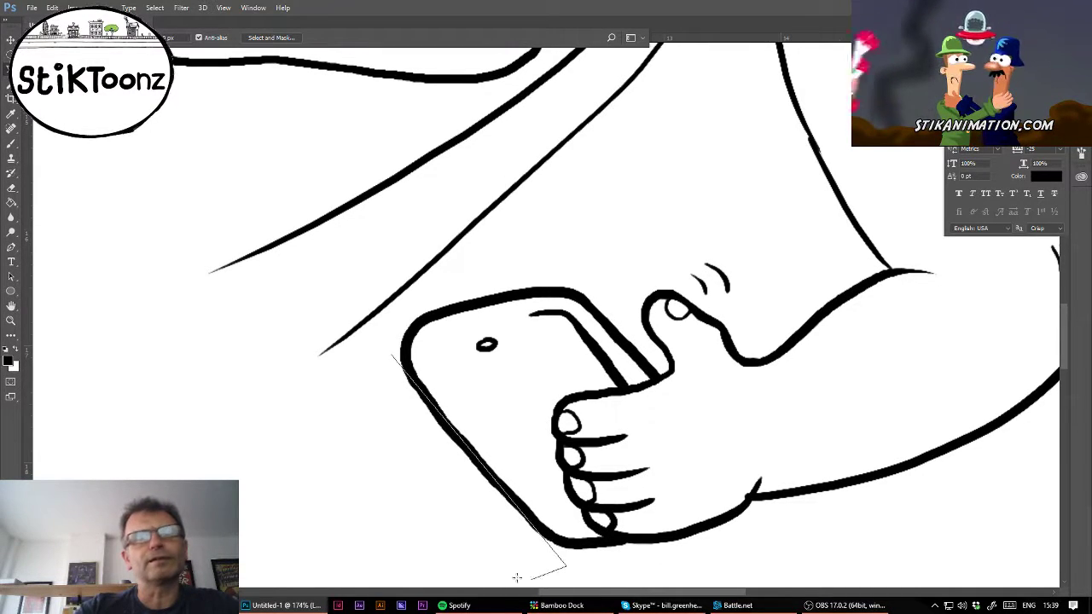
left_click(480, 563)
left_click(387, 488)
double_click(381, 388)
key("Delete")
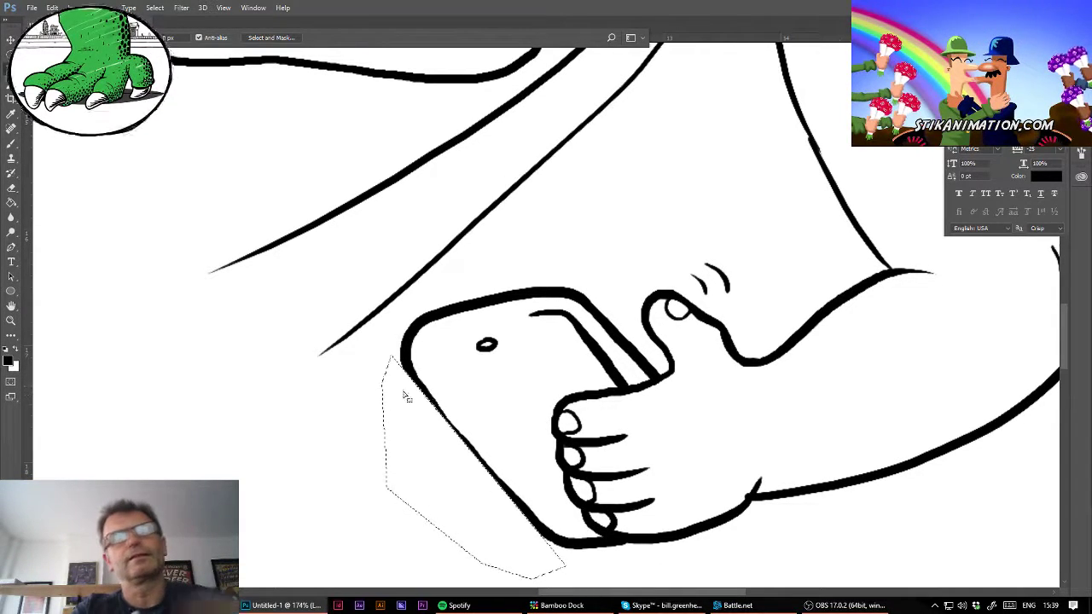
key("ctrl+d")
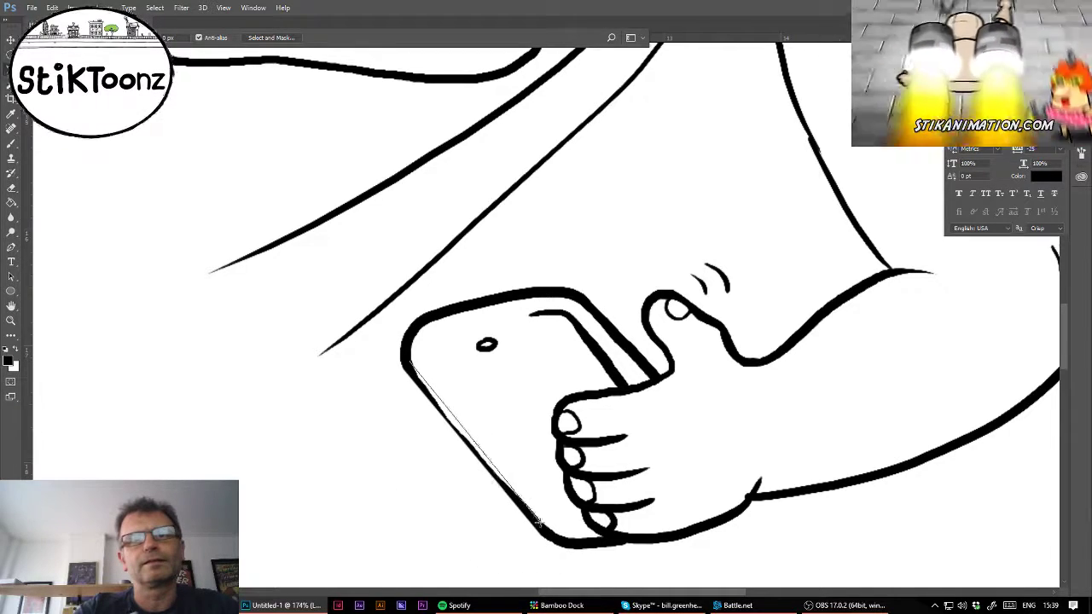
- Lasso a thin strip along the inner side of the phone's lower-left edge, paint it black and clear the selection
left_click(541, 524)
left_click(496, 480)
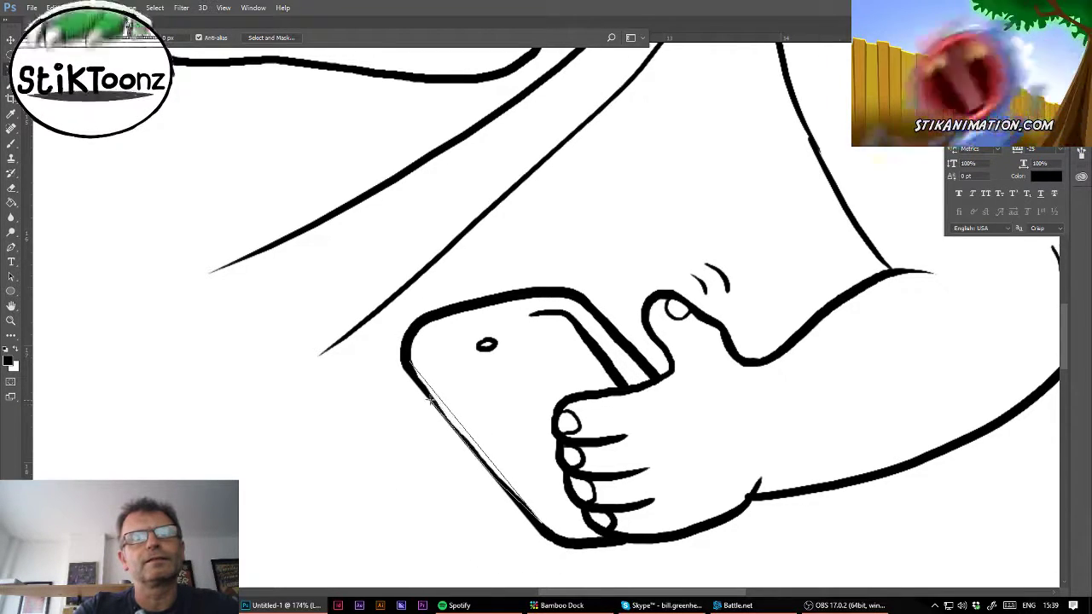
left_click(407, 368)
key("b")
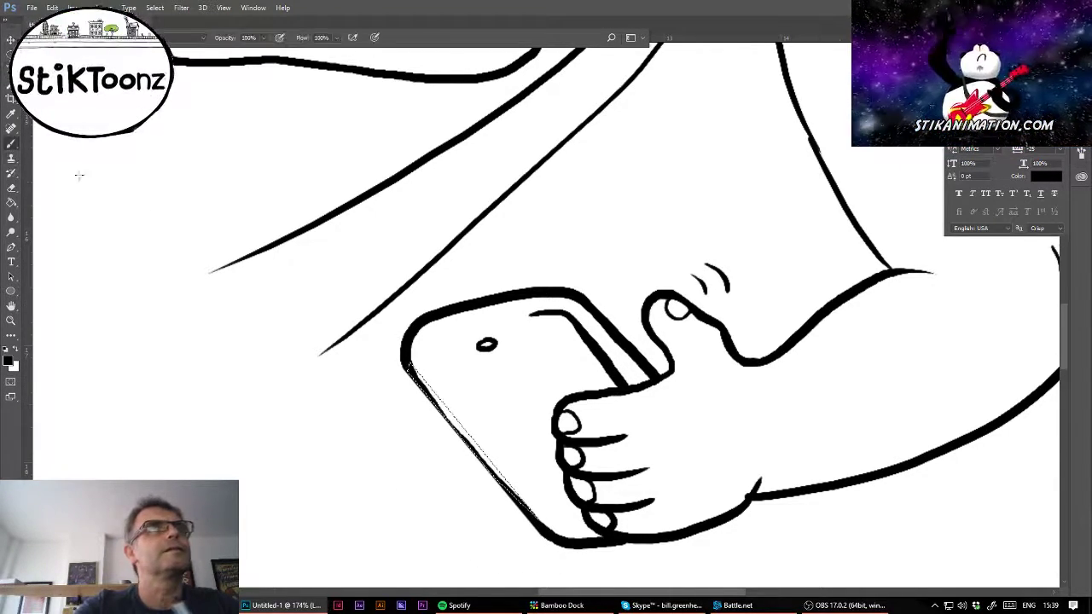
left_click_drag(446, 435, 543, 521)
key("ctrl+d")
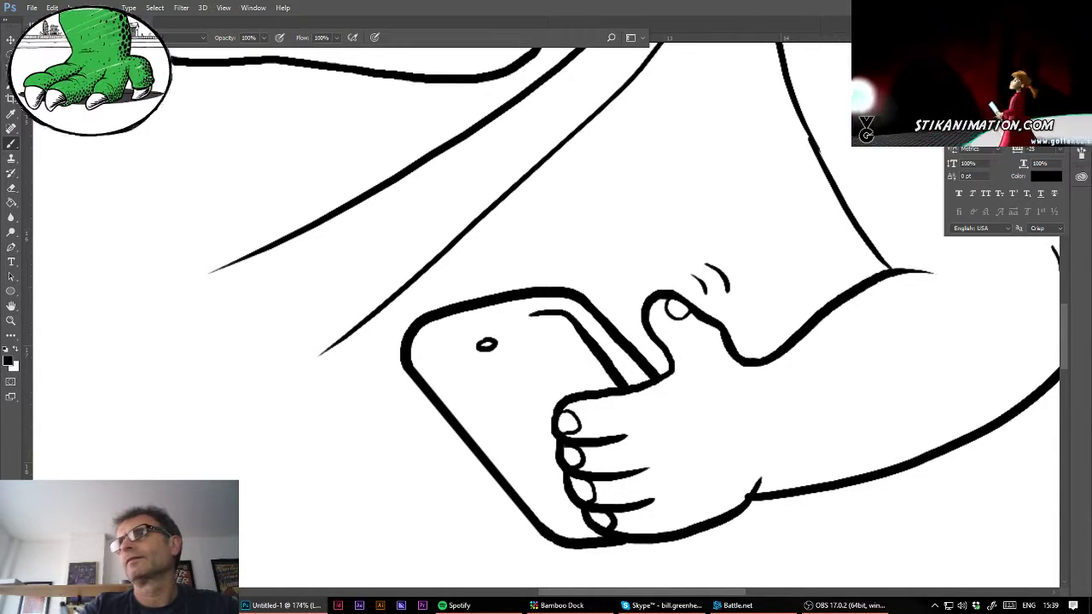
- Lasso the mouth and chin marks, free-transform them to about 124% width and 91% height, and clear the selection
key("ctrl+0")
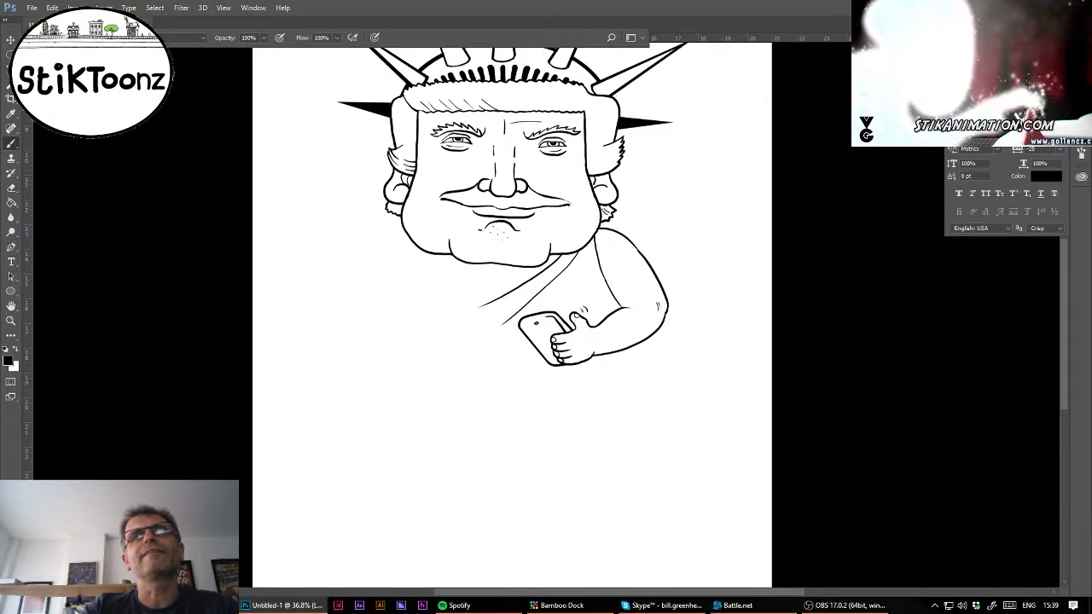
scroll(545, 315, "up", 1)
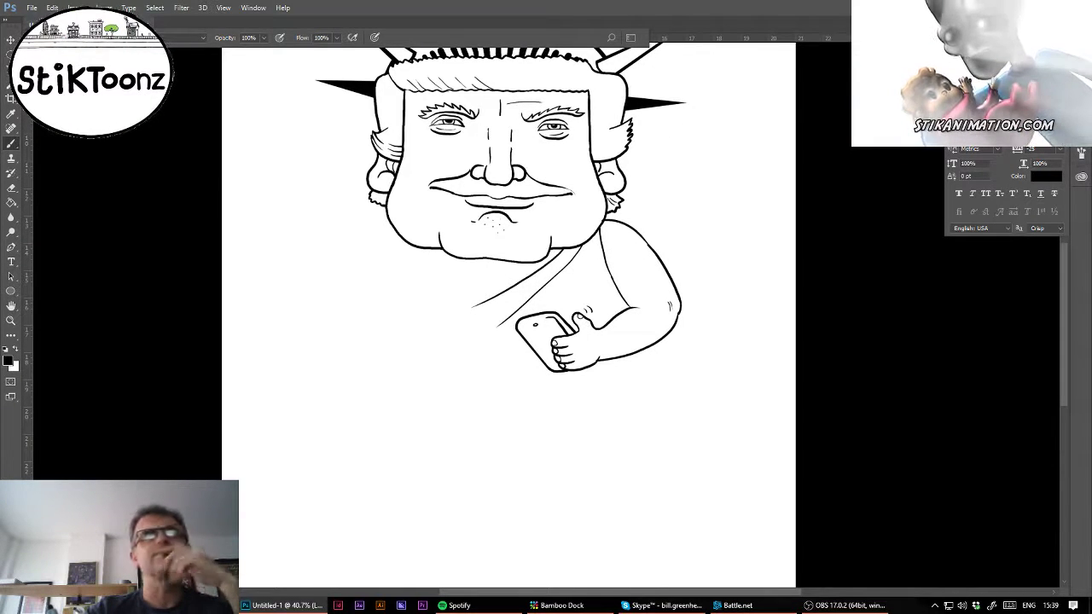
key("l")
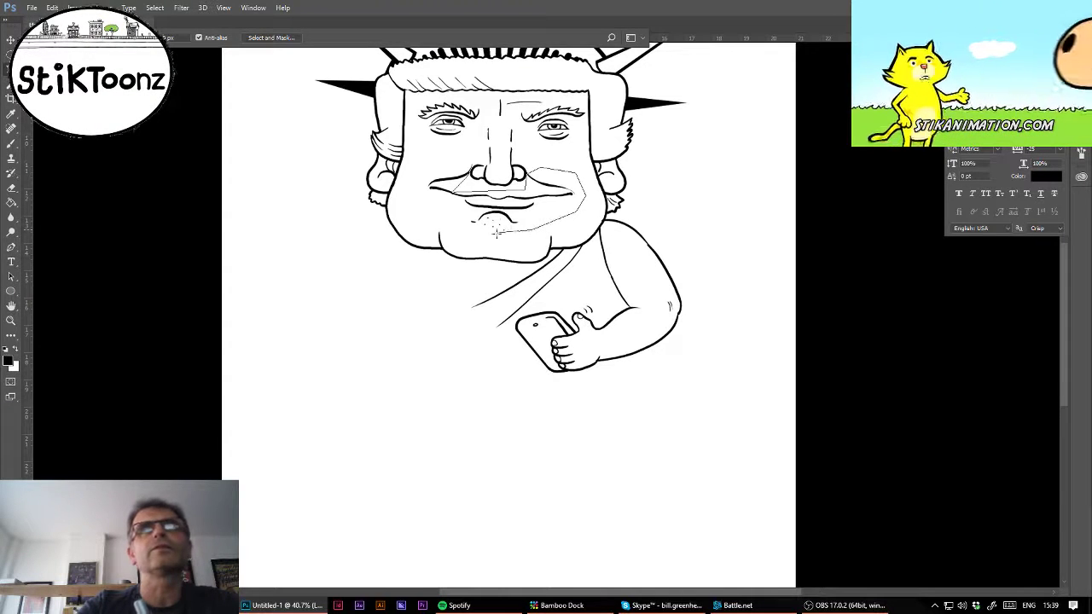
mouse_move(497, 232)
left_mouse_down()
mouse_move(427, 202)
mouse_move(416, 177)
mouse_move(460, 175)
left_mouse_up()
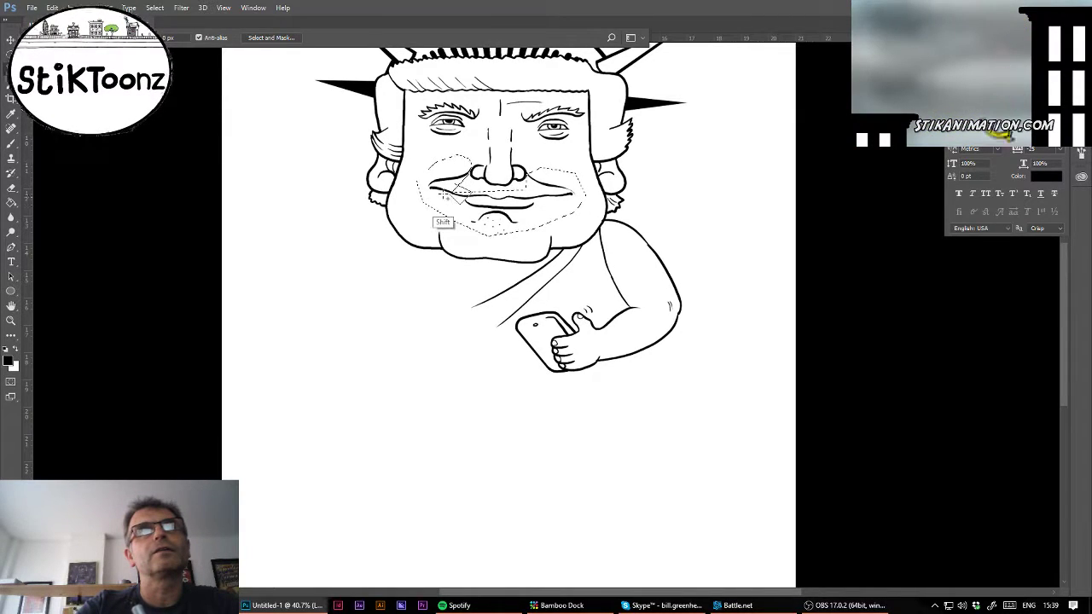
left_click(52, 8)
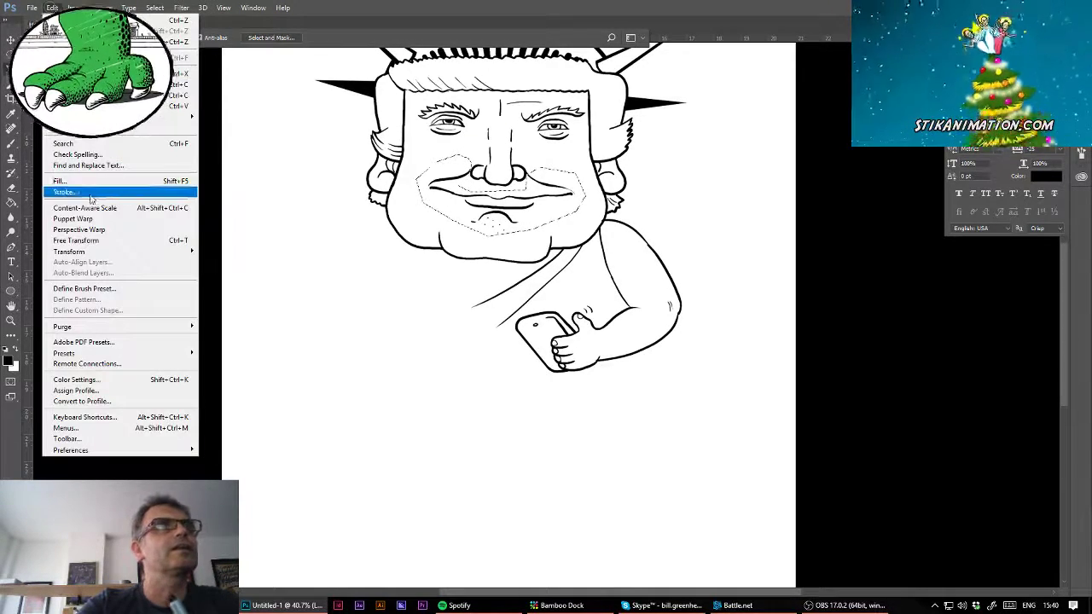
left_click(75, 240)
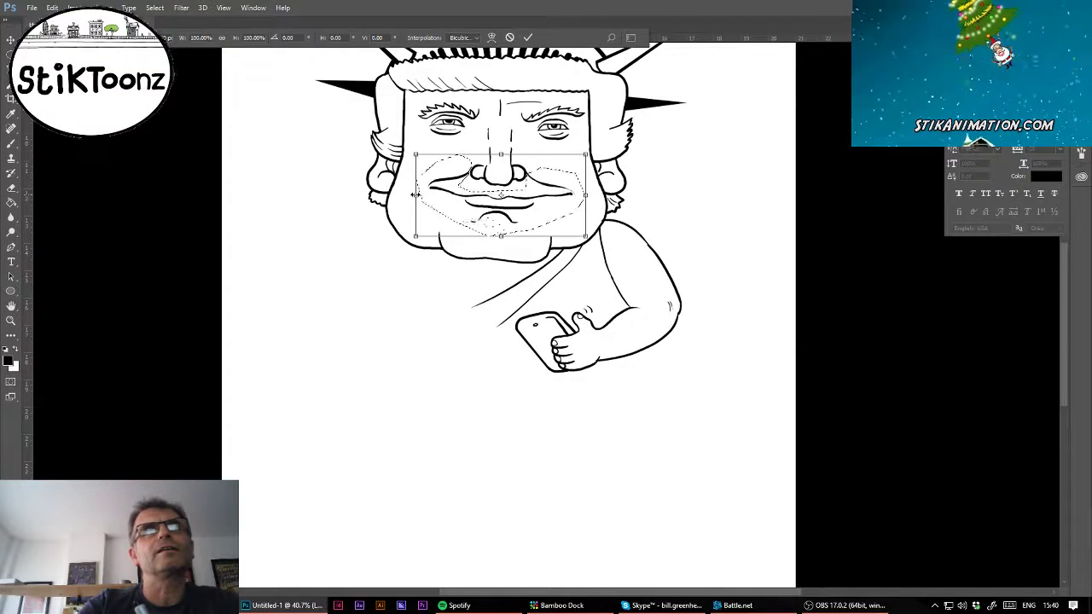
left_click_drag(415, 195, 397, 195)
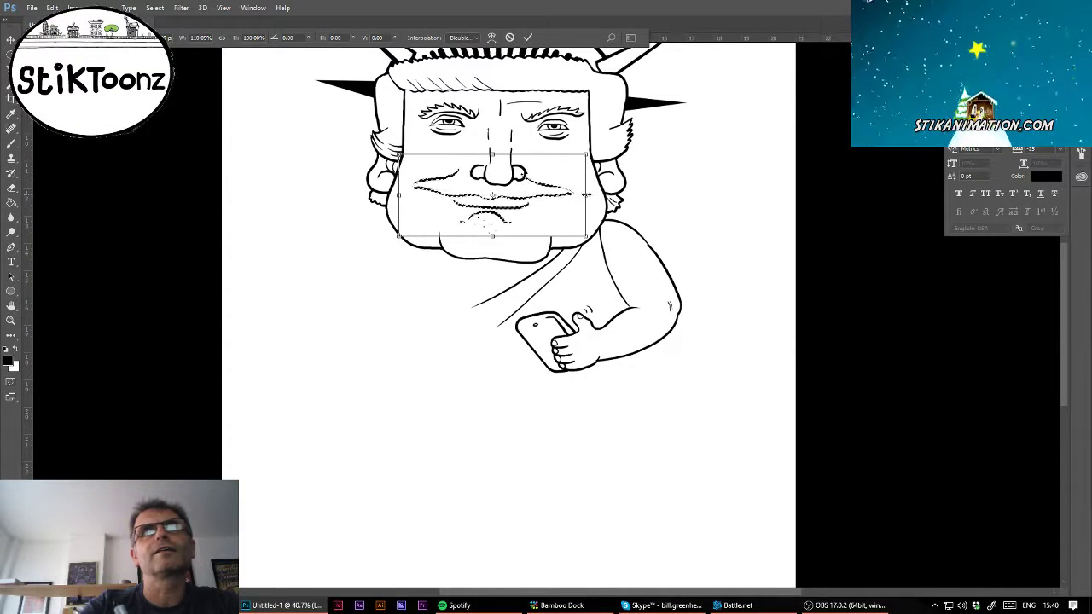
left_click_drag(587, 194, 604, 195)
left_click_drag(501, 235, 503, 226)
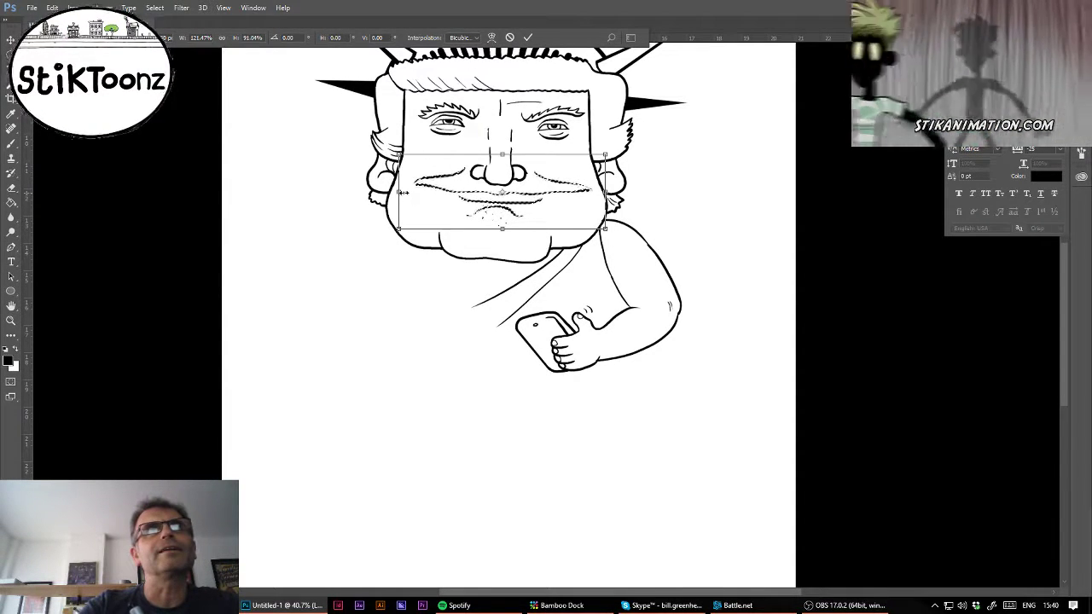
left_click_drag(397, 192, 392, 193)
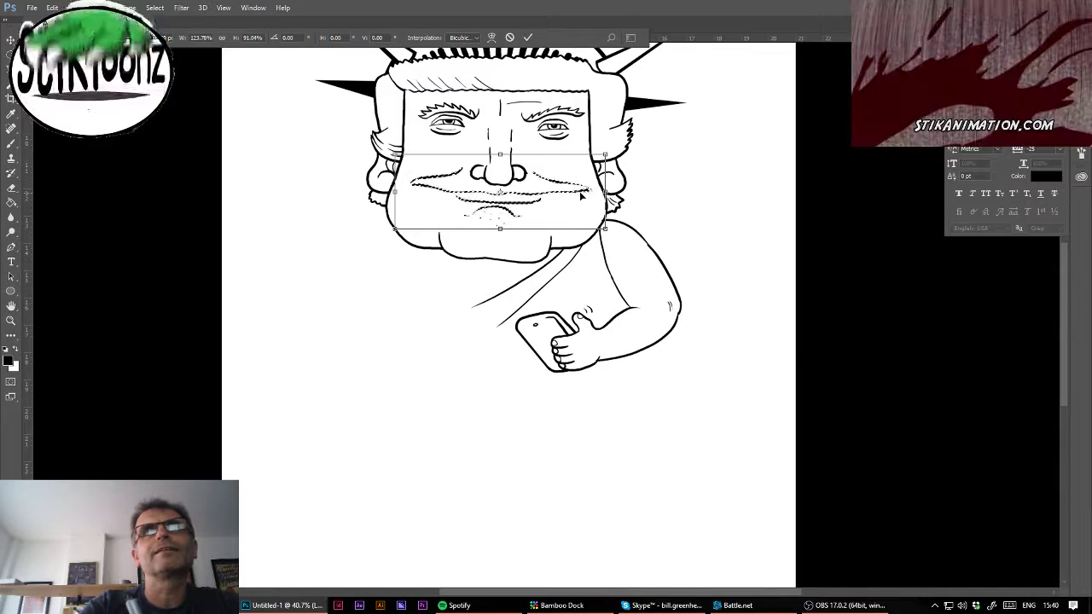
key("Return")
key("ctrl+d")
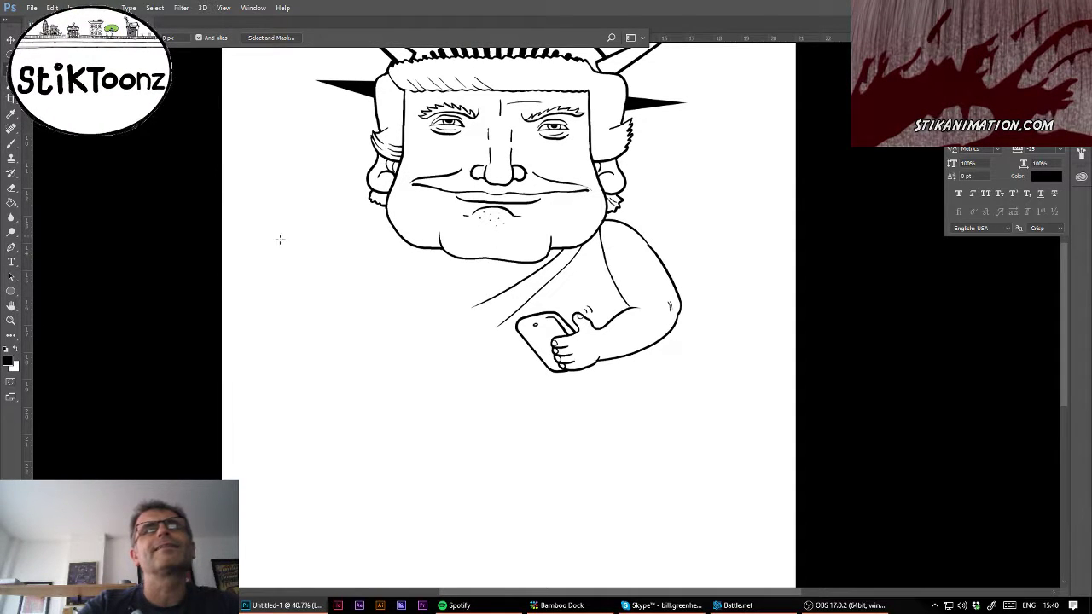
- Draw a long curved cheek line beside the left end of the mouth, crossing the face outline near the ear
left_click(11, 321)
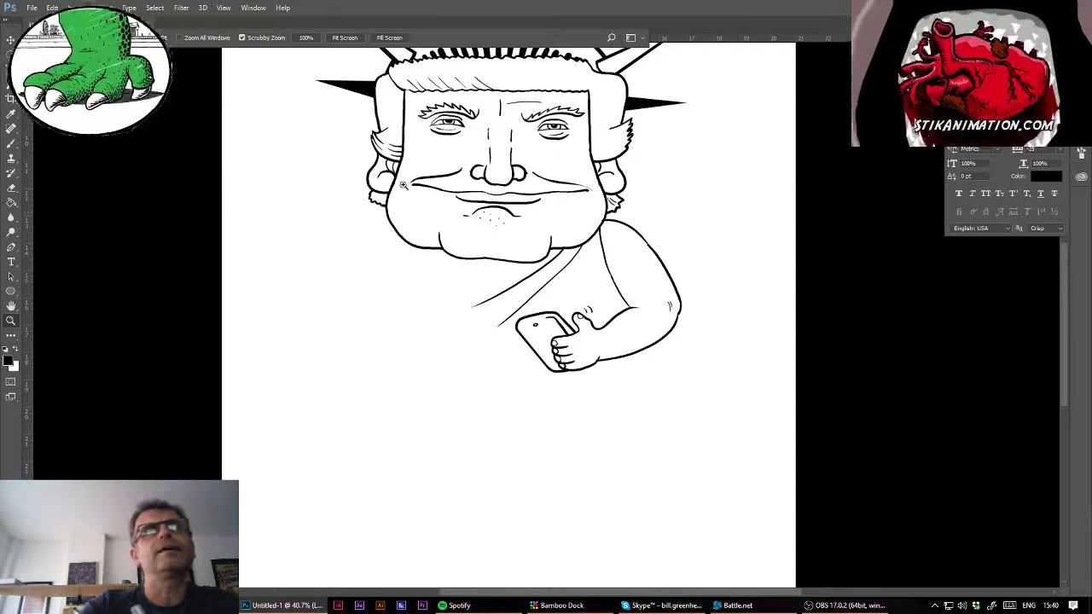
left_click_drag(420, 184, 470, 205)
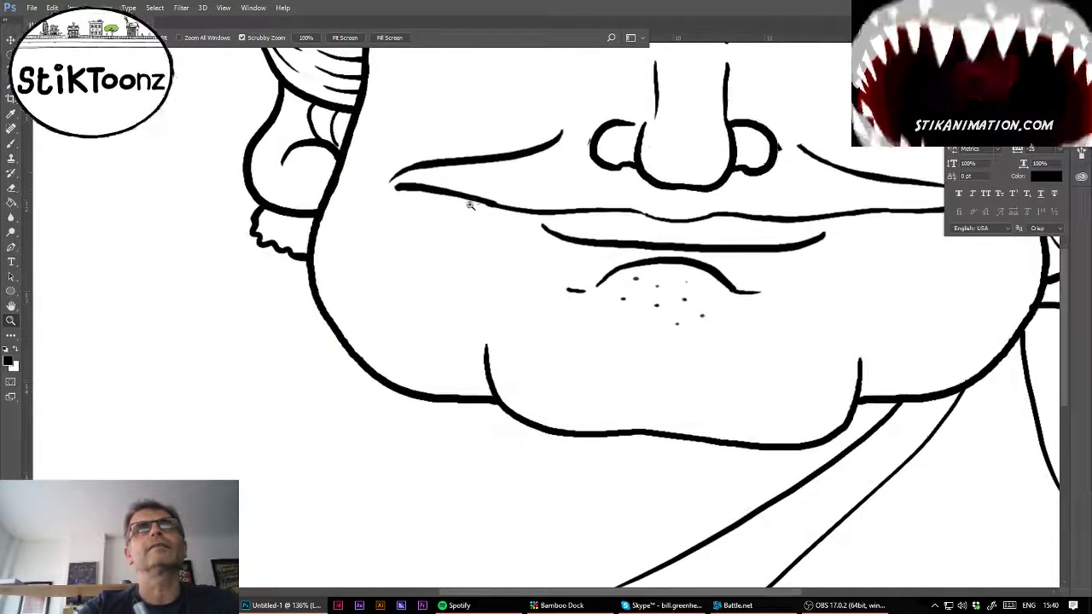
key("b")
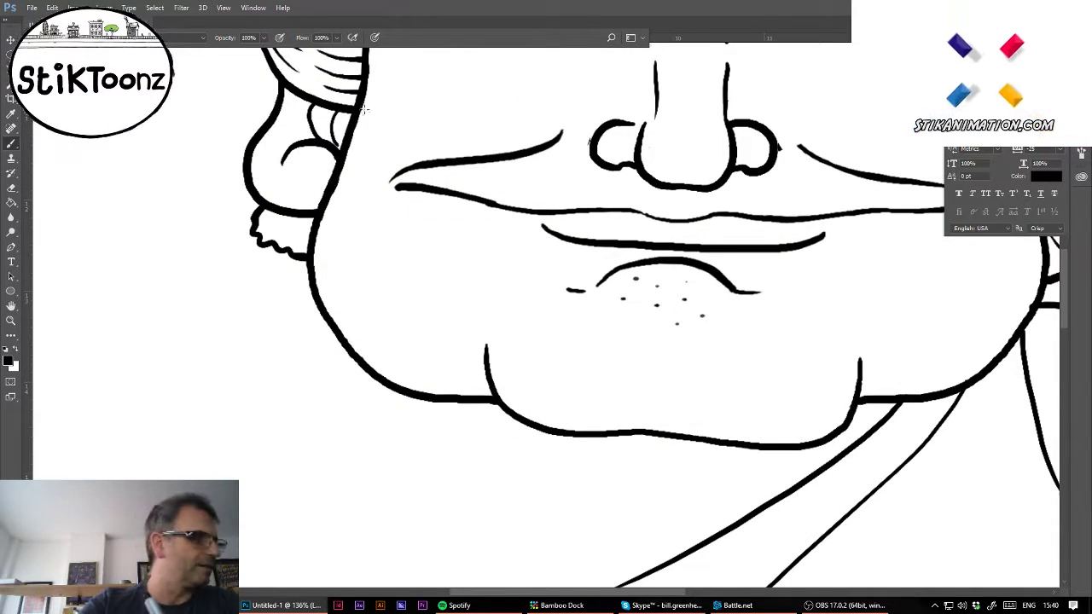
left_click_drag(396, 90, 383, 280)
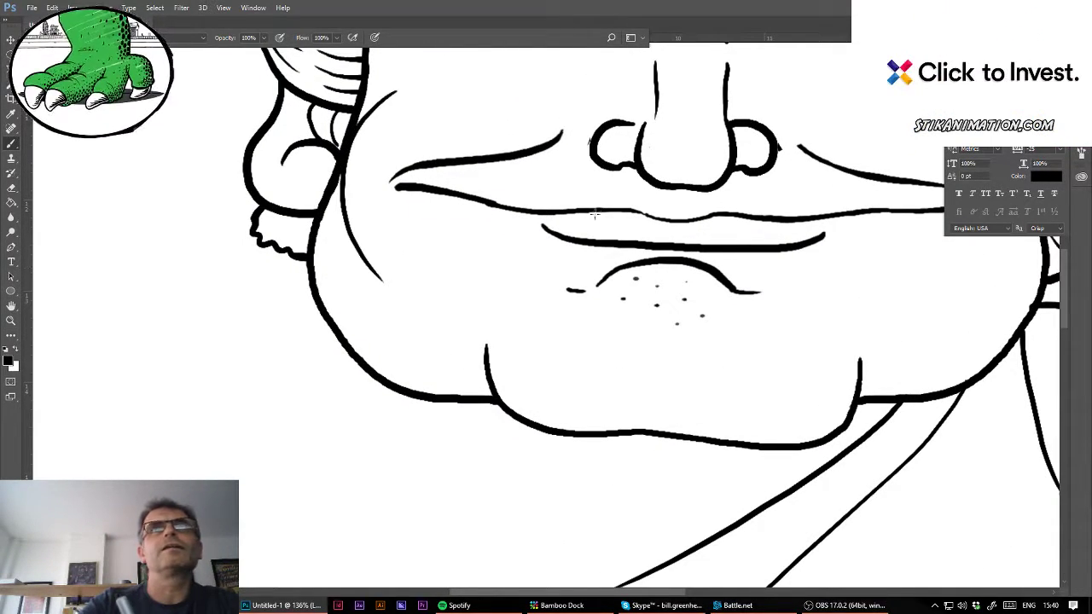
- Draw a matching curved cheek line beside the right end of the mouth, redoing the stroke until it fits
left_click_drag(657, 302, 372, 341)
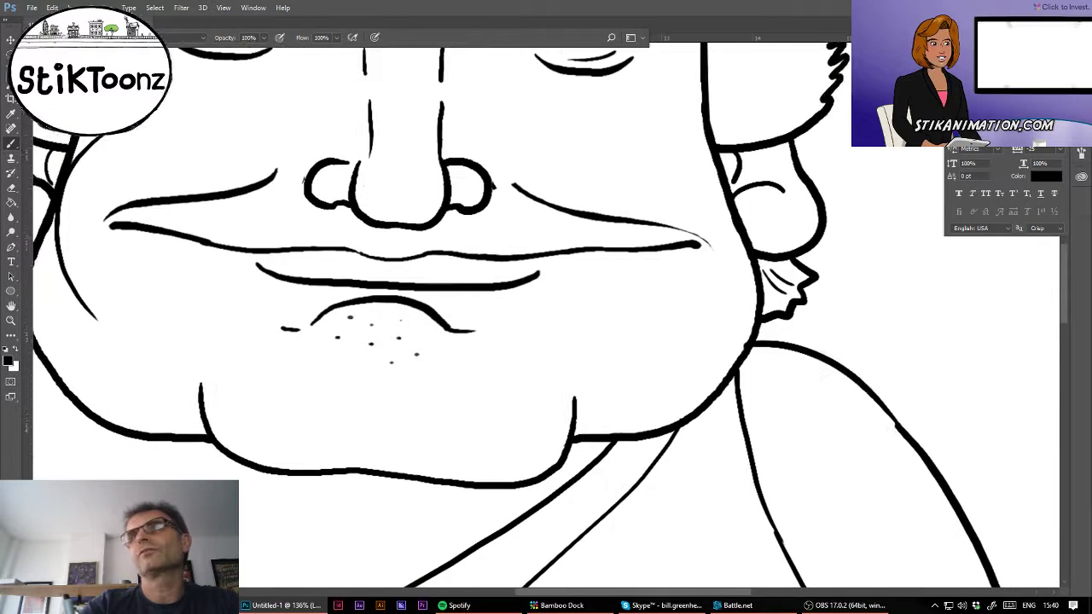
left_click_drag(693, 146, 748, 317)
key("ctrl+z")
mouse_move(687, 141)
left_mouse_down()
mouse_move(716, 164)
mouse_move(703, 328)
mouse_move(713, 151)
mouse_move(731, 313)
left_mouse_up()
key("ctrl+z")
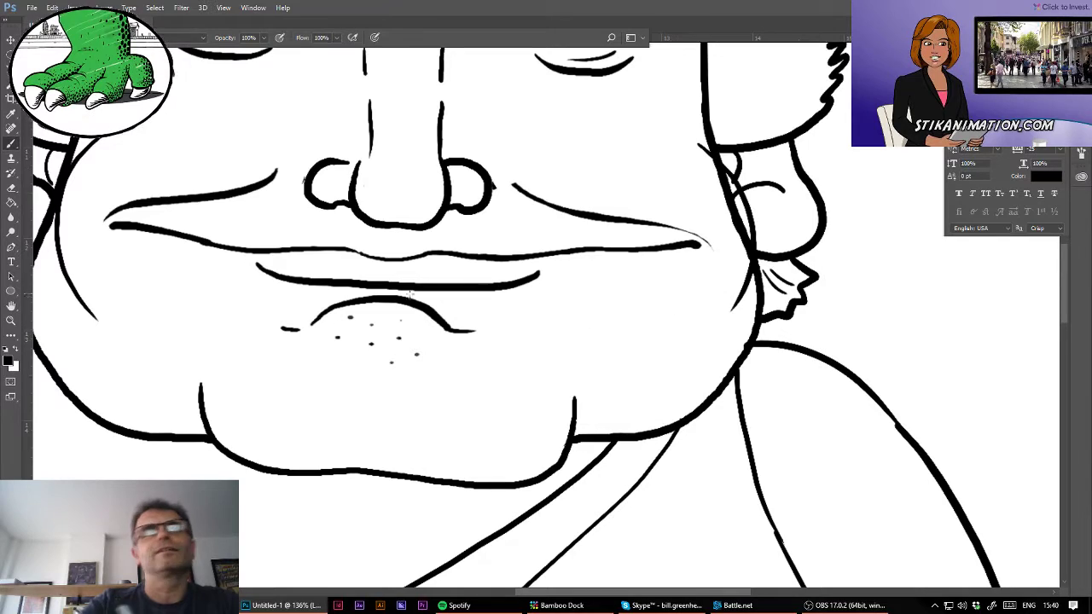
- Erase the old face outline inside the new right cheek curve, from the top of the ear to the earlobe
left_click(12, 320)
left_click(771, 179)
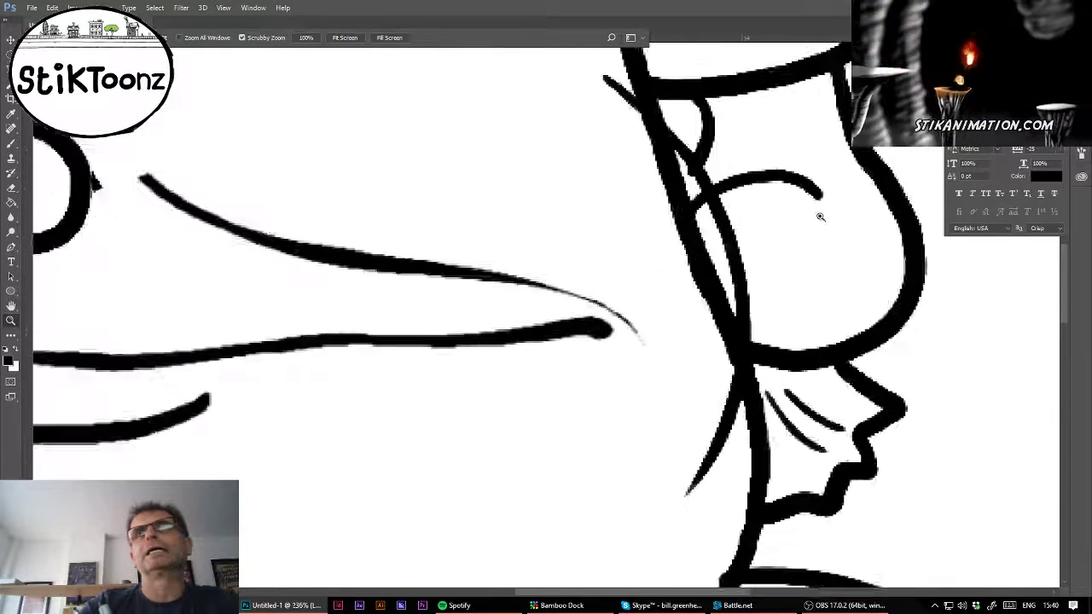
left_click(11, 188)
mouse_move(655, 186)
left_mouse_down()
mouse_move(621, 123)
mouse_move(679, 208)
mouse_move(671, 234)
mouse_move(654, 157)
left_mouse_up()
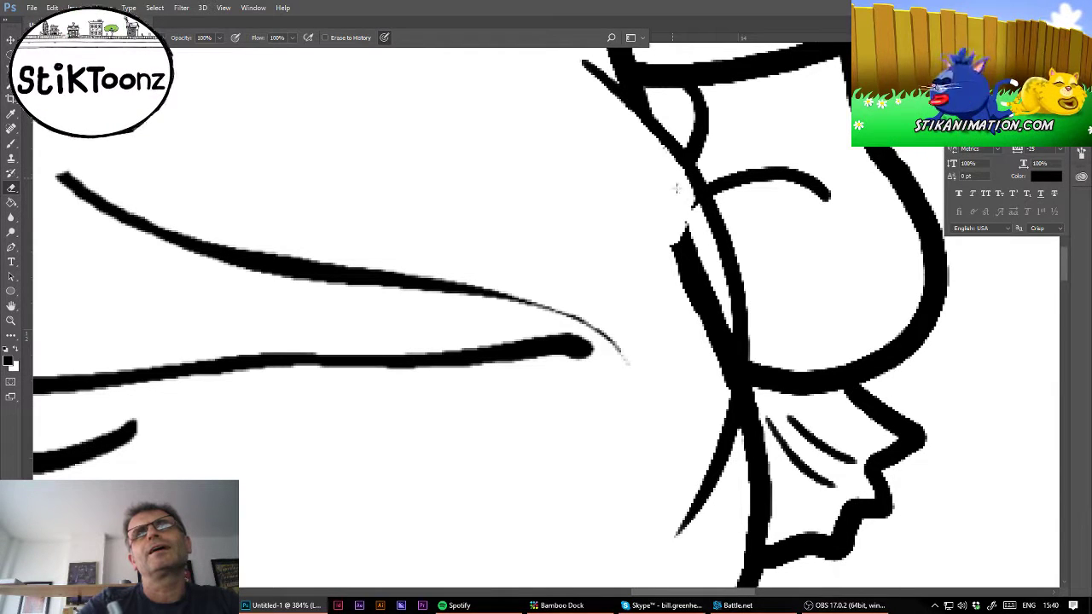
mouse_move(676, 188)
left_mouse_down()
mouse_move(694, 264)
mouse_move(739, 284)
mouse_move(681, 240)
mouse_move(699, 332)
left_mouse_up()
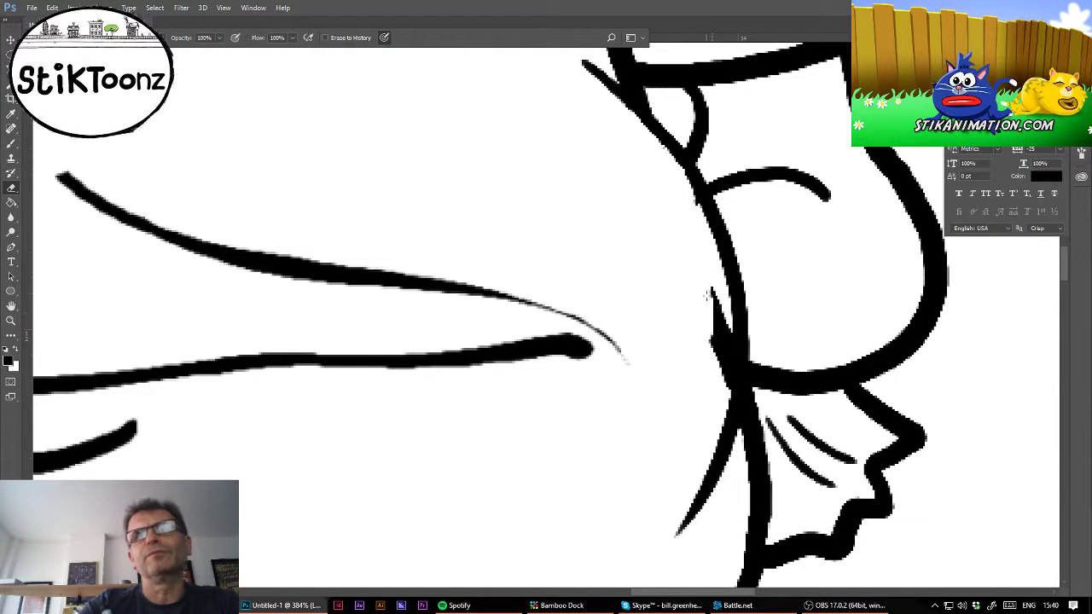
left_click_drag(708, 294, 722, 359)
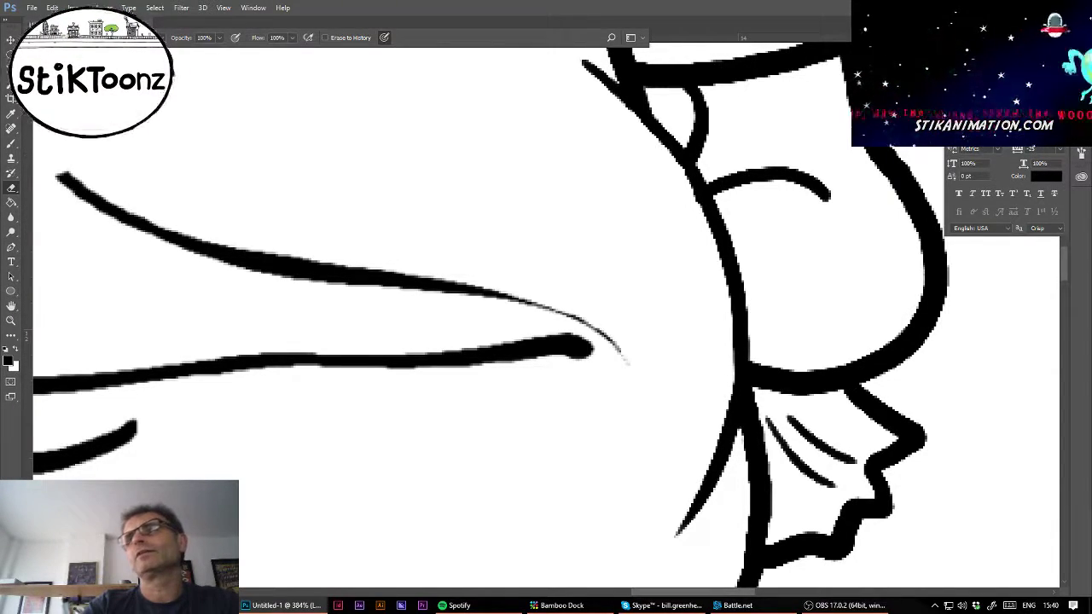
- Lasso the curved cheek line near the left ear and move it left so it overlaps the face outline beside the ear
key("ctrl+0")
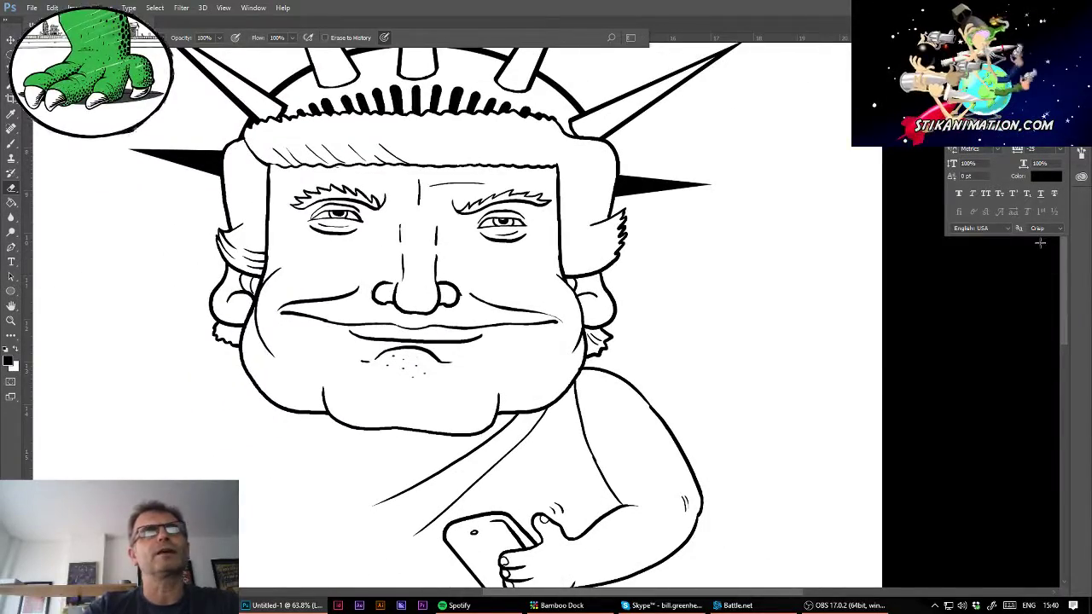
left_click(11, 320)
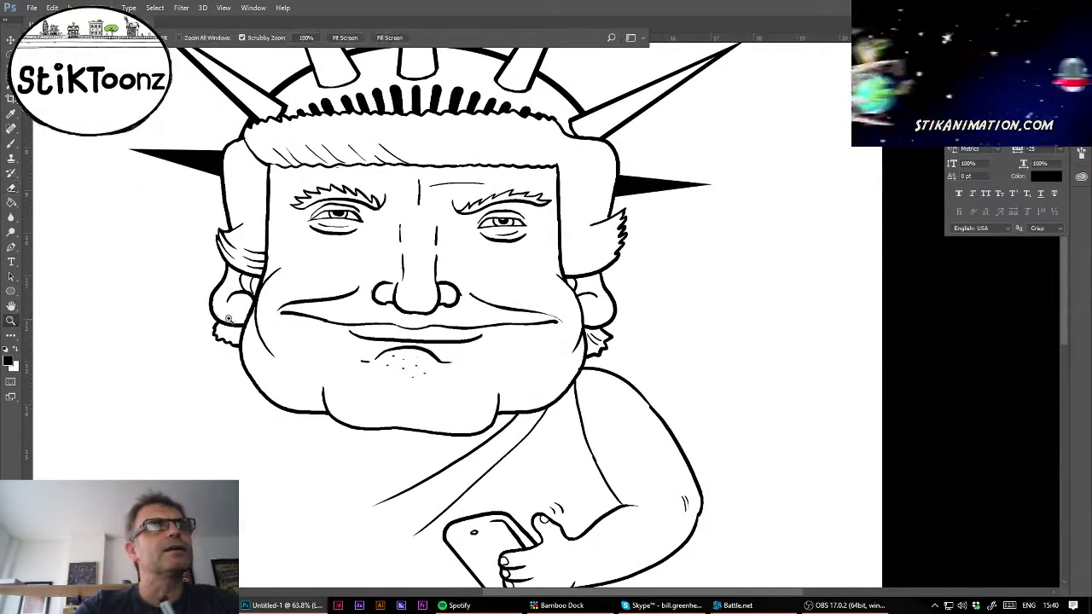
left_click_drag(236, 319, 287, 336)
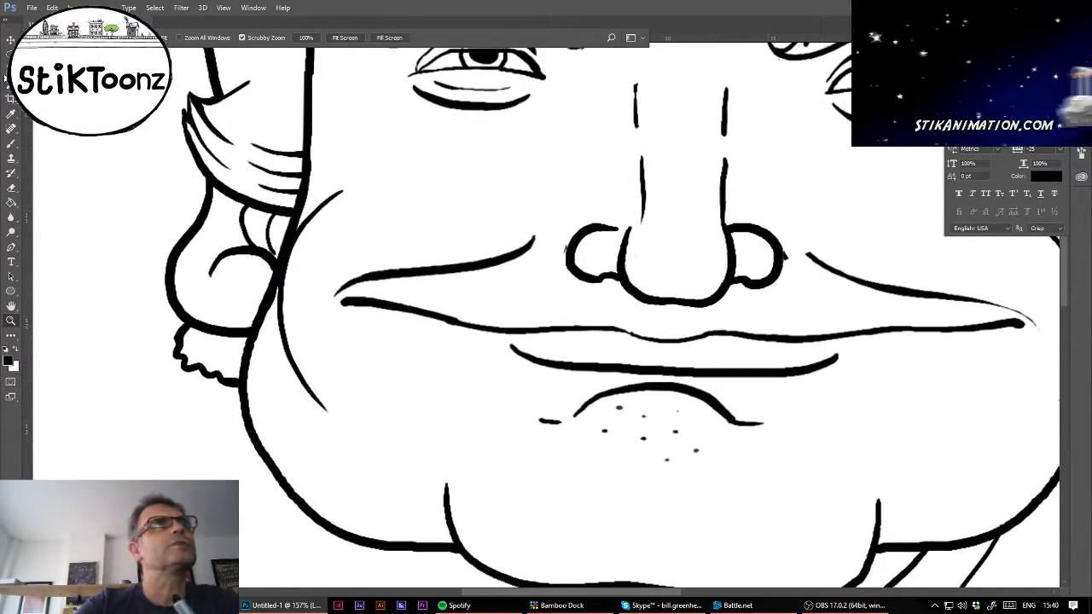
key("l")
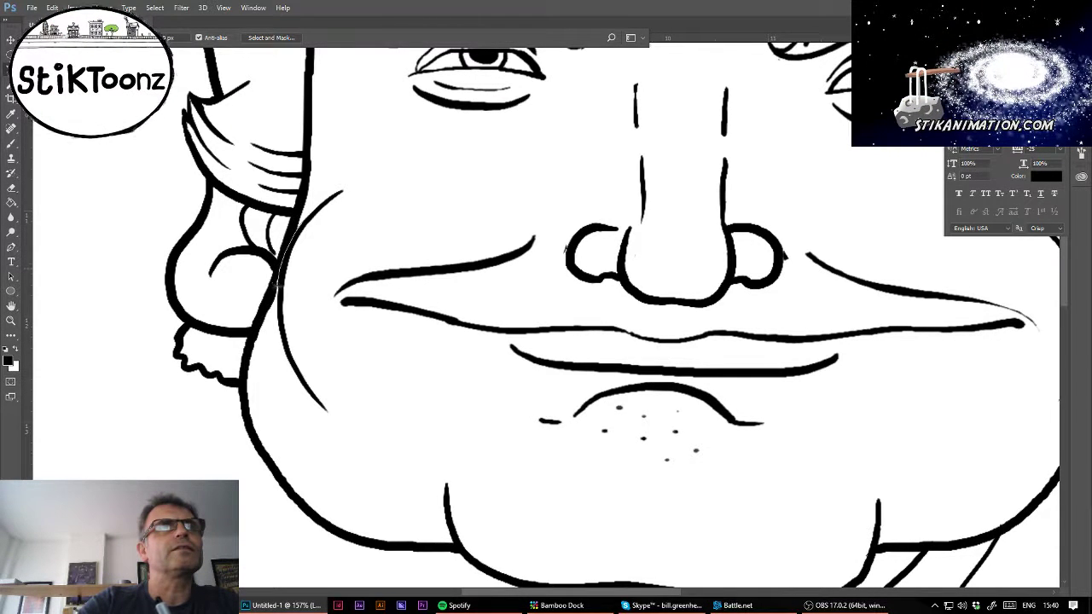
mouse_move(290, 402)
left_mouse_down()
mouse_move(357, 406)
mouse_move(315, 318)
mouse_move(332, 250)
mouse_move(365, 198)
mouse_move(352, 179)
mouse_move(324, 189)
left_mouse_up()
mouse_move(301, 248)
left_mouse_down()
mouse_move(283, 273)
mouse_move(268, 275)
mouse_move(288, 275)
left_mouse_up()
- Clear the selection and erase the old face outline inside the left cheek curve, from below the sideburn to the earlobe
left_click(11, 321)
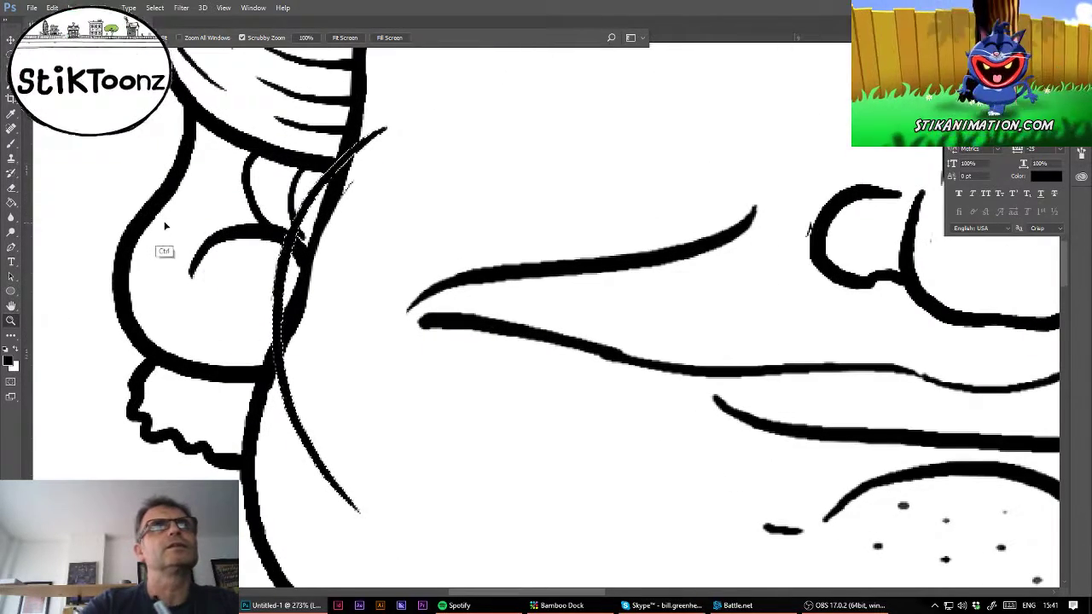
left_click(11, 187)
left_click_drag(357, 181, 312, 246)
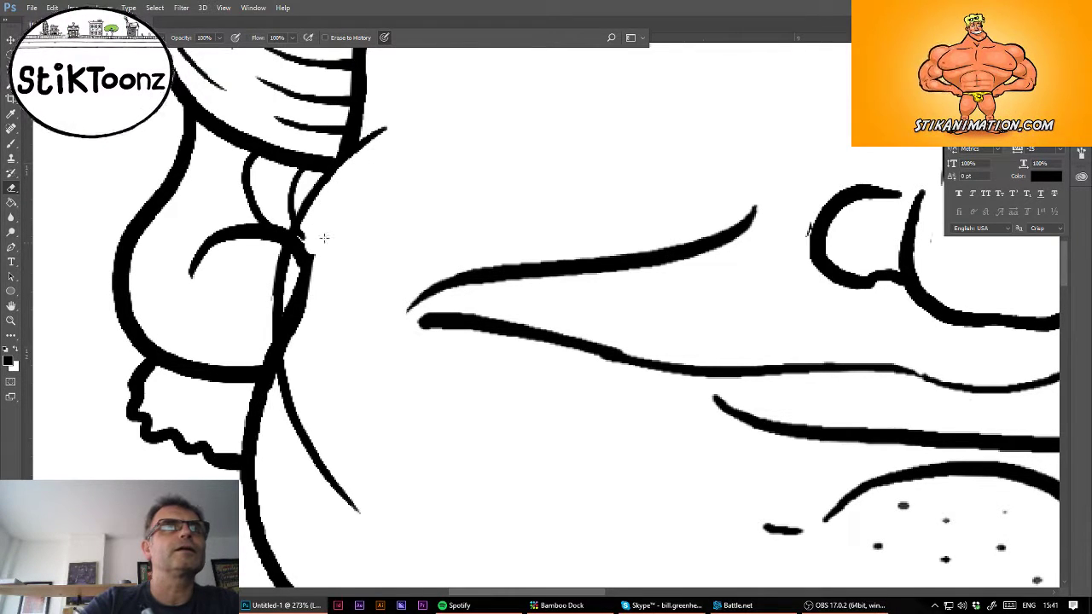
mouse_move(324, 237)
left_mouse_down()
mouse_move(305, 253)
mouse_move(304, 335)
mouse_move(292, 334)
left_mouse_up()
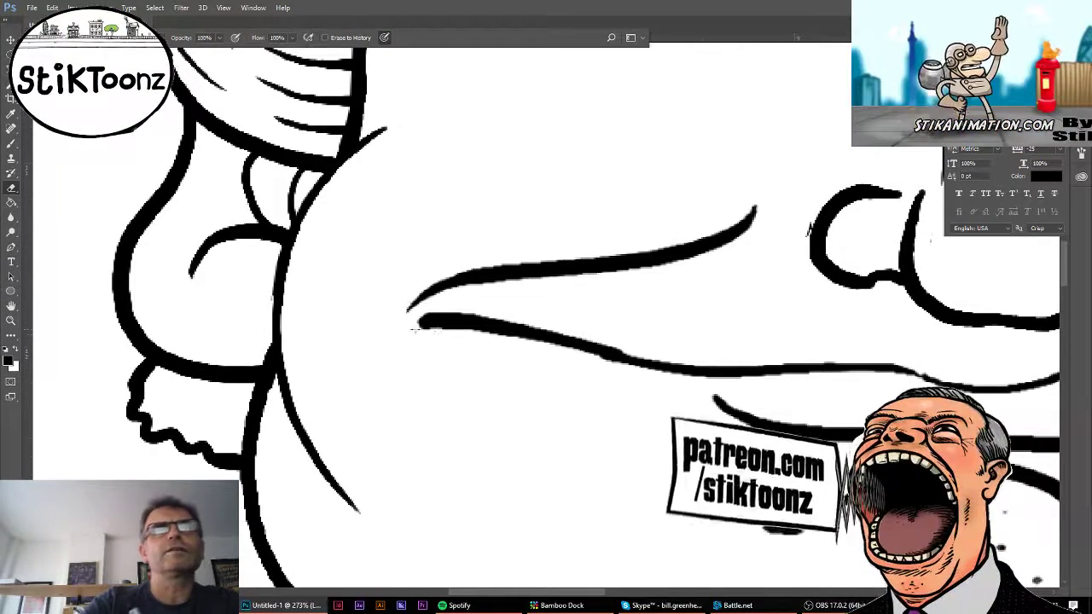
- Brush a short hooked crease around the left corner of the mouth, extending the upper smile line downward
key("b")
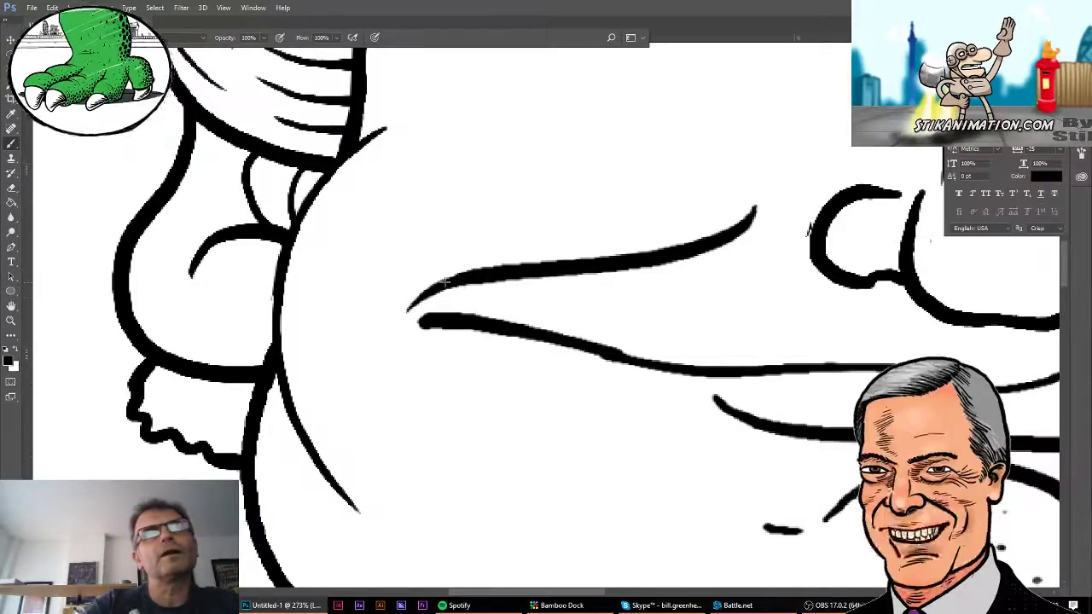
left_click_drag(410, 303, 411, 368)
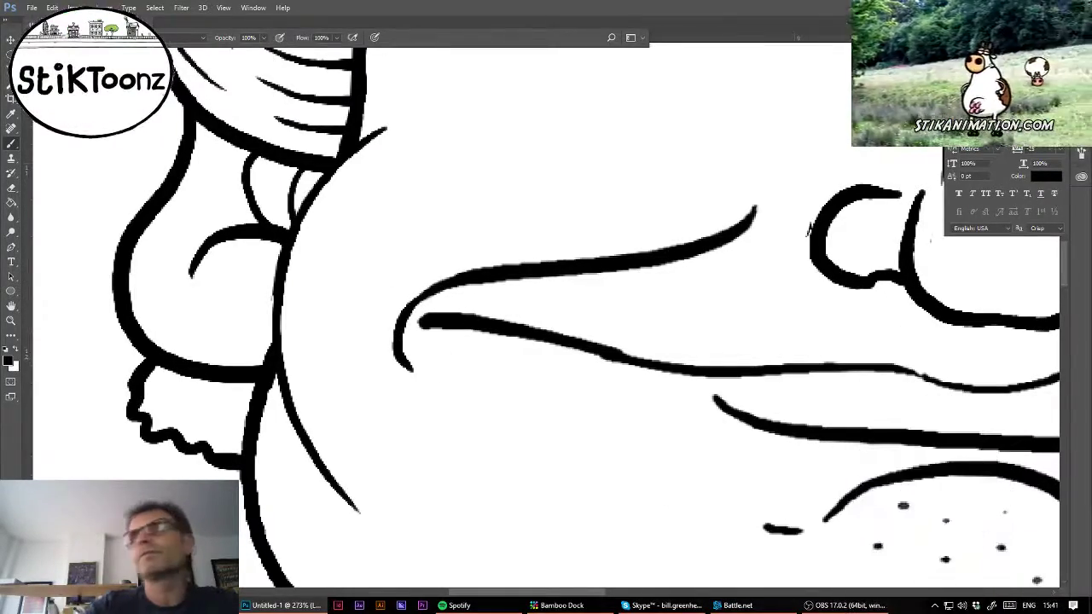
key("ctrl+0")
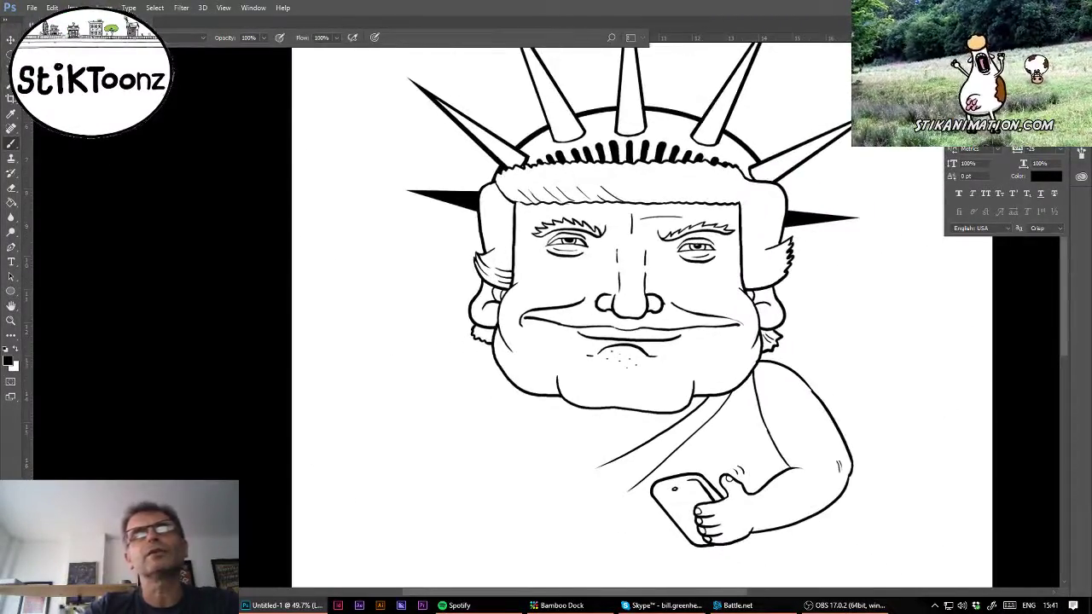
- Erase the stray nub on the right nostril and brush a matching hooked crease around the right corner of the mouth
key("z")
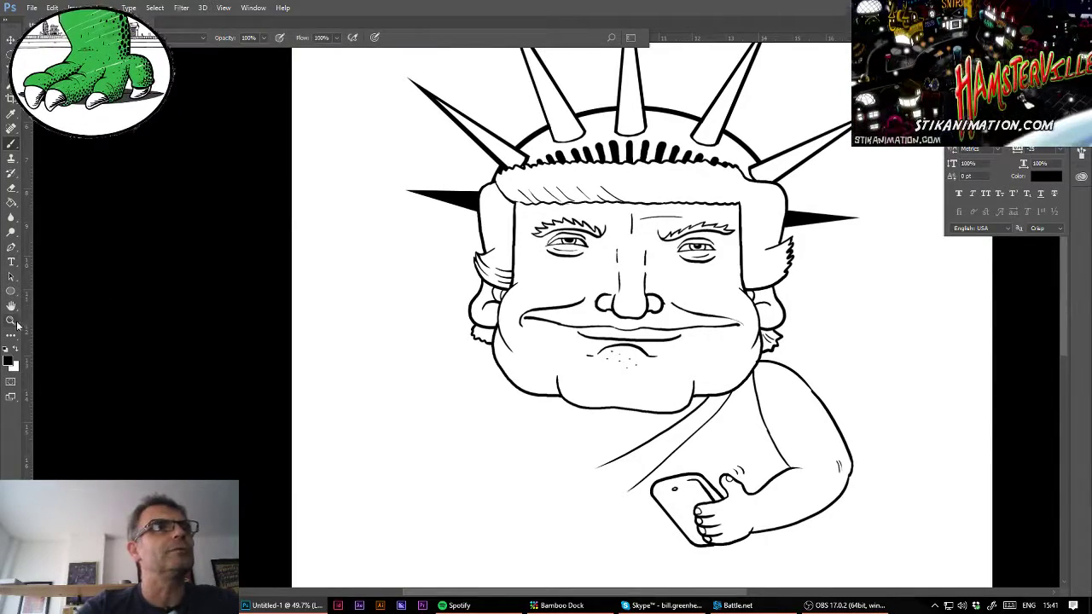
left_click_drag(778, 341, 608, 304)
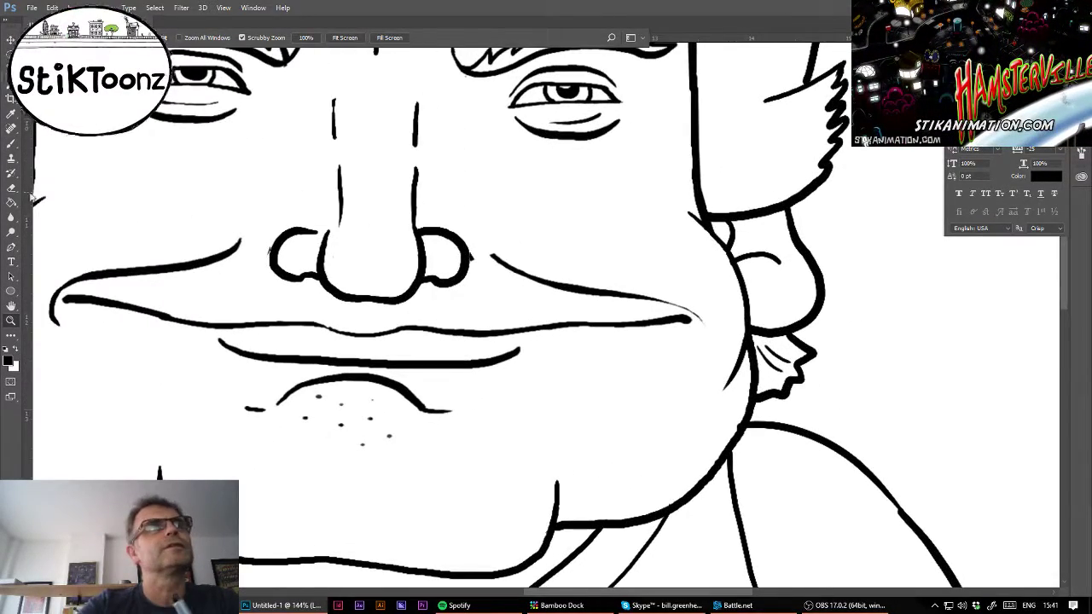
left_click(11, 142)
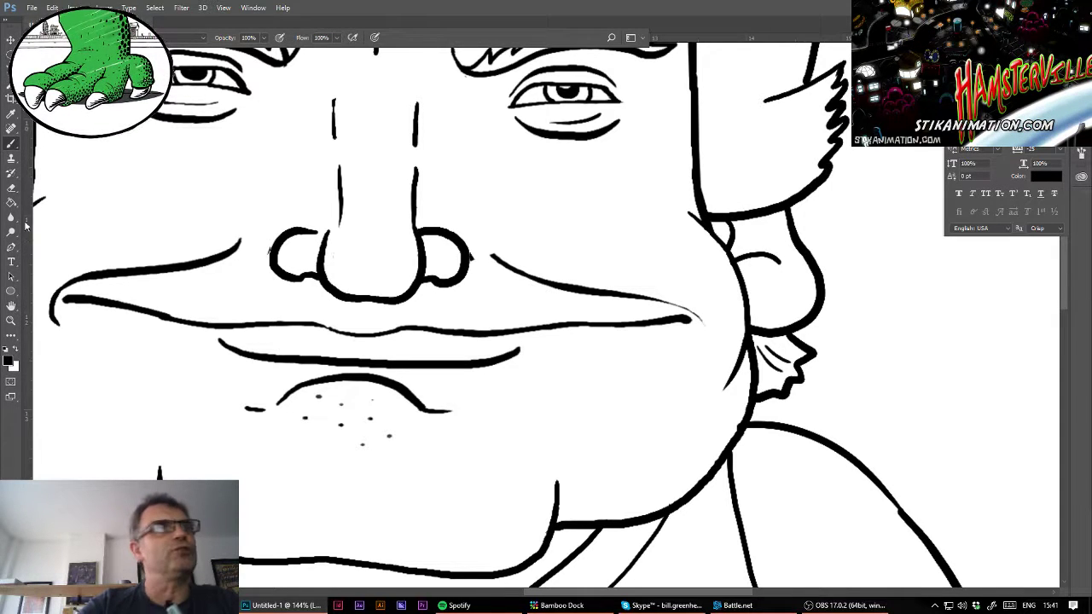
left_click(11, 187)
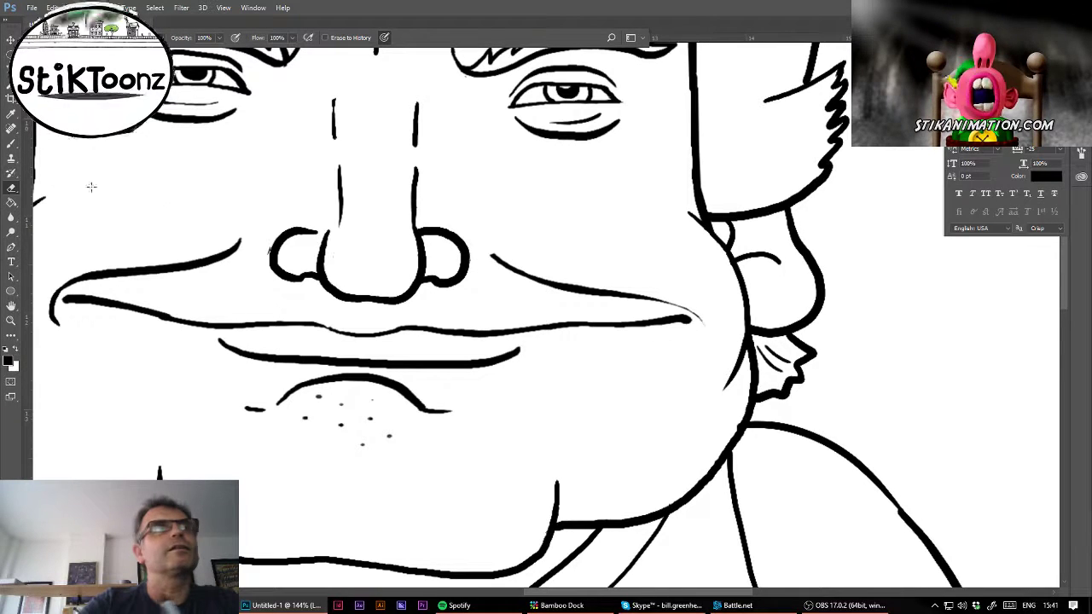
left_click(11, 143)
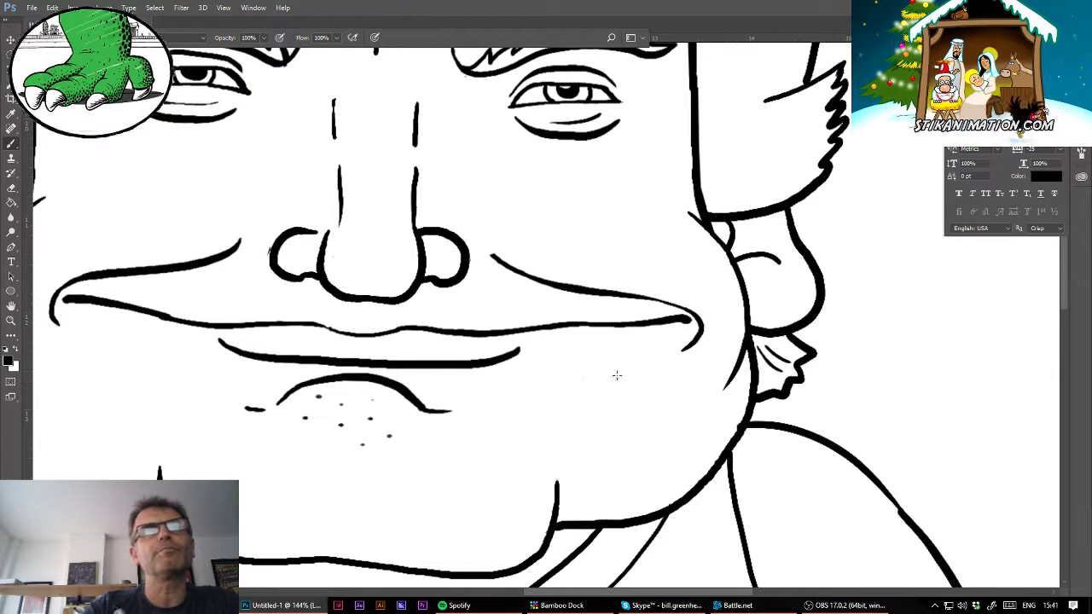
- Start a lasso selection near the left end of the lower lip line
key("l")
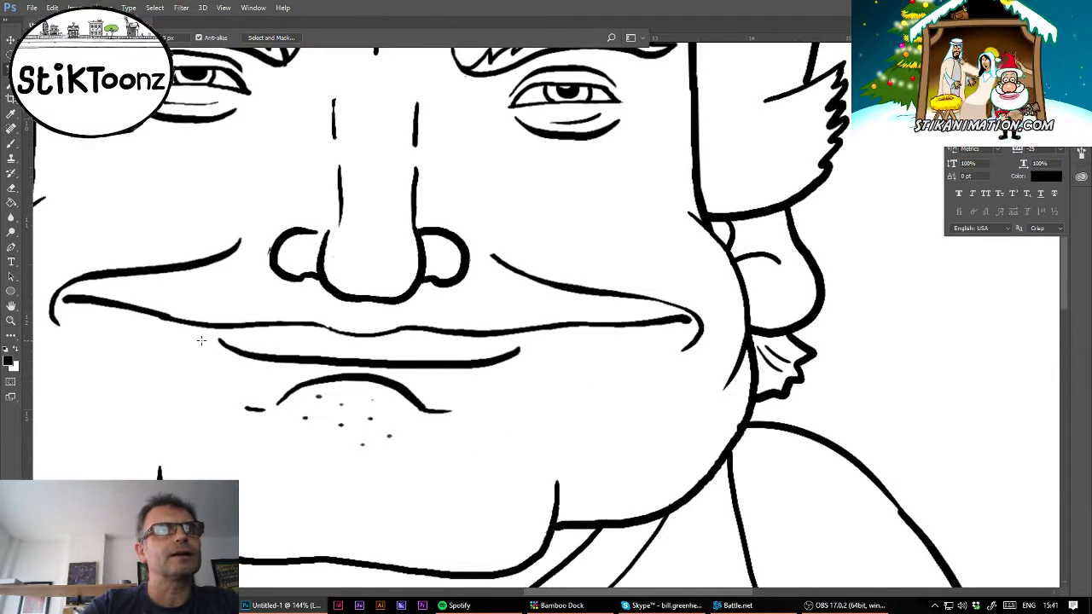
- Select the lower lip line and the dotted chin crease beneath it with a closed polygonal lasso outline
left_click_drag(202, 340, 223, 333)
left_click(537, 338)
left_click(548, 361)
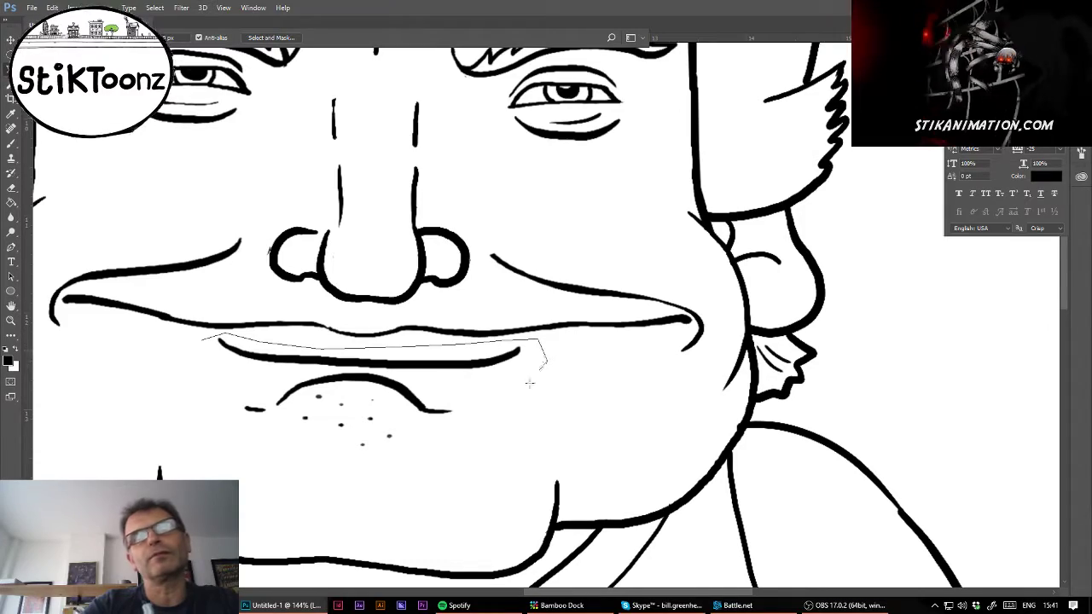
left_click(517, 417)
left_click(427, 467)
left_click(330, 471)
left_click(251, 446)
left_click(211, 411)
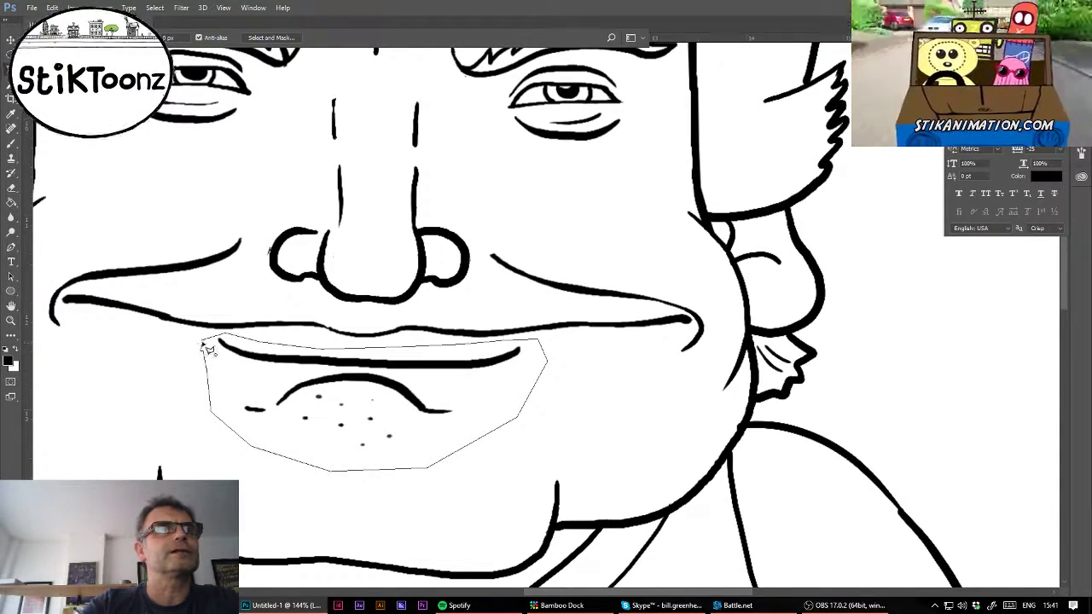
left_click(207, 349)
- Stretch the selected lip and chin lines horizontally on both sides to about 112% width with Free Transform, and deselect
left_click(52, 8)
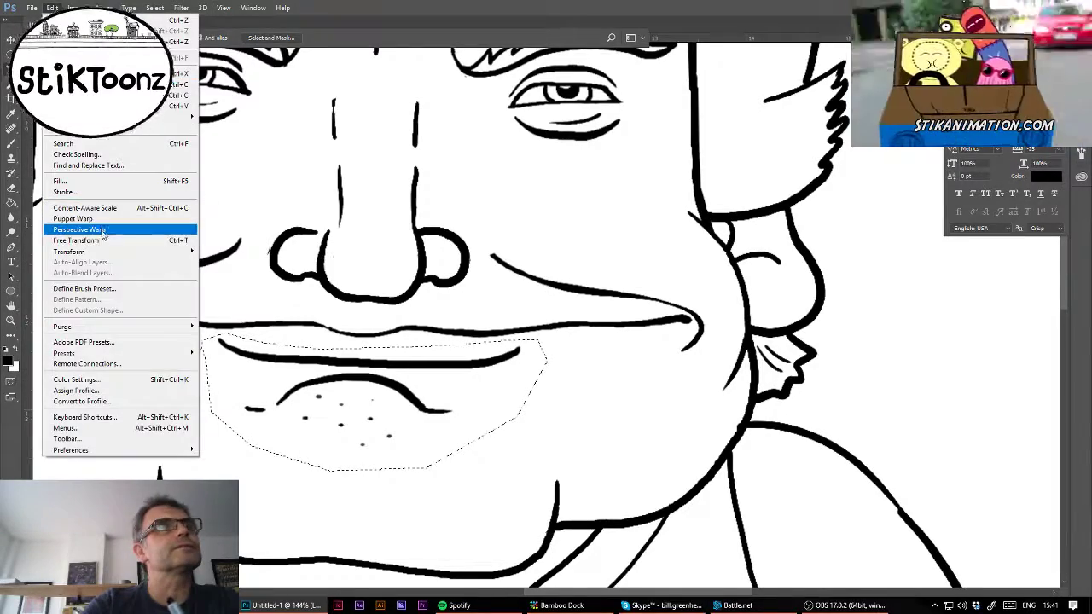
left_click(102, 239)
left_click_drag(201, 402, 179, 402)
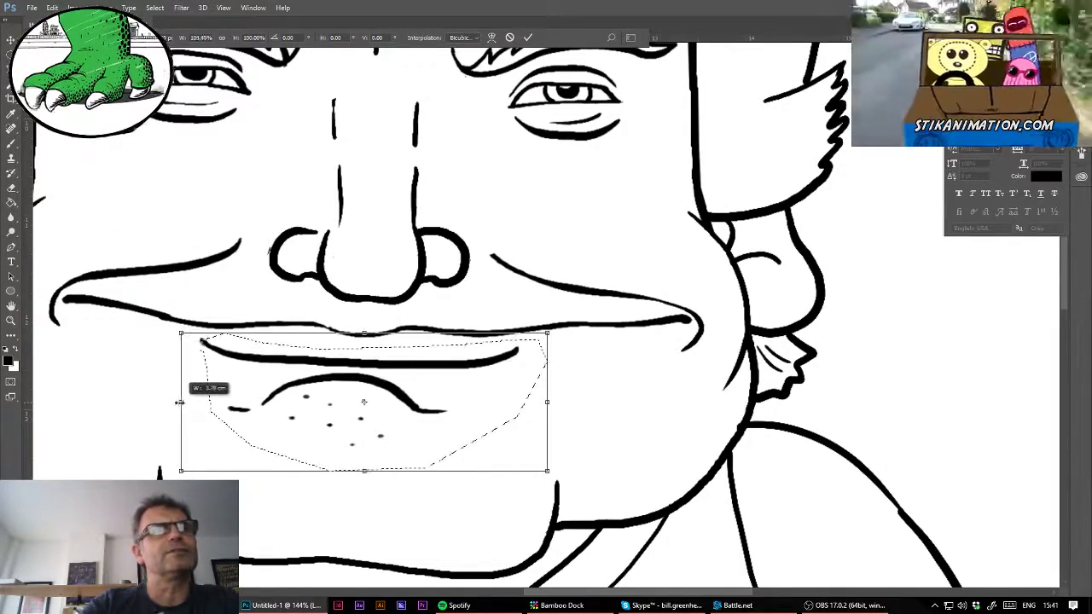
left_click_drag(546, 402, 571, 402)
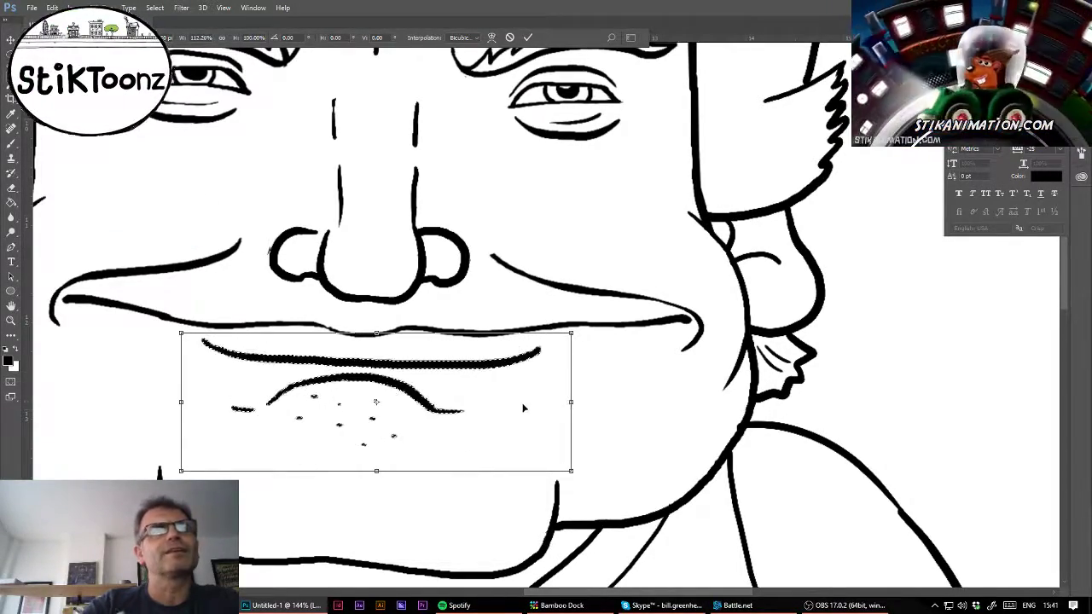
key("Return")
key("ctrl+d")
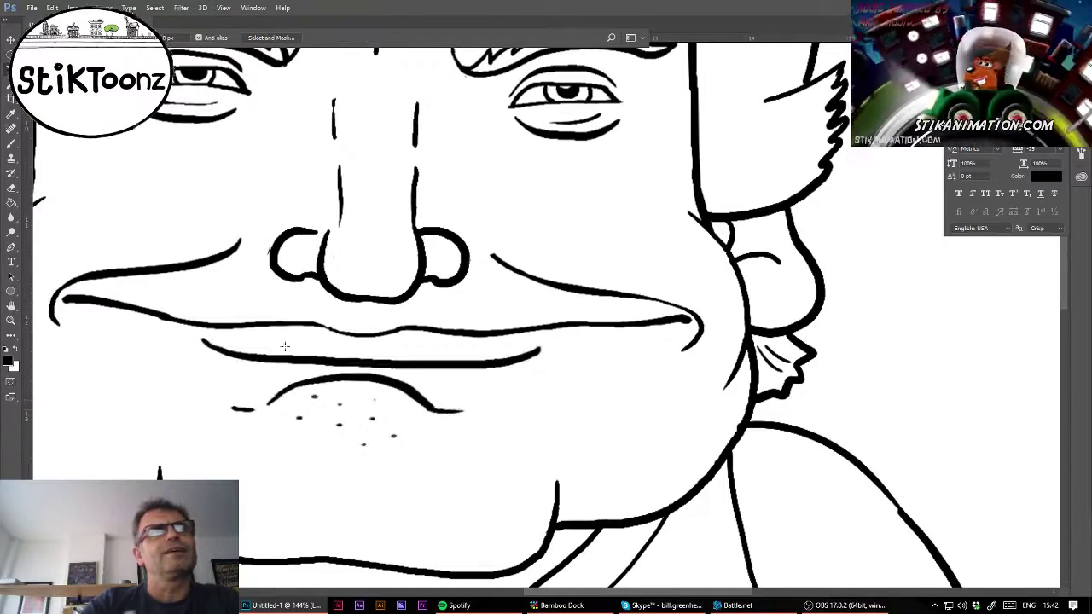
- Erase along the inner ends of both smile lines and the ends of the two nose-bridge lines to thin and taper them
left_click(11, 321)
left_click_drag(261, 232, 299, 246)
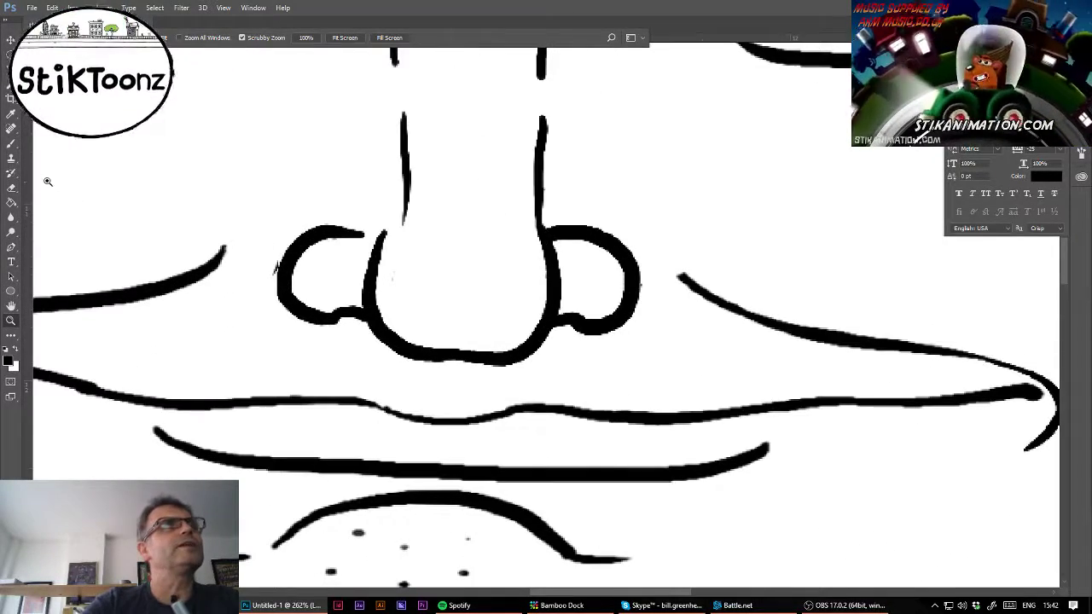
left_click(11, 187)
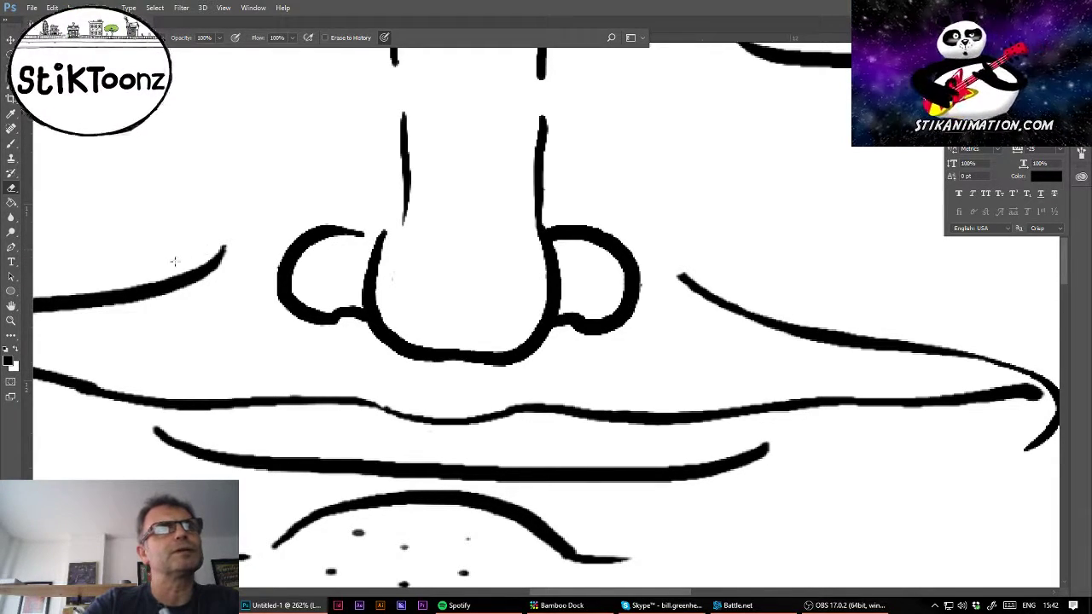
left_click_drag(174, 261, 227, 238)
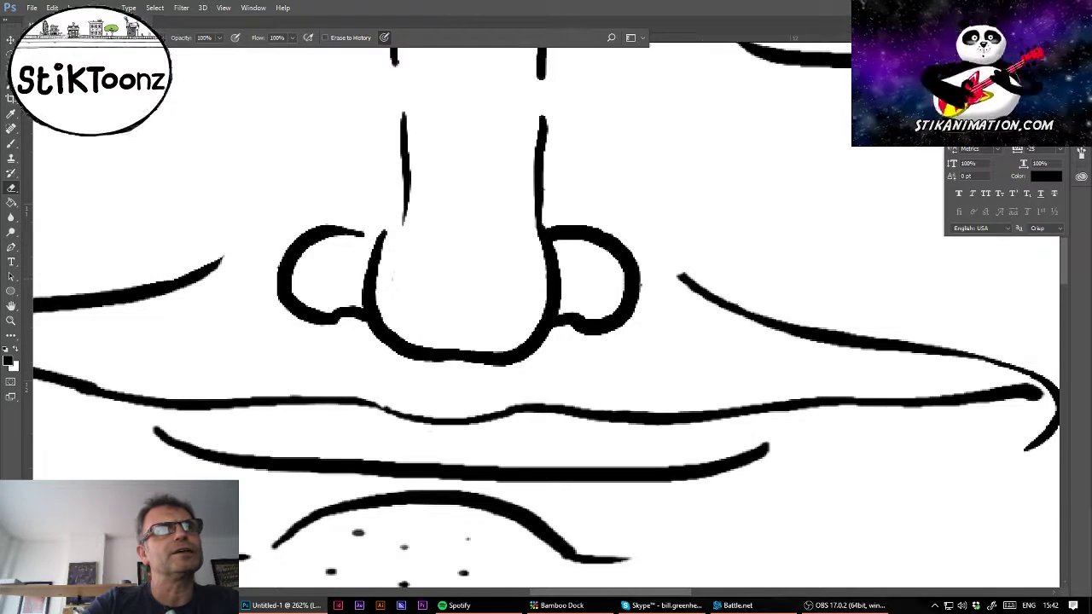
left_click_drag(689, 275, 764, 307)
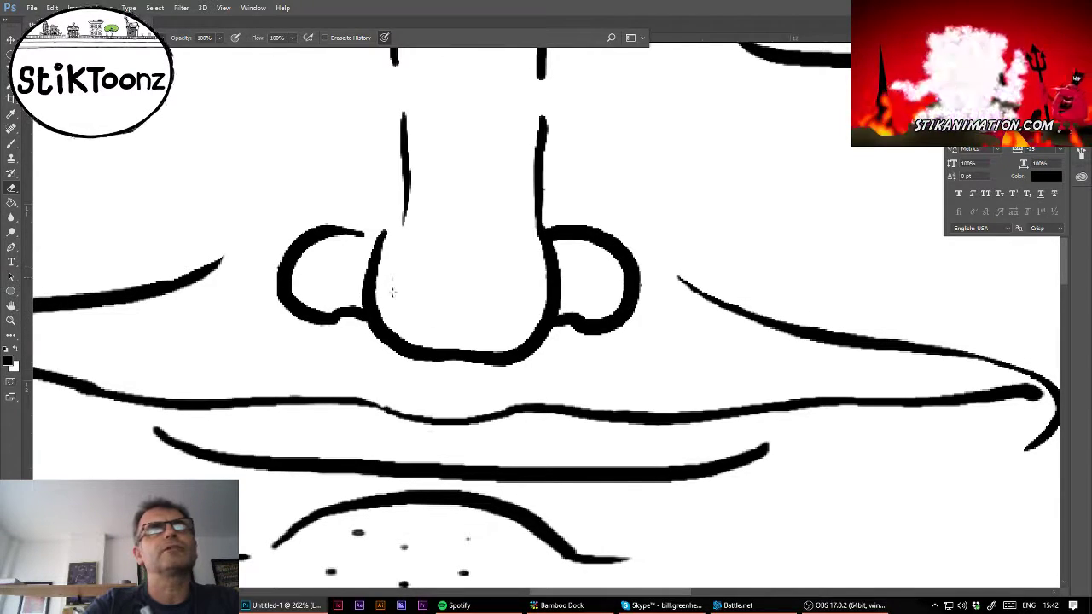
left_click_drag(397, 230, 418, 190)
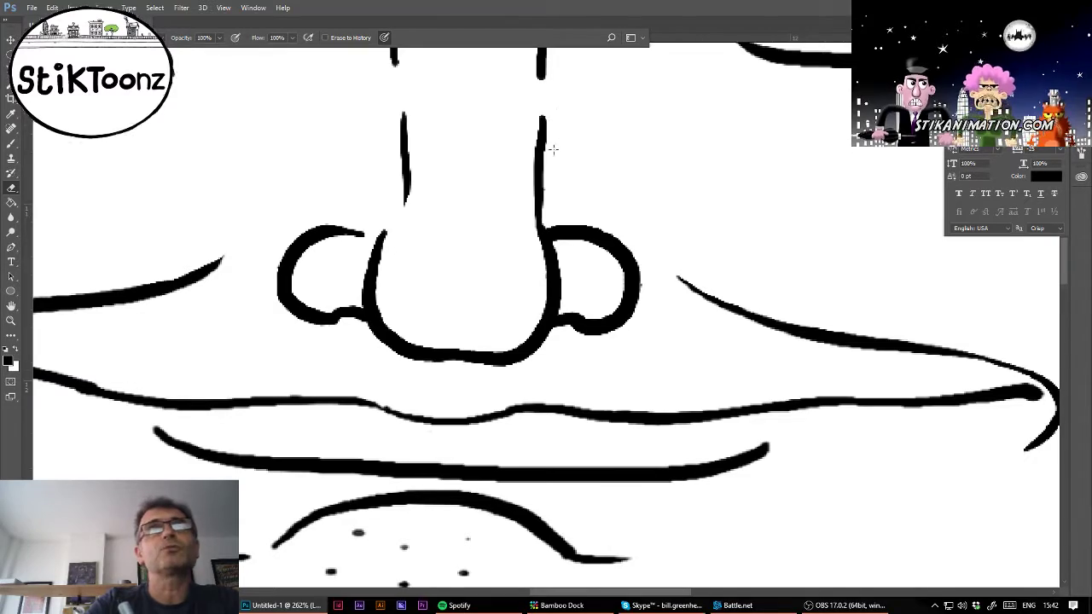
left_click_drag(548, 115, 549, 178)
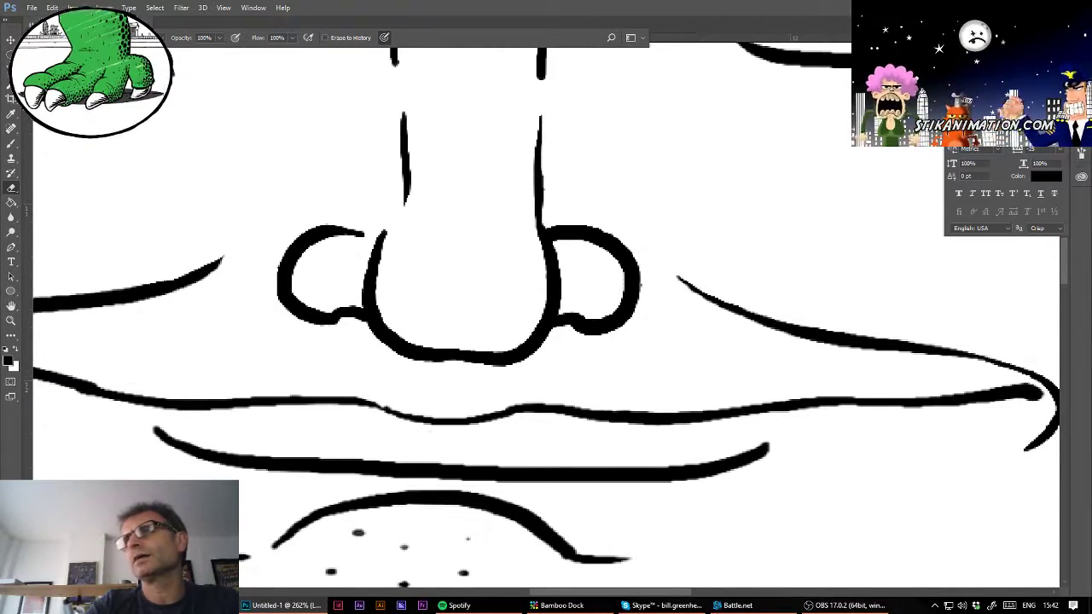
- Brush a neckline stroke from the jaw beside the chin down to the existing diagonal robe line
key("ctrl+0")
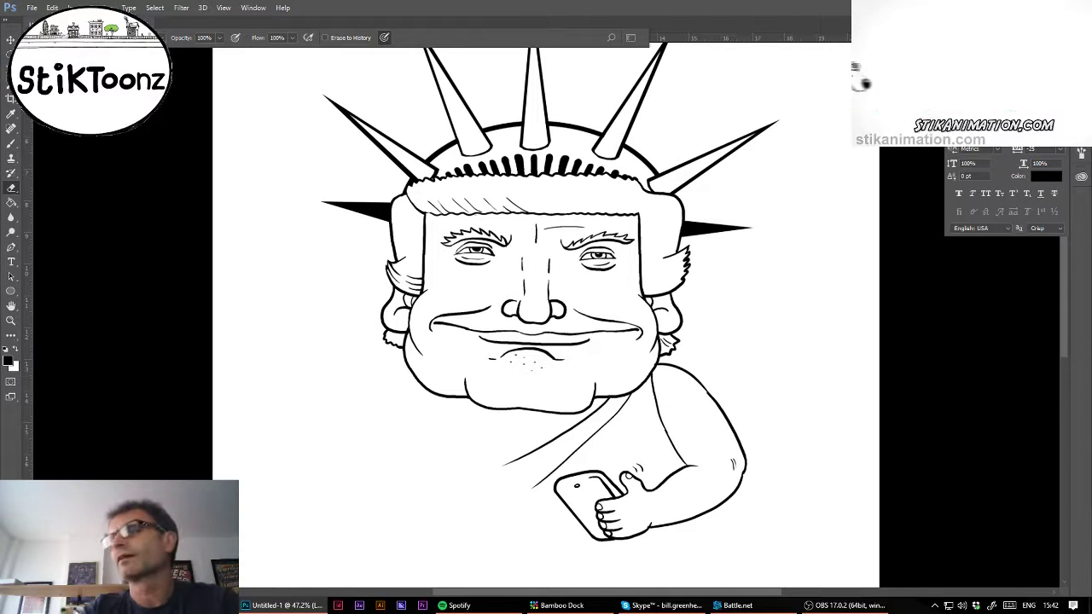
left_click(11, 321)
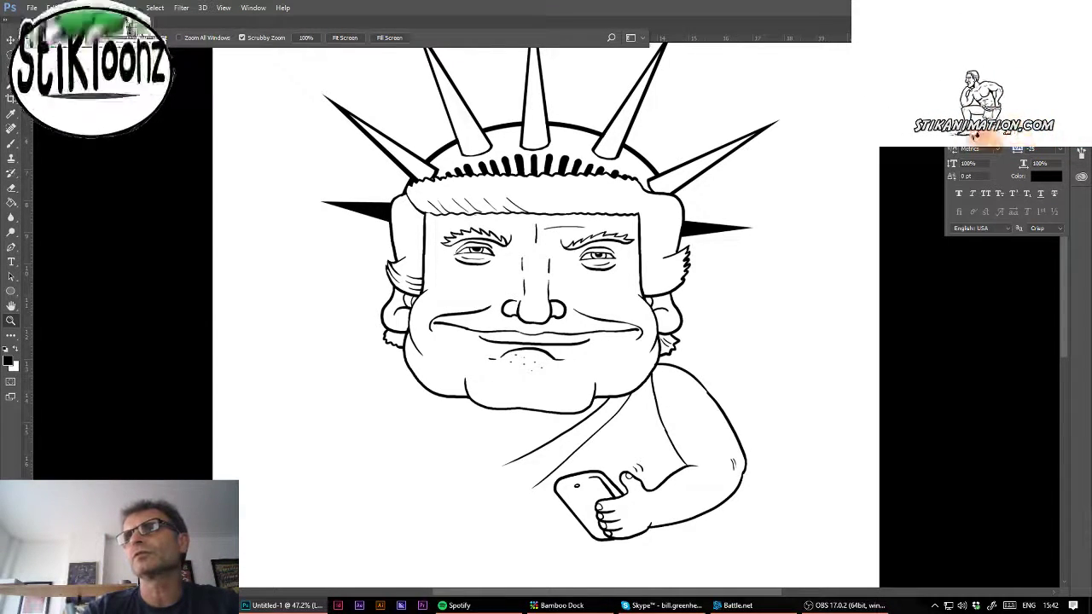
scroll(515, 431, "down", 2)
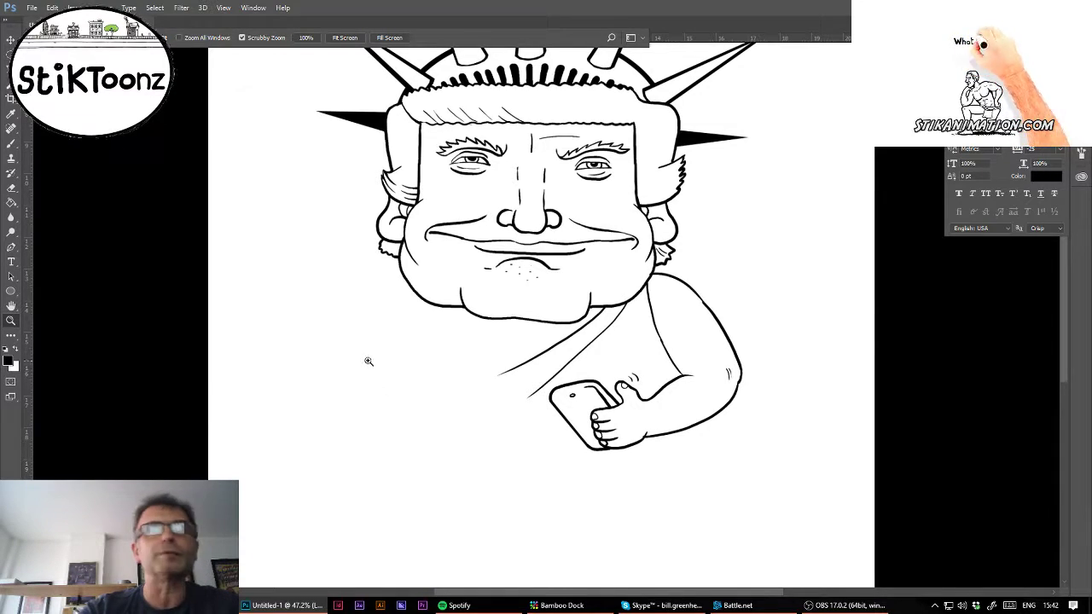
left_click_drag(396, 335, 461, 355)
left_click(11, 143)
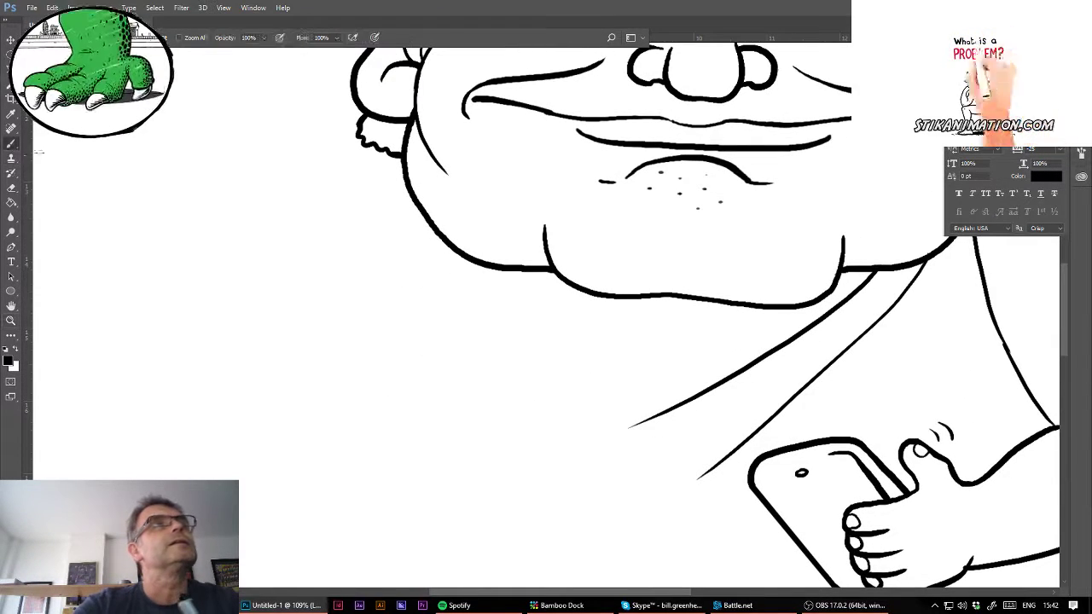
mouse_move(520, 269)
left_mouse_down()
mouse_move(619, 345)
mouse_move(735, 389)
mouse_move(713, 392)
mouse_move(669, 370)
mouse_move(702, 385)
left_mouse_up()
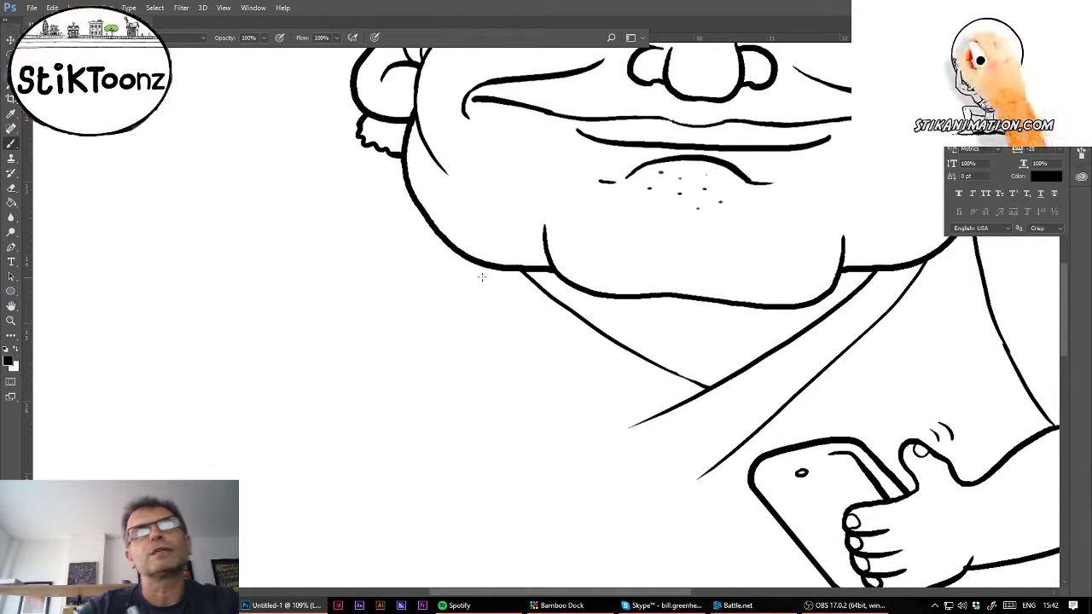
- Draw three curved robe fold lines fanning down from the jaw beside the new neckline, redoing the first stroke
left_click_drag(489, 270, 621, 377)
key("ctrl+z")
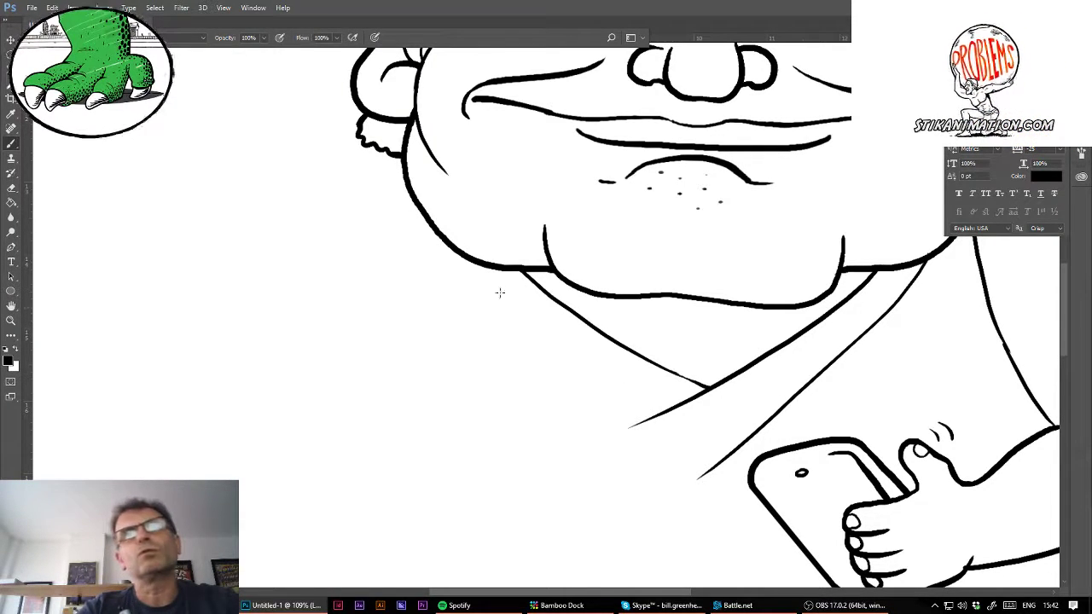
left_click_drag(495, 269, 584, 360)
left_click_drag(468, 269, 576, 399)
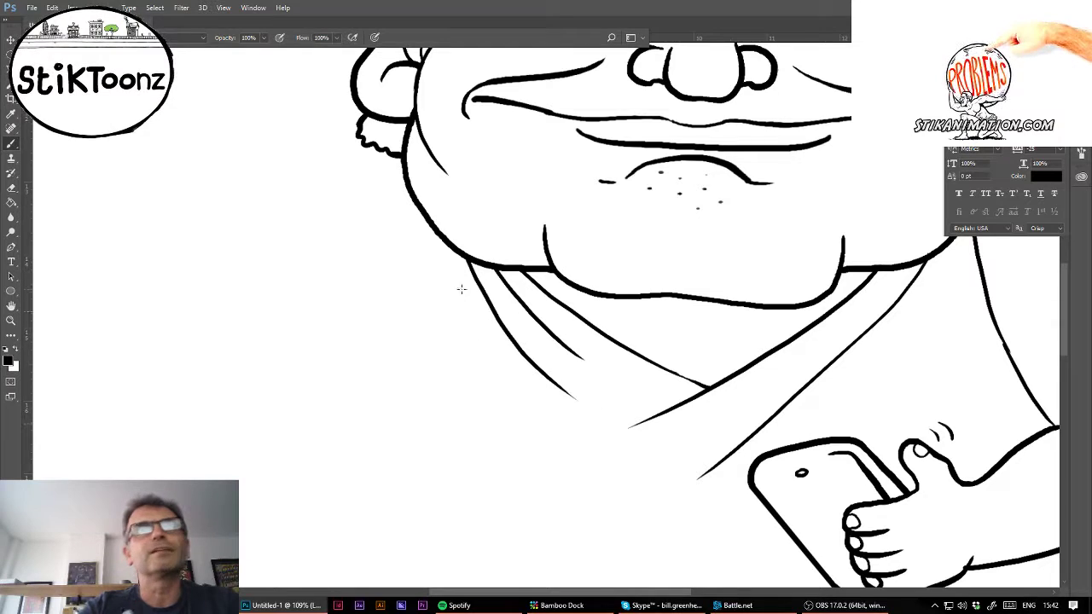
left_click_drag(446, 243, 553, 435)
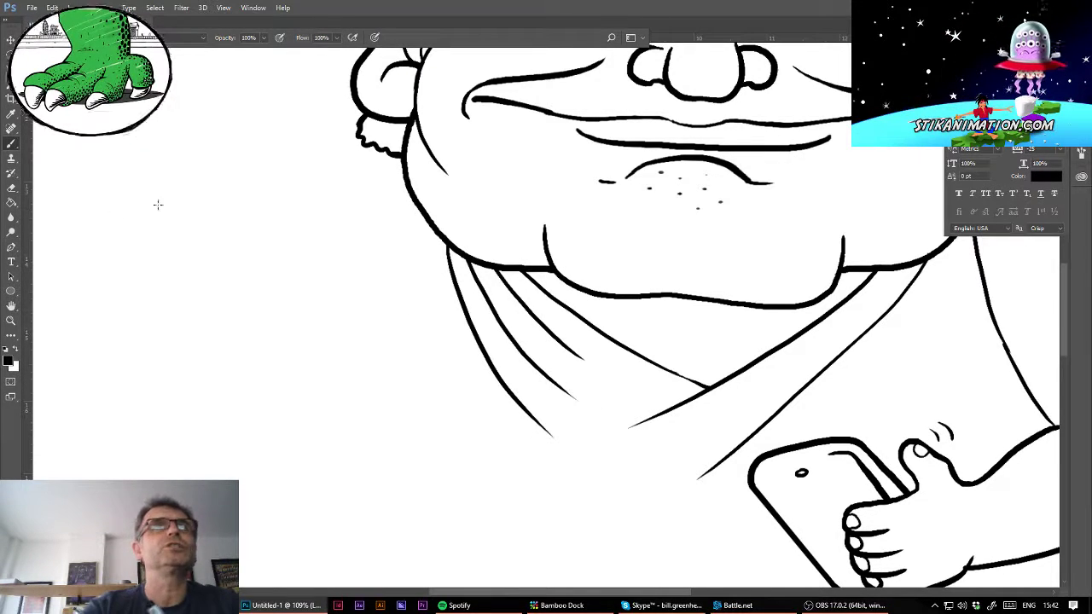
- Add a diagonal fold line to the robe above the phone hand and a short crease below the opposite shoulder folds
left_click_drag(1008, 423, 862, 236)
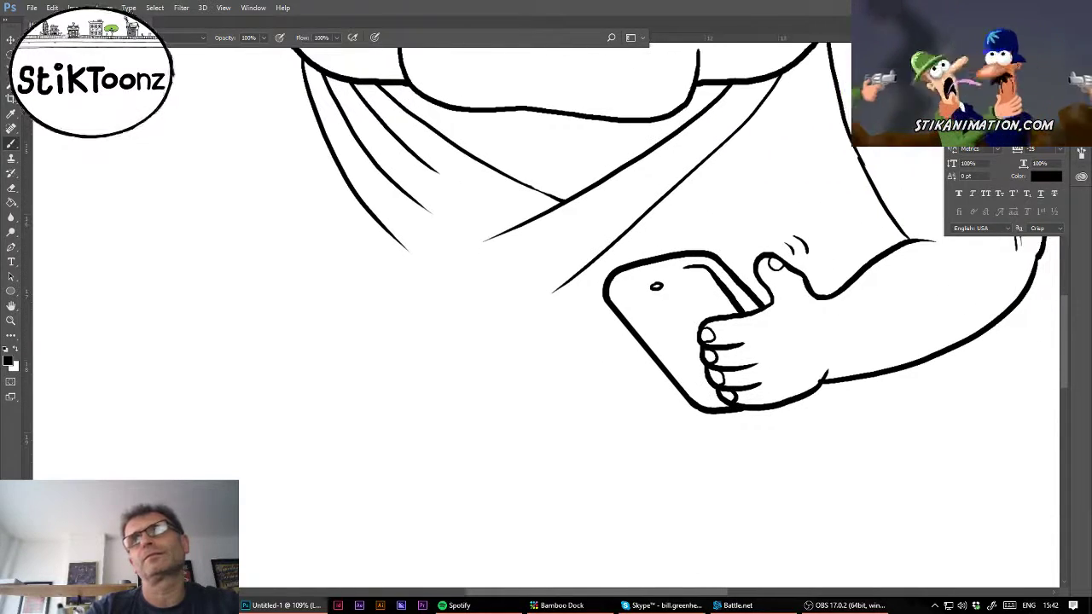
left_click_drag(801, 118, 717, 226)
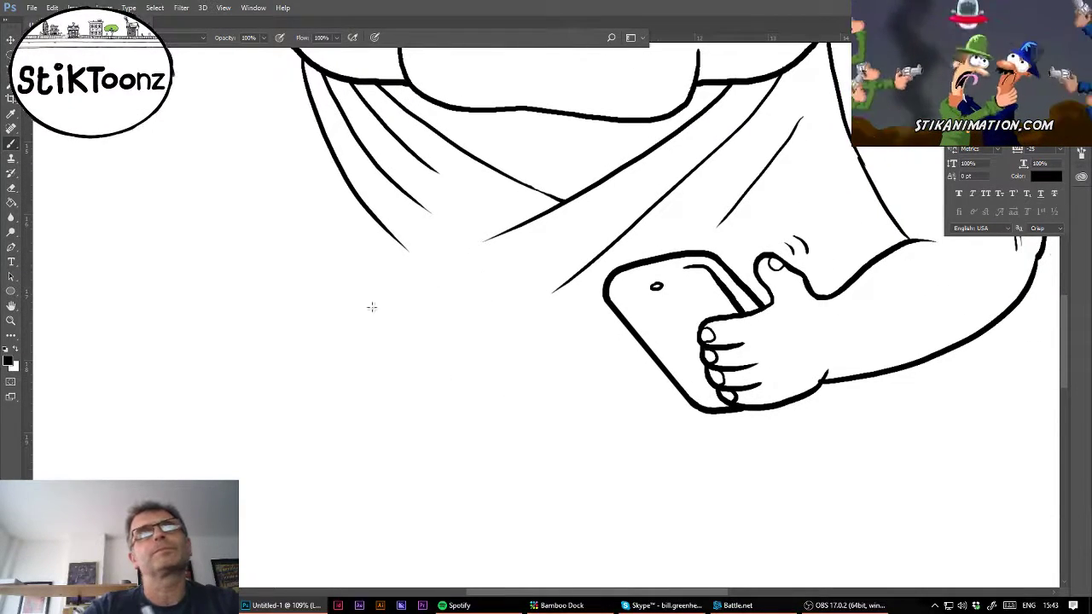
left_click_drag(369, 264, 439, 247)
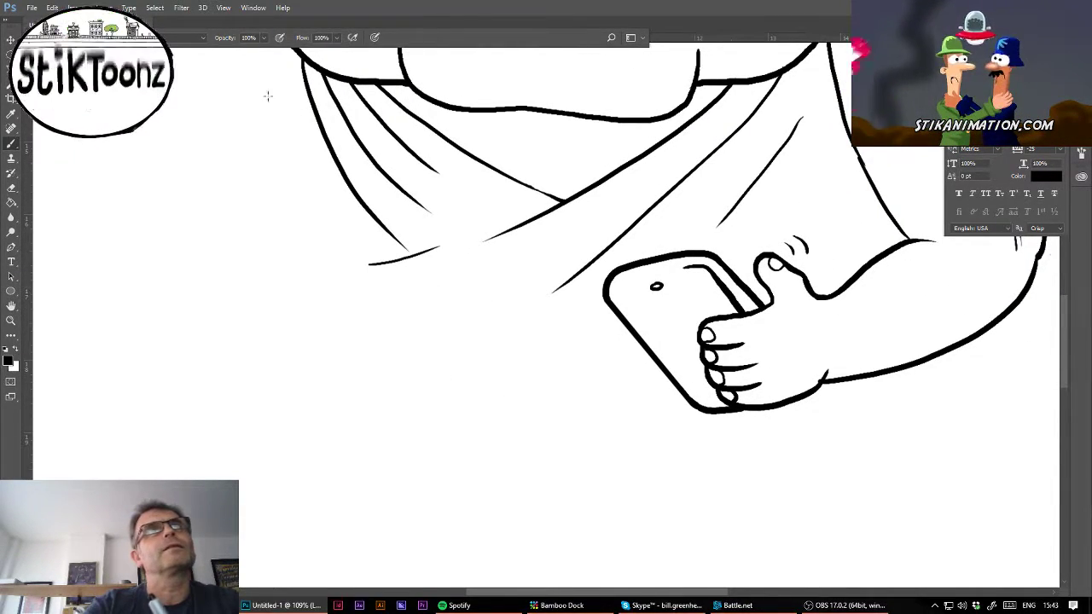
- Draw a hand with a raised middle finger beside the head, including the fingernail, curled fingers on both sides and small knuckle creases
left_click_drag(77, 47, 292, 329)
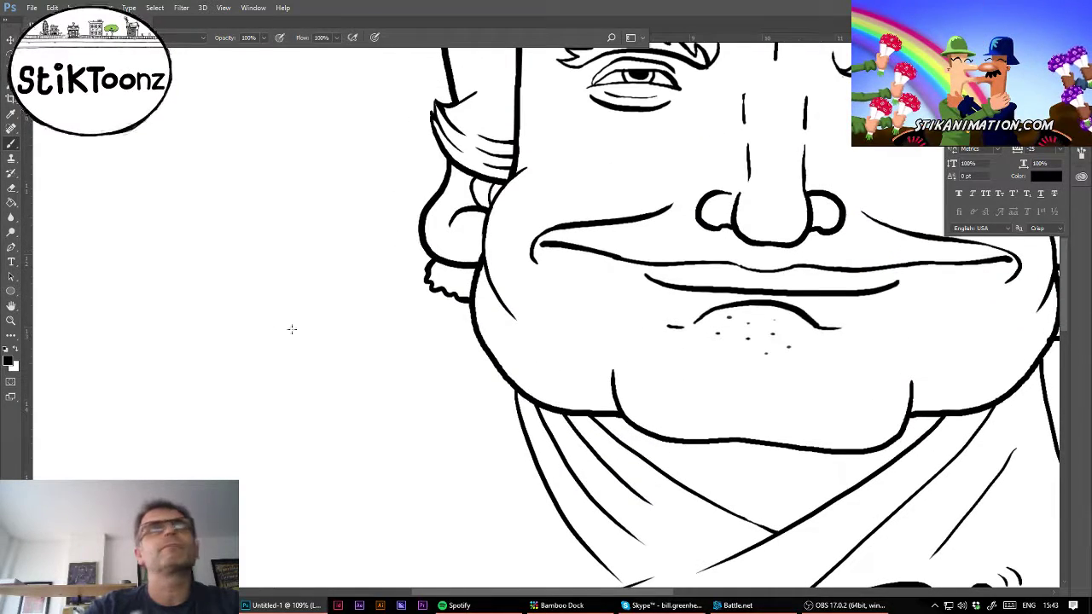
mouse_move(211, 355)
left_mouse_down()
mouse_move(205, 272)
mouse_move(225, 253)
mouse_move(268, 270)
mouse_move(274, 337)
left_mouse_up()
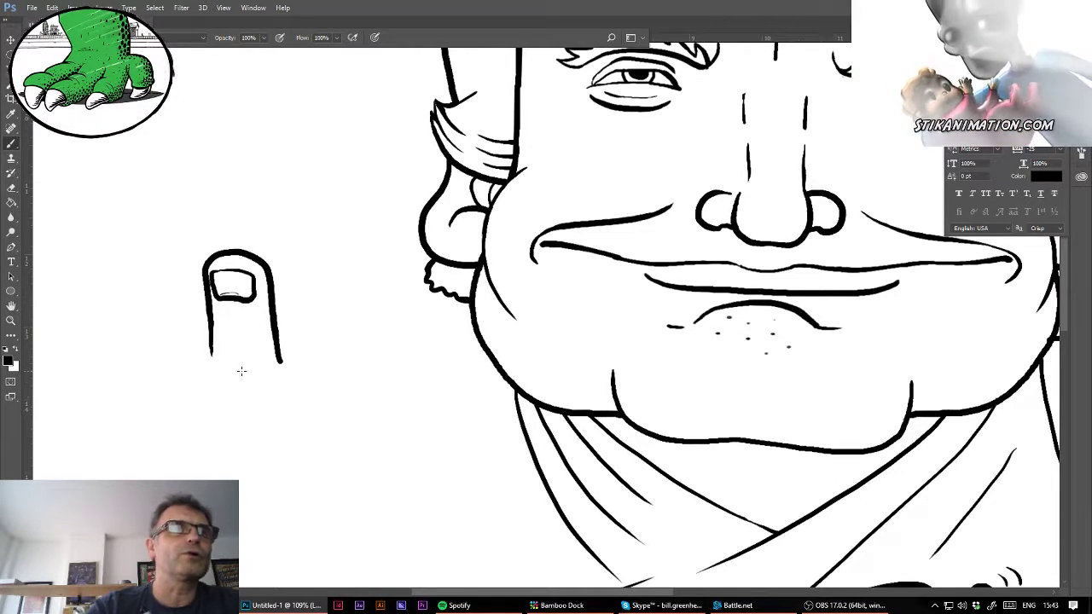
left_click_drag(270, 368, 319, 353)
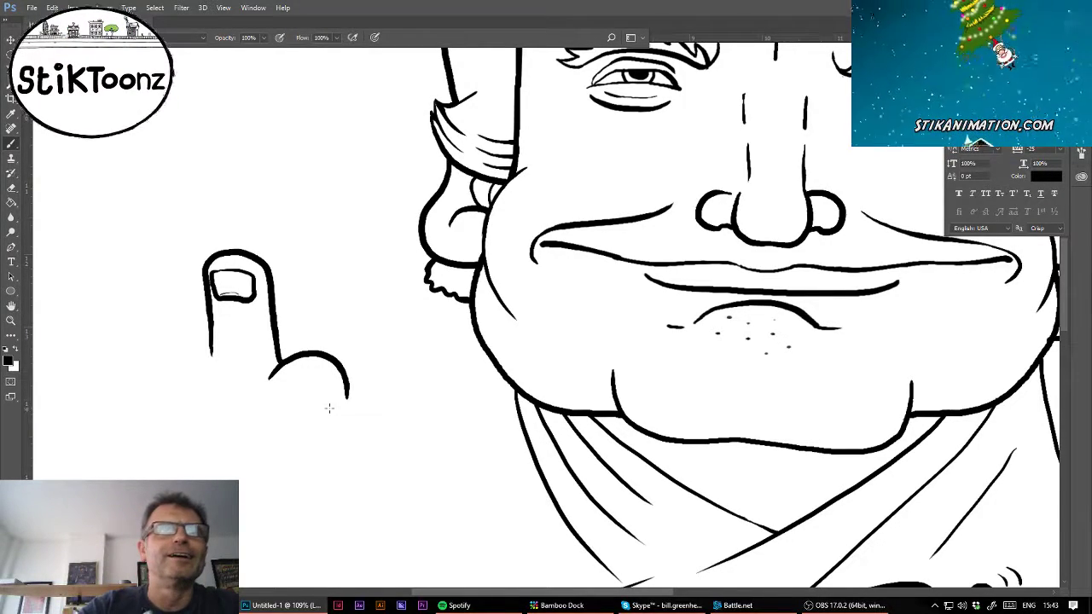
left_click_drag(359, 397, 397, 418)
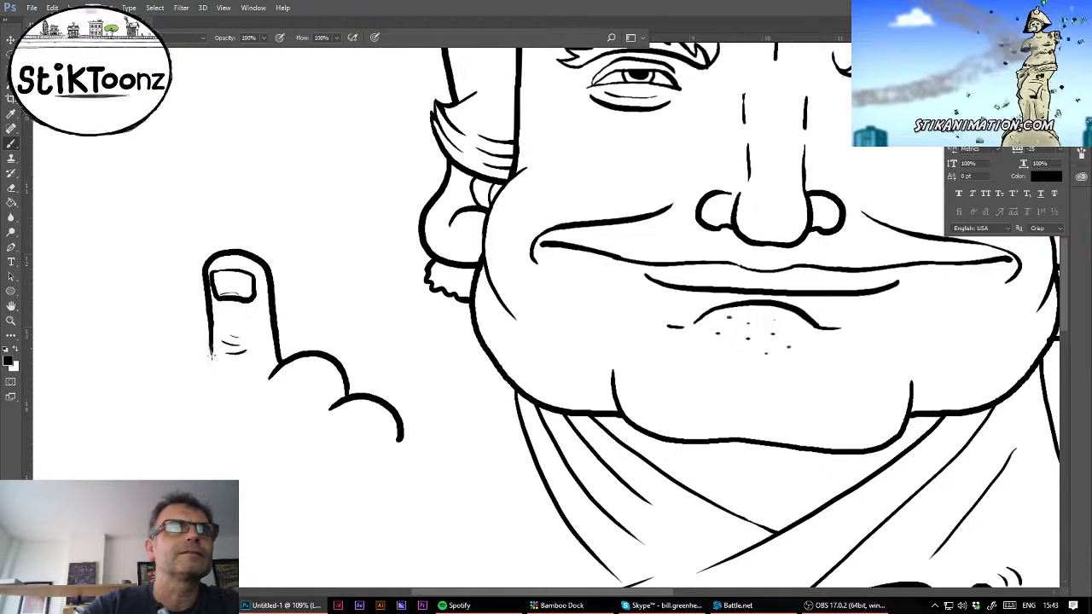
mouse_move(209, 356)
left_mouse_down()
mouse_move(212, 373)
mouse_move(165, 351)
mouse_move(155, 399)
left_mouse_up()
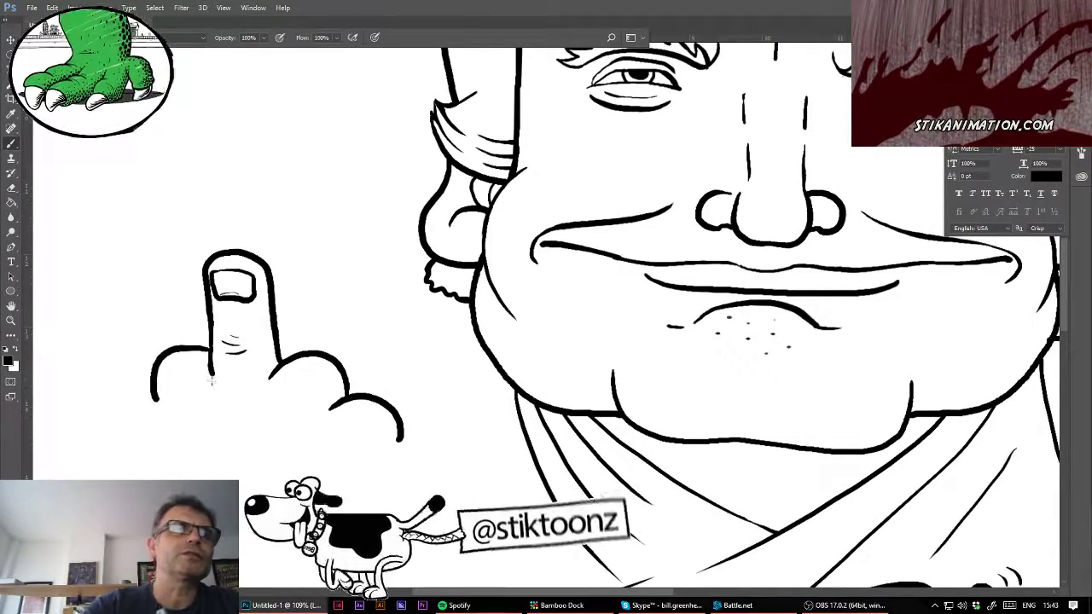
left_click_drag(219, 394, 223, 428)
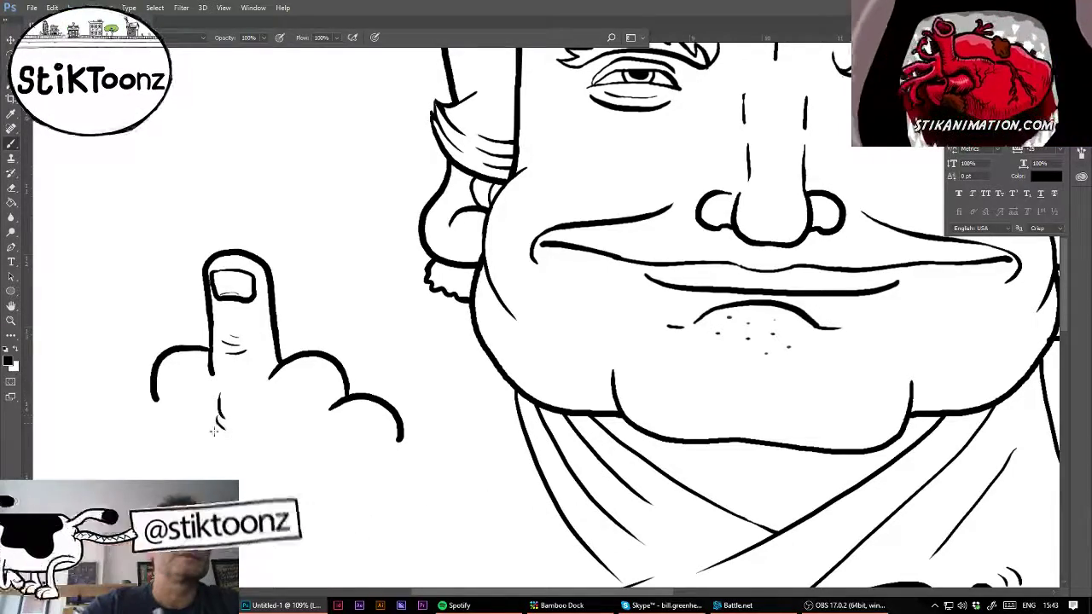
- Draw the hand's outer edge, the lower curve of the last curled finger and the palm edge with a short crease
left_click_drag(155, 399, 169, 479)
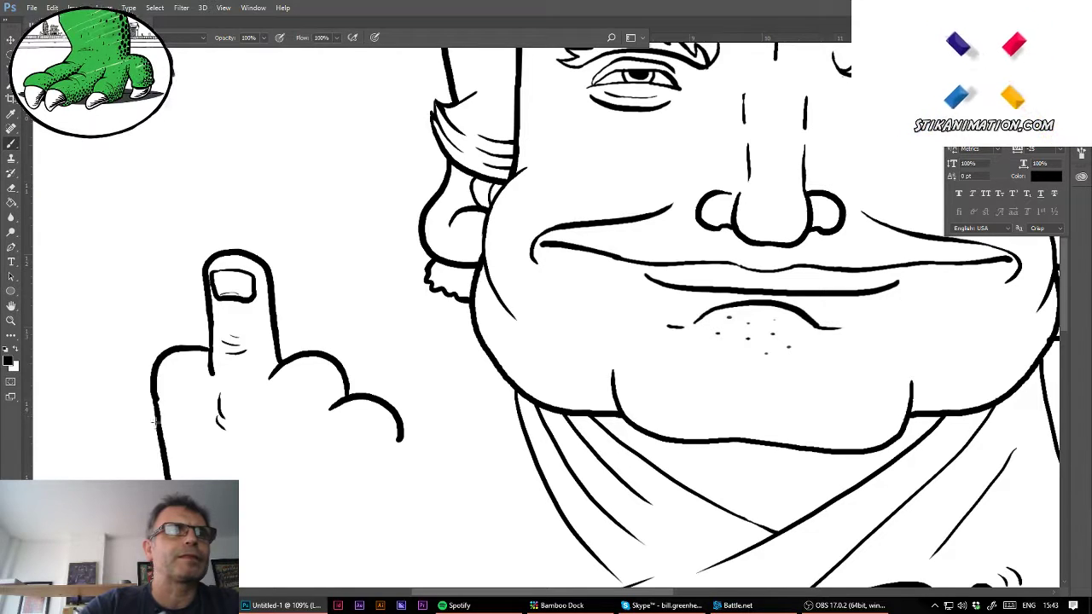
key("ctrl+z")
left_click_drag(154, 398, 163, 480)
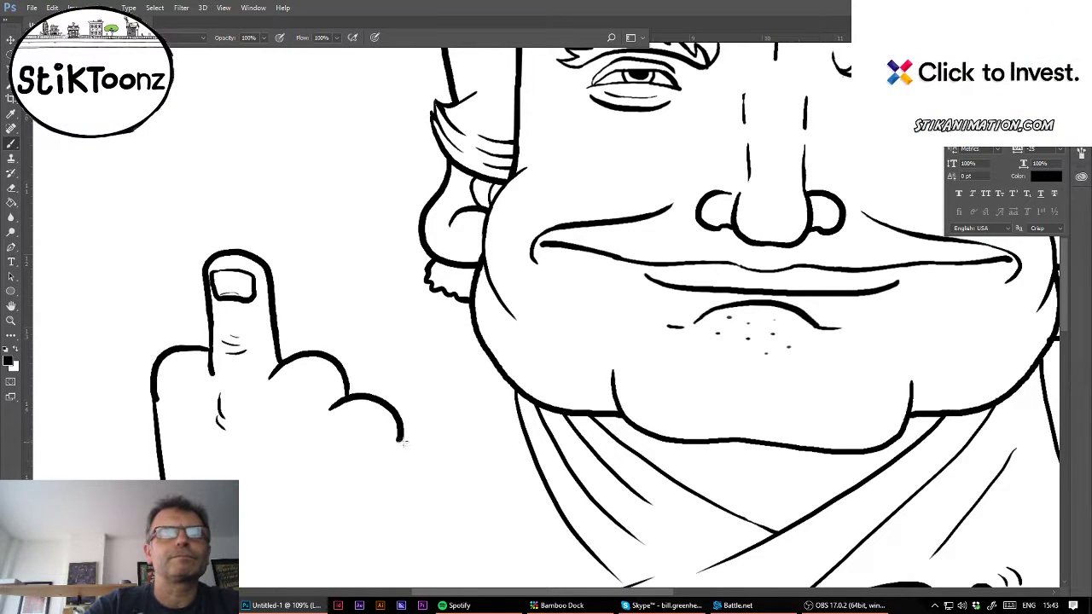
mouse_move(400, 431)
left_mouse_down()
mouse_move(416, 482)
mouse_move(385, 514)
left_mouse_up()
mouse_move(357, 464)
left_mouse_down()
mouse_move(382, 467)
mouse_move(366, 487)
mouse_move(357, 561)
left_mouse_up()
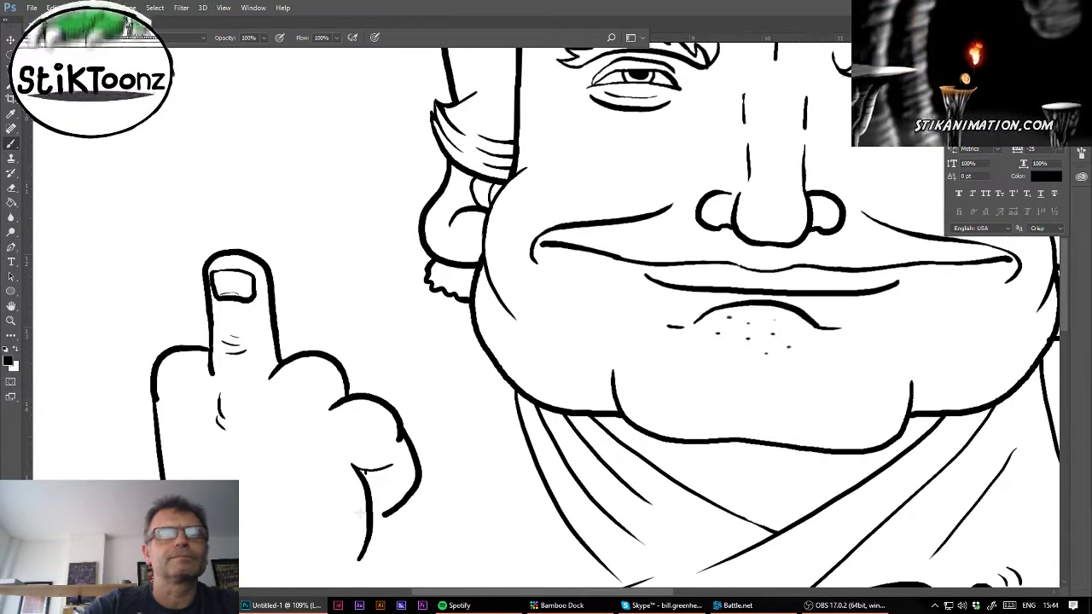
- Draw both rounded sides of the forearm below the raised hand, redoing the inner side, and close them with a small elbow curve
scroll(357, 562, "down", 5)
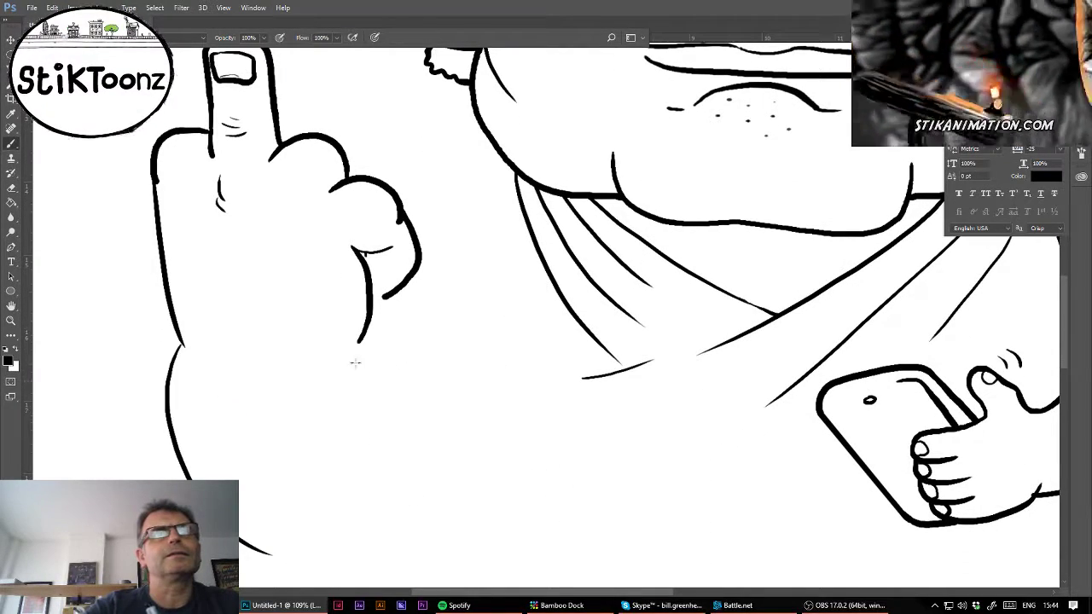
left_click_drag(180, 344, 328, 555)
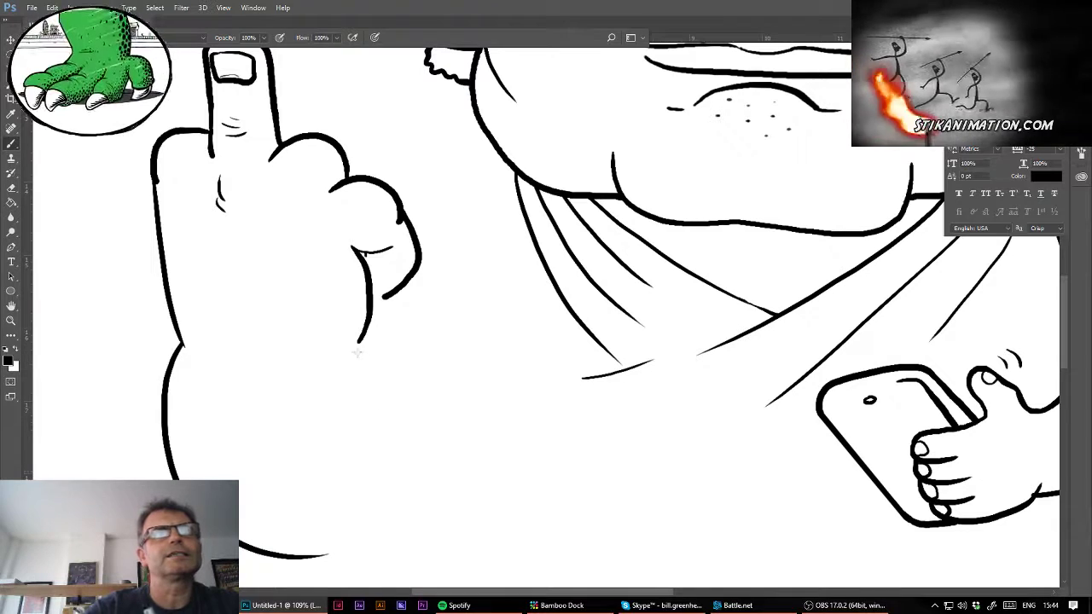
mouse_move(357, 342)
left_mouse_down()
mouse_move(378, 368)
mouse_move(367, 512)
mouse_move(345, 529)
mouse_move(393, 390)
mouse_move(361, 554)
left_mouse_up()
key("ctrl+z")
key("ctrl+z")
mouse_move(359, 341)
left_mouse_down()
mouse_move(400, 383)
mouse_move(354, 525)
left_mouse_up()
mouse_move(291, 560)
left_mouse_down()
mouse_move(322, 564)
mouse_move(345, 550)
left_mouse_up()
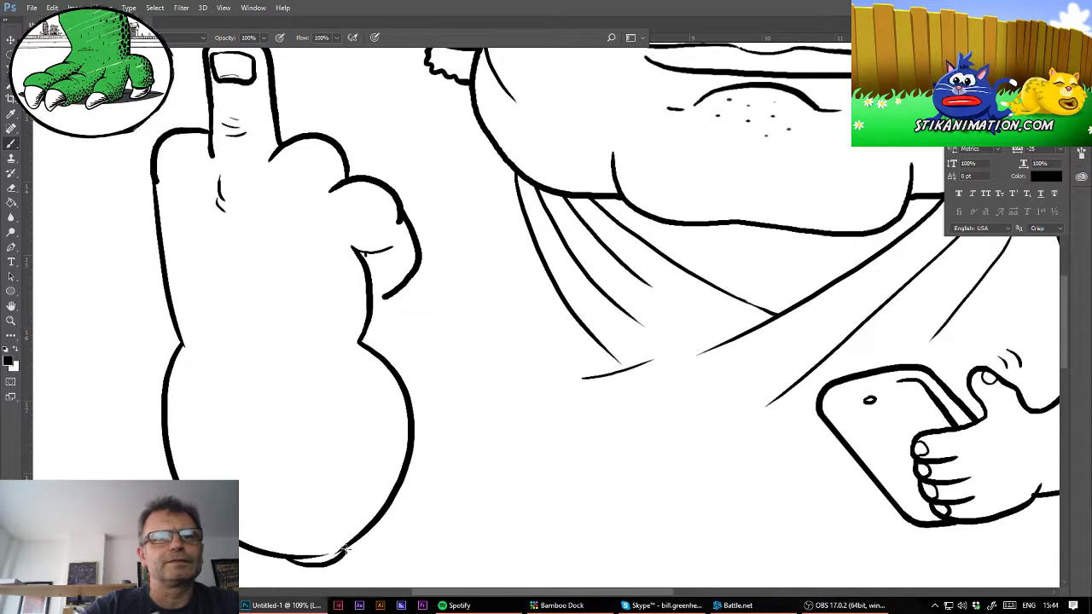
- Draw a few short curved skin creases across the forearm just above the elbow of the raised arm
left_click_drag(262, 526, 303, 526)
mouse_move(256, 499)
left_mouse_down()
mouse_move(327, 508)
mouse_move(322, 479)
left_mouse_up()
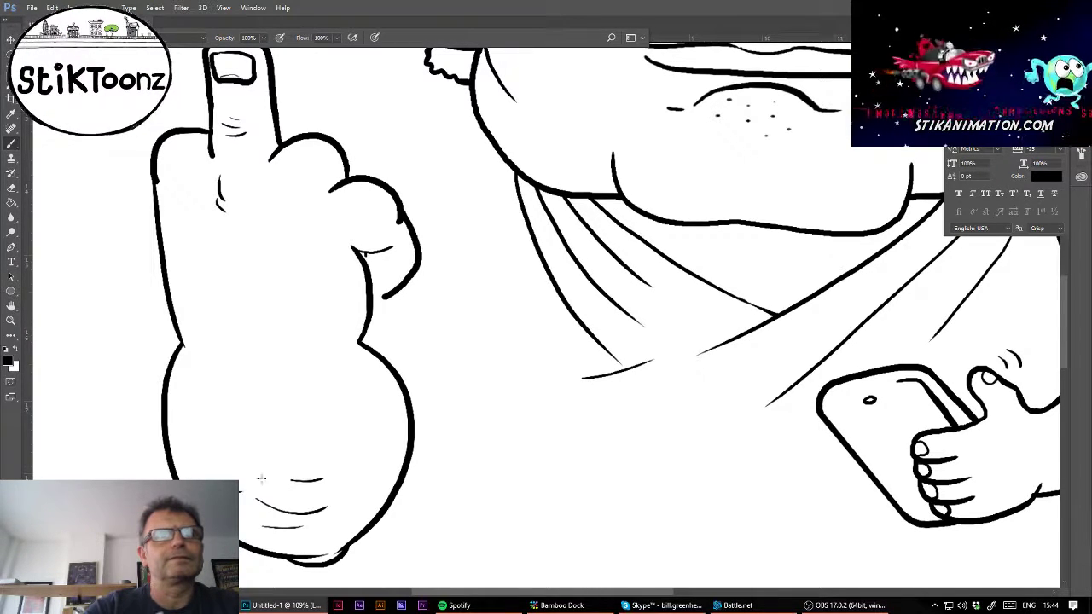
- Erase the overlapping line end on the last curled finger and extend its lower curve to meet the palm edge
left_click(11, 321)
left_click_drag(389, 184, 397, 209)
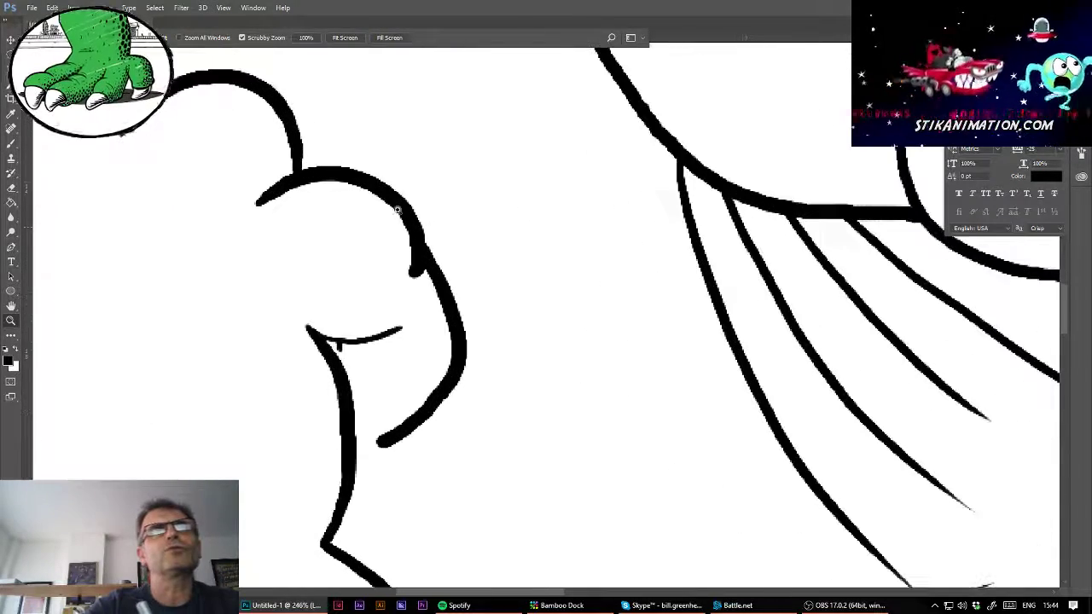
left_click(11, 187)
mouse_move(404, 264)
left_mouse_down()
mouse_move(416, 277)
mouse_move(408, 257)
left_mouse_up()
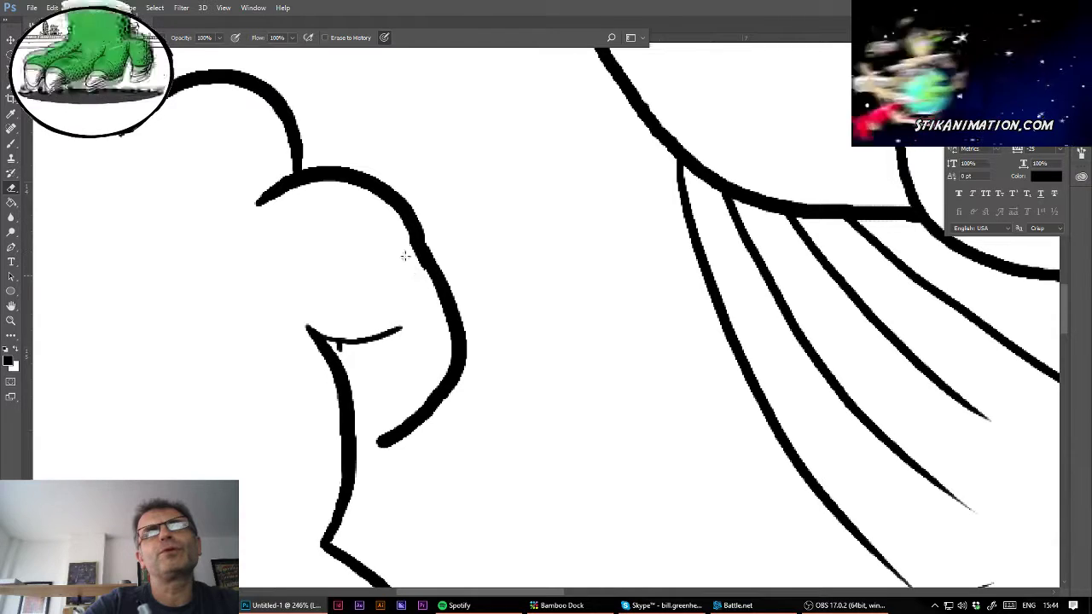
left_click(12, 143)
left_click_drag(361, 445, 391, 433)
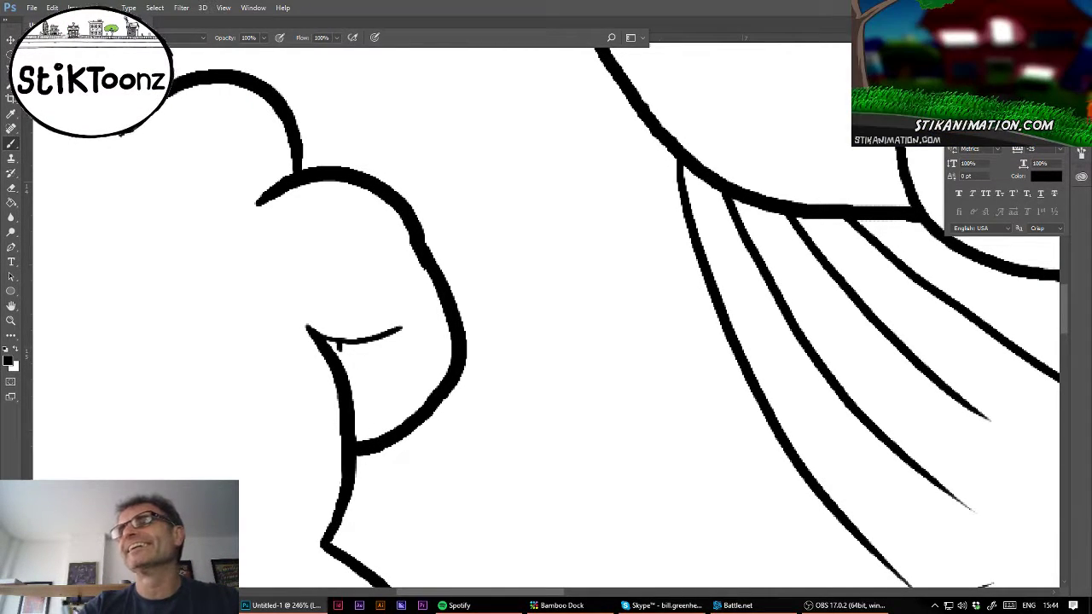
- Lasso the whole raised hand and forearm, move them higher and slightly closer to the head, and deselect
key("ctrl+minus")
key("ctrl+minus")
key("ctrl+minus")
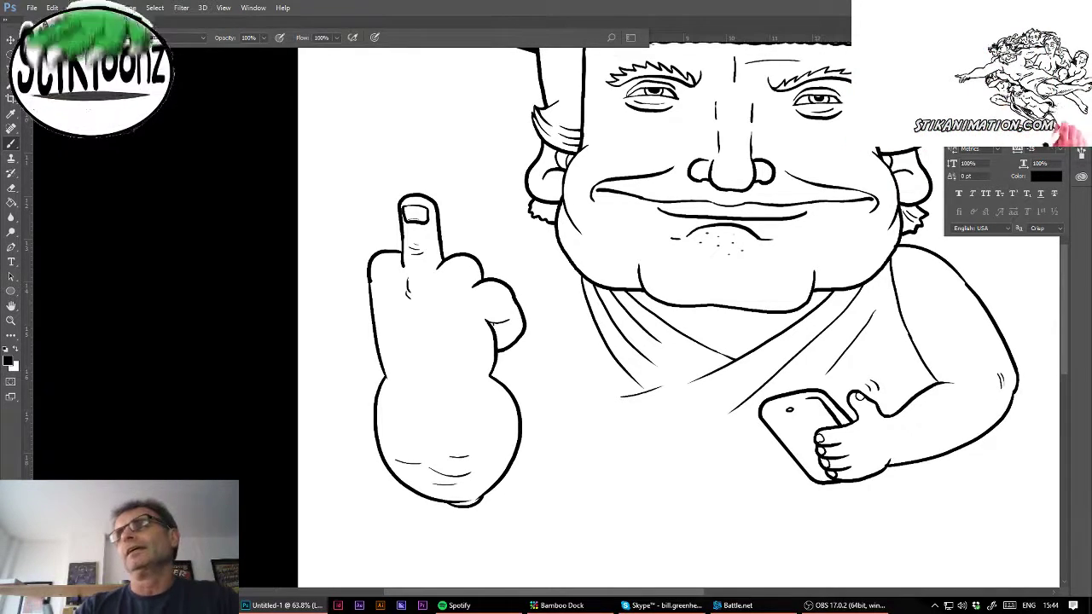
left_click_drag(597, 298, 459, 298)
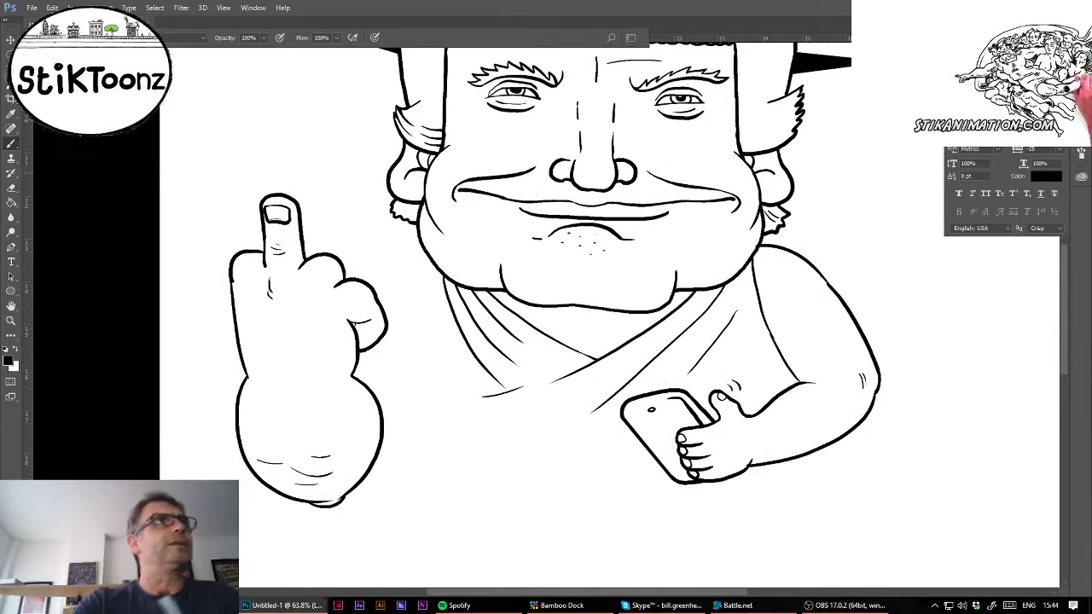
key("l")
mouse_move(233, 169)
left_mouse_down()
mouse_move(330, 172)
mouse_move(380, 240)
mouse_move(420, 336)
mouse_move(418, 482)
mouse_move(333, 539)
mouse_move(250, 509)
mouse_move(193, 431)
mouse_move(174, 226)
mouse_move(206, 195)
left_mouse_up()
left_click_drag(367, 350, 379, 286)
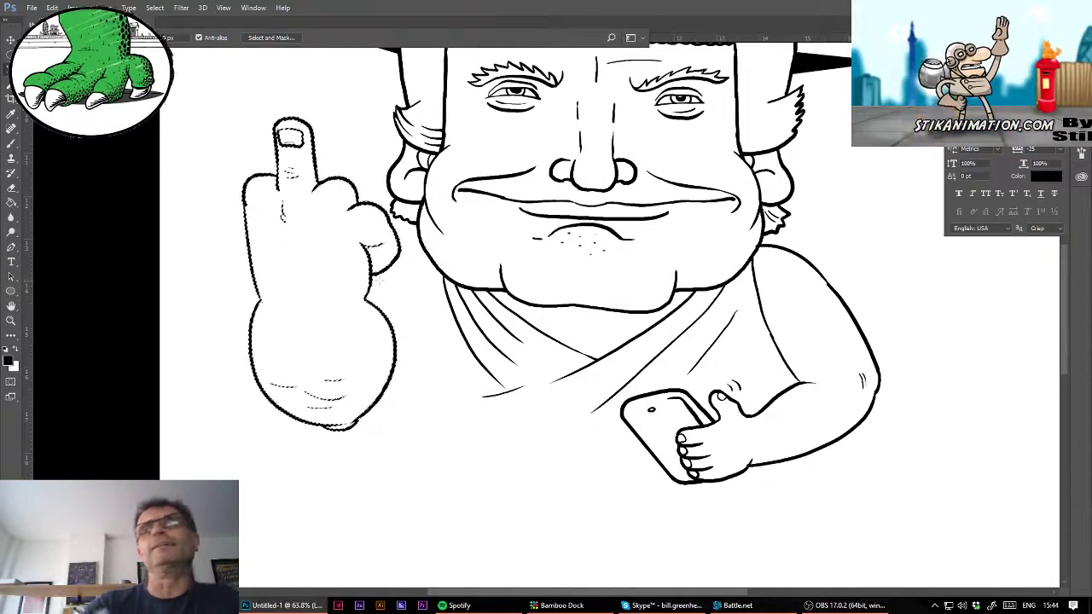
scroll(609, 315, "down", 4)
scroll(609, 315, "up", 1)
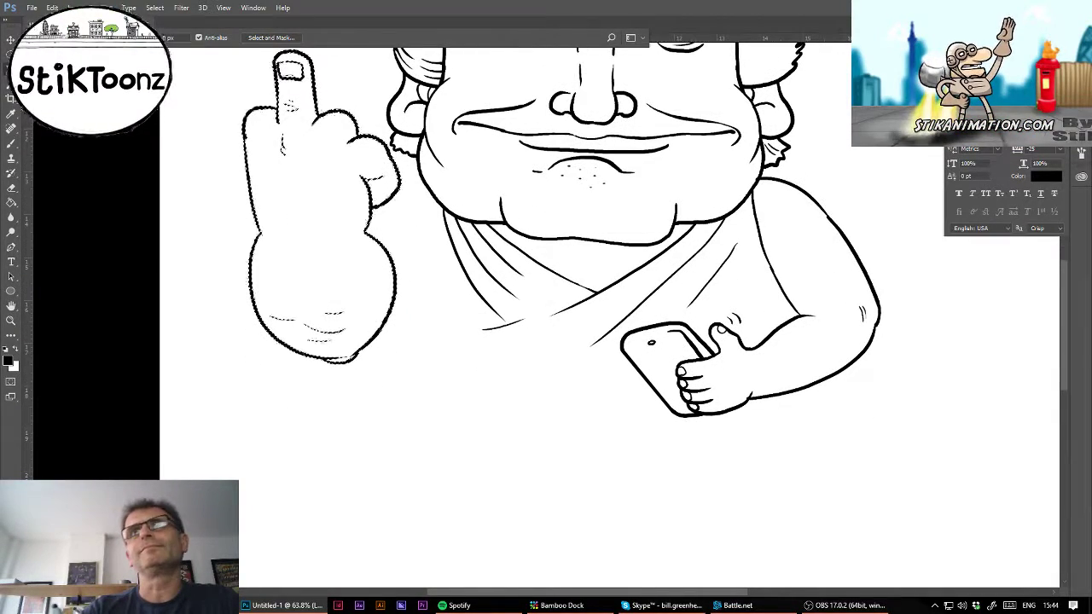
key("ctrl+d")
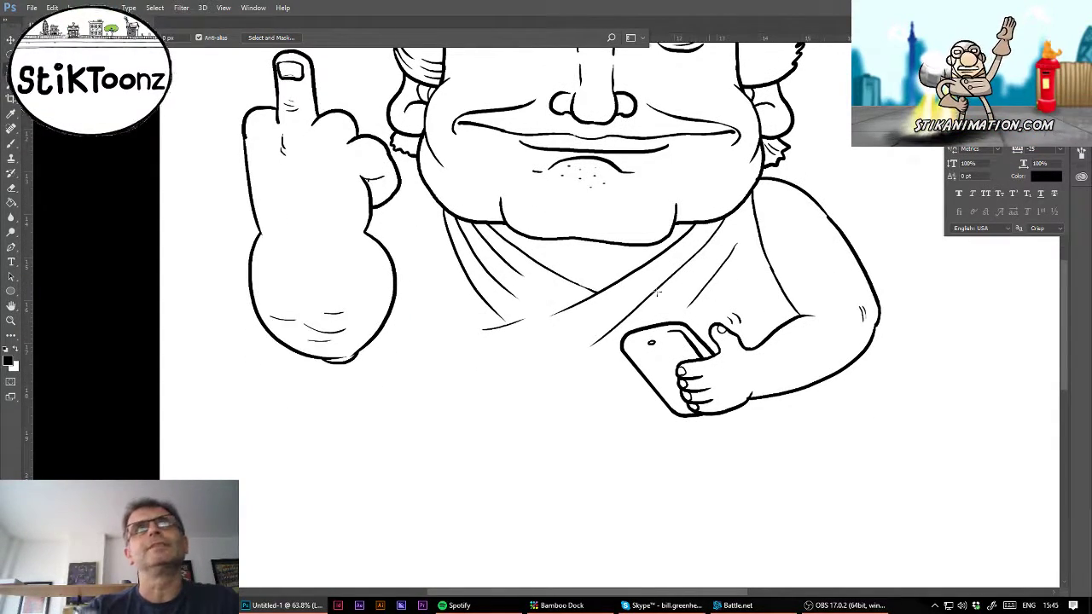
- Thin the crease inside the last curled finger with the Eraser so that it tapers to a point
left_click(11, 322)
left_click_drag(390, 238, 366, 236)
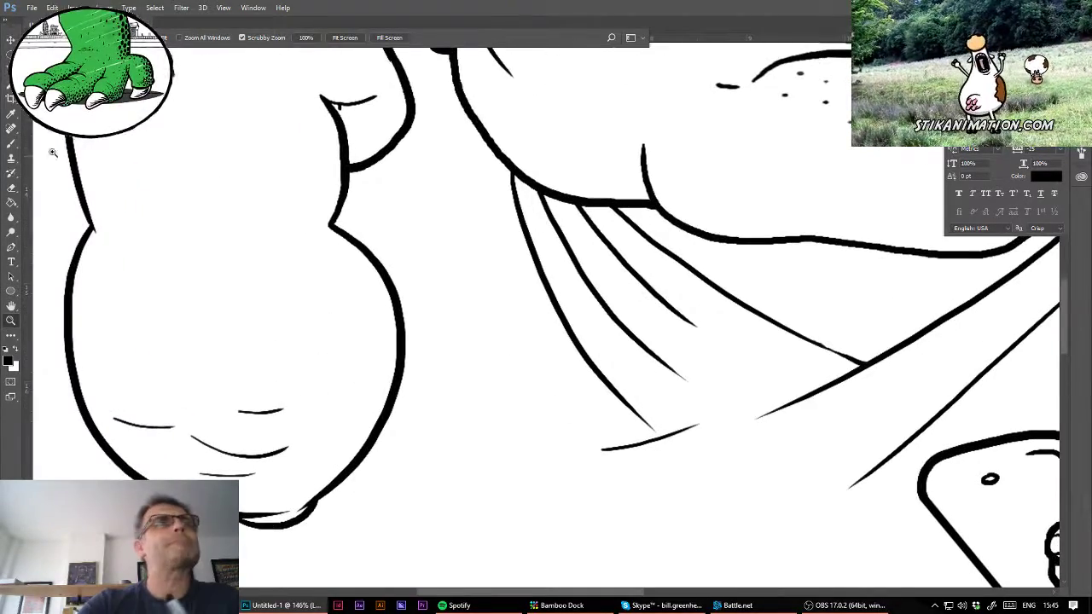
left_click(13, 145)
left_click_drag(546, 256, 390, 424)
left_click_drag(287, 332, 357, 318)
left_click(10, 324)
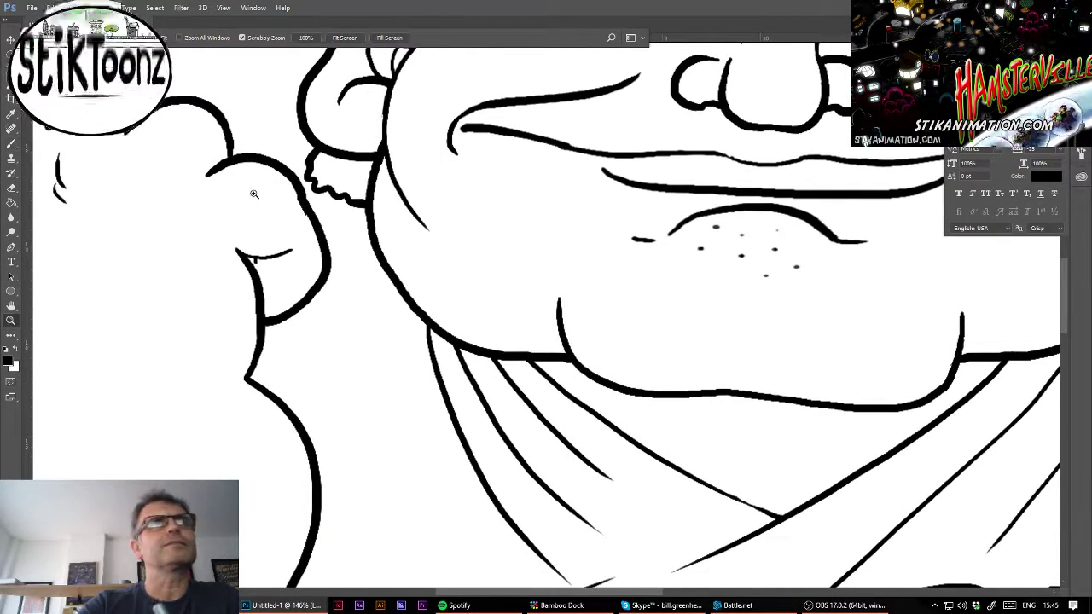
left_click_drag(255, 202, 304, 212)
left_click(12, 188)
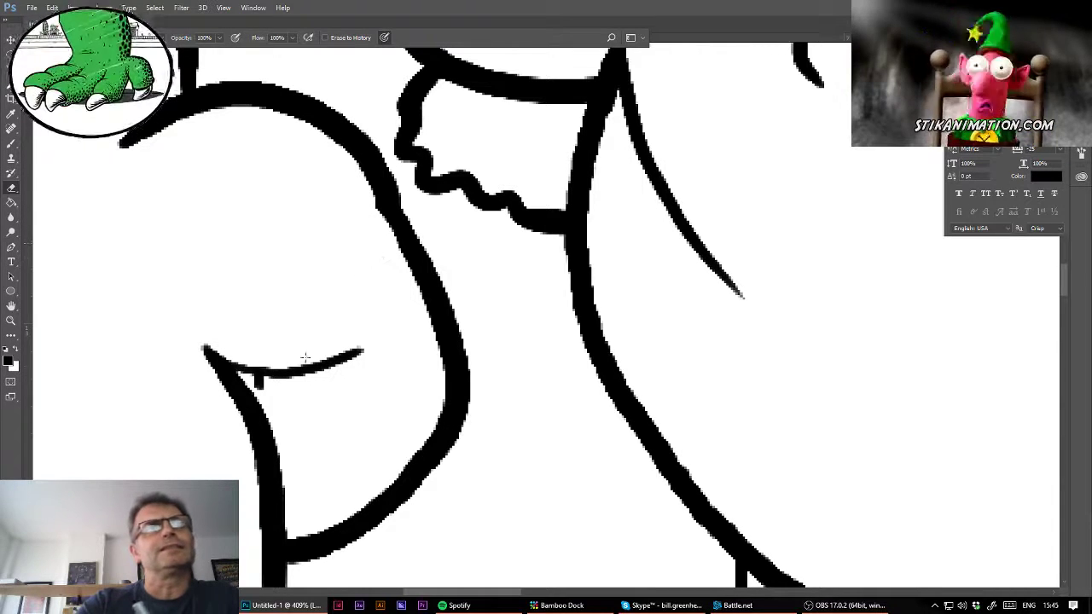
mouse_move(205, 346)
left_mouse_down()
mouse_move(327, 354)
mouse_move(367, 340)
left_mouse_up()
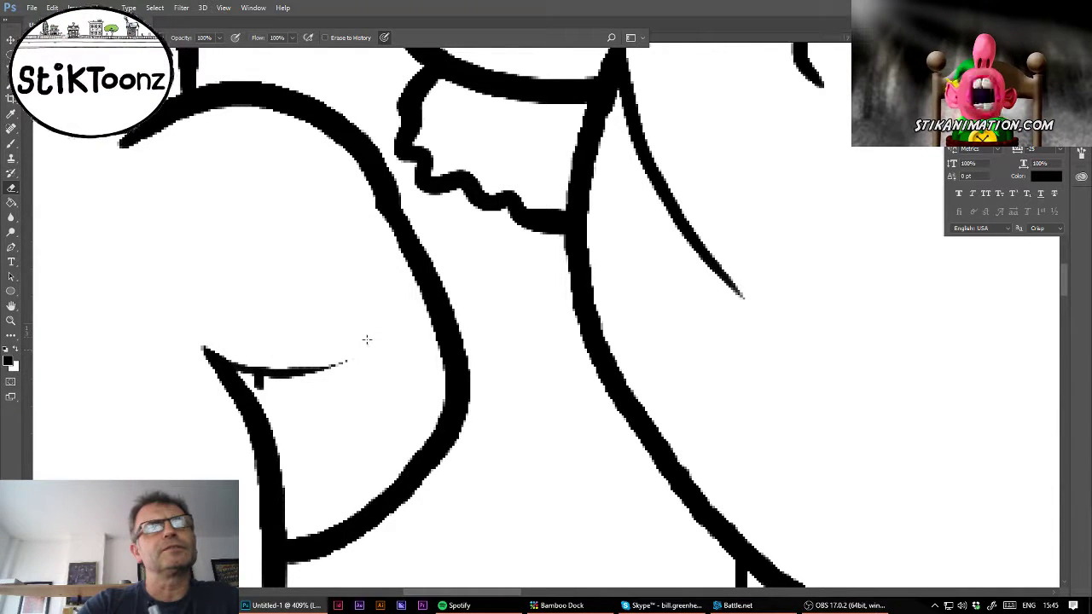
- Erase the blunt line ends at the base of the raised finger, its fingernail corner and the hand's outer edge
key("ctrl+minus")
key("ctrl+minus")
key("ctrl+minus")
key("ctrl+minus")
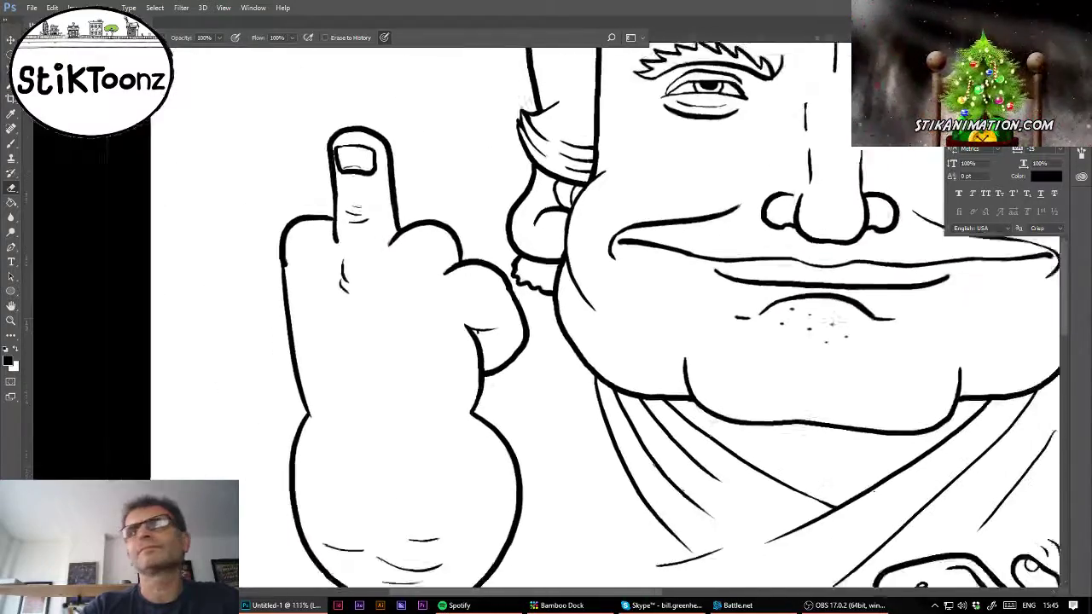
scroll(550, 321, "down", 2)
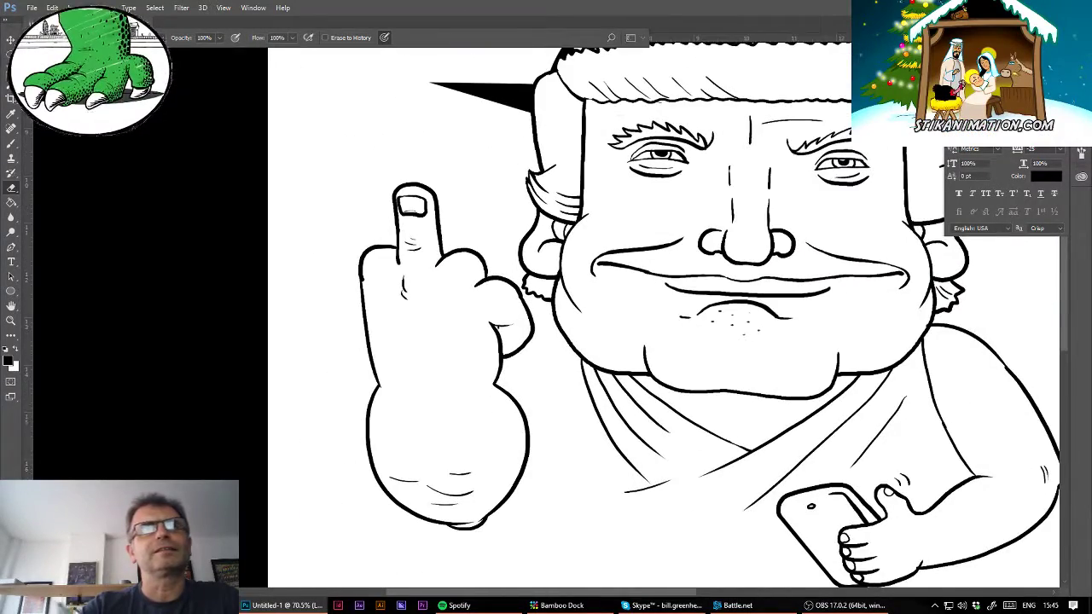
left_click(10, 320)
left_click_drag(345, 262, 445, 269)
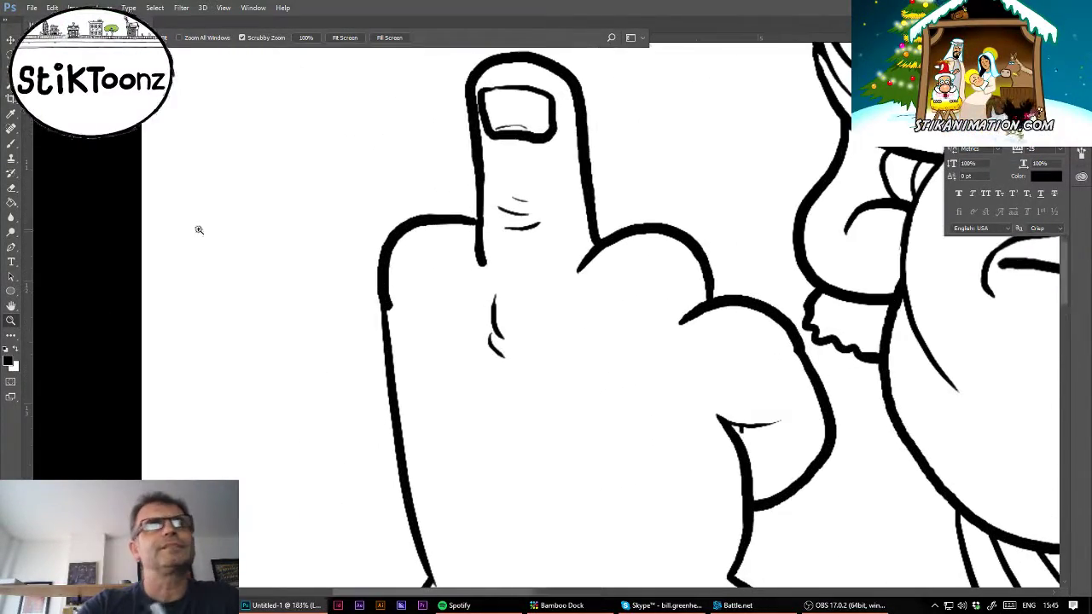
left_click(11, 187)
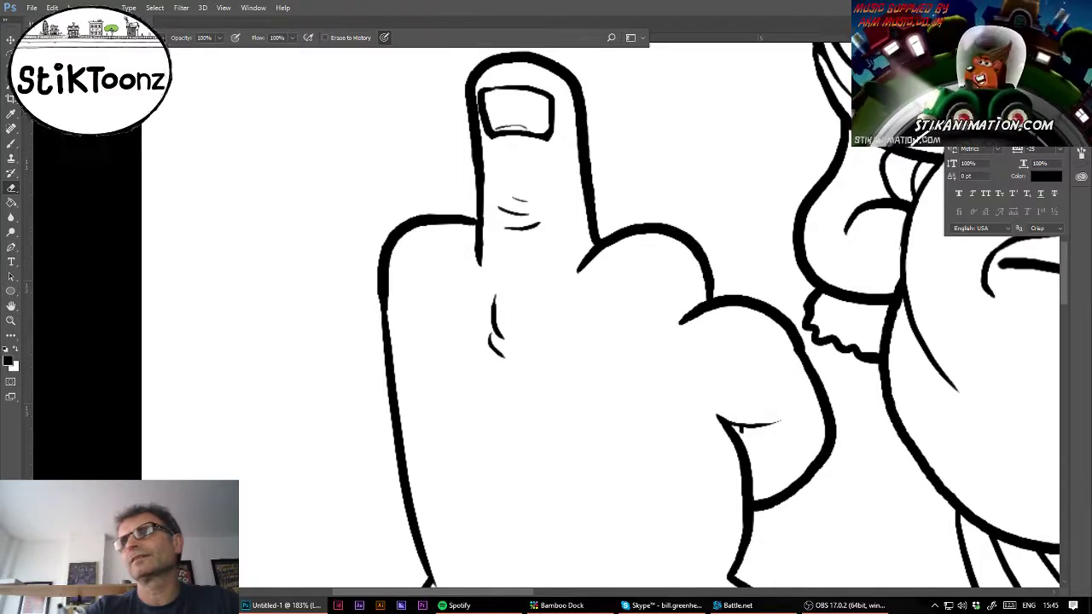
- Draw the upper arm's lower curve from the elbow toward the body and its upper curve from the wrist to the jaw
scroll(381, 286, "down", 5)
scroll(382, 286, "right", 3)
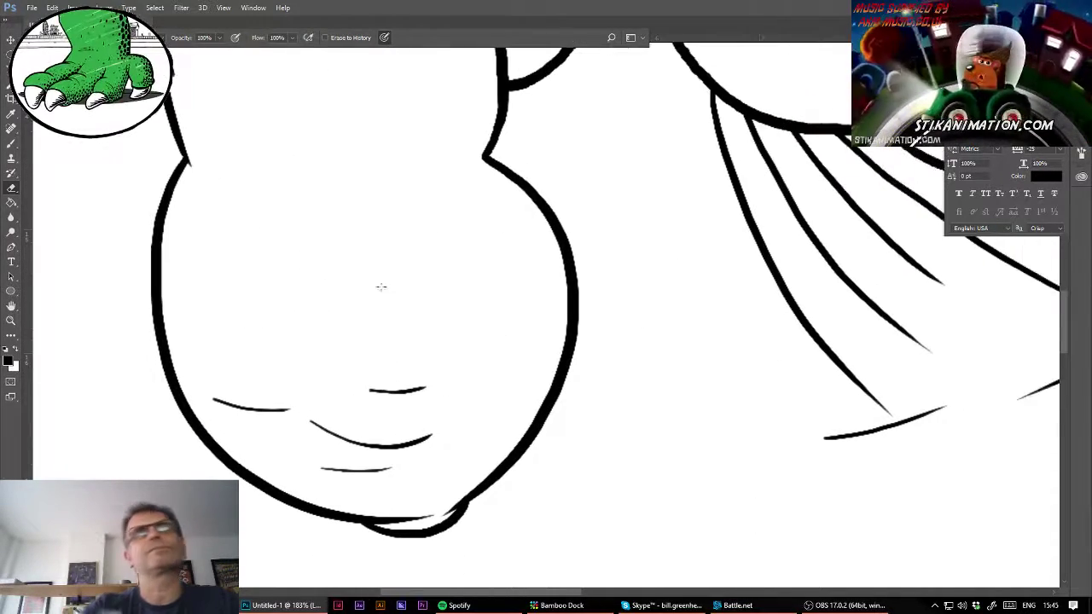
left_click(12, 144)
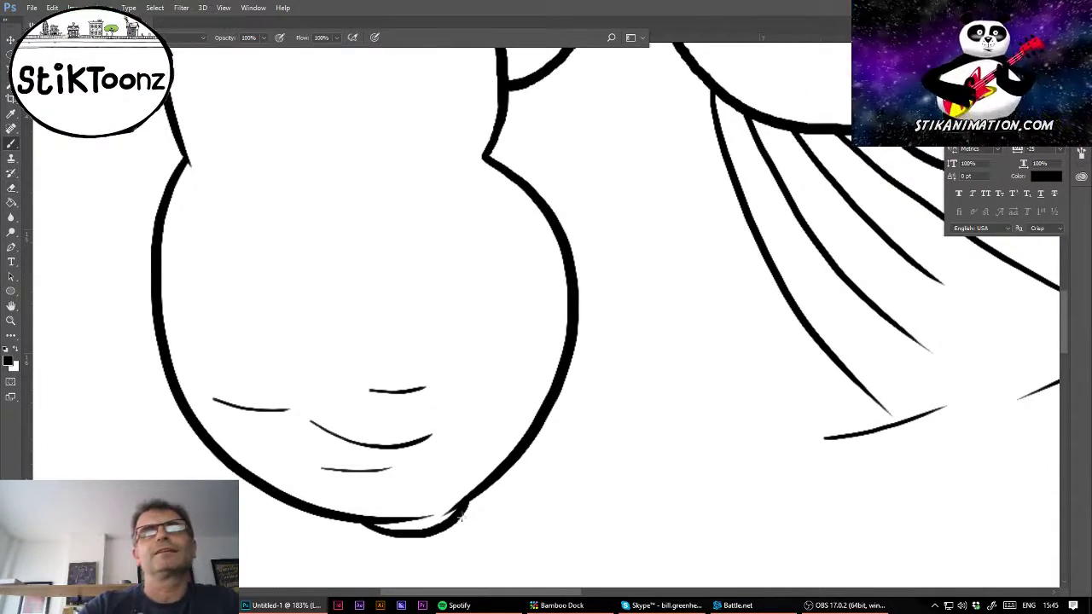
left_click_drag(460, 513, 708, 351)
mouse_move(501, 111)
left_mouse_down()
mouse_move(604, 67)
mouse_move(683, 62)
left_mouse_up()
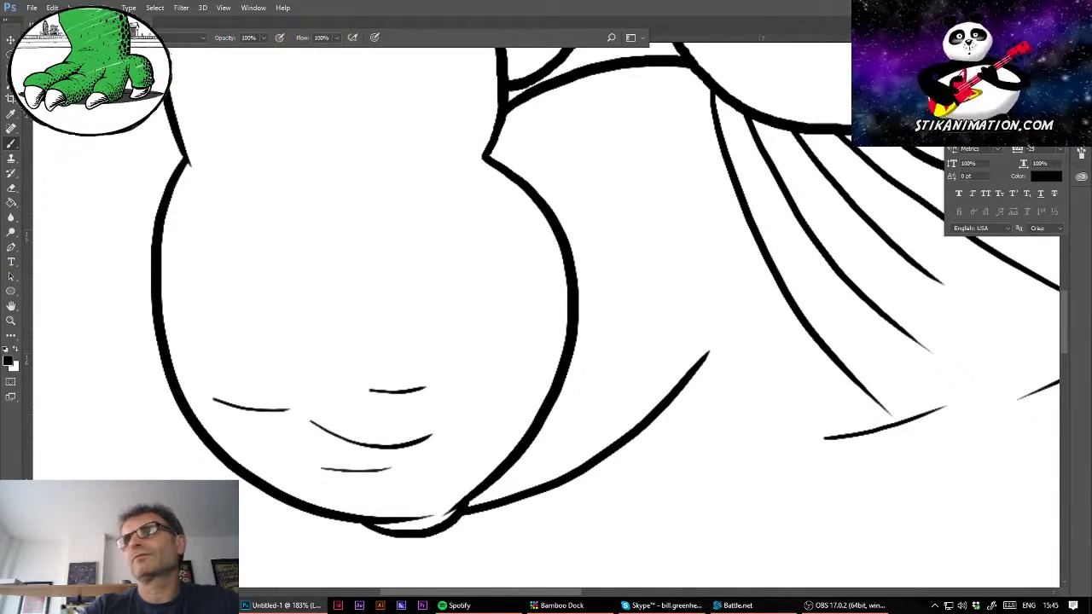
- Draw the robe's curved armhole edge from the jaw down past the armpit, redoing it once, and join the lower arm line to it
key("ctrl+minus")
key("ctrl+minus")
key("ctrl+minus")
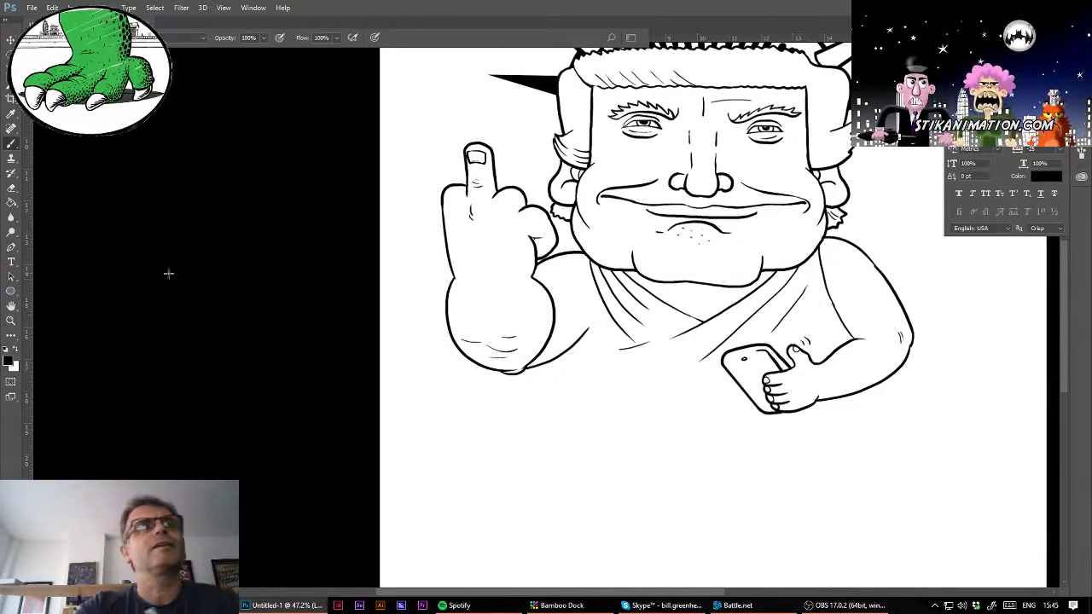
left_click(11, 321)
left_click_drag(583, 346, 643, 358)
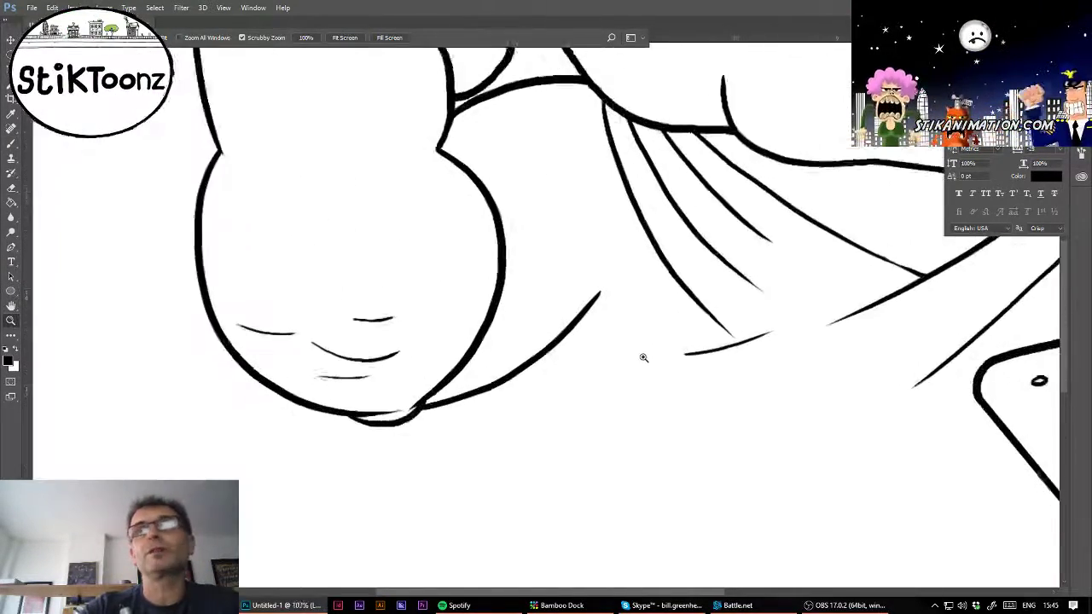
left_click(643, 358)
left_click(11, 143)
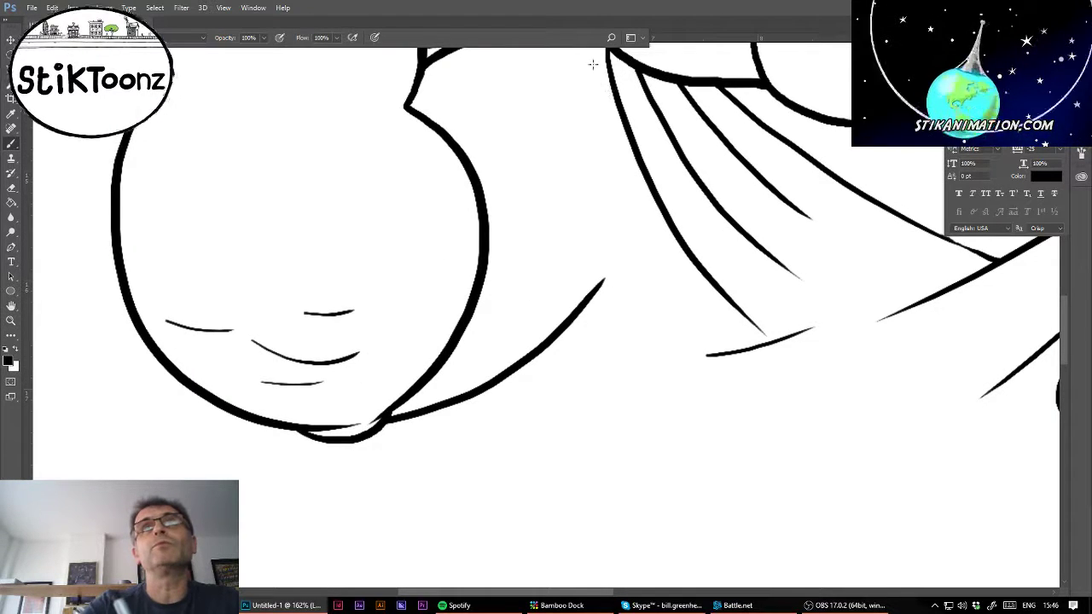
left_click_drag(597, 59, 668, 305)
key("ctrl+z")
left_click_drag(602, 53, 653, 358)
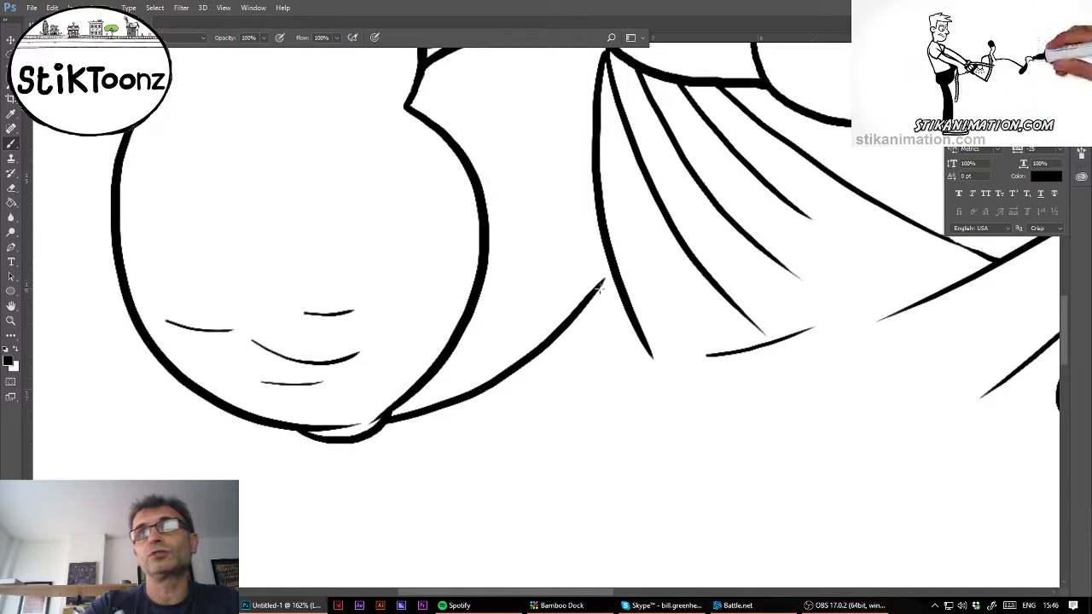
left_click_drag(599, 285, 616, 284)
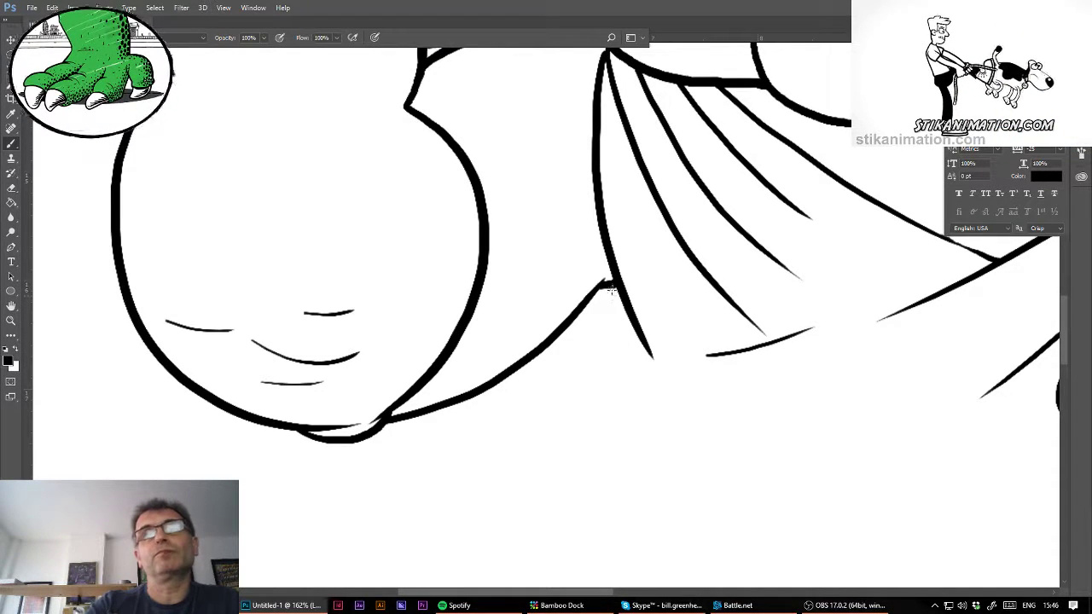
- Draw a scalloped robe edge down the torso below the armpit and two long curved folds across the waist
mouse_move(611, 290)
left_mouse_down()
mouse_move(612, 320)
mouse_move(593, 339)
mouse_move(626, 395)
mouse_move(604, 391)
mouse_move(614, 517)
left_mouse_up()
left_click_drag(625, 410, 887, 401)
left_click_drag(623, 486, 913, 458)
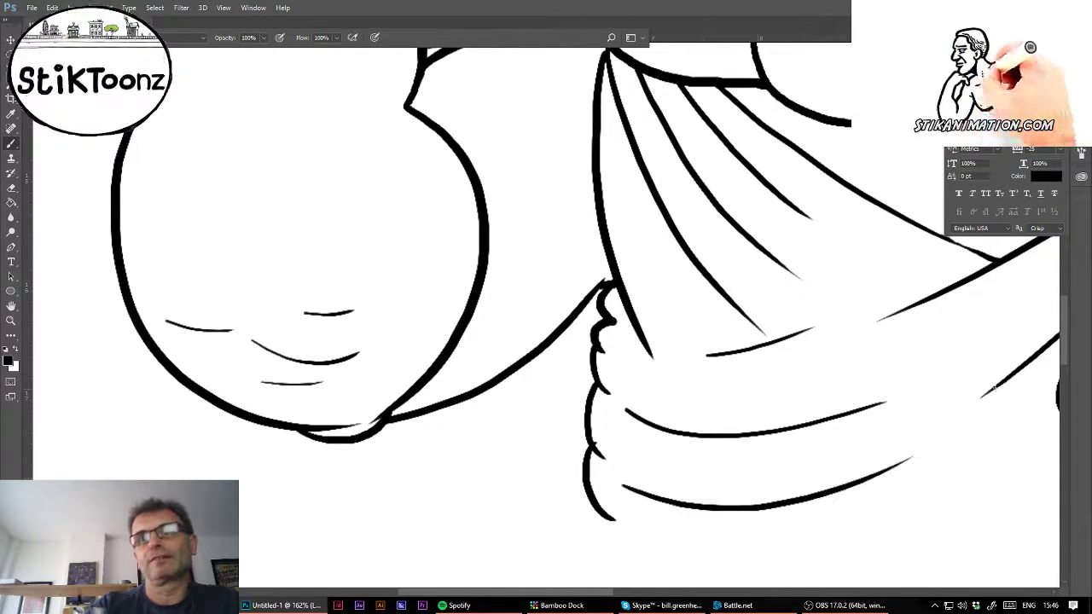
- Draw two bulging robe folds below the waist, redoing the upper one, and a long curve branching from the lower fold toward the phone side
mouse_move(578, 554)
left_mouse_down()
mouse_move(433, 554)
mouse_move(222, 401)
mouse_move(318, 291)
mouse_move(362, 292)
left_mouse_up()
mouse_move(377, 245)
left_mouse_down()
mouse_move(328, 293)
mouse_move(651, 502)
left_mouse_up()
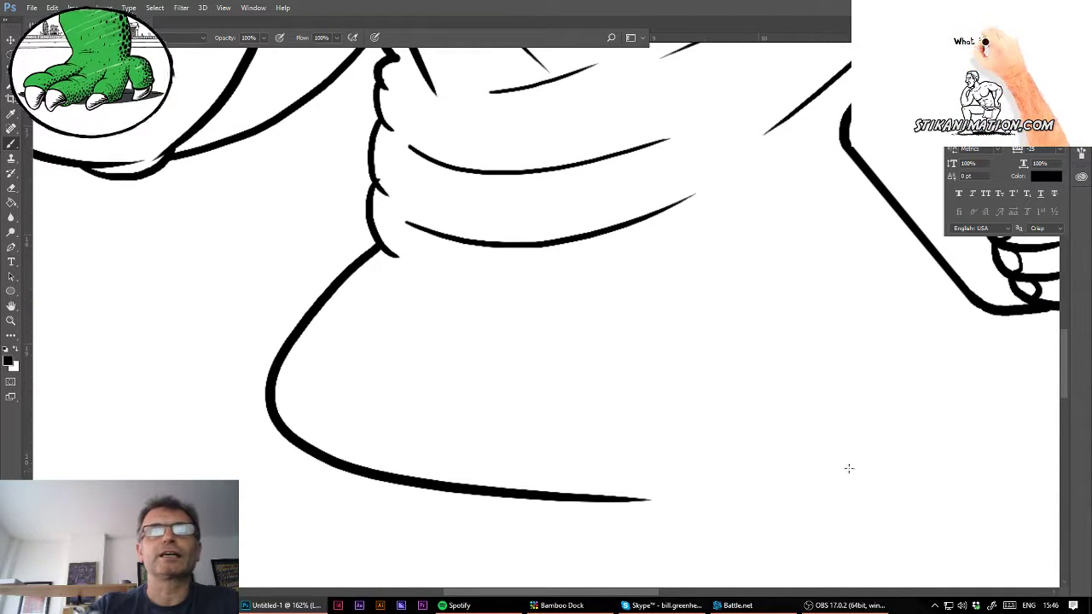
key("ctrl+z")
mouse_move(383, 245)
left_mouse_down()
mouse_move(319, 348)
mouse_move(614, 439)
left_mouse_up()
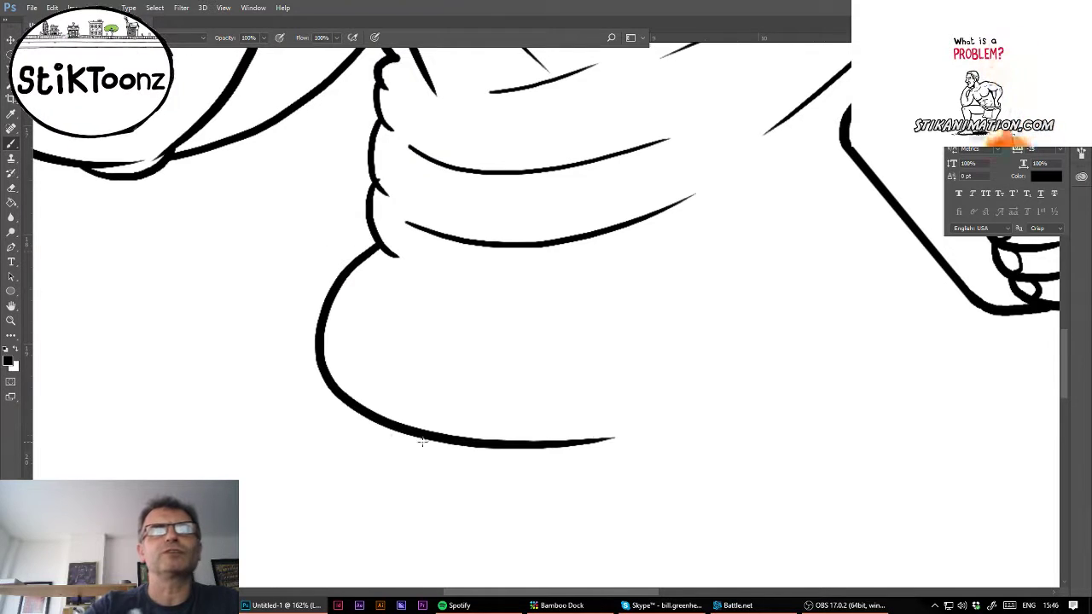
left_click_drag(332, 391, 938, 424)
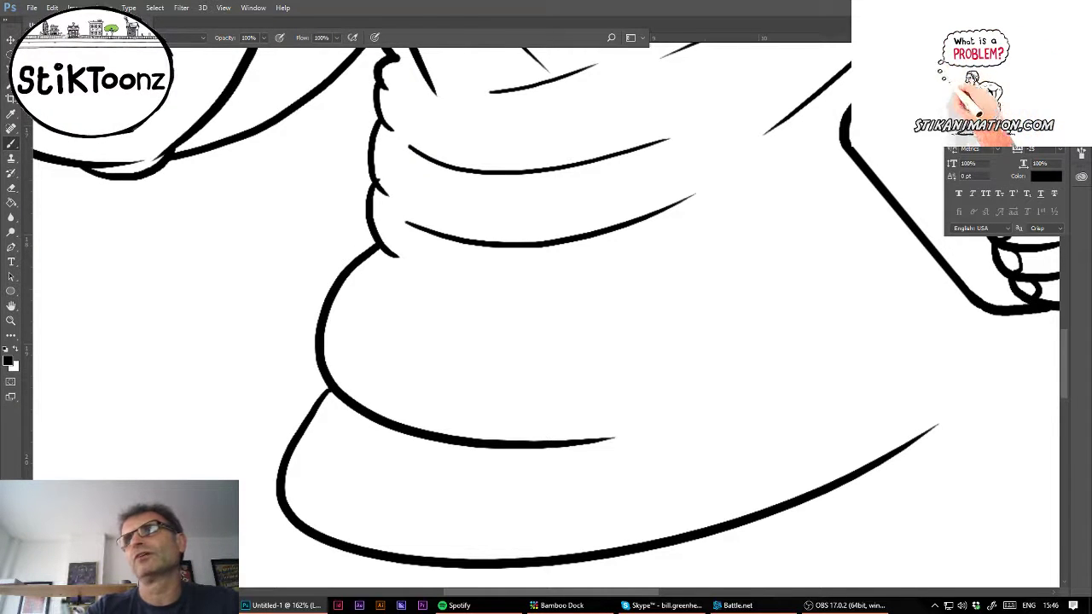
mouse_move(789, 567)
left_mouse_down()
mouse_move(447, 475)
mouse_move(478, 475)
left_mouse_up()
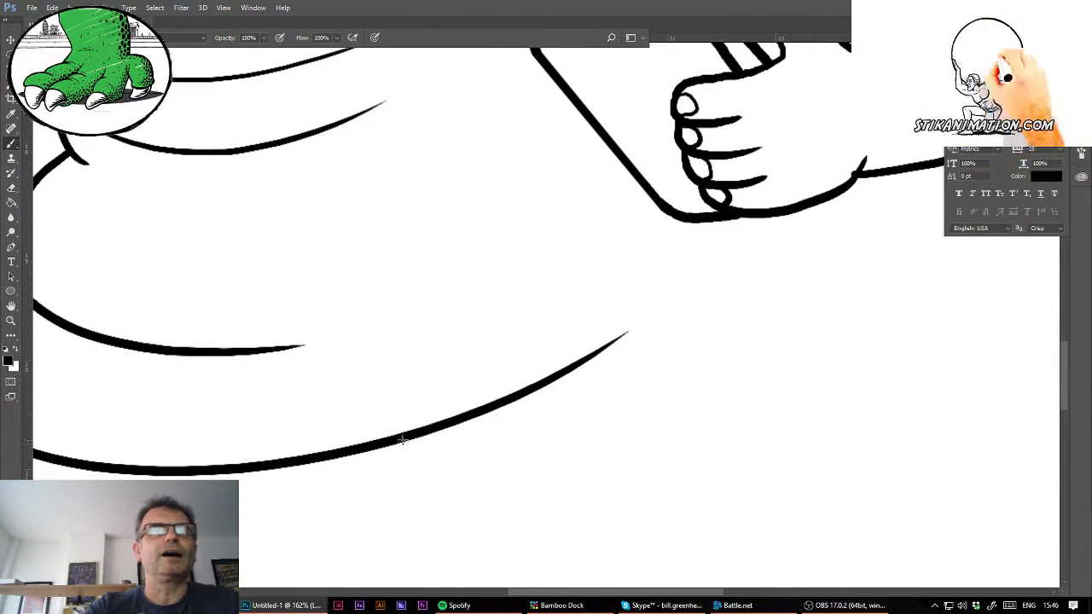
left_click_drag(401, 439, 1059, 441)
- Draw the robe's side bulge under the phone arm and two long curved folds beneath the hand, redoing the first fold
left_click_drag(708, 255, 383, 364)
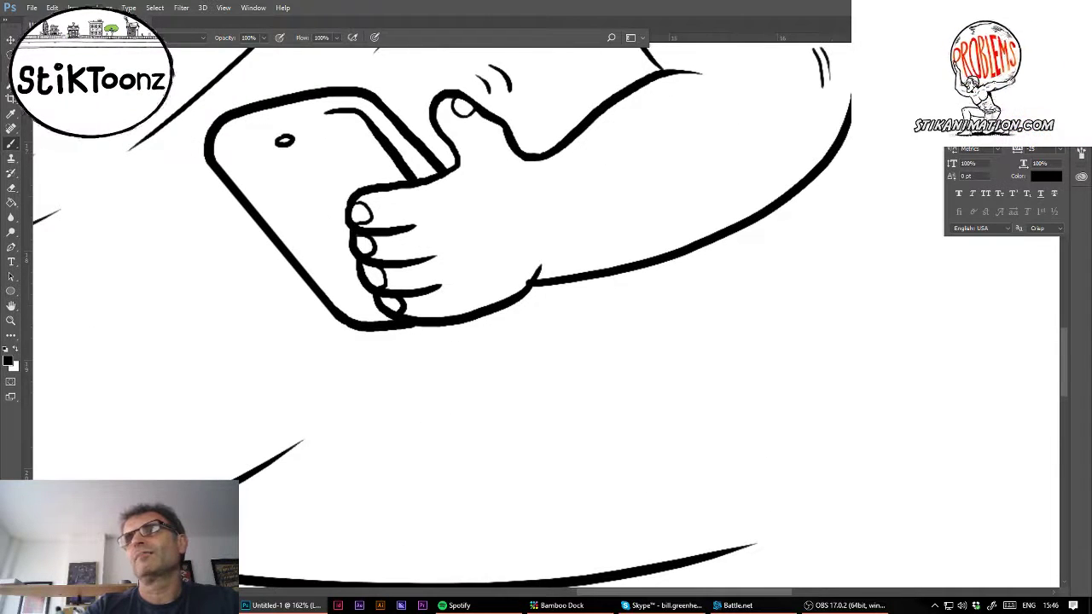
left_click_drag(766, 212, 591, 400)
key("ctrl+z")
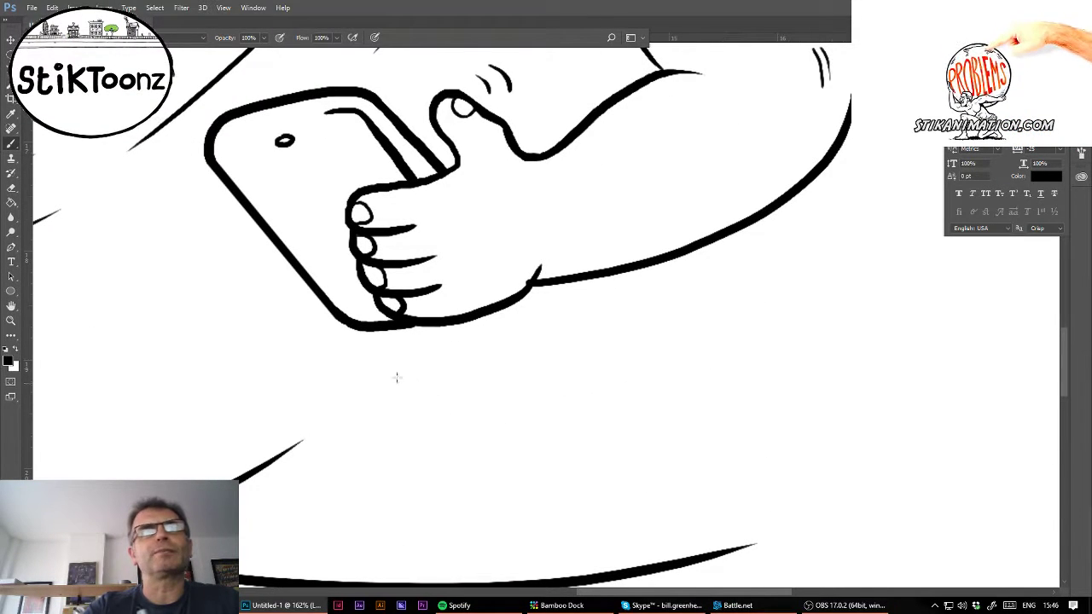
left_click_drag(358, 362, 756, 290)
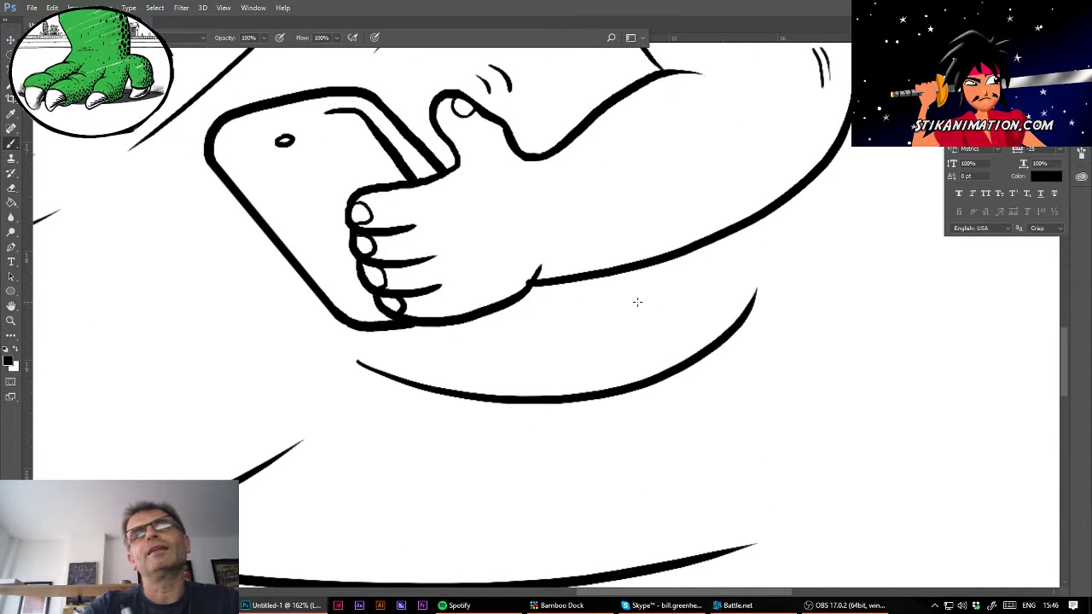
mouse_move(640, 303)
left_mouse_down()
mouse_move(753, 291)
mouse_move(786, 250)
mouse_move(773, 204)
left_mouse_up()
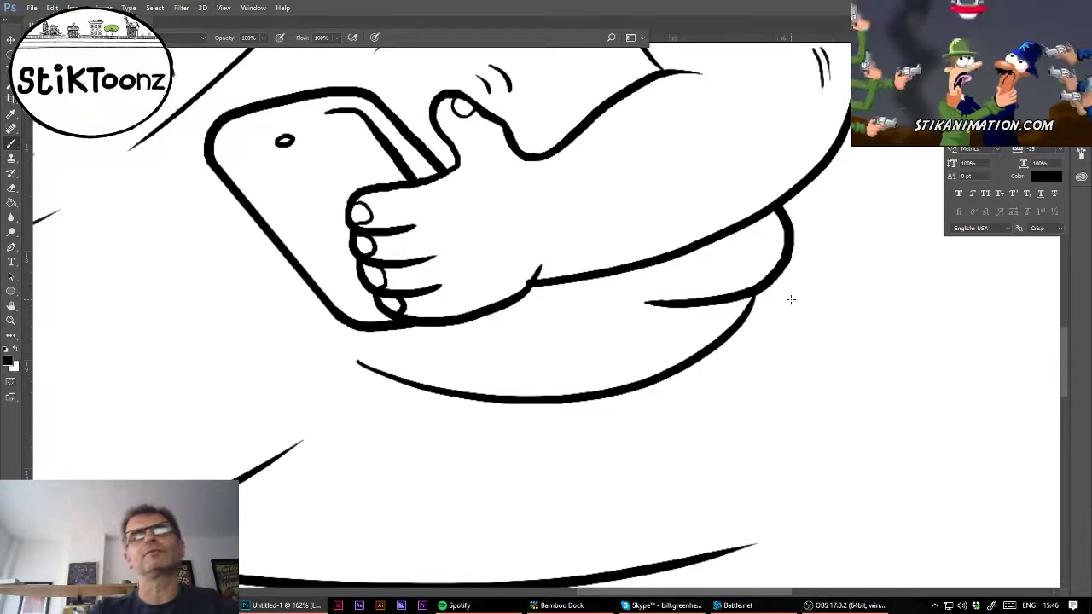
mouse_move(385, 438)
left_mouse_down()
mouse_move(452, 474)
mouse_move(881, 430)
left_mouse_up()
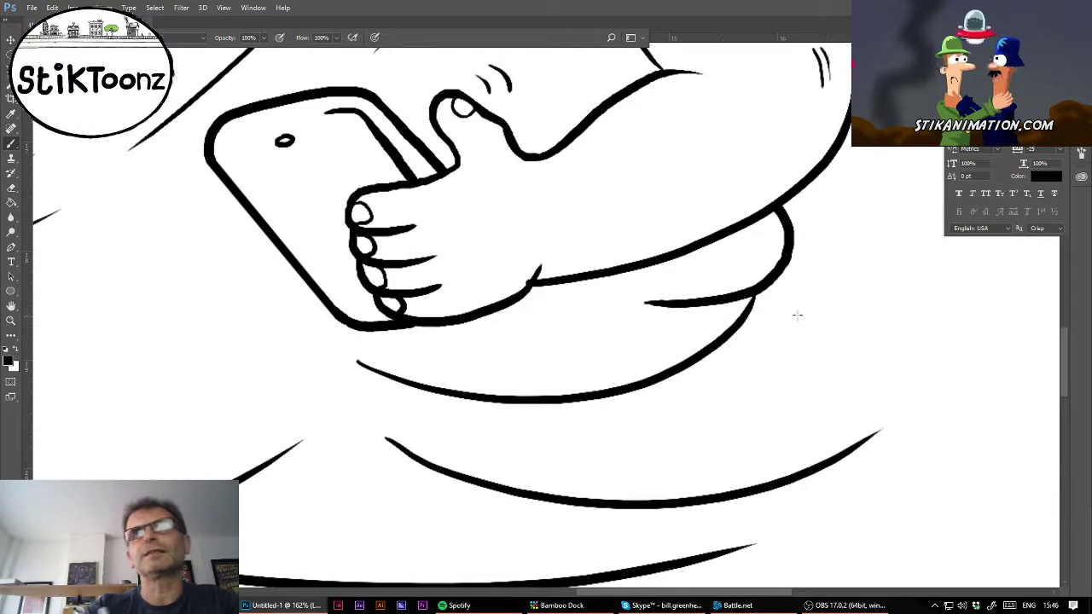
- Redraw the long robe fold beneath the hand, join it to the fold above with a bulging side curve, and erase the overshoot
key("ctrl+z")
left_click_drag(343, 413, 843, 414)
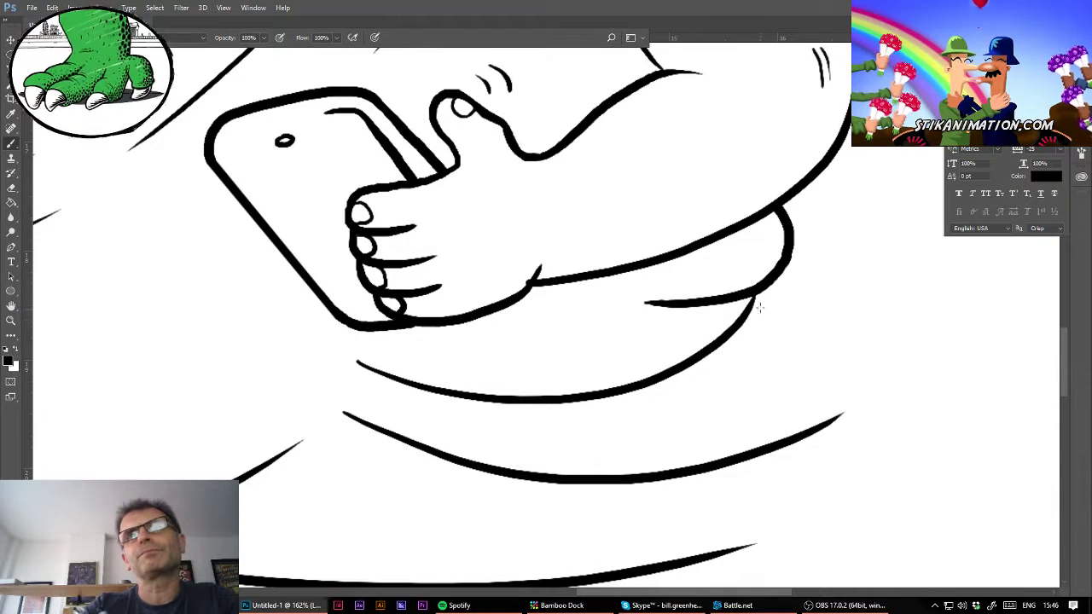
key("ctrl+z")
mouse_move(358, 437)
left_mouse_down()
mouse_move(741, 494)
mouse_move(856, 448)
left_mouse_up()
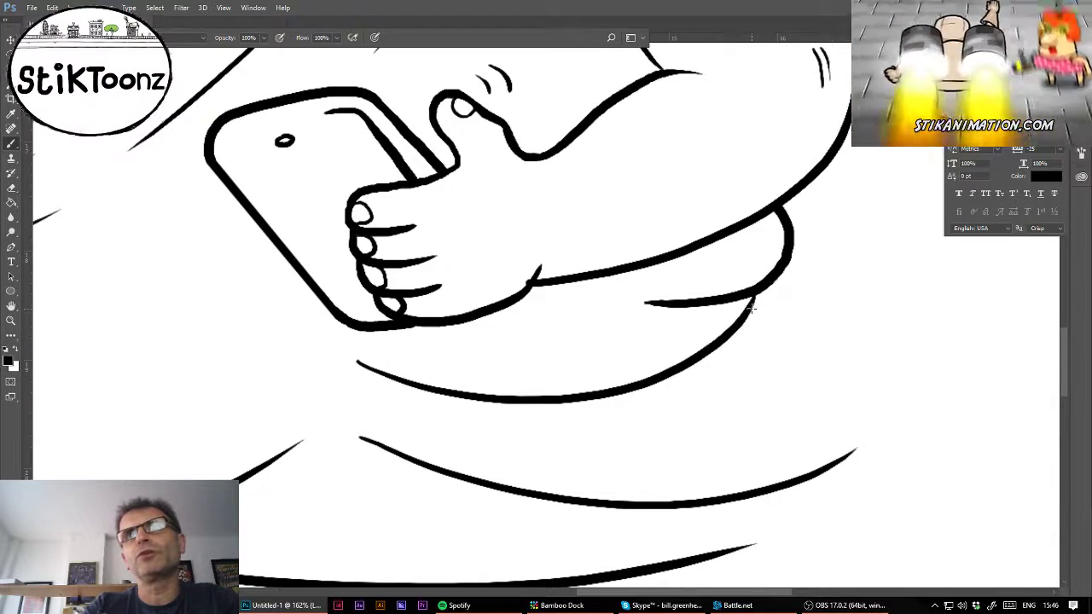
mouse_move(750, 307)
left_mouse_down()
mouse_move(808, 378)
mouse_move(824, 418)
mouse_move(817, 471)
left_mouse_up()
key("ctrl+z")
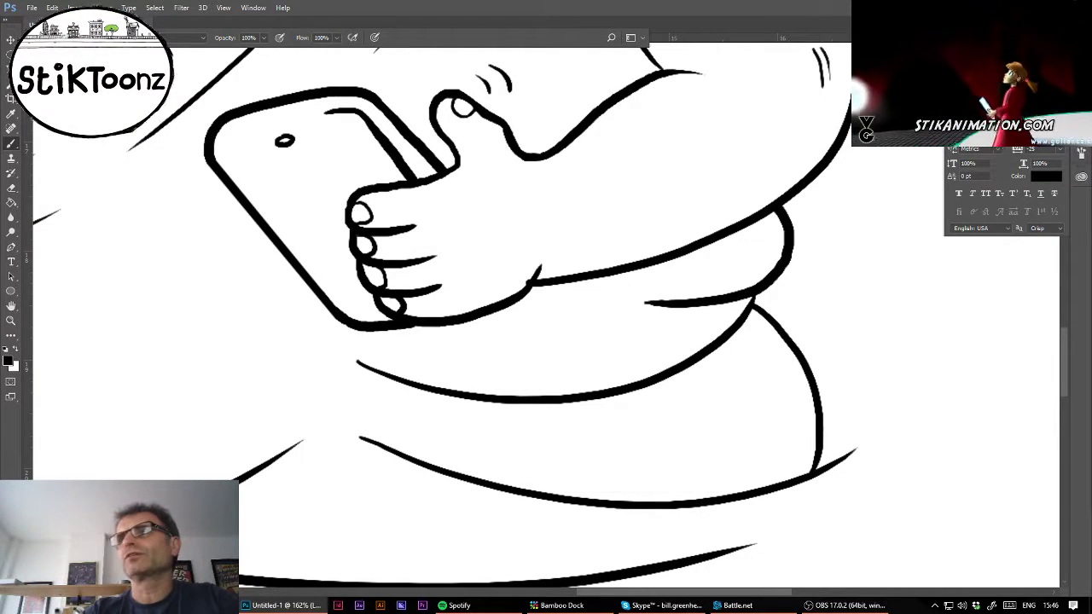
left_click_drag(512, 384, 420, 318)
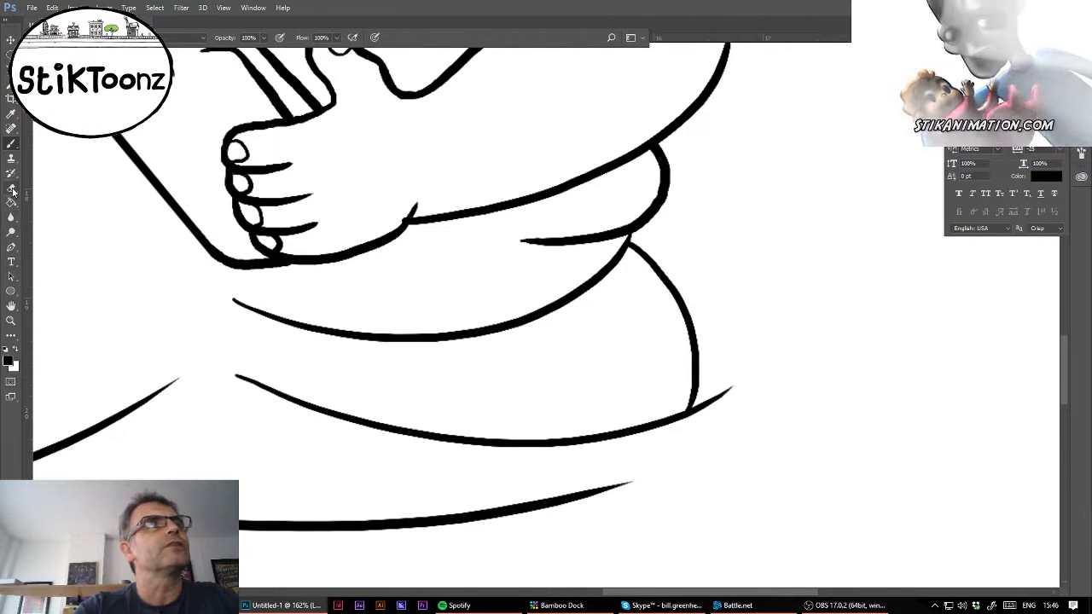
key("e")
left_click_drag(718, 398, 696, 411)
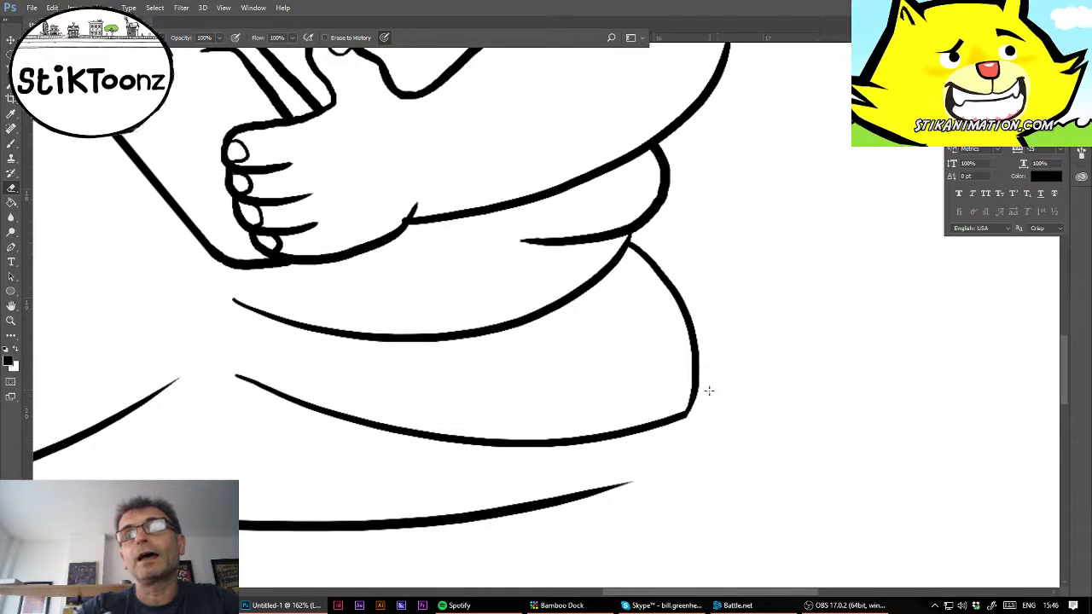
- Taper the short fold under the forearm and close the lowest robe fold with a rounded end at the side
mouse_move(503, 233)
left_mouse_down()
mouse_move(553, 234)
mouse_move(604, 216)
left_mouse_up()
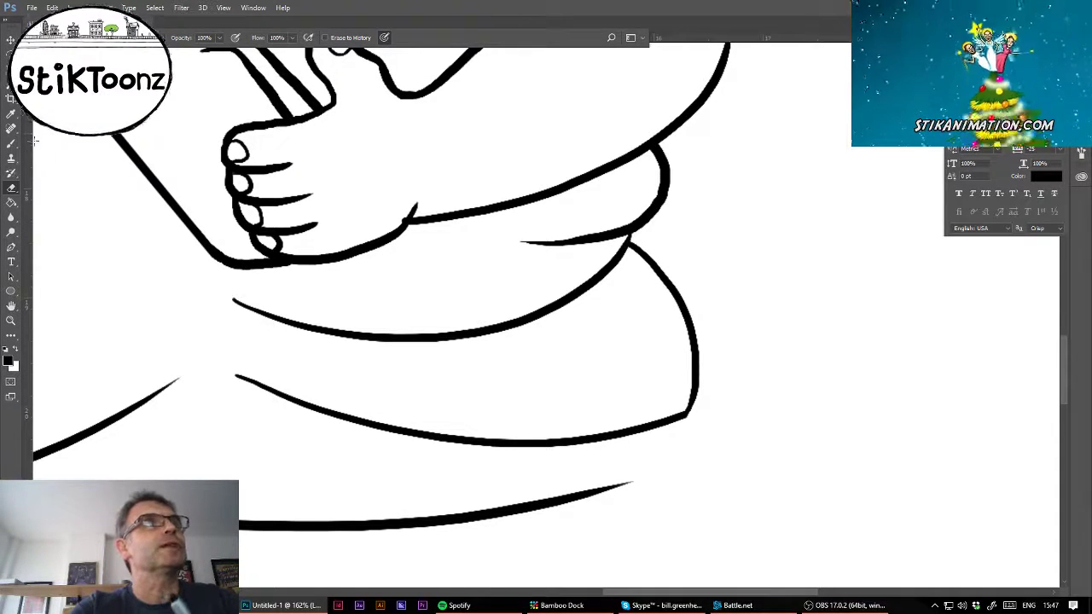
key("b")
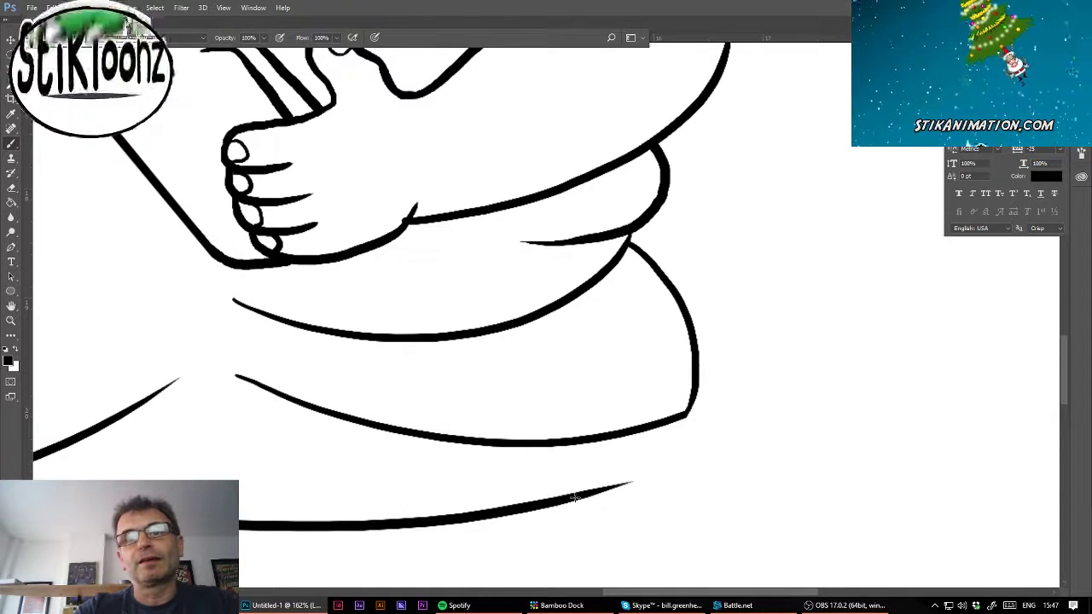
mouse_move(582, 496)
left_mouse_down()
mouse_move(675, 465)
mouse_move(684, 417)
left_mouse_up()
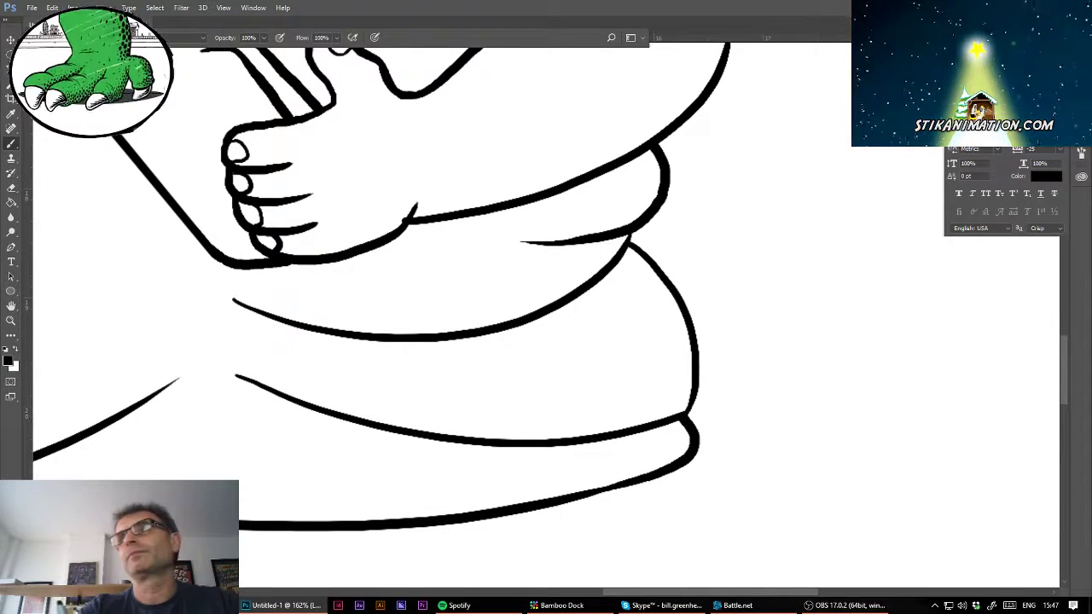
- Erase parts of the front fold lines to shorten the left fold's tip and break the two folds beneath the hand into tapered strokes
left_click_drag(409, 299, 811, 206)
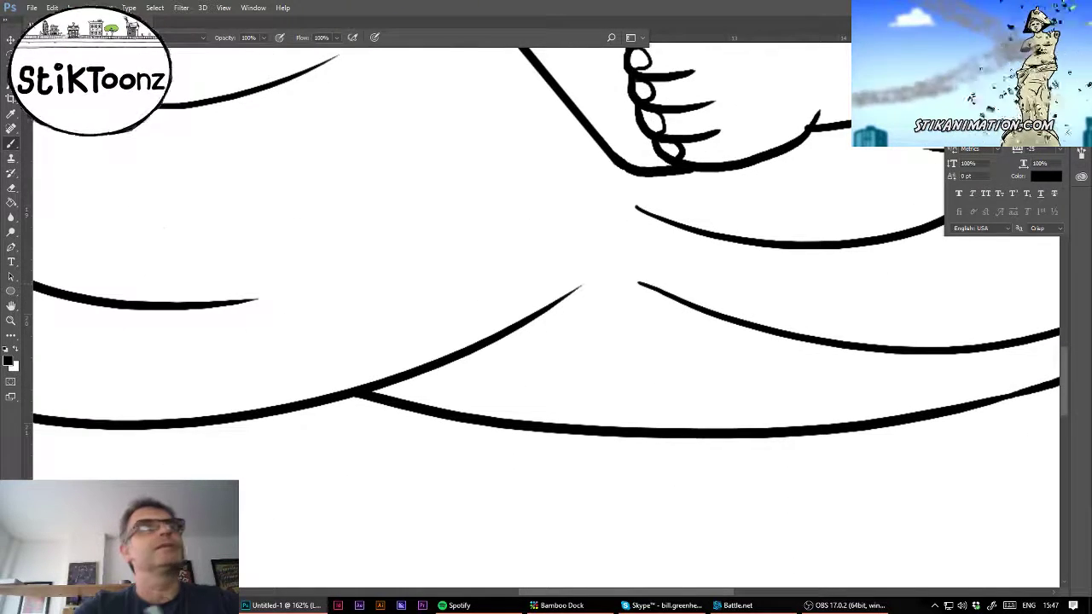
left_click(12, 188)
mouse_move(406, 361)
left_mouse_down()
mouse_move(541, 315)
mouse_move(529, 310)
left_mouse_up()
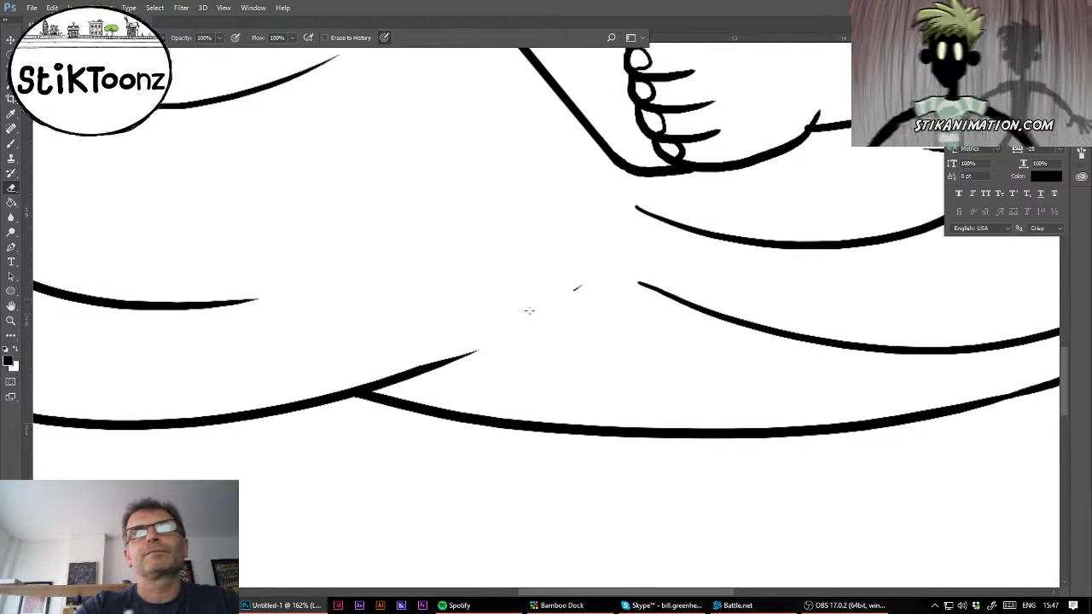
left_click_drag(633, 208, 726, 218)
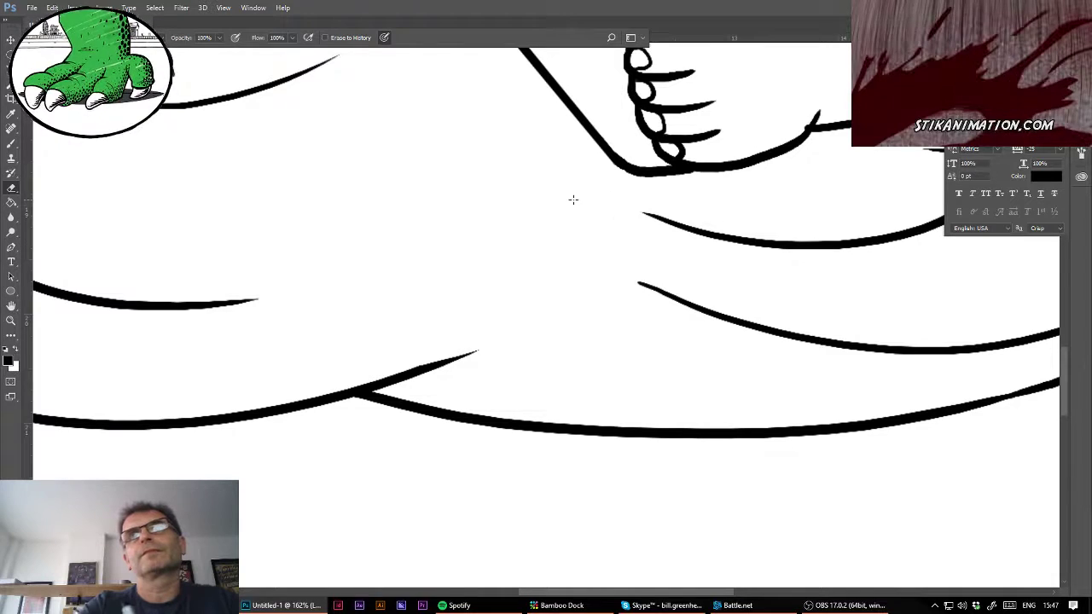
mouse_move(633, 208)
left_mouse_down()
mouse_move(943, 230)
mouse_move(730, 228)
mouse_move(741, 235)
left_mouse_up()
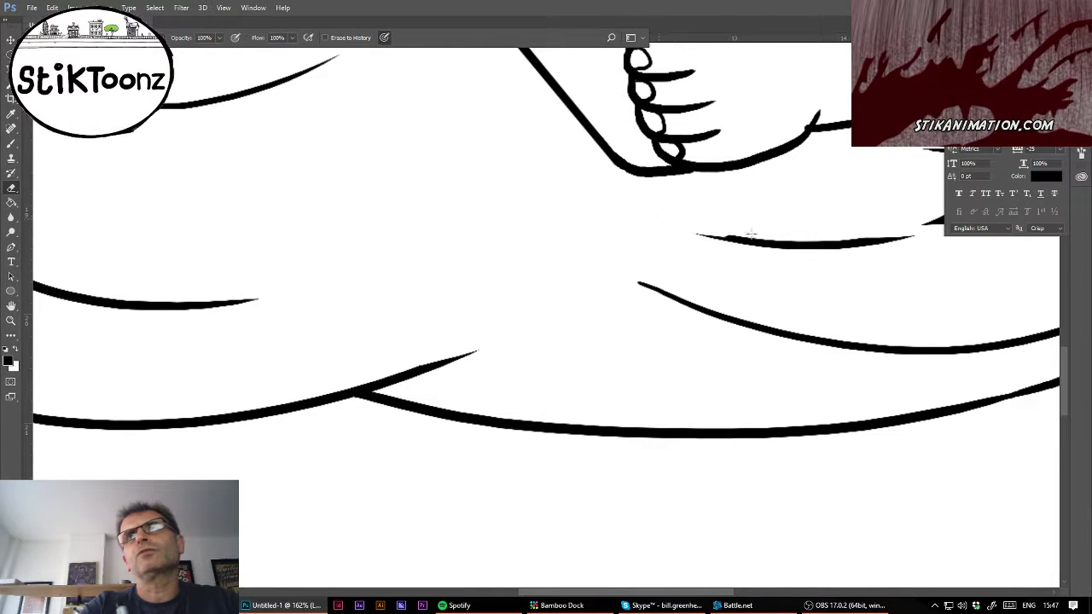
mouse_move(638, 283)
left_mouse_down()
mouse_move(738, 317)
mouse_move(686, 304)
mouse_move(1009, 340)
left_mouse_up()
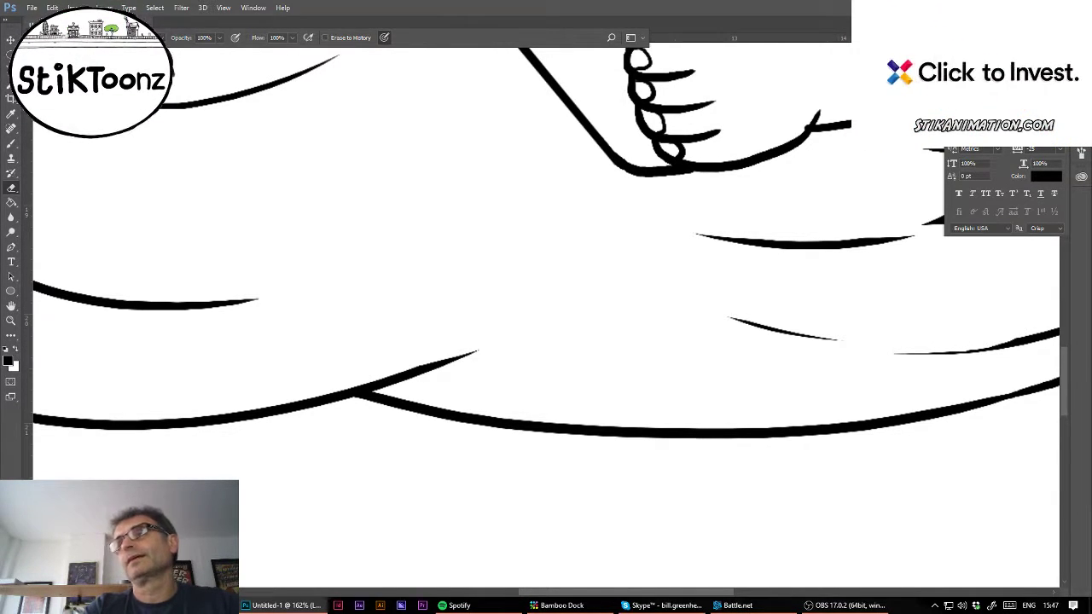
- Shift the body slightly left beneath the head and skew it about -4.95° with Free Transform, moving its top edge right
mouse_move(546, 171)
left_mouse_down()
mouse_move(335, 379)
mouse_move(596, 506)
mouse_move(669, 527)
left_mouse_up()
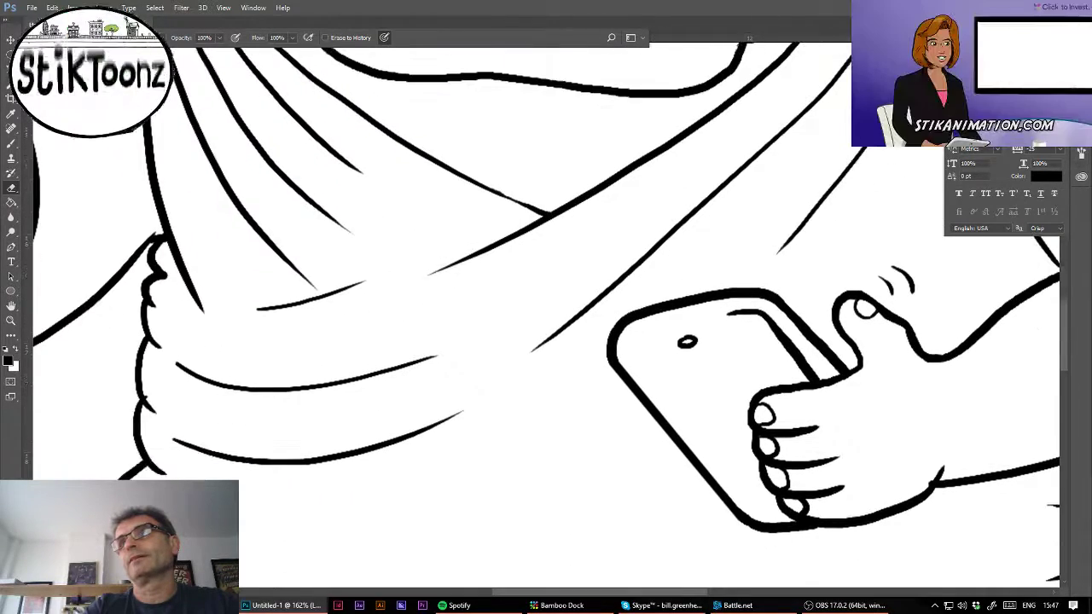
key("ctrl+0")
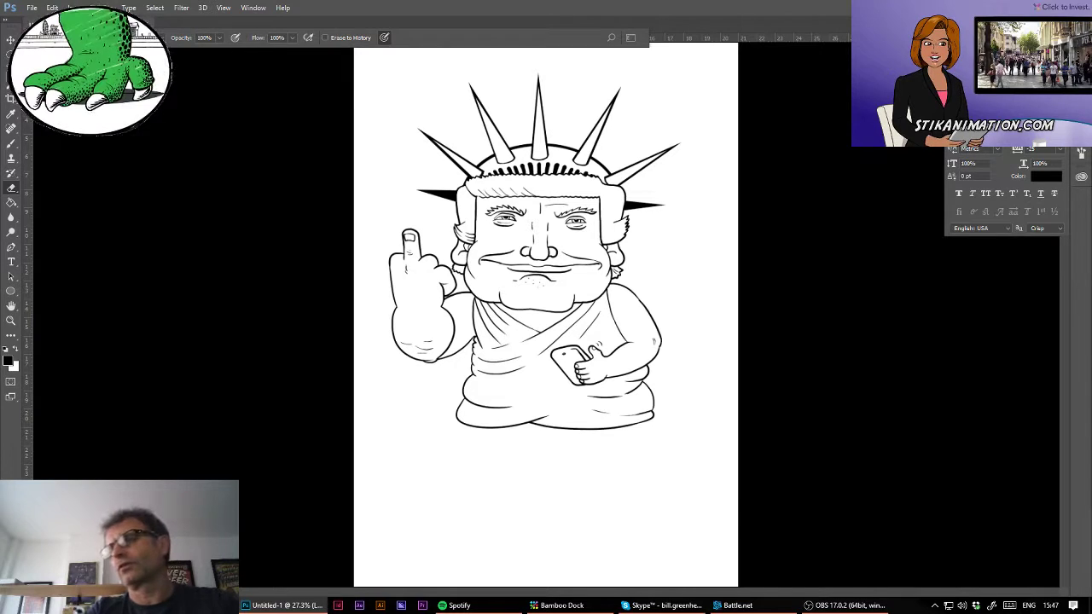
left_click_drag(677, 414, 670, 415)
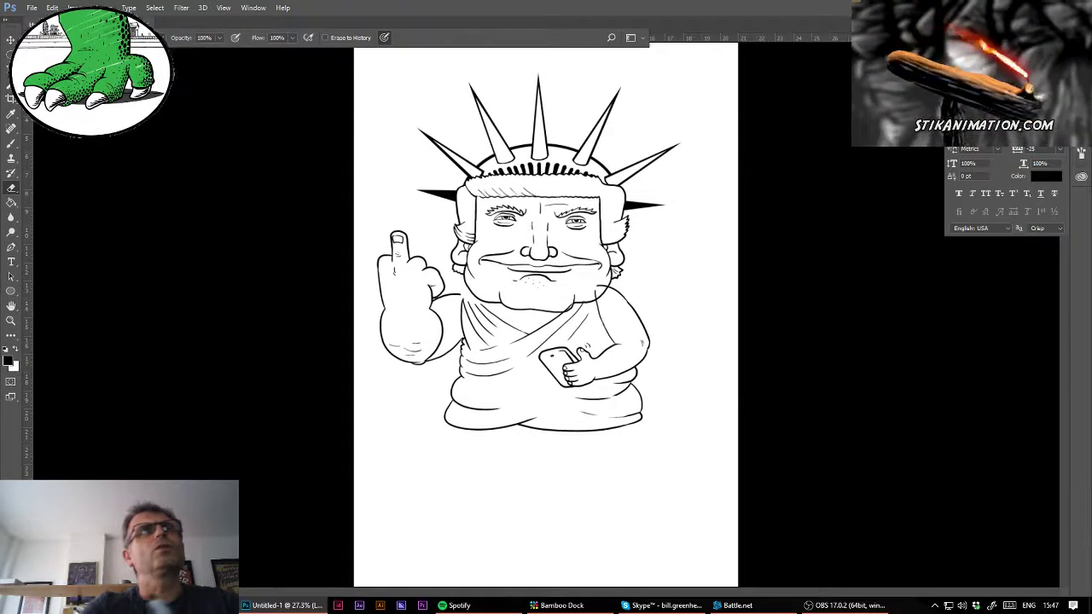
left_click(52, 8)
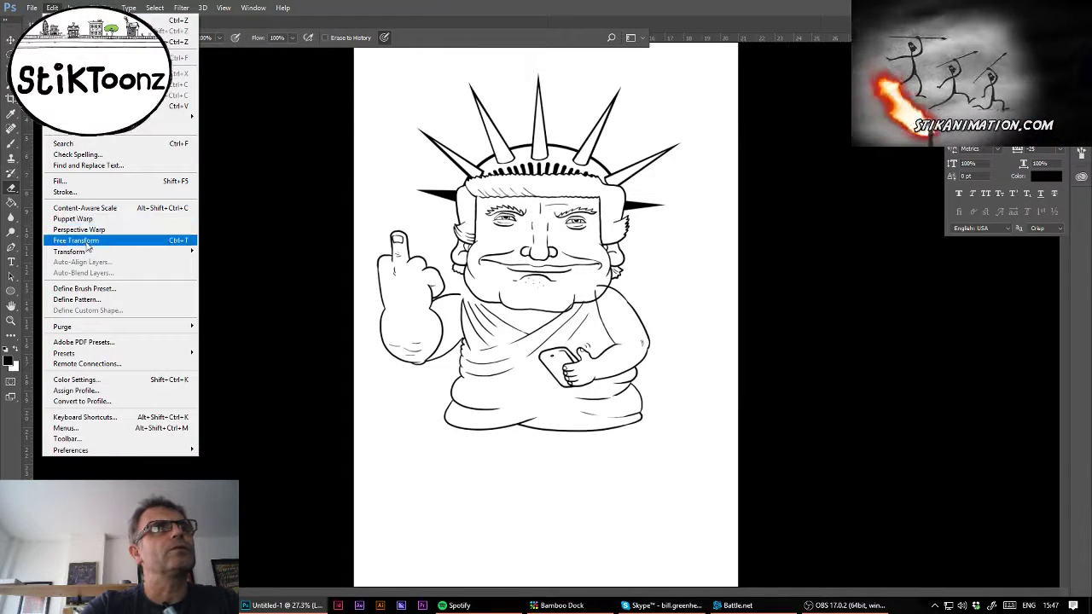
left_click(89, 242)
left_click_drag(514, 231, 530, 230)
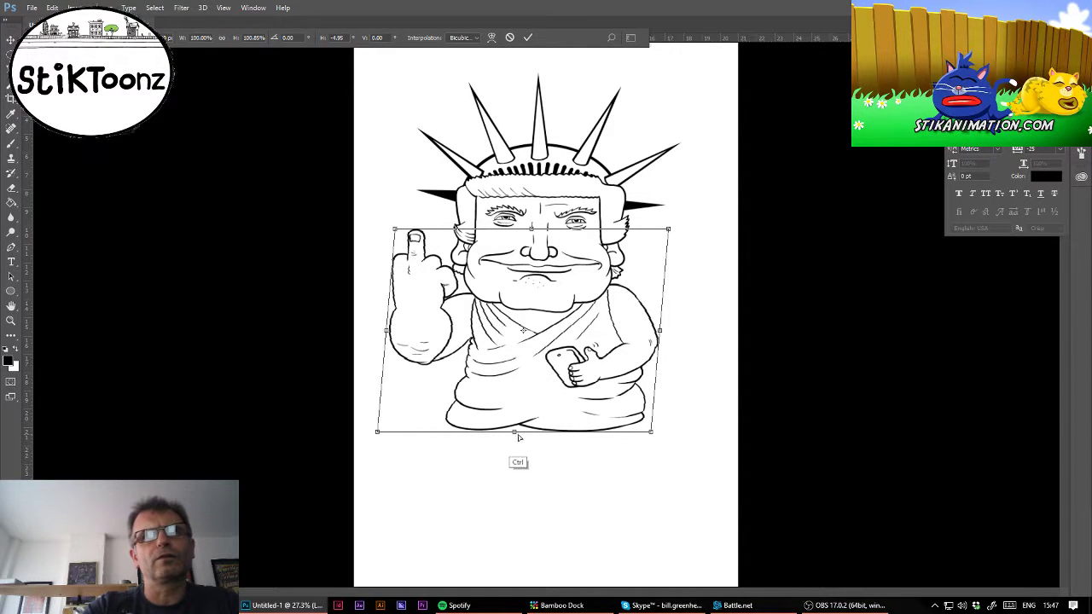
key("e")
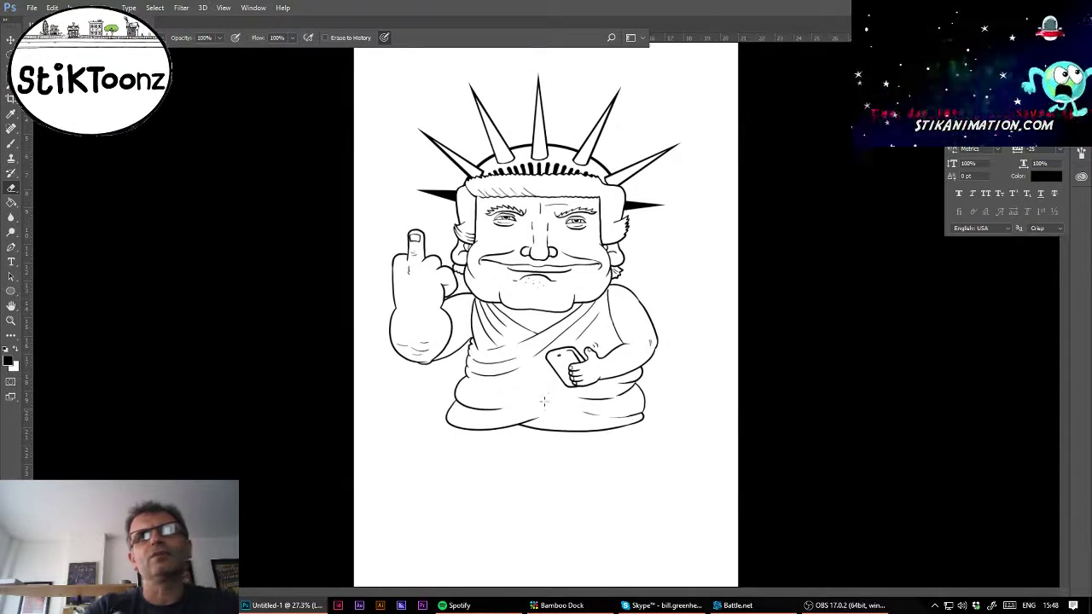
- Rotate the whole figure, head and body together, by about -1.63° with Free Transform
key("ctrl")
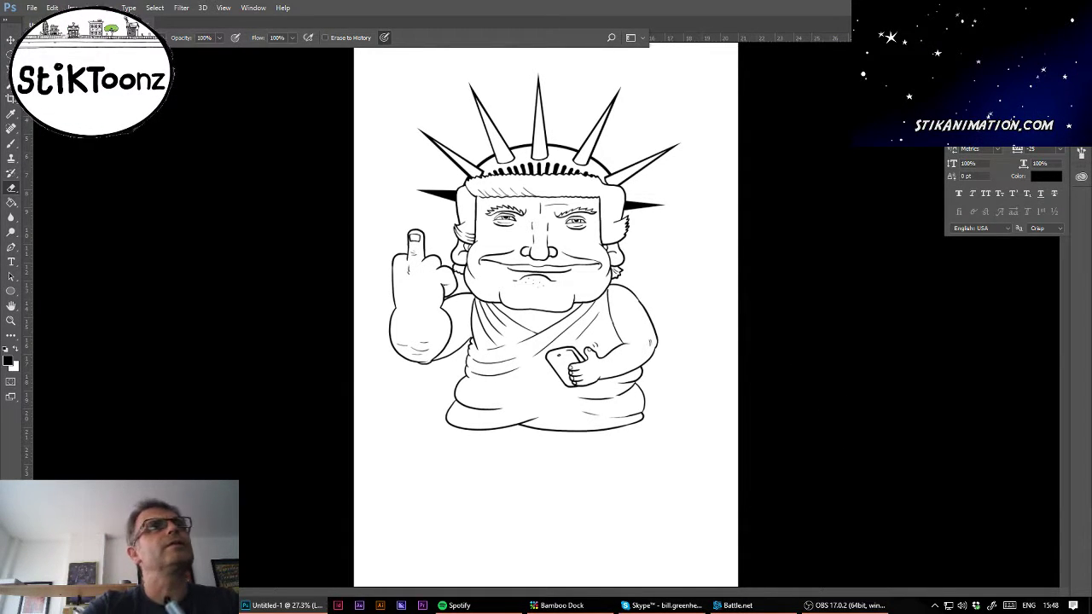
left_click(52, 8)
left_click(86, 242)
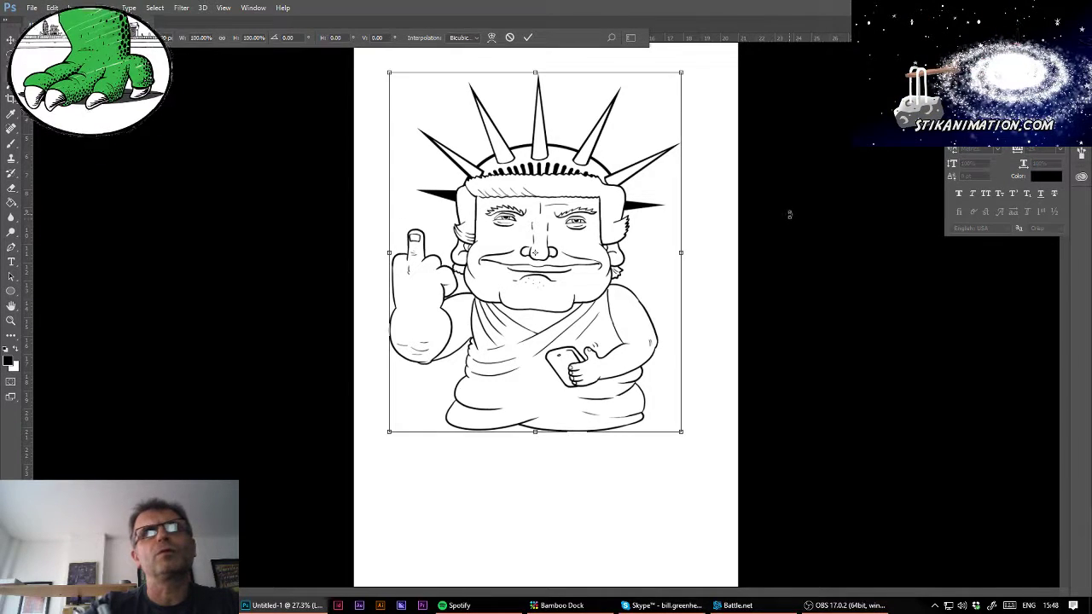
left_click_drag(789, 214, 787, 205)
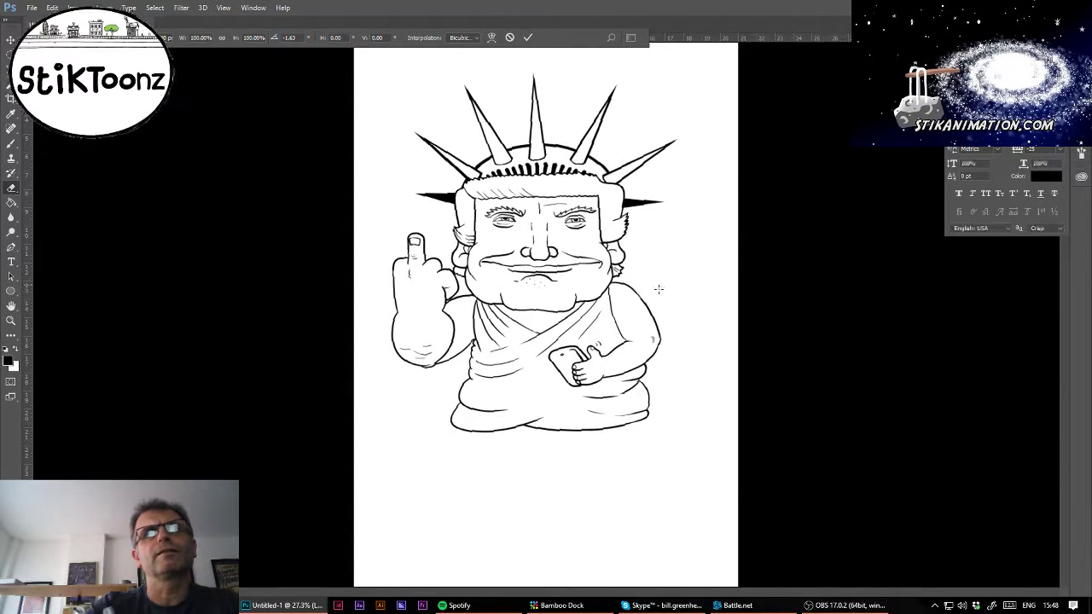
key("Return")
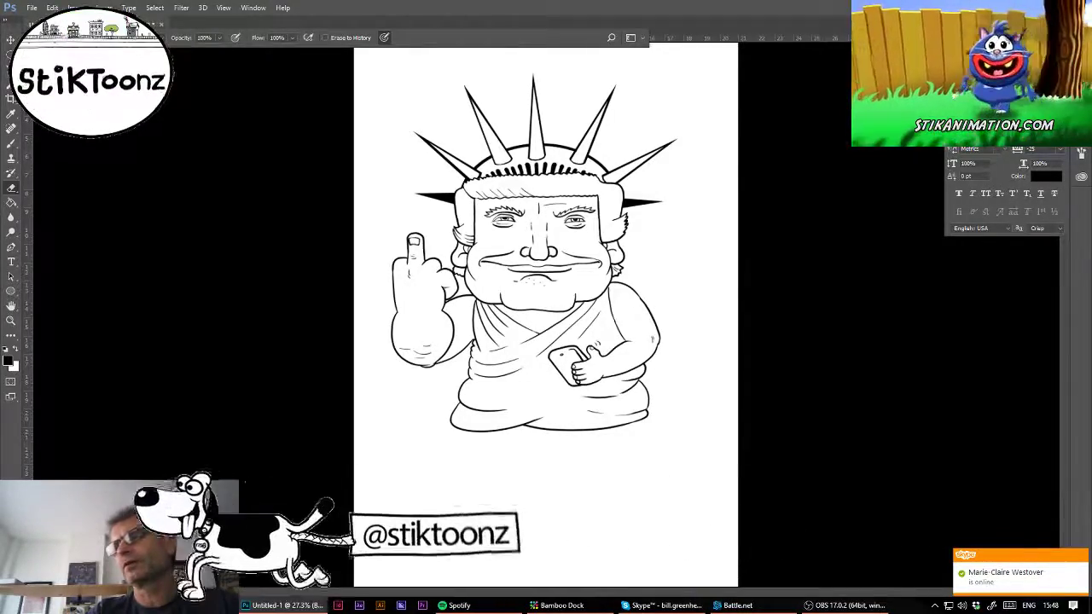
- Lasso the lowest robe line beneath the phone arm, including its rounded side end, delete it, and clear the selection
key("z")
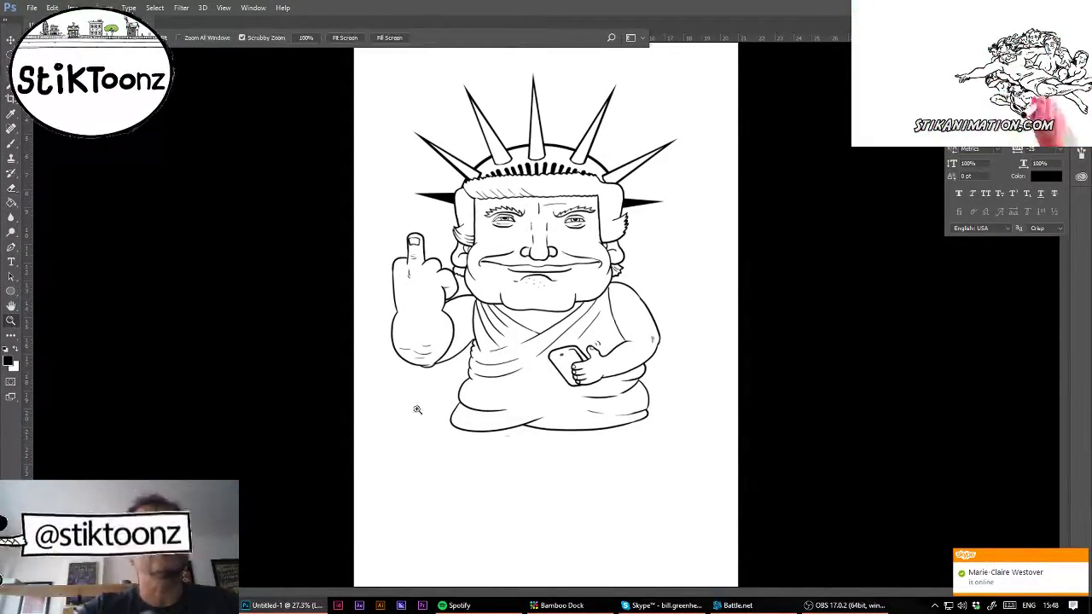
left_click_drag(500, 443, 551, 446)
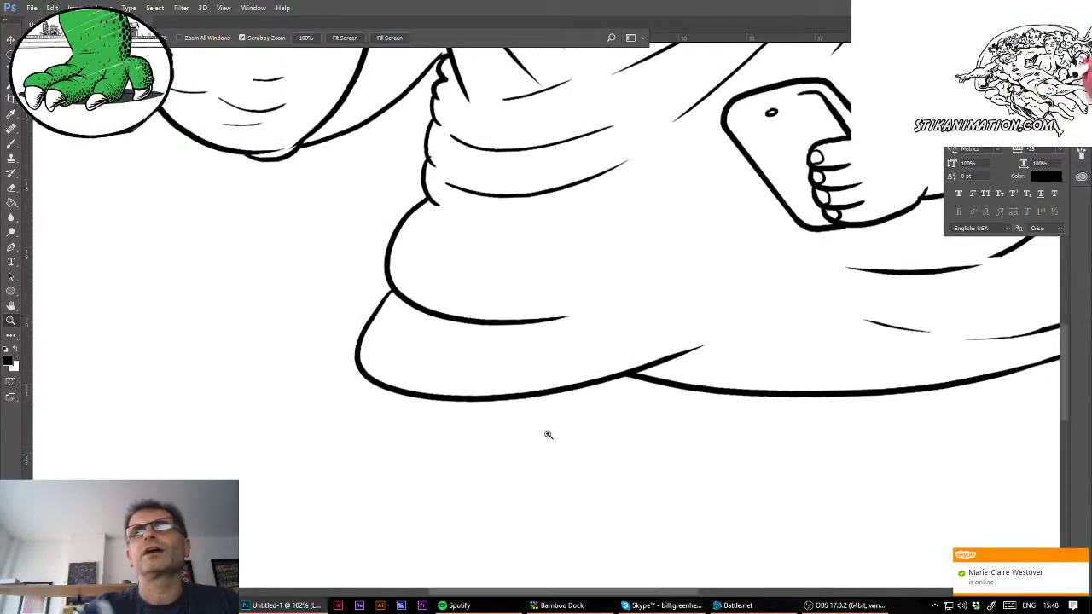
left_click_drag(880, 280, 636, 299)
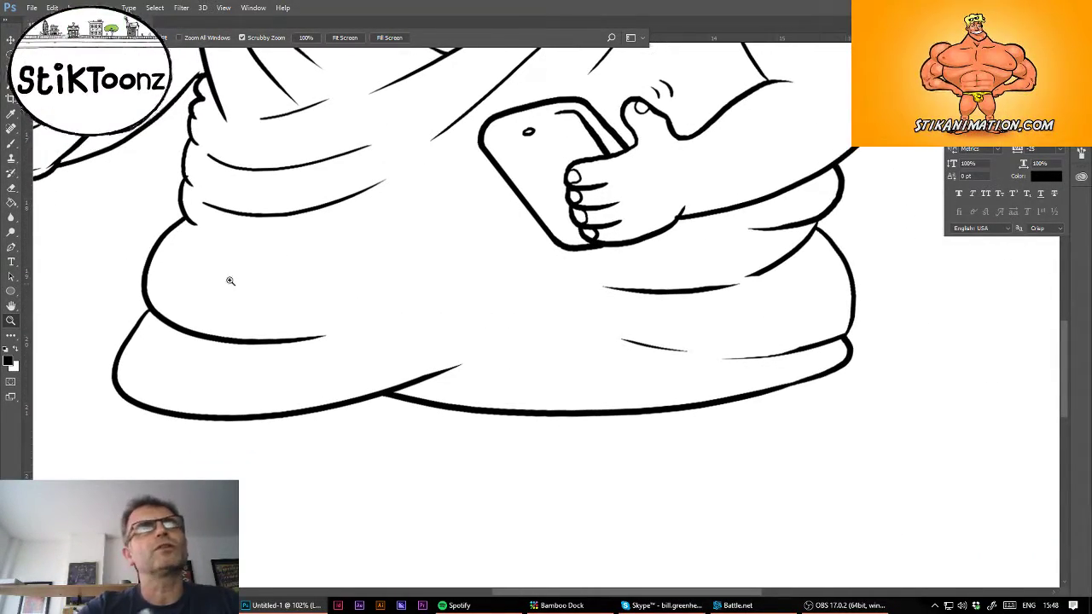
key("l")
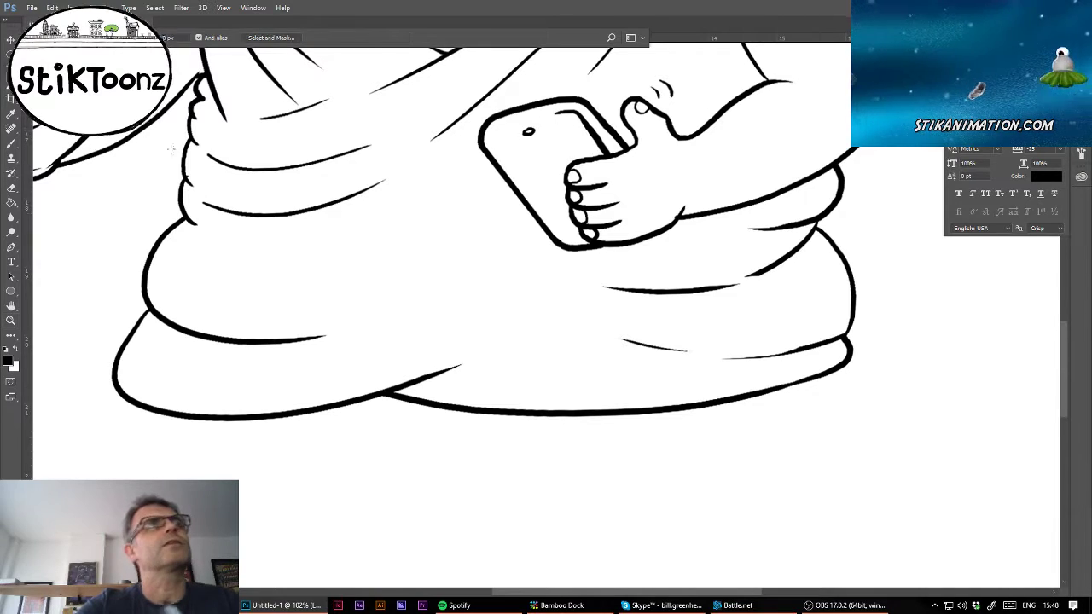
mouse_move(375, 396)
left_mouse_down()
mouse_move(437, 432)
mouse_move(758, 433)
mouse_move(851, 407)
mouse_move(878, 345)
mouse_move(846, 336)
mouse_move(738, 375)
mouse_move(463, 383)
left_mouse_up()
key("Delete")
key("ctrl+d")
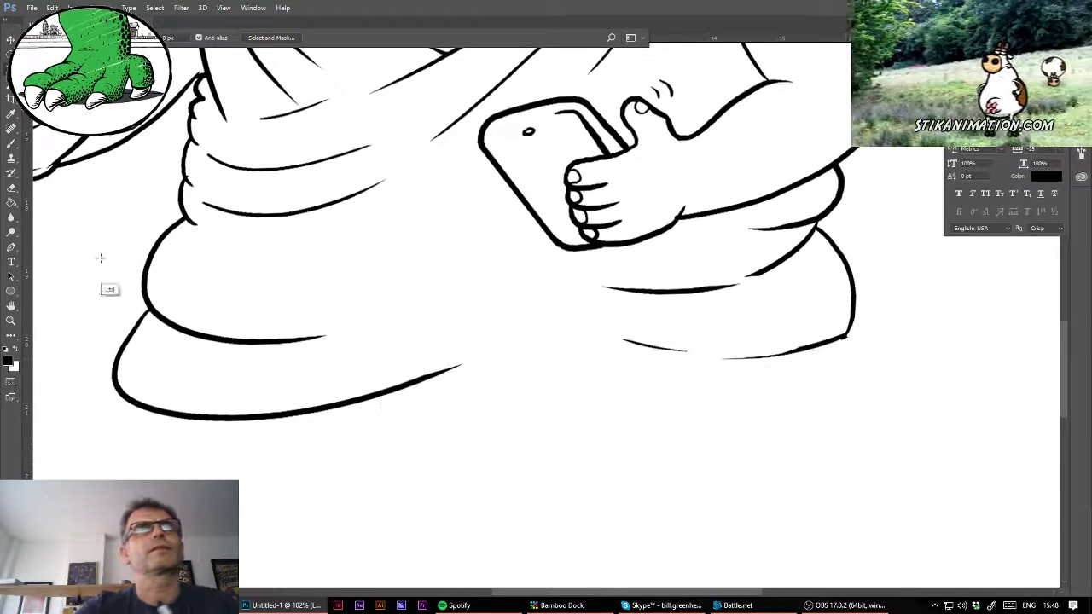
- Draw a wider, wavy robe hem with a sloping side edge beneath the phone arm, redoing the hem once, and erase the overshoot
left_click(11, 144)
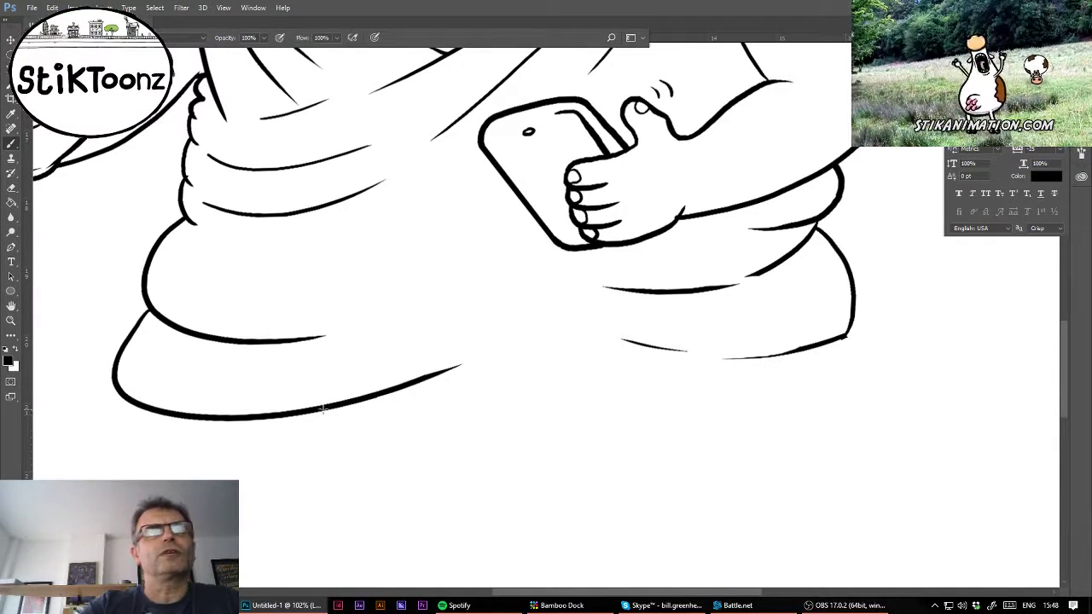
left_click_drag(323, 410, 955, 435)
key("ctrl+z")
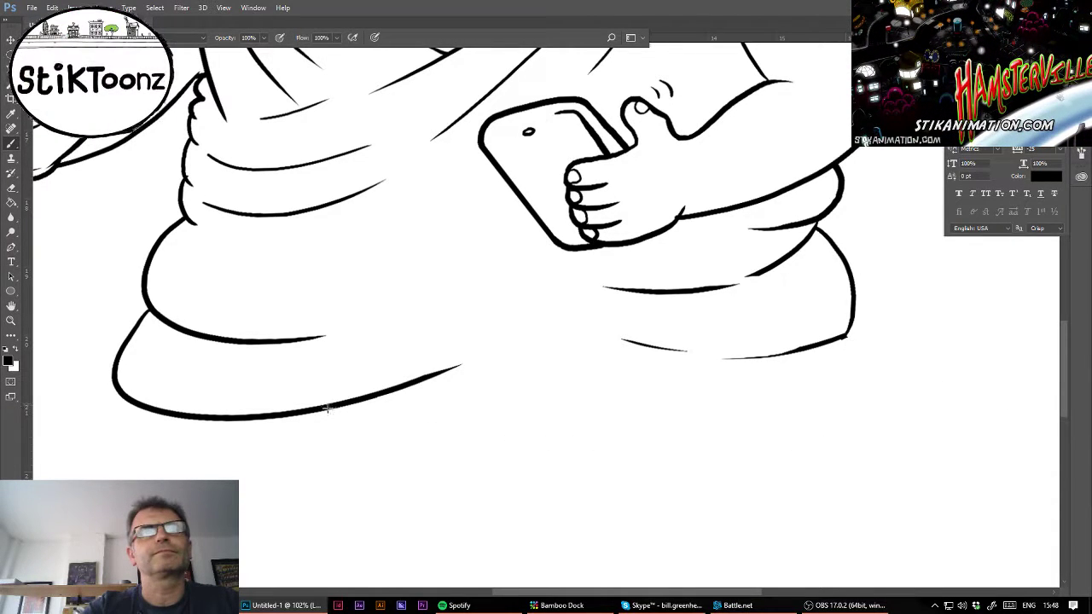
mouse_move(326, 408)
left_mouse_down()
mouse_move(872, 422)
mouse_move(938, 403)
left_mouse_up()
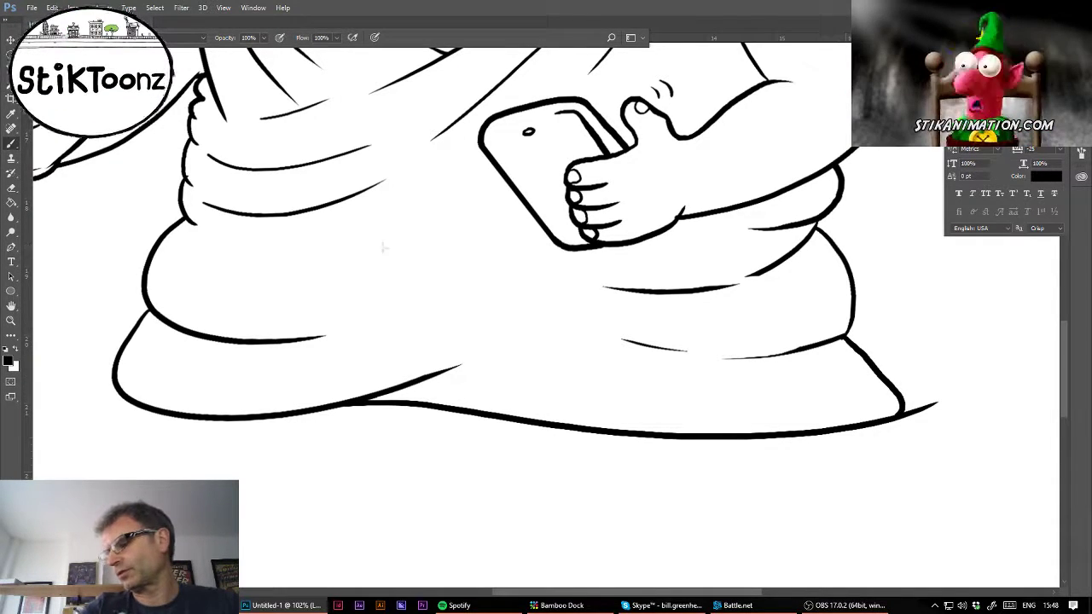
left_click(11, 189)
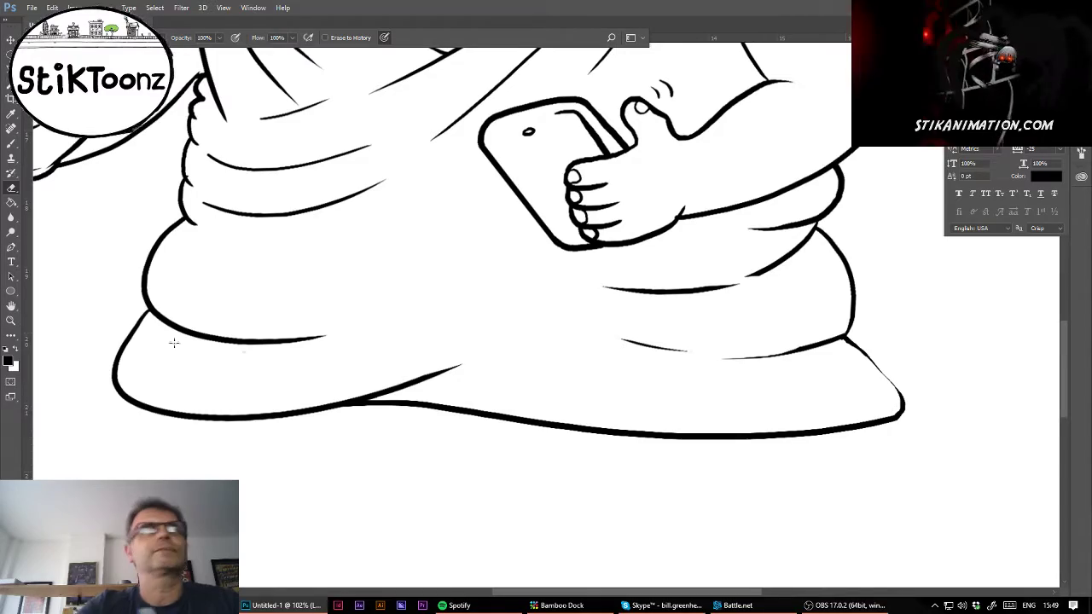
- Thicken the thin sloping side edge of the robe hem beneath the phone arm with the brush, redoing the stroke until it follows the curve
key("z")
left_click_drag(967, 394, 967, 399)
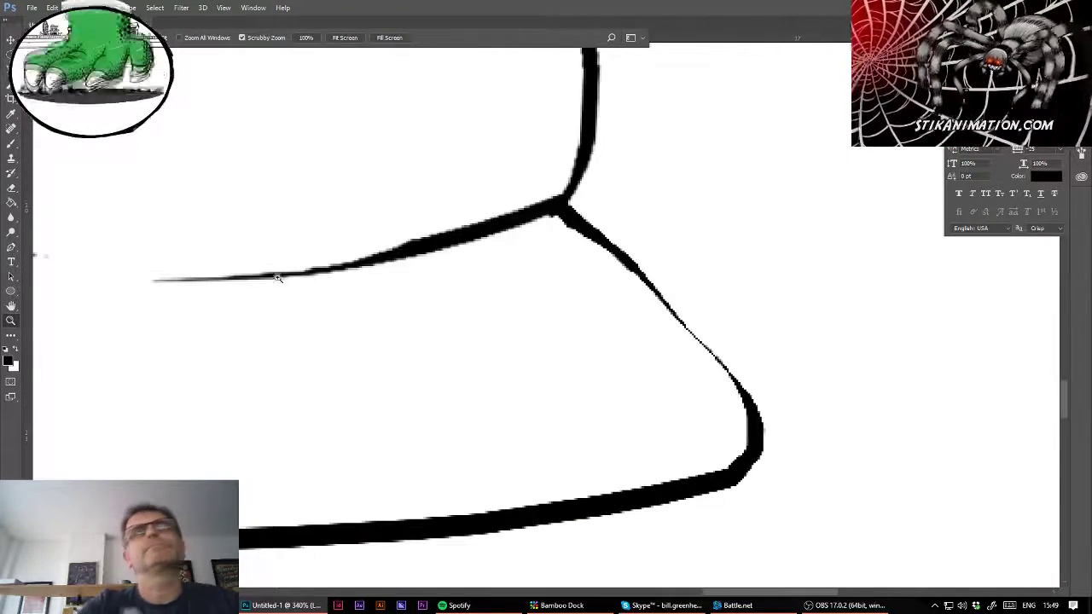
left_click(11, 143)
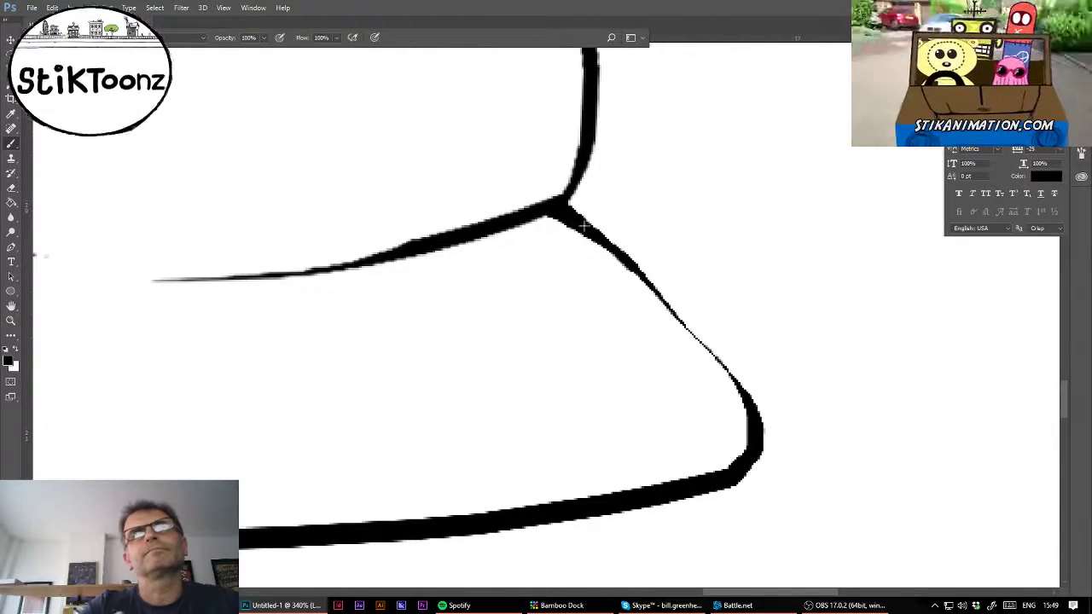
left_click_drag(583, 224, 663, 287)
key("ctrl+z")
left_click_drag(560, 210, 735, 350)
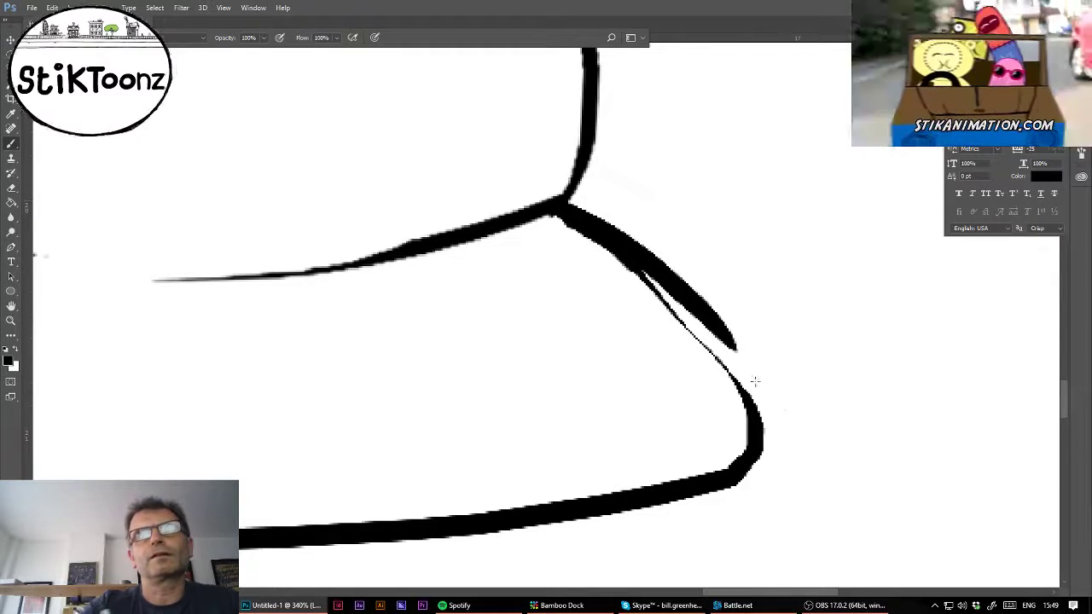
key("ctrl+z")
mouse_move(550, 213)
left_mouse_down()
mouse_move(593, 237)
mouse_move(769, 461)
mouse_move(753, 377)
mouse_move(710, 357)
left_mouse_up()
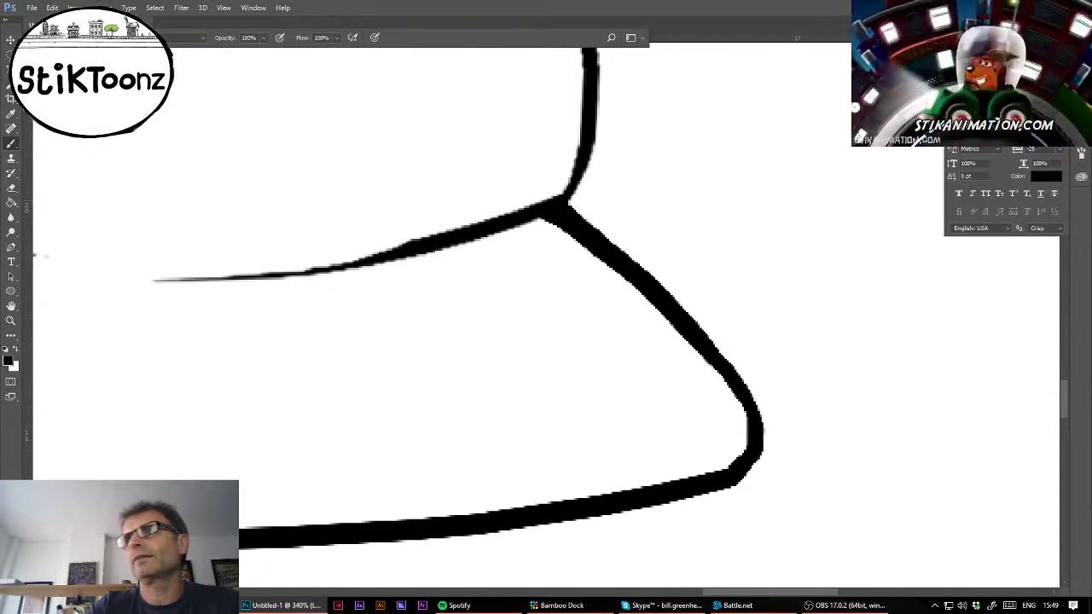
- Draw a long straight horizontal line just beneath the robe hem, slightly wider than the robe, as the plinth's upper front edge
key("ctrl+minus")
key("ctrl+minus")
key("ctrl+minus")
key("ctrl+minus")
key("ctrl+minus")
key("ctrl+minus")
key("ctrl+minus")
key("ctrl+minus")
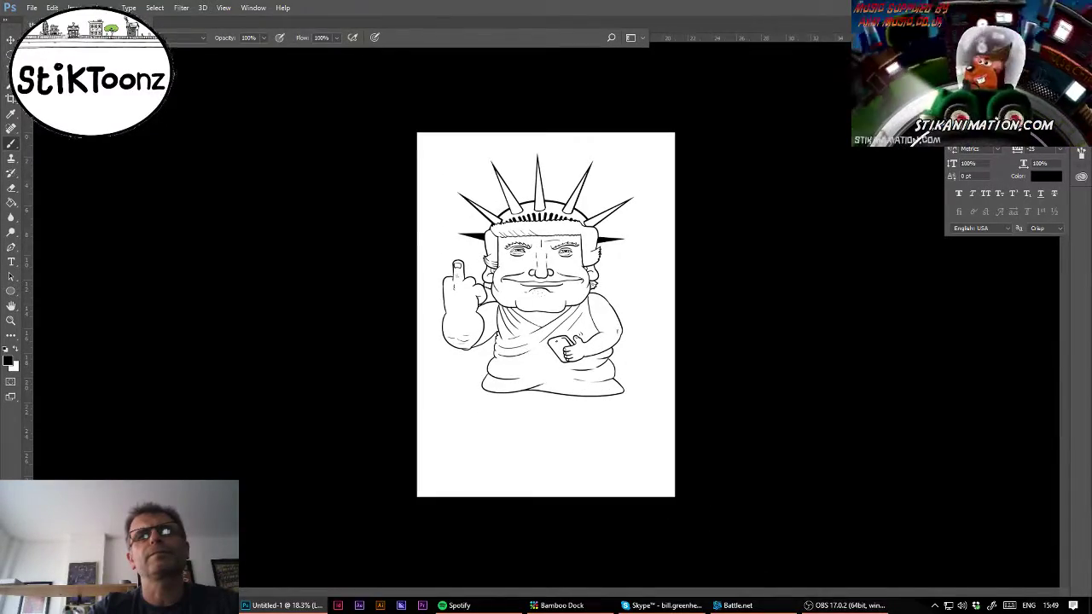
key("z")
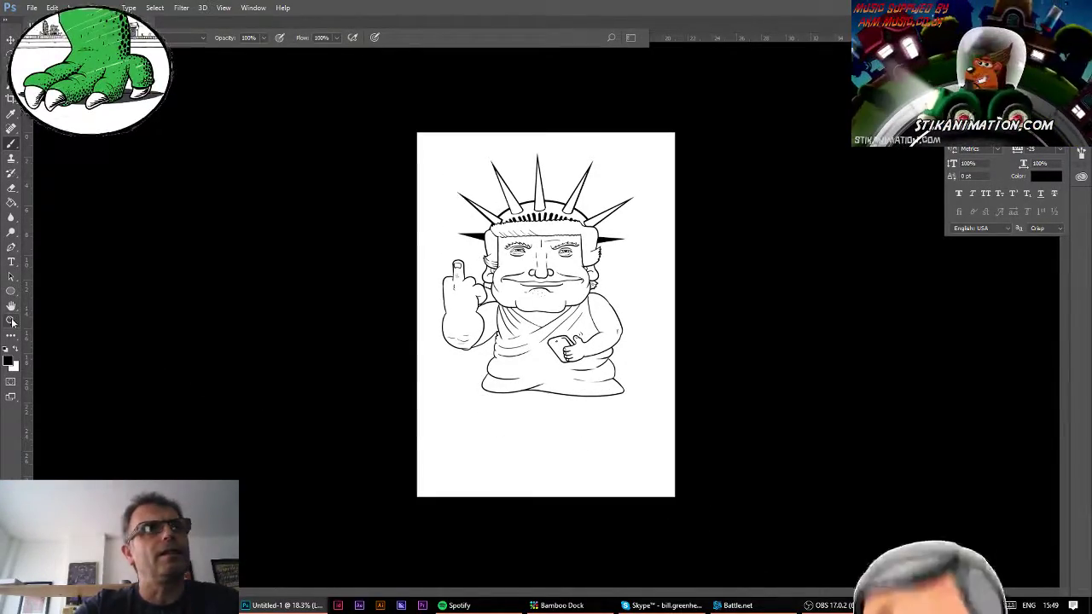
left_click_drag(555, 414, 574, 389)
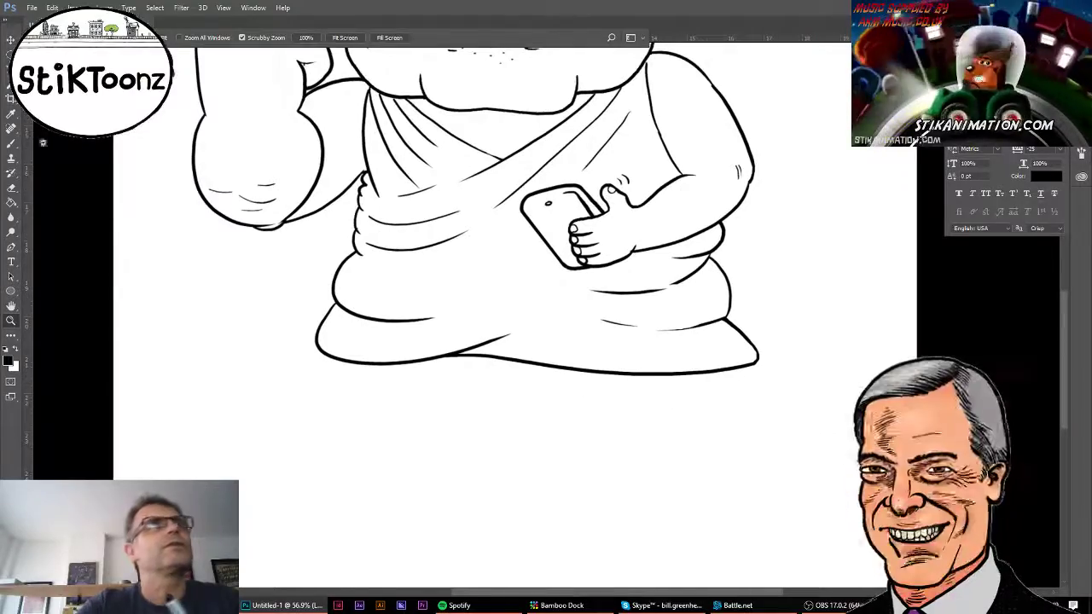
left_click(11, 143)
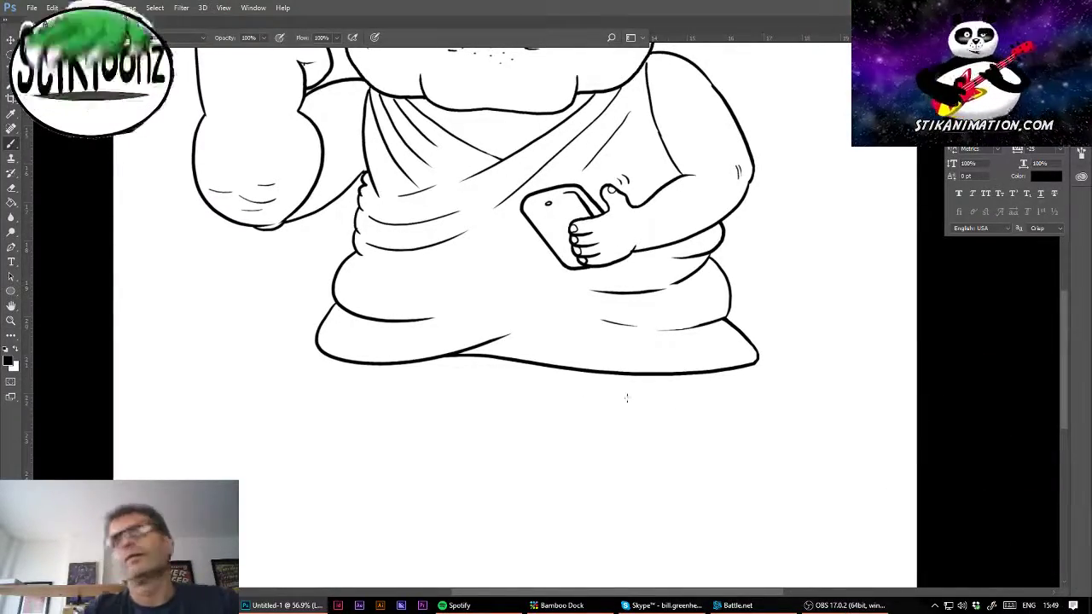
mouse_move(310, 367)
left_mouse_down()
mouse_move(764, 392)
mouse_move(753, 407)
left_mouse_up()
- Connect both ends of the plinth's upper front edge to the robe hem with short slanted strokes and rounded corners
key("z")
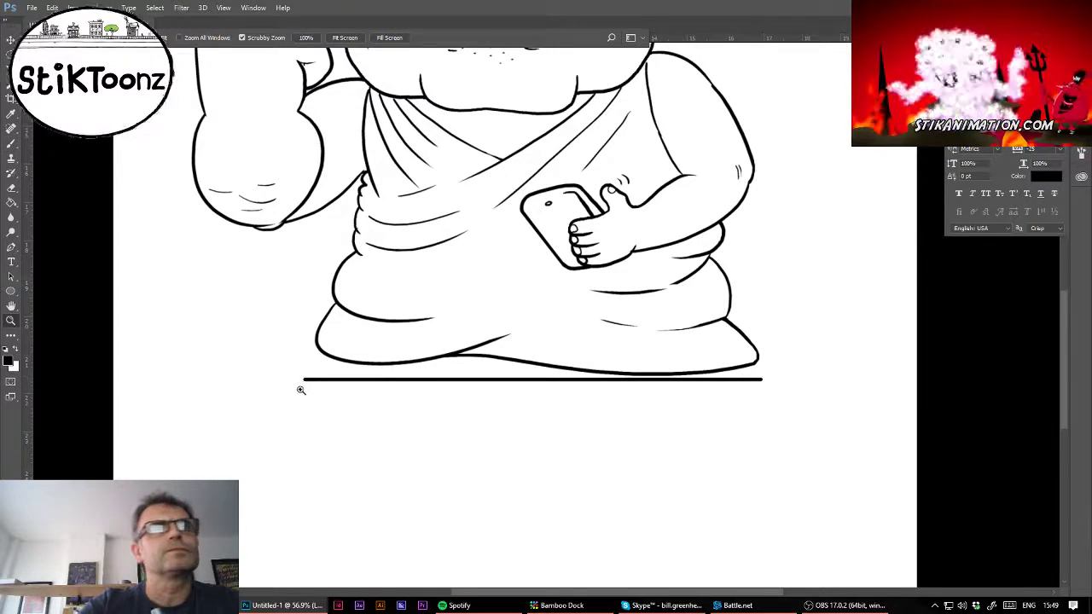
left_click_drag(300, 385, 341, 390)
left_click(11, 144)
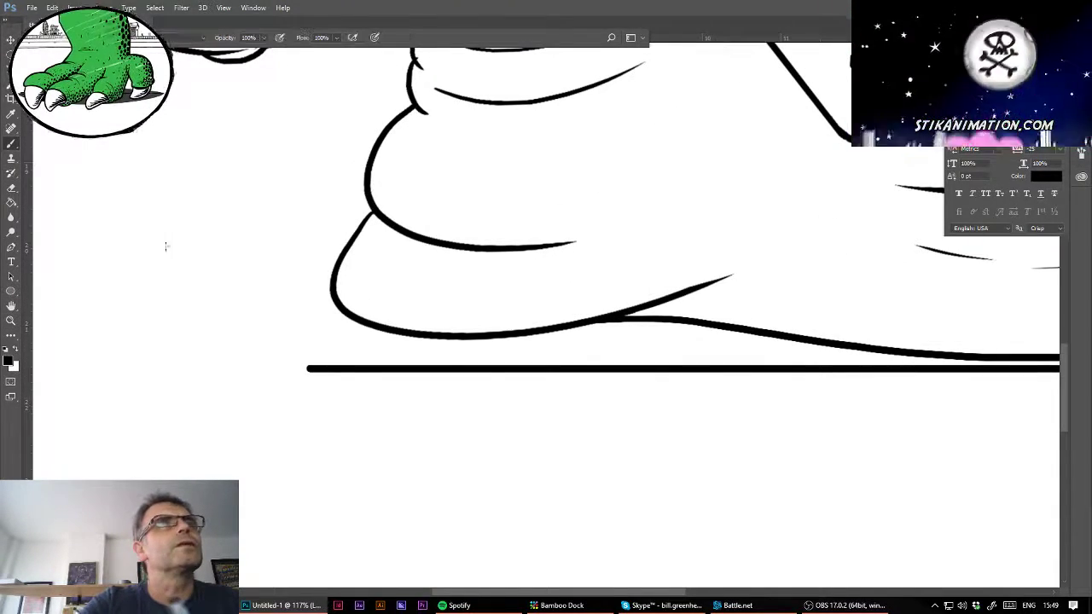
left_click_drag(305, 364, 341, 314)
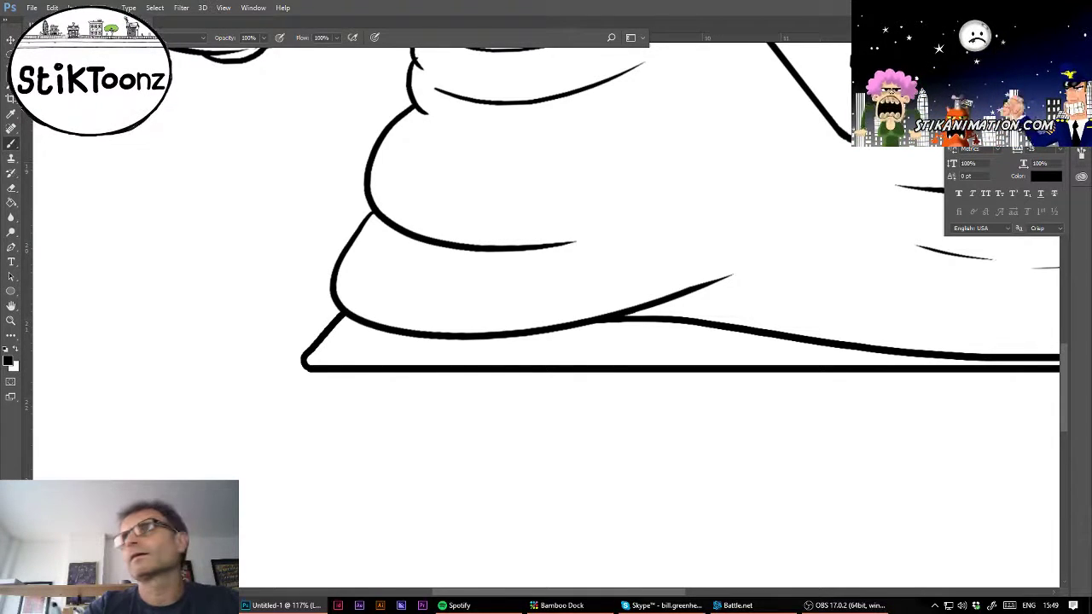
left_click_drag(733, 341, 375, 308)
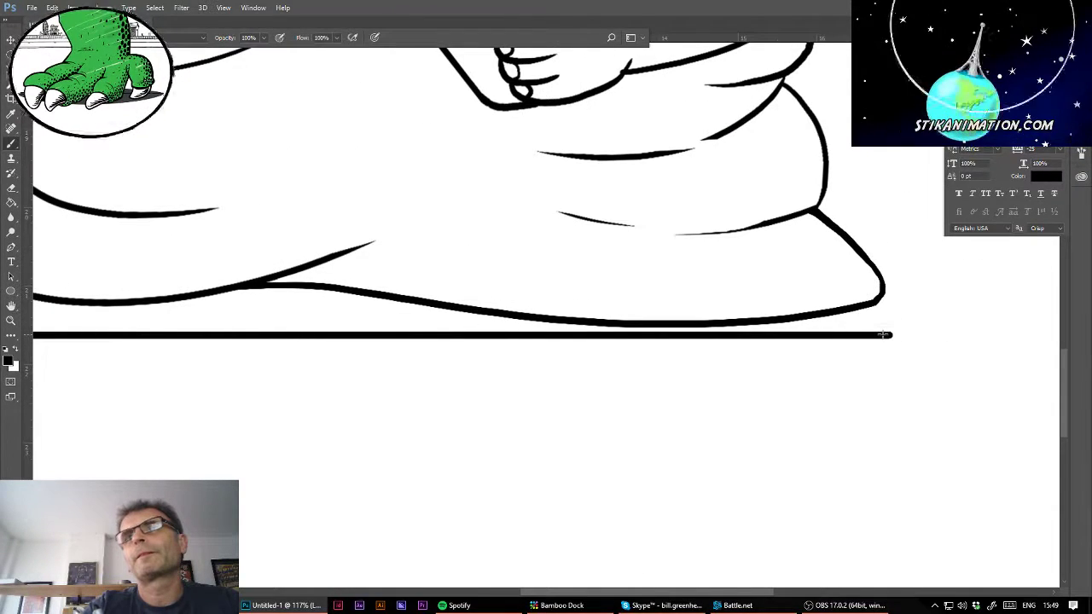
mouse_move(887, 335)
left_mouse_down()
mouse_move(902, 330)
mouse_move(892, 314)
mouse_move(893, 335)
left_mouse_up()
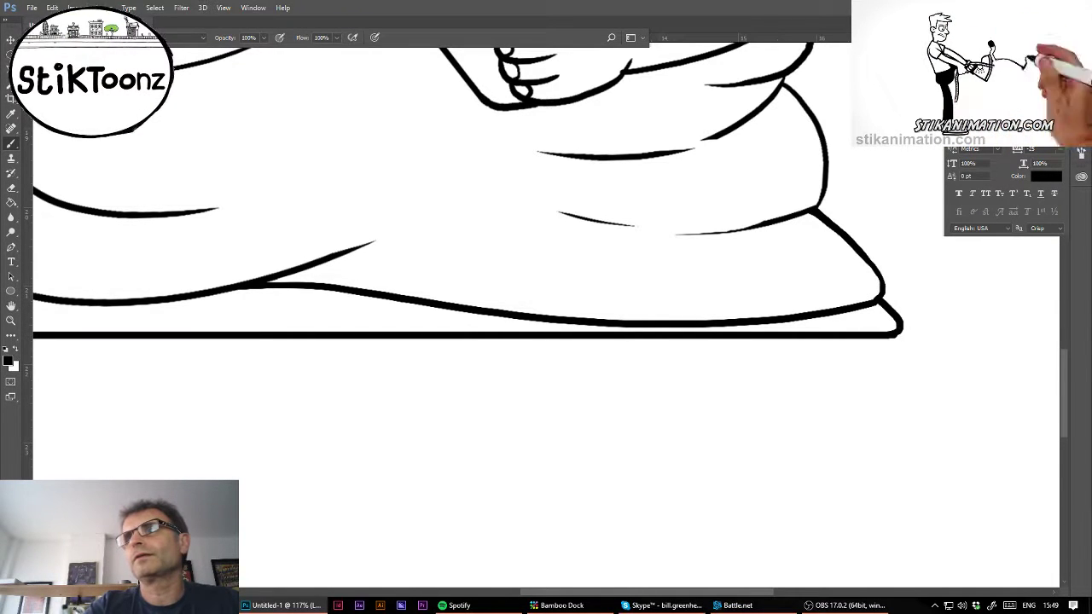
- Draw short tapered side edges slanting inward below both ends of the plinth line, redoing the one beneath the raised-finger arm
left_click_drag(167, 431, 480, 375)
left_click_drag(258, 273, 274, 363)
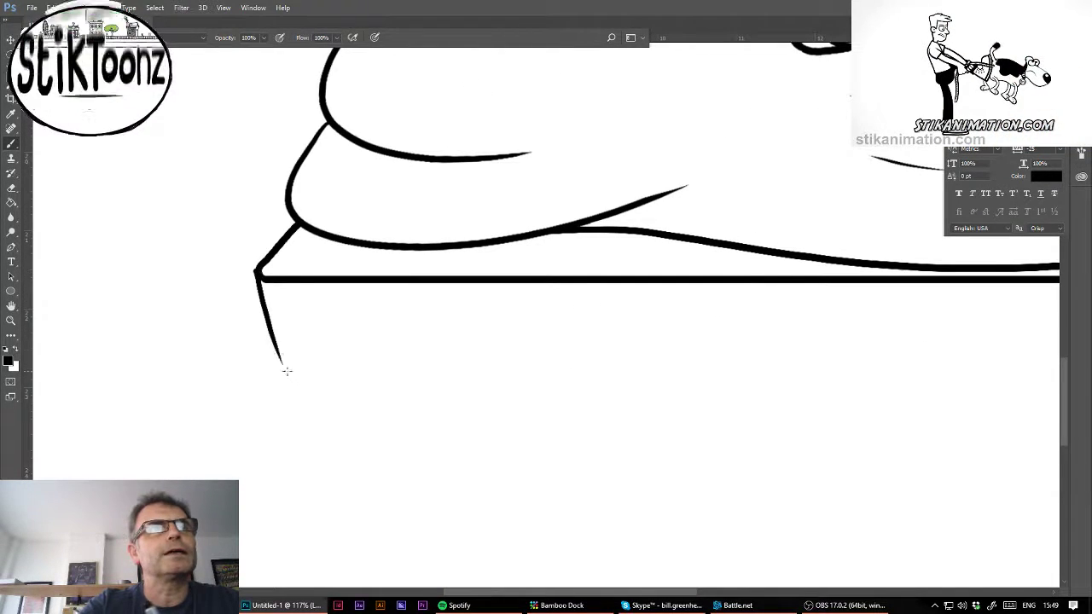
key("ctrl+z")
left_click_drag(260, 277, 293, 367)
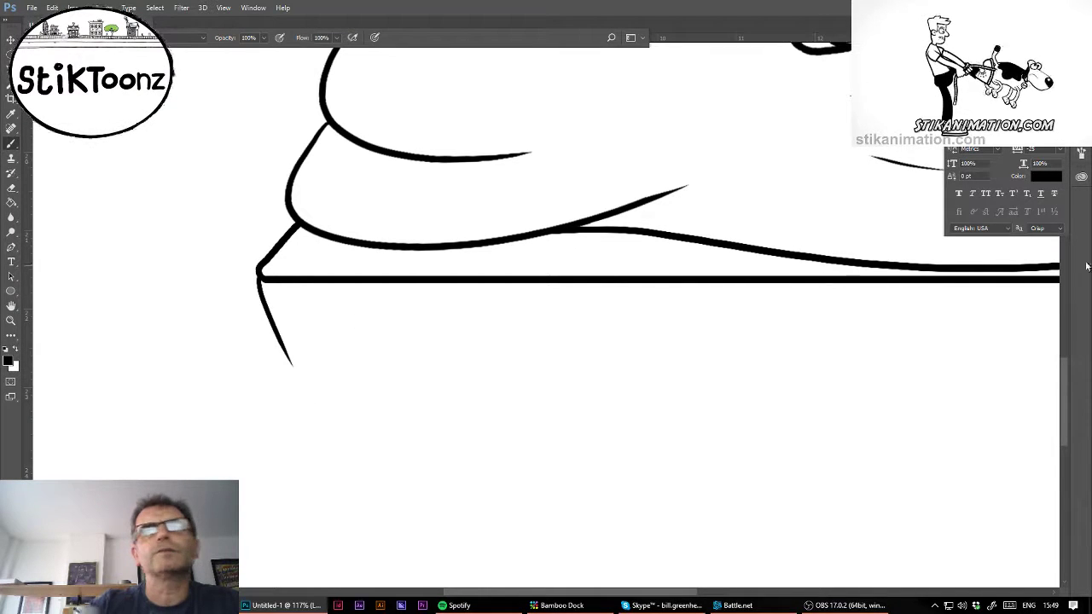
left_click_drag(941, 52, 595, 73)
left_click_drag(421, 406, 387, 396)
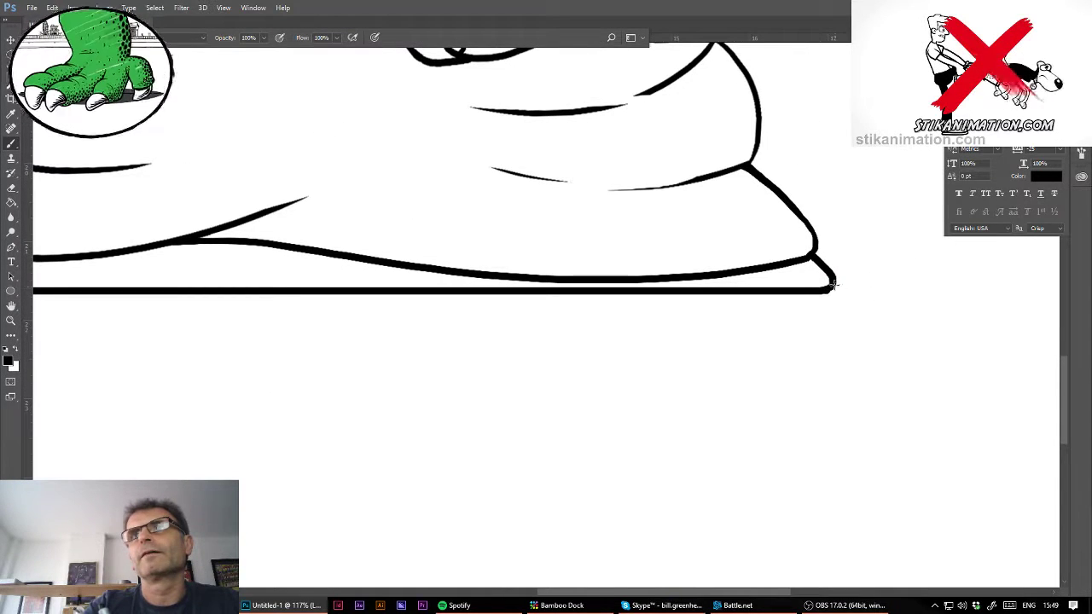
left_click_drag(834, 290, 792, 368)
- Draw a straight horizontal line between the lower tips of the two side edges as the plinth slab's bottom edge
left_click_drag(116, 455, 429, 343)
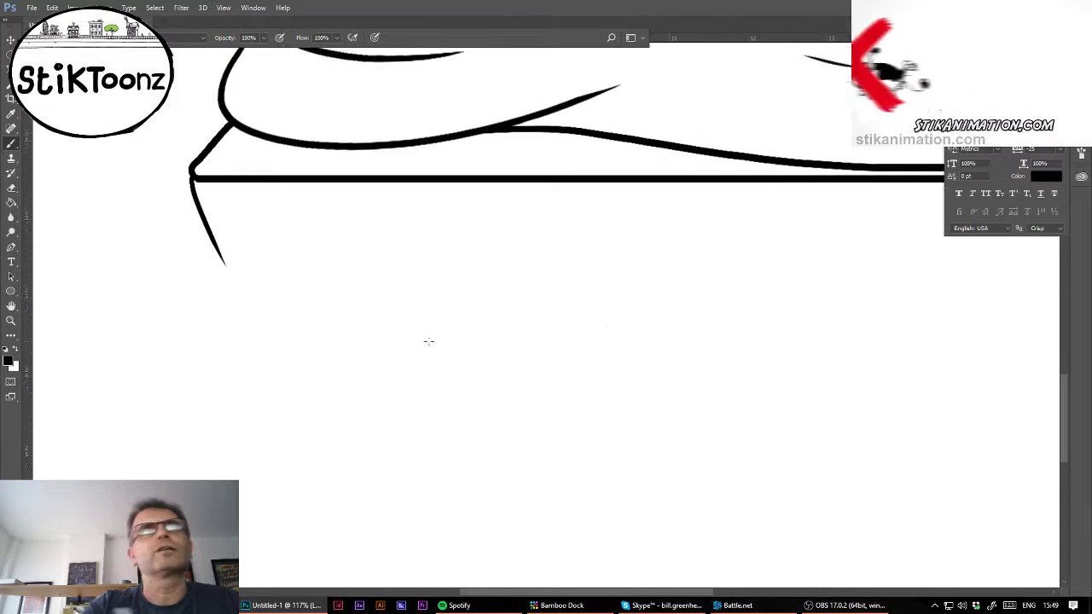
key("ctrl+0")
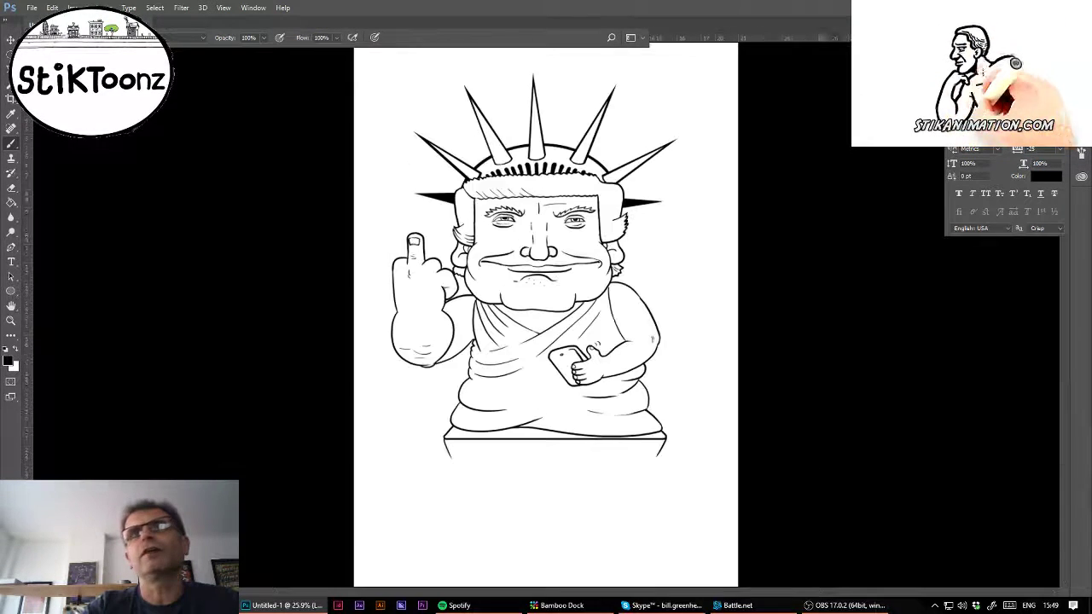
left_click(11, 321)
left_click(675, 466)
left_click_drag(675, 467, 714, 468)
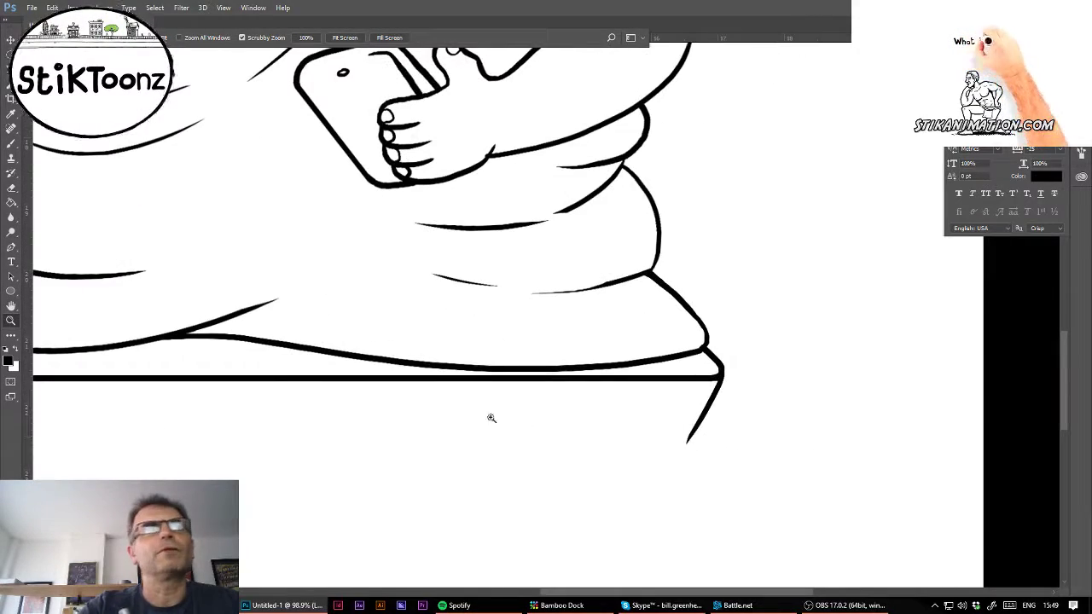
mouse_move(489, 417)
left_mouse_down()
mouse_move(755, 341)
mouse_move(727, 341)
left_mouse_up()
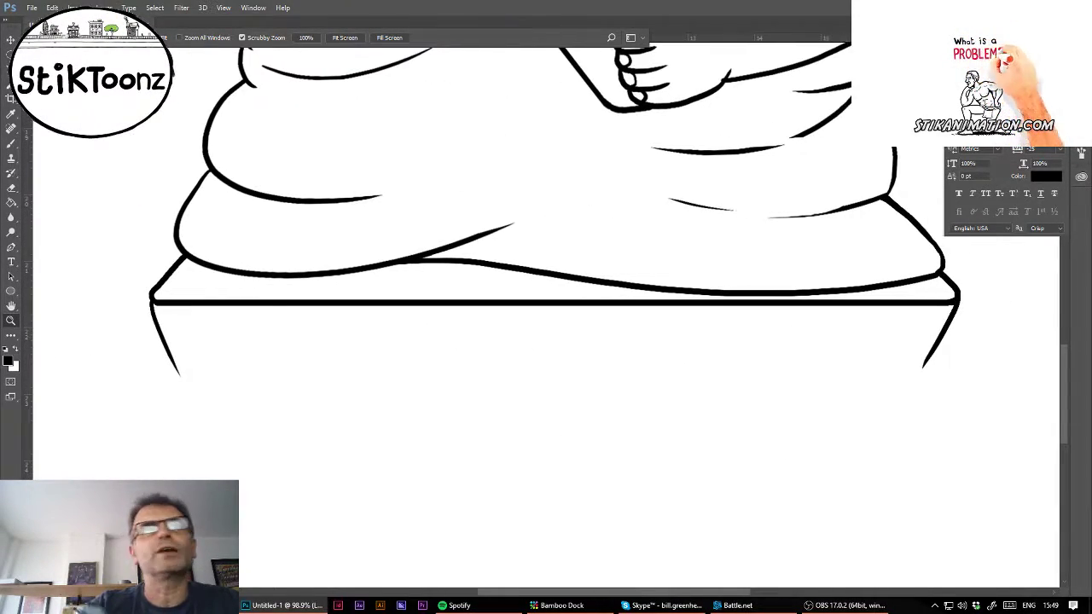
left_click(12, 144)
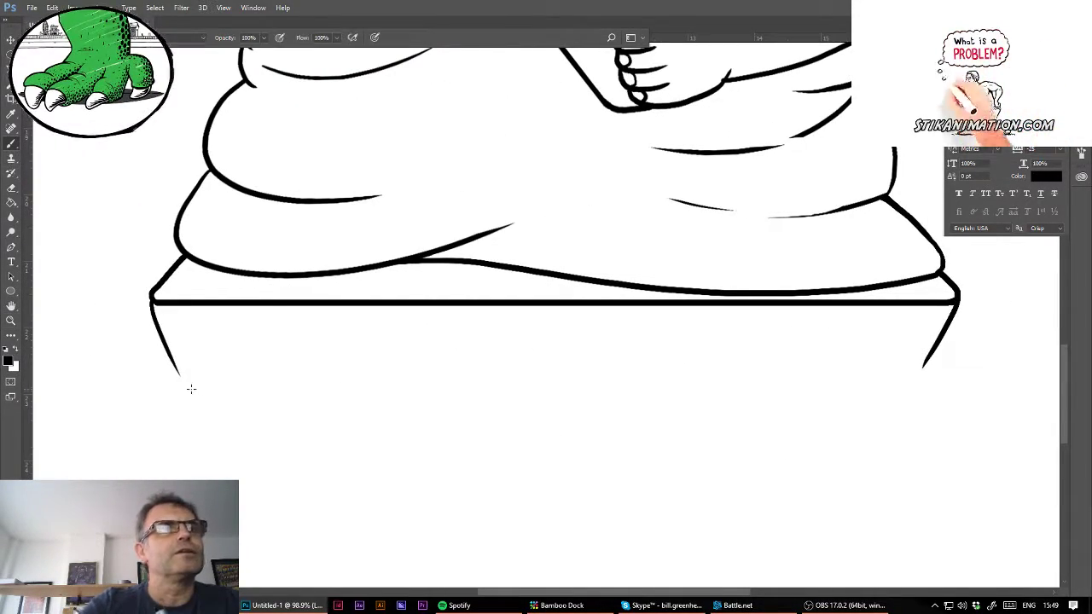
mouse_move(195, 383)
left_mouse_down()
mouse_move(903, 384)
mouse_move(891, 384)
left_mouse_up()
- Join the slab's bottom edge to both slanted side edges with rounded corner strokes
left_click(11, 323)
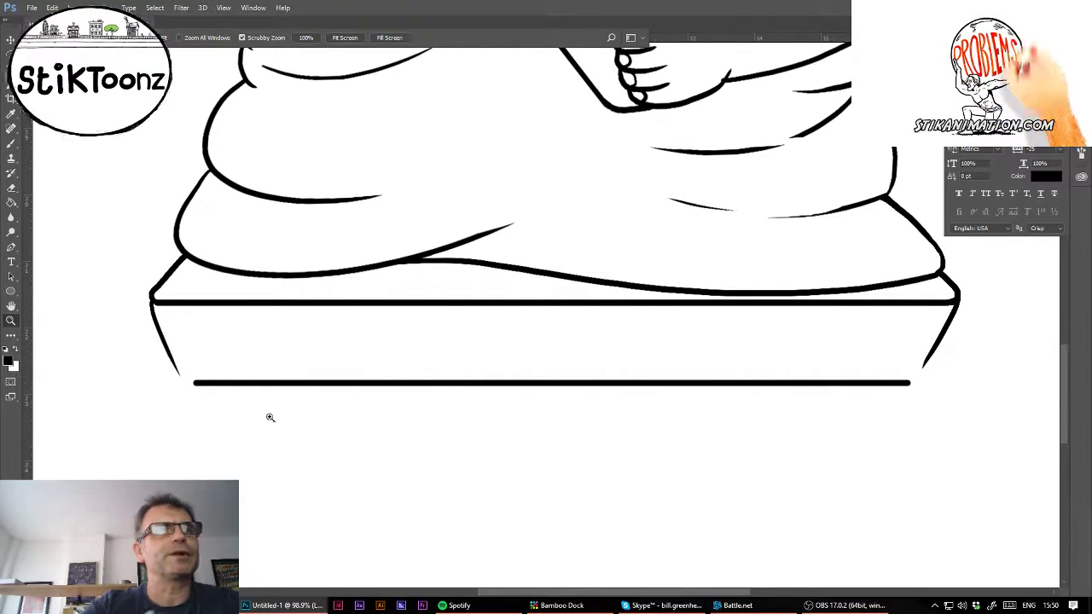
left_click_drag(214, 383, 316, 392)
key("b")
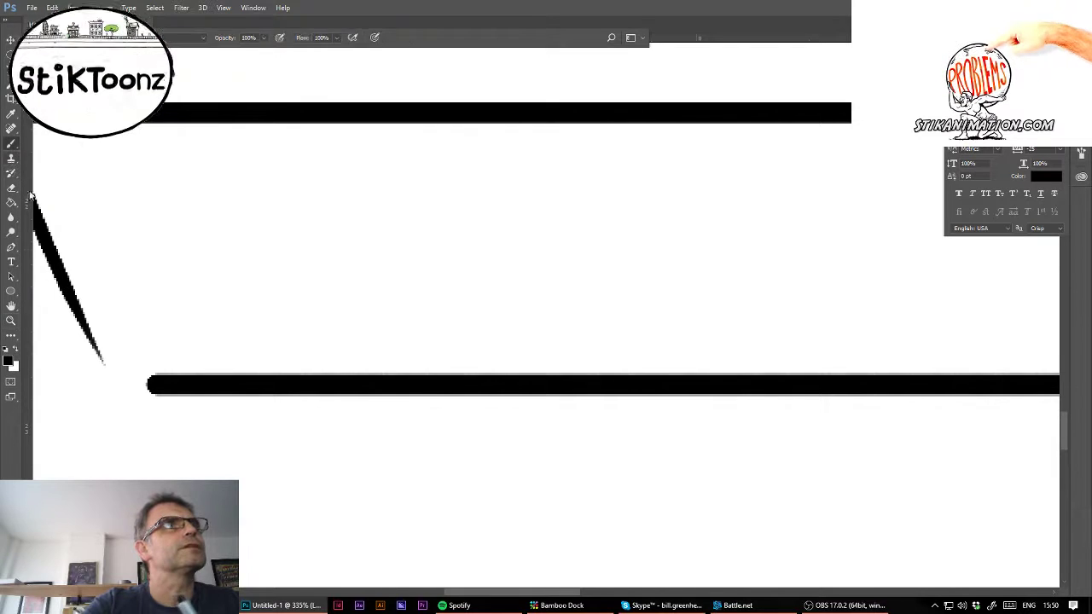
mouse_move(101, 362)
left_mouse_down()
mouse_move(144, 386)
mouse_move(201, 381)
left_mouse_up()
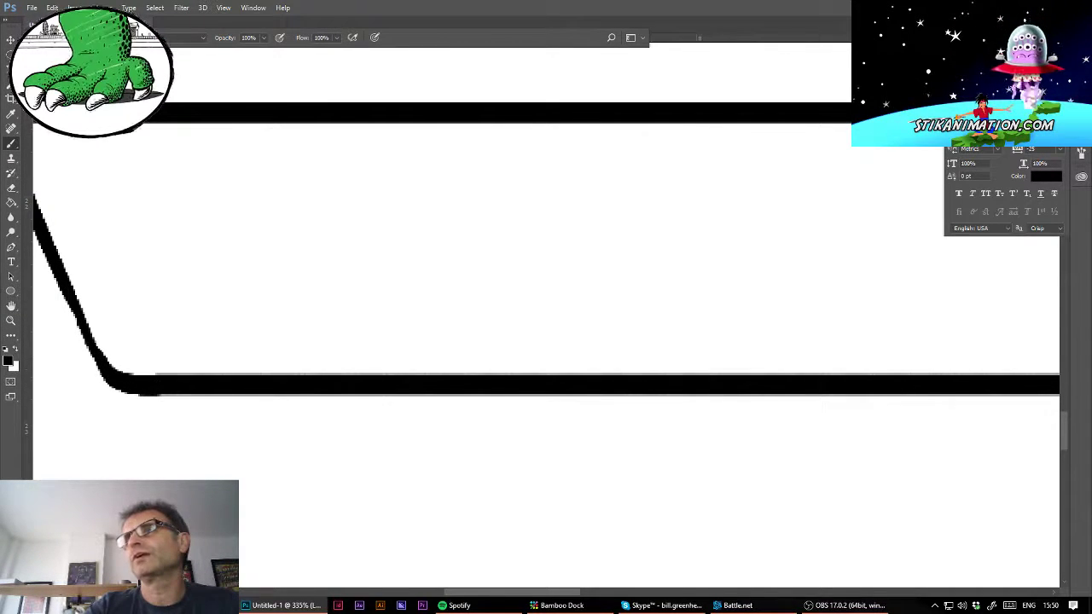
mouse_move(938, 341)
left_mouse_down()
mouse_move(171, 342)
mouse_move(78, 373)
left_mouse_up()
mouse_move(802, 414)
left_mouse_down()
mouse_move(821, 411)
mouse_move(849, 375)
left_mouse_up()
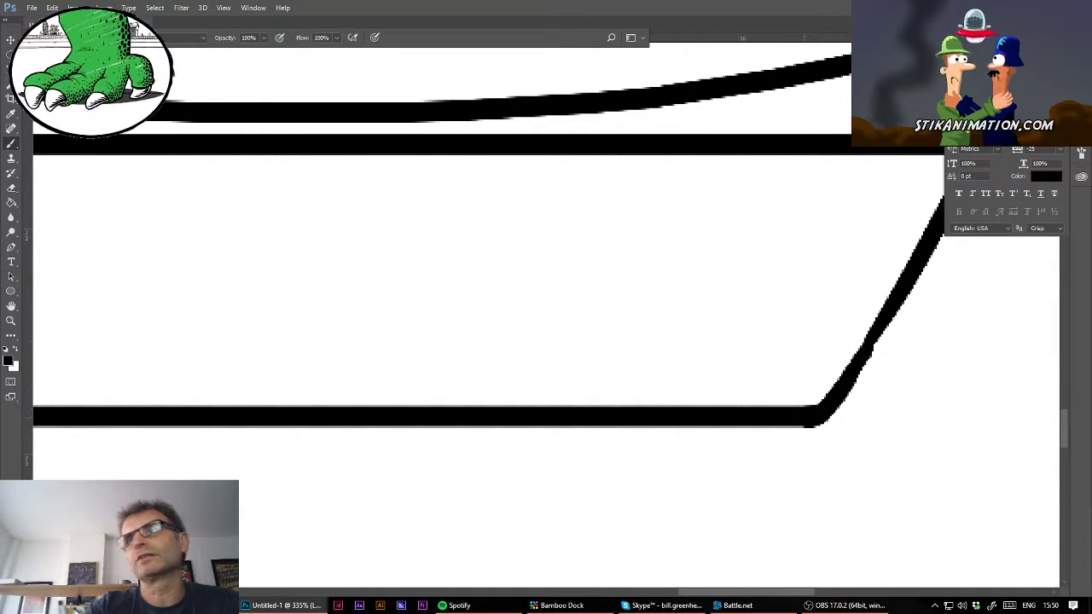
- Select a downward-tapering trapezoid beneath the slab with the Polygonal Lasso and trim a sliver off its slanted edge on the phone-arm side
key("ctrl+minus")
key("ctrl+minus")
key("ctrl+minus")
key("ctrl+minus")
key("ctrl+minus")
key("ctrl+minus")
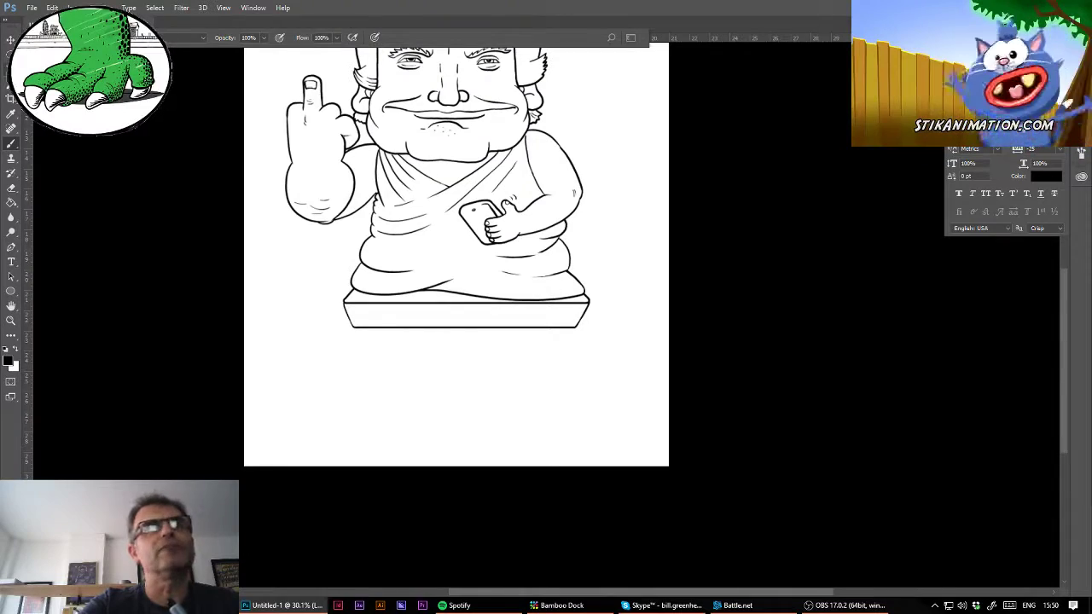
key("m")
key("z")
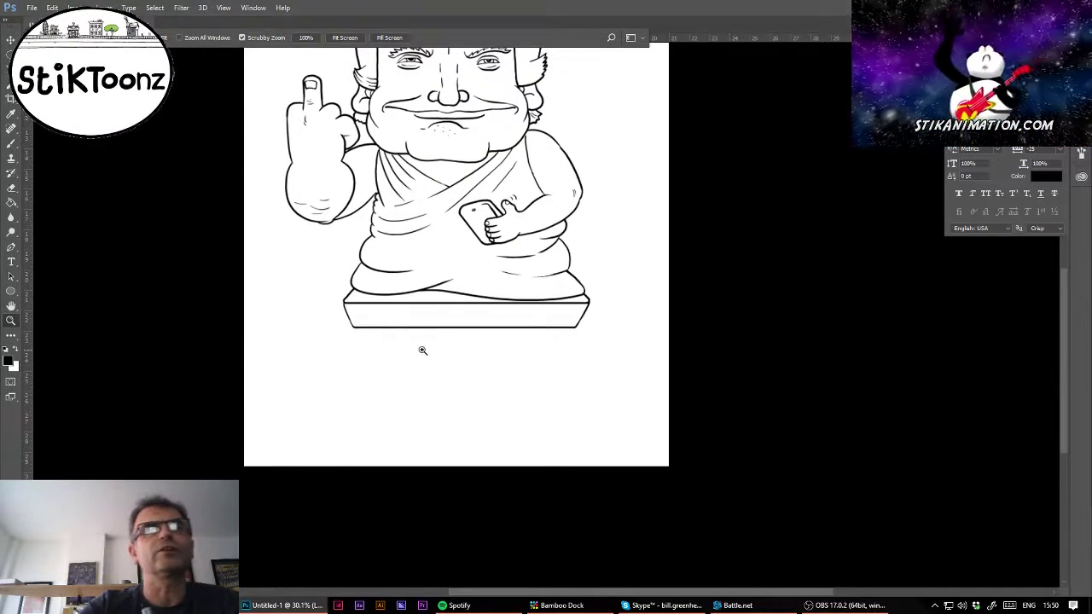
left_click_drag(422, 349, 480, 361)
key("l")
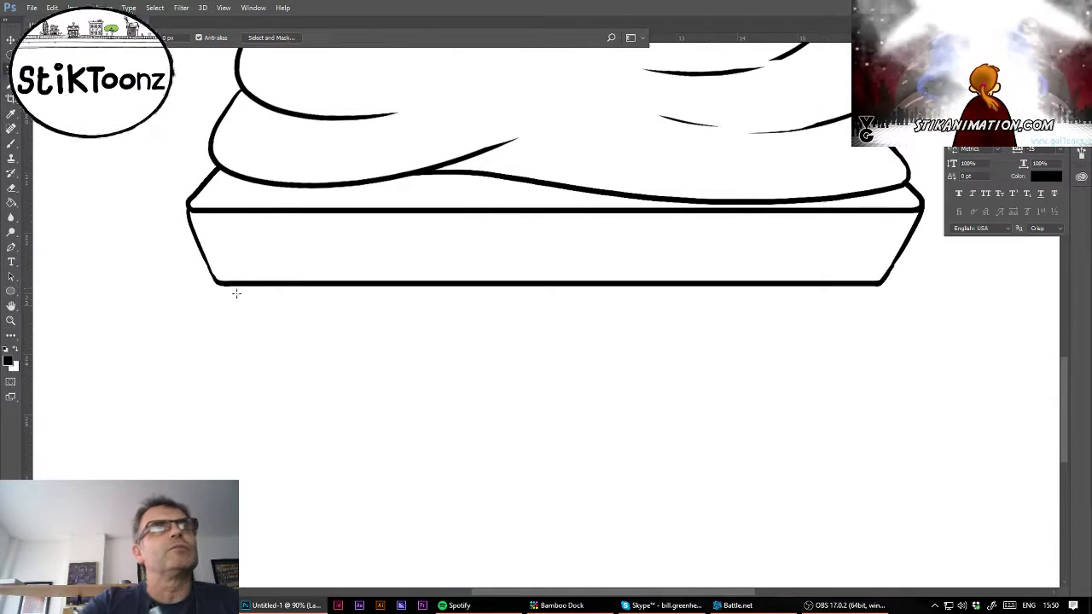
left_click(239, 283)
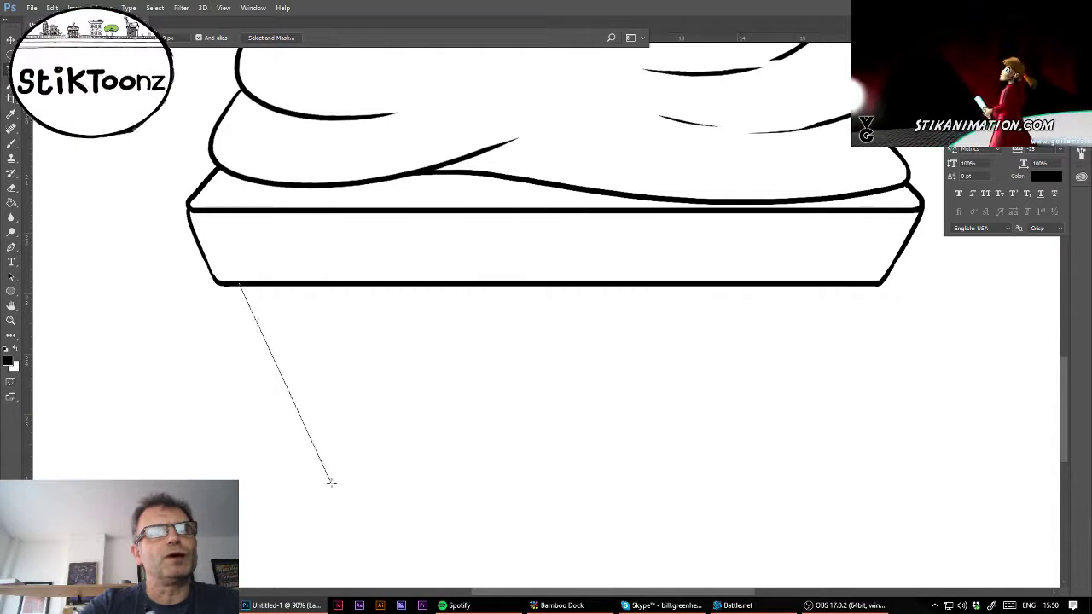
left_click(336, 486)
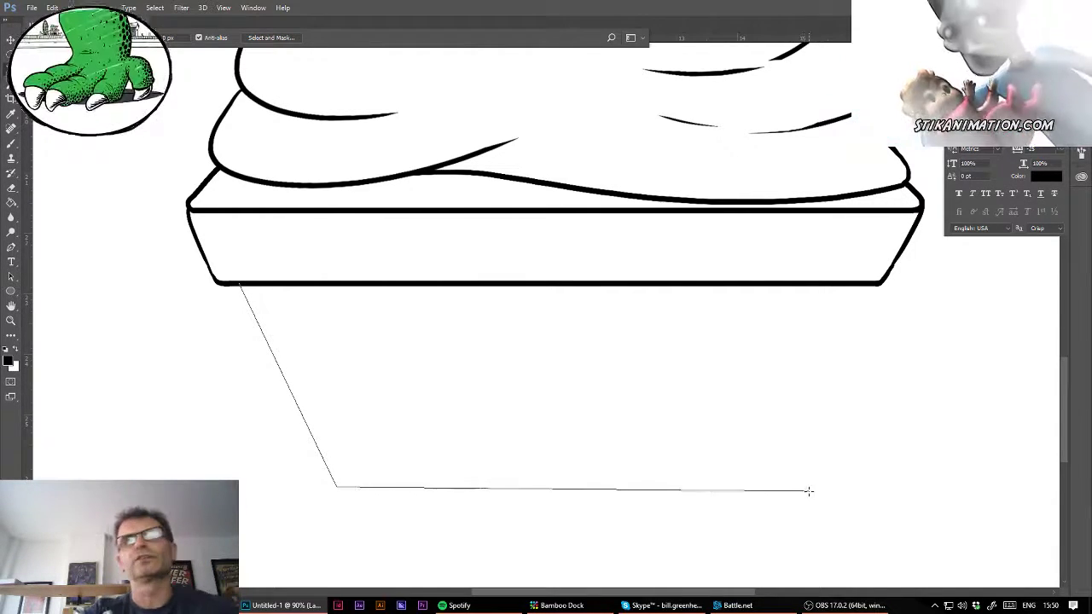
key("shift")
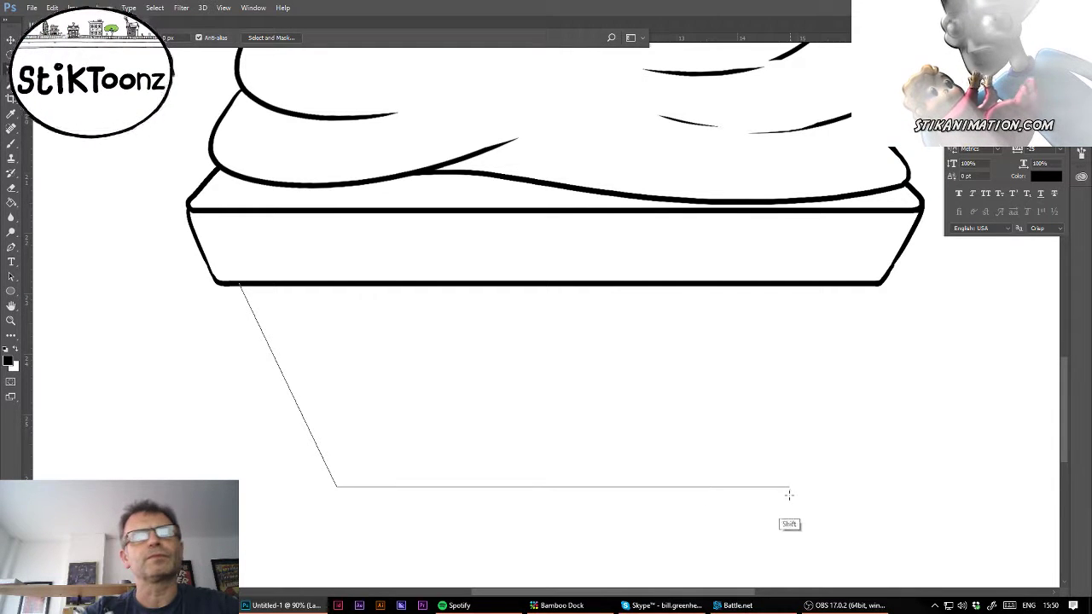
left_click(791, 487)
left_click(869, 284)
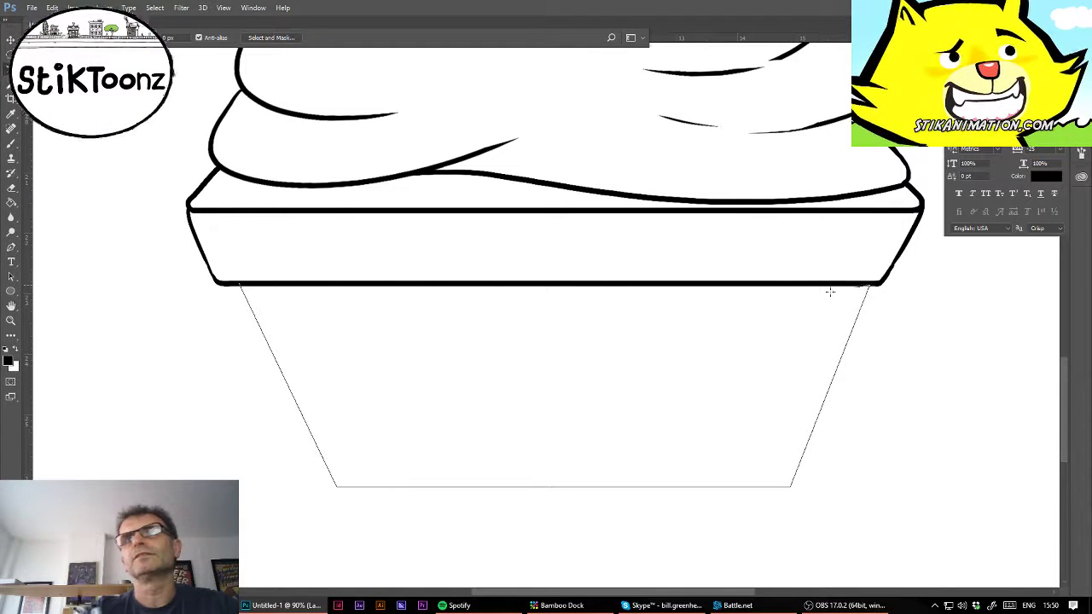
double_click(312, 289)
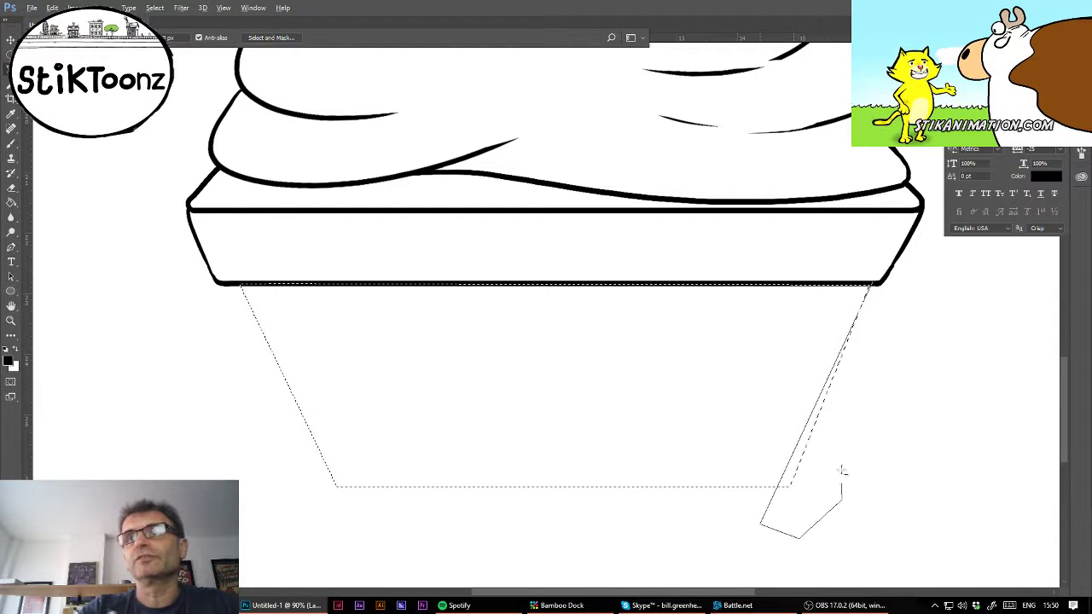
double_click(936, 285)
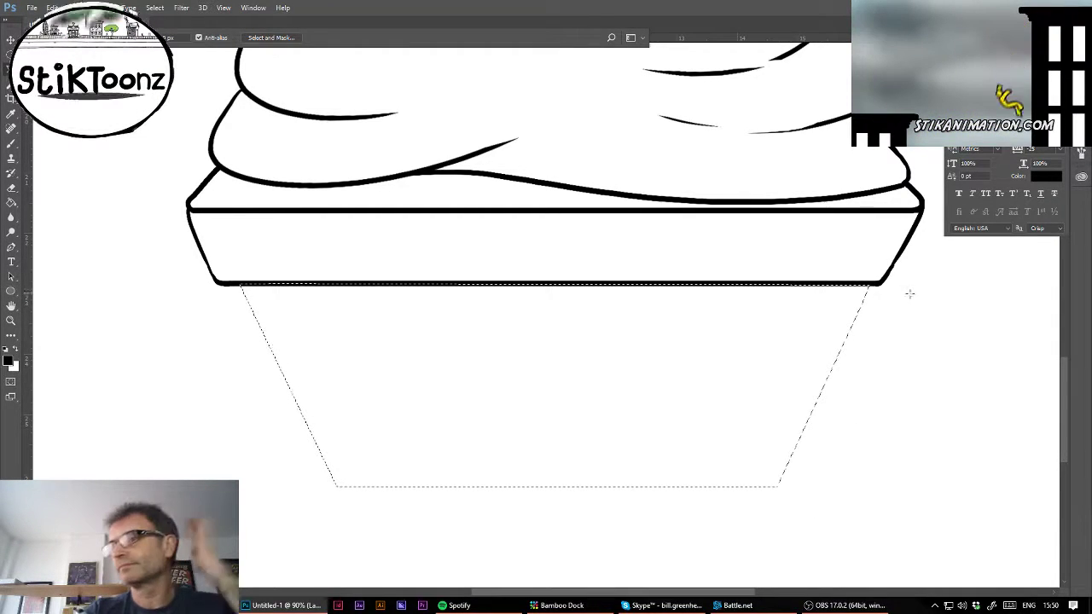
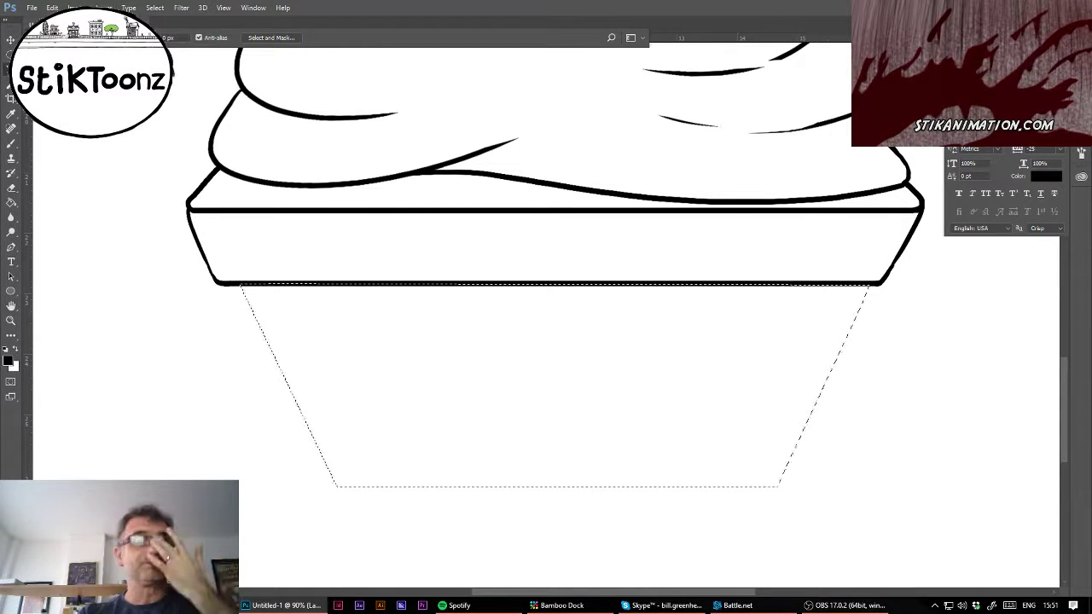
- Fill the selected trapezoid beneath the plinth slab with solid black and clear the selection
left_click(14, 204)
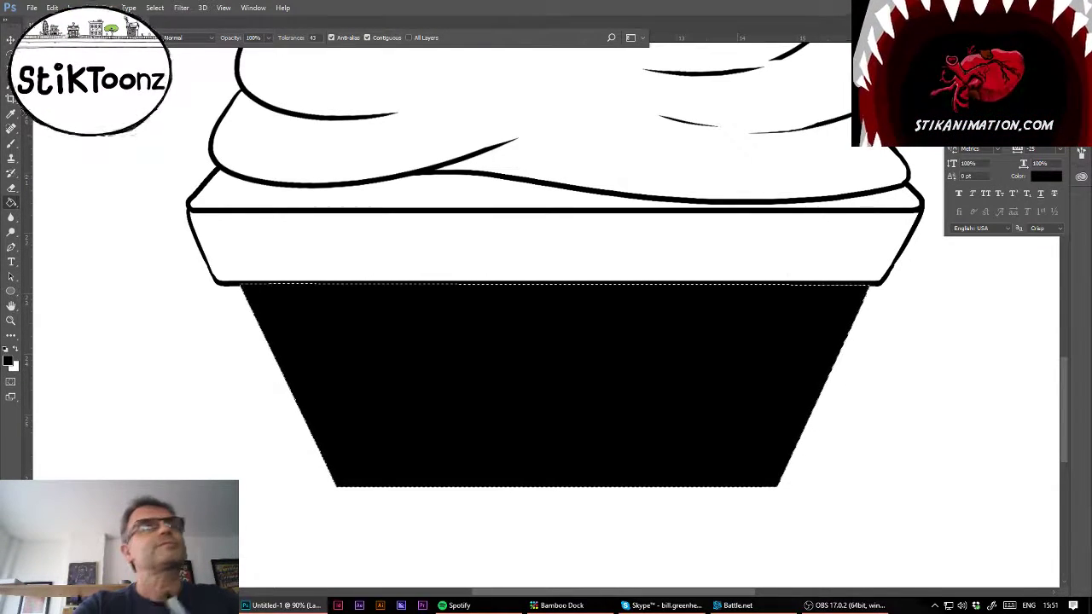
key("l")
key("ctrl+d")
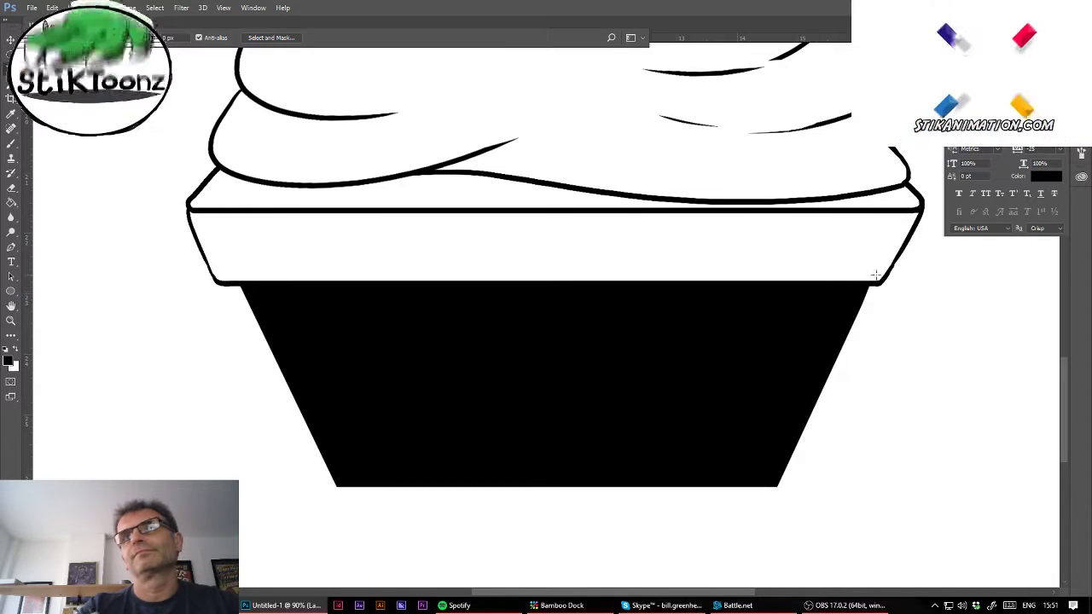
- Select a wedge along the black block's slanted edge on the phone-arm side with the Polygonal Lasso, delete that sliver and deselect
left_click(739, 549)
left_click(883, 482)
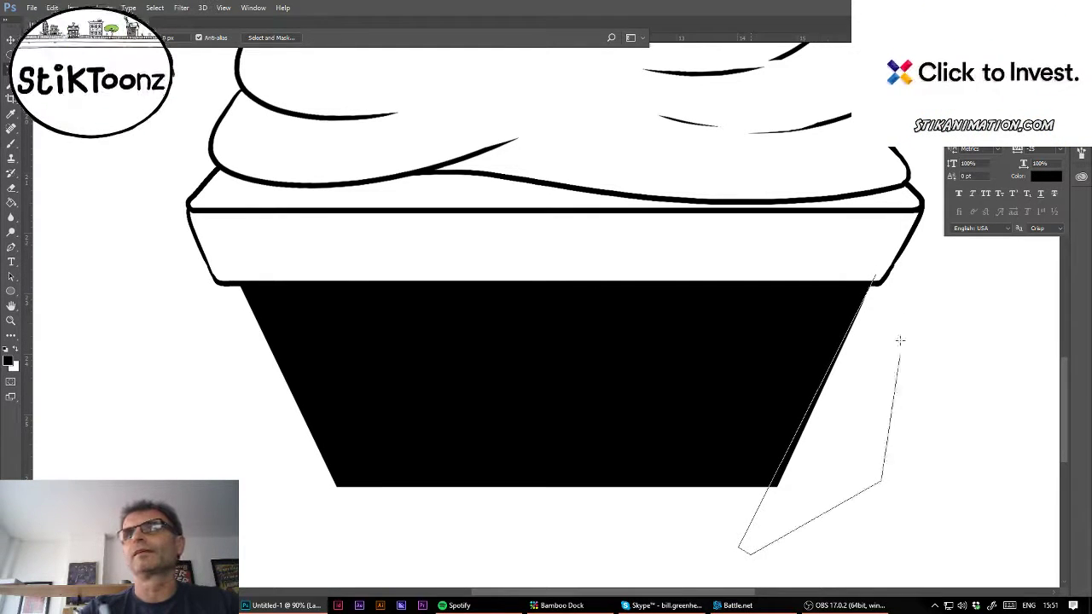
double_click(897, 305)
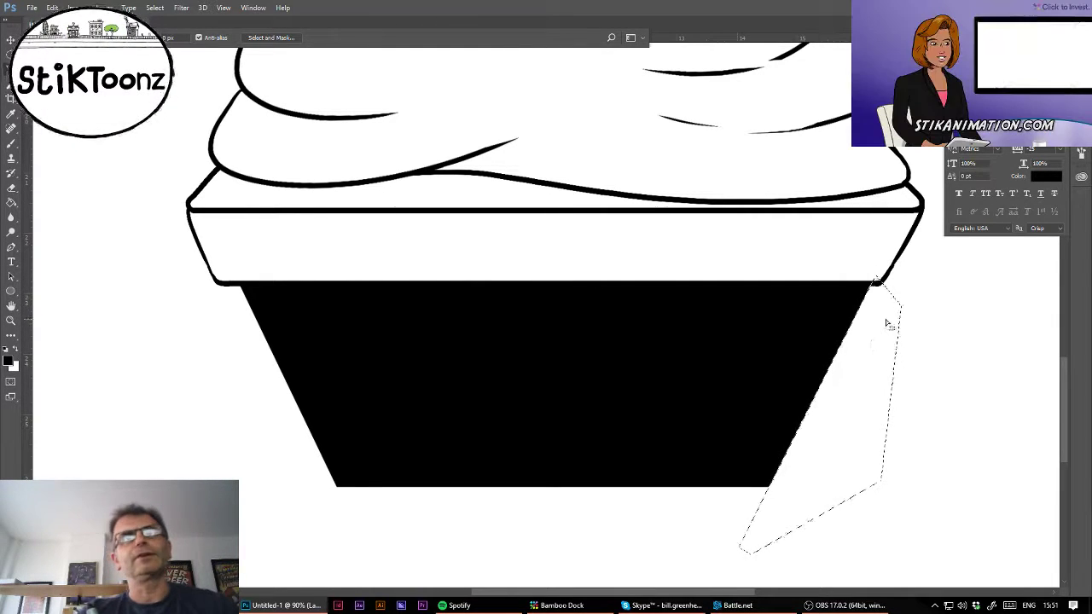
key("ctrl+d")
- Outline a Polygonal Lasso selection inside the black block, straight along its upper and phone-arm-side edges and with jagged spikes along the other two
left_click_drag(853, 333, 996, 383)
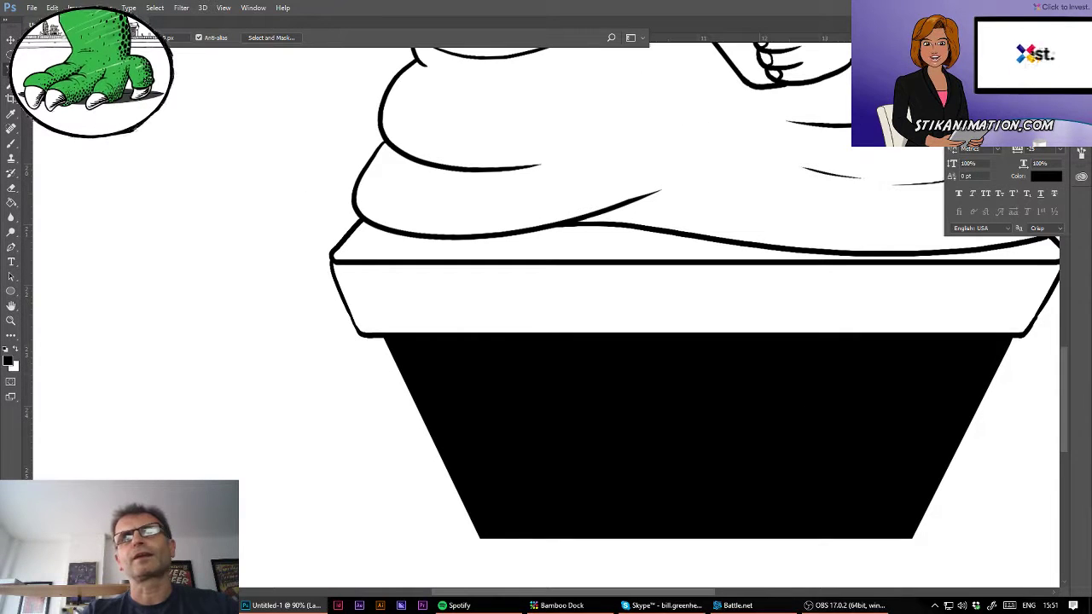
left_click(398, 342)
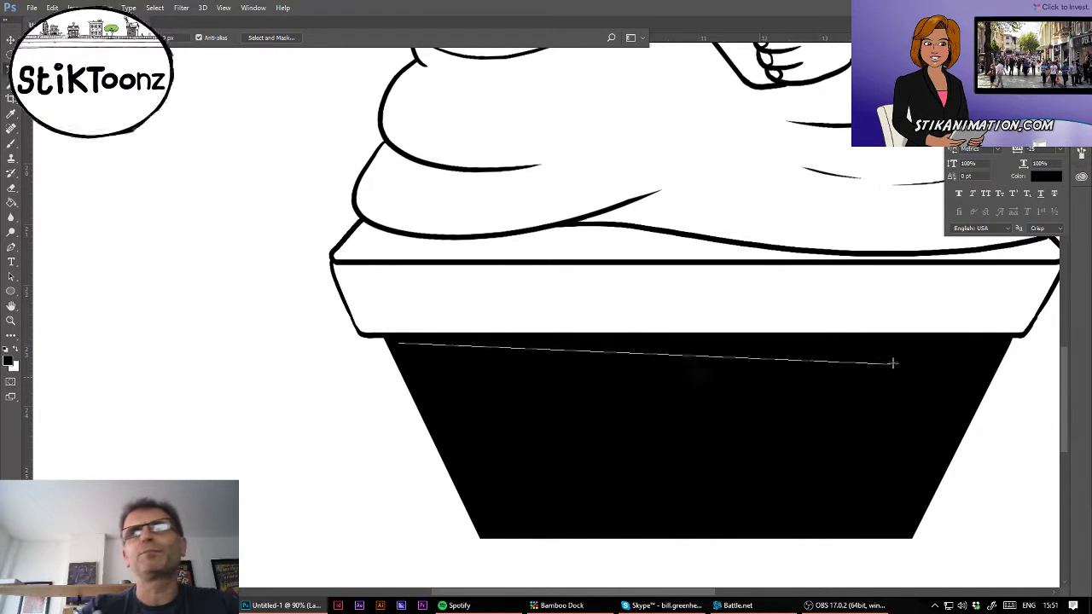
left_click(1003, 342)
left_click(909, 531)
left_click(882, 463)
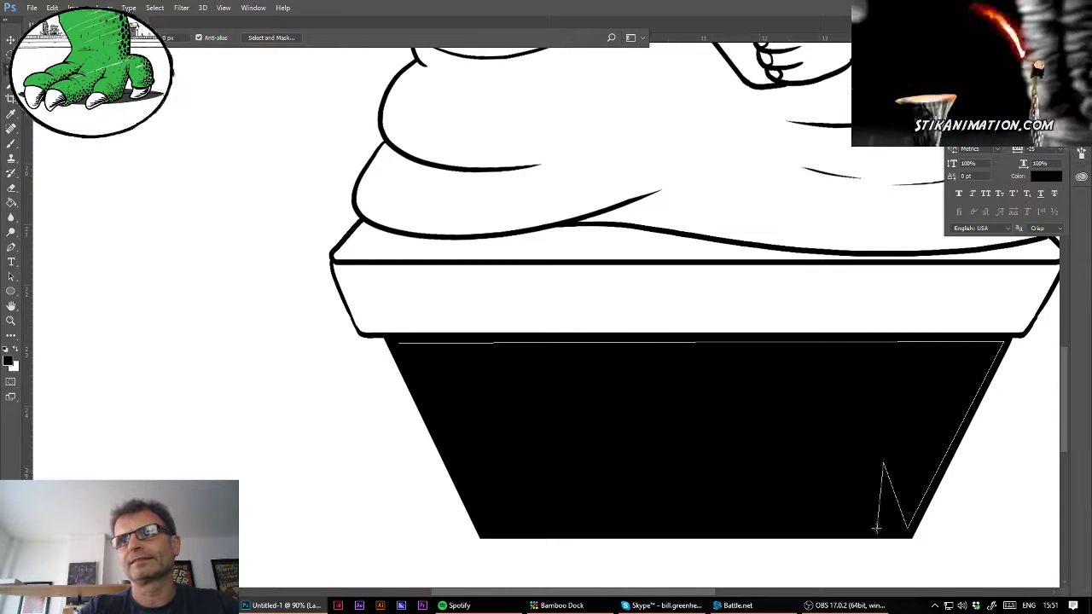
left_click(876, 530)
left_click(859, 474)
left_click(824, 473)
left_click(757, 527)
left_click(766, 469)
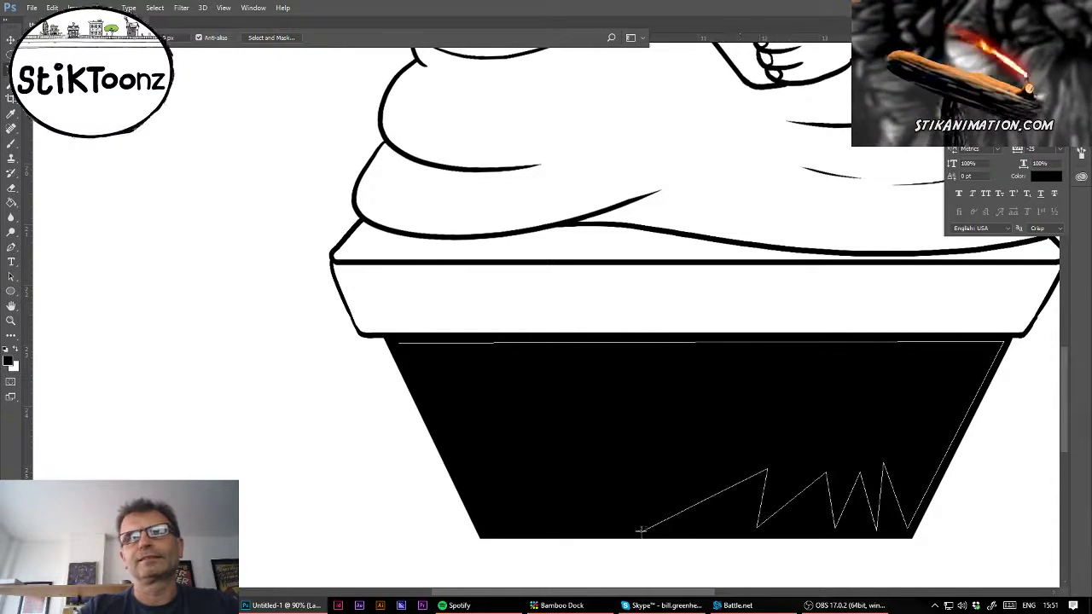
left_click(637, 527)
left_click(723, 456)
left_click(585, 518)
left_click(667, 436)
left_click(499, 506)
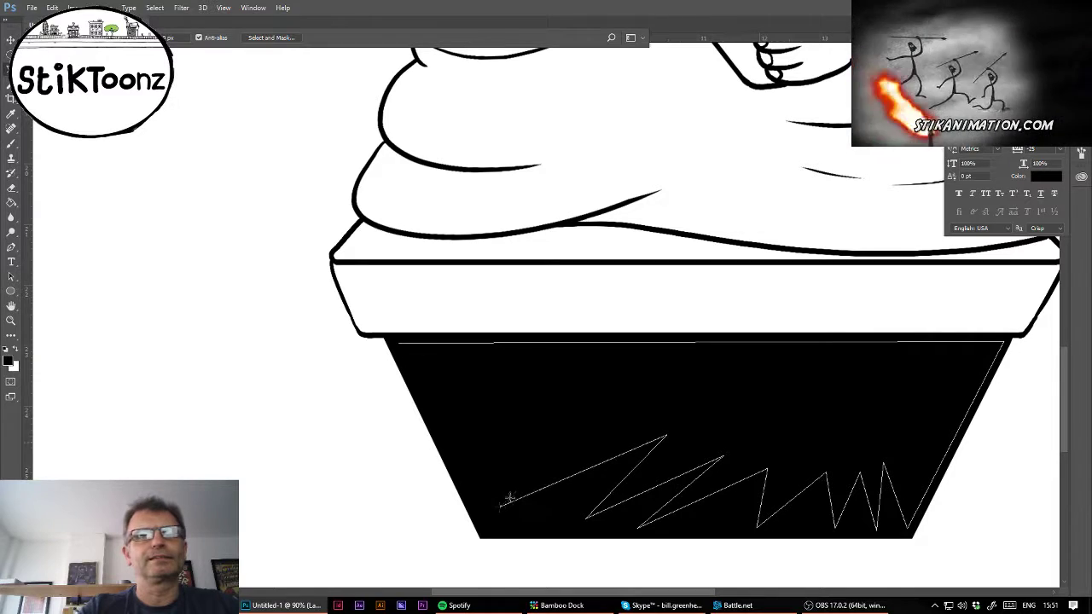
left_click(639, 402)
left_click(458, 435)
left_click(600, 378)
left_click(425, 393)
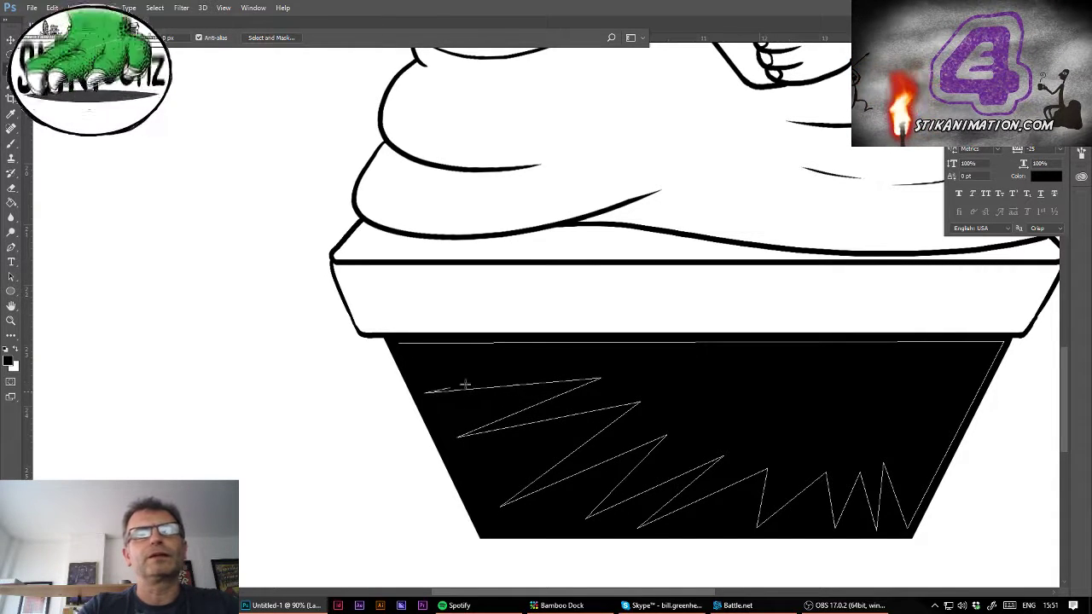
left_click(566, 359)
left_click(400, 345)
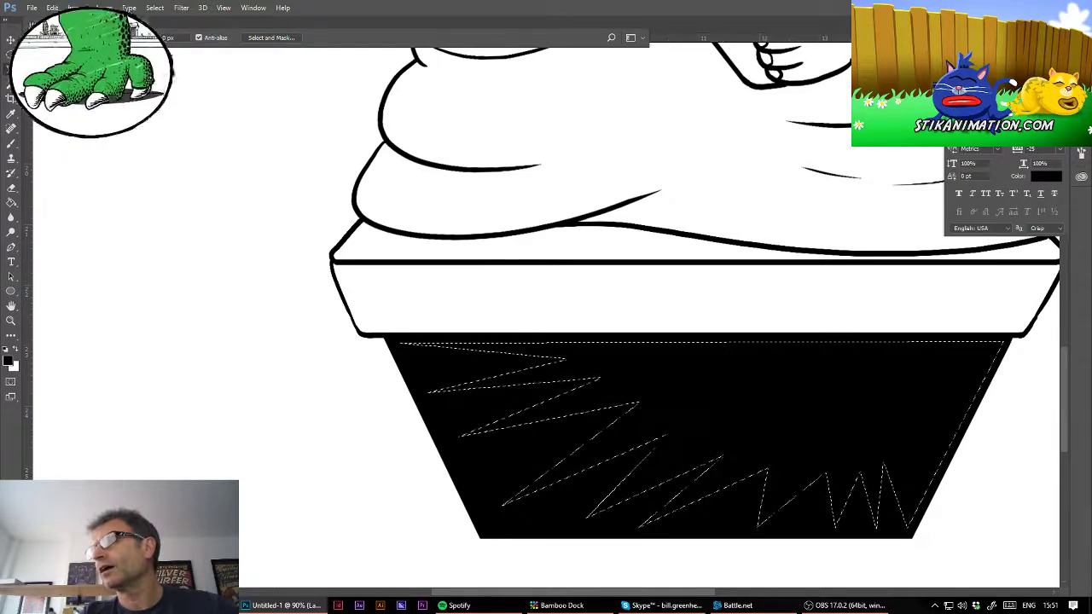
- Fill the jagged selection with light grey at 60% opacity using the Paint Bucket and deselect
key("x")
key("g")
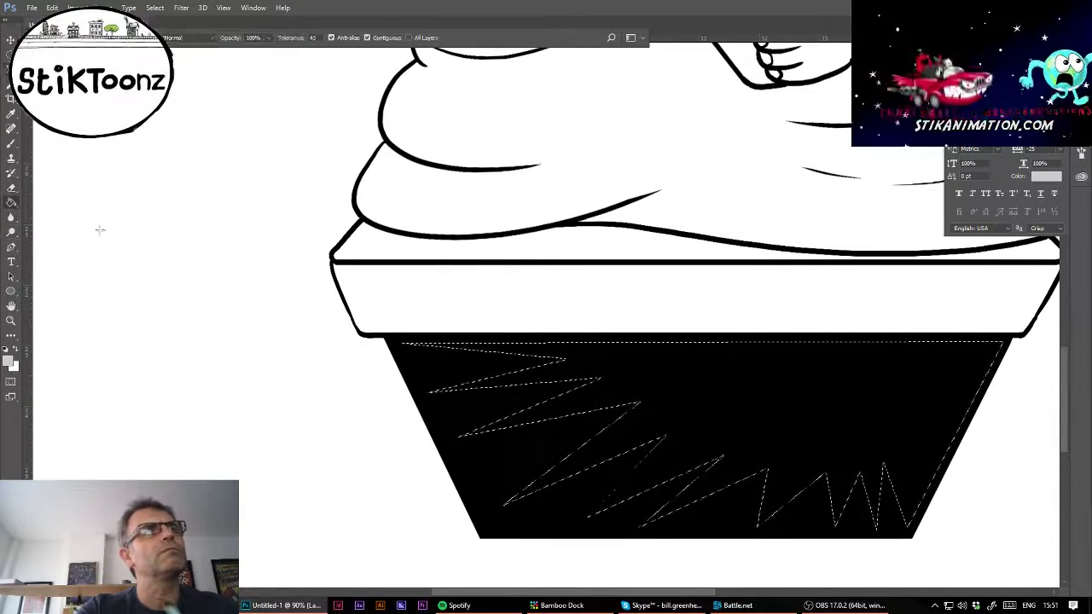
left_click(639, 417)
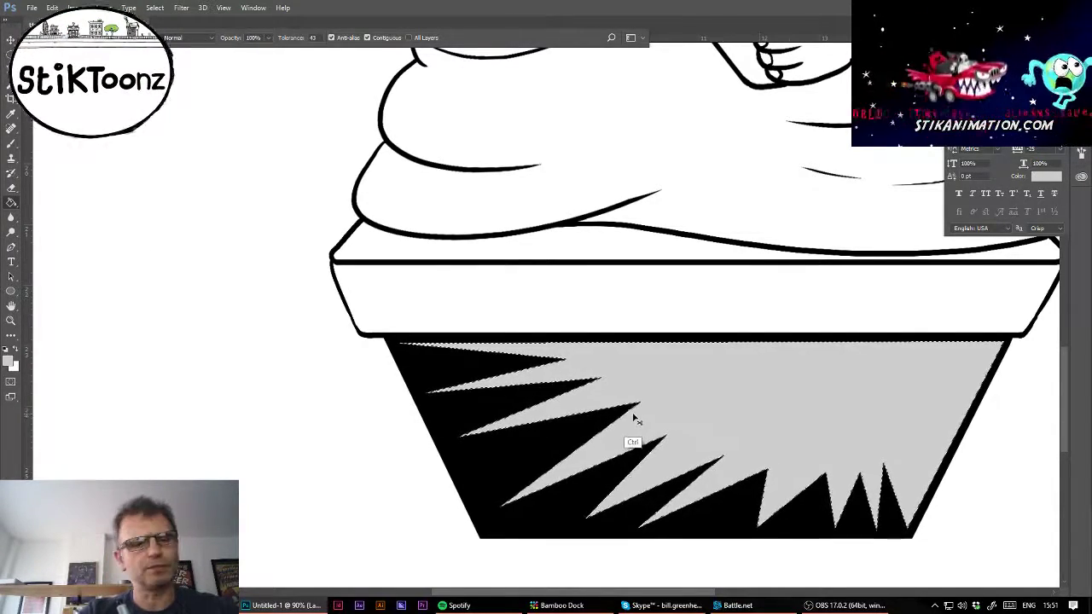
key("ctrl+z")
key("6")
left_click(644, 400)
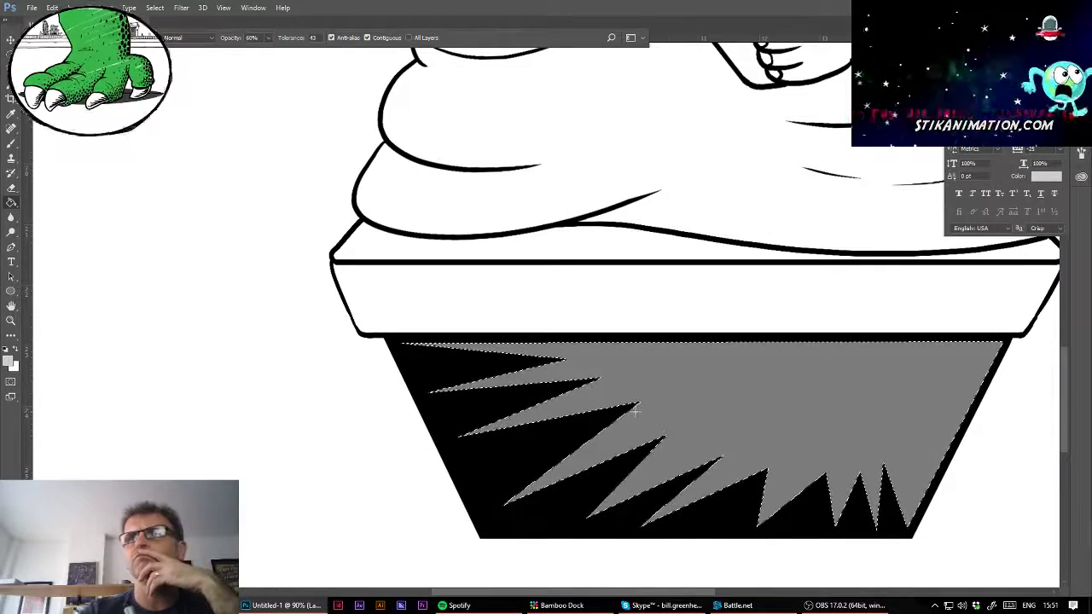
key("ctrl+d")
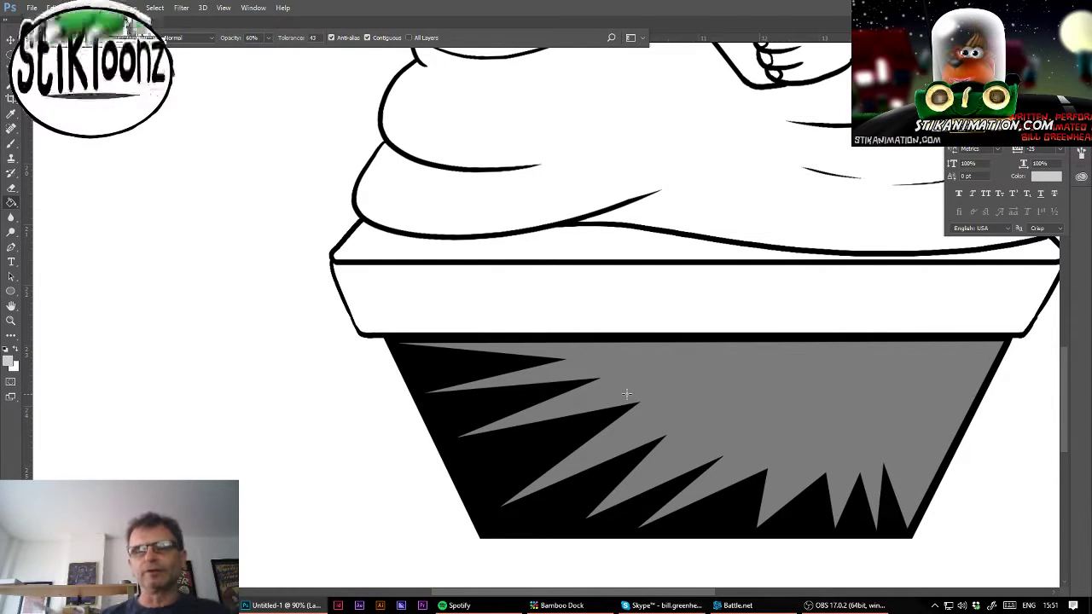
- Try selecting the blank background around the figure with the Magic Wand while the plinth is hidden, and revert to the visible plinth
left_click_drag(545, 256, 546, 385)
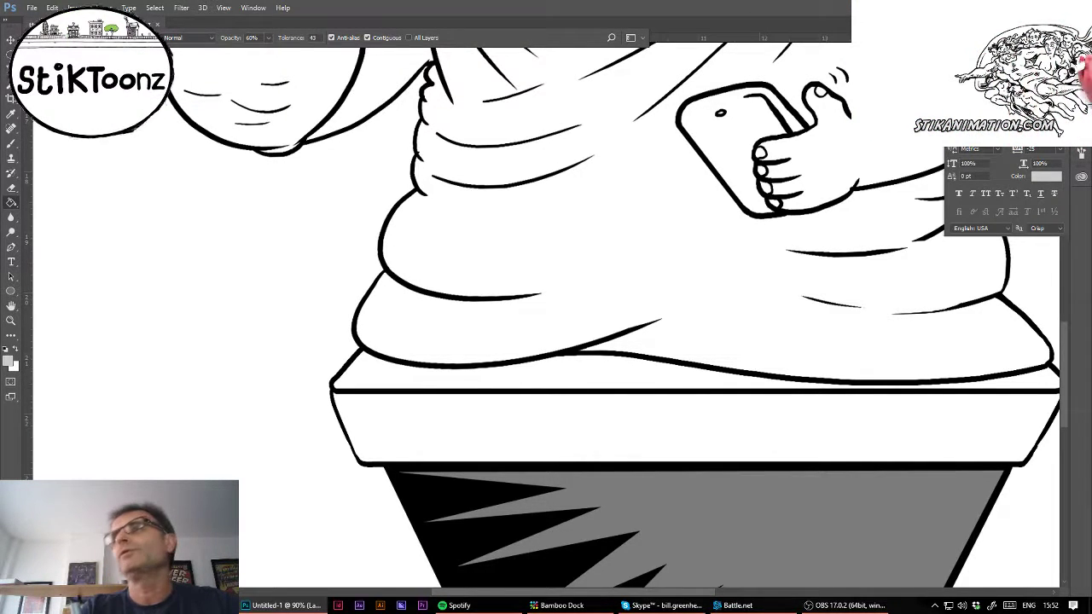
key("ctrl+0")
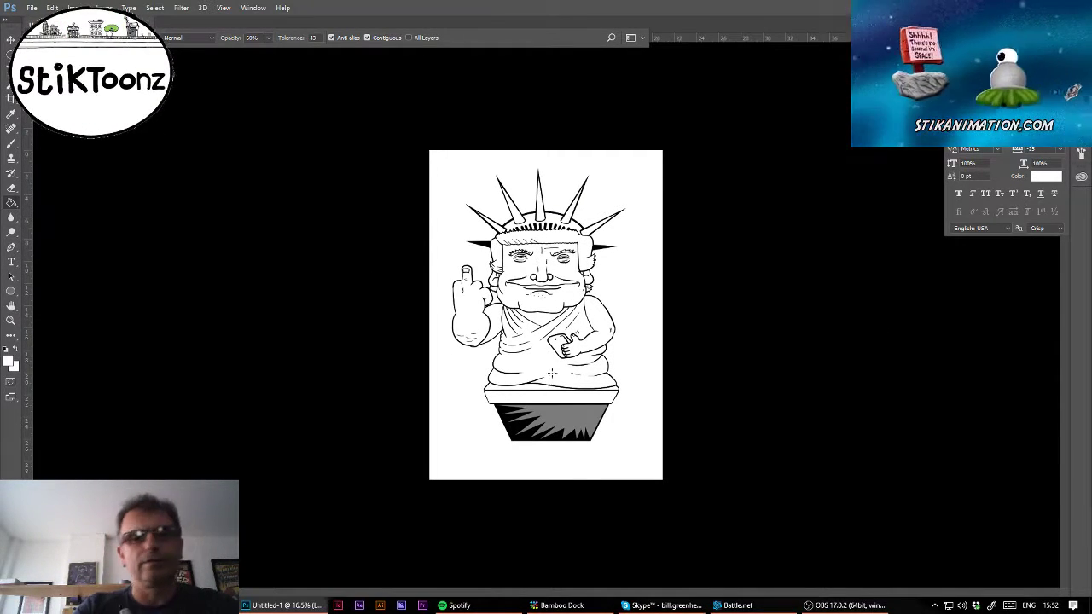
key("Delete")
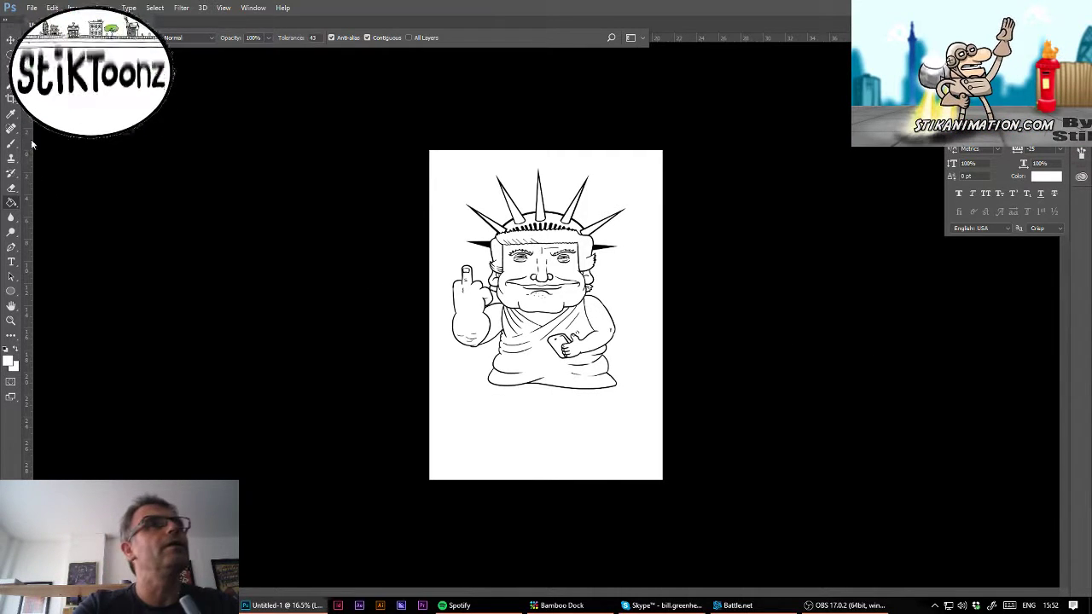
key("w")
left_click(482, 407)
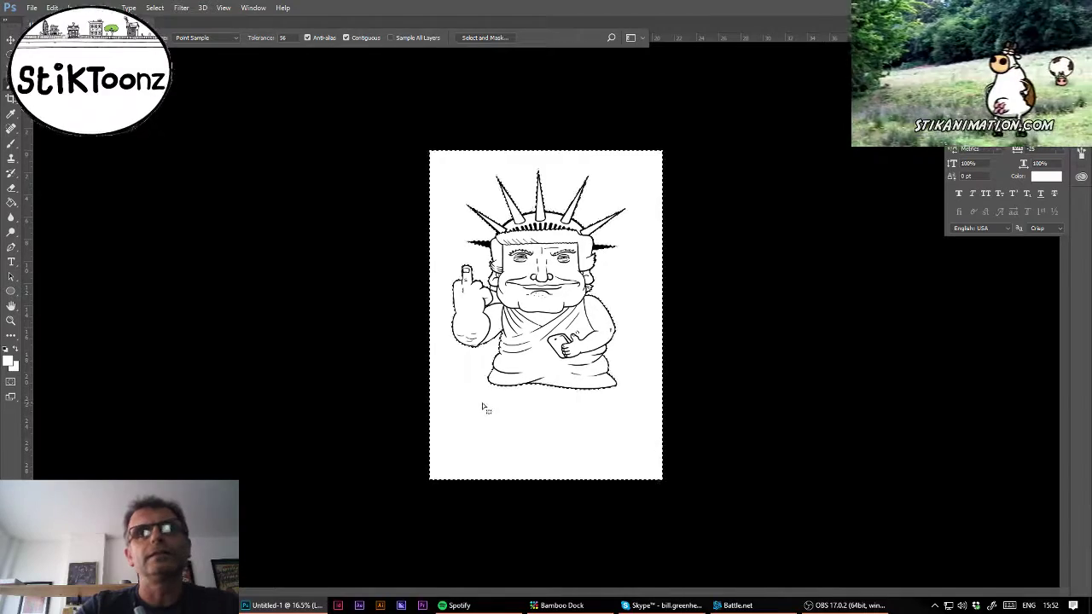
key("ctrl+alt+z")
key("ctrl+alt+z")
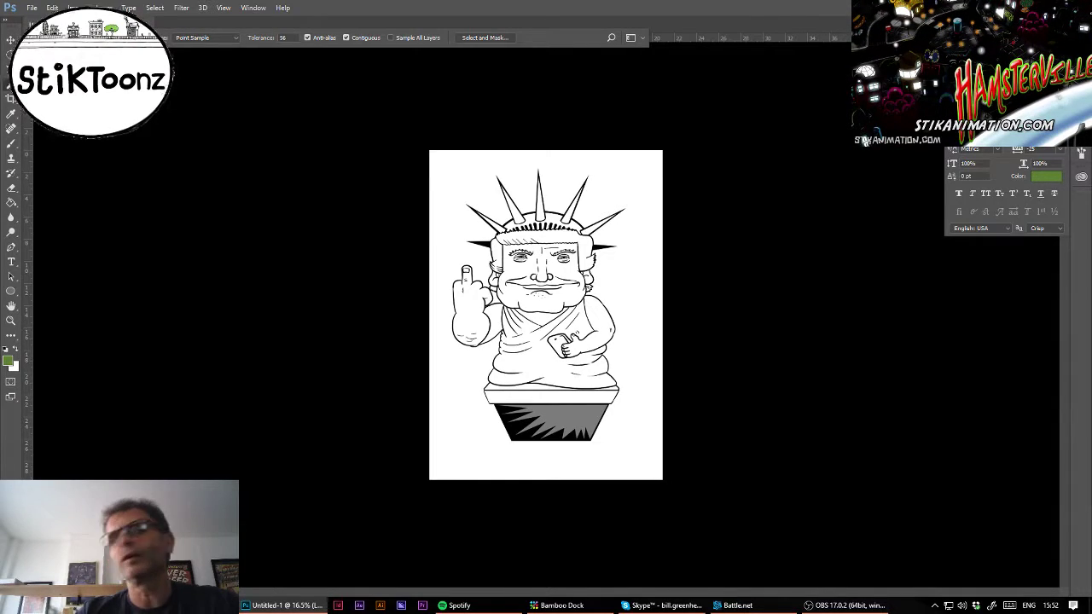
- Fill the face with green at 40% opacity using the Paint Bucket
left_click(11, 321)
left_click_drag(578, 266, 524, 257)
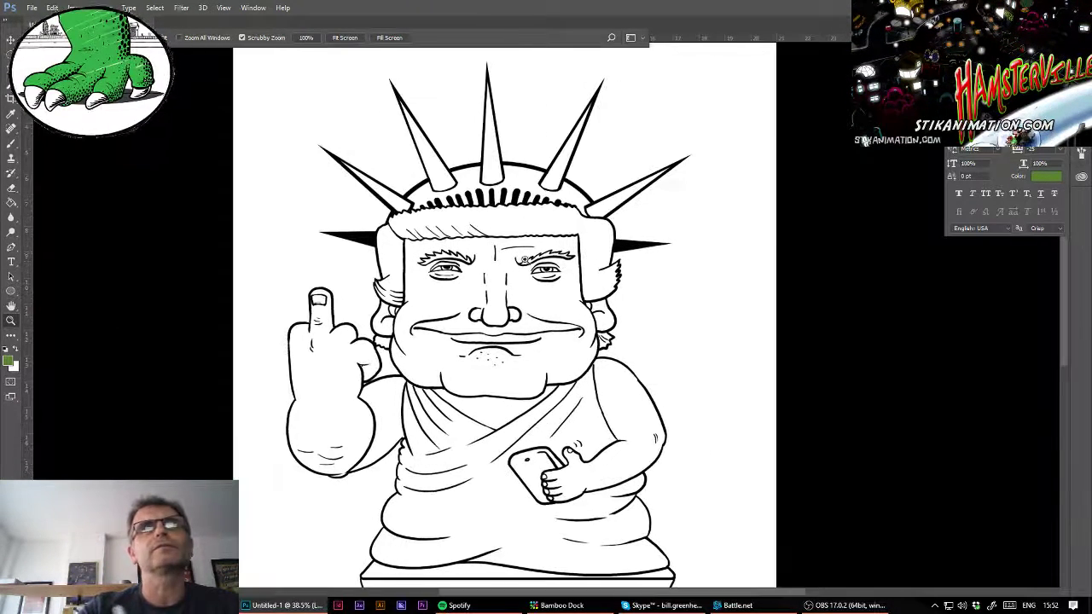
left_click(11, 202)
left_click(499, 367)
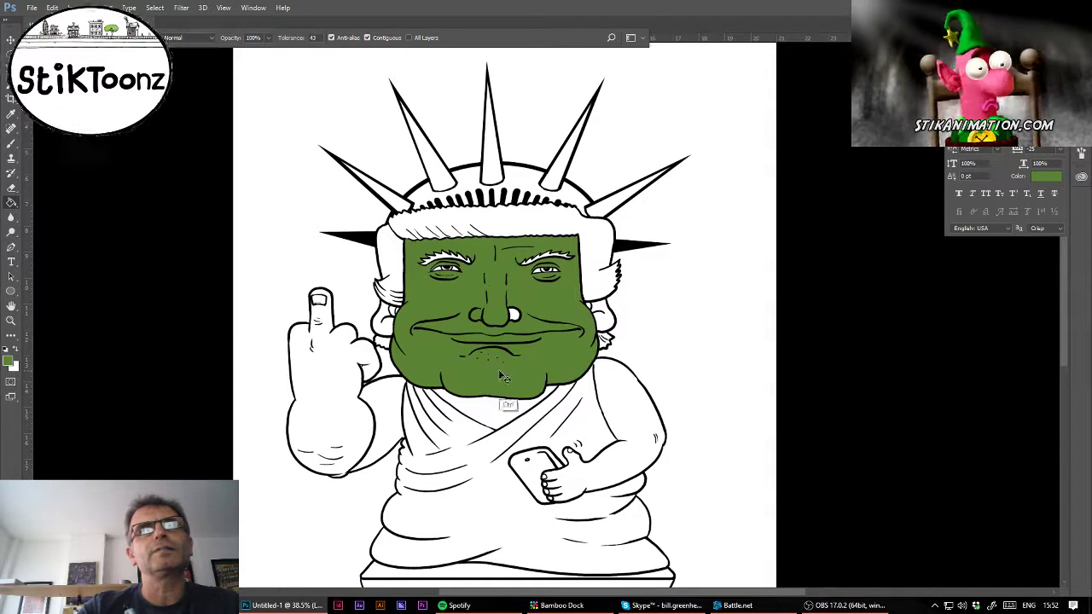
key("ctrl+z")
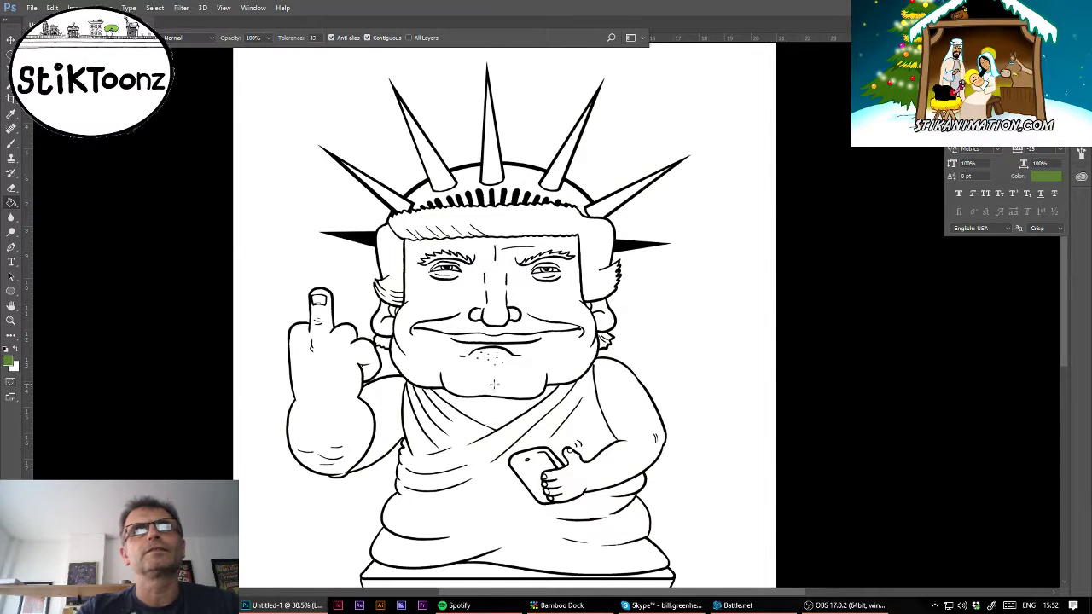
left_click(494, 391)
key("ctrl+z")
key("4")
left_click(494, 391)
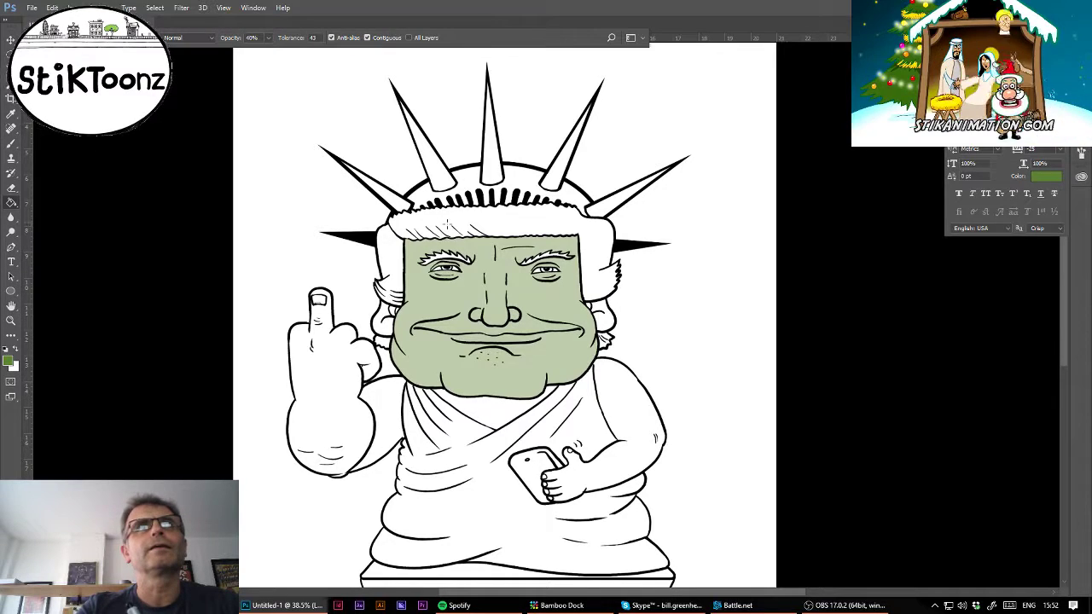
- Fill the fringe, side hair and ears with the same green at 40% opacity
left_click(480, 211)
left_click(389, 259)
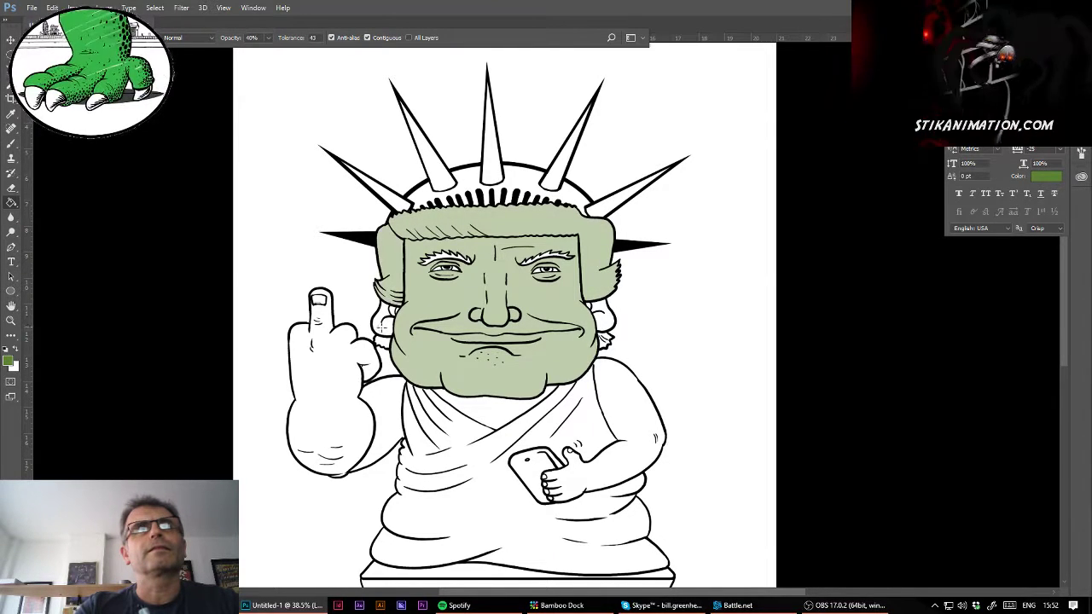
left_click(393, 312)
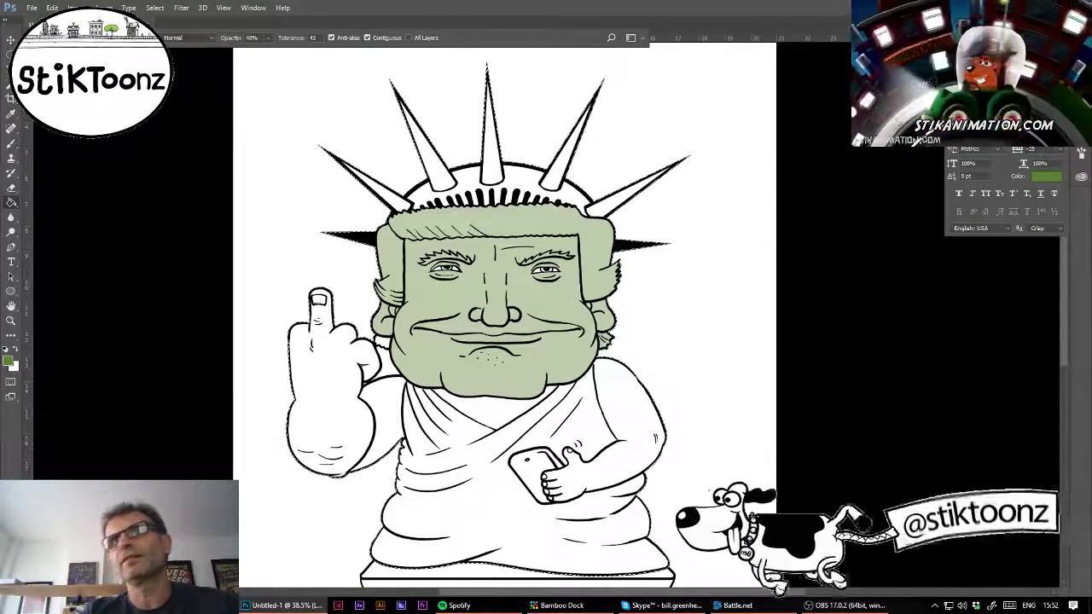
- Sample the face's pale green, fill the selected body, robe and crown with it at 100% opacity, and deselect
key("ctrl+z")
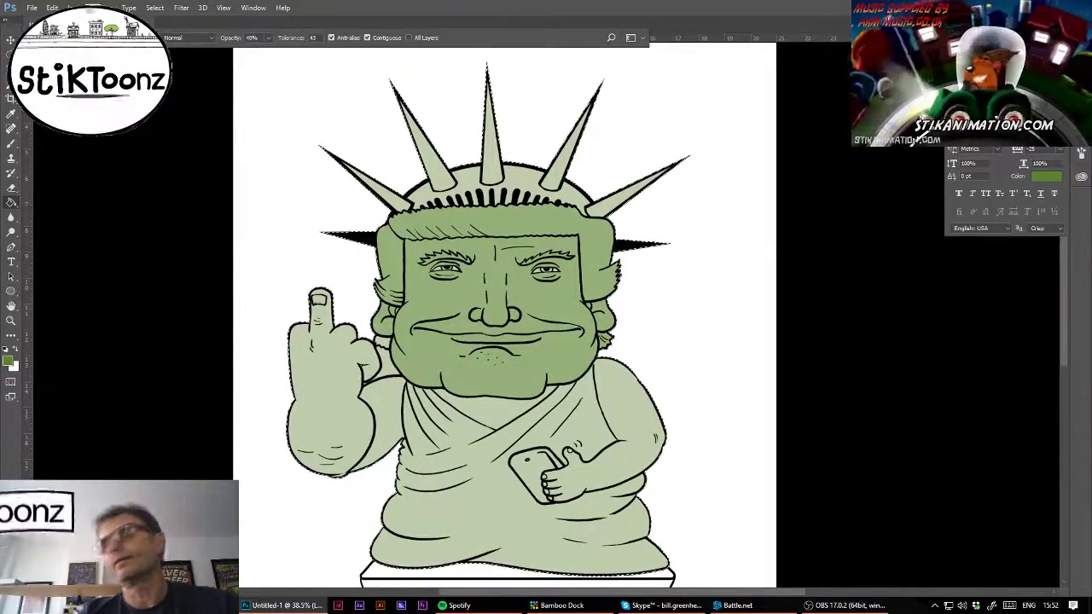
key("ctrl+z")
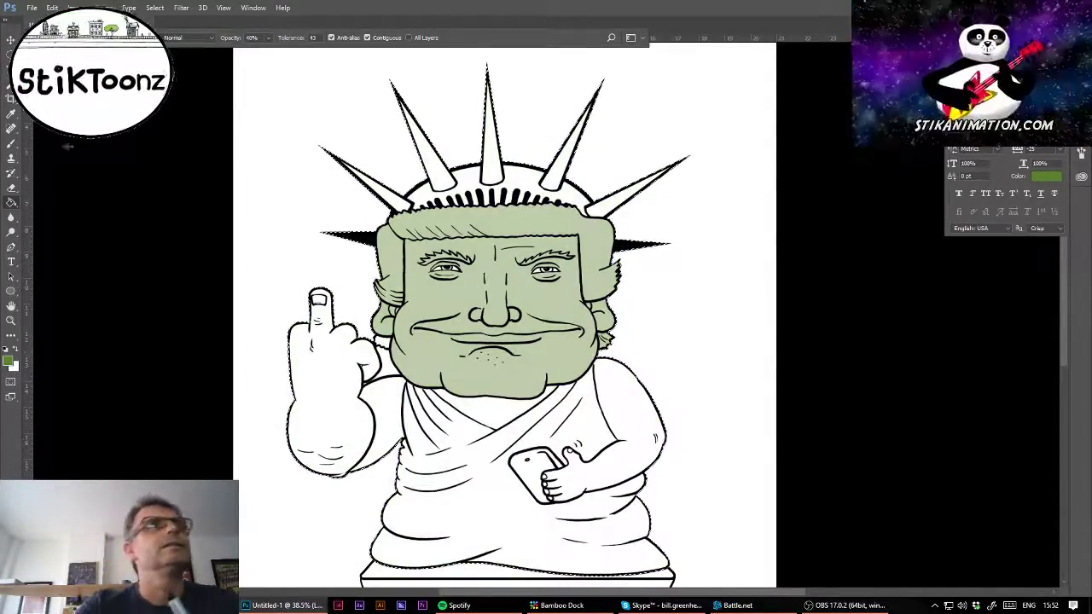
key("i")
left_click(508, 371)
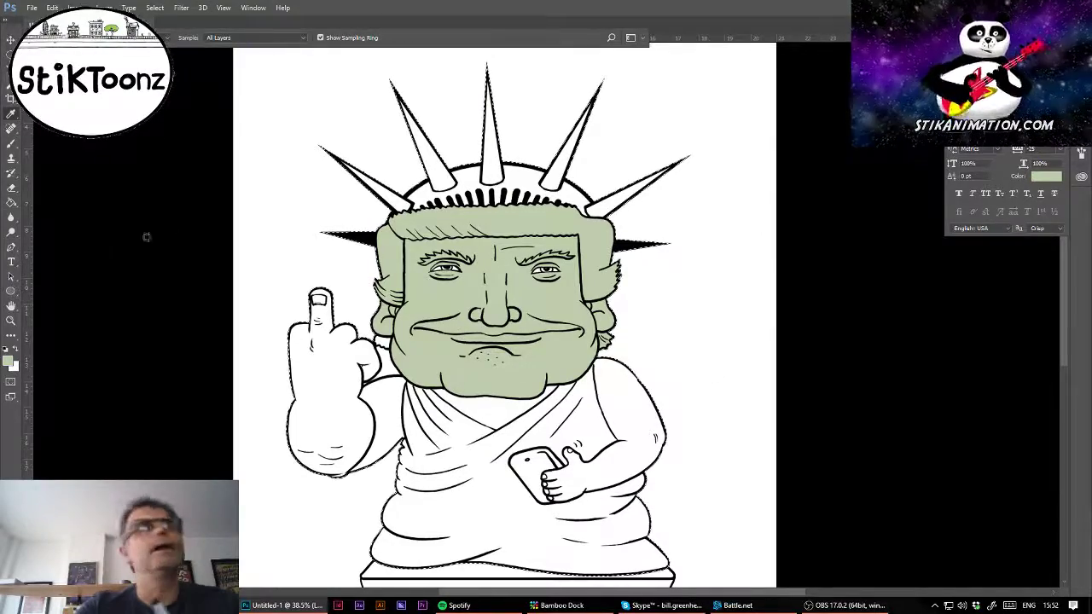
key("g")
key("0")
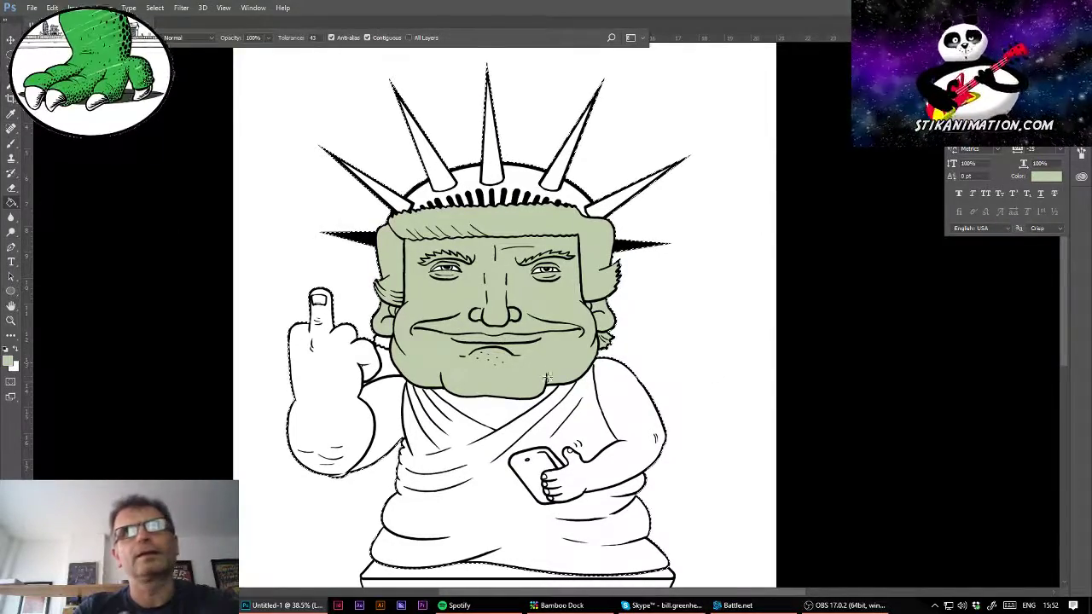
left_click(631, 401)
key("ctrl+d")
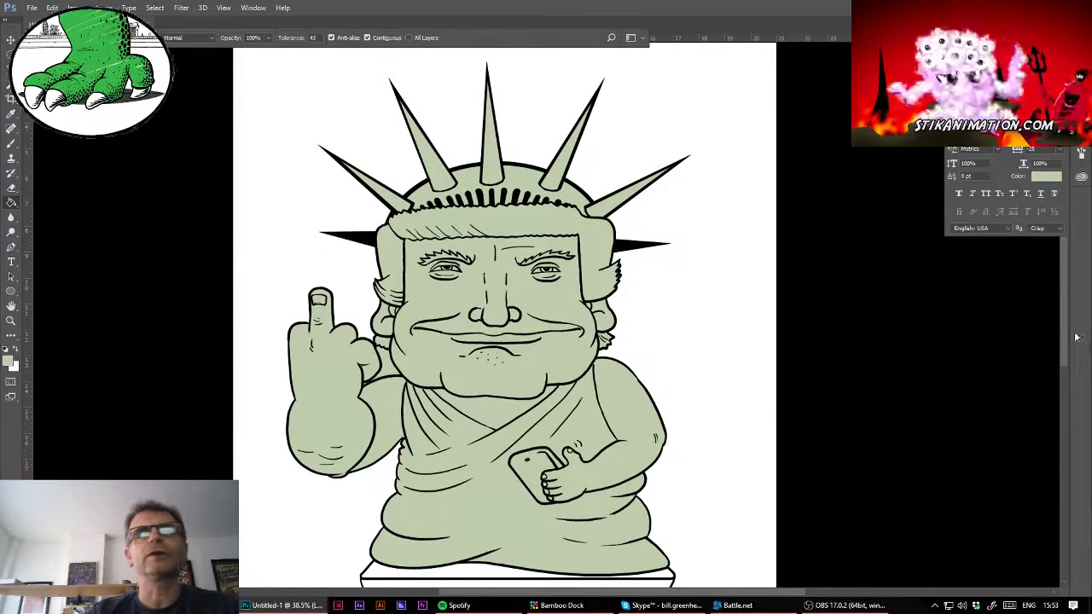
- Zoom in on the face and set the Brush to 27% opacity for shading
left_click(11, 320)
left_click_drag(534, 261, 601, 203)
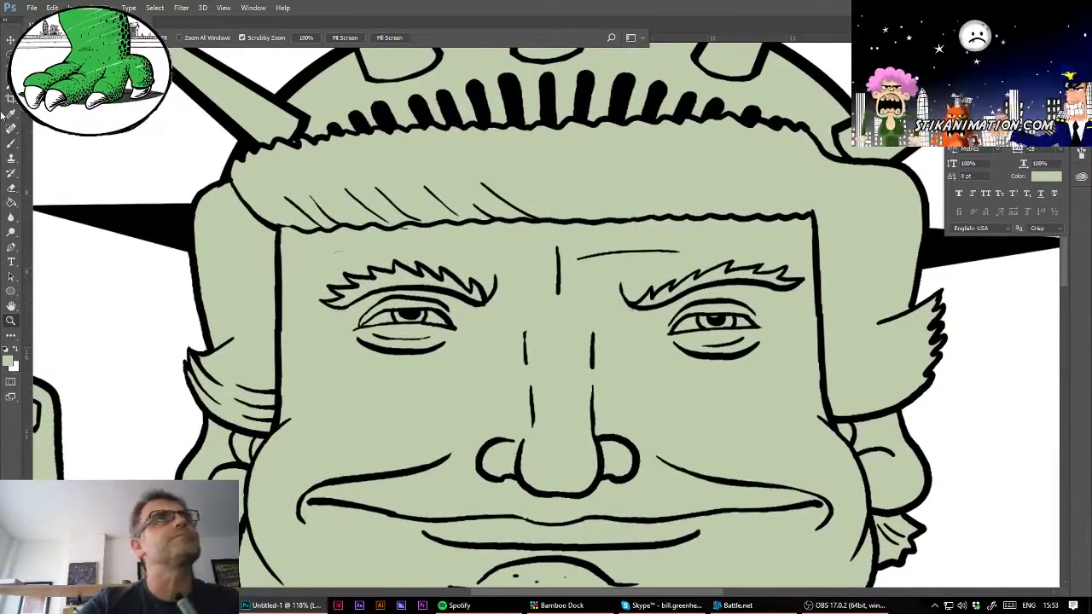
left_click(12, 145)
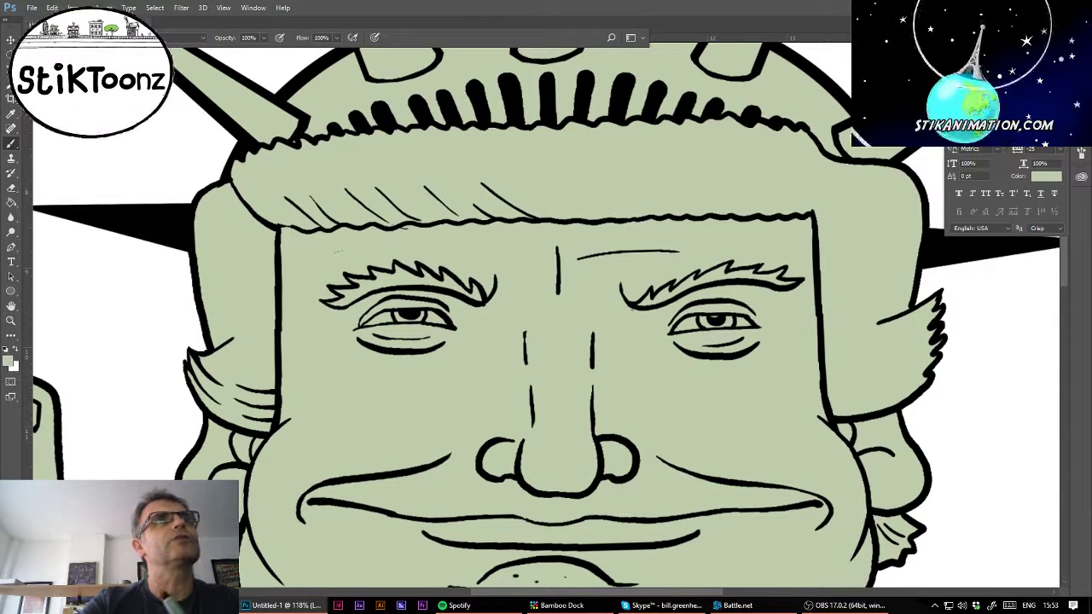
left_click(36, 38)
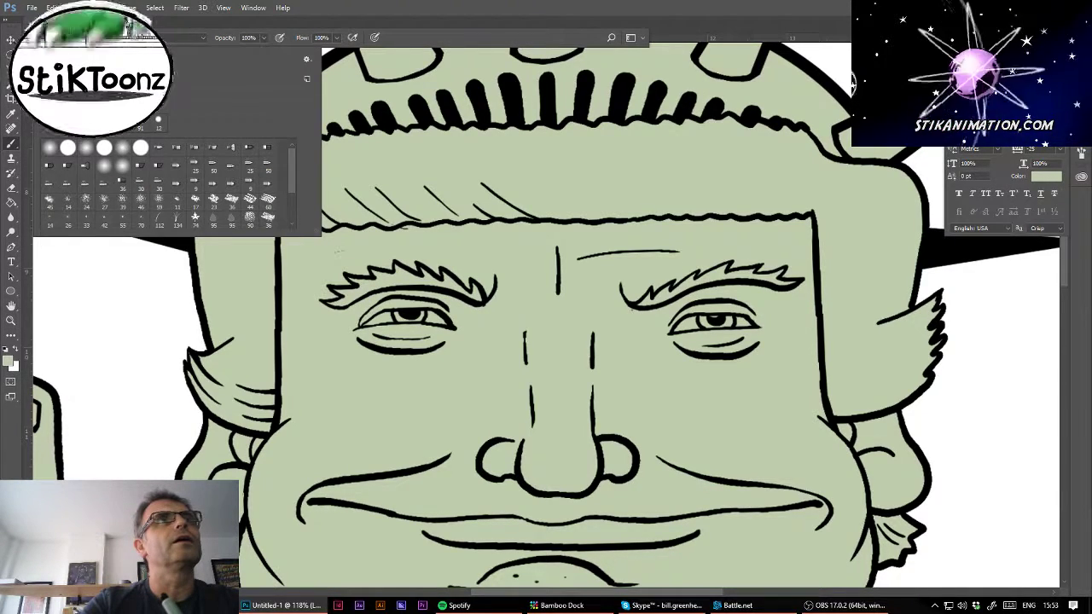
left_click(260, 39)
left_click(264, 38)
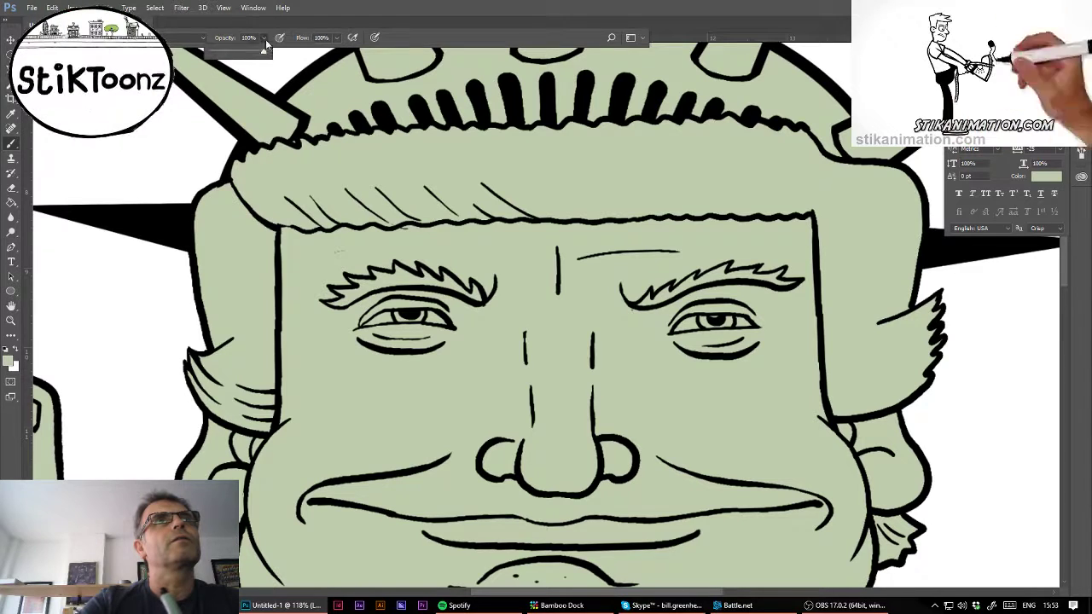
left_click_drag(265, 51, 226, 57)
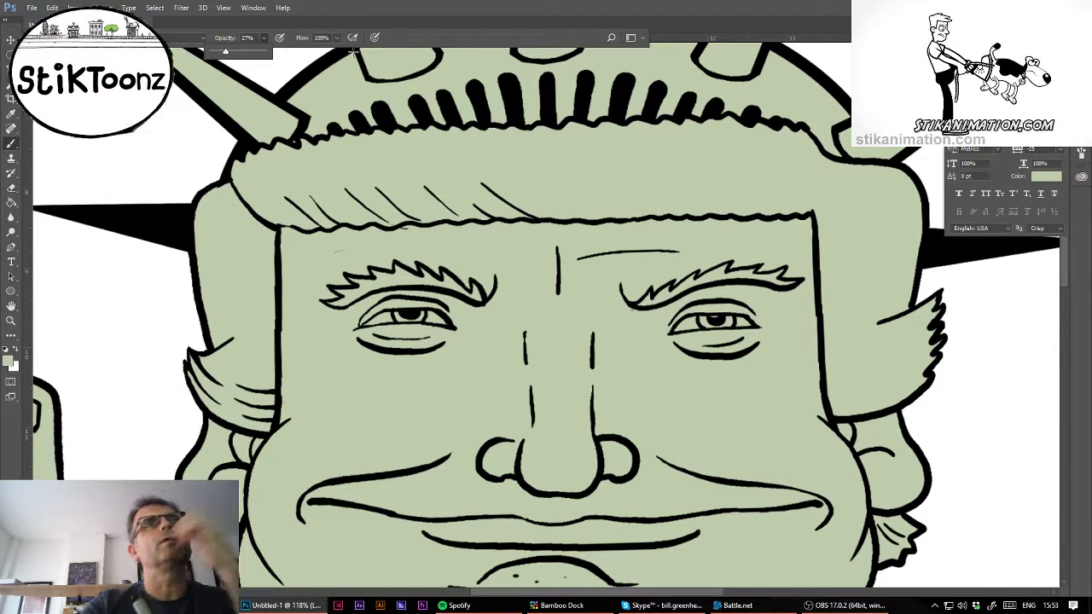
left_click(380, 41)
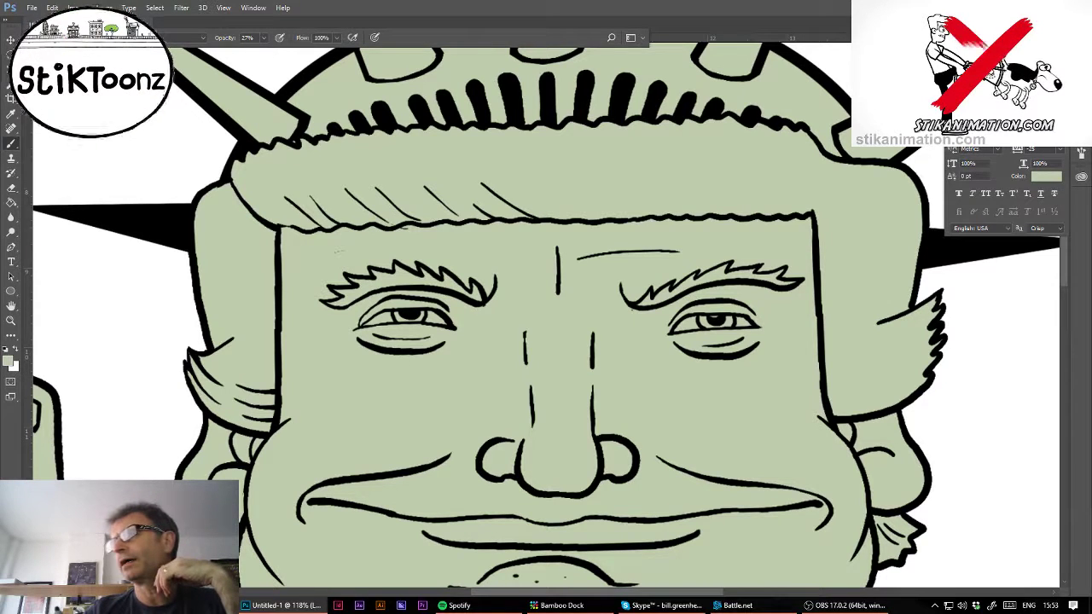
- Try dark green brush strokes on the cheek below the left-hand eye, undoing each test
mouse_move(396, 391)
left_mouse_down()
mouse_move(468, 391)
mouse_move(432, 391)
left_mouse_up()
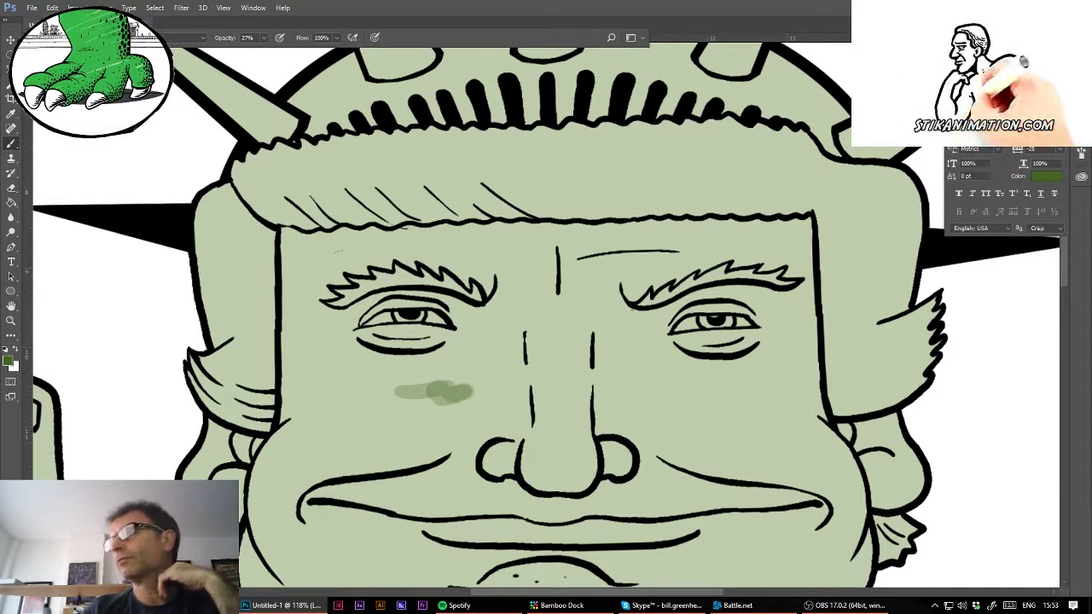
key("ctrl+z")
key("ctrl+z")
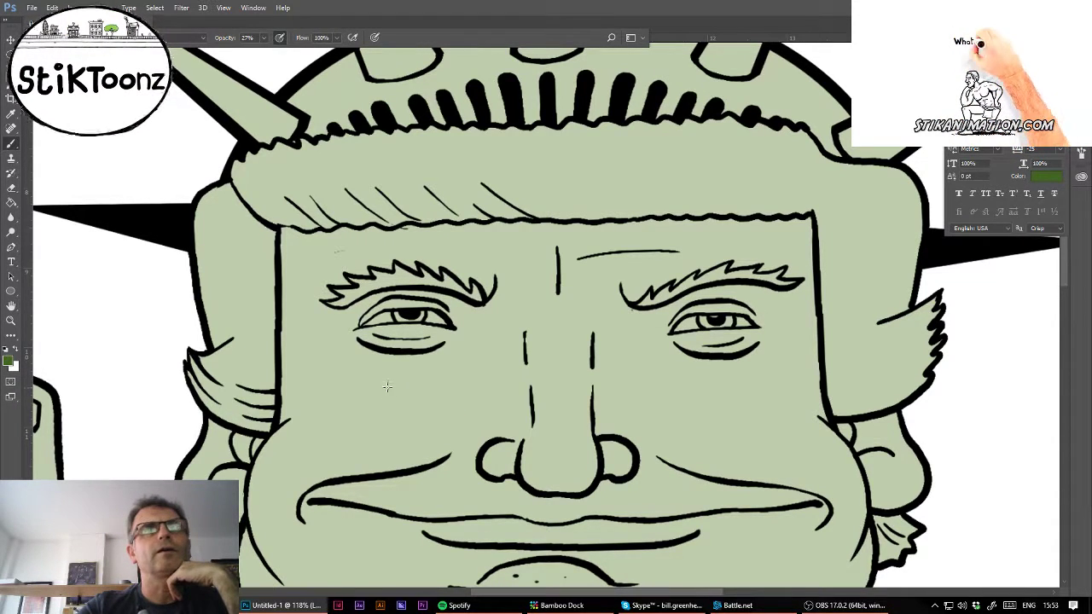
left_click_drag(387, 387, 458, 376)
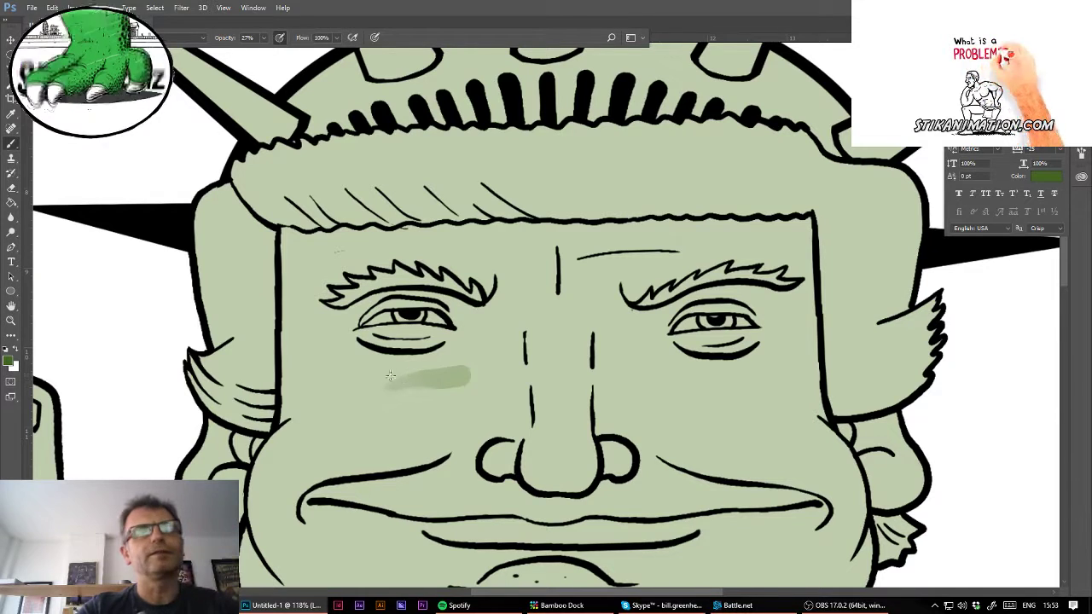
key("ctrl+z")
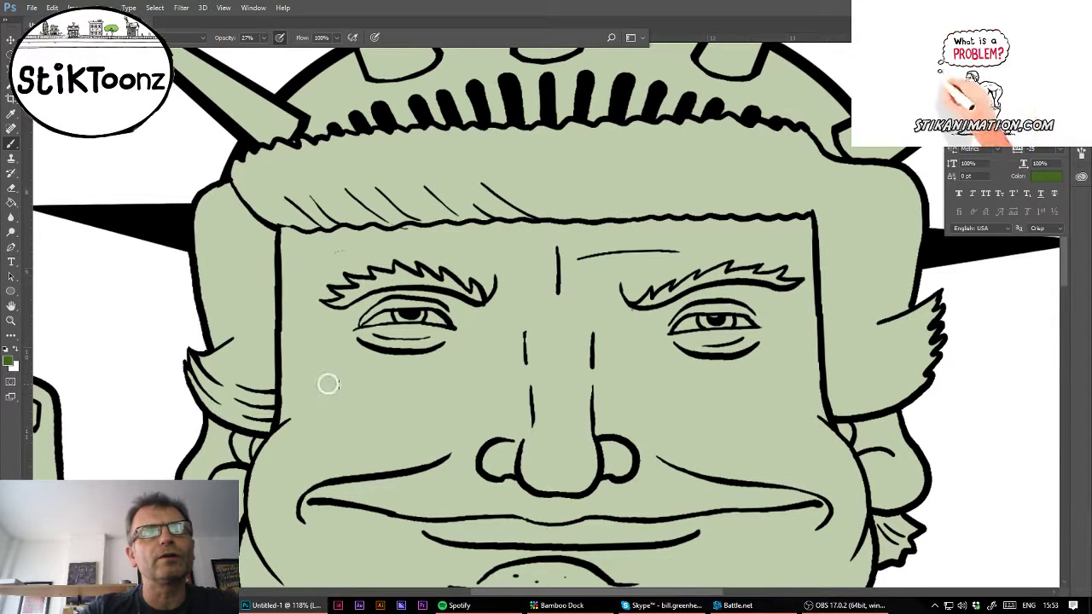
left_click_drag(348, 384, 474, 382)
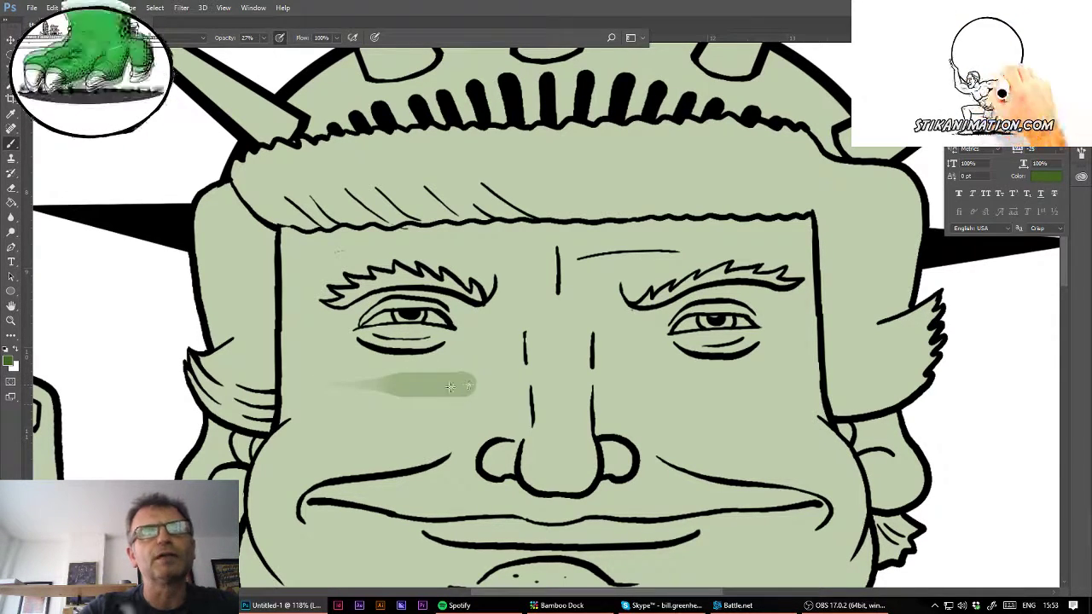
key("ctrl+z")
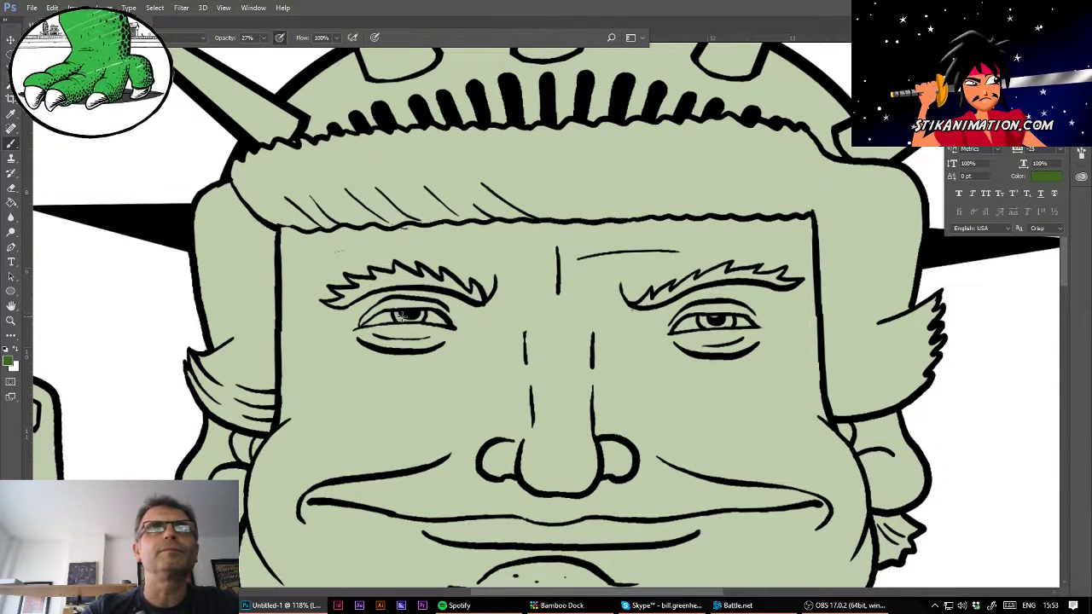
- Shade around both eyes and across the bridge of the nose with dark green at 27% opacity
mouse_move(400, 341)
left_mouse_down()
mouse_move(375, 351)
mouse_move(431, 354)
mouse_move(456, 335)
left_mouse_up()
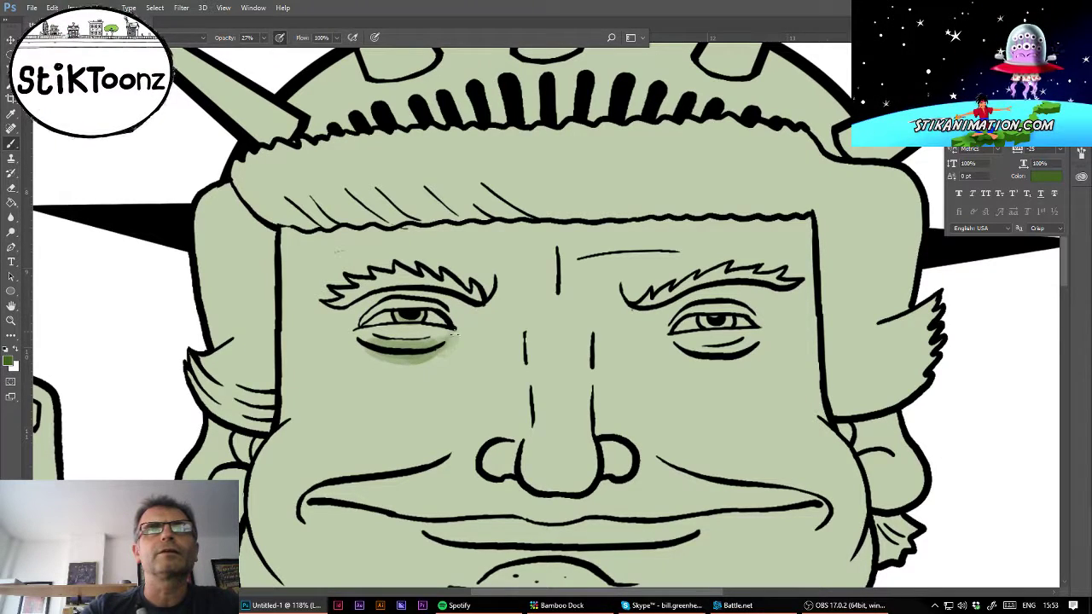
mouse_move(358, 309)
left_mouse_down()
mouse_move(439, 299)
mouse_move(482, 320)
mouse_move(452, 305)
left_mouse_up()
mouse_move(573, 317)
left_mouse_down()
mouse_move(516, 318)
mouse_move(618, 326)
mouse_move(627, 343)
mouse_move(664, 309)
mouse_move(653, 318)
mouse_move(768, 311)
mouse_move(763, 300)
mouse_move(746, 300)
mouse_move(780, 322)
mouse_move(747, 340)
left_mouse_up()
mouse_move(670, 356)
left_mouse_down()
mouse_move(748, 362)
mouse_move(690, 359)
mouse_move(753, 353)
mouse_move(676, 341)
mouse_move(658, 322)
left_mouse_up()
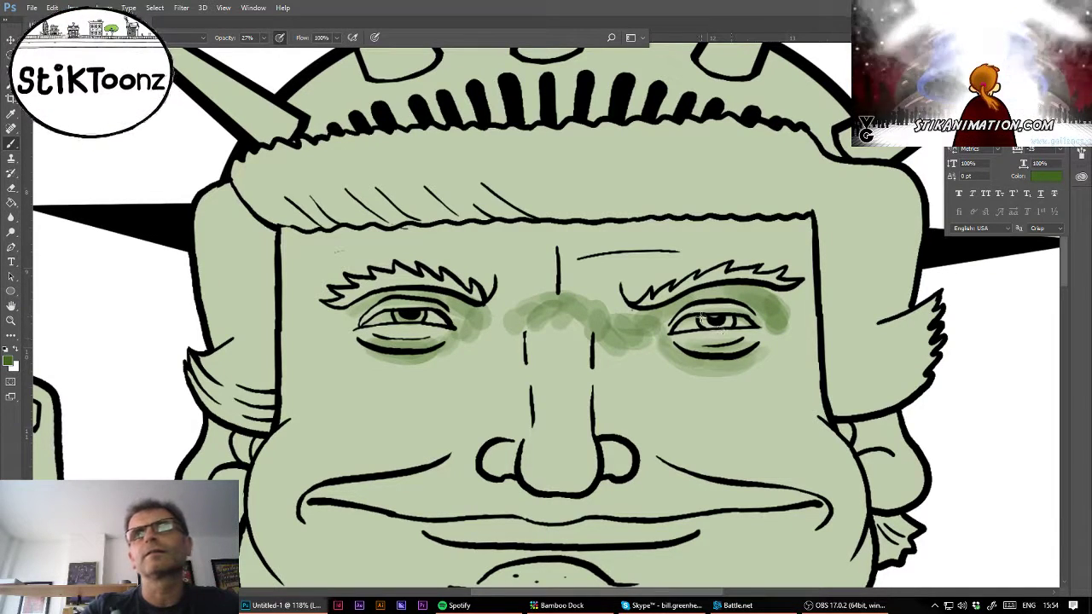
- Shade the lower edge of the fringe and the left-hand side hair with short dark green strokes
mouse_move(504, 227)
left_mouse_down()
mouse_move(567, 218)
mouse_move(537, 187)
mouse_move(685, 217)
mouse_move(631, 198)
mouse_move(732, 214)
mouse_move(804, 211)
left_mouse_up()
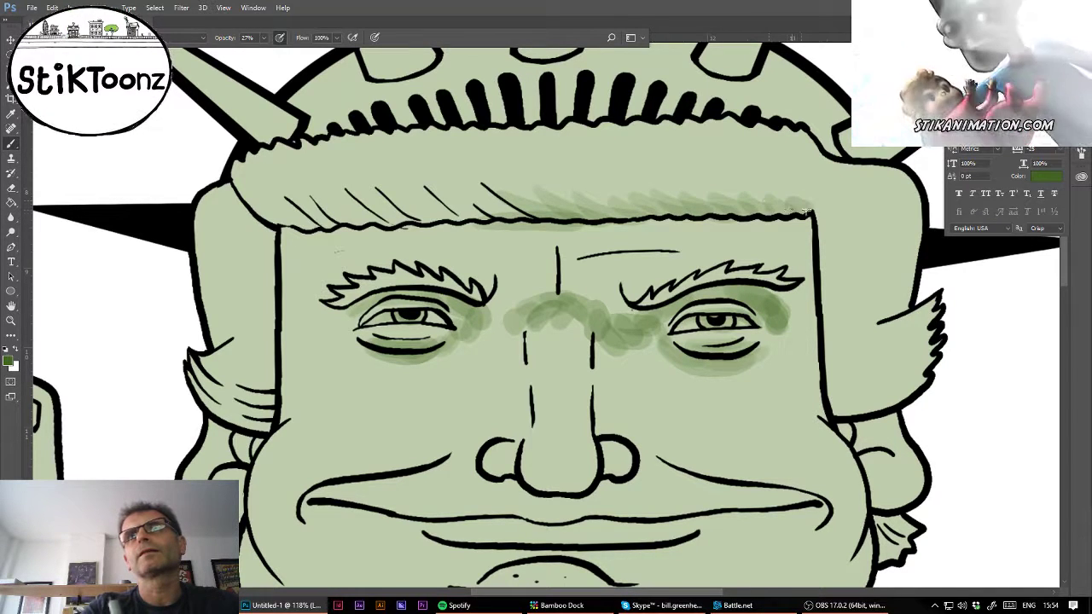
mouse_move(379, 212)
left_mouse_down()
mouse_move(425, 196)
mouse_move(463, 194)
mouse_move(511, 212)
left_mouse_up()
left_click_drag(328, 197, 407, 224)
mouse_move(269, 202)
left_mouse_down()
mouse_move(315, 203)
mouse_move(343, 226)
left_mouse_up()
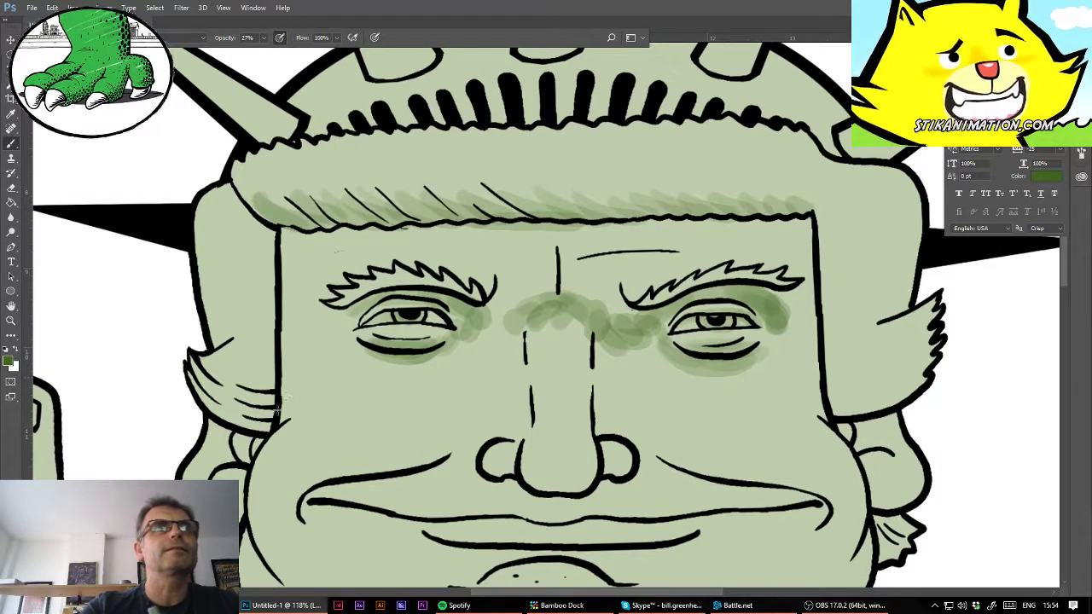
mouse_move(278, 410)
left_mouse_down()
mouse_move(233, 385)
mouse_move(269, 331)
mouse_move(253, 322)
mouse_move(223, 335)
mouse_move(265, 316)
mouse_move(235, 312)
mouse_move(245, 249)
mouse_move(263, 246)
mouse_move(274, 273)
mouse_move(261, 330)
left_mouse_up()
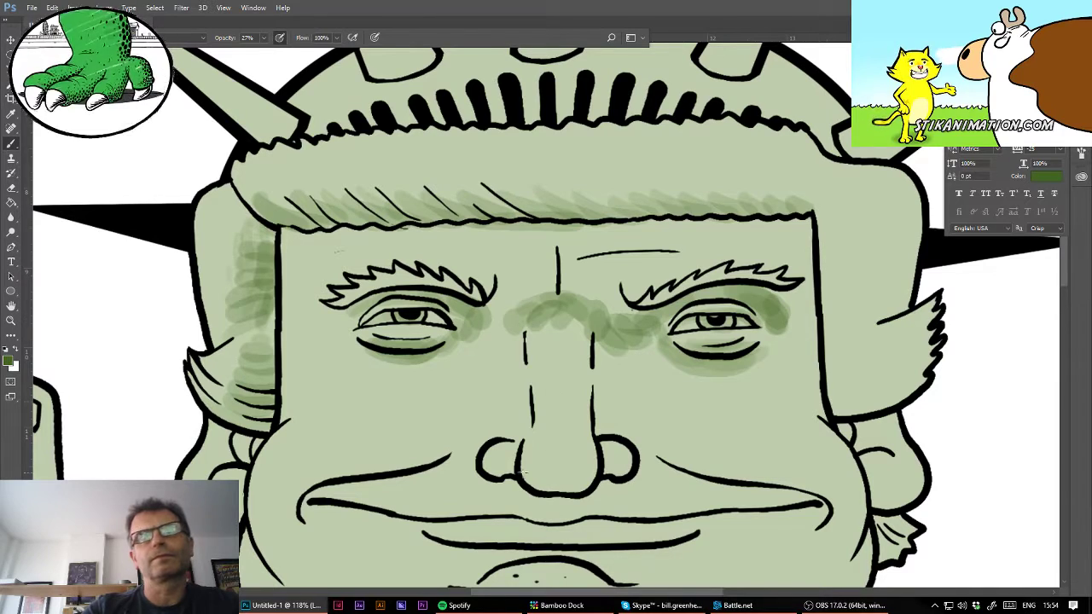
- Shade the tip, sides and nostrils of the nose and the creases above the smile in translucent dark green
mouse_move(522, 472)
left_mouse_down()
mouse_move(591, 482)
mouse_move(537, 481)
mouse_move(584, 442)
mouse_move(578, 486)
mouse_move(579, 432)
left_mouse_up()
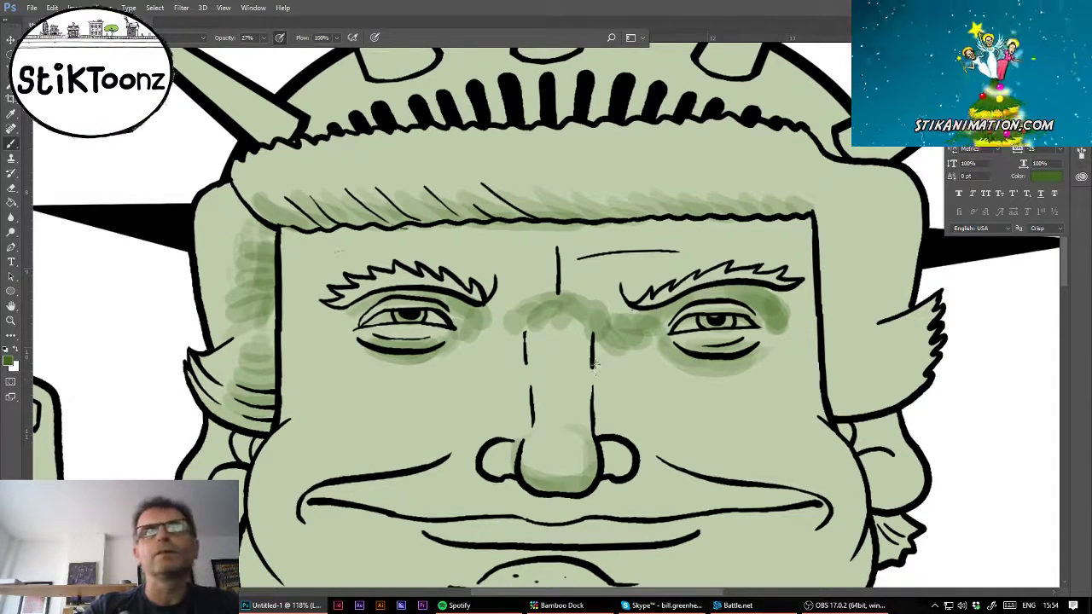
left_click_drag(595, 365, 600, 414)
left_click_drag(527, 329, 539, 396)
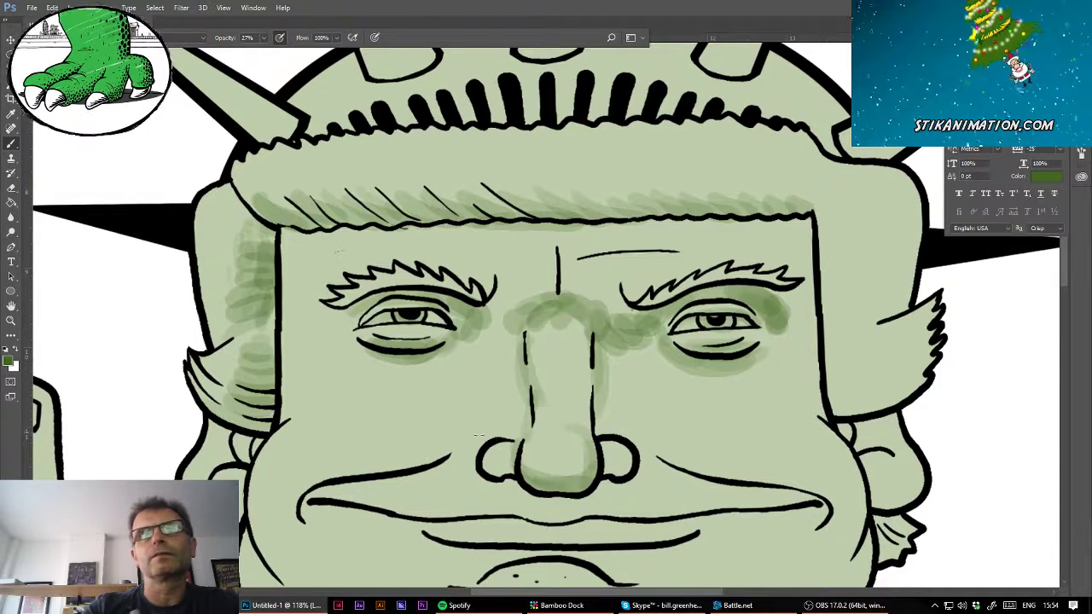
mouse_move(300, 491)
left_mouse_down()
mouse_move(437, 462)
mouse_move(465, 434)
mouse_move(302, 467)
mouse_move(317, 471)
mouse_move(294, 512)
left_mouse_up()
mouse_move(648, 447)
left_mouse_down()
mouse_move(812, 491)
mouse_move(840, 524)
mouse_move(811, 538)
left_mouse_up()
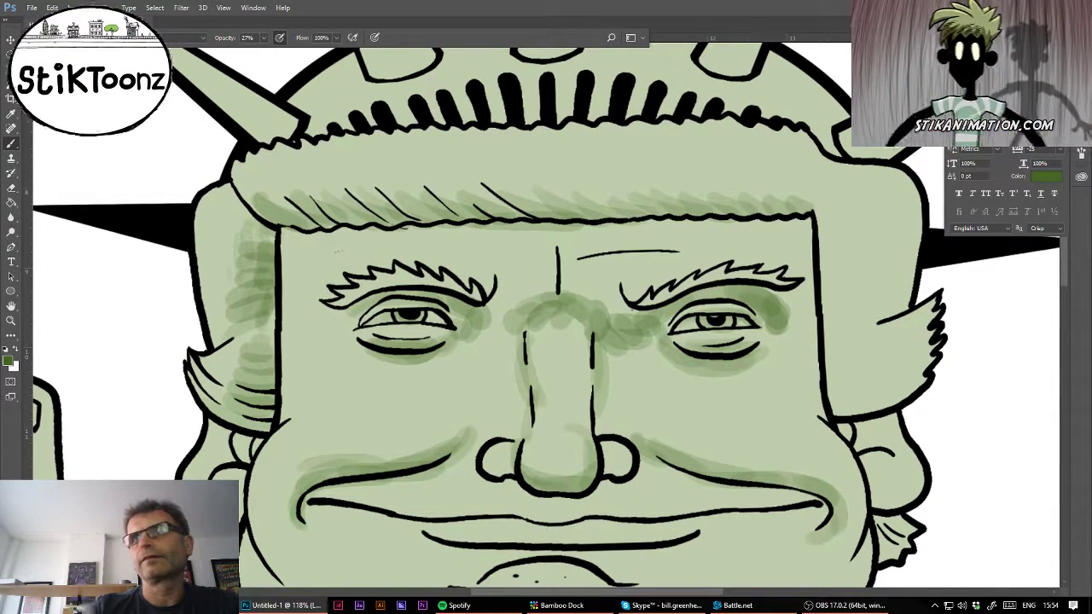
left_click_drag(700, 489, 667, 343)
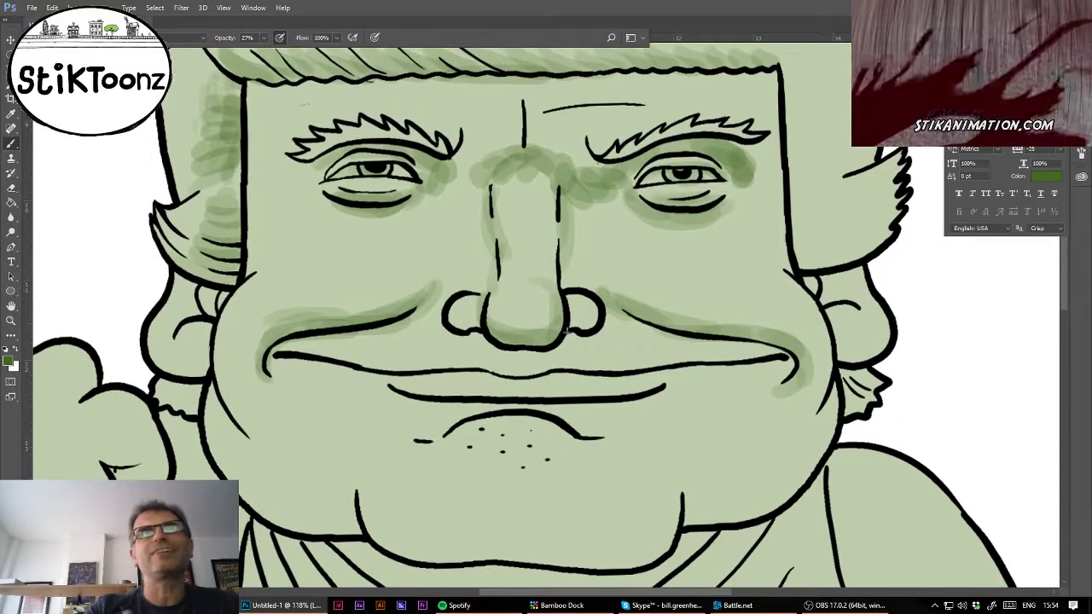
left_click_drag(597, 312, 585, 332)
mouse_move(453, 316)
left_mouse_down()
mouse_move(511, 352)
mouse_move(573, 345)
left_mouse_up()
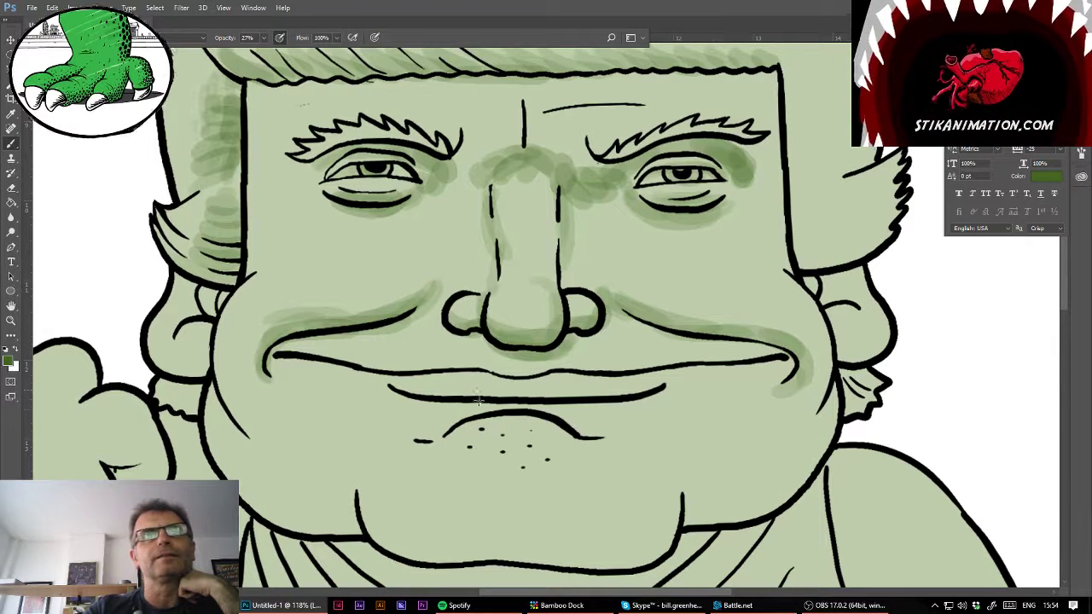
- Shade beneath the lower lip and along the chin's lower edge, and dab a few soft spots on the chin
mouse_move(453, 407)
left_mouse_down()
mouse_move(554, 407)
mouse_move(618, 429)
mouse_move(569, 408)
mouse_move(414, 431)
mouse_move(389, 421)
mouse_move(535, 411)
left_mouse_up()
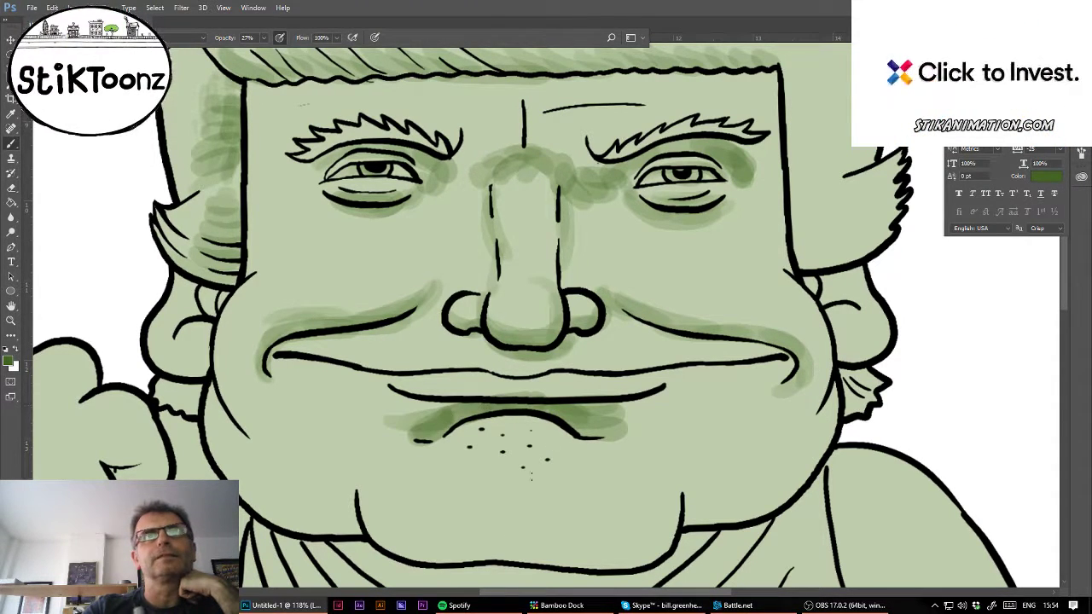
mouse_move(369, 493)
left_mouse_down()
mouse_move(452, 554)
mouse_move(638, 559)
left_mouse_up()
left_click(516, 461)
left_click(527, 488)
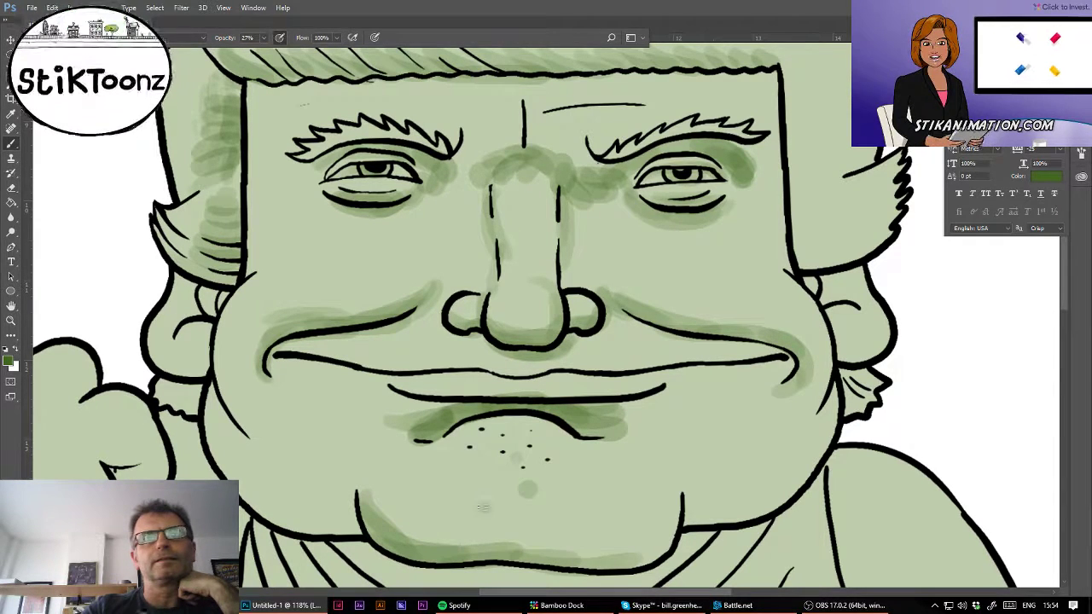
left_click(552, 472)
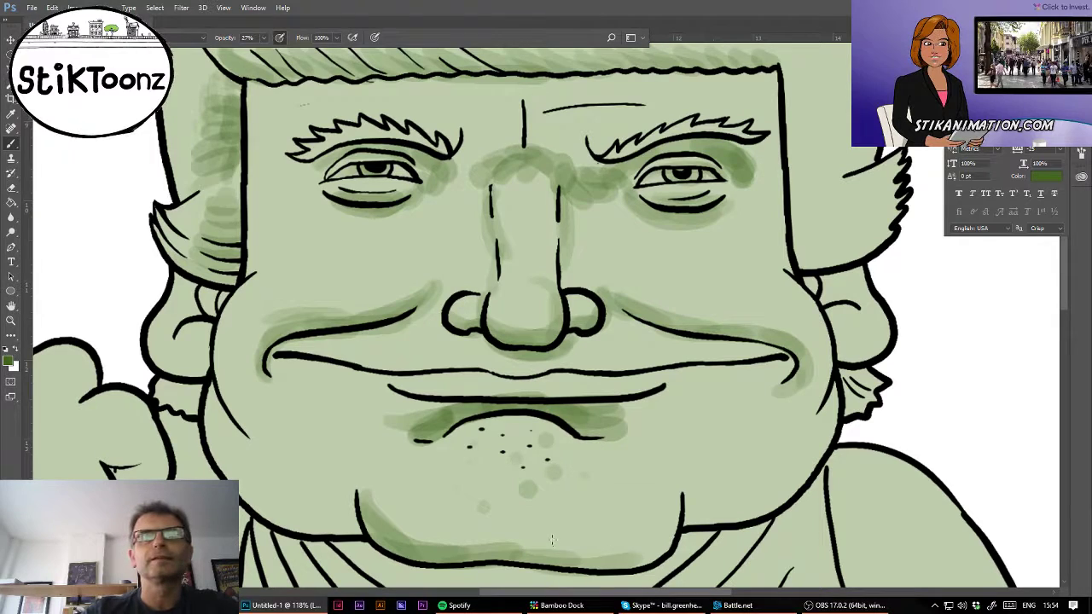
mouse_move(551, 538)
left_mouse_down()
mouse_move(658, 542)
mouse_move(675, 494)
mouse_move(669, 533)
mouse_move(499, 554)
left_mouse_up()
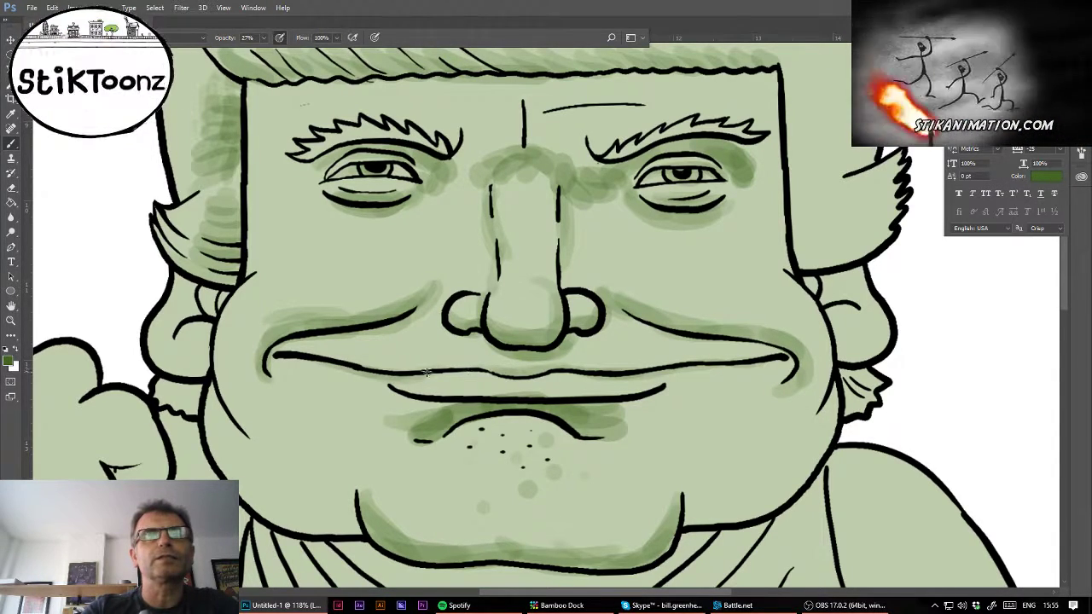
left_click_drag(442, 408, 466, 408)
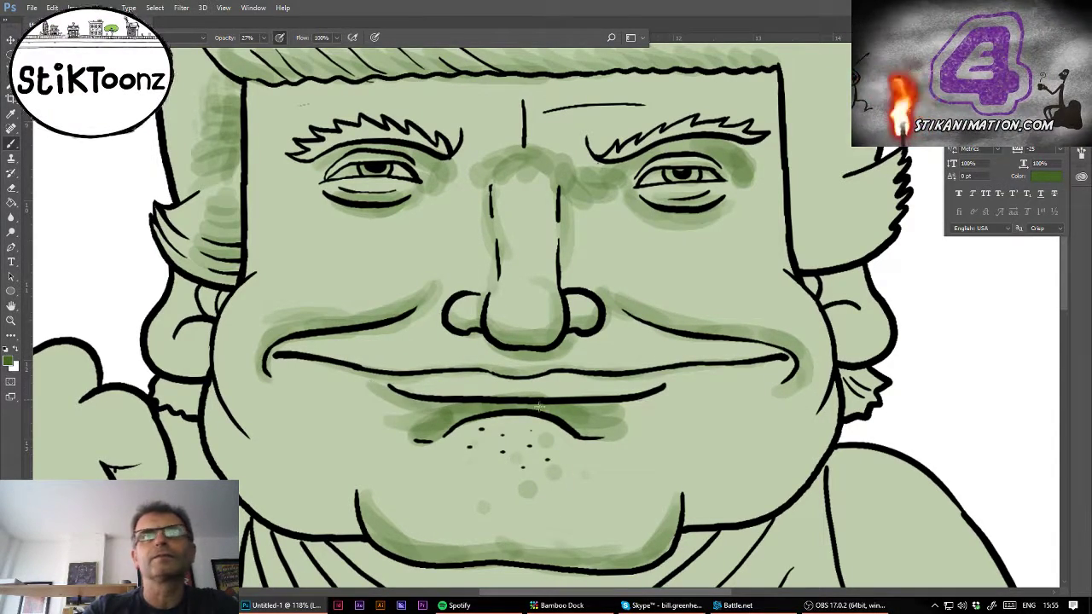
left_click_drag(539, 407, 661, 389)
- Shade the right-hand ear and the side hair above it with curved dark green strokes
mouse_move(821, 284)
left_mouse_down()
mouse_move(828, 316)
mouse_move(865, 328)
mouse_move(833, 347)
mouse_move(849, 350)
mouse_move(888, 317)
left_mouse_up()
left_click_drag(863, 268, 871, 324)
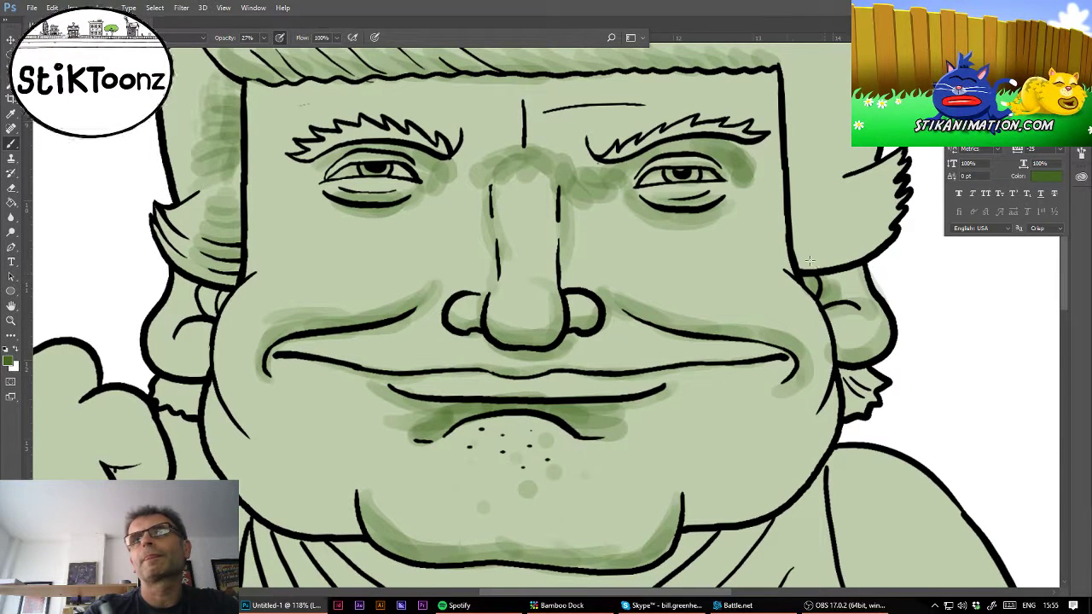
mouse_move(789, 262)
left_mouse_down()
mouse_move(814, 242)
mouse_move(856, 251)
left_mouse_up()
left_click_drag(791, 220, 858, 223)
mouse_move(781, 203)
left_mouse_down()
mouse_move(846, 204)
mouse_move(819, 178)
mouse_move(761, 295)
mouse_move(795, 314)
left_mouse_up()
scroll(871, 162, "up", 3)
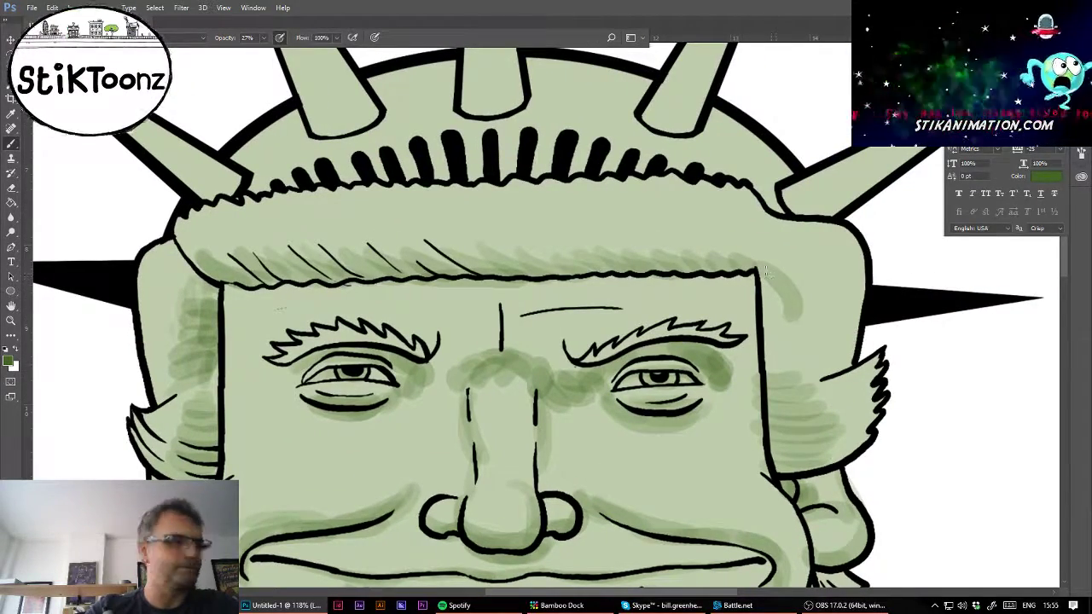
mouse_move(806, 359)
left_mouse_down()
mouse_move(836, 370)
mouse_move(821, 343)
mouse_move(847, 274)
left_mouse_up()
mouse_move(815, 336)
left_mouse_down()
mouse_move(785, 329)
mouse_move(776, 312)
left_mouse_up()
mouse_move(836, 294)
left_mouse_down()
mouse_move(798, 309)
mouse_move(790, 300)
left_mouse_up()
left_click_drag(844, 272, 803, 278)
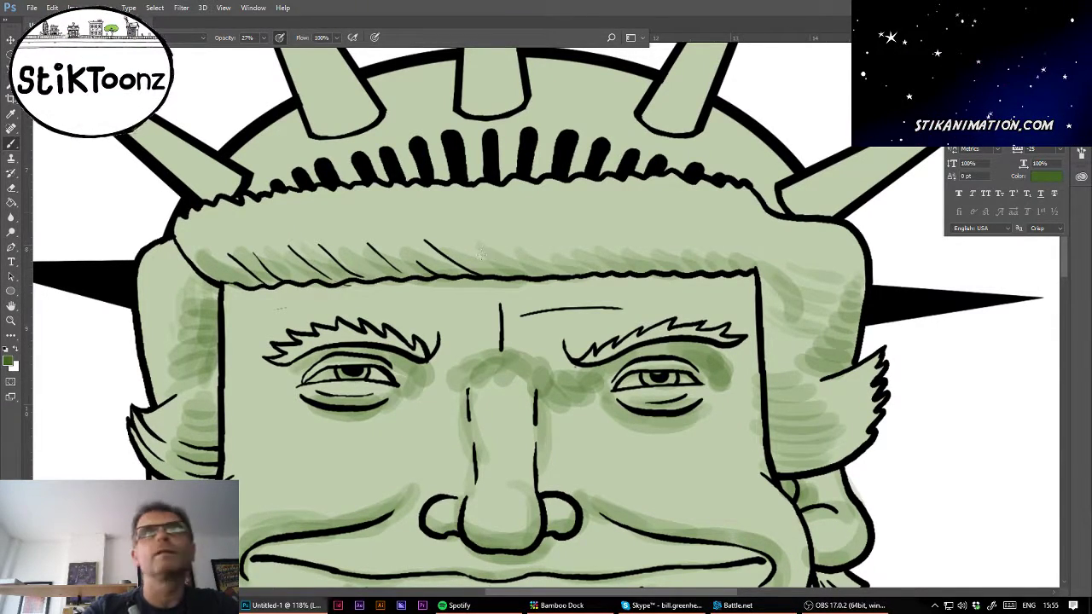
- Paint diagonal translucent green hair strands across the upper part of the fringe
left_click_drag(471, 216, 537, 265)
left_click_drag(512, 222, 588, 268)
left_click_drag(546, 219, 647, 259)
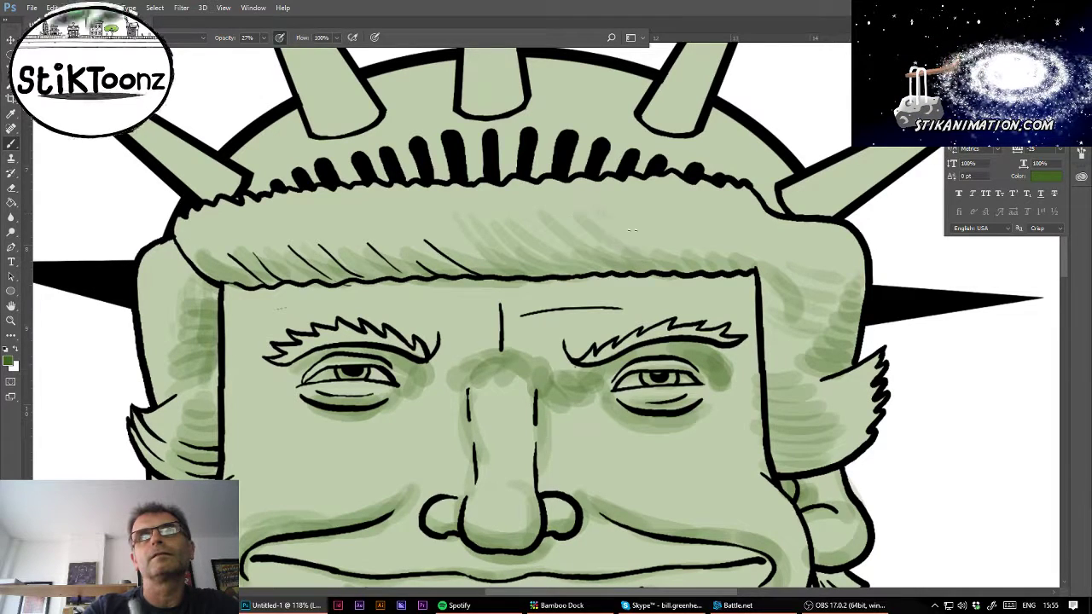
left_click_drag(606, 219, 727, 265)
left_click_drag(712, 228, 735, 254)
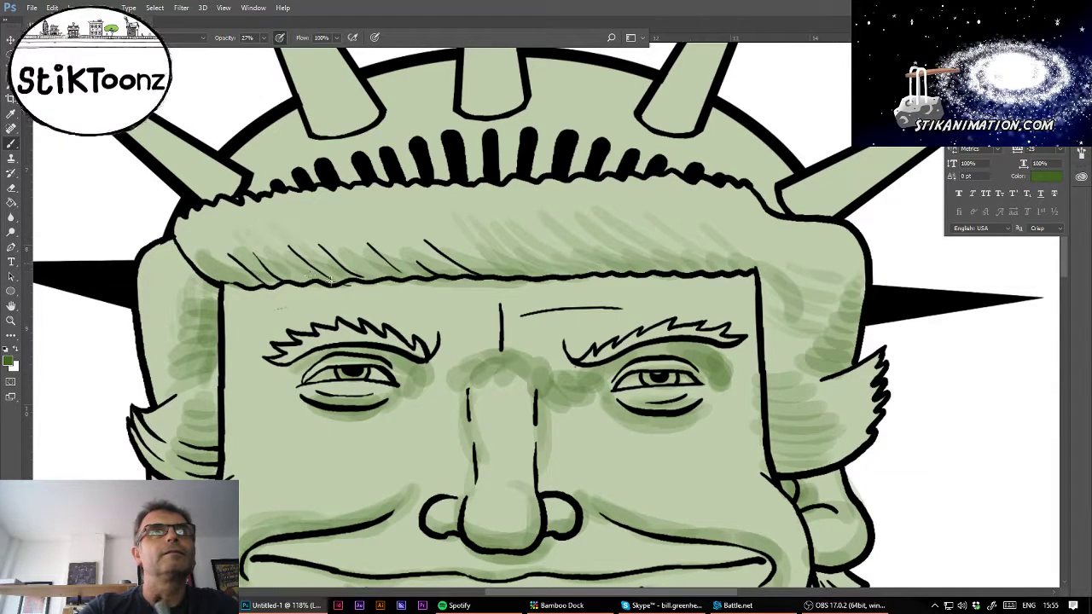
mouse_move(276, 227)
left_mouse_down()
mouse_move(299, 246)
mouse_move(381, 268)
mouse_move(401, 258)
left_mouse_up()
left_click_drag(397, 228, 419, 247)
- Shade the curved band of the crown around the row of black slots
mouse_move(333, 174)
left_mouse_down()
mouse_move(404, 170)
mouse_move(438, 152)
mouse_move(322, 173)
left_mouse_up()
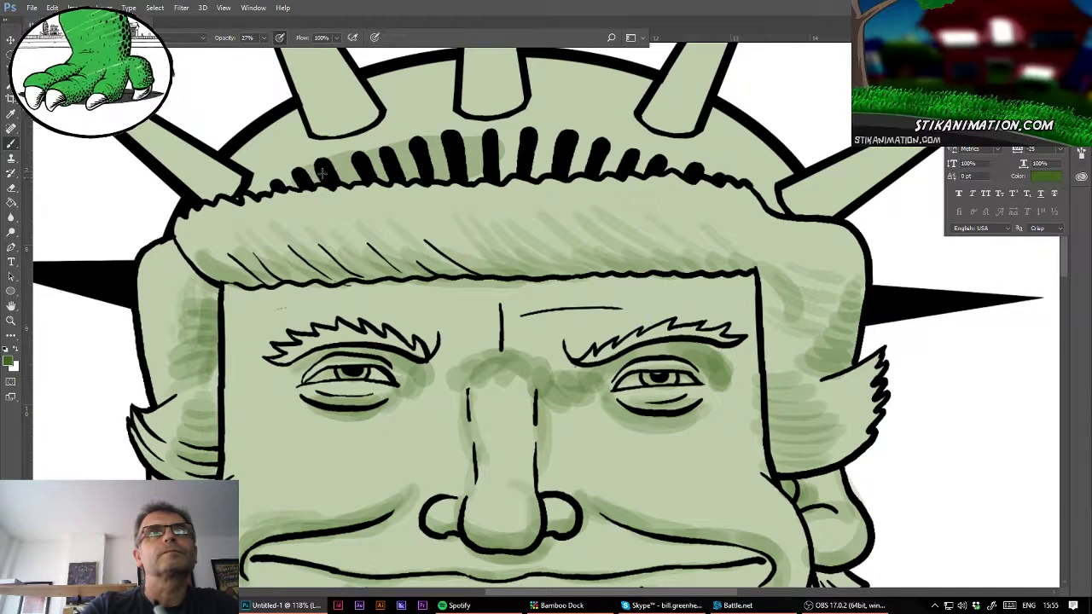
mouse_move(469, 134)
left_mouse_down()
mouse_move(520, 152)
mouse_move(467, 167)
mouse_move(624, 157)
mouse_move(562, 147)
mouse_move(599, 142)
mouse_move(666, 168)
left_mouse_up()
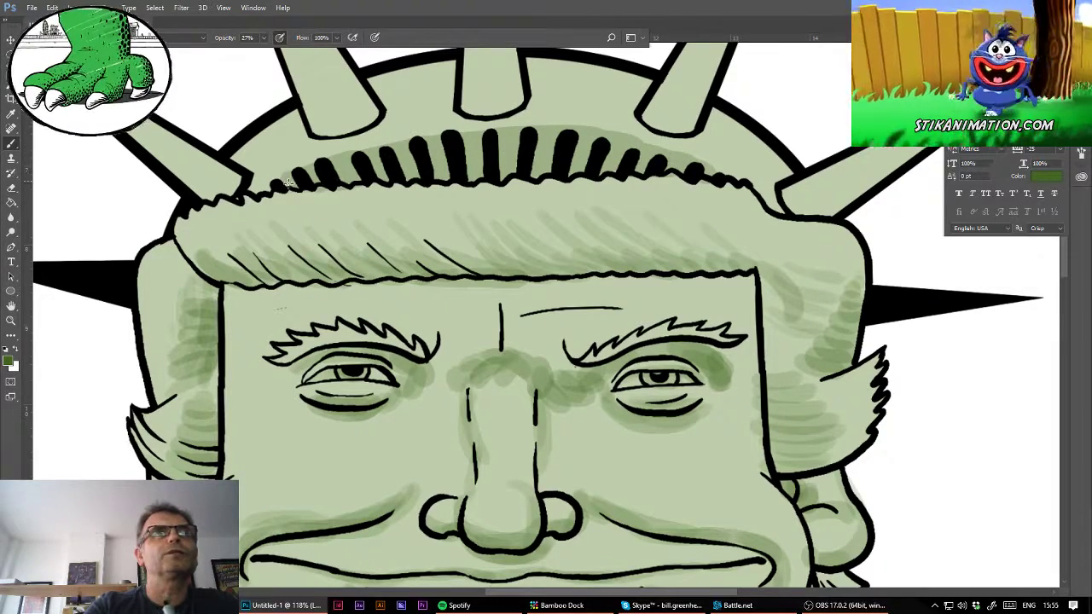
mouse_move(414, 134)
left_mouse_down()
mouse_move(639, 138)
mouse_move(719, 175)
mouse_move(533, 141)
mouse_move(400, 133)
mouse_move(277, 186)
mouse_move(233, 352)
mouse_move(226, 456)
left_mouse_up()
- Shade the lower halves of the crown's three central spikes with short curved dark green strokes, fading toward the tips
mouse_move(597, 390)
left_mouse_down()
mouse_move(615, 388)
mouse_move(646, 326)
left_mouse_up()
mouse_move(595, 391)
left_mouse_down()
mouse_move(629, 394)
mouse_move(618, 359)
mouse_move(650, 324)
left_mouse_up()
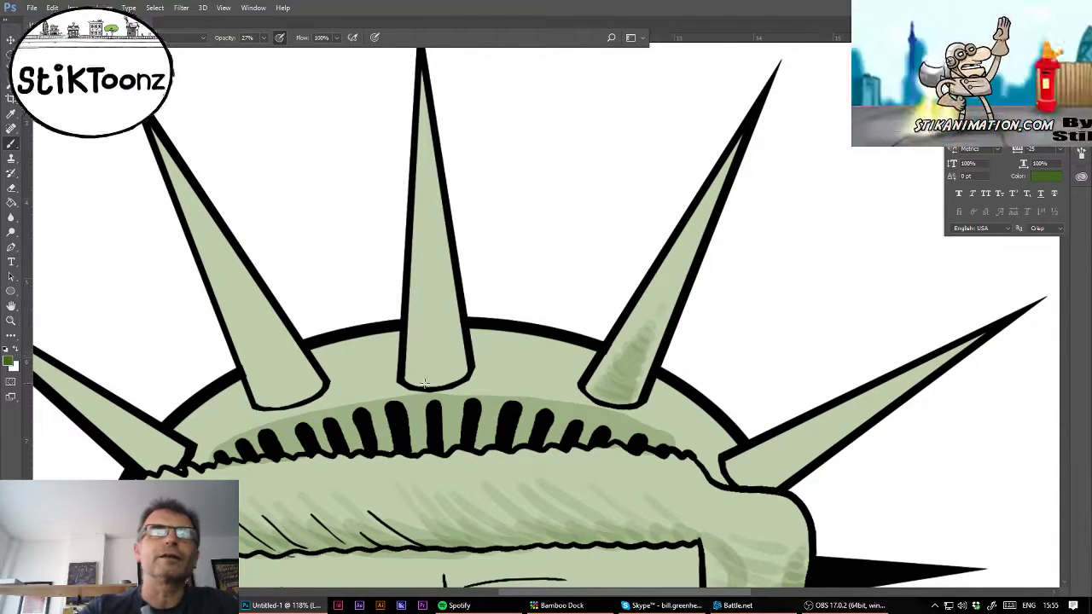
mouse_move(422, 383)
left_mouse_down()
mouse_move(420, 344)
mouse_move(446, 340)
mouse_move(425, 308)
mouse_move(434, 279)
mouse_move(426, 202)
left_mouse_up()
mouse_move(409, 367)
left_mouse_down()
mouse_move(432, 353)
mouse_move(447, 375)
left_mouse_up()
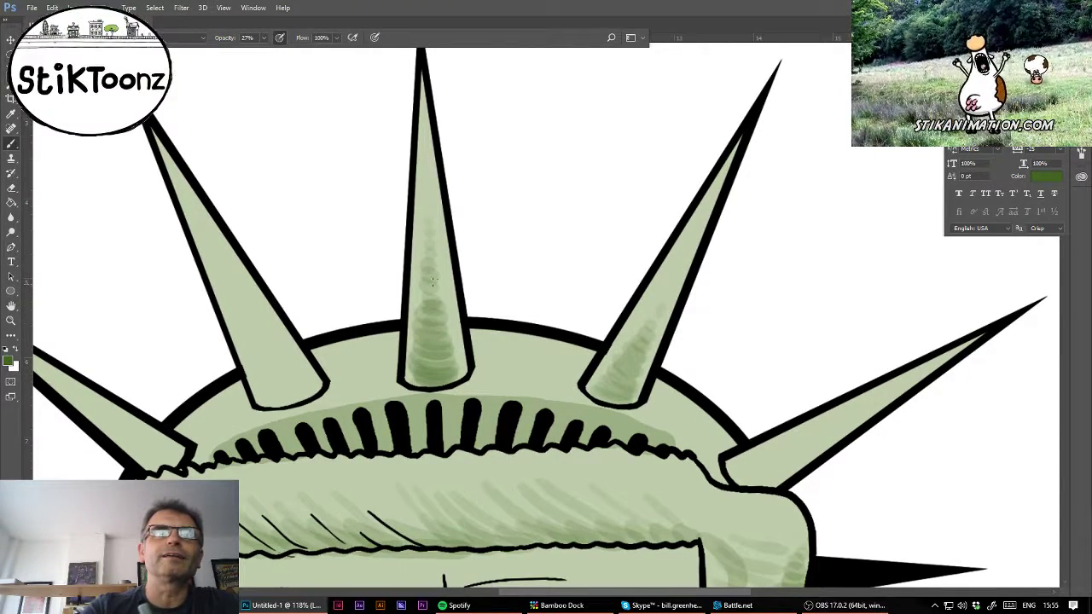
mouse_move(300, 397)
left_mouse_down()
mouse_move(249, 365)
mouse_move(219, 256)
left_mouse_up()
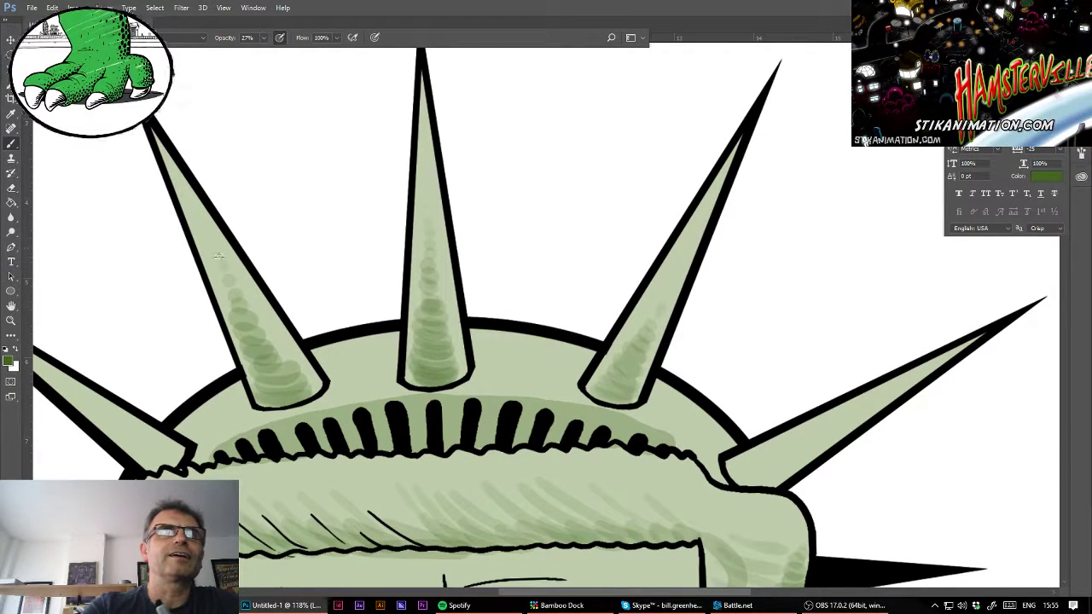
left_click_drag(253, 321, 278, 389)
- Shade the crown's two outermost spikes with short dark green strokes from the base outward
mouse_move(91, 398)
left_mouse_down()
mouse_move(118, 435)
mouse_move(174, 462)
left_mouse_up()
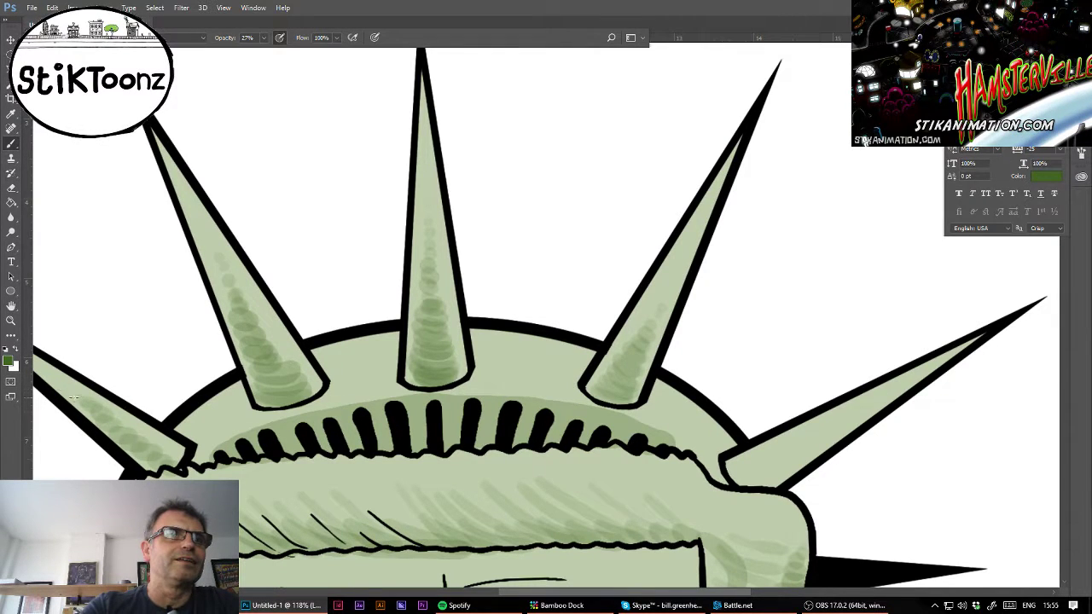
left_click_drag(73, 396, 128, 438)
mouse_move(735, 464)
left_mouse_down()
mouse_move(761, 465)
mouse_move(887, 396)
left_mouse_up()
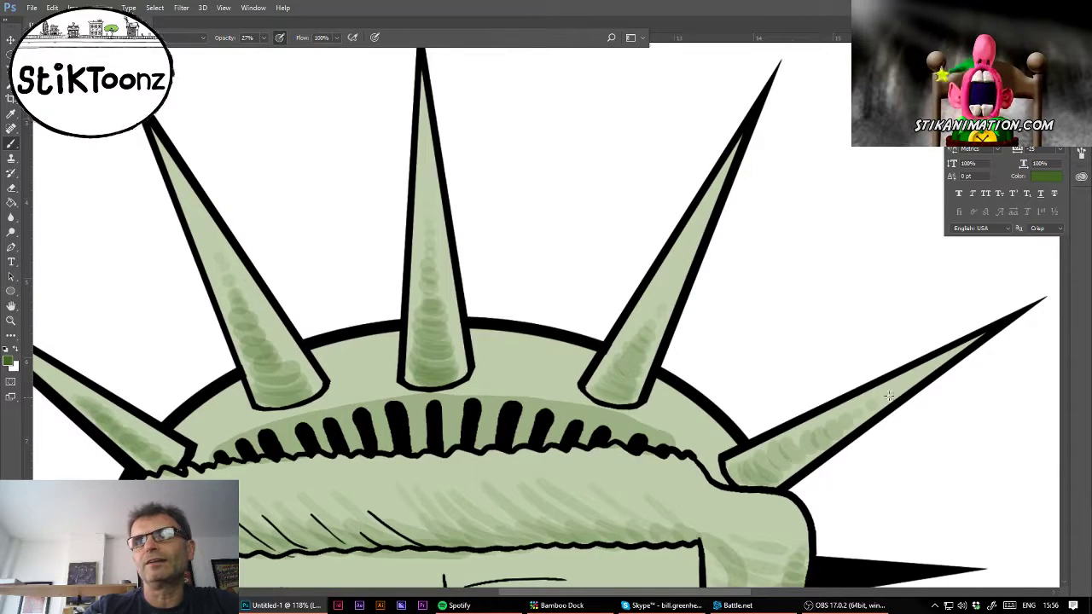
mouse_move(767, 467)
left_mouse_down()
mouse_move(859, 418)
mouse_move(743, 483)
mouse_move(895, 389)
left_mouse_up()
- Deepen the dark green shading across the nose bridge between the brows and at the outer corners of both eyes
key("ctrl+0")
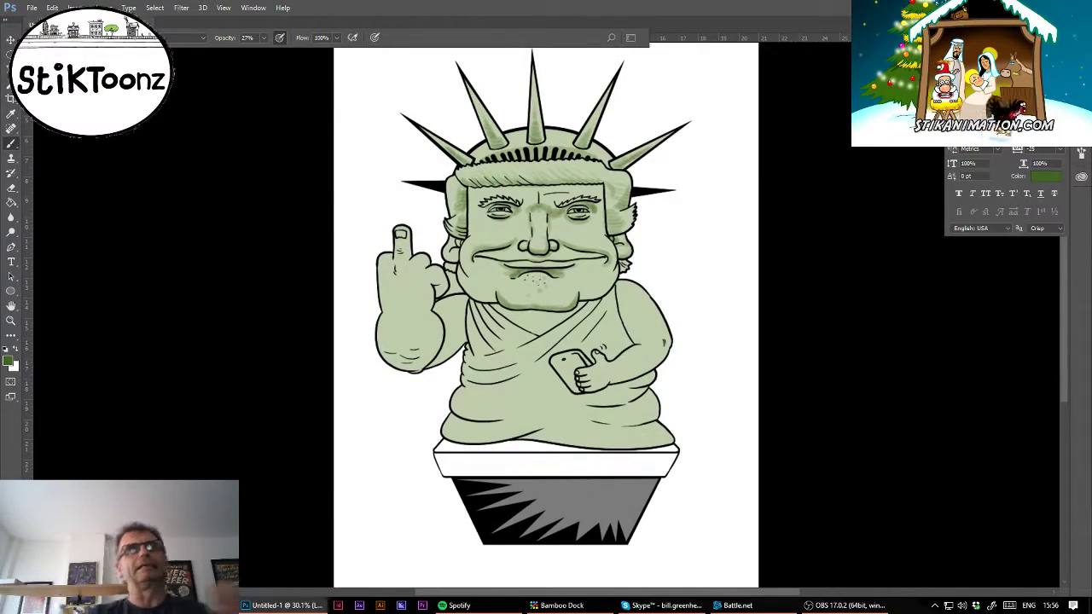
left_click(10, 321)
left_click_drag(572, 216, 640, 227)
left_click(12, 142)
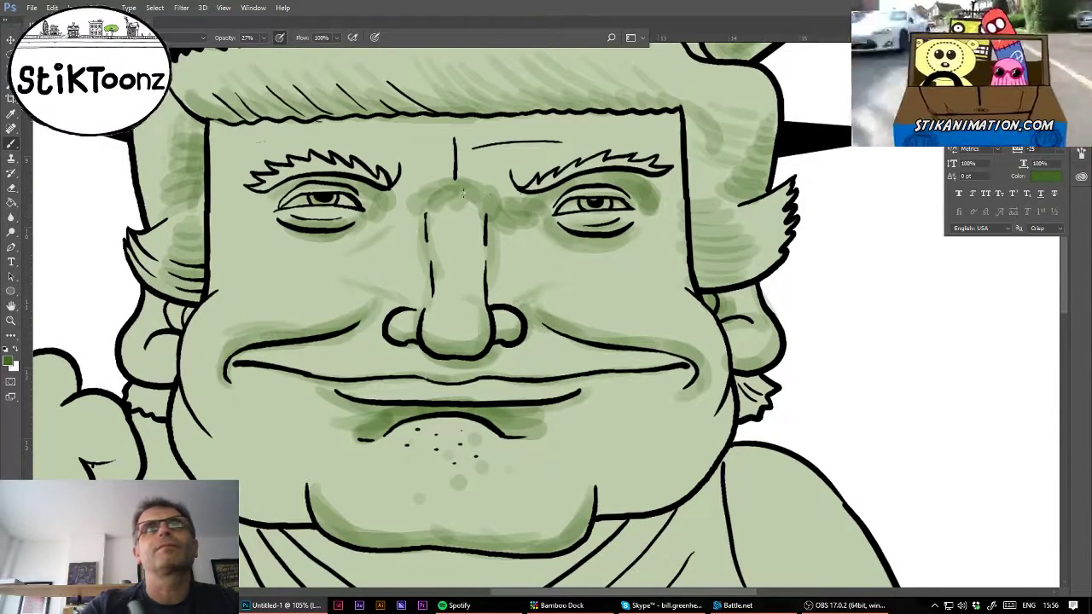
left_click_drag(404, 213, 351, 186)
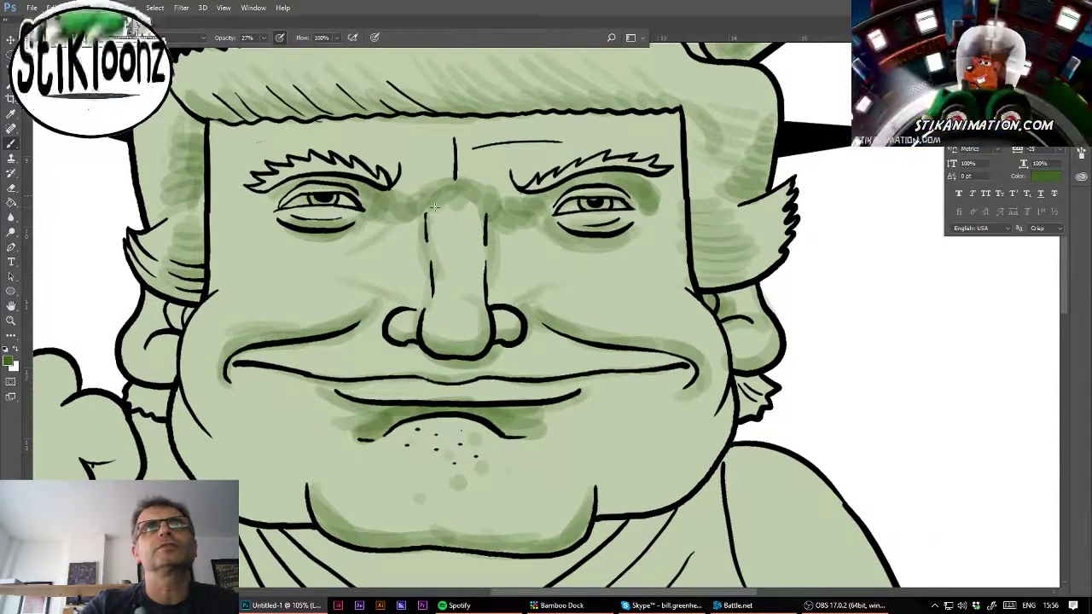
mouse_move(508, 195)
left_mouse_down()
mouse_move(468, 181)
mouse_move(458, 149)
mouse_move(456, 174)
mouse_move(410, 193)
left_mouse_up()
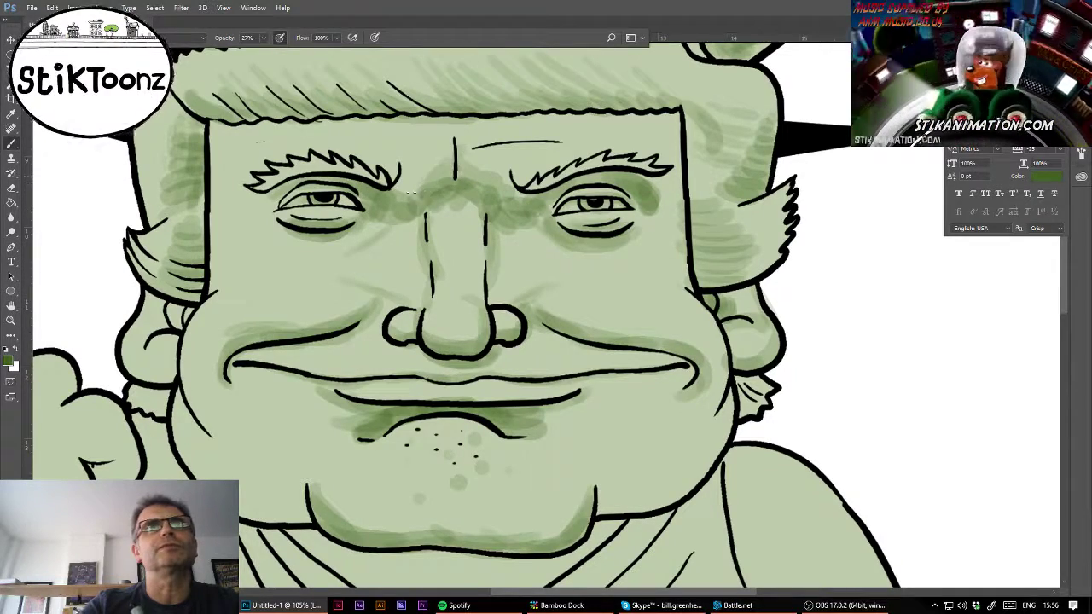
left_click_drag(271, 203, 232, 206)
mouse_move(658, 215)
left_mouse_down()
mouse_move(652, 208)
mouse_move(667, 198)
mouse_move(626, 205)
left_mouse_up()
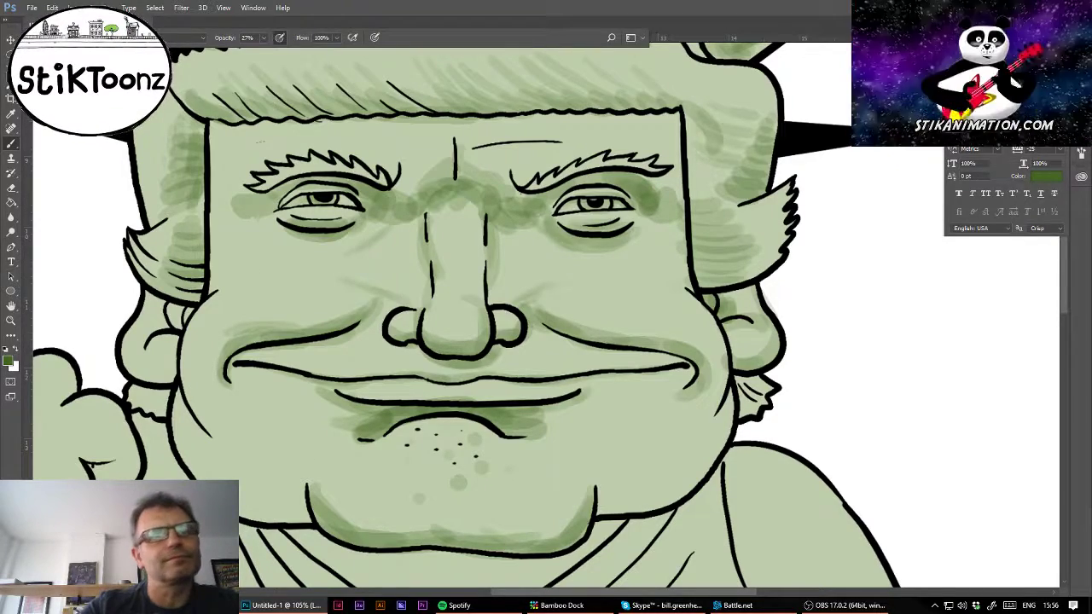
- Shade the lower edges of both jowls and the areas beneath the ends of the lower lip in dark green
mouse_move(247, 510)
left_mouse_down()
mouse_move(304, 516)
mouse_move(249, 506)
left_mouse_up()
mouse_move(600, 512)
left_mouse_down()
mouse_move(677, 489)
mouse_move(630, 507)
mouse_move(710, 439)
mouse_move(694, 479)
mouse_move(725, 408)
left_mouse_up()
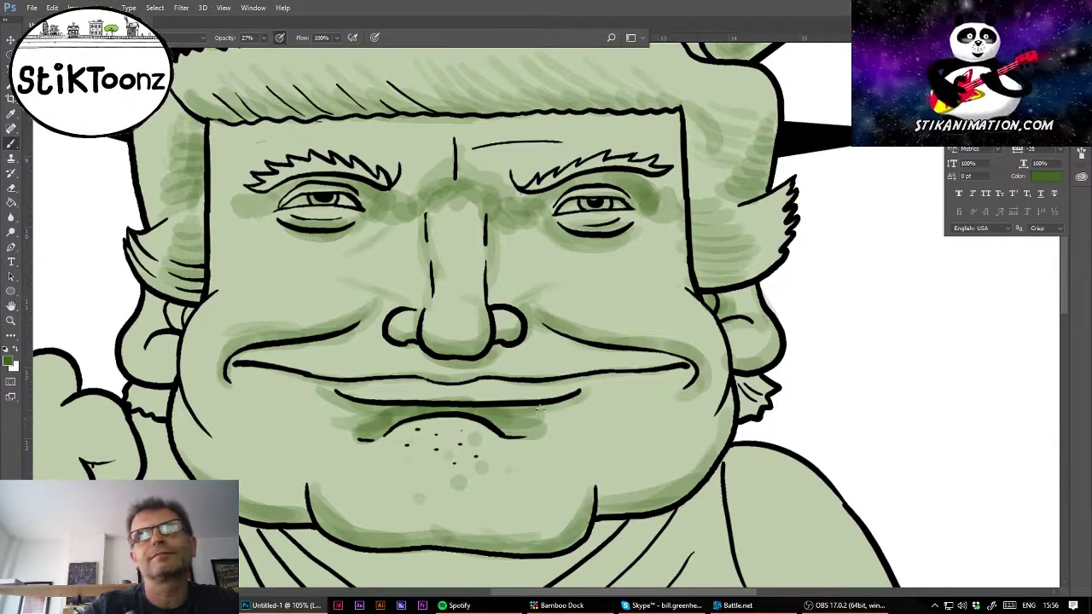
left_click_drag(522, 413, 568, 403)
left_click_drag(316, 389, 382, 408)
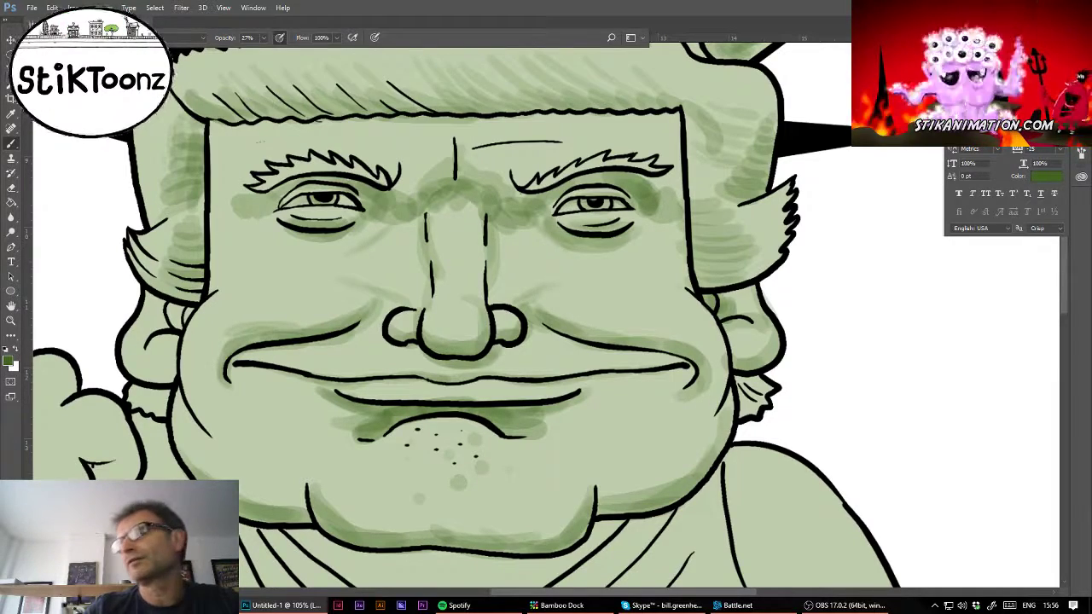
- Paint translucent white highlights on the lower lip and the tip of the nose
left_click_drag(341, 389, 573, 390)
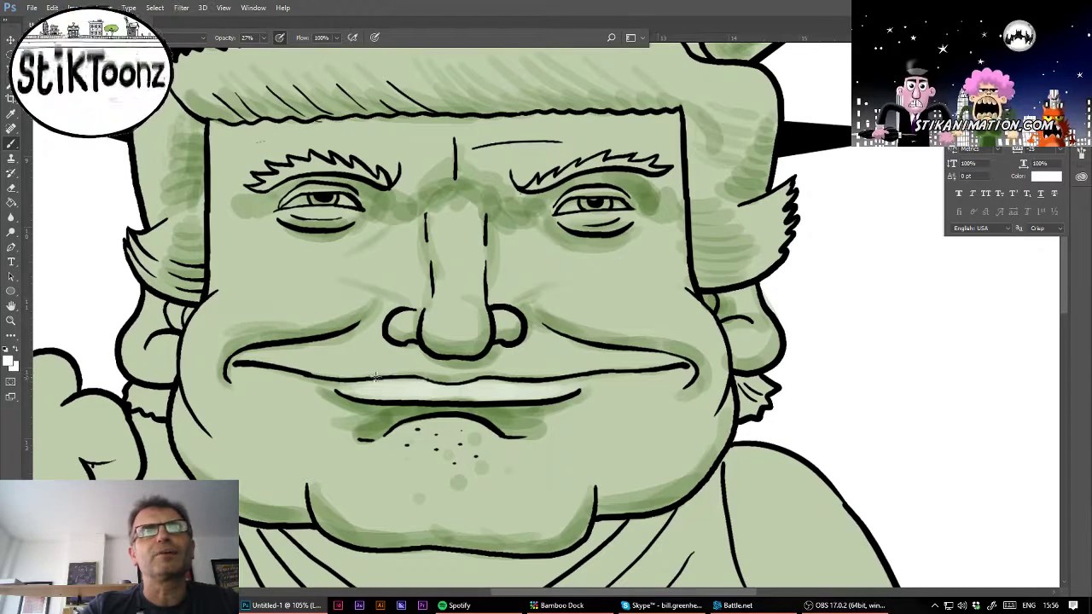
left_click_drag(376, 377, 565, 390)
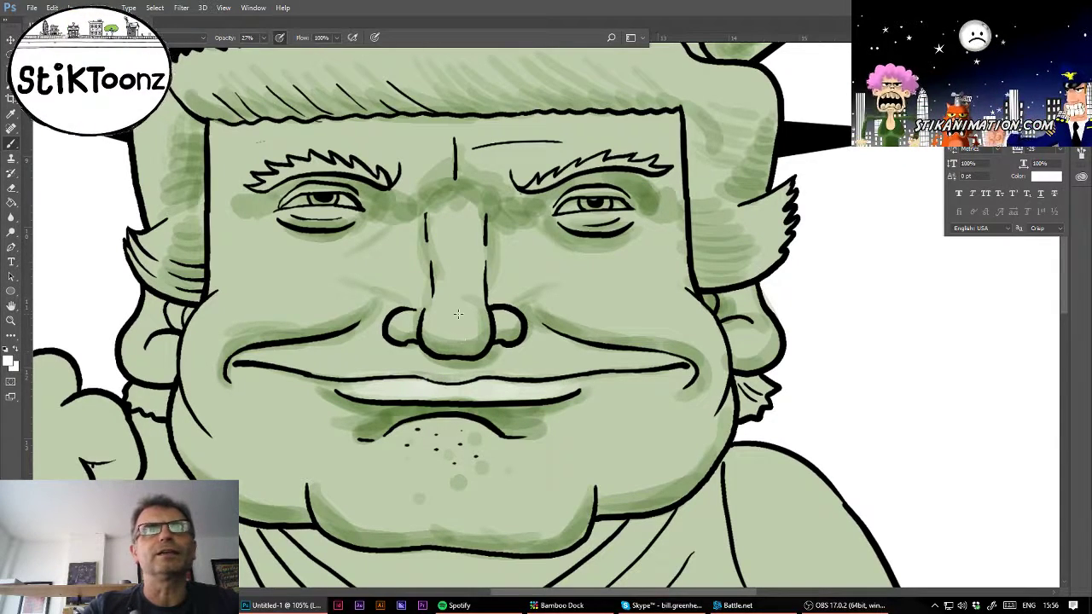
left_click_drag(457, 314, 463, 317)
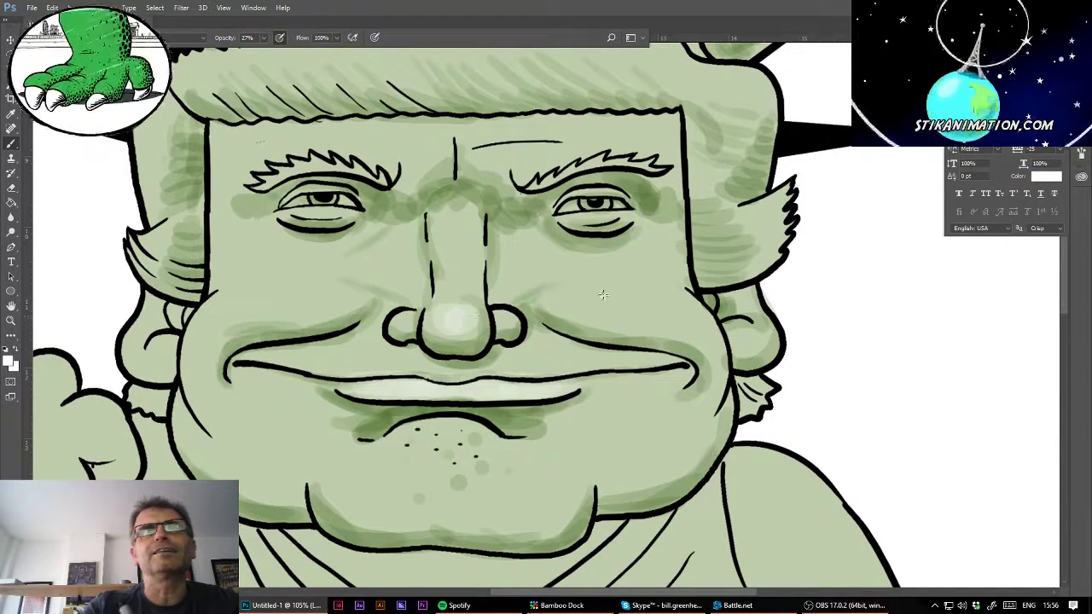
- Paint soft white highlight patches on both cheeks and on either side of the nose beneath the eyes
mouse_move(603, 296)
left_mouse_down()
mouse_move(589, 297)
mouse_move(644, 296)
mouse_move(586, 295)
left_mouse_up()
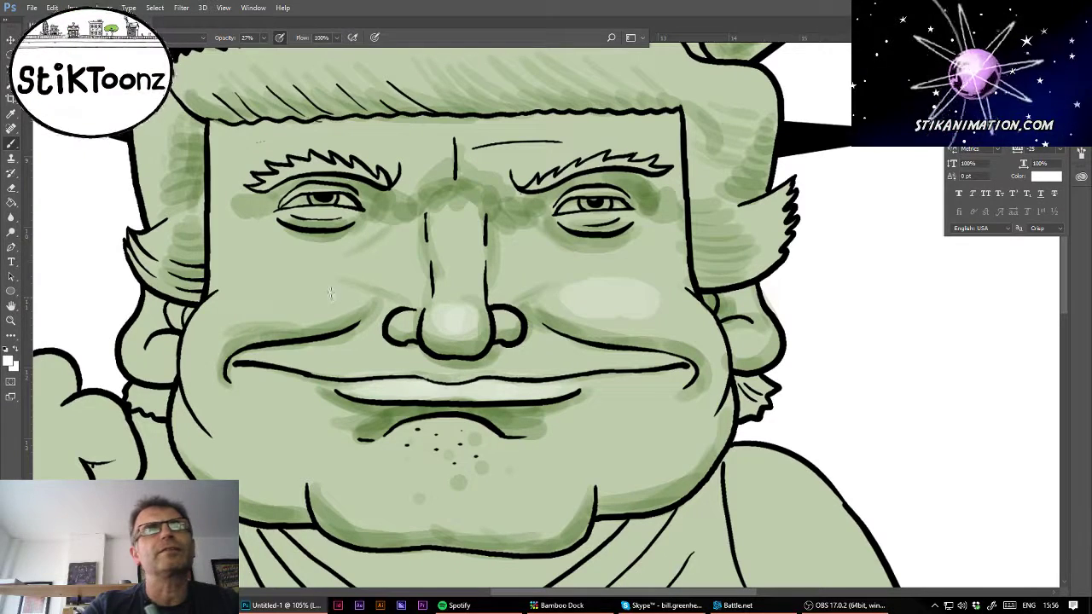
mouse_move(332, 293)
left_mouse_down()
mouse_move(253, 297)
mouse_move(315, 291)
left_mouse_up()
left_click_drag(598, 294, 639, 294)
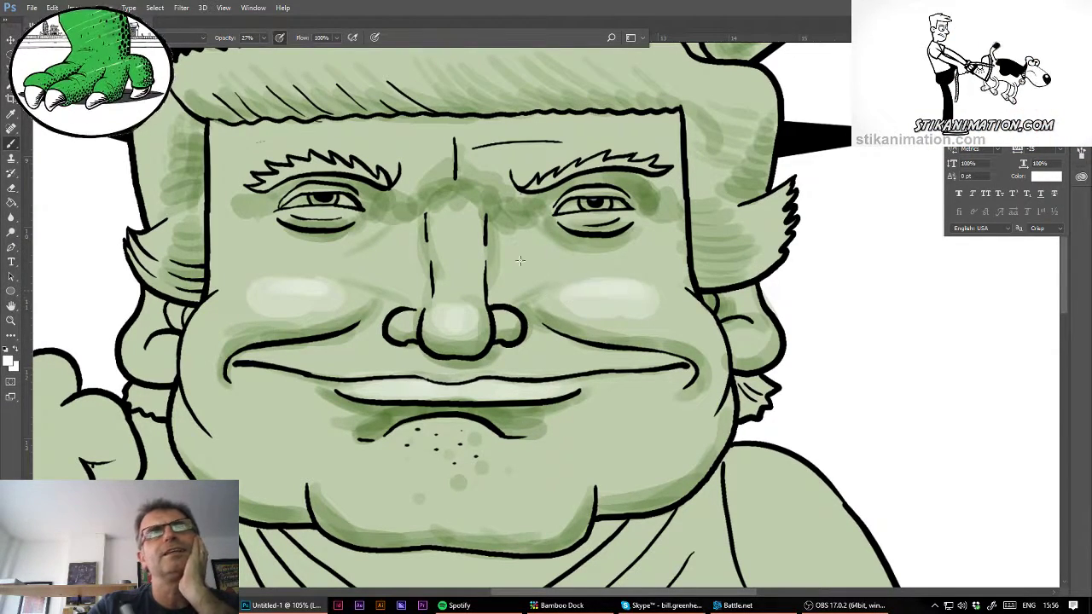
mouse_move(520, 242)
left_mouse_down()
mouse_move(505, 272)
mouse_move(546, 248)
left_mouse_up()
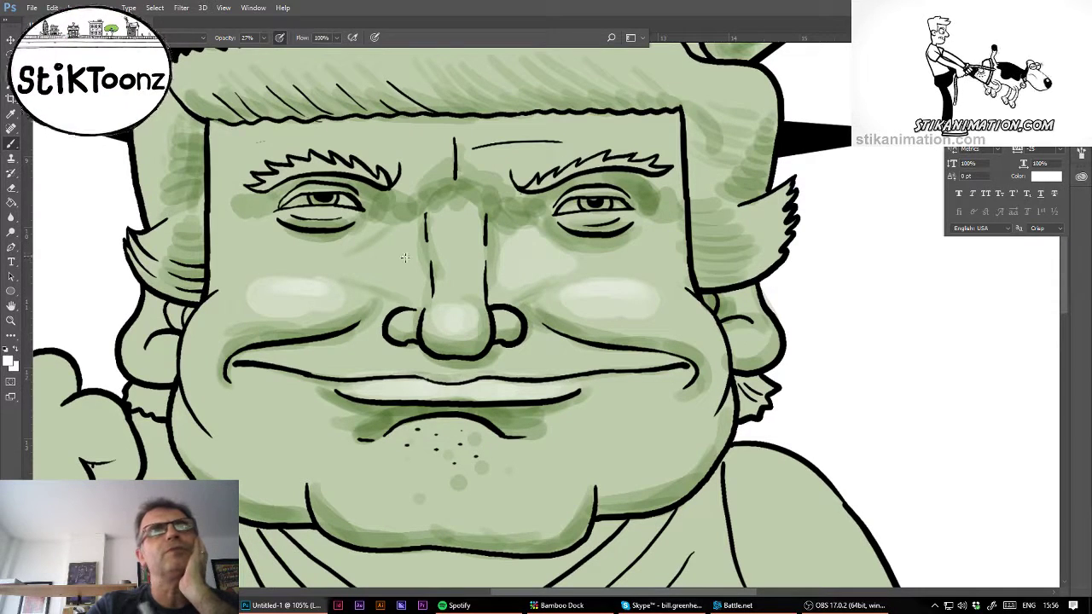
mouse_move(405, 257)
left_mouse_down()
mouse_move(373, 265)
mouse_move(402, 269)
left_mouse_up()
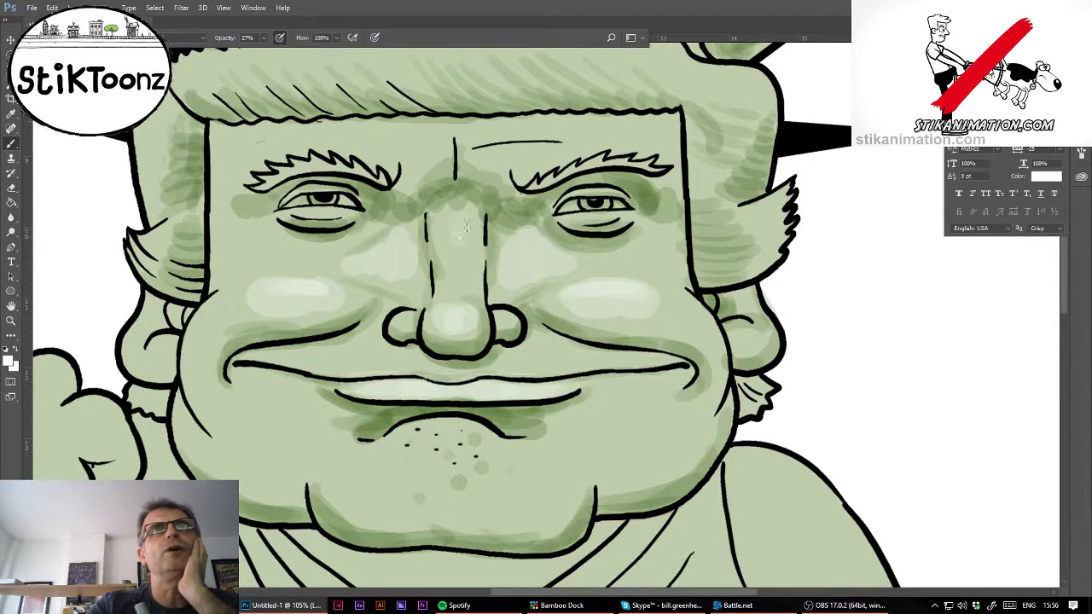
- Add translucent white highlights down the nose bridge and across the forehead, and dab small light spots on the chin
left_click_drag(465, 224, 457, 271)
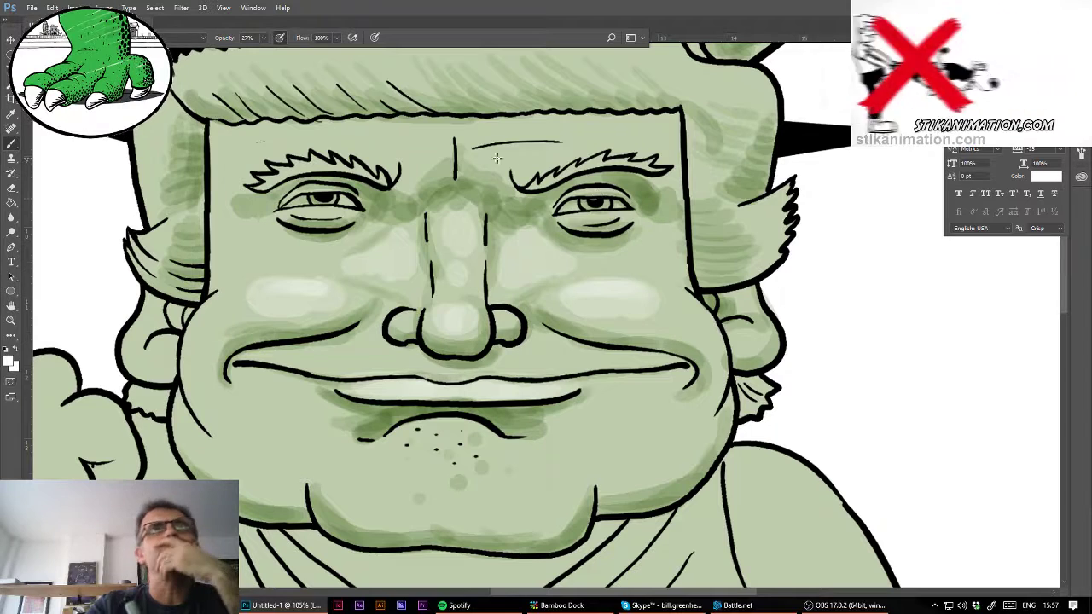
mouse_move(285, 142)
left_mouse_down()
mouse_move(415, 151)
mouse_move(433, 171)
mouse_move(525, 159)
left_mouse_up()
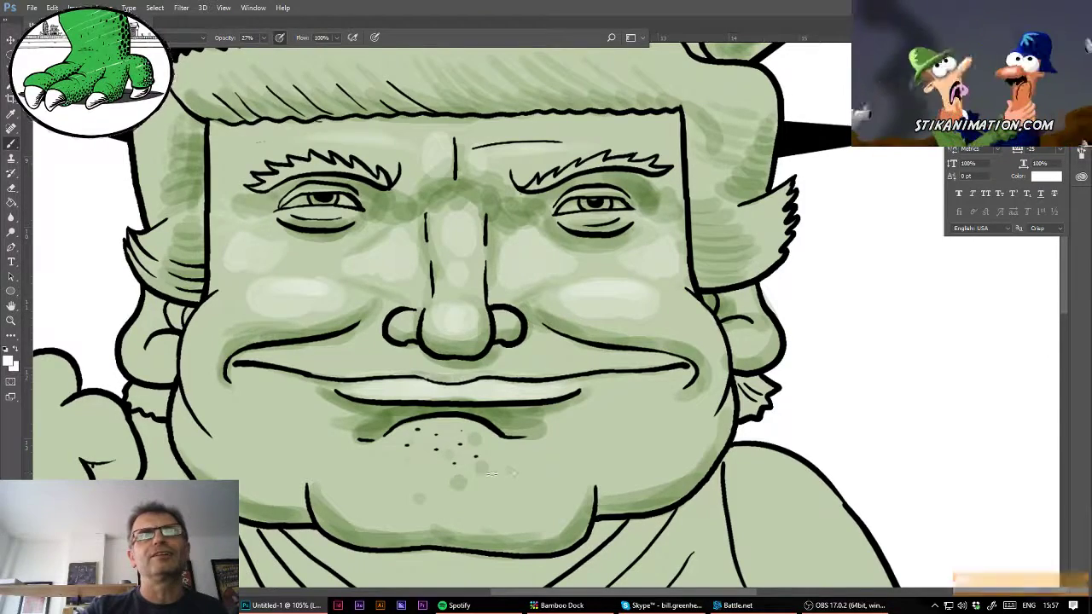
left_click(396, 474)
left_click(467, 496)
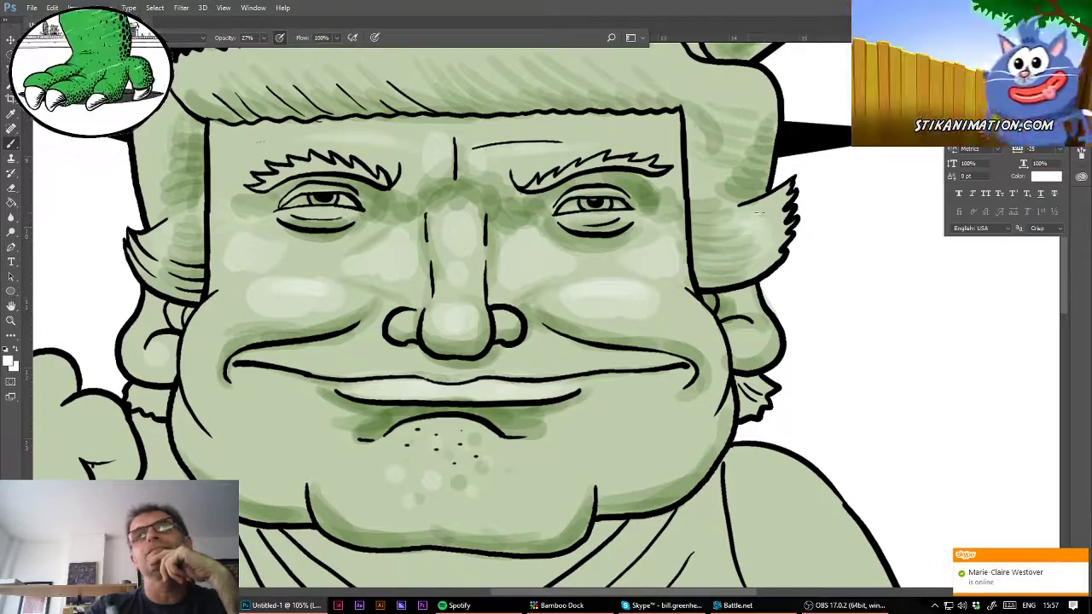
- Brush translucent white highlight strands diagonally along the upper part of the fringe
left_click_drag(546, 316, 606, 515)
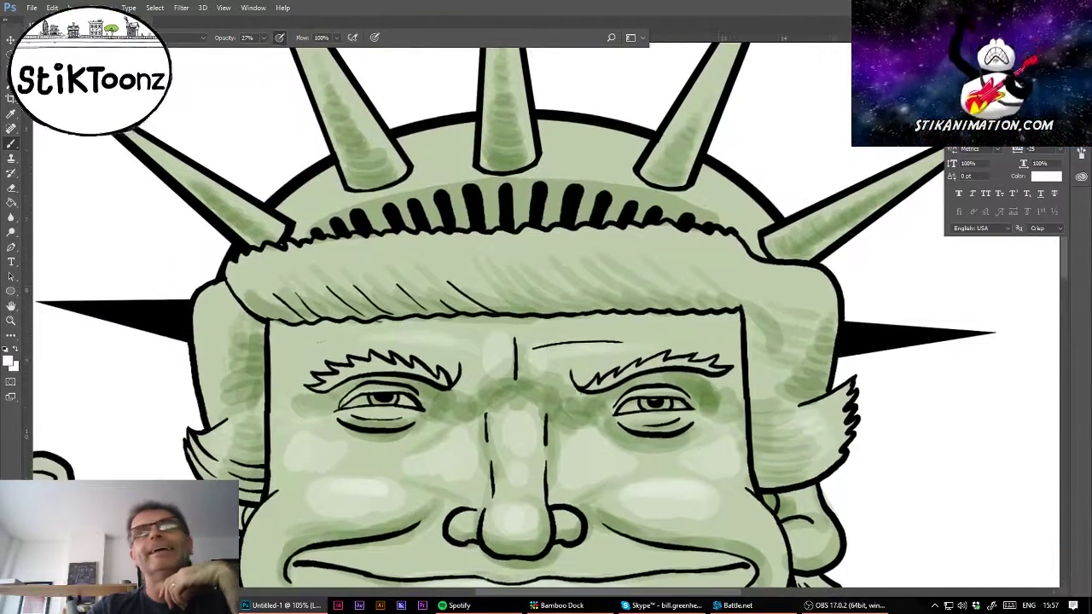
mouse_move(376, 256)
left_mouse_down()
mouse_move(639, 254)
mouse_move(637, 264)
left_mouse_up()
left_click_drag(362, 279, 317, 269)
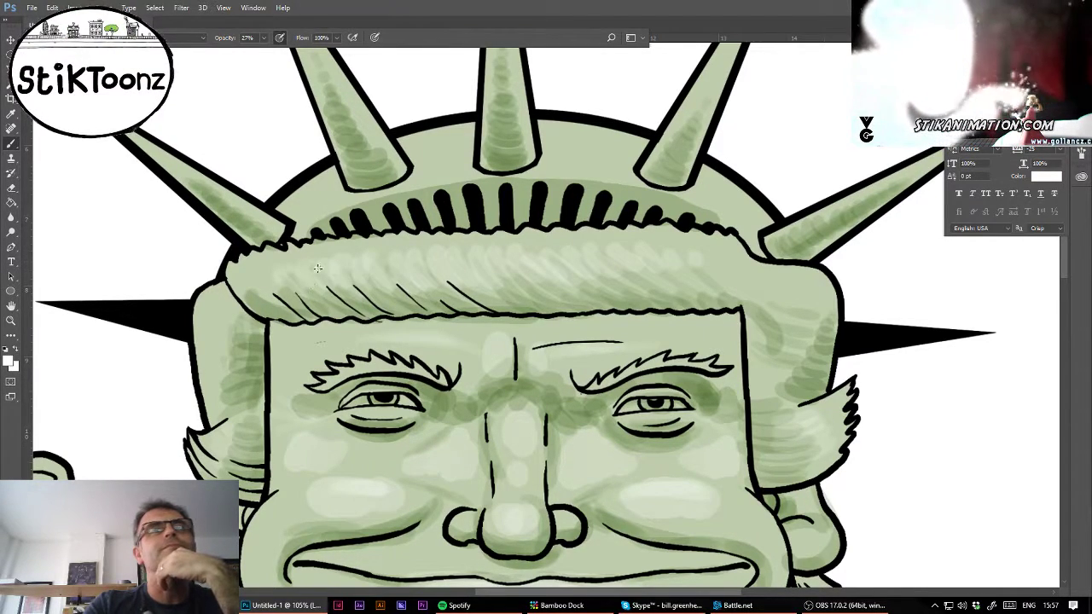
- Paint soft white highlight patches on the crown's dome between the spikes
left_click_drag(439, 146, 463, 140)
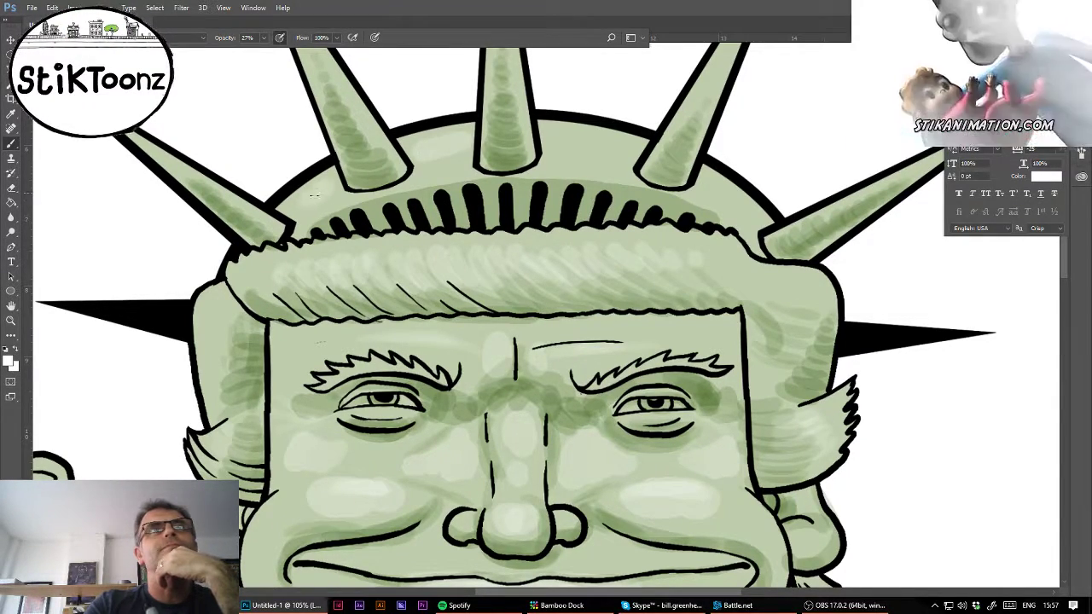
left_click_drag(572, 151, 588, 145)
left_click_drag(732, 206, 745, 216)
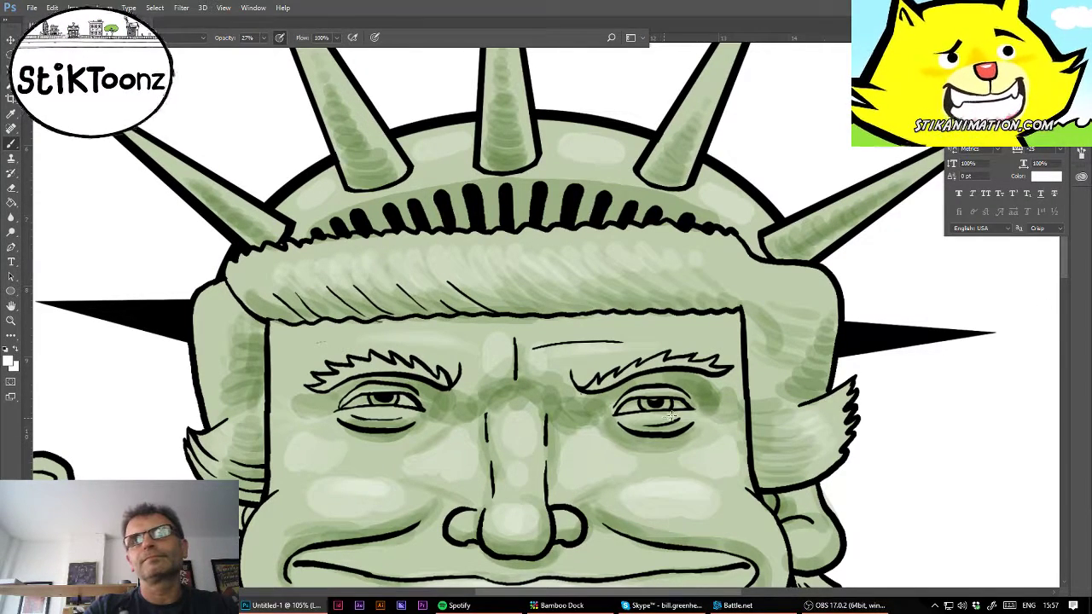
- Lighten the eye bags and the skin around both eyes with translucent white strokes
mouse_move(672, 415)
left_mouse_down()
mouse_move(643, 424)
mouse_move(675, 427)
left_mouse_up()
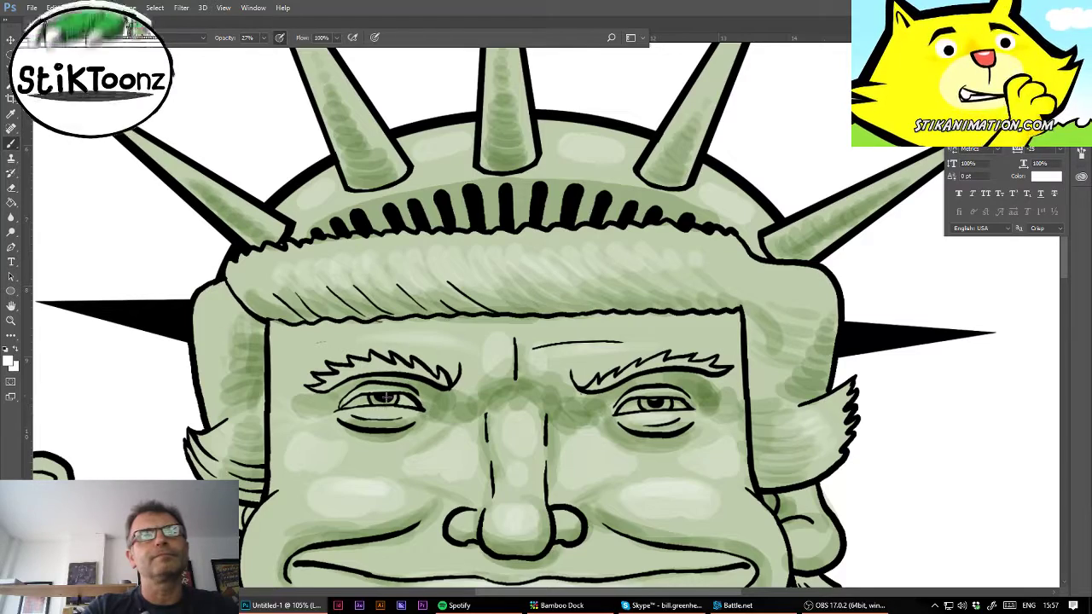
mouse_move(385, 397)
left_mouse_down()
mouse_move(341, 411)
mouse_move(430, 422)
mouse_move(320, 401)
mouse_move(439, 417)
left_mouse_up()
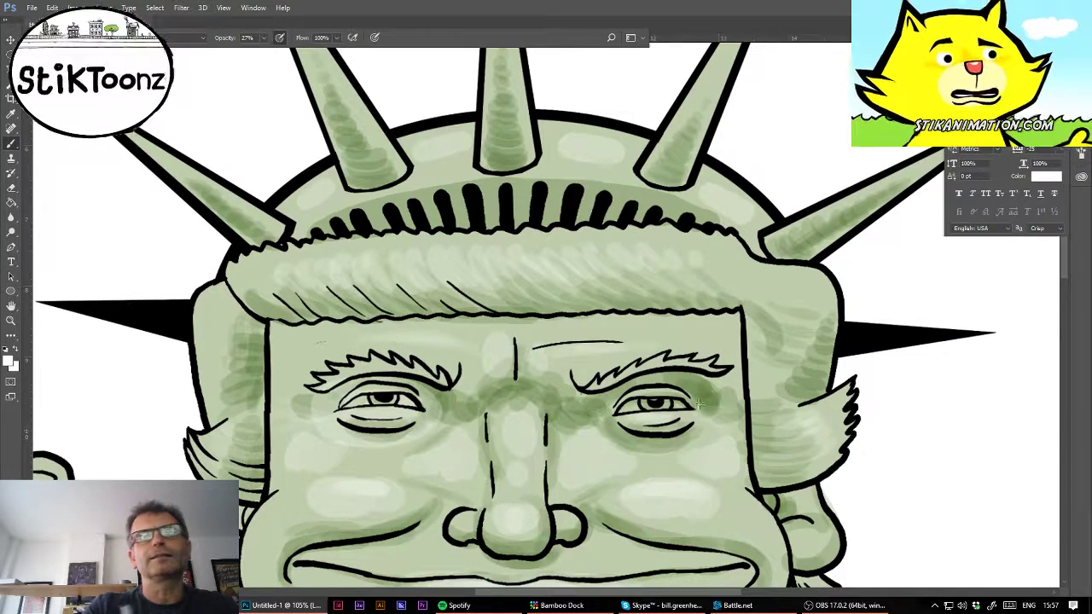
mouse_move(699, 404)
left_mouse_down()
mouse_move(590, 408)
mouse_move(638, 438)
left_mouse_up()
left_click_drag(707, 413, 688, 396)
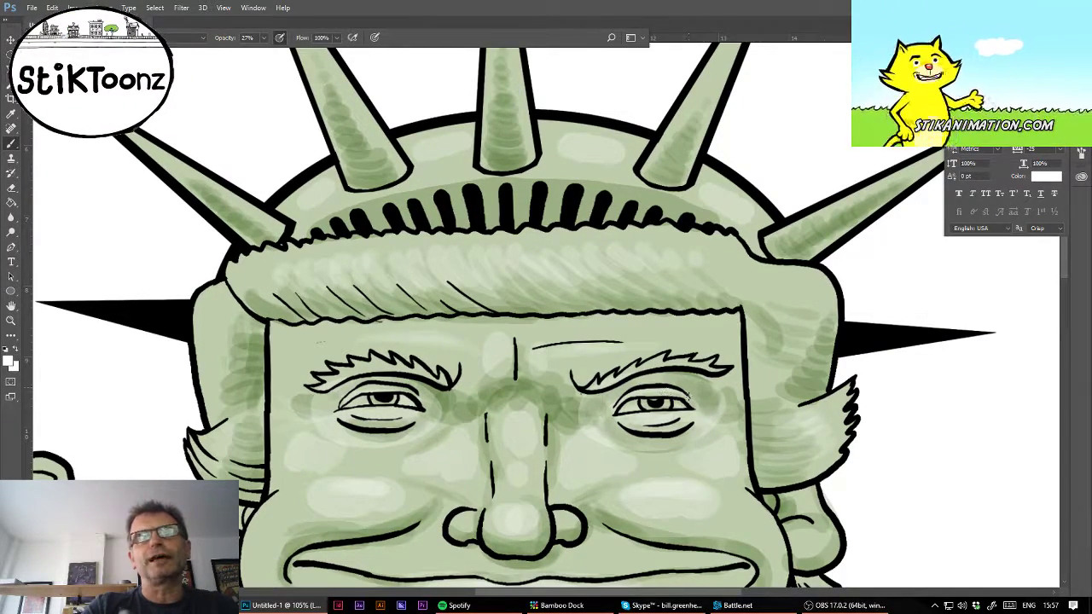
- Brush translucent white highlights above the upper lip and over the dotted centre of the chin
mouse_move(321, 342)
left_mouse_down()
mouse_move(419, 62)
mouse_move(419, 21)
left_mouse_up()
mouse_move(435, 338)
left_mouse_down()
mouse_move(412, 348)
mouse_move(402, 315)
left_mouse_up()
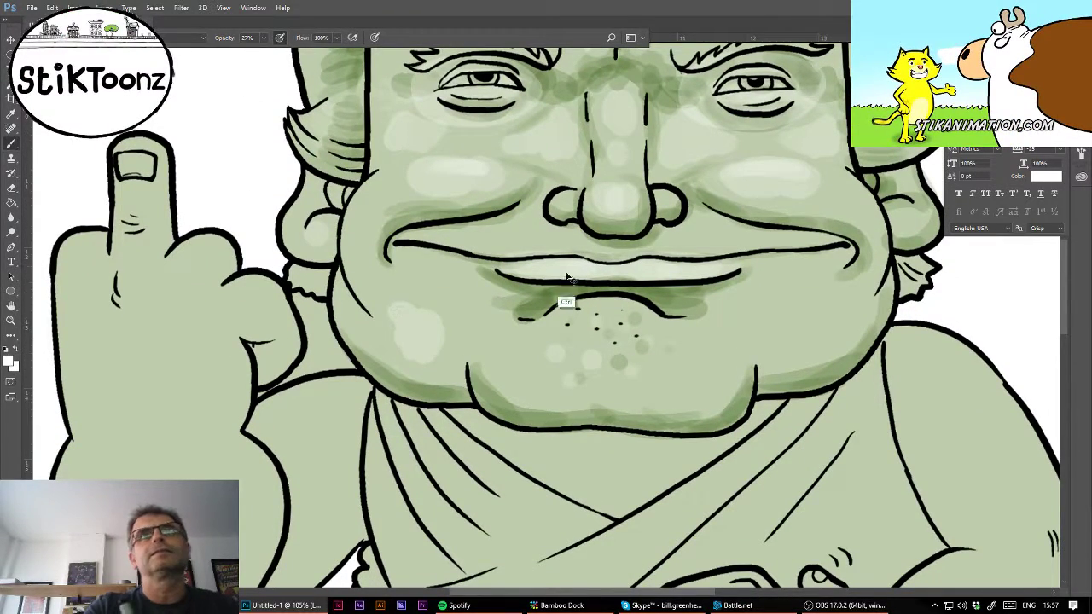
key("ctrl+z")
left_click_drag(475, 237, 512, 234)
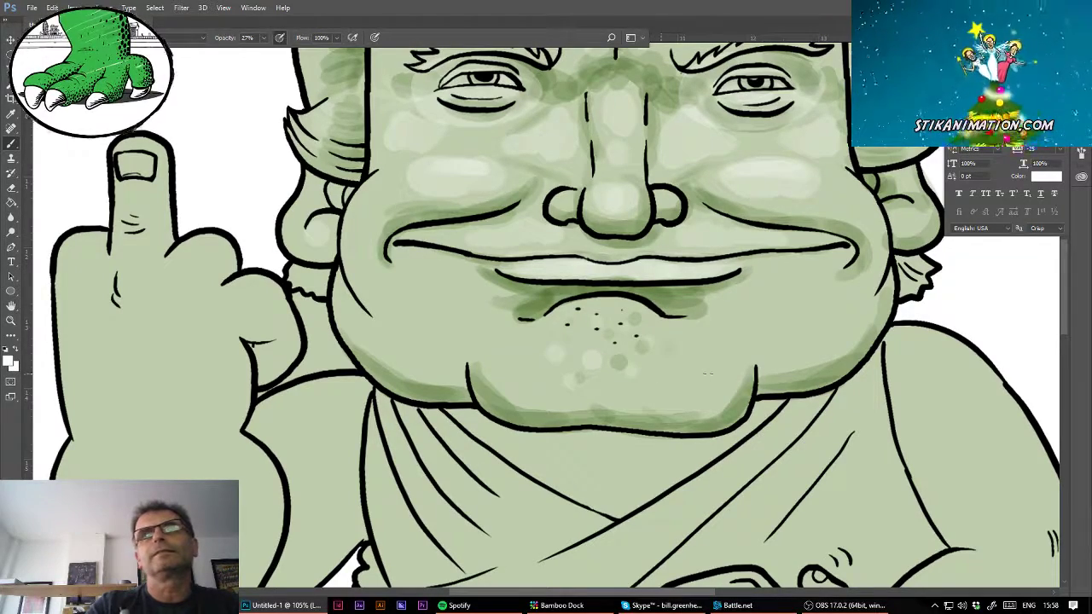
mouse_move(707, 372)
left_mouse_down()
mouse_move(580, 375)
mouse_move(533, 341)
mouse_move(648, 328)
mouse_move(548, 374)
left_mouse_up()
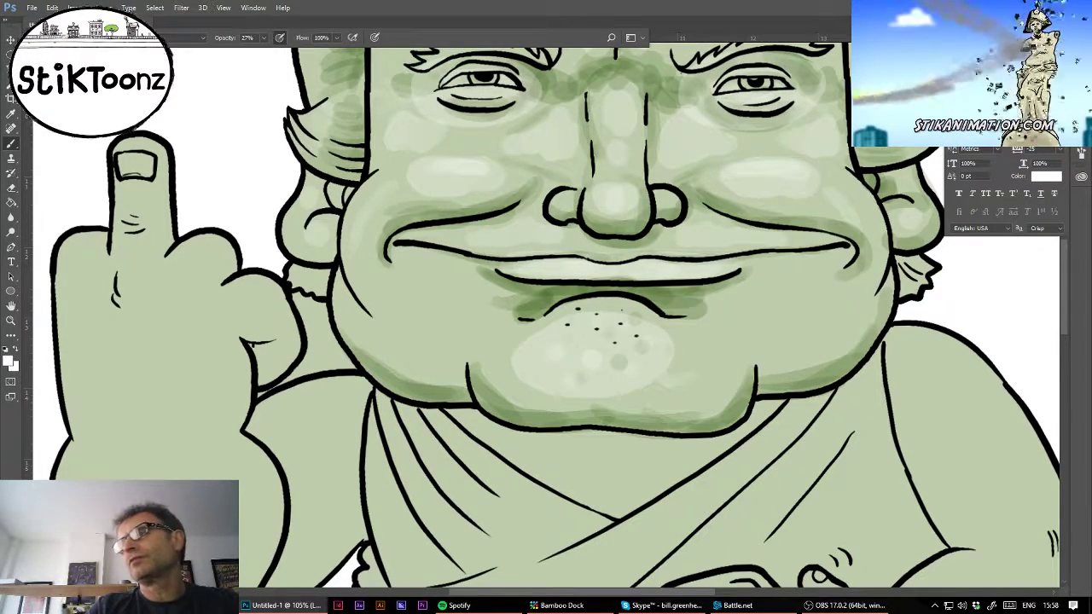
- Shade the left-hand ear's lobe and inner fold in a cooler dark green, and return the brush colour to olive green
left_click_drag(283, 242, 336, 255)
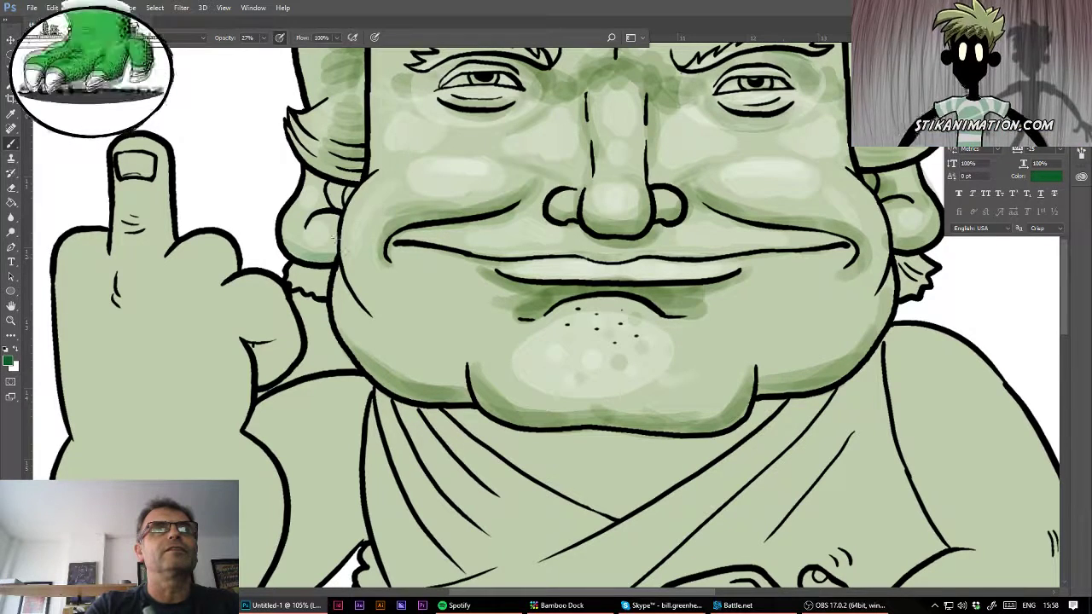
left_click_drag(335, 185, 347, 206)
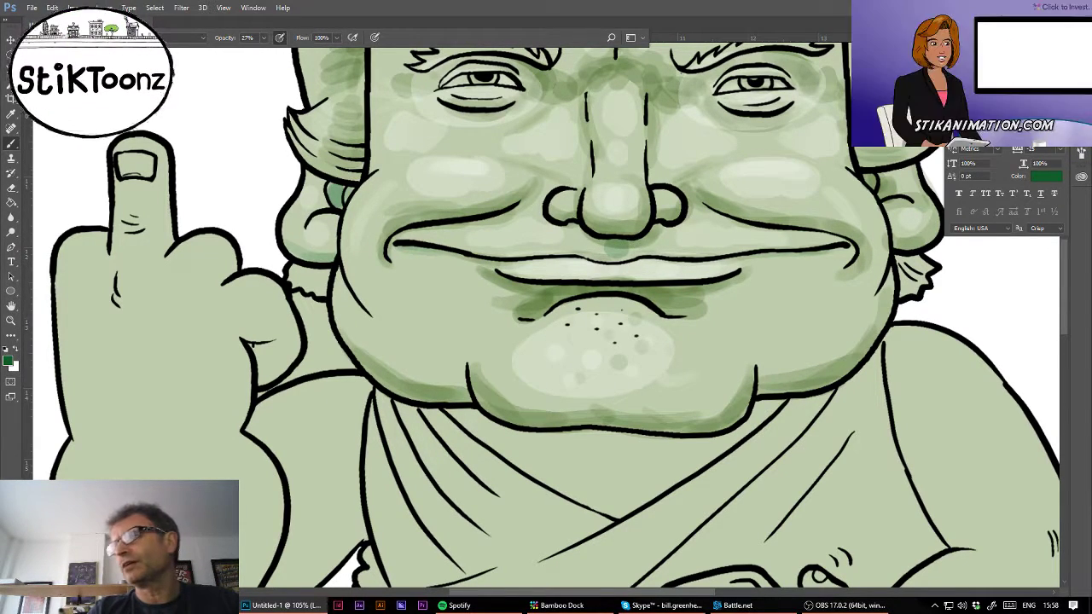
left_click(476, 461, "alt")
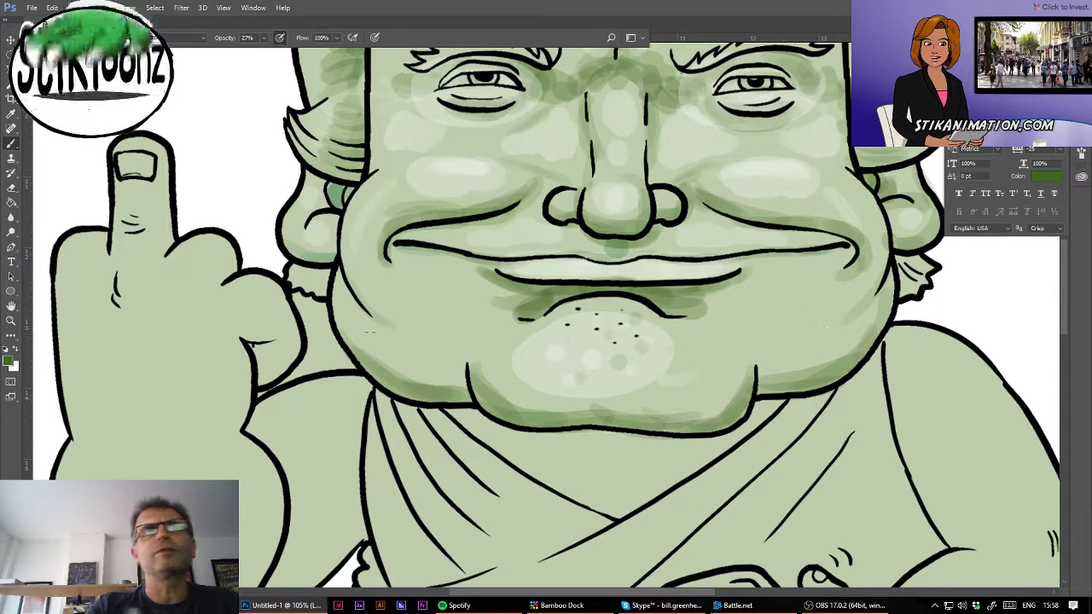
- Shade the raised arm's elbow in translucent dark green, and clear the green fill from the gap between the fist and the jaw
mouse_move(359, 284)
left_mouse_down()
mouse_move(390, 324)
mouse_move(303, 269)
left_mouse_up()
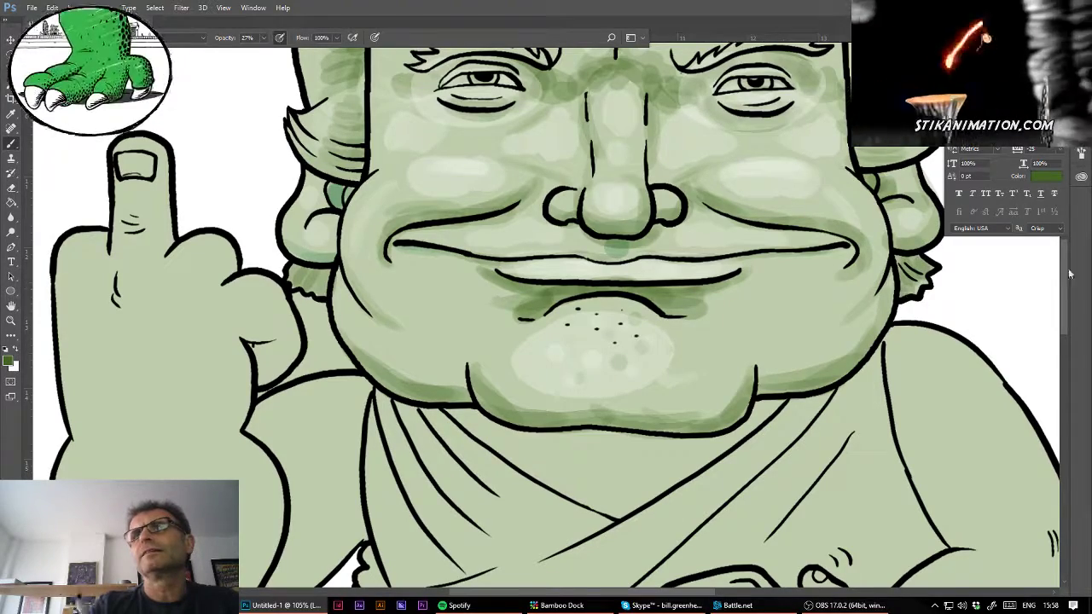
left_click_drag(137, 585, 269, 425)
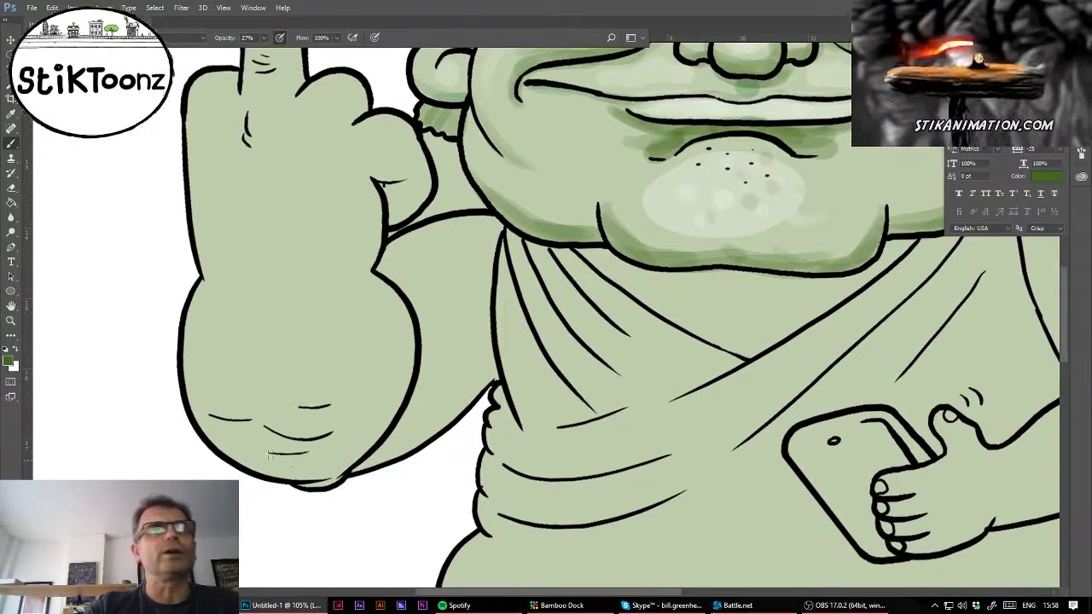
mouse_move(258, 461)
left_mouse_down()
mouse_move(358, 447)
mouse_move(225, 403)
mouse_move(388, 400)
mouse_move(251, 429)
mouse_move(269, 396)
mouse_move(380, 380)
left_mouse_up()
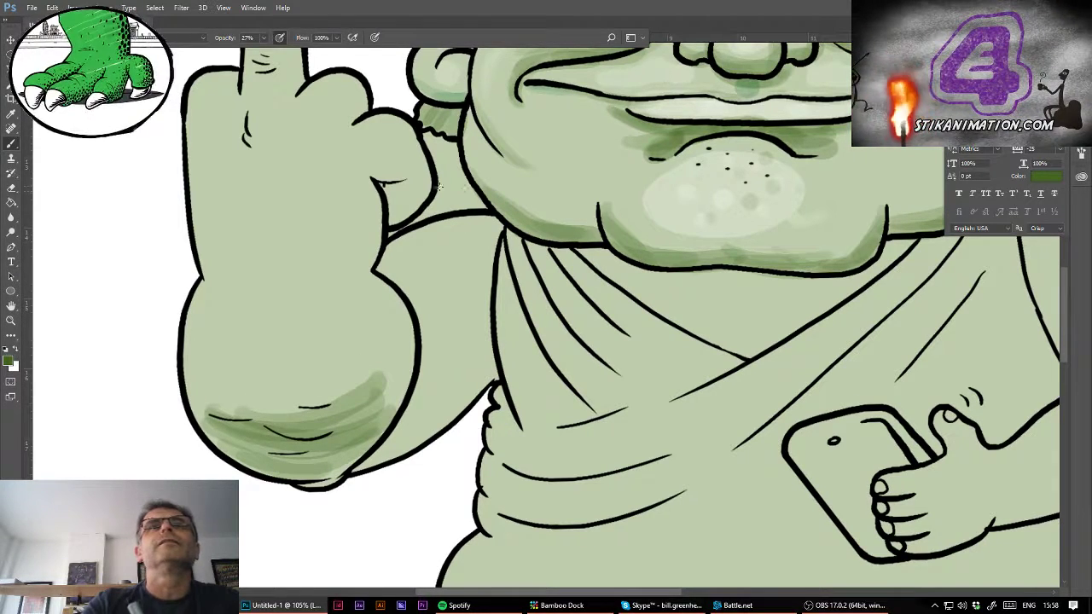
key("w")
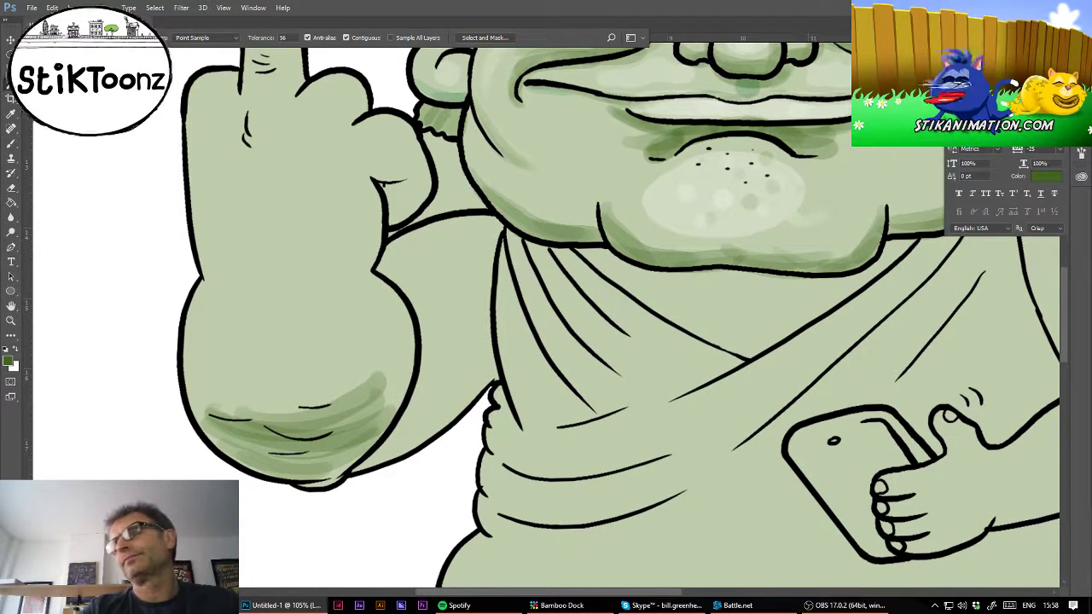
left_click(442, 177)
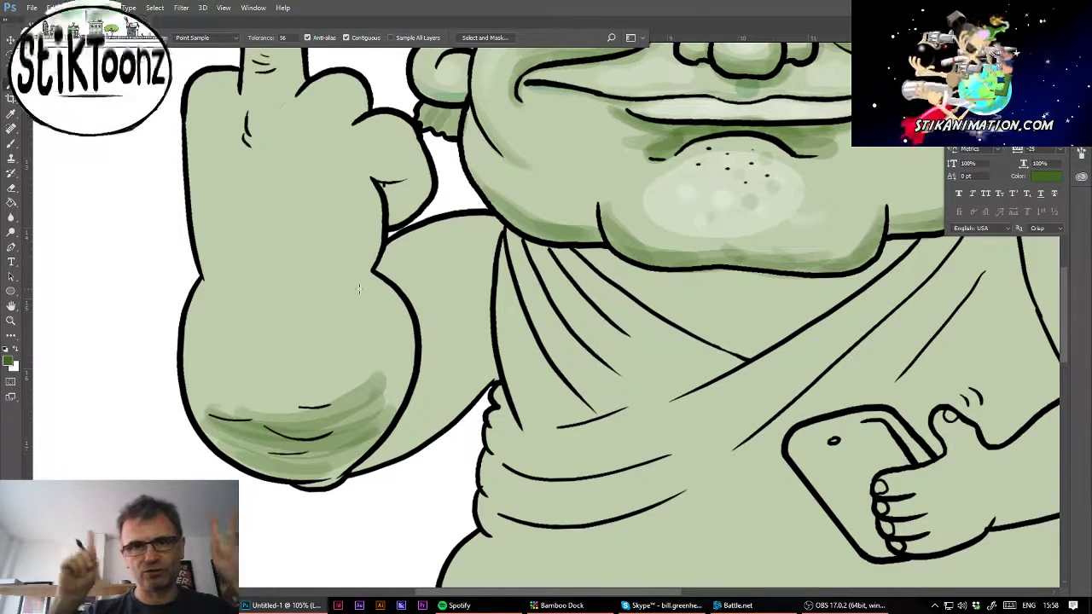
- Brush a translucent dark green patch with layered bands onto the middle of the raised forearm
left_click(11, 142)
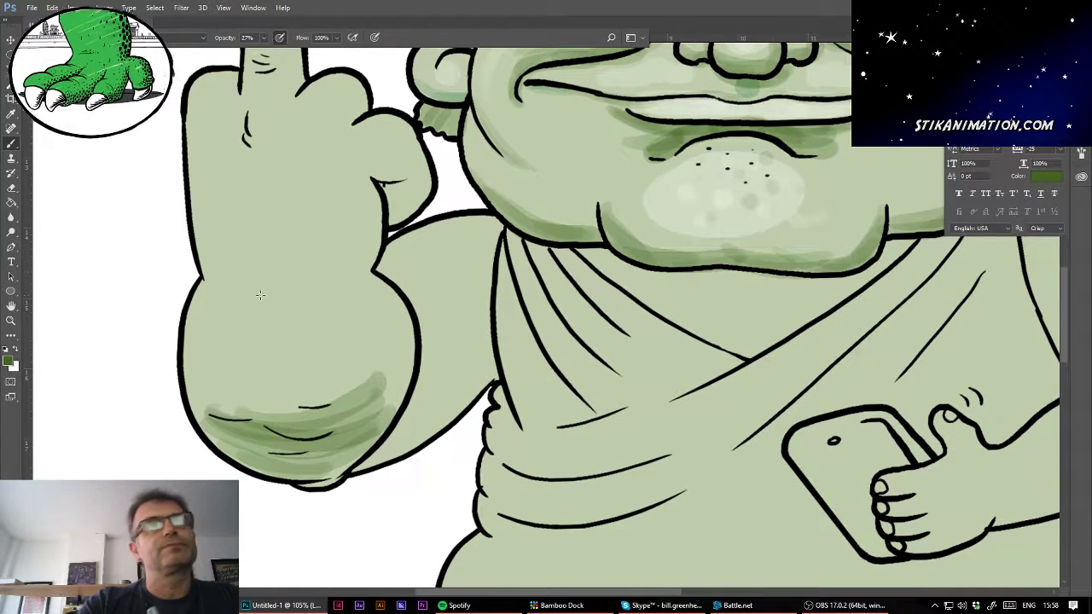
mouse_move(260, 295)
left_mouse_down()
mouse_move(297, 300)
mouse_move(234, 269)
mouse_move(253, 227)
left_mouse_up()
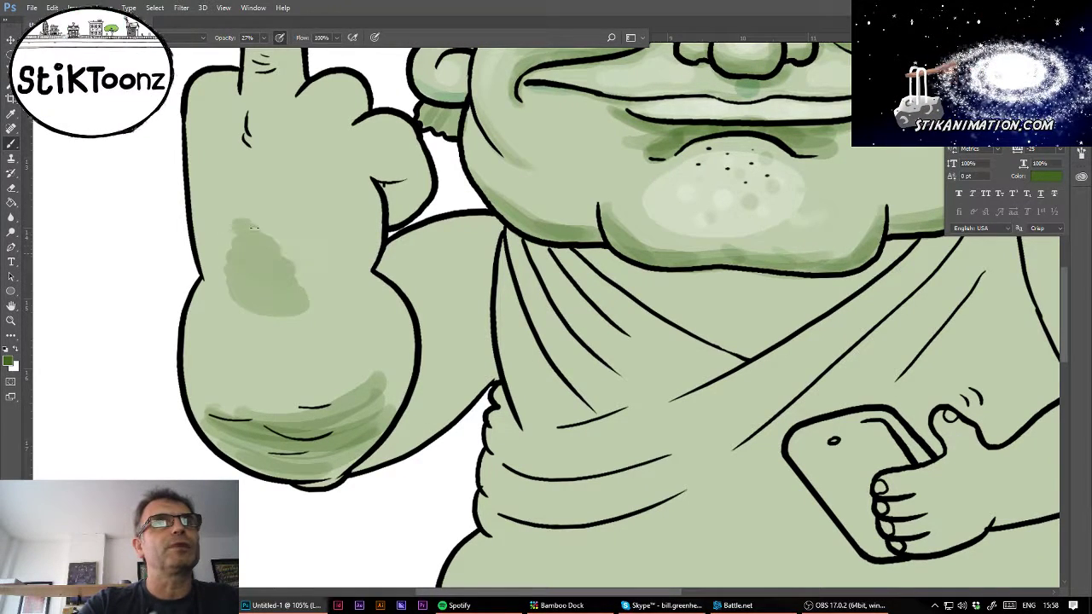
mouse_move(260, 302)
left_mouse_down()
mouse_move(261, 276)
mouse_move(318, 299)
mouse_move(278, 296)
mouse_move(218, 255)
mouse_move(228, 220)
mouse_move(273, 219)
left_mouse_up()
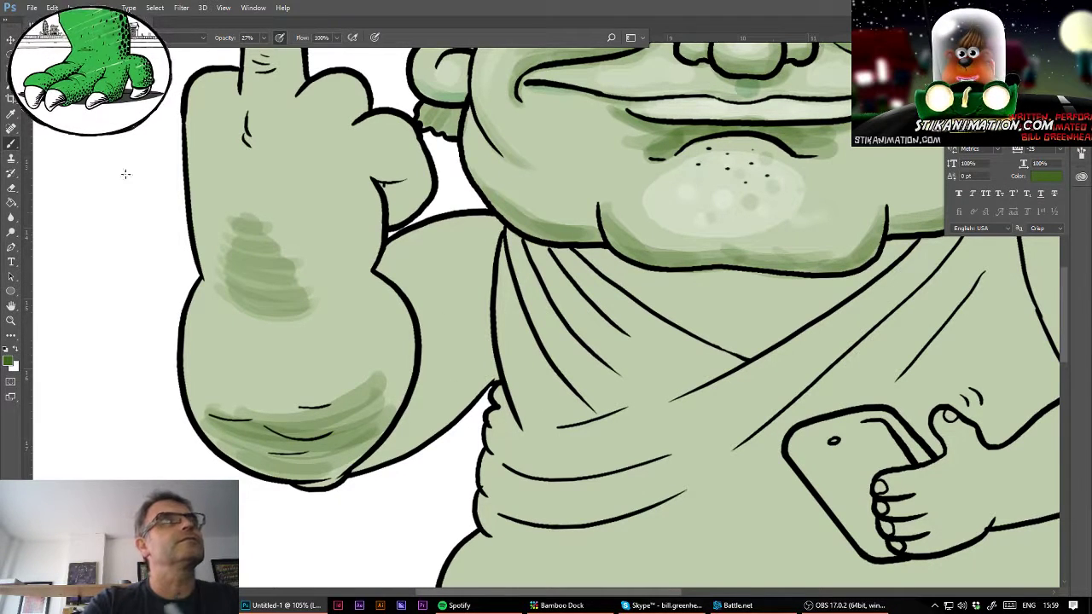
- Select the upper arm behind the raised forearm and shade its lower edge and the side beside the robe, then deselect
key("l")
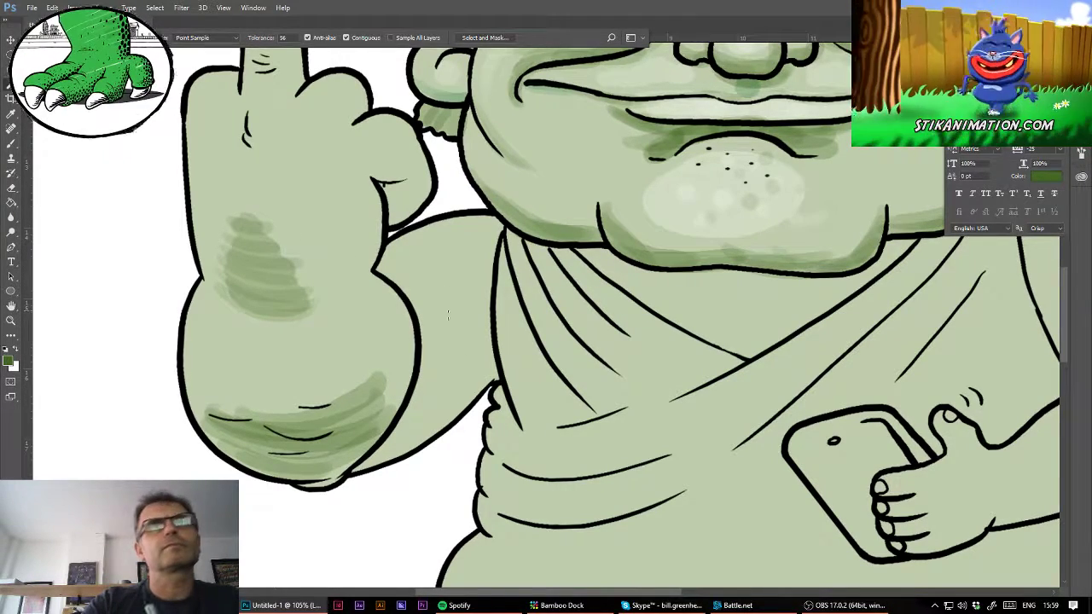
key("b")
mouse_move(495, 343)
left_mouse_down()
mouse_move(365, 447)
mouse_move(377, 459)
mouse_move(471, 411)
mouse_move(504, 312)
mouse_move(492, 335)
mouse_move(500, 267)
mouse_move(484, 343)
left_mouse_up()
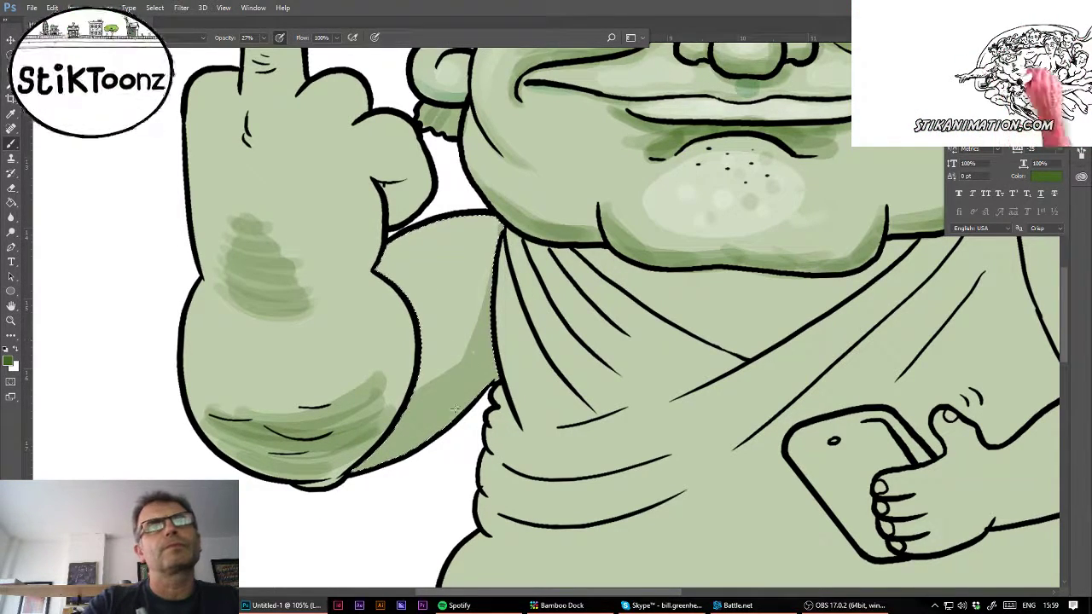
left_click_drag(413, 392, 472, 347)
key("ctrl+d")
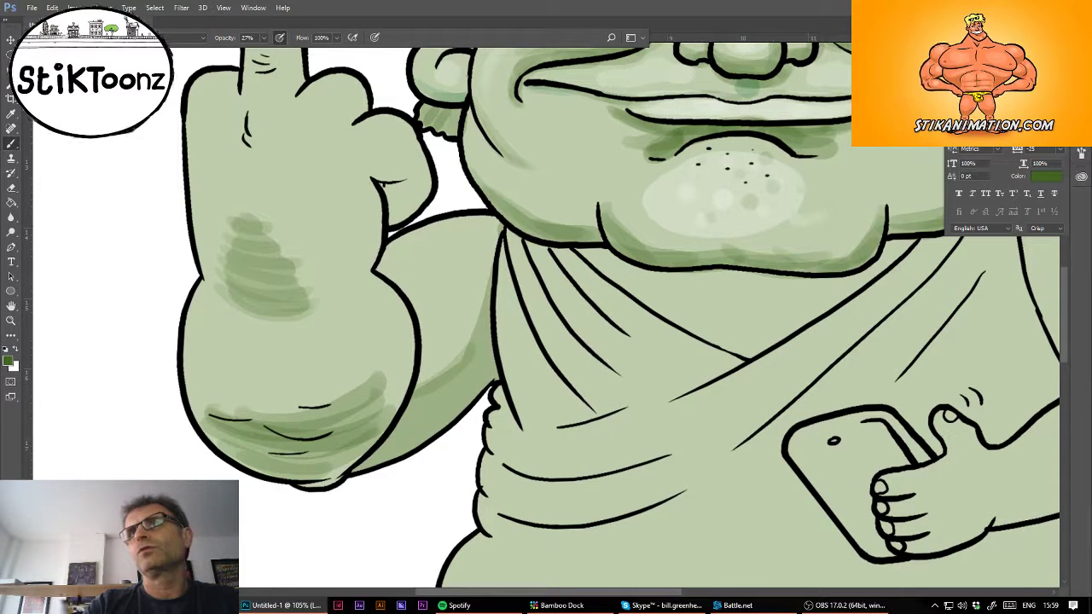
- Fill the bare chest area between the chin and the robe with dark green at 20% opacity
left_click(11, 202)
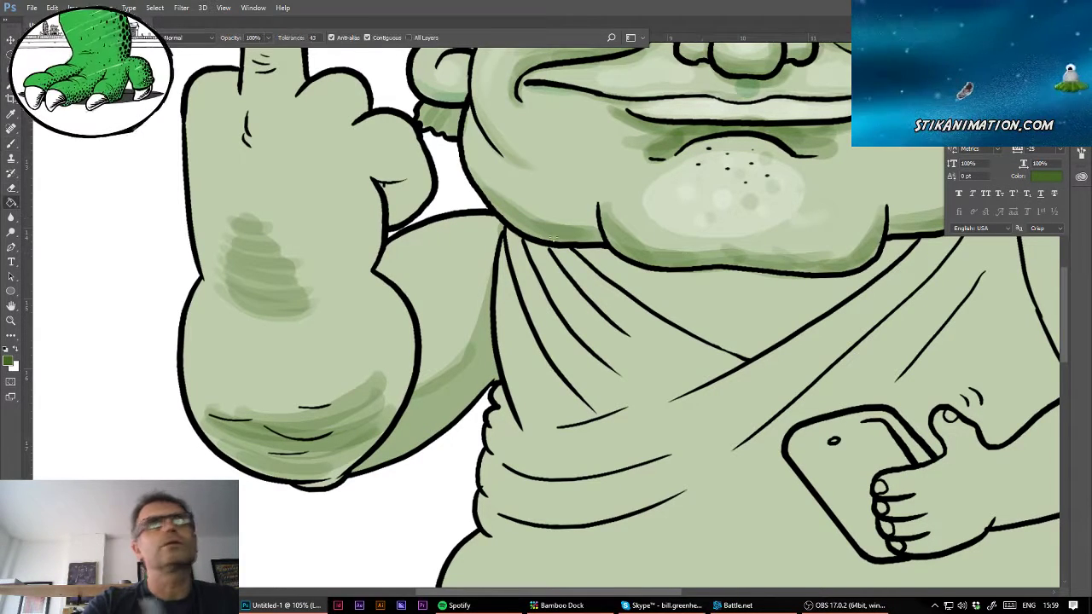
left_click(716, 300)
key("ctrl+z")
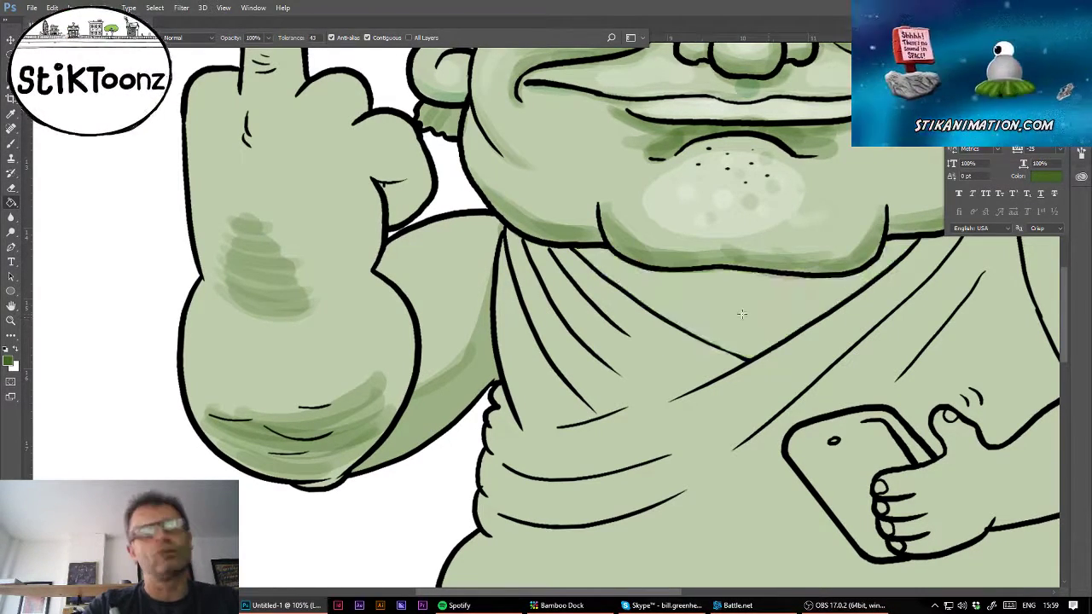
key("1")
left_click(739, 322)
left_click(740, 315)
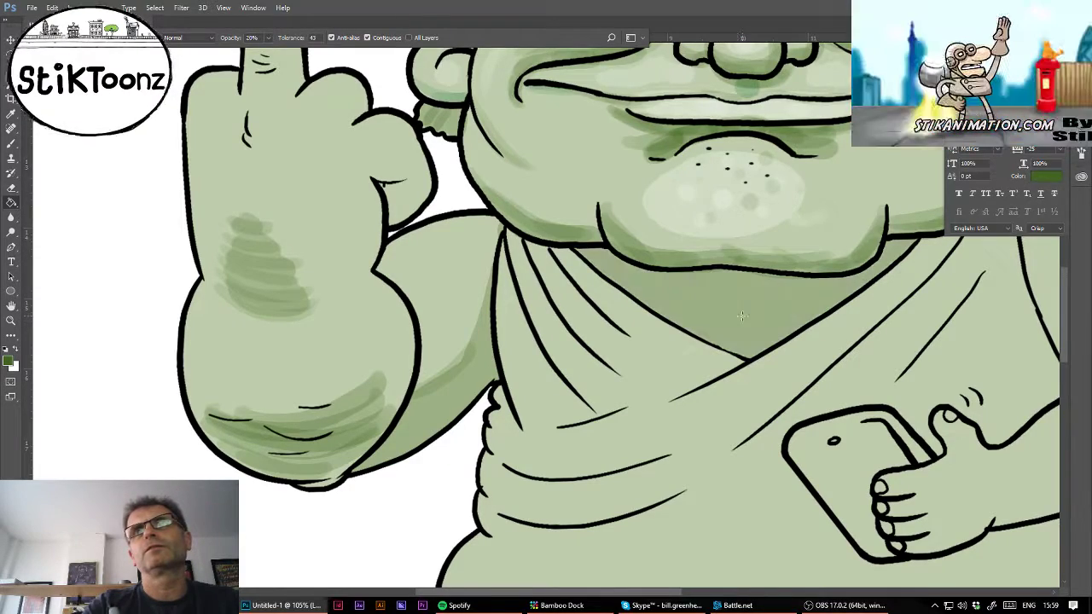
- Brush darker translucent green shadow bands across the chest beneath the chin, extending into both corners of the neckline
left_click_drag(764, 264, 594, 243)
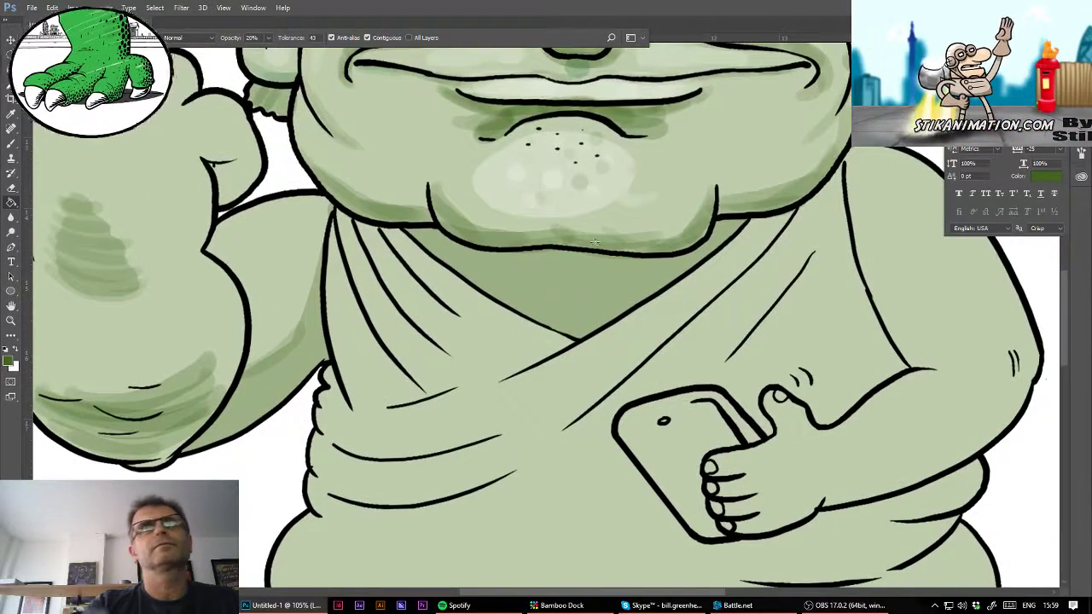
left_click(10, 143)
left_click_drag(515, 264, 623, 264)
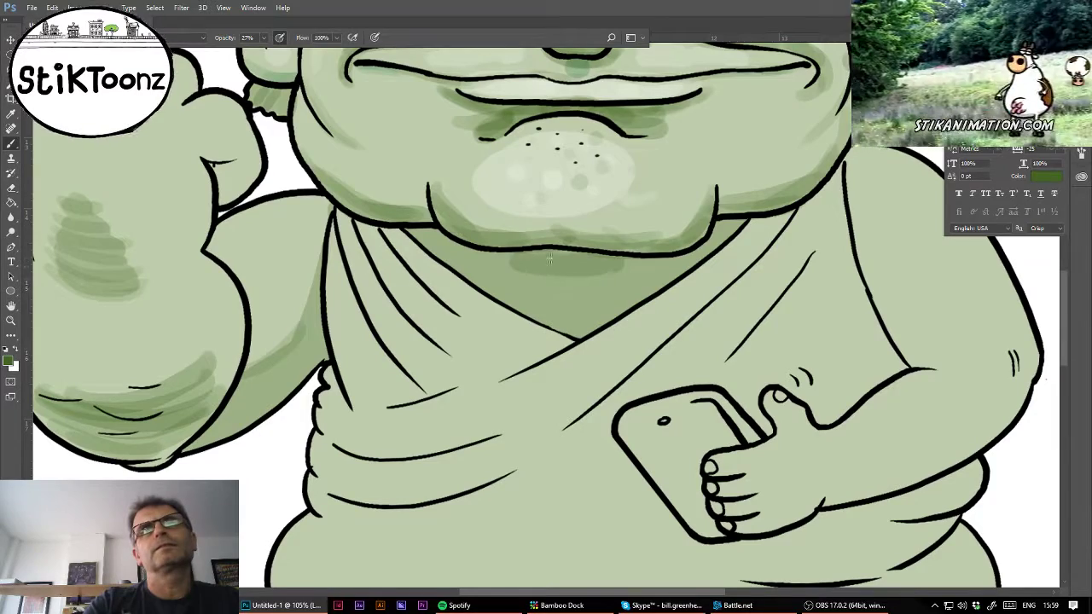
left_click_drag(496, 266, 650, 273)
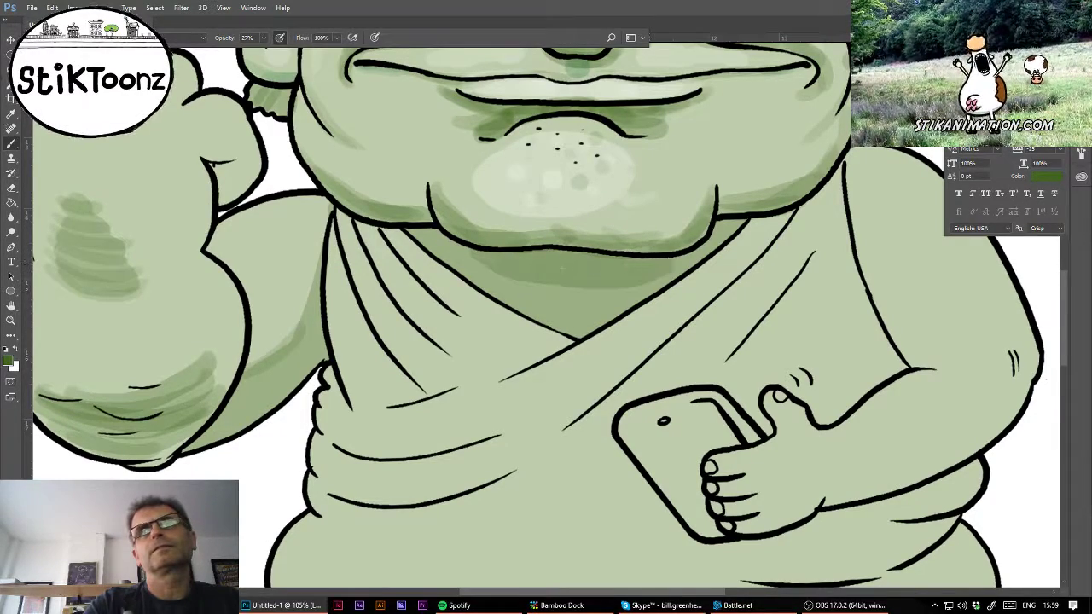
mouse_move(496, 271)
left_mouse_down()
mouse_move(435, 243)
mouse_move(450, 249)
left_mouse_up()
mouse_move(707, 256)
left_mouse_down()
mouse_move(587, 269)
mouse_move(521, 297)
mouse_move(588, 312)
left_mouse_up()
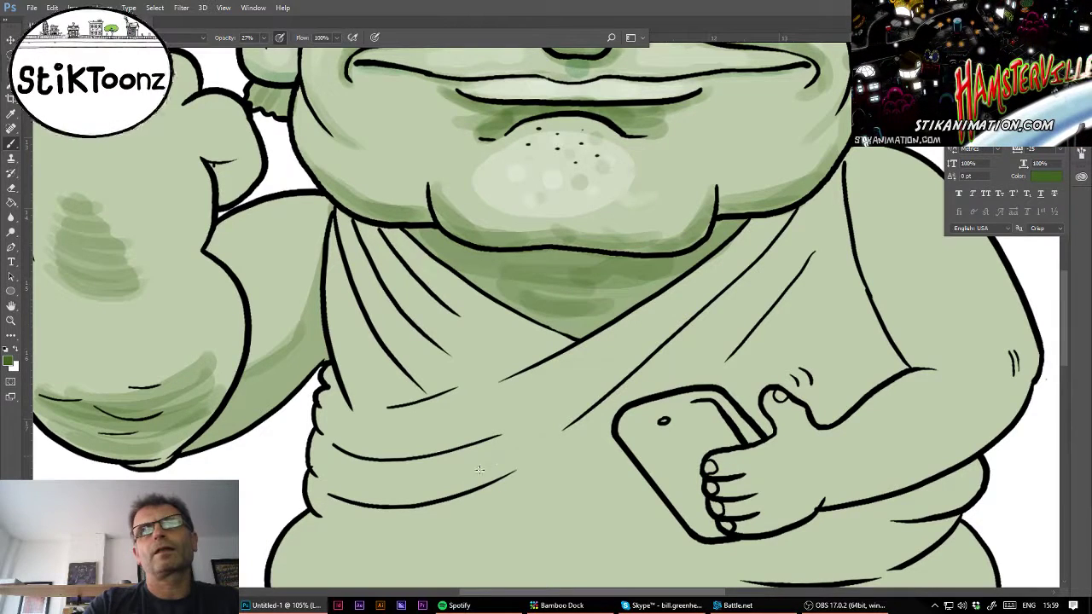
- Shade the robe's diagonal chest sash and the folds hanging from the shoulder beside the raised arm
left_click_drag(486, 467, 708, 311)
left_click_drag(383, 247, 520, 346)
mouse_move(349, 247)
left_mouse_down()
mouse_move(501, 371)
mouse_move(359, 266)
mouse_move(447, 392)
left_mouse_up()
left_click_drag(331, 294, 392, 409)
- Save the drawing as a Photoshop file named trumpstatue
left_click(31, 8)
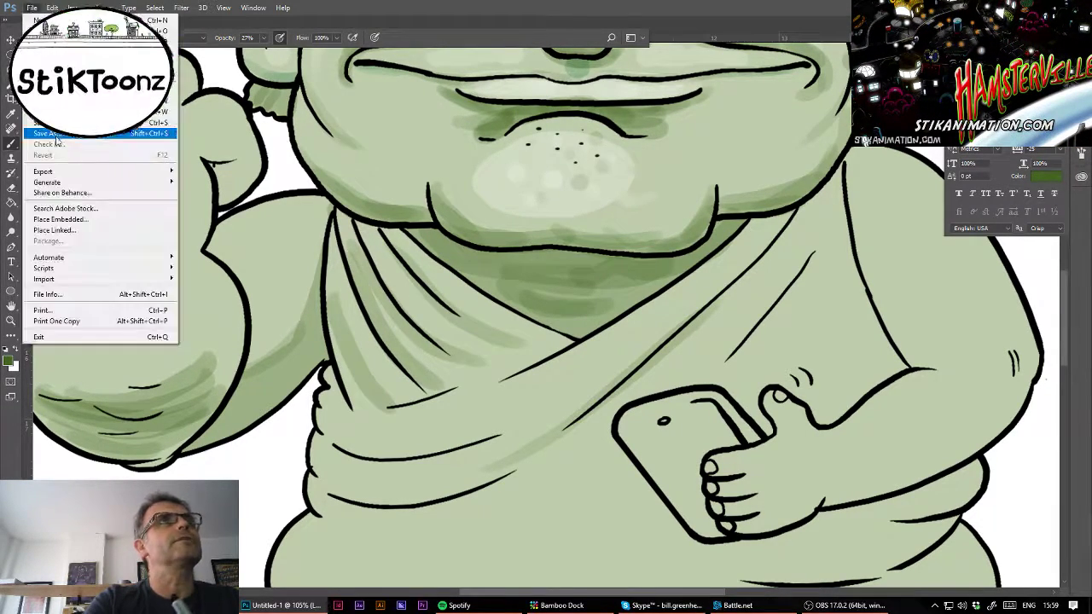
left_click(53, 139)
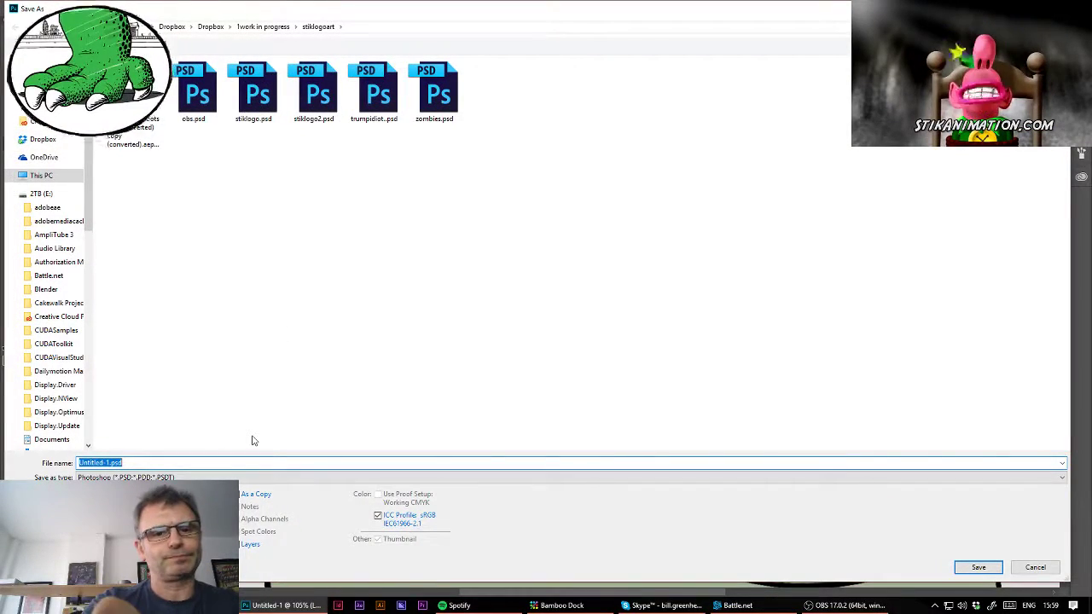
type("tru")
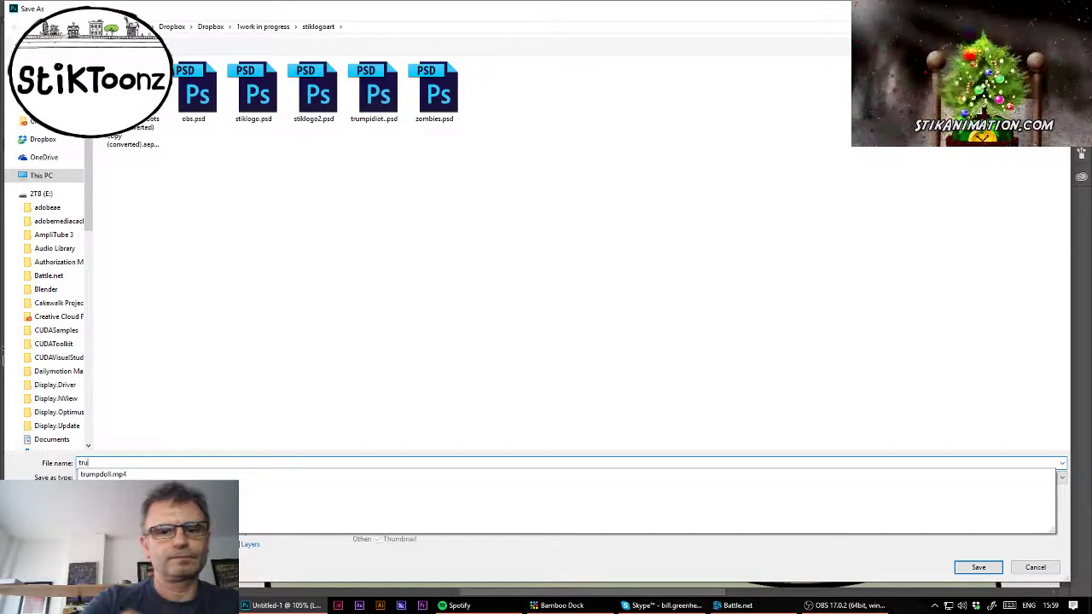
type("mpstatue")
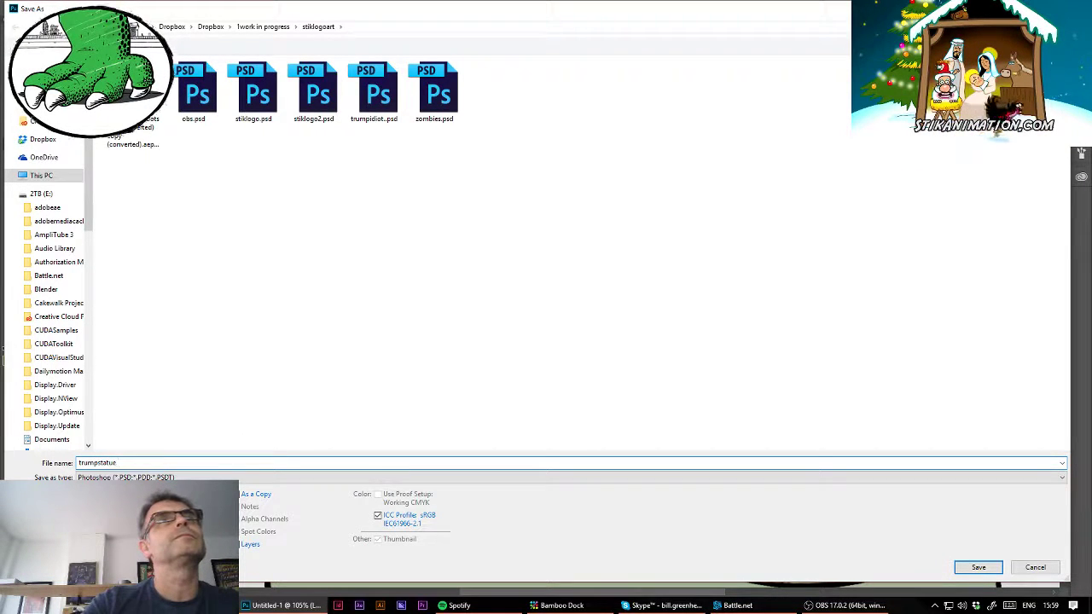
key("Return")
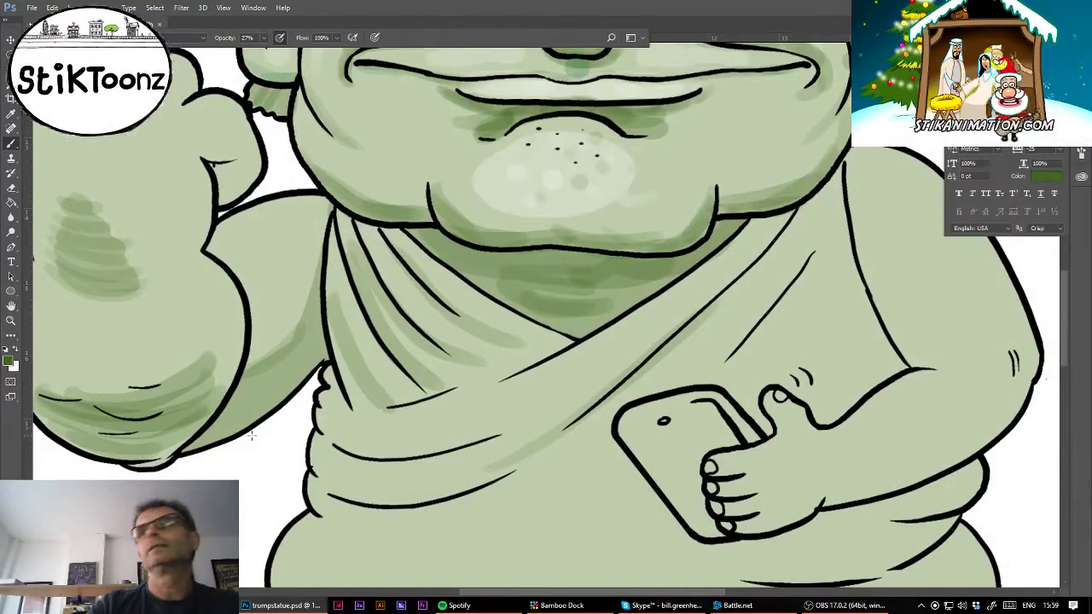
- Shade the robe's gathered waist folds with translucent green strokes that sweep up into the diagonal sash
scroll(546, 315, "down", 8)
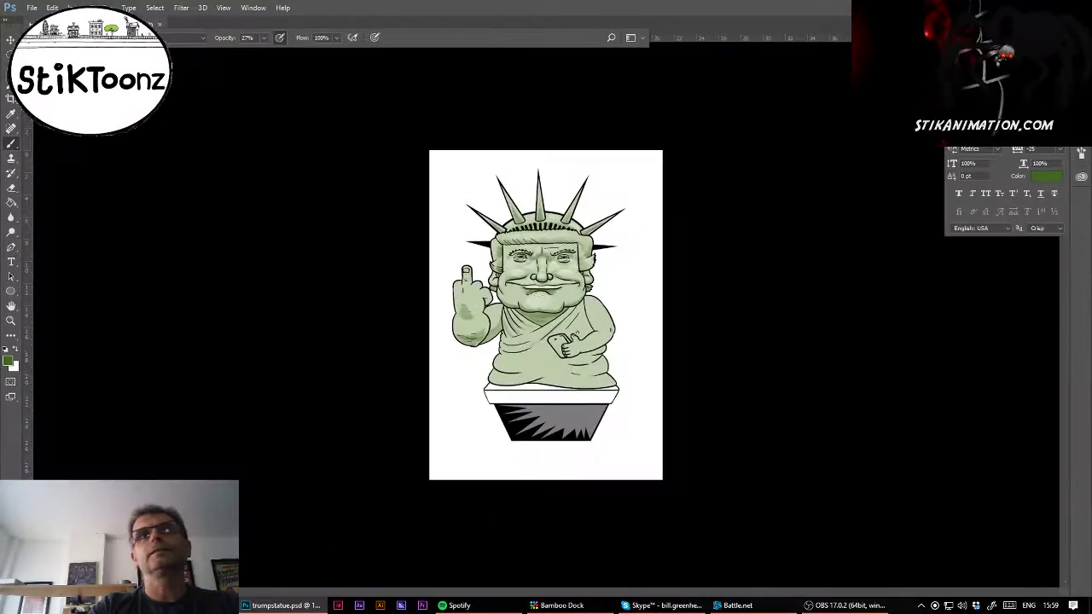
scroll(546, 315, "up", 2)
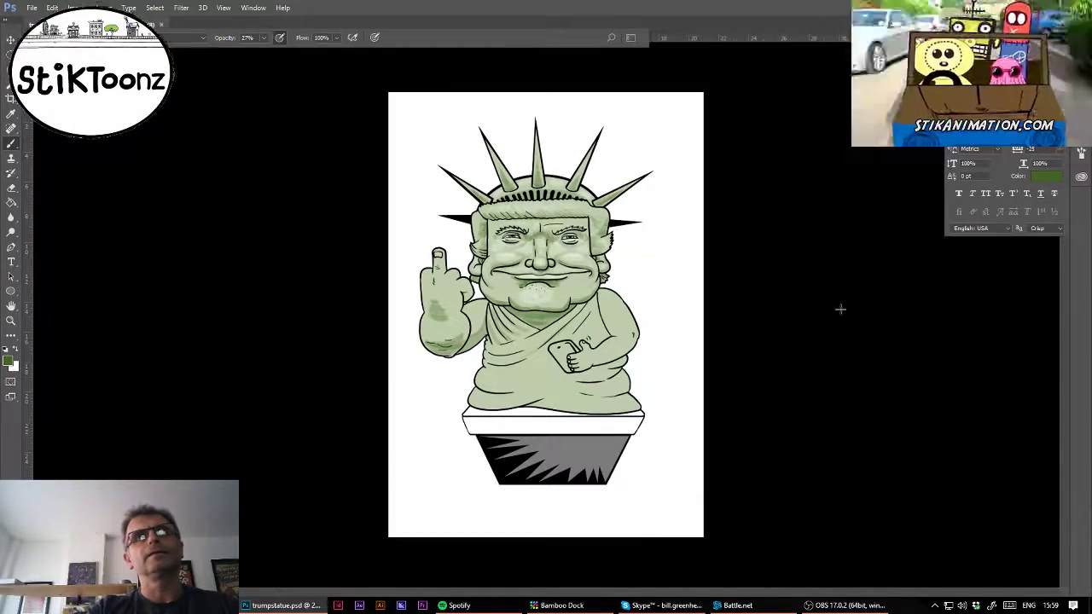
left_click(10, 320)
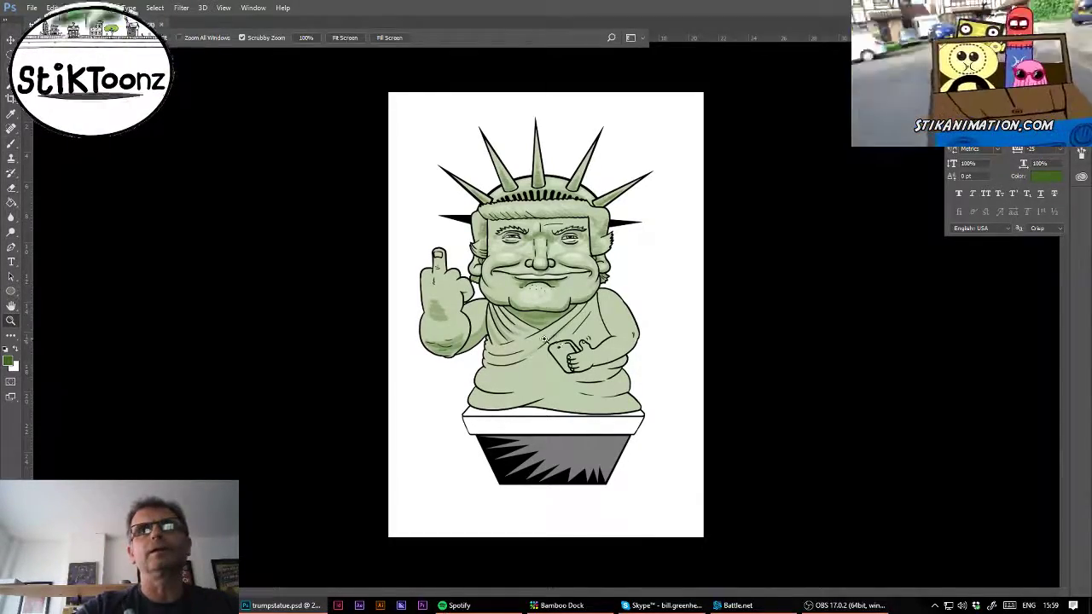
left_click_drag(543, 337, 578, 337)
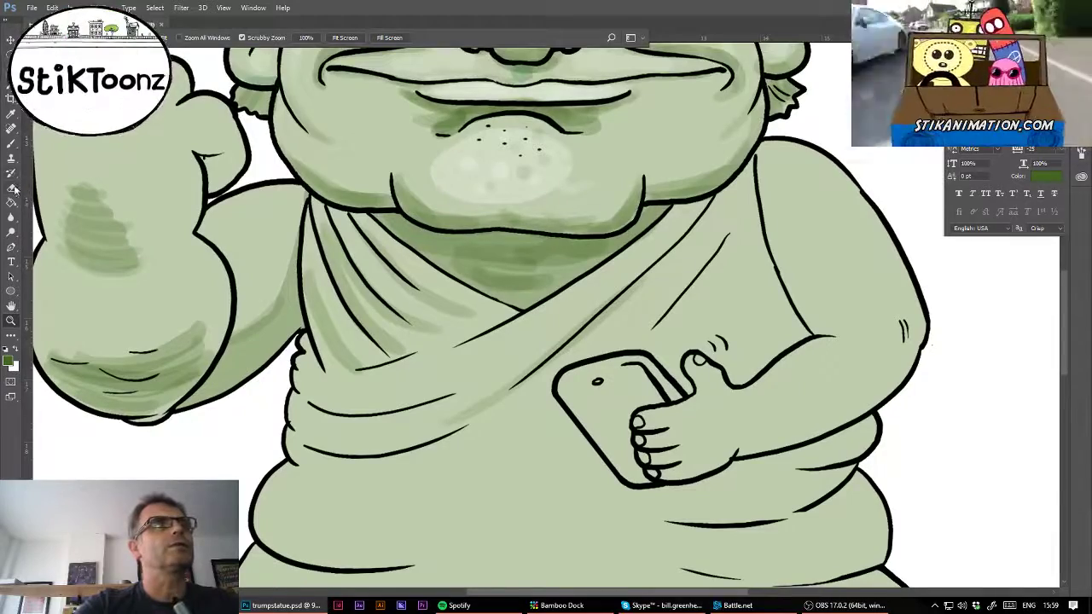
left_click(12, 144)
left_click_drag(317, 440, 457, 430)
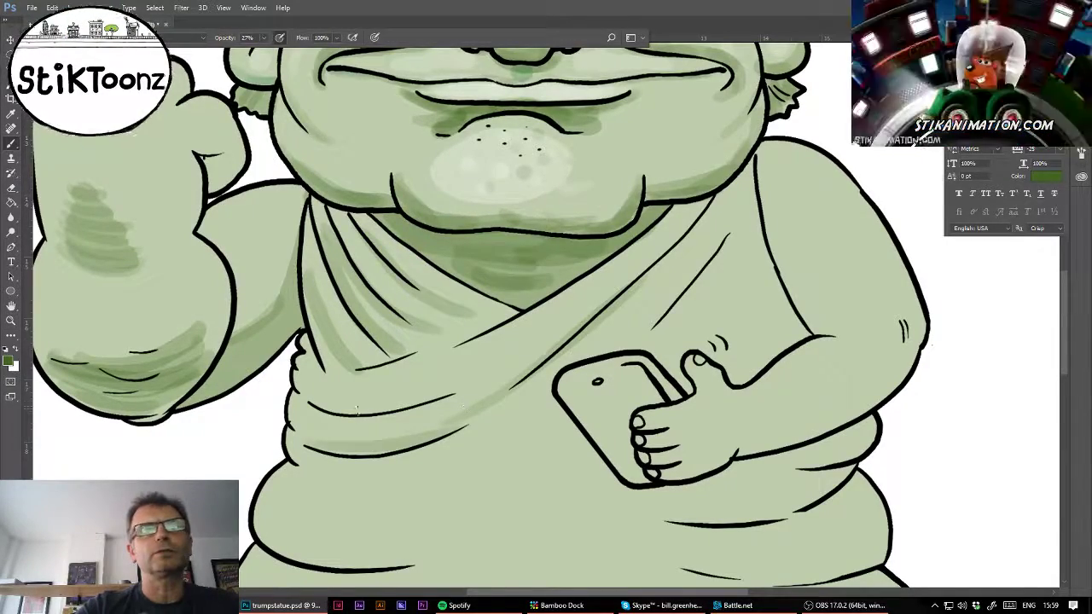
mouse_move(314, 401)
left_mouse_down()
mouse_move(380, 410)
mouse_move(526, 348)
left_mouse_up()
left_click_drag(356, 370, 593, 275)
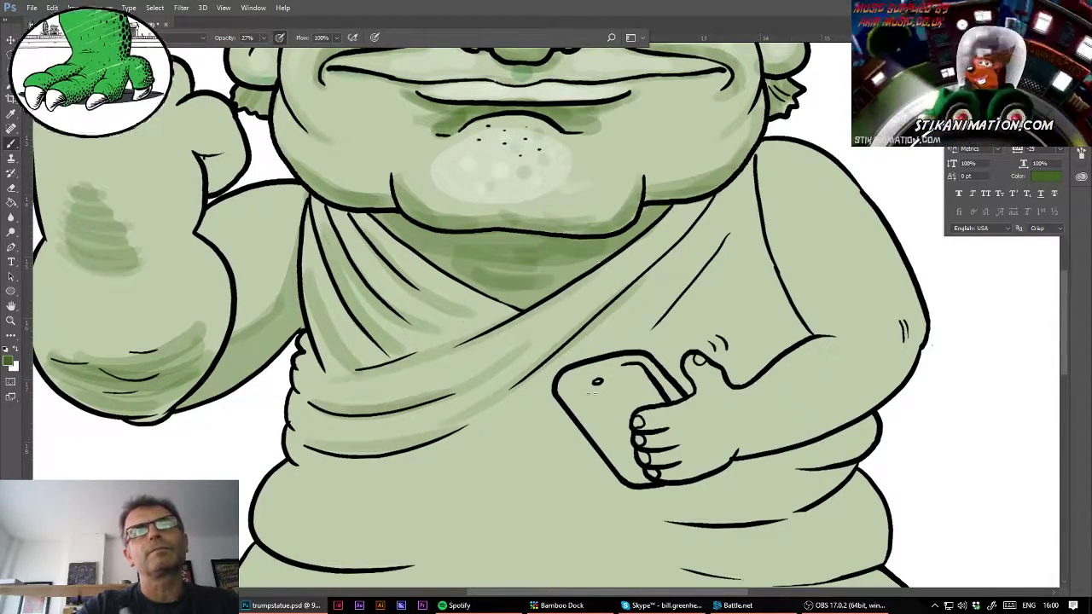
- Shade the robe folds along the phone arm's inner edge, and the hand and the underside of its forearm up to the elbow
left_click_drag(748, 223, 652, 328)
mouse_move(760, 160)
left_mouse_down()
mouse_move(788, 285)
mouse_move(823, 331)
left_mouse_up()
mouse_move(652, 472)
left_mouse_down()
mouse_move(725, 460)
mouse_move(687, 447)
left_mouse_up()
left_click_drag(641, 423, 695, 420)
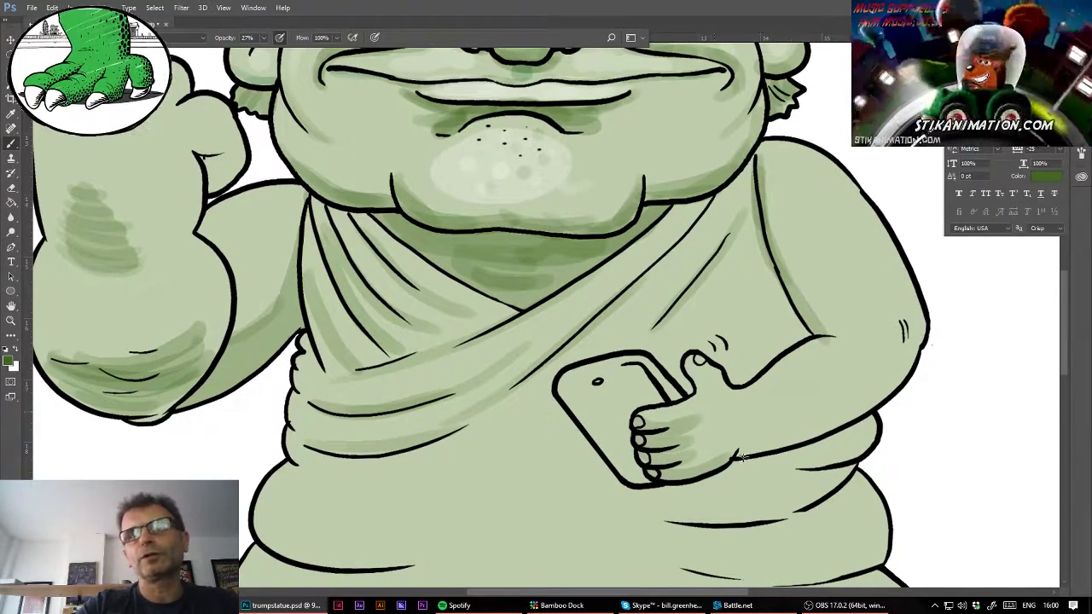
mouse_move(728, 456)
left_mouse_down()
mouse_move(811, 431)
mouse_move(906, 376)
mouse_move(916, 334)
mouse_move(903, 309)
left_mouse_up()
mouse_move(719, 432)
left_mouse_down()
mouse_move(805, 427)
mouse_move(888, 375)
left_mouse_up()
left_click_drag(738, 270, 764, 338)
left_click_drag(767, 304, 776, 345)
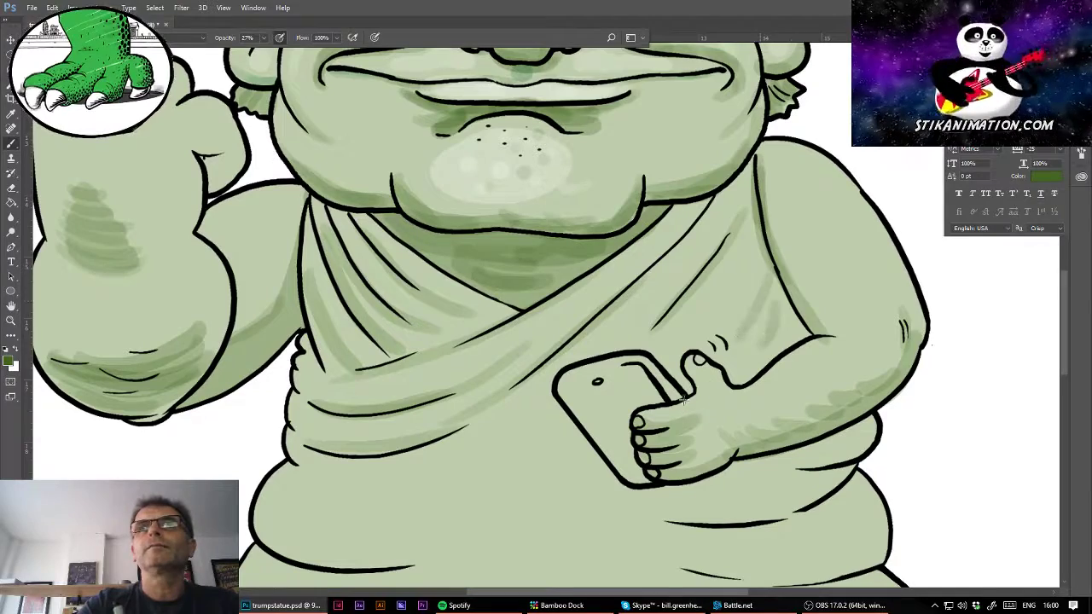
- Shade the back of the phone beside the fingers with overlapping translucent green strokes
mouse_move(610, 400)
left_mouse_down()
mouse_move(632, 381)
mouse_move(655, 395)
mouse_move(615, 425)
mouse_move(580, 399)
mouse_move(626, 448)
mouse_move(622, 437)
mouse_move(639, 474)
left_mouse_up()
left_click_drag(582, 395, 620, 445)
- Shade the robe's large belly folds and the hem above the pedestal with long curved strokes
left_click_drag(298, 576, 550, 510)
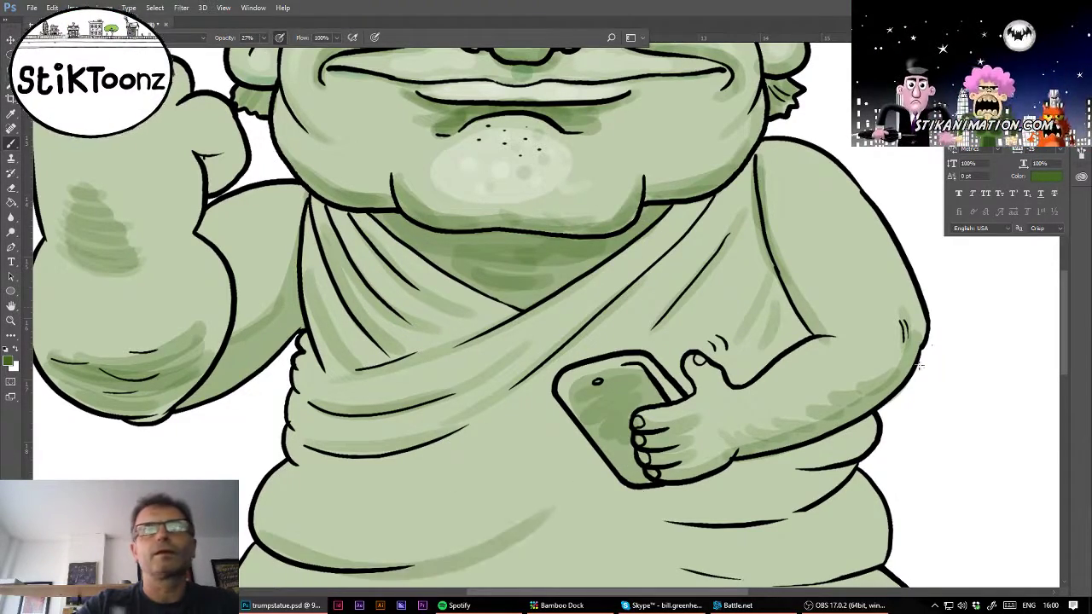
left_click_drag(931, 344, 1017, 82)
mouse_move(320, 340)
left_mouse_down()
mouse_move(455, 362)
mouse_move(631, 334)
mouse_move(925, 376)
left_mouse_up()
left_click_drag(701, 269, 929, 312)
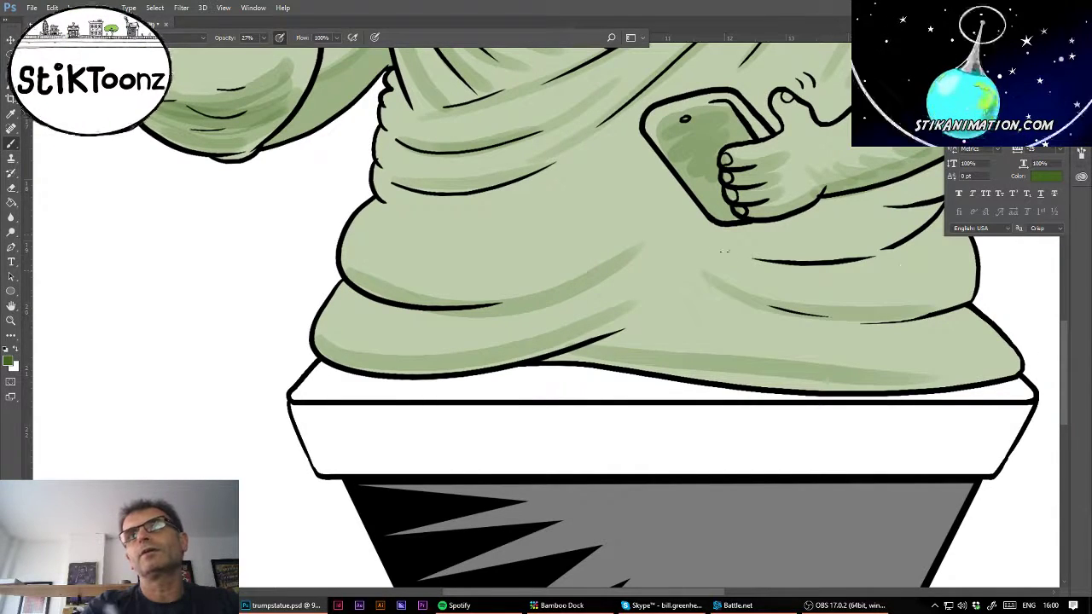
- Add a shadow along the fold under the phone and faint streaks across the belly roll and above the hem
left_click_drag(685, 230, 895, 275)
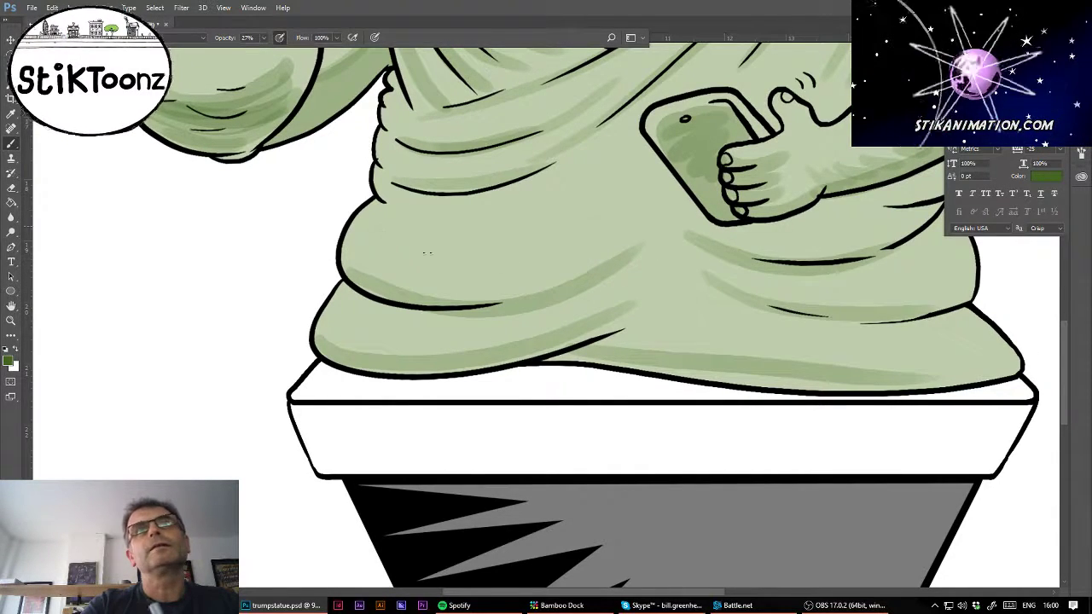
left_click_drag(401, 256, 624, 213)
left_click_drag(448, 281, 618, 258)
left_click_drag(661, 331, 911, 343)
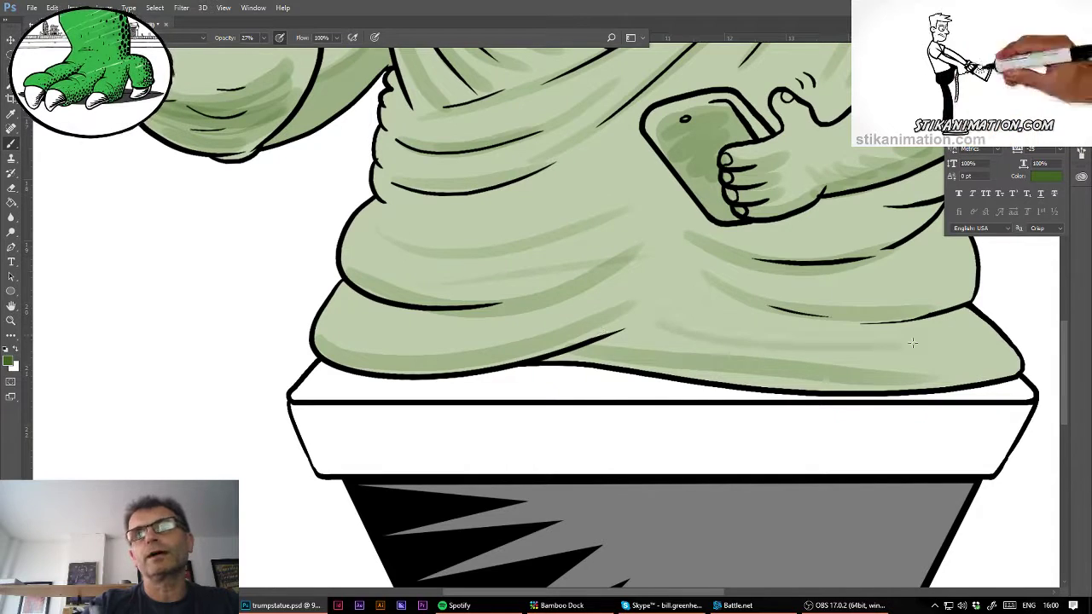
- Deepen the shadows along the robe's hem and lower belly folds with more translucent dark green strokes
left_click_drag(612, 362, 860, 385)
left_click_drag(725, 379, 936, 362)
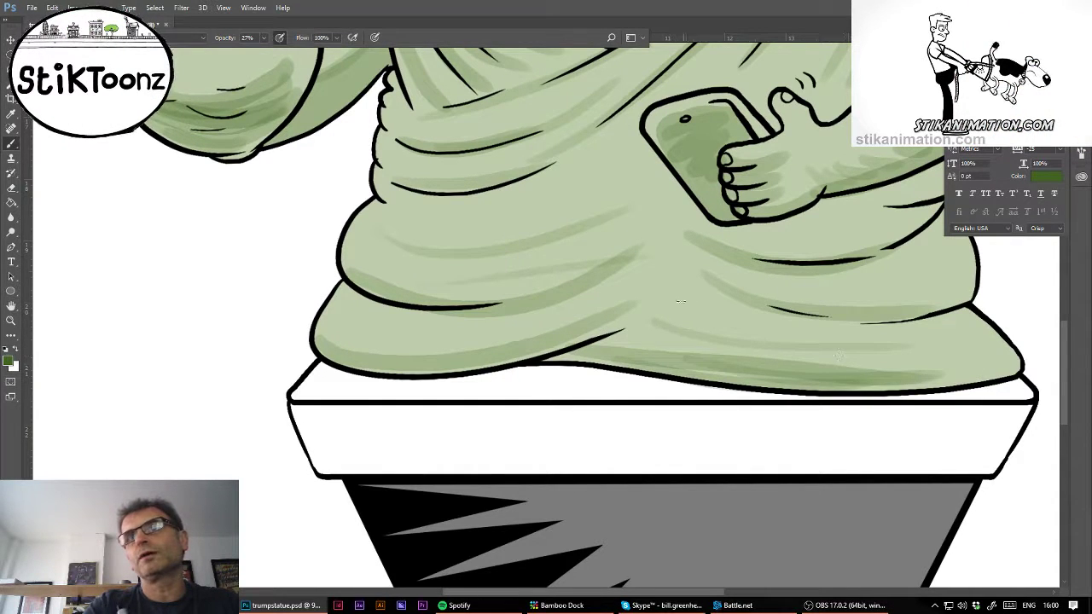
left_click_drag(669, 267, 861, 323)
left_click_drag(389, 309, 627, 263)
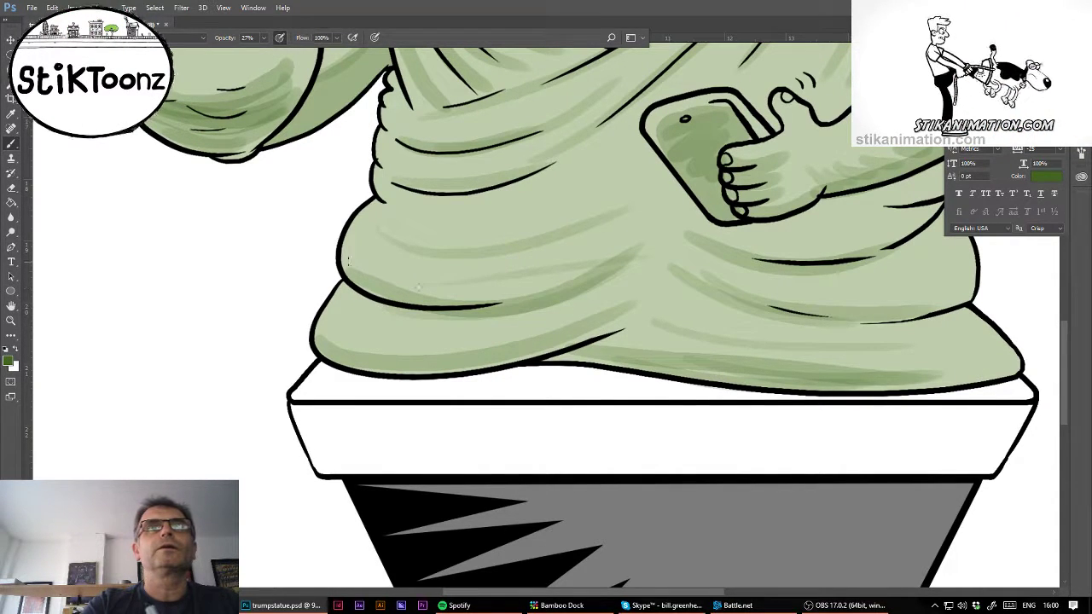
left_click_drag(382, 242, 633, 199)
mouse_move(339, 368)
left_mouse_down()
mouse_move(463, 360)
mouse_move(644, 307)
left_mouse_up()
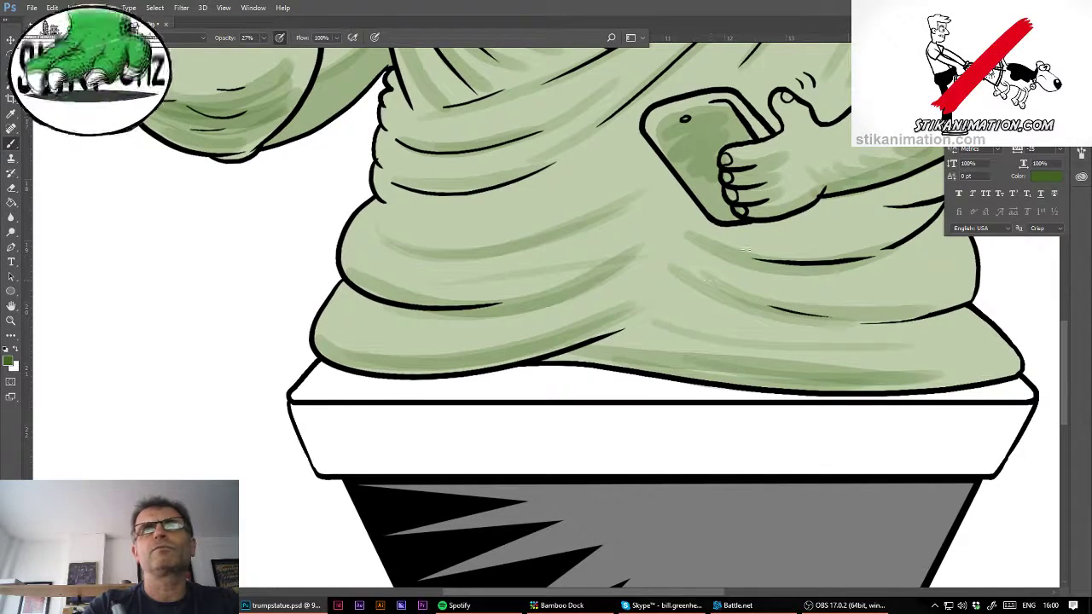
- Shade beside the phone and under its forearm, and add green fold strokes across the robe's waist and chest
mouse_move(838, 62)
left_mouse_down()
mouse_move(663, 290)
mouse_move(687, 257)
mouse_move(643, 341)
mouse_move(680, 309)
mouse_move(680, 240)
mouse_move(635, 317)
mouse_move(645, 331)
mouse_move(674, 229)
mouse_move(700, 284)
left_mouse_up()
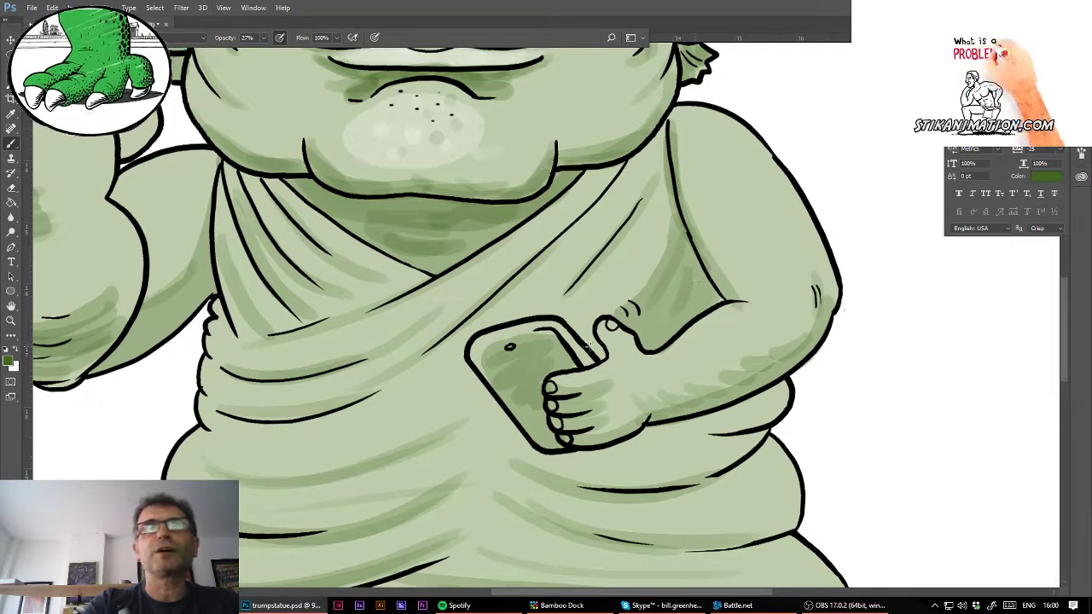
left_click_drag(597, 341, 603, 358)
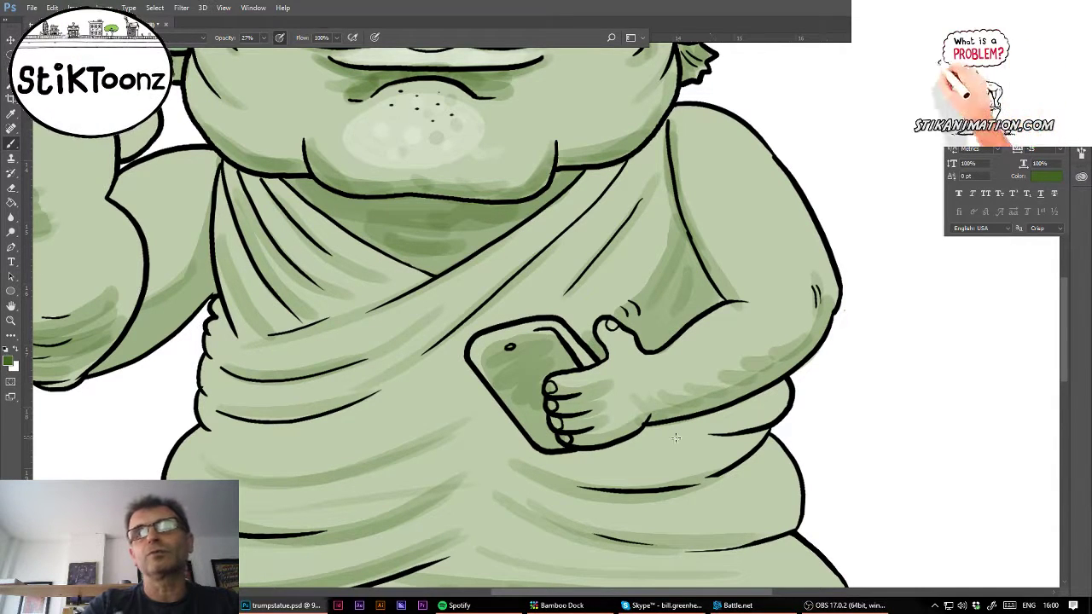
mouse_move(641, 433)
left_mouse_down()
mouse_move(681, 434)
mouse_move(616, 449)
mouse_move(722, 440)
mouse_move(693, 452)
left_mouse_up()
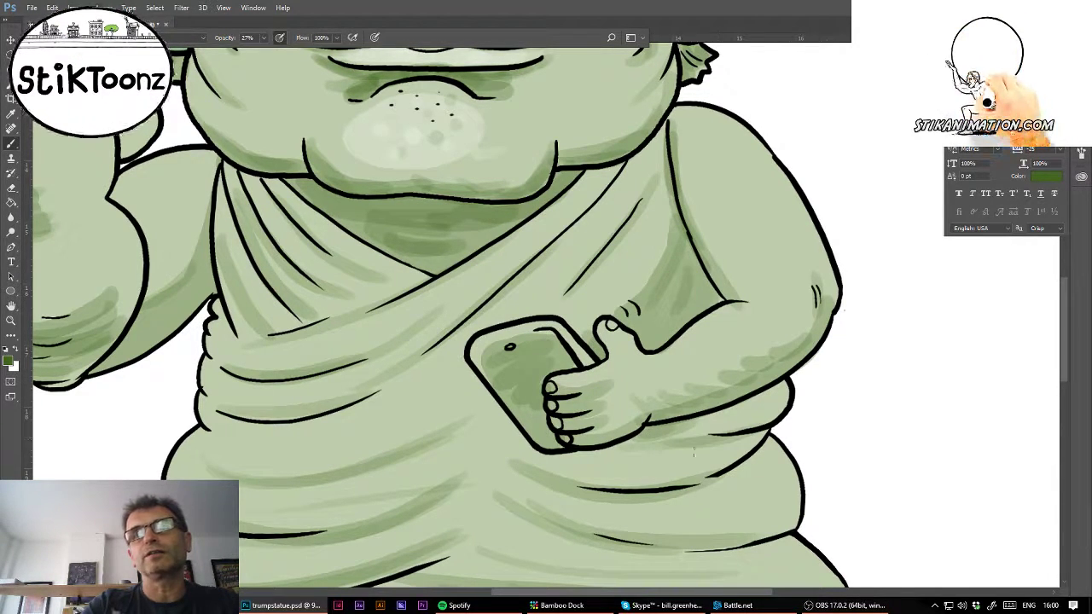
mouse_move(555, 543)
left_mouse_down()
mouse_move(520, 477)
mouse_move(588, 490)
mouse_move(570, 502)
left_mouse_up()
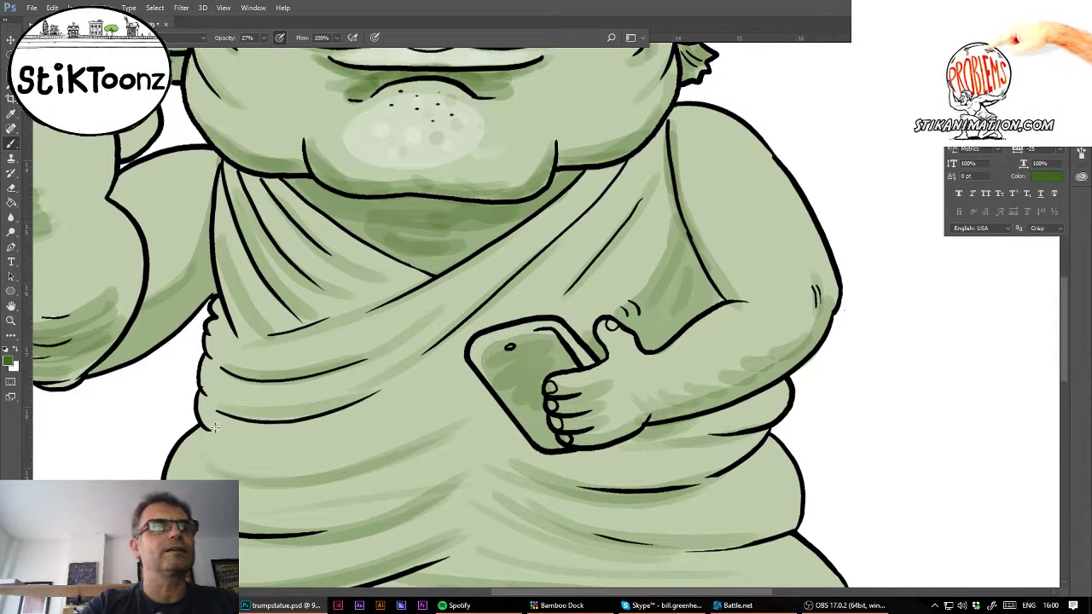
left_click_drag(215, 430, 323, 457)
mouse_move(213, 407)
left_mouse_down()
mouse_move(357, 411)
mouse_move(416, 379)
left_mouse_up()
left_click_drag(282, 359, 423, 333)
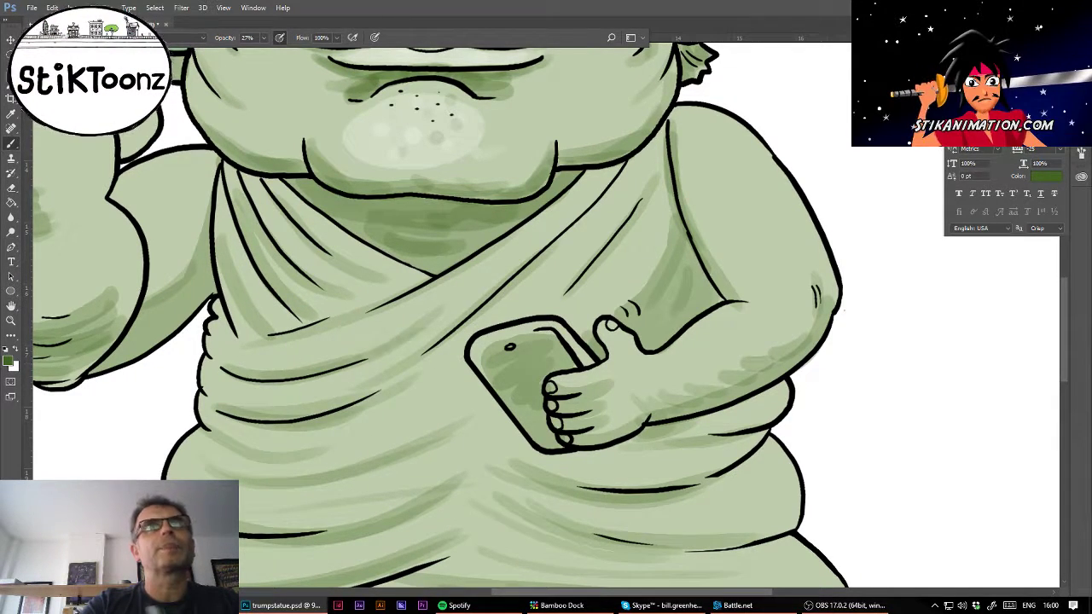
left_click_drag(423, 282, 554, 333)
- Swap the brush colour to white and dab a row of highlights along each of the two waist folds
key("x")
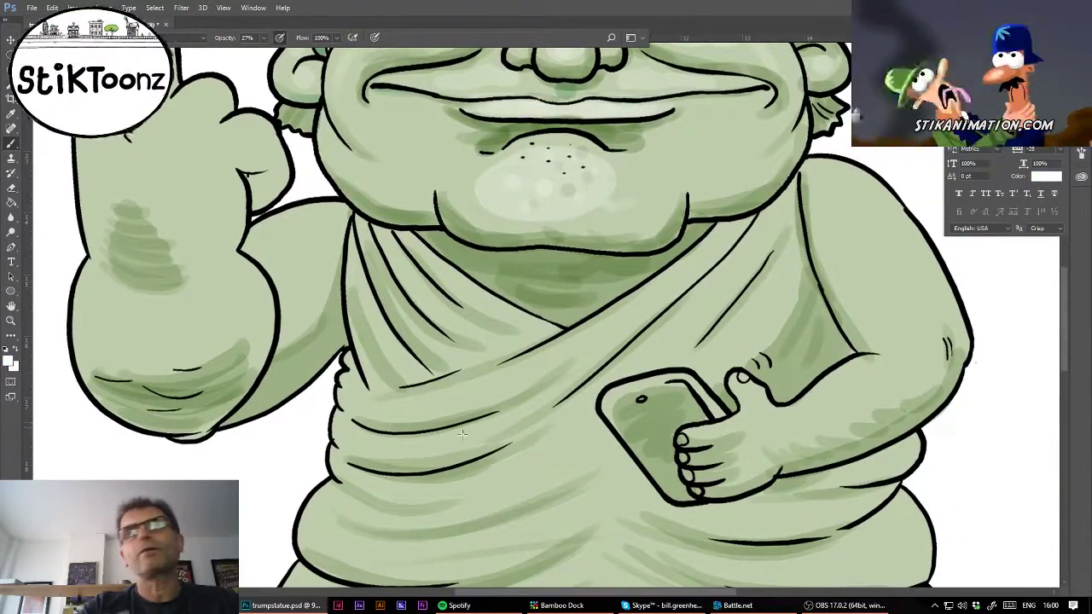
mouse_move(400, 437)
left_mouse_down()
mouse_move(411, 418)
mouse_move(597, 337)
left_mouse_up()
left_click_drag(373, 446, 503, 430)
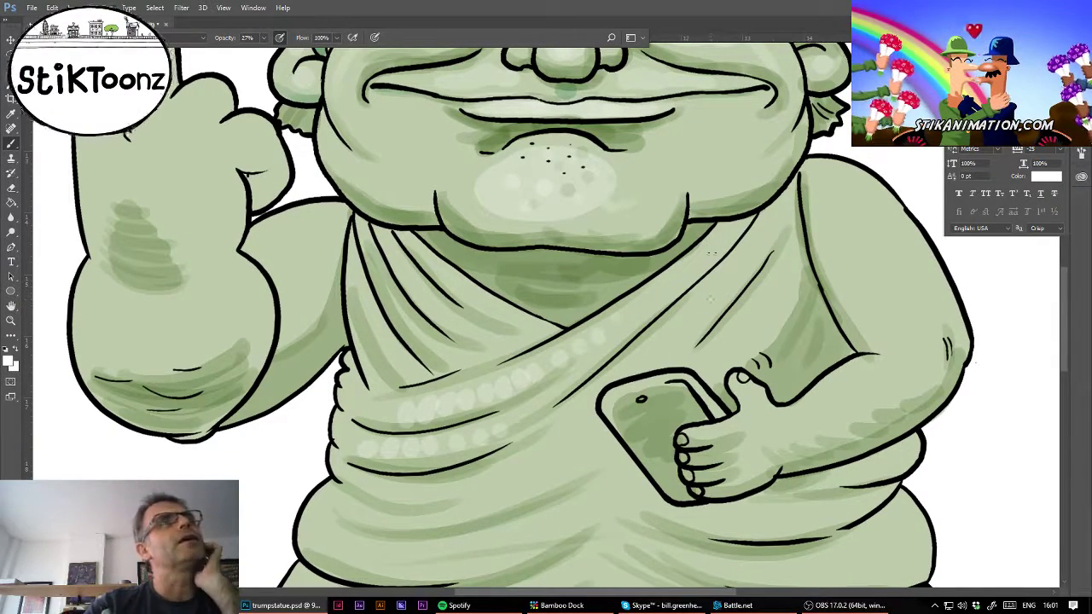
- Paint translucent white highlights on the phone arm's shoulder, forearm and upper arm above the elbow
left_click_drag(831, 194, 874, 244)
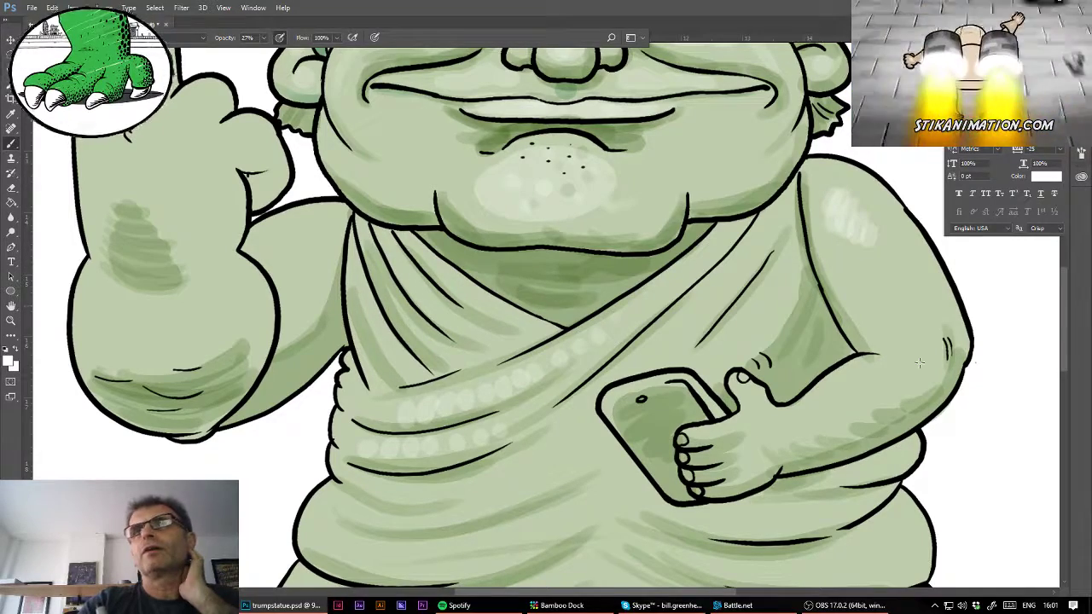
left_click_drag(801, 423, 914, 356)
mouse_move(908, 317)
left_mouse_down()
mouse_move(849, 256)
mouse_move(878, 310)
left_mouse_up()
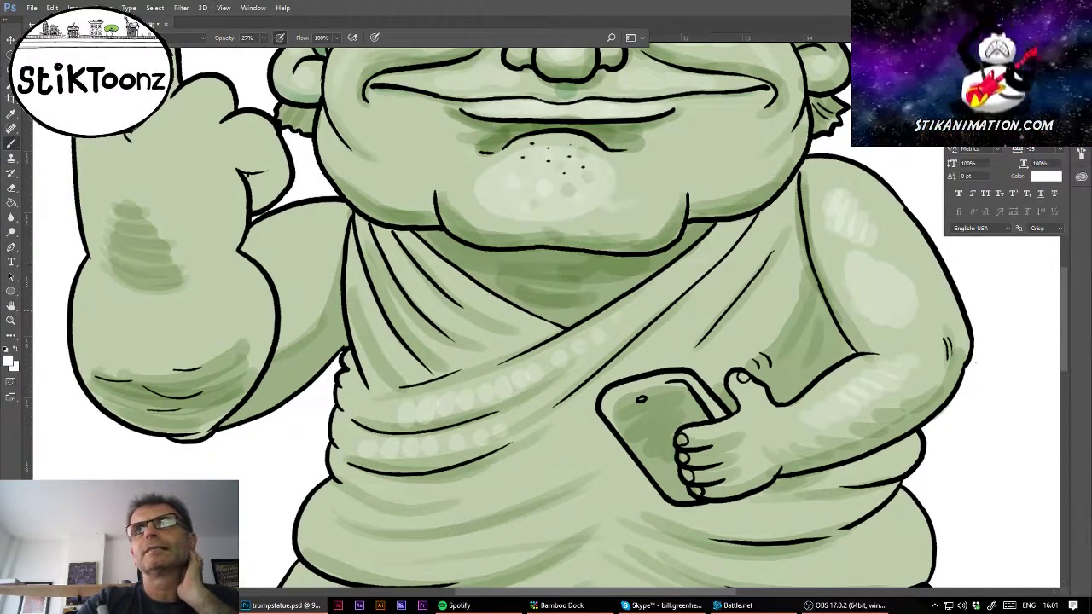
- Highlight the diagonal chest folds of the robe on both sides of the neckline in white
mouse_move(714, 349)
left_mouse_down()
mouse_move(766, 294)
mouse_move(678, 331)
mouse_move(648, 297)
mouse_move(653, 284)
left_mouse_up()
left_click_drag(413, 248, 484, 304)
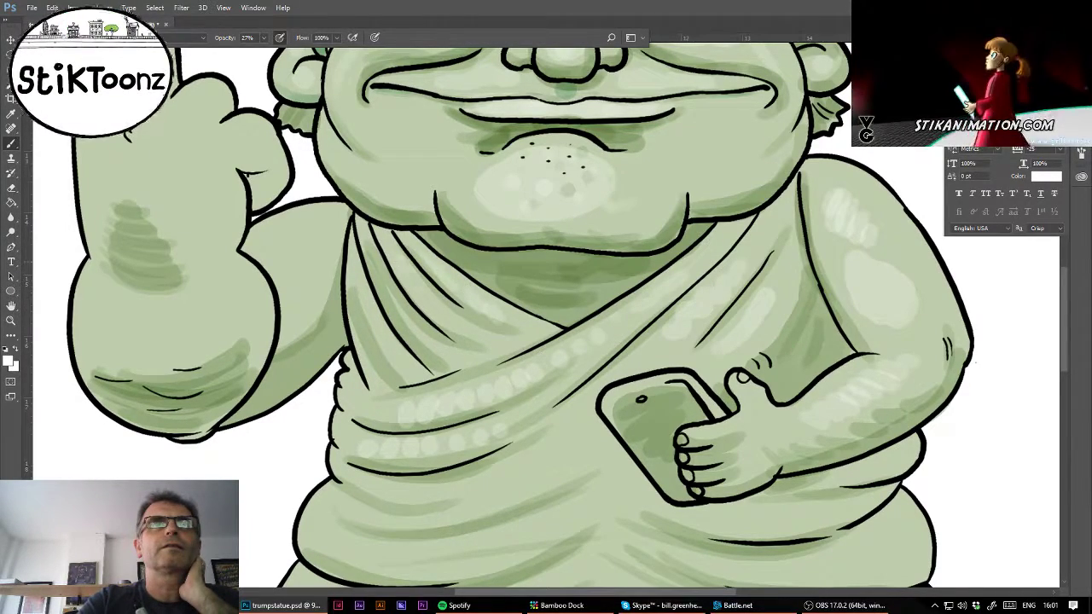
left_click_drag(413, 277, 486, 341)
left_click_drag(375, 266, 421, 342)
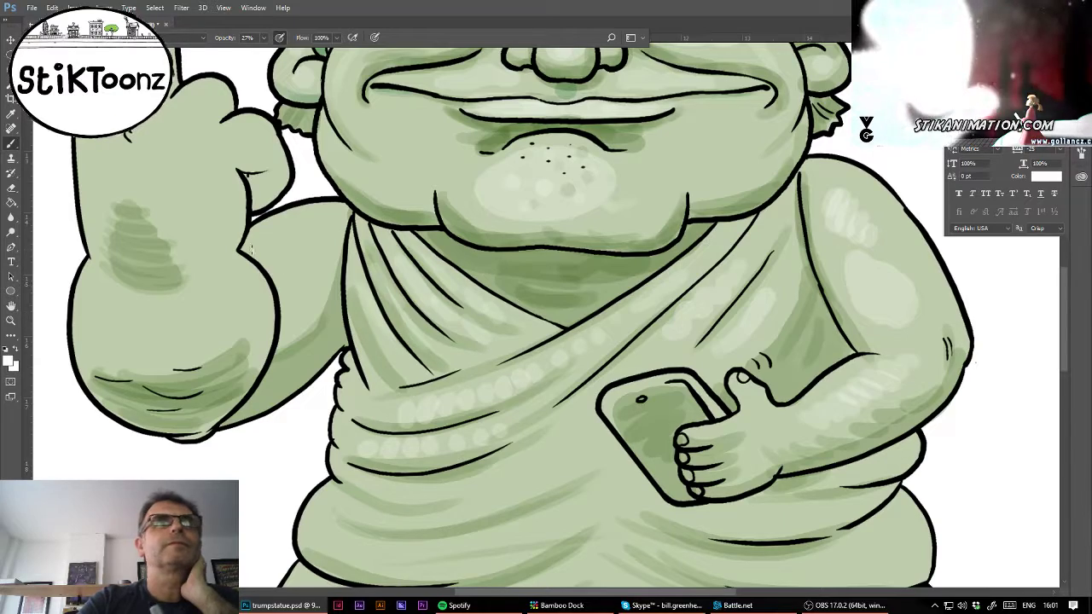
- Add white highlights to the raised arm's shoulder, the curled fingers, the extended finger and its nail, and the knuckle
left_click_drag(295, 273, 321, 234)
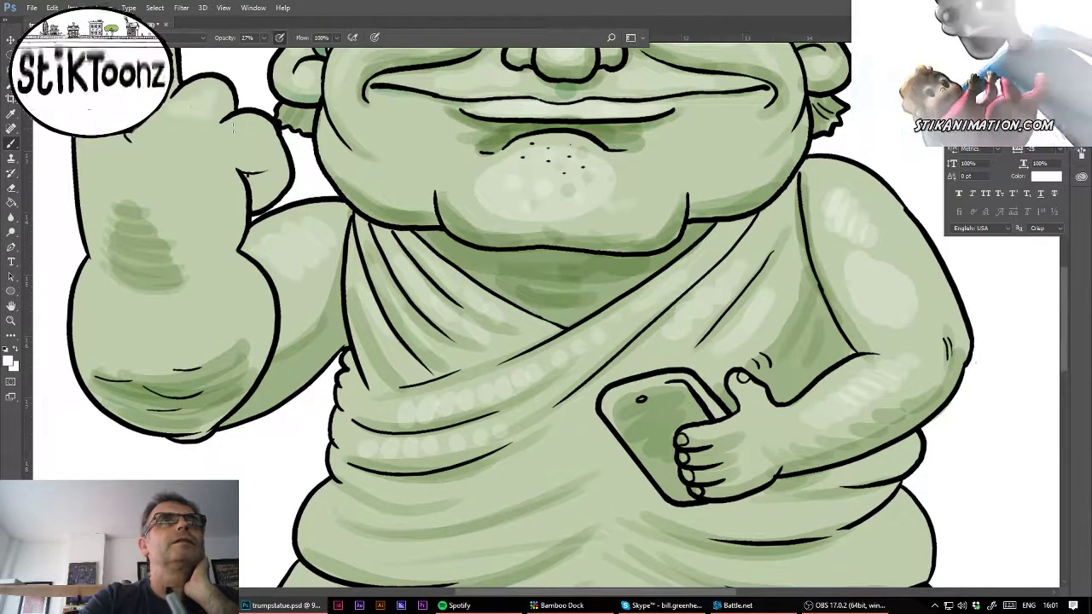
left_click_drag(162, 71, 254, 220)
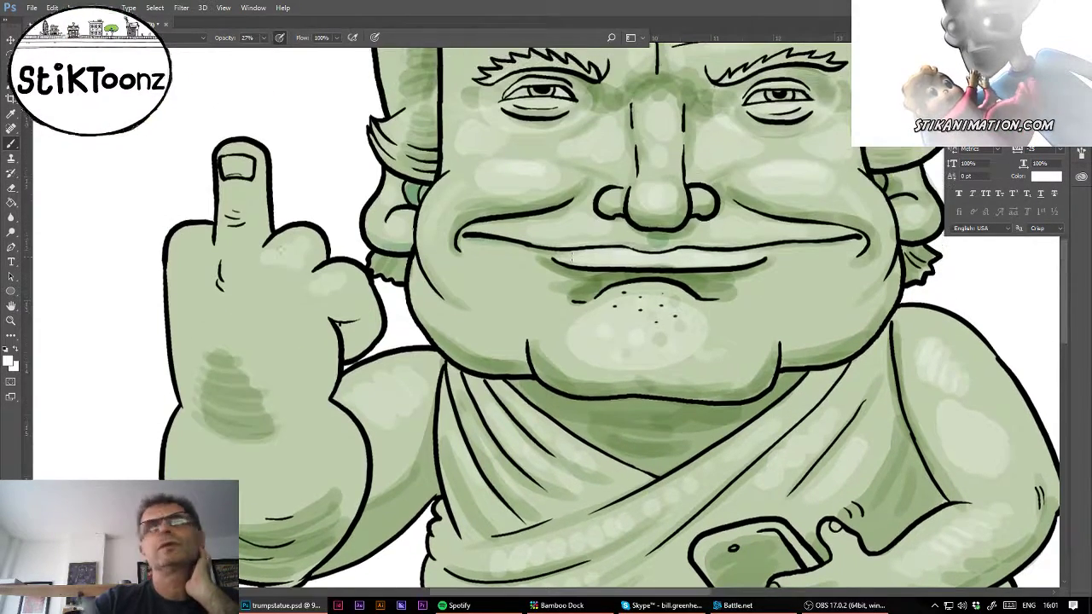
mouse_move(228, 168)
left_mouse_down()
mouse_move(248, 167)
mouse_move(239, 162)
left_mouse_up()
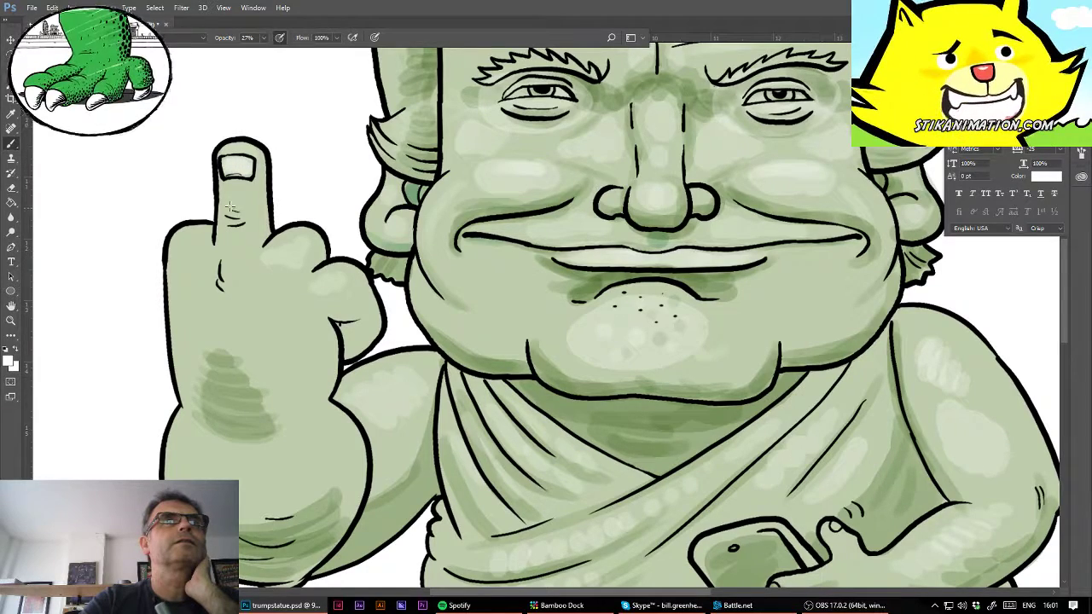
mouse_move(230, 207)
left_mouse_down()
mouse_move(239, 228)
mouse_move(200, 242)
left_mouse_up()
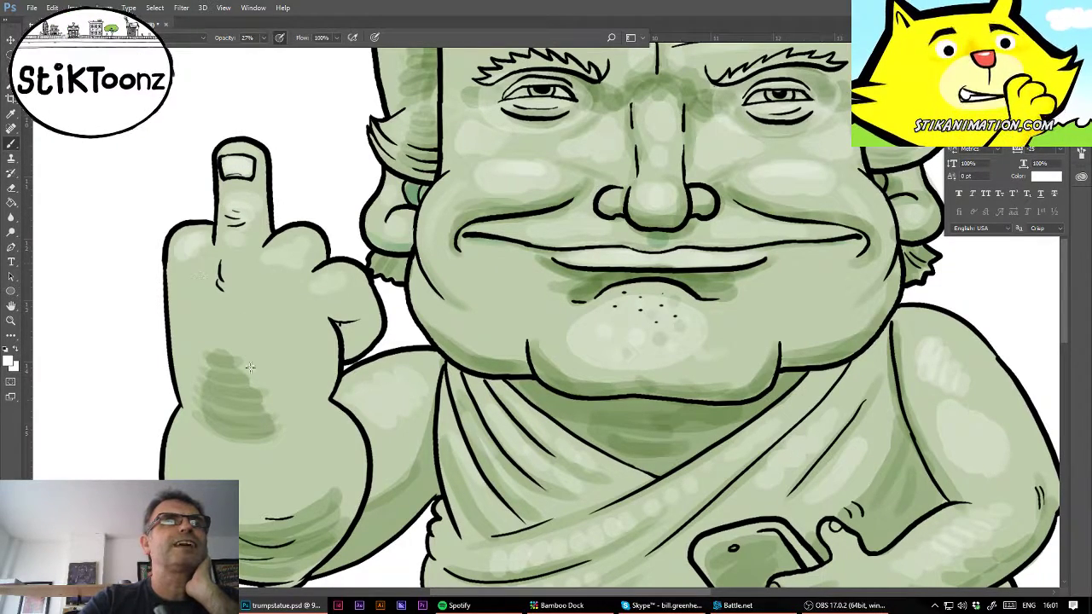
- Highlight the raised hand's wrist, the bulge and edge of its forearm, its upper arm and the adjacent robe folds
mouse_move(199, 343)
left_mouse_down()
mouse_move(256, 341)
mouse_move(239, 319)
mouse_move(294, 289)
mouse_move(319, 319)
left_mouse_up()
mouse_move(208, 454)
left_mouse_down()
mouse_move(281, 470)
mouse_move(278, 513)
left_mouse_up()
mouse_move(327, 430)
left_mouse_down()
mouse_move(343, 440)
mouse_move(350, 491)
left_mouse_up()
mouse_move(370, 401)
left_mouse_down()
mouse_move(416, 418)
mouse_move(515, 491)
left_mouse_up()
left_click_drag(463, 449, 503, 527)
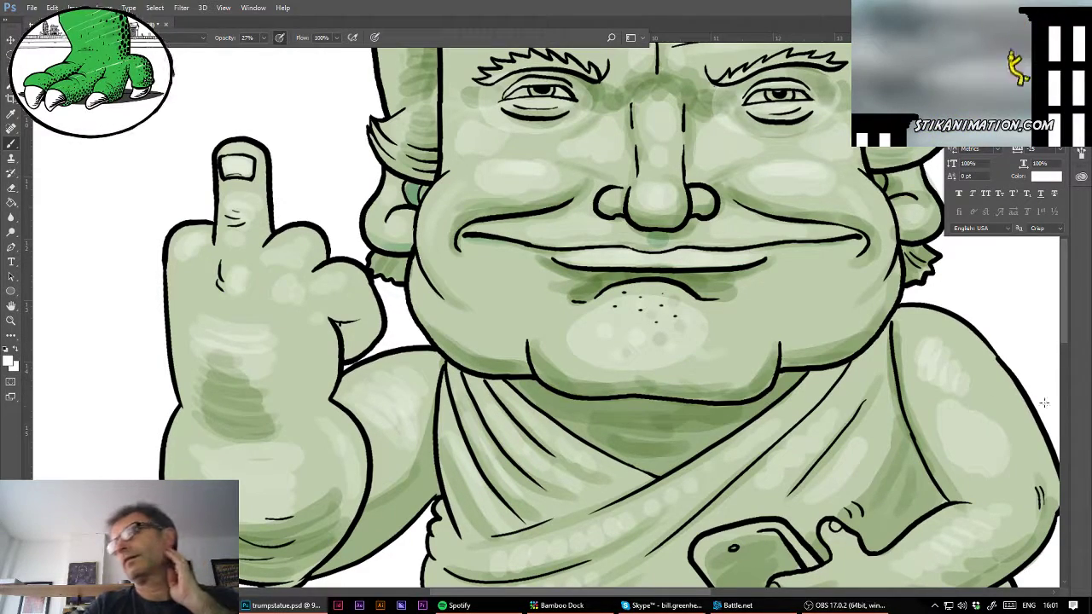
- Brush white highlights onto both jowls, the eyebrow and the forehead between the brows
left_click_drag(520, 333, 467, 302)
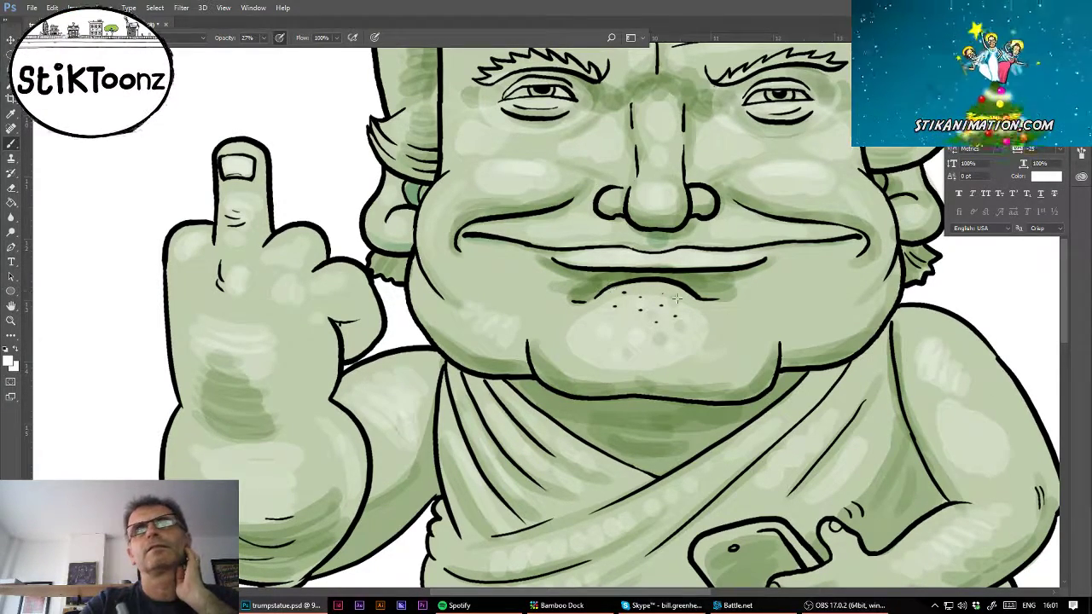
left_click_drag(804, 319, 831, 291)
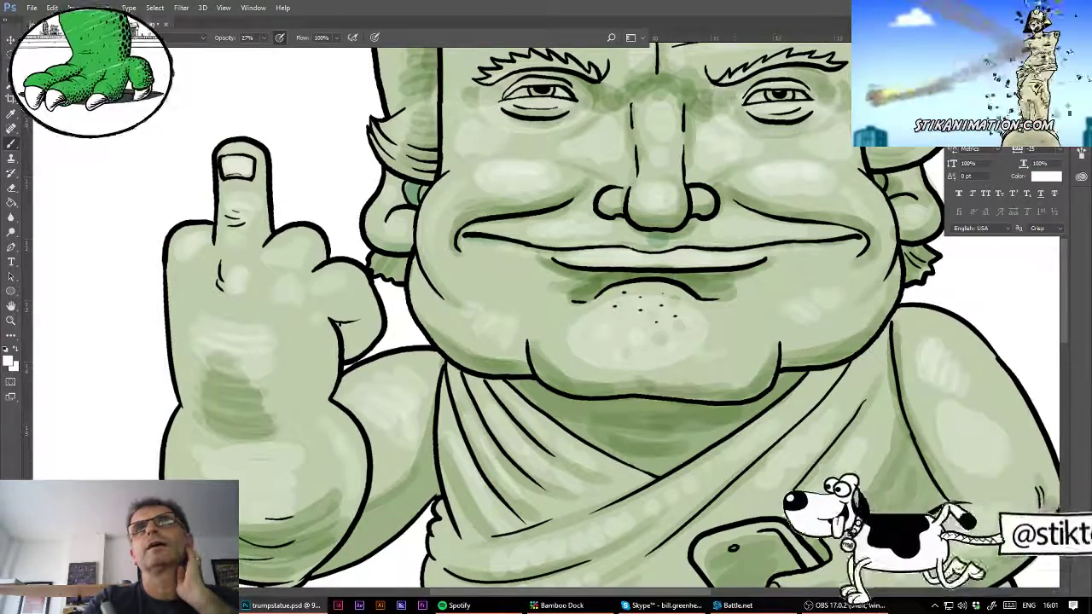
scroll(746, 79, "up", 5)
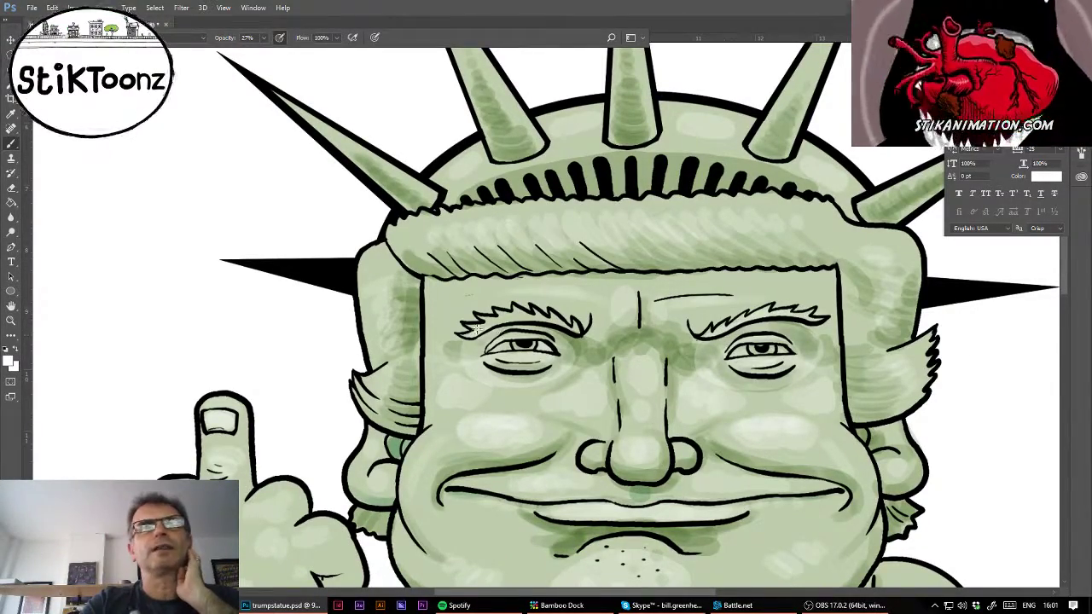
mouse_move(474, 329)
left_mouse_down()
mouse_move(539, 314)
mouse_move(573, 323)
left_mouse_up()
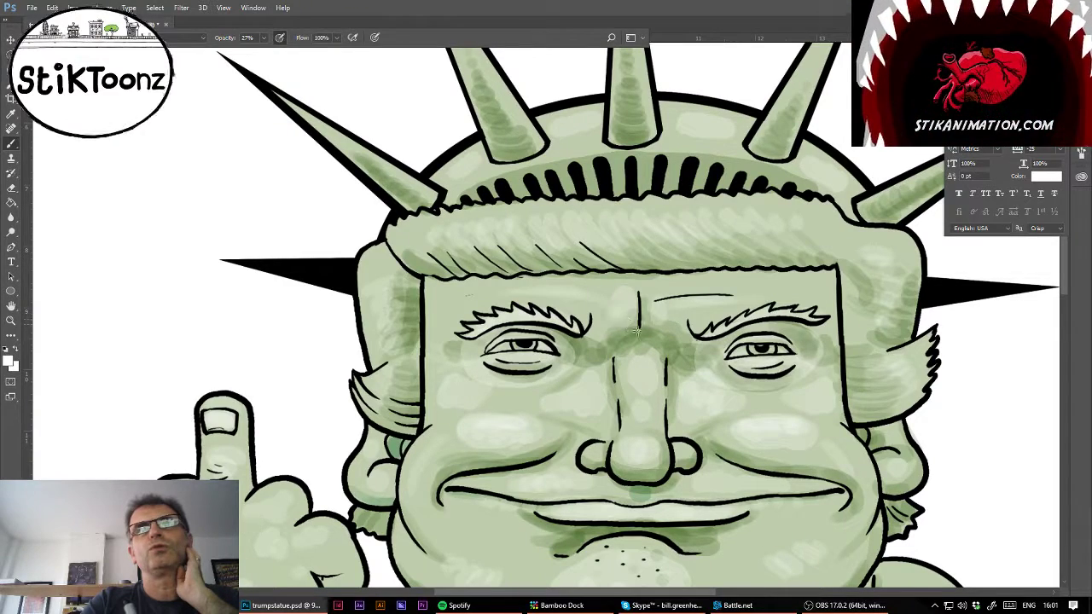
mouse_move(657, 297)
left_mouse_down()
mouse_move(695, 351)
mouse_move(624, 324)
left_mouse_up()
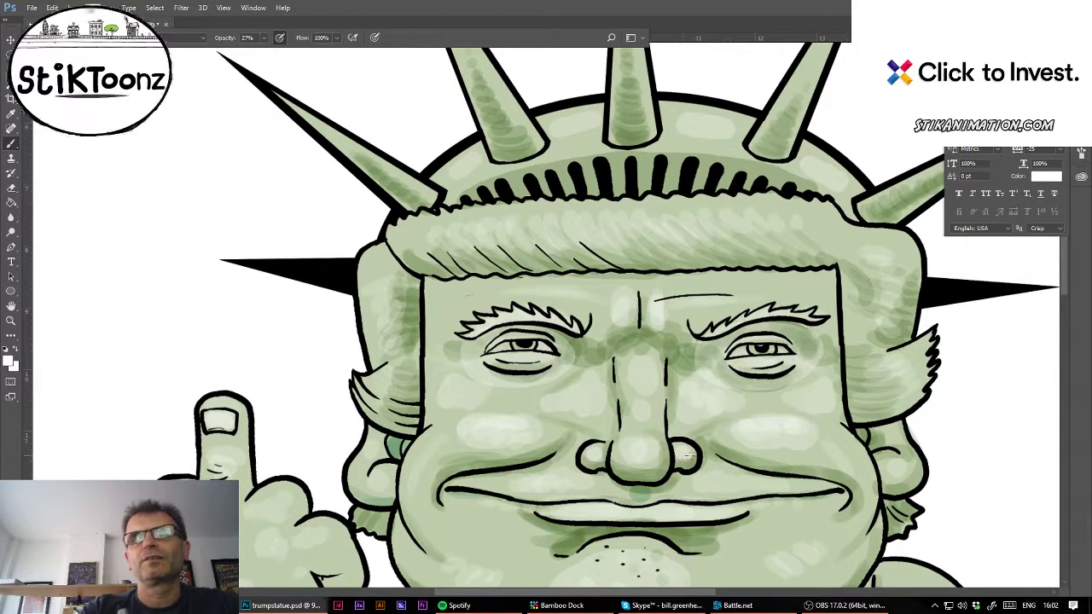
- Switch back to dark green and dab textured shadow spots along the belly folds and hem below the raised arm
scroll(605, 315, "down", 5)
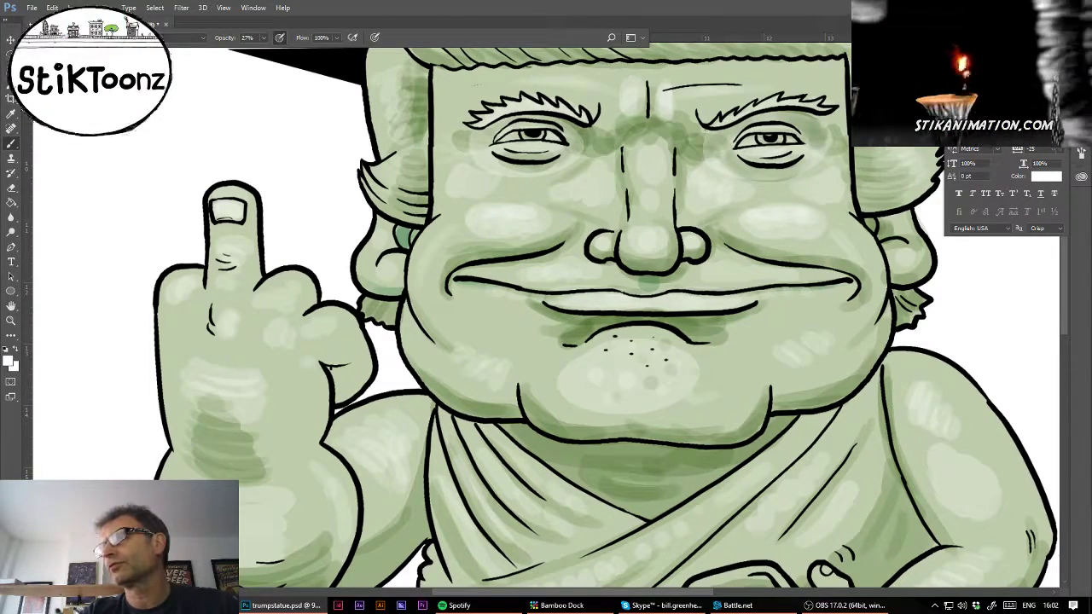
left_click(872, 419, "alt")
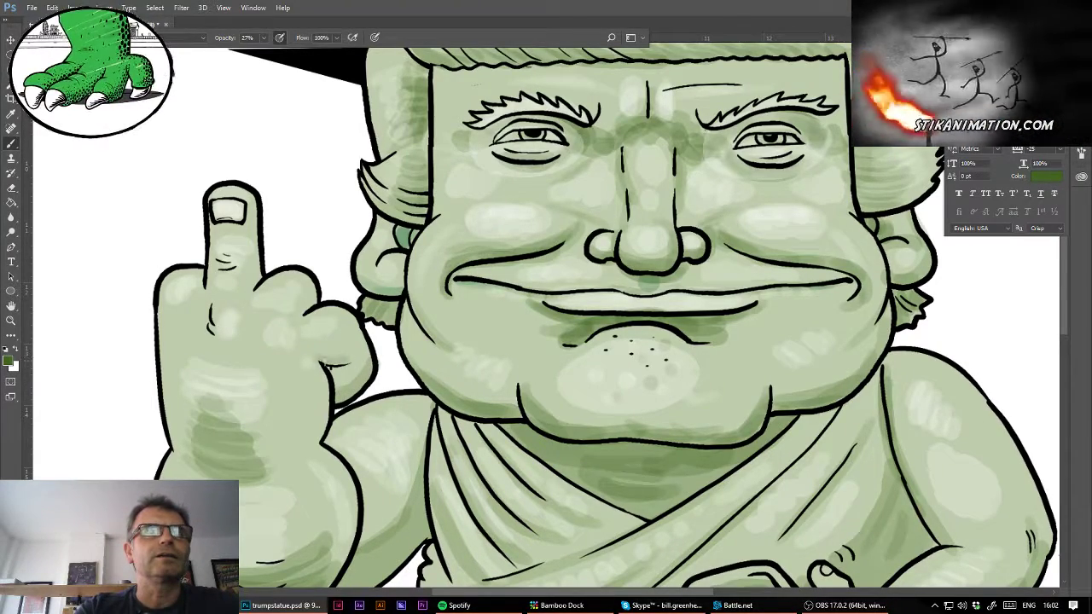
scroll(462, 265, "down", 5)
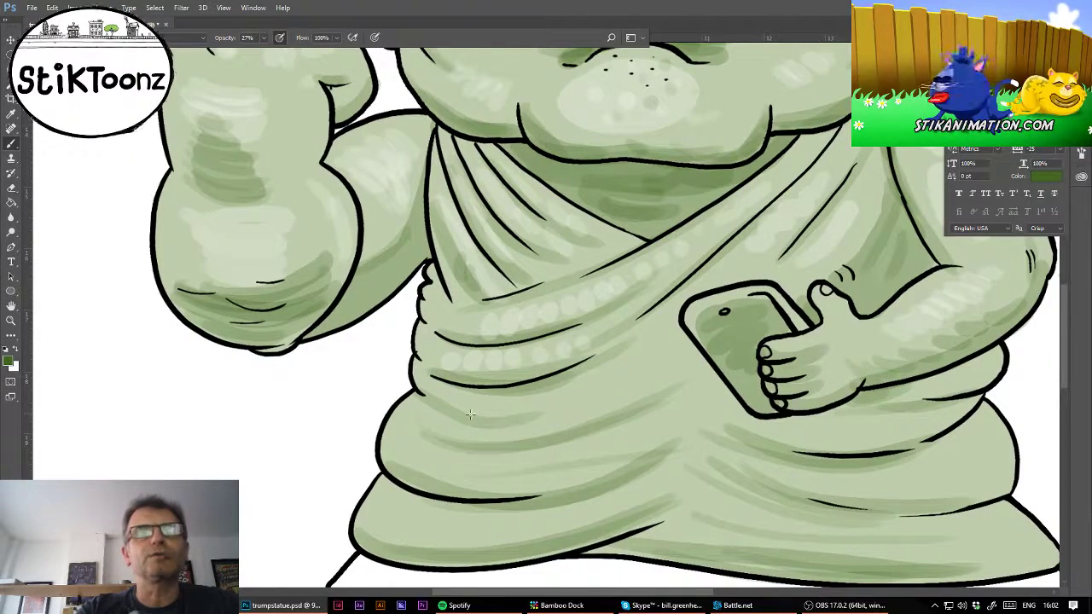
mouse_move(445, 400)
left_mouse_down()
mouse_move(522, 414)
mouse_move(618, 381)
left_mouse_up()
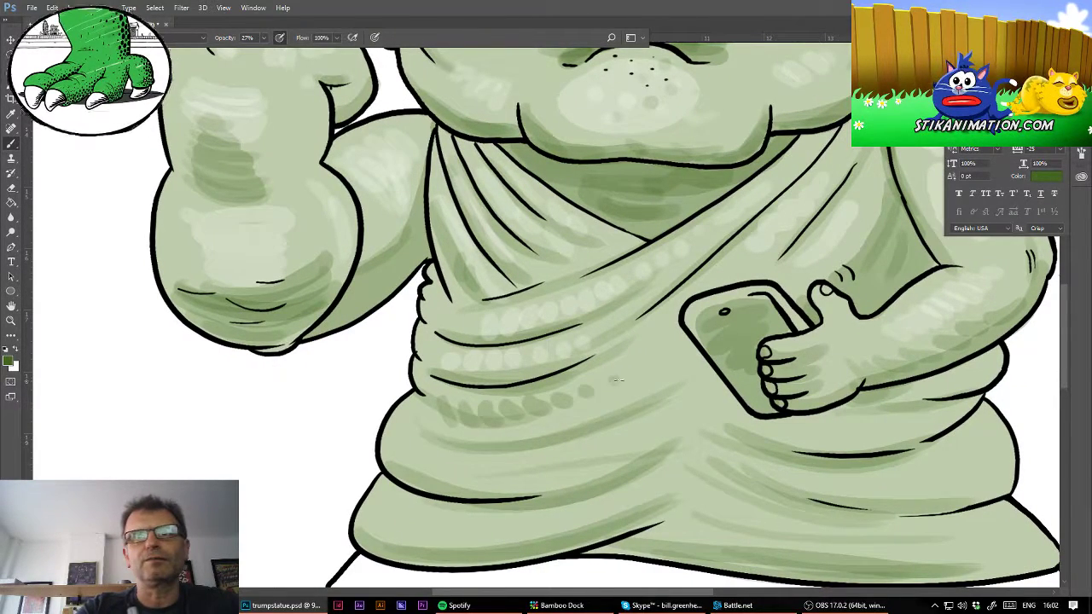
mouse_move(424, 429)
left_mouse_down()
mouse_move(511, 436)
mouse_move(665, 398)
left_mouse_up()
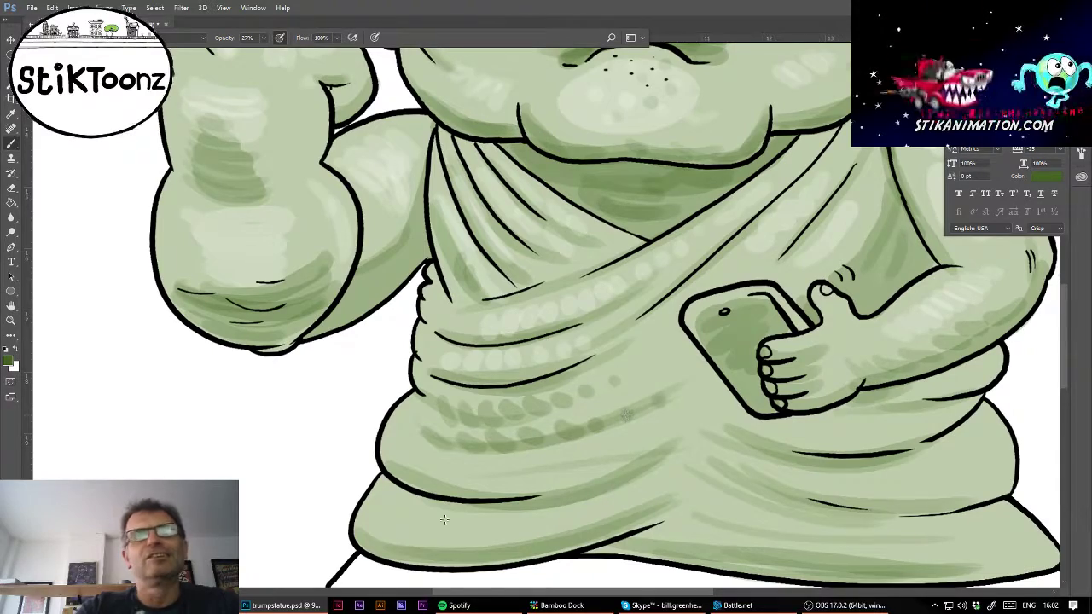
mouse_move(431, 470)
left_mouse_down()
mouse_move(539, 478)
mouse_move(641, 457)
left_mouse_up()
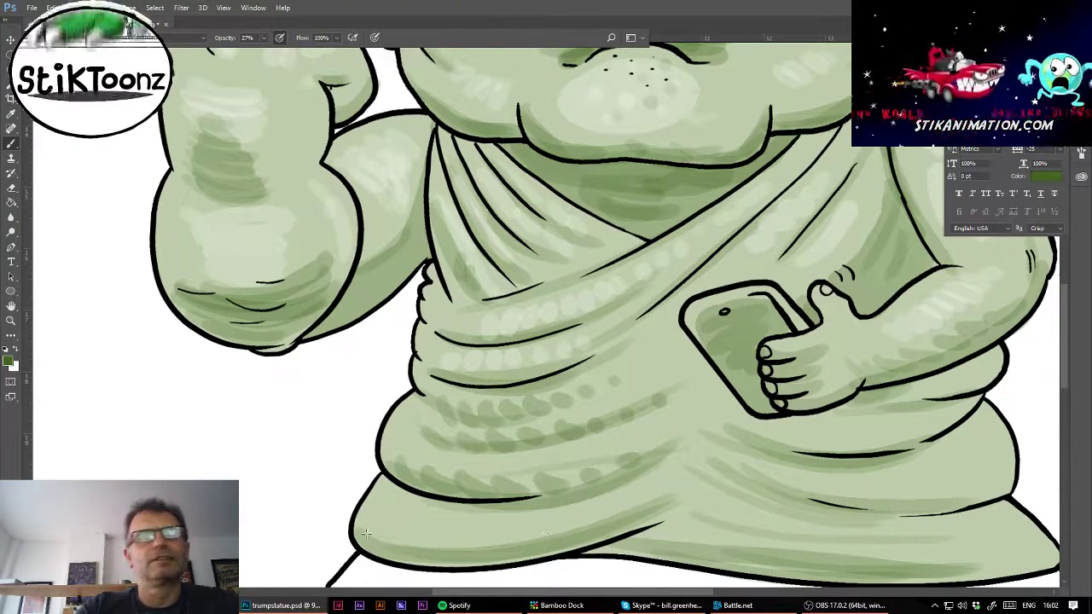
mouse_move(365, 536)
left_mouse_down()
mouse_move(417, 559)
mouse_move(465, 557)
mouse_move(641, 510)
left_mouse_up()
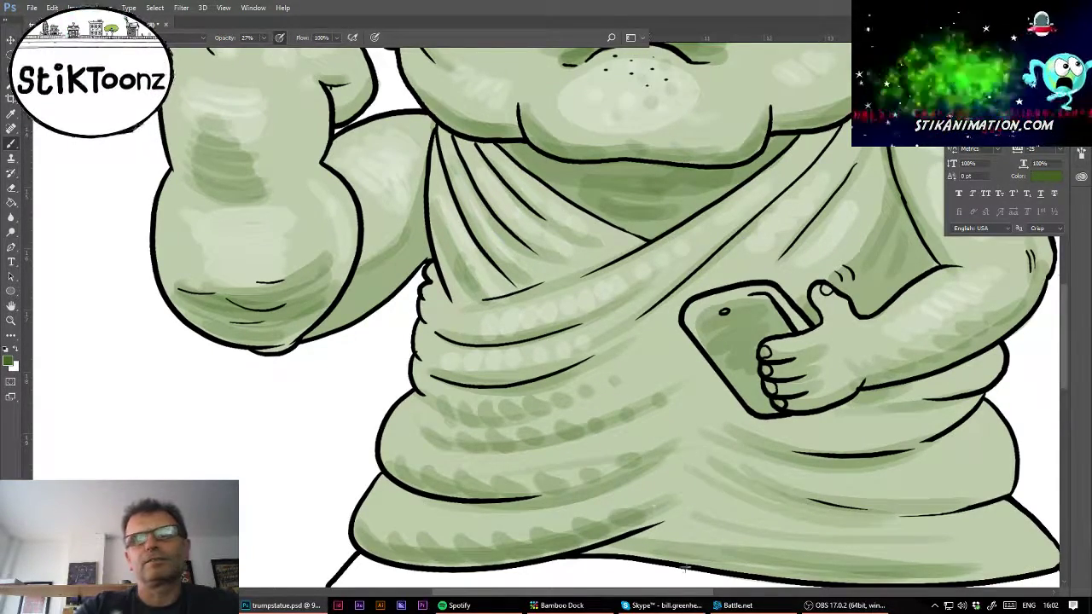
- Dab matching green shadow spots along the robe folds below the phone and across the rest of the hem
mouse_move(631, 556)
left_mouse_down()
mouse_move(679, 540)
mouse_move(805, 568)
left_mouse_up()
mouse_move(704, 510)
left_mouse_down()
mouse_move(747, 528)
mouse_move(818, 533)
left_mouse_up()
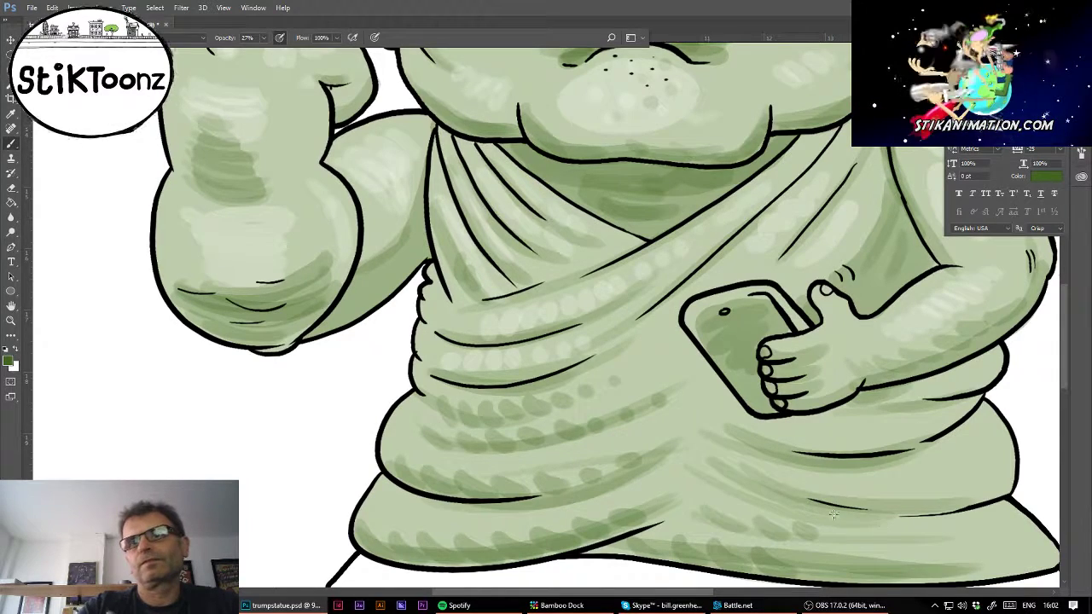
mouse_move(739, 464)
left_mouse_down()
mouse_move(823, 512)
mouse_move(874, 514)
mouse_move(981, 484)
left_mouse_up()
mouse_move(757, 439)
left_mouse_down()
mouse_move(855, 454)
mouse_move(938, 431)
left_mouse_up()
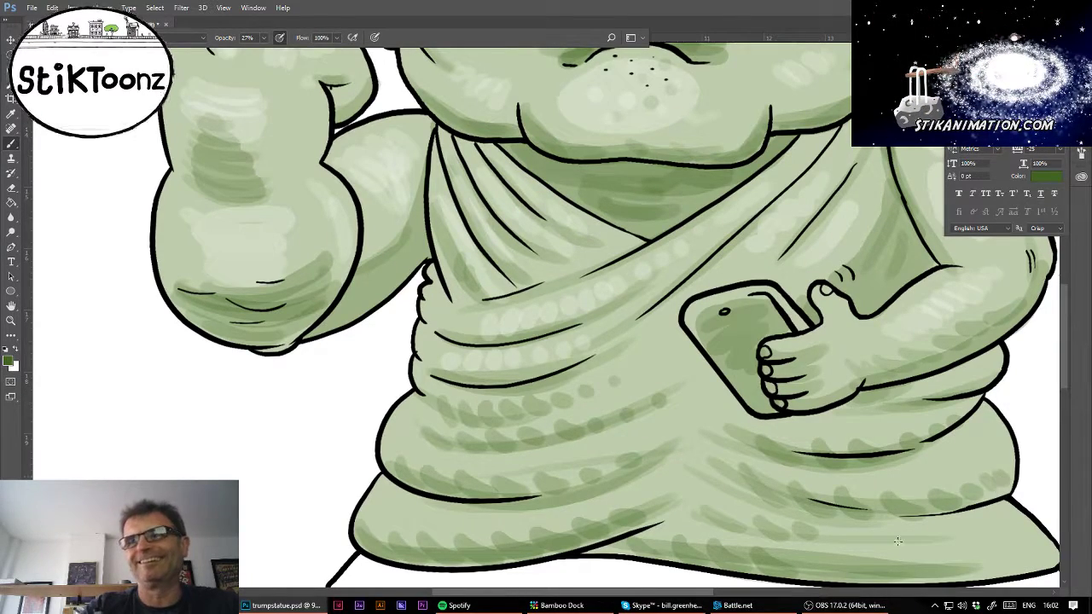
mouse_move(826, 570)
left_mouse_down()
mouse_move(928, 550)
mouse_move(1033, 550)
left_mouse_up()
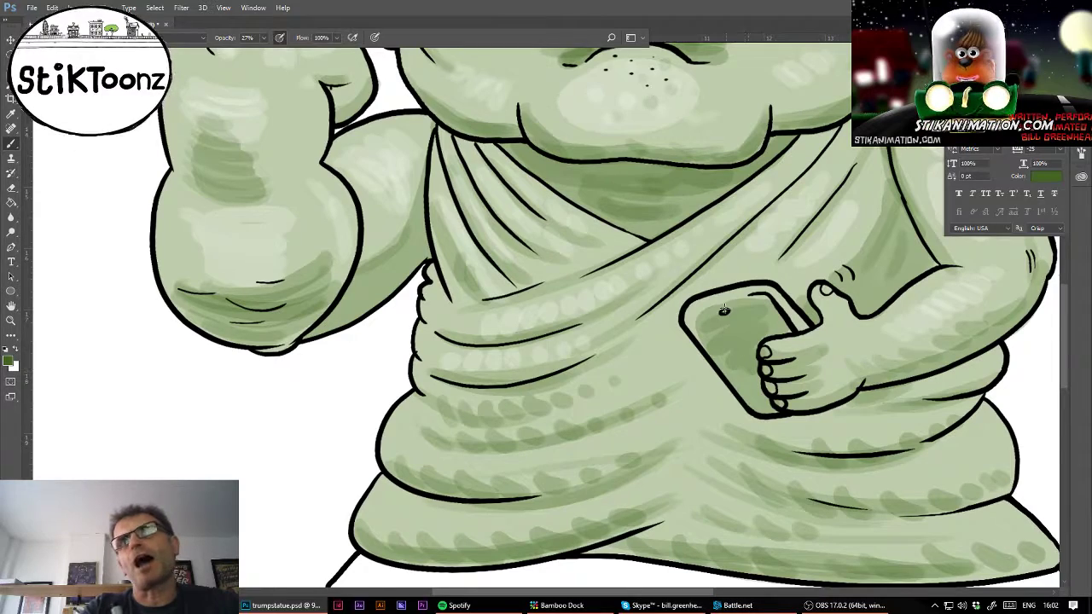
mouse_move(723, 310)
left_mouse_down()
mouse_move(763, 304)
mouse_move(693, 318)
mouse_move(699, 339)
mouse_move(719, 342)
mouse_move(770, 317)
mouse_move(783, 152)
left_mouse_up()
left_click_drag(682, 427, 548, 277)
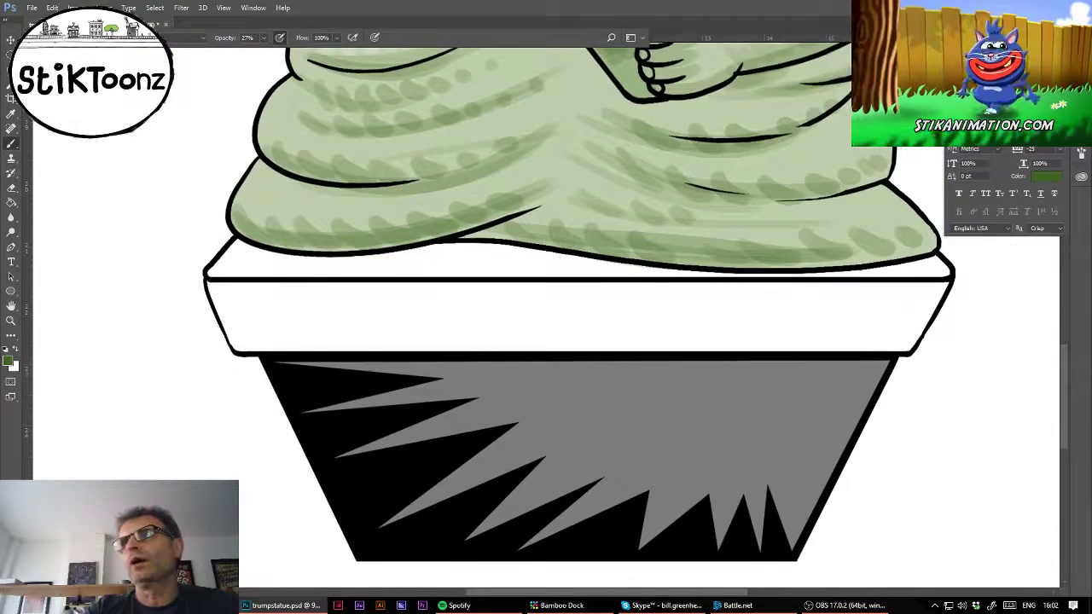
- Lasso the plinth's top slab and fill its ledge and front face with the lower block's sampled grey at 100% opacity
scroll(546, 316, "left", 1)
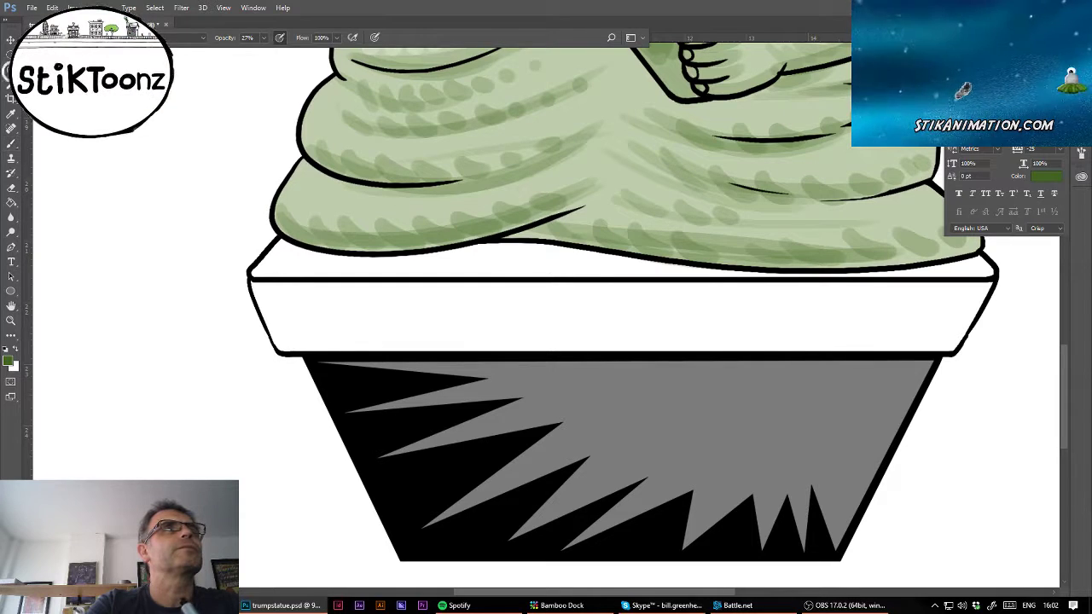
key("l")
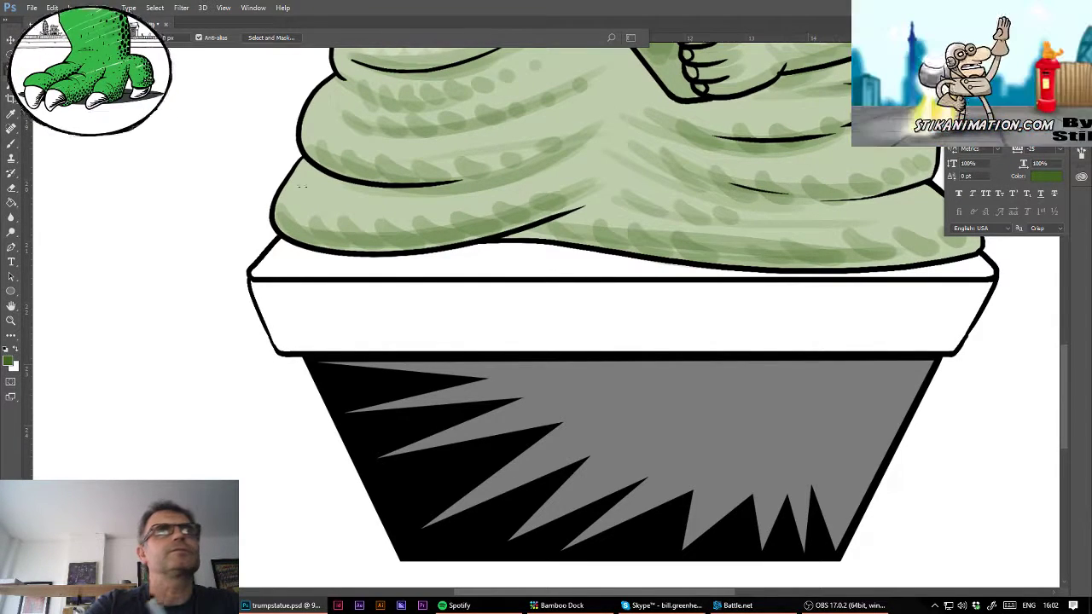
mouse_move(313, 198)
left_mouse_down()
mouse_move(245, 279)
mouse_move(299, 386)
mouse_move(277, 352)
mouse_move(949, 356)
mouse_move(995, 272)
mouse_move(978, 252)
mouse_move(512, 187)
mouse_move(316, 198)
left_mouse_up()
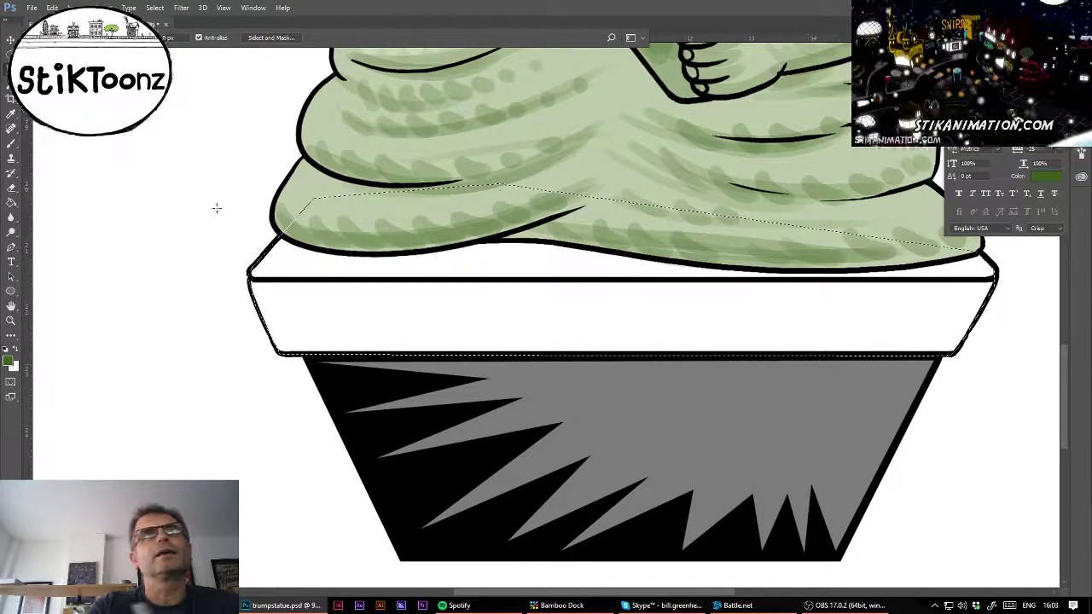
left_click(10, 113)
left_click(691, 404)
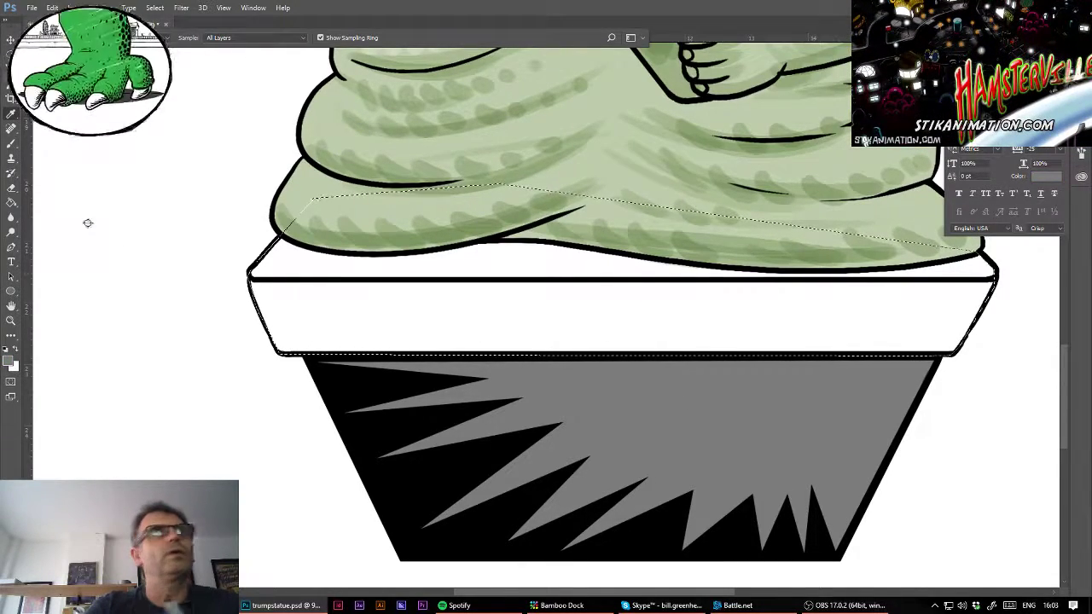
left_click(11, 203)
left_click(433, 300)
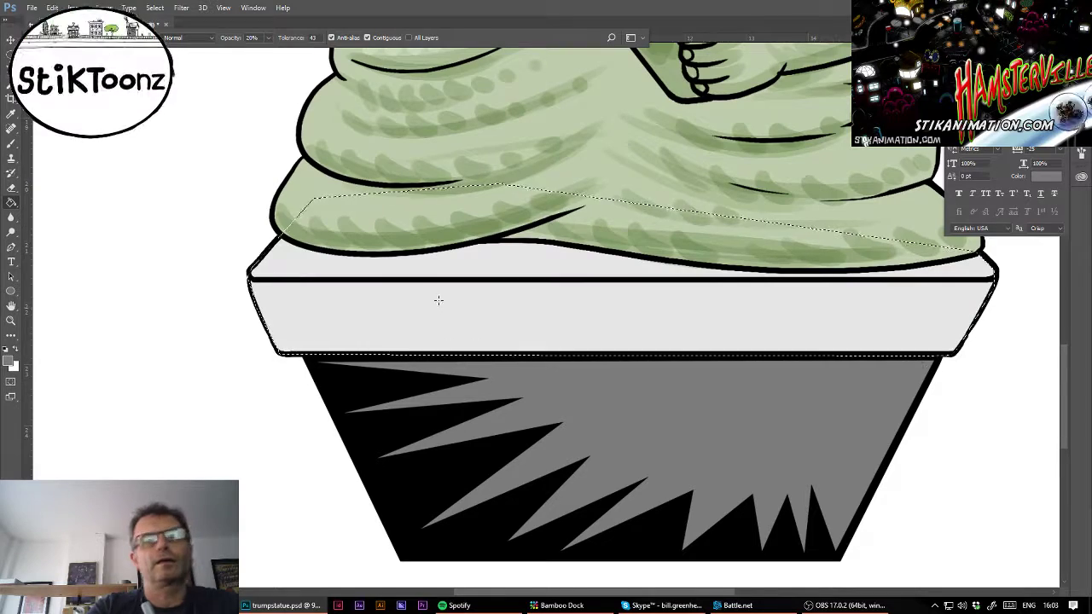
key("0")
left_click(441, 299)
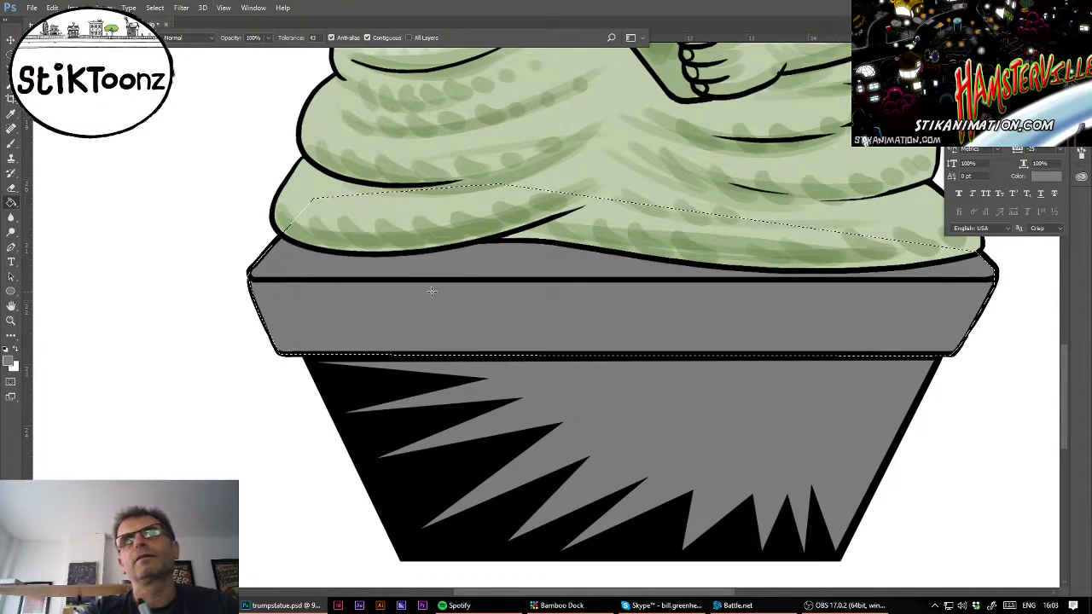
- Brush translucent black shadow dabs onto the slab beneath the robe hem and around its front corners, and clear the selection
key("d")
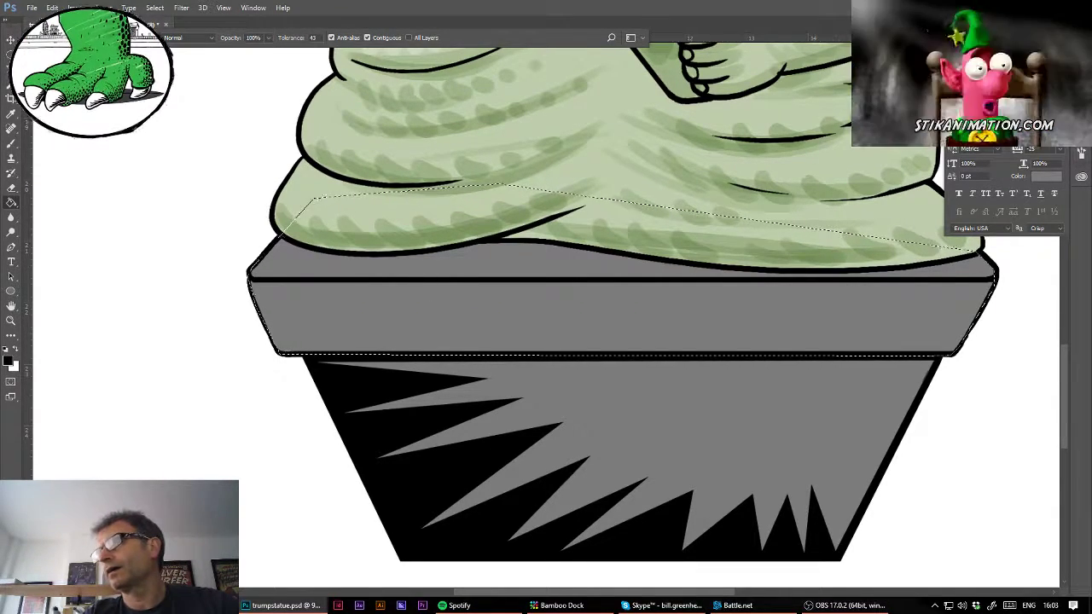
key("b")
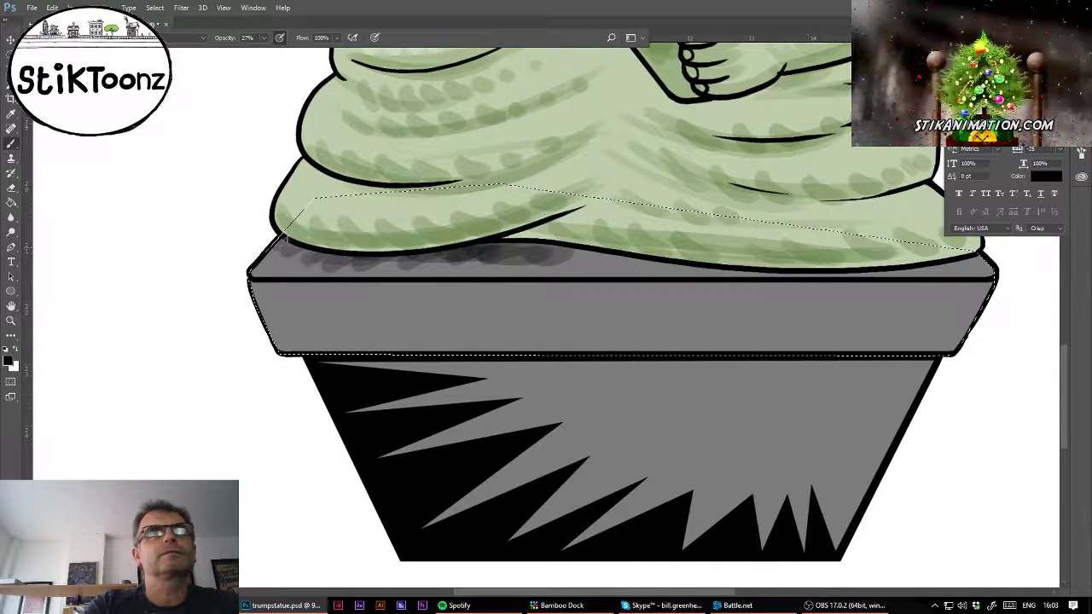
left_click_drag(536, 254, 562, 246)
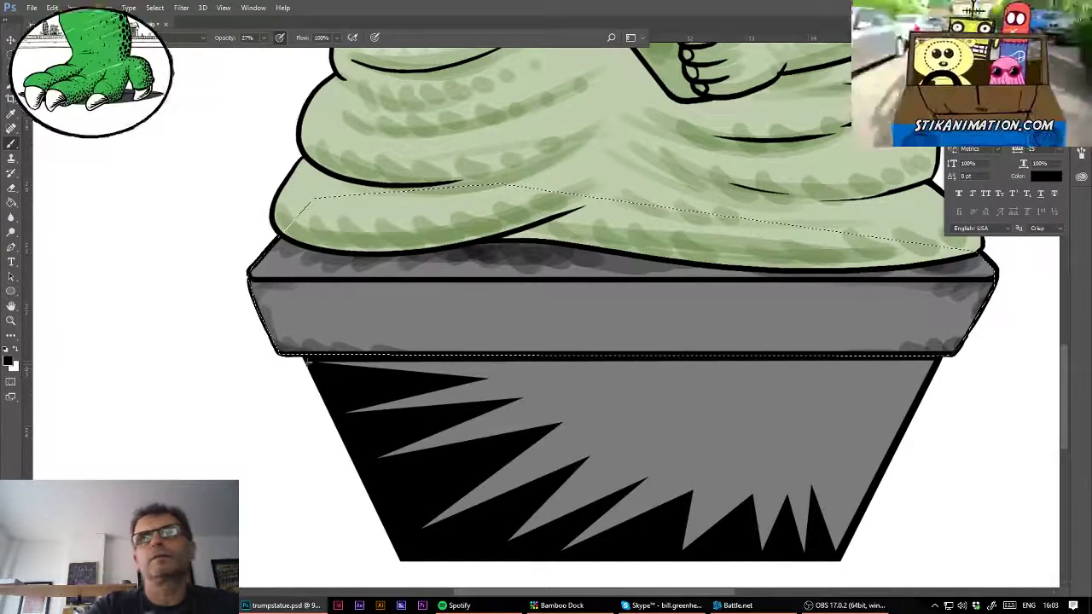
key("ctrl+d")
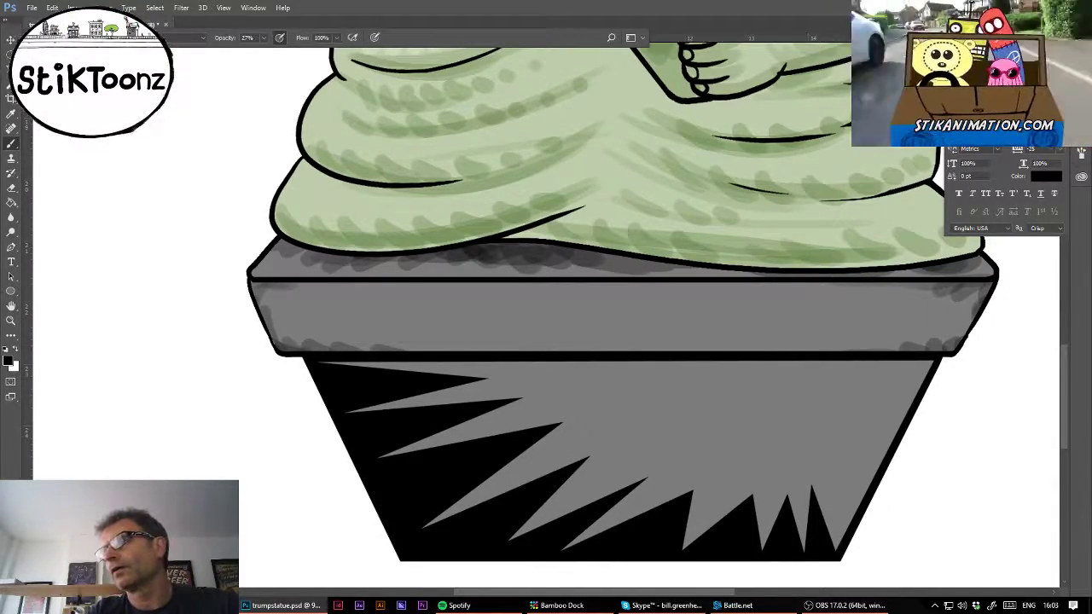
- Select the lower plinth block, brush a translucent black shadow band with dabbed texture under the slab, and clear the selection
key("ctrl+shift+d")
mouse_move(318, 365)
left_mouse_down()
mouse_move(635, 356)
mouse_move(1030, 366)
left_mouse_up()
mouse_move(608, 377)
left_mouse_down()
mouse_move(535, 380)
mouse_move(595, 380)
left_mouse_up()
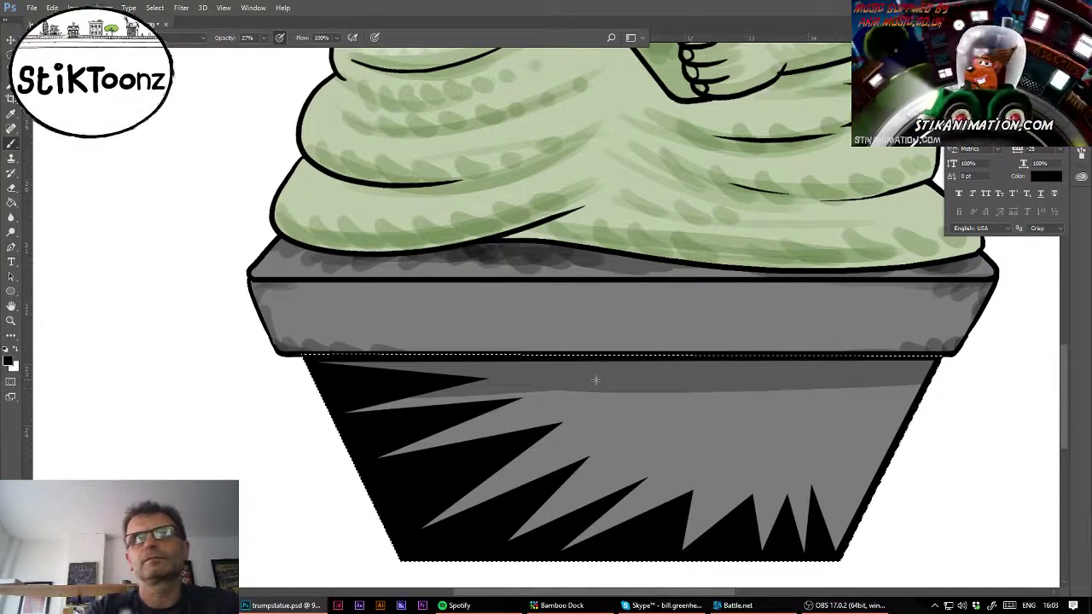
mouse_move(911, 358)
left_mouse_down()
mouse_move(881, 361)
mouse_move(810, 385)
mouse_move(760, 364)
mouse_move(713, 385)
mouse_move(651, 365)
mouse_move(334, 384)
mouse_move(411, 345)
mouse_move(501, 370)
mouse_move(564, 353)
mouse_move(781, 365)
mouse_move(938, 352)
left_mouse_up()
key("ctrl+d")
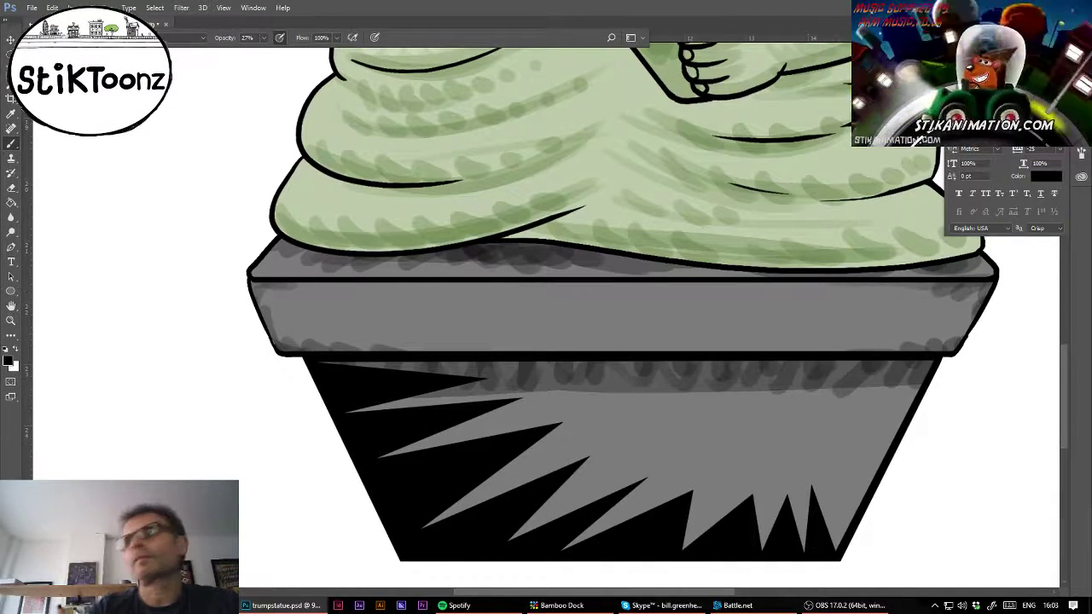
- Add the black 72 pt text "The" and move it onto the blank background beside the robe
left_click(11, 262)
left_click(398, 320)
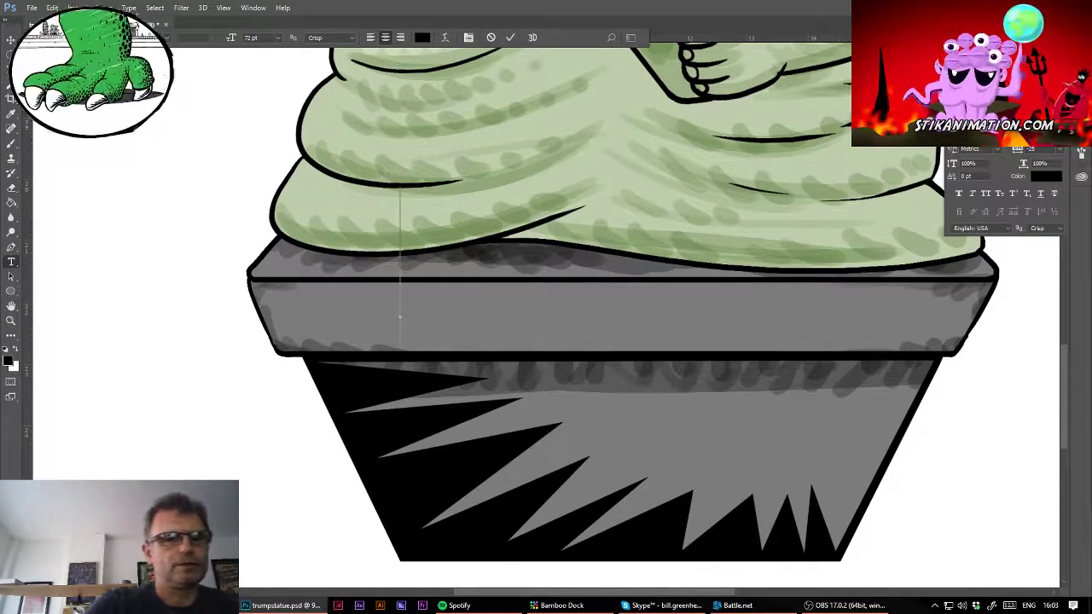
type("The")
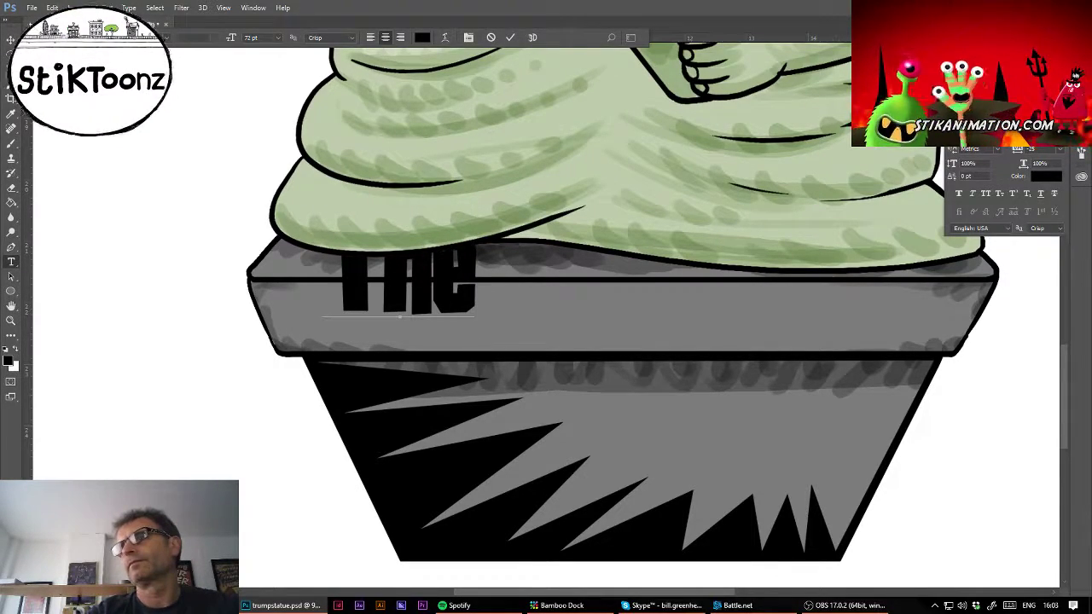
key("ctrl+Return")
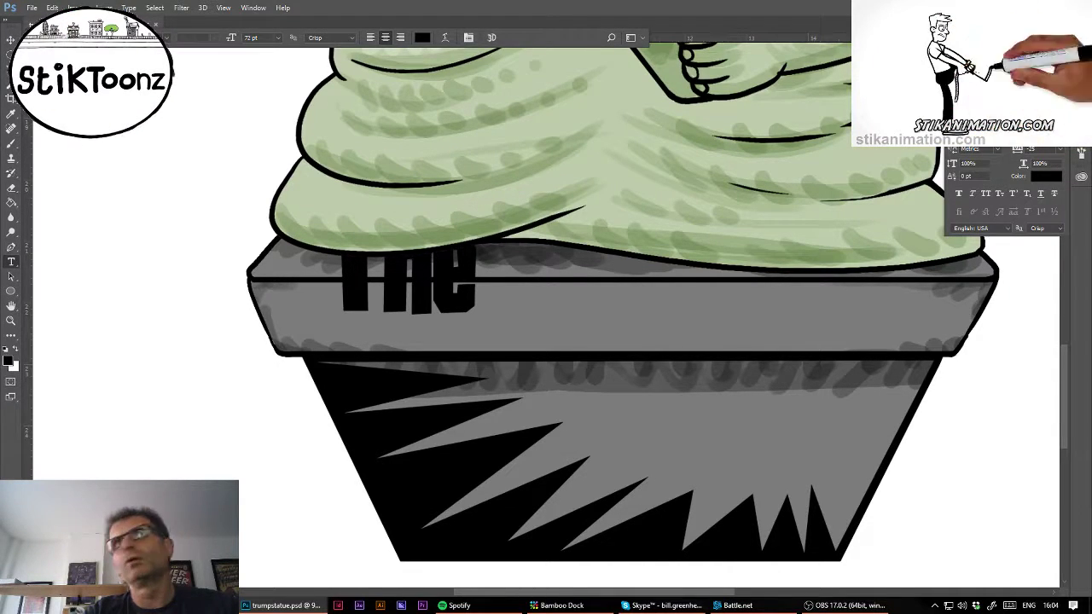
left_click_drag(453, 321, 202, 203)
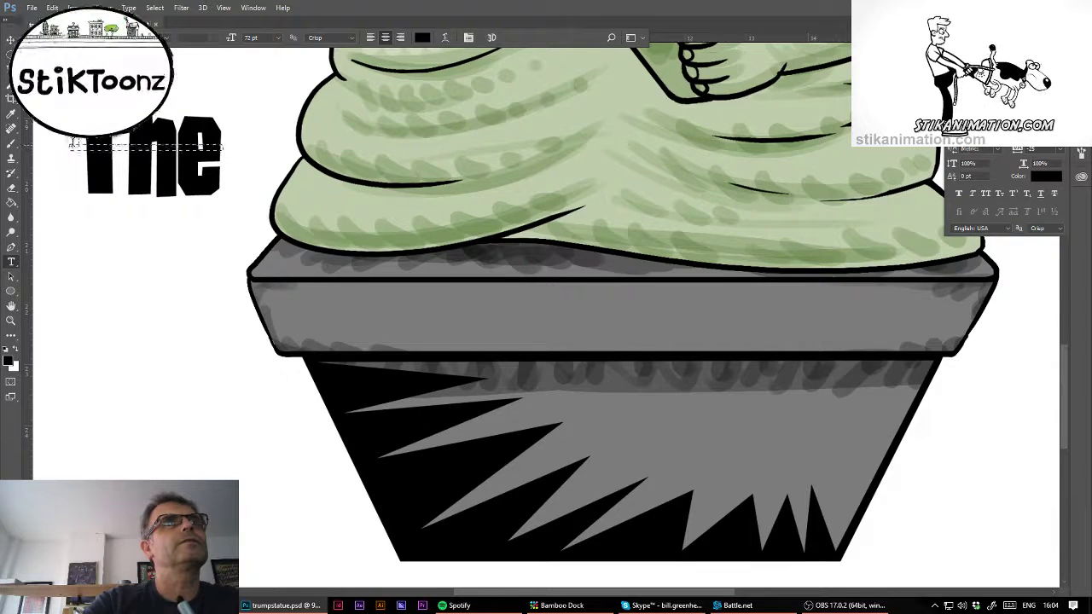
left_click(73, 143)
key("ctrl+Return")
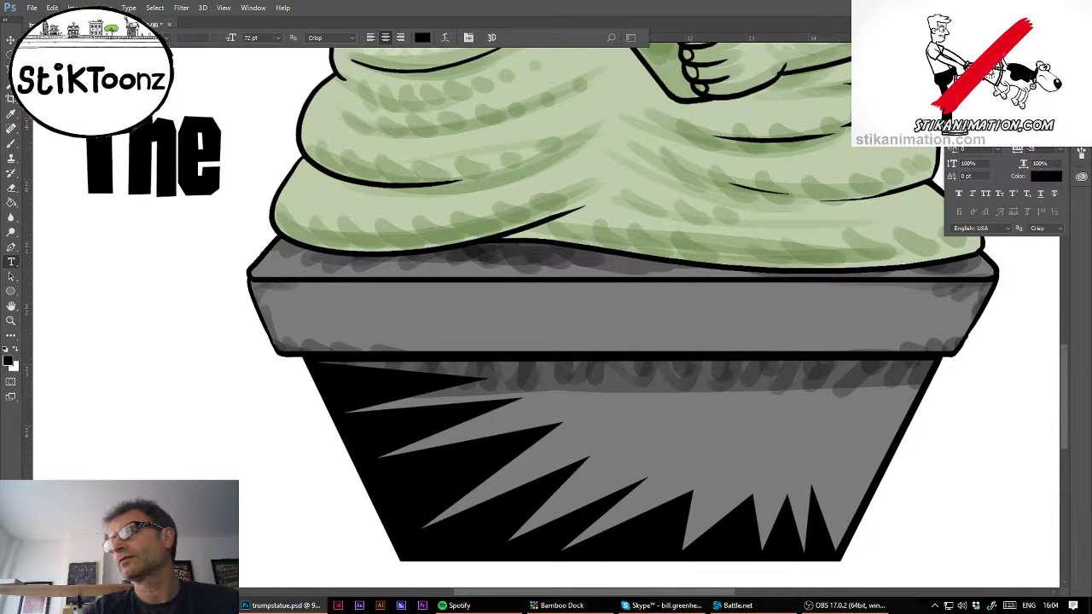
- Set the font of the text "The" to Times New Roman Bold
left_click_drag(219, 146, 71, 171)
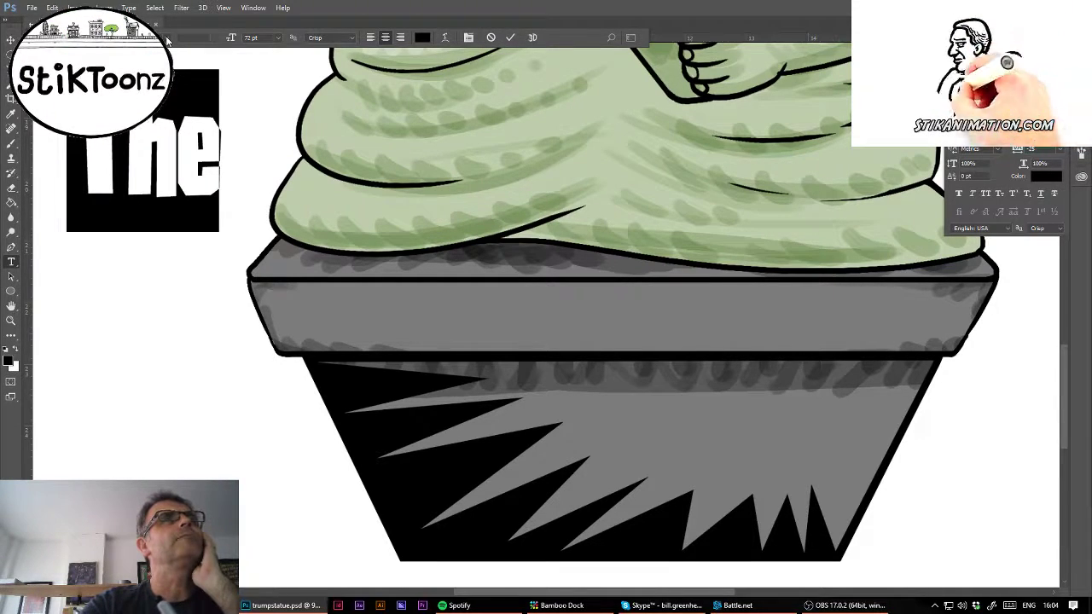
left_click(168, 40)
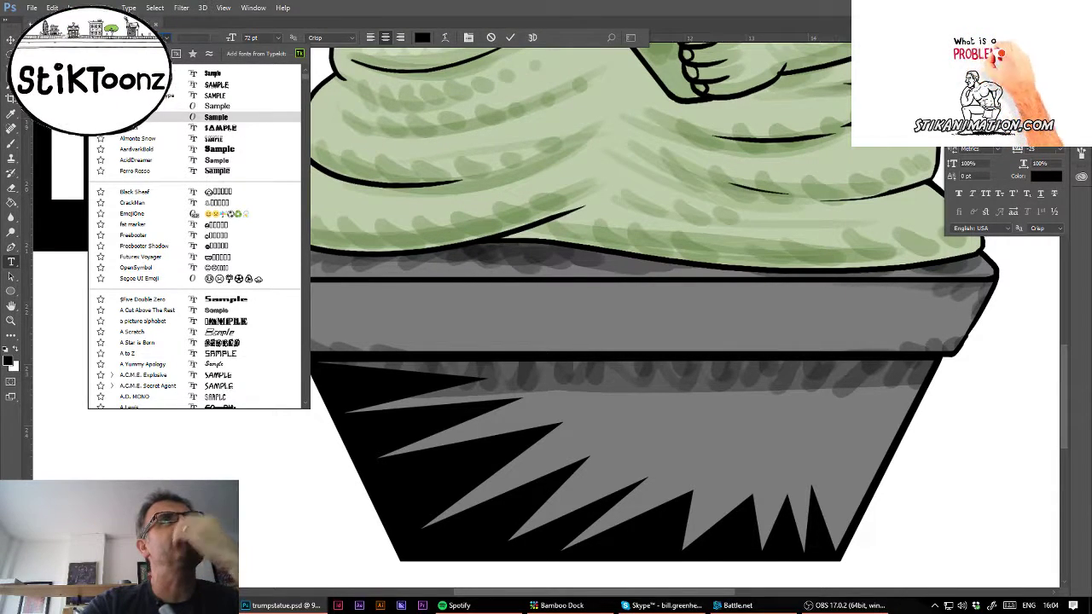
type("traj")
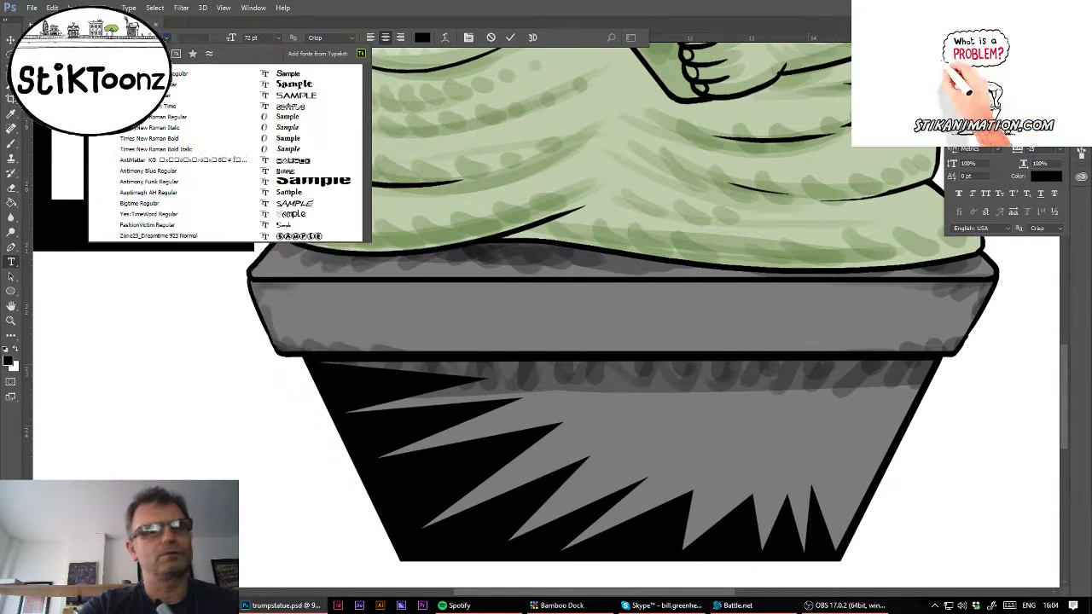
key("BackSpace")
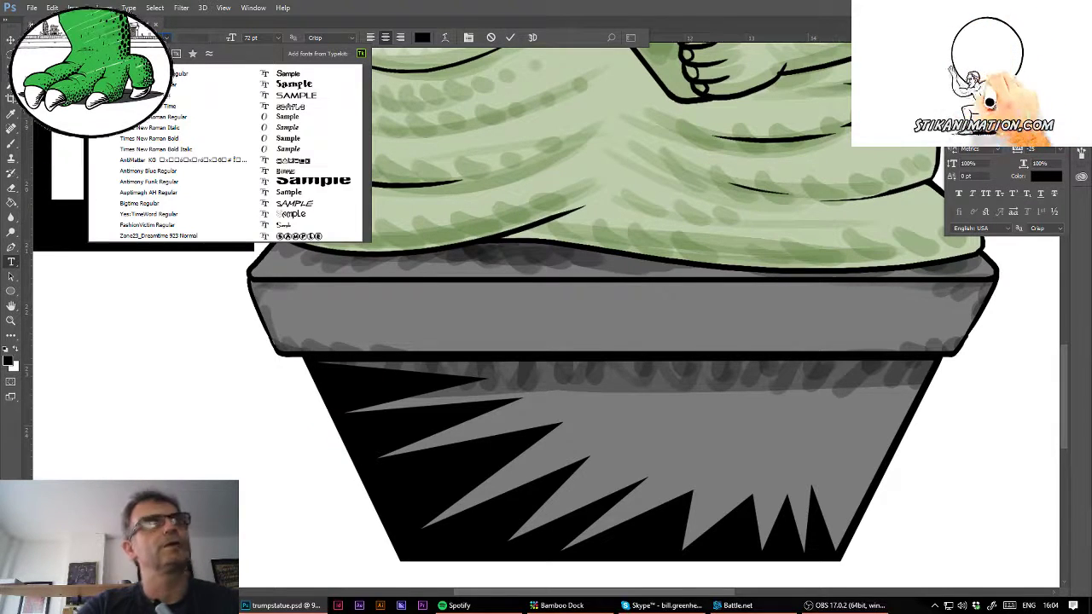
type("e")
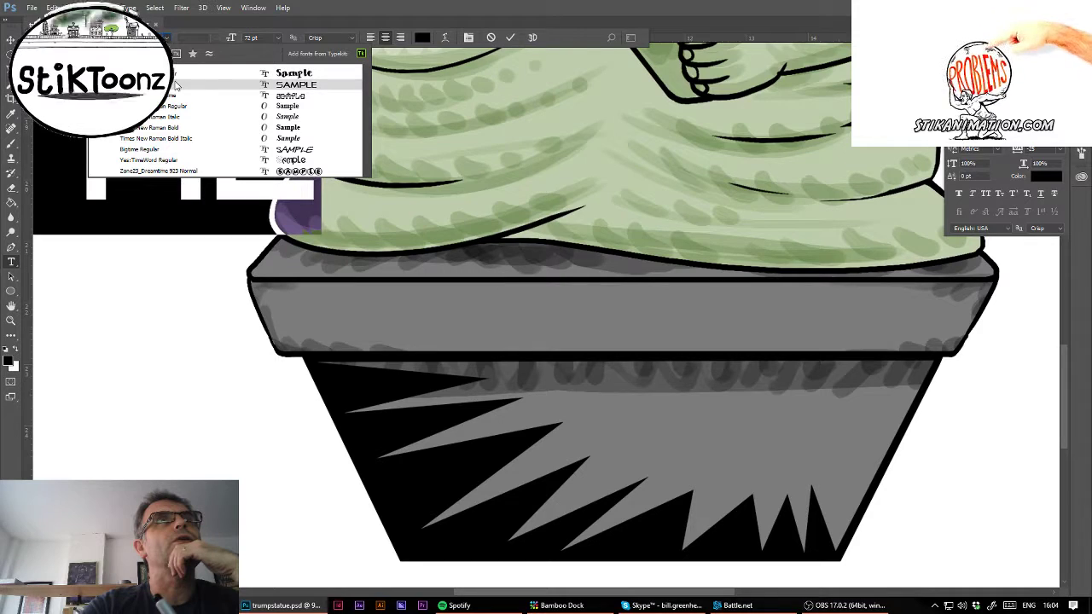
left_click(184, 127)
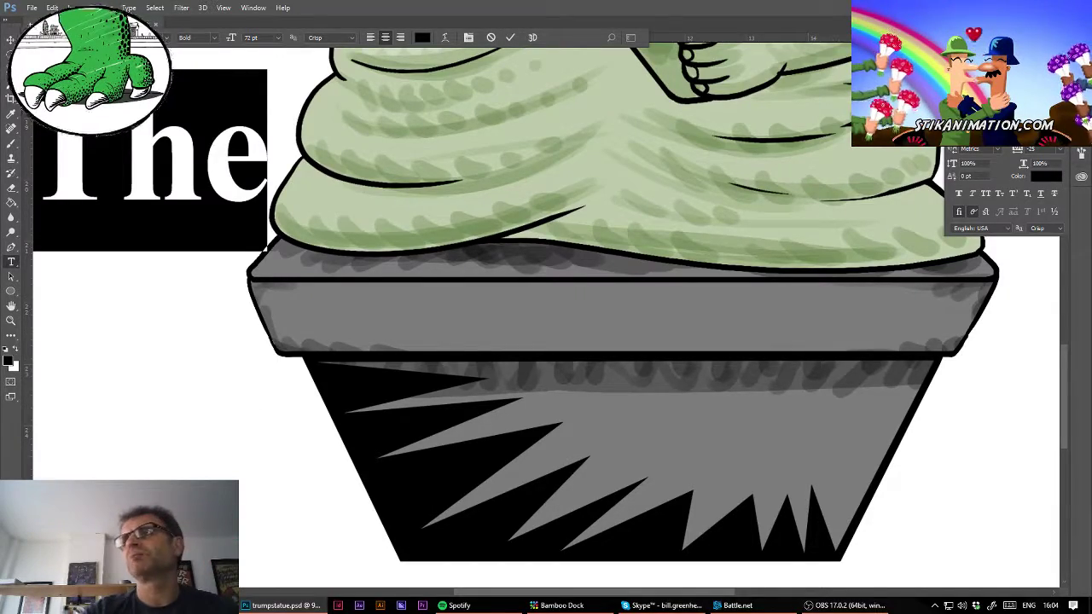
- Replace the word "The" with "Statue of Liability" and shift the text across toward the plinth
key("ctrl+0")
key("ctrl+plus")
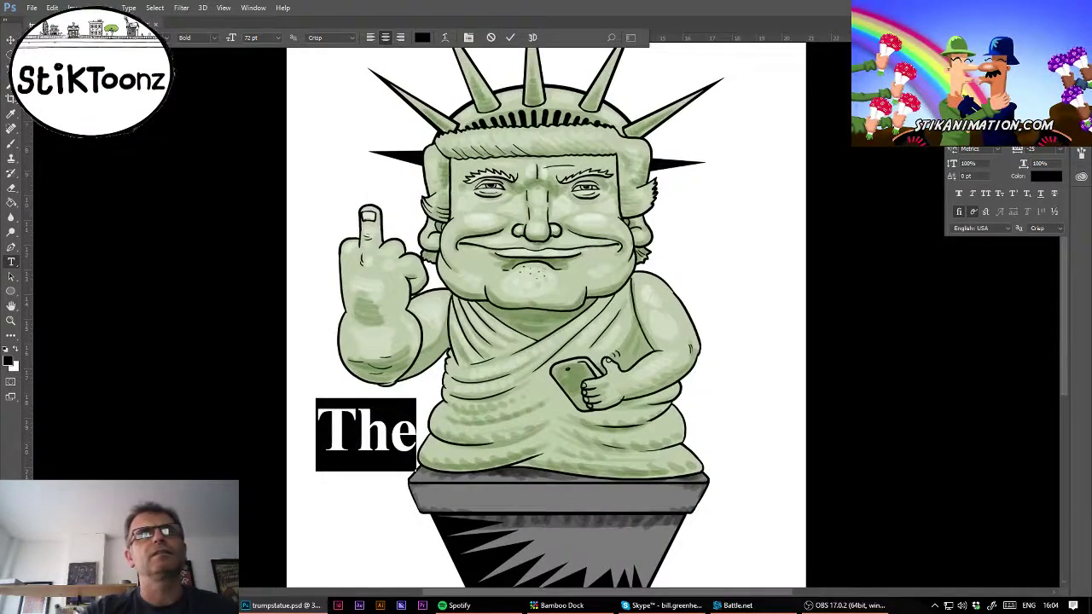
left_click(417, 436)
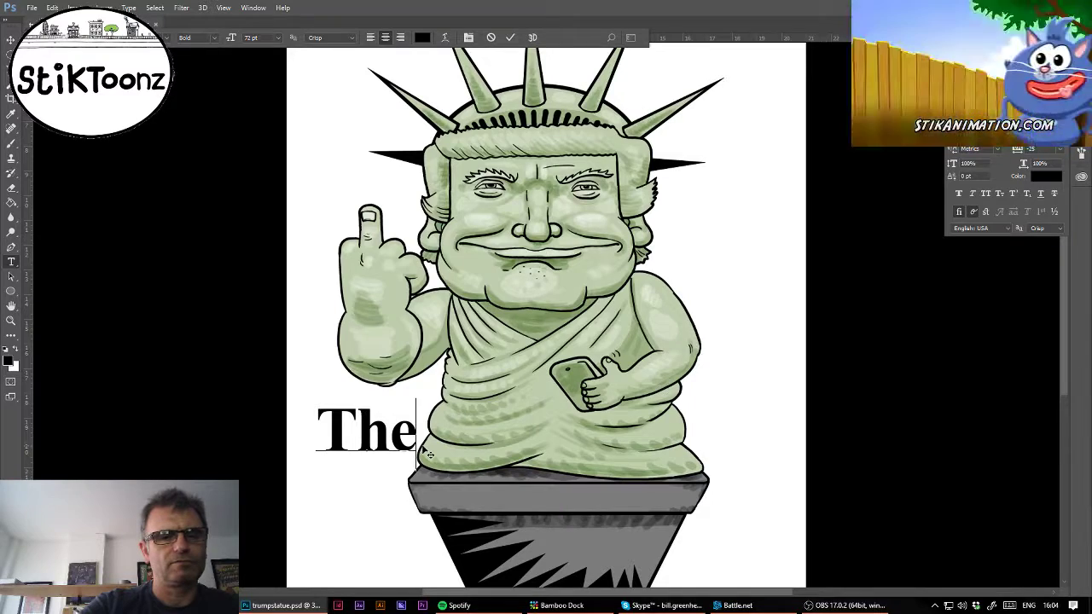
key("BackSpace")
key("BackSpace")
key("BackSpace")
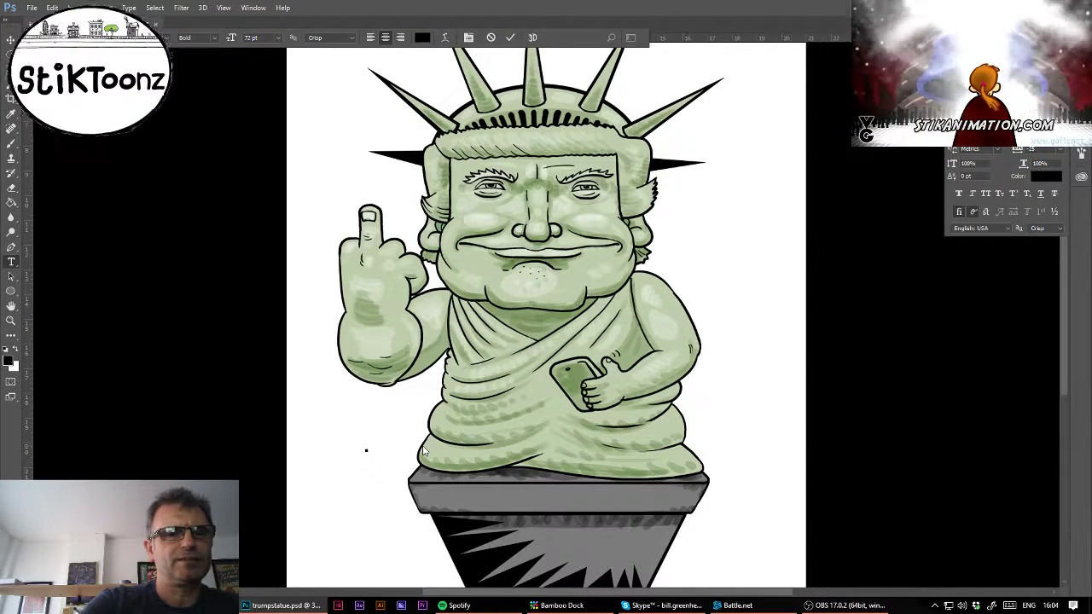
type("The")
key("BackSpace")
key("BackSpace")
key("BackSpace")
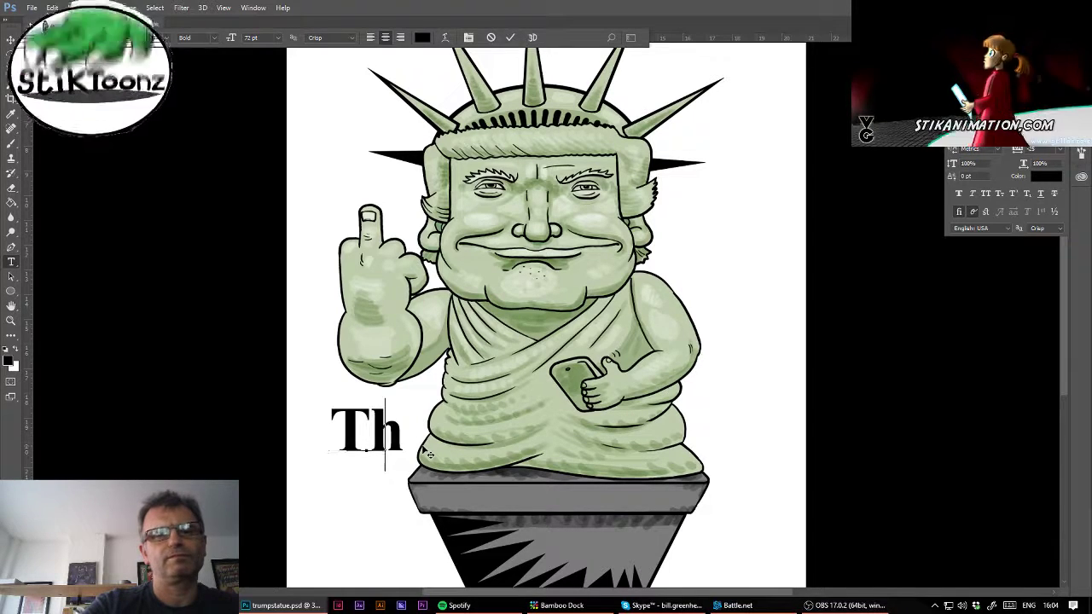
type("S")
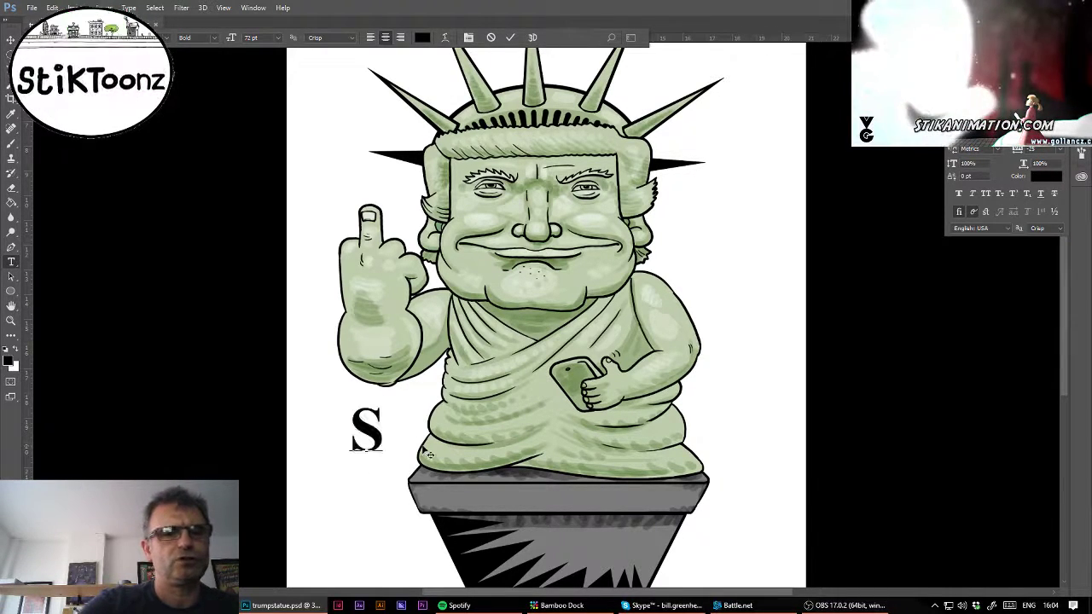
type("tatue of")
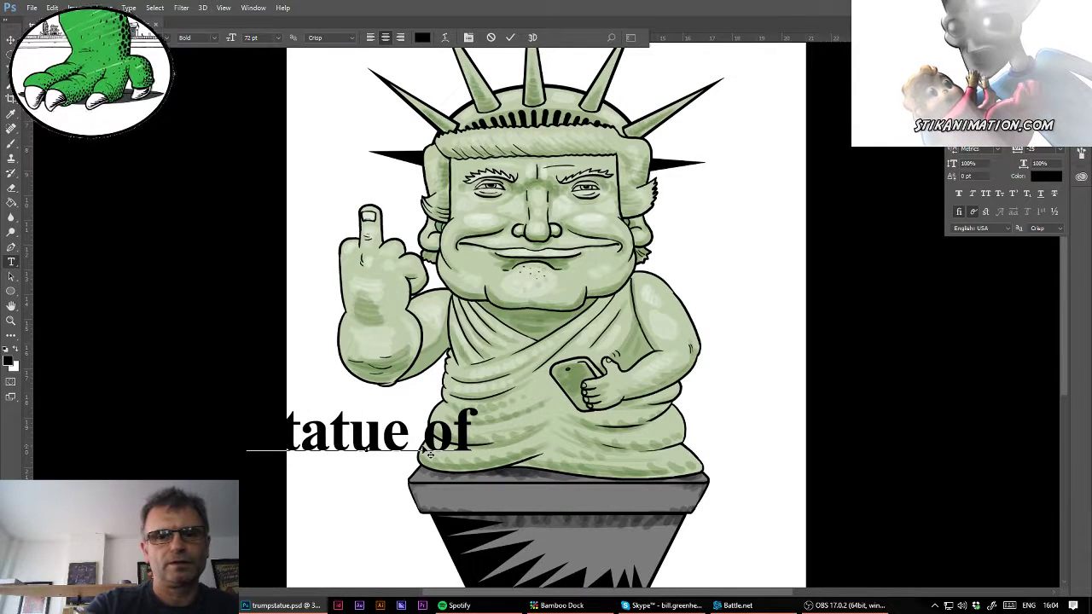
type(" L")
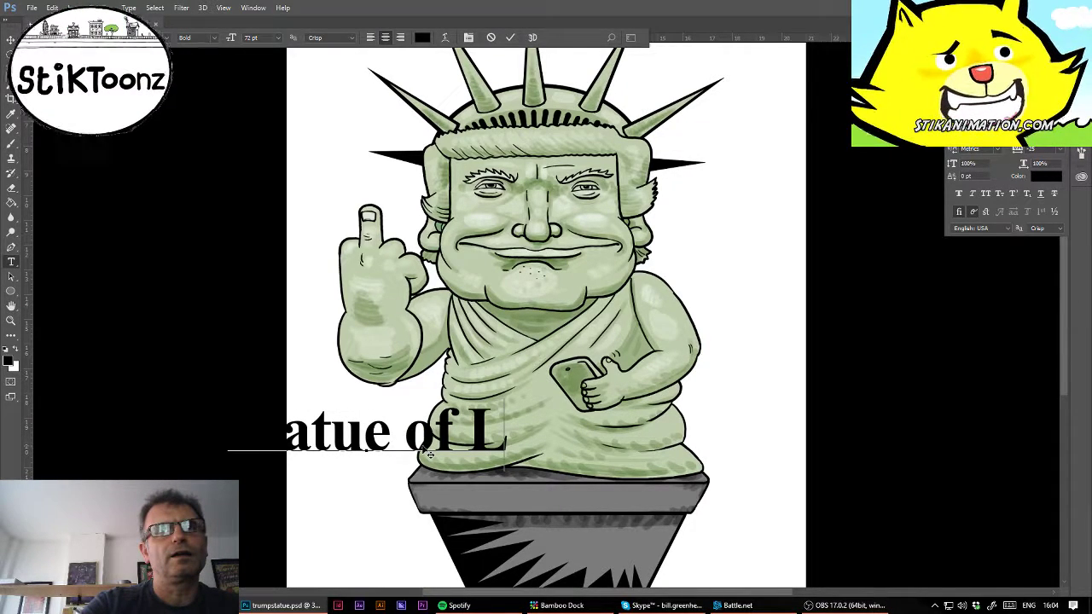
type("ia")
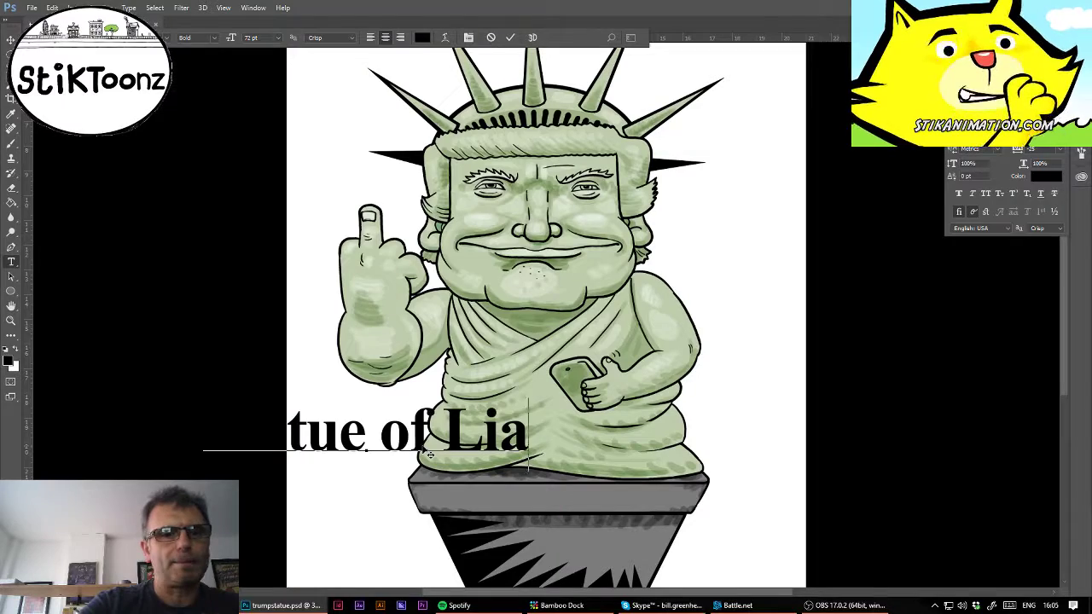
type("bili")
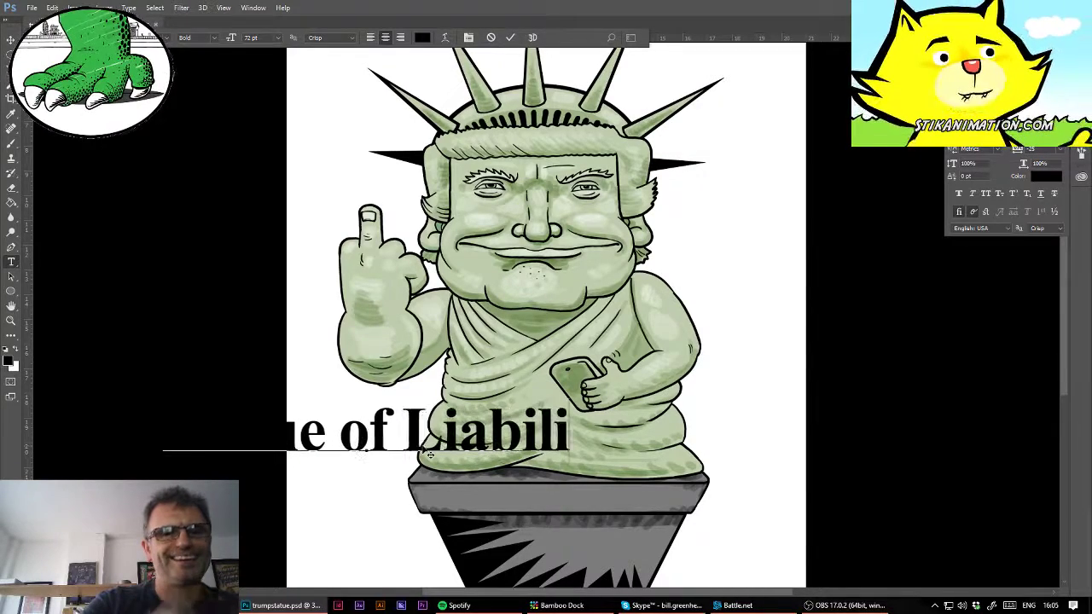
type("ty")
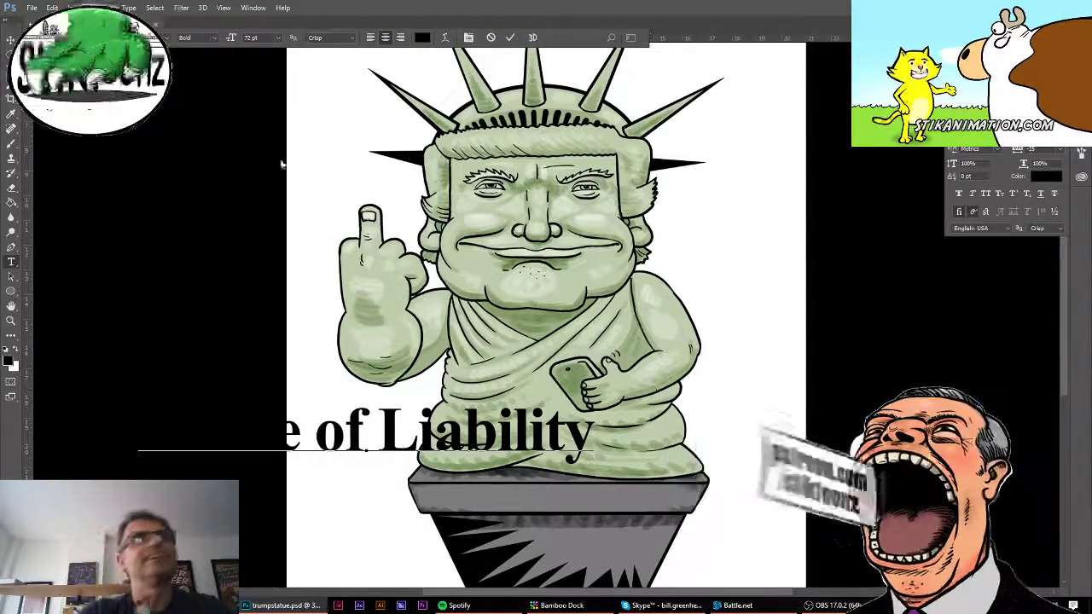
left_click(10, 40)
left_click_drag(431, 469, 608, 492)
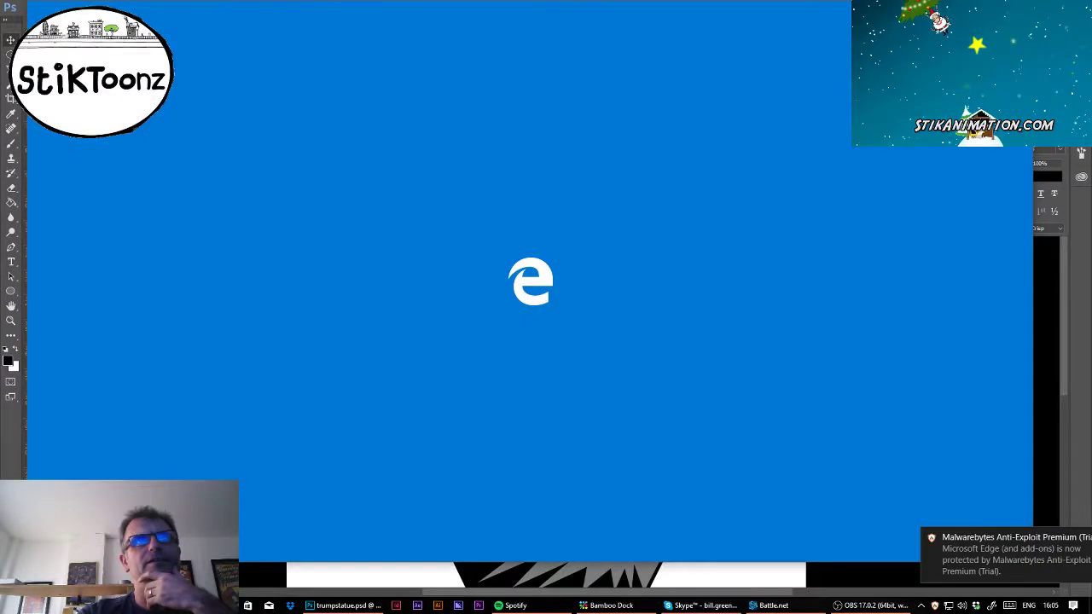
- Check the spelling of "liability" through the search suggestions in Microsoft Edge
type("l")
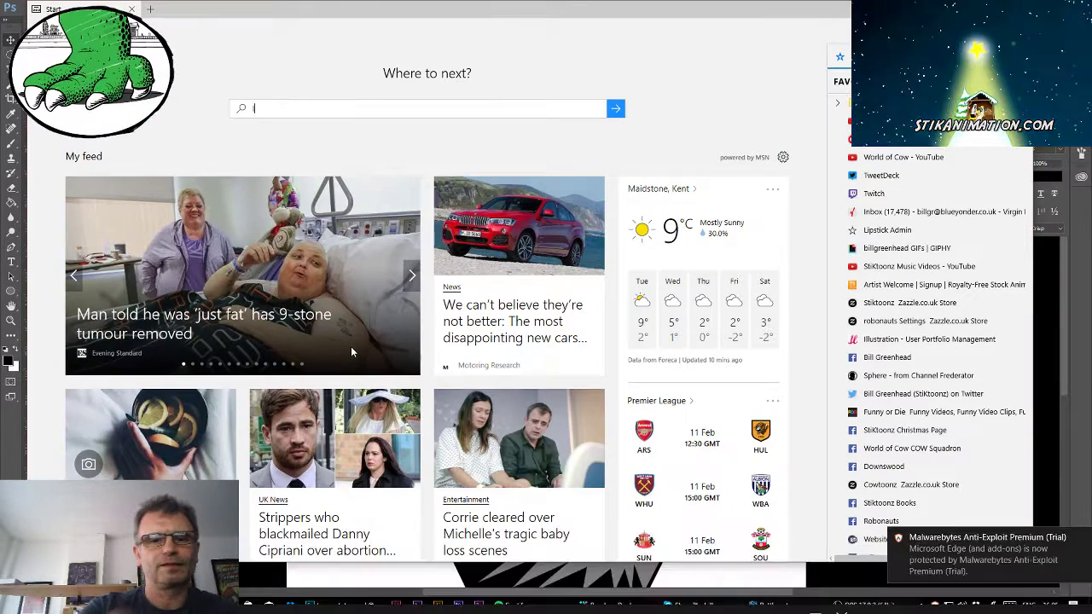
type("iaab")
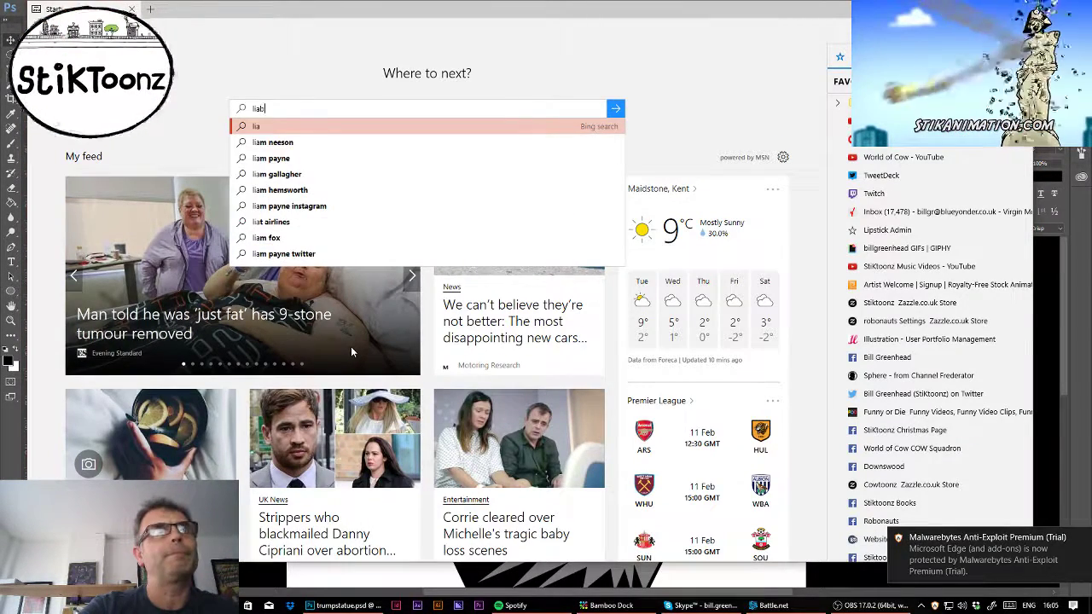
type("ility")
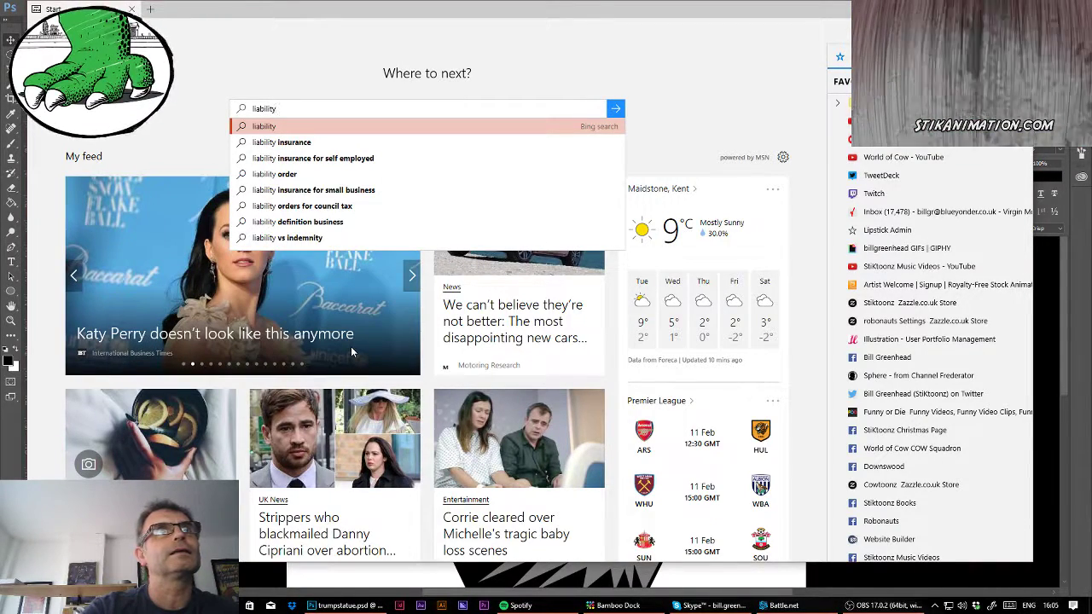
key("ctrl+a")
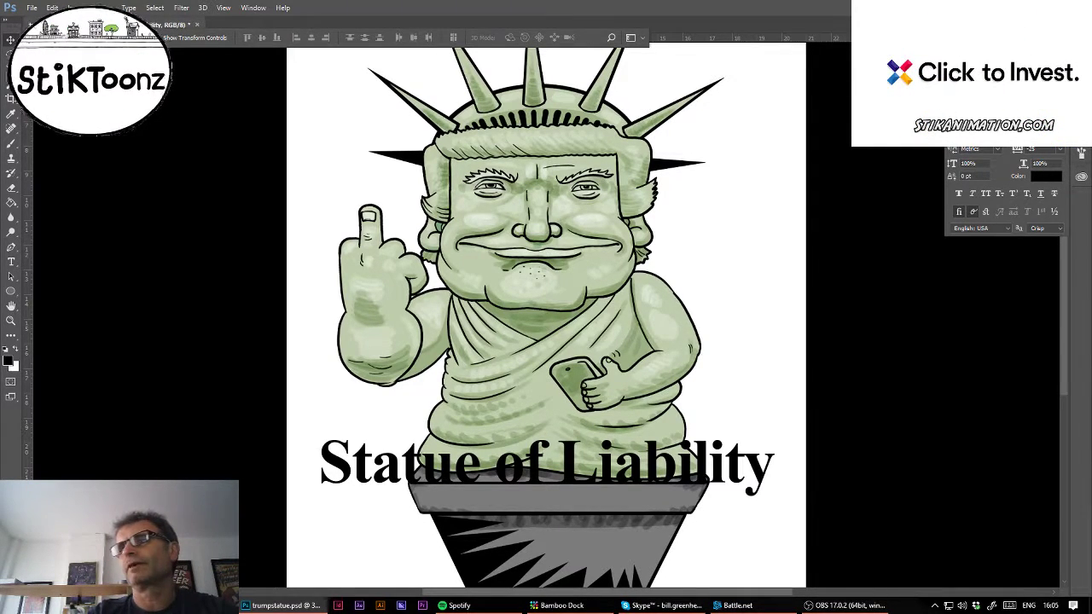
- Rasterize the "Statue of Liability" type layer
left_click(101, 7)
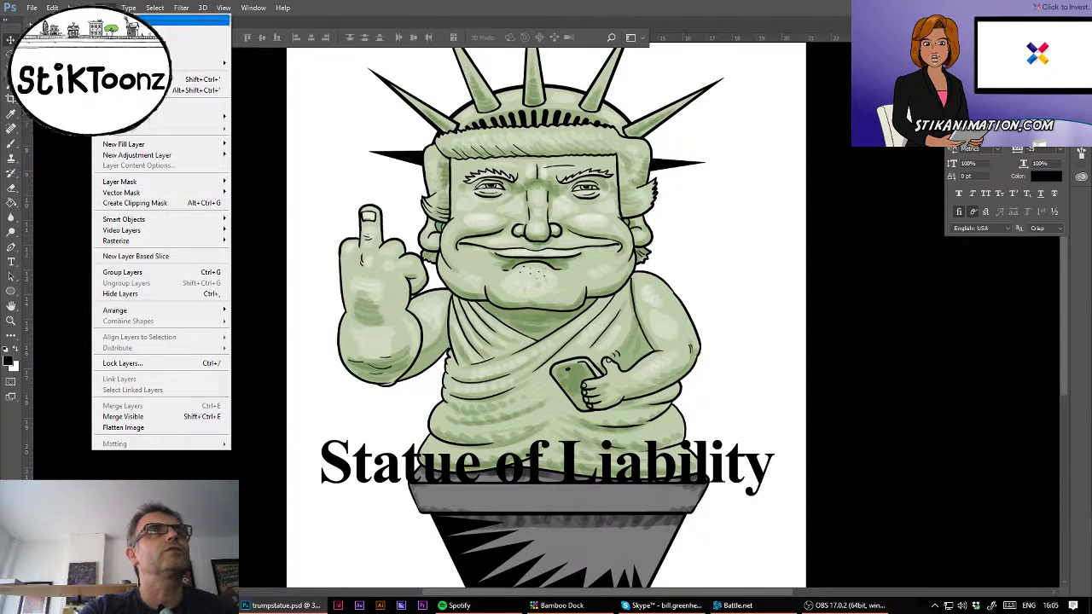
mouse_move(154, 242)
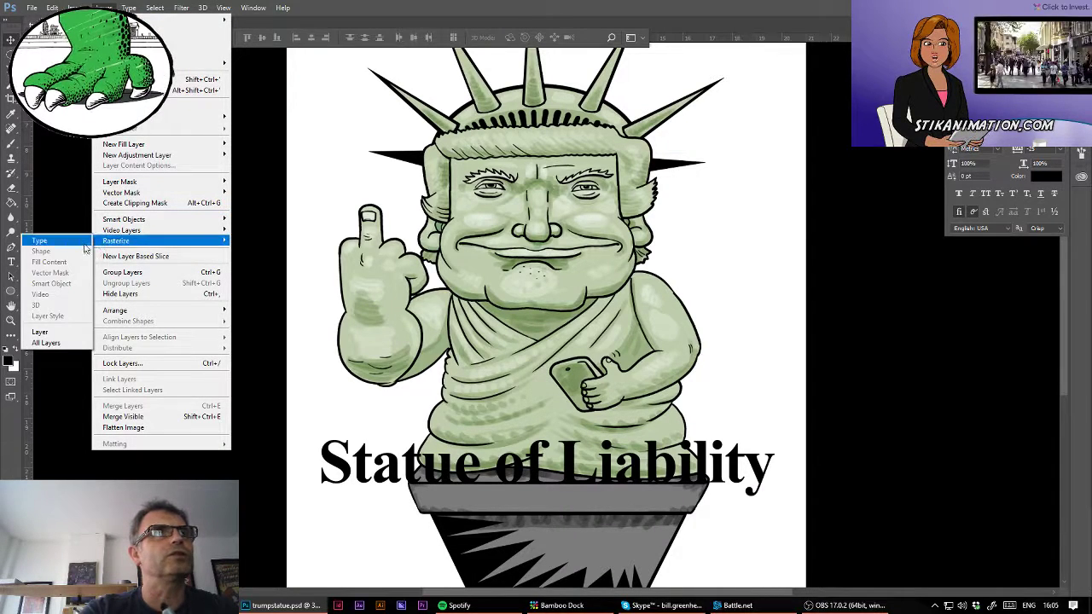
left_click(92, 243)
- Shrink the "Statue of Liability" lettering with Free Transform, fitting it onto the plinth's upper slab and following the slab's slanted sides
left_click(52, 8)
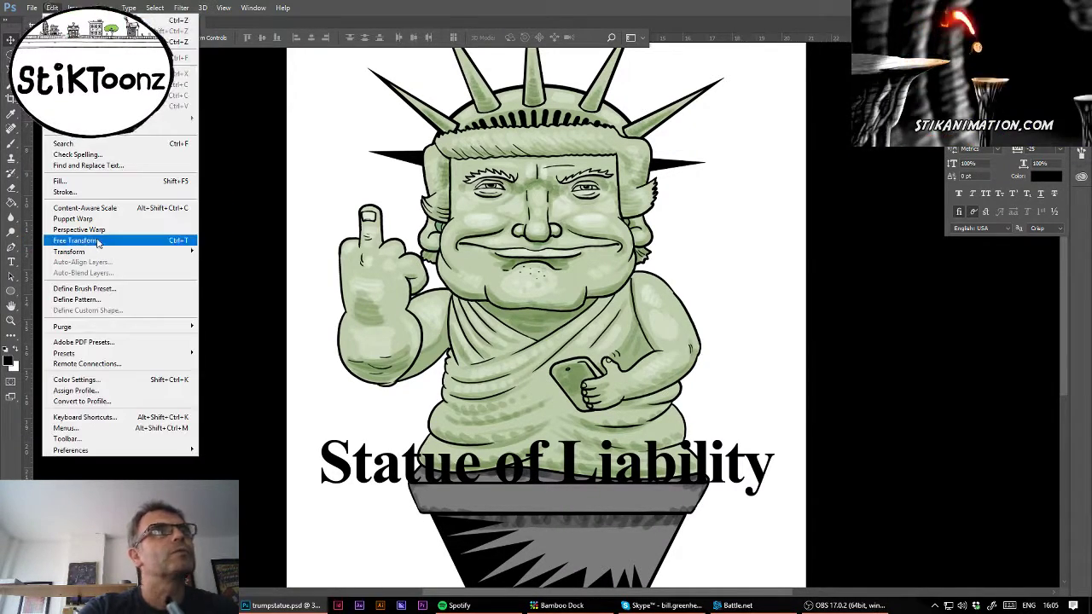
left_click(93, 241)
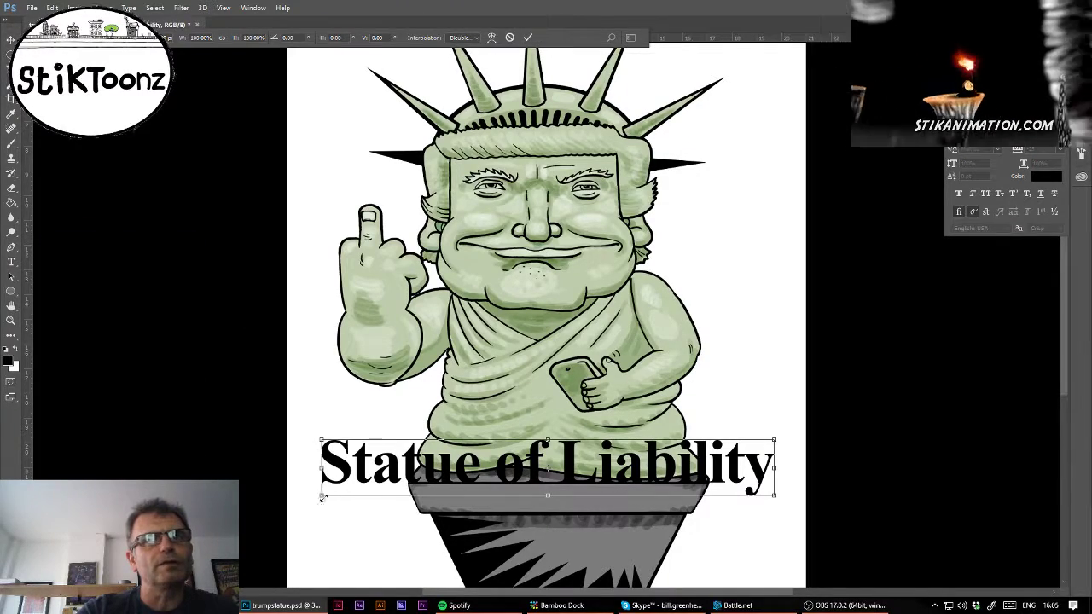
left_click_drag(322, 469, 421, 468)
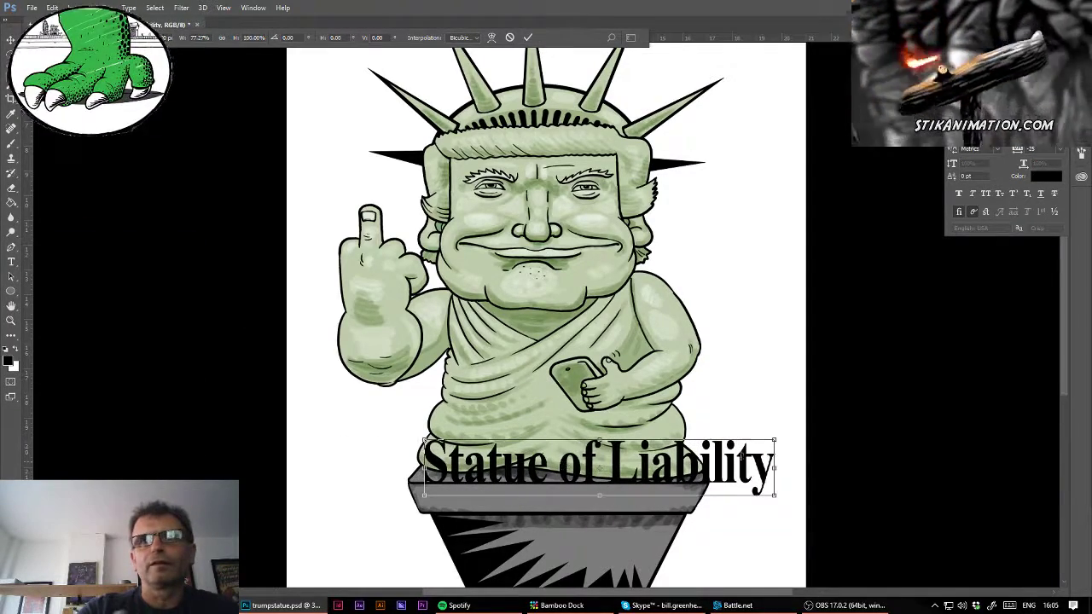
left_click_drag(773, 440, 699, 488)
mouse_move(412, 513)
left_mouse_down()
mouse_move(428, 520)
mouse_move(414, 522)
left_mouse_up()
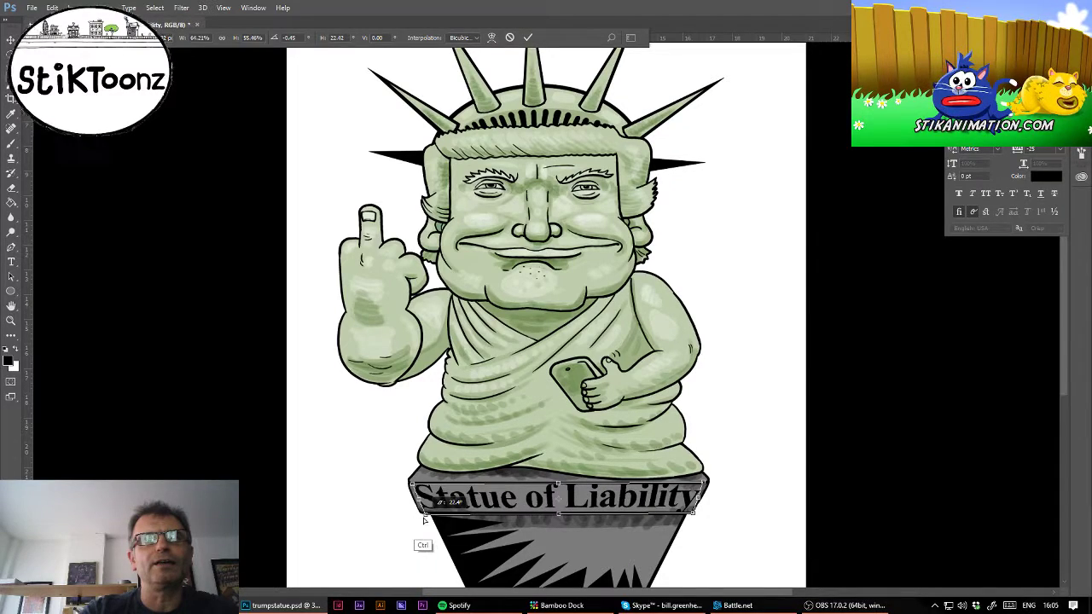
- Fine-tune the lettering's corners and upper edge so it sits within the slab's front face, and apply the transform
mouse_move(696, 510)
left_mouse_down()
mouse_move(692, 522)
mouse_move(696, 509)
left_mouse_up()
left_click_drag(417, 516, 417, 515)
left_click_drag(562, 484, 559, 492)
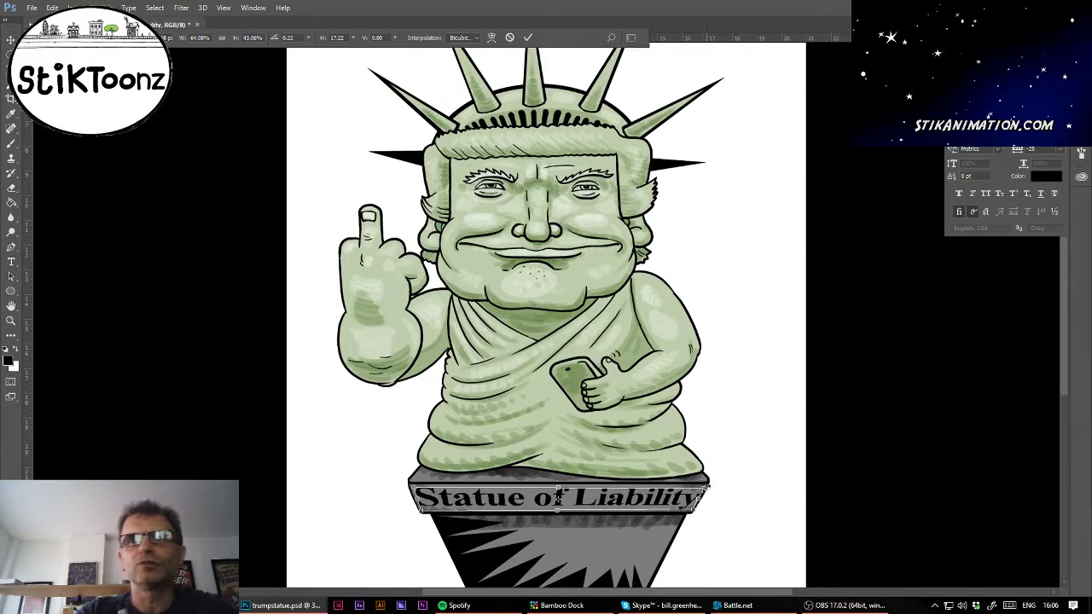
left_click_drag(702, 488, 701, 490)
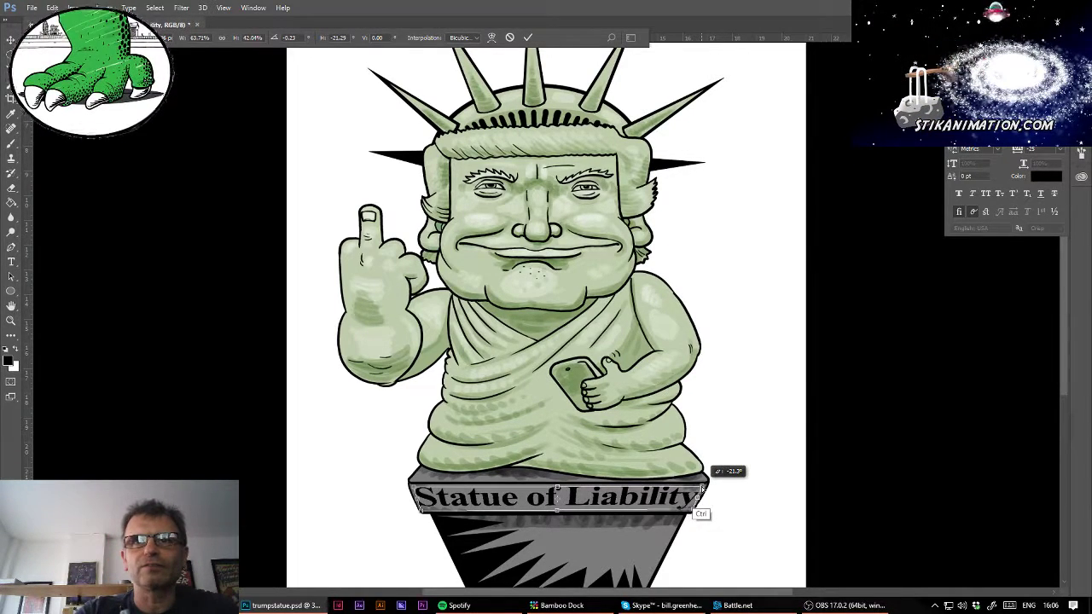
key("Return")
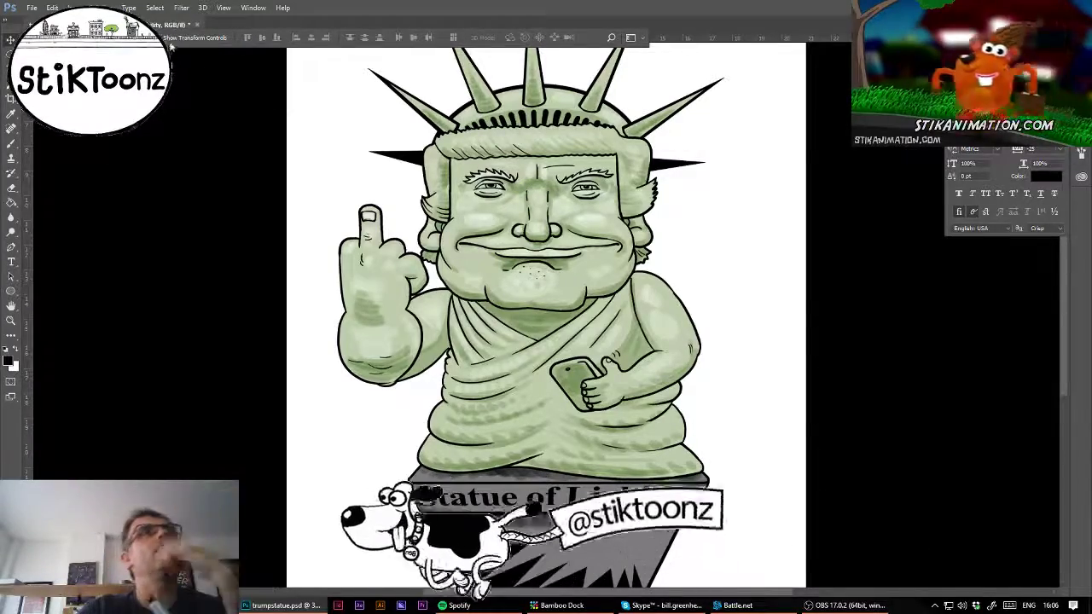
left_click(103, 8)
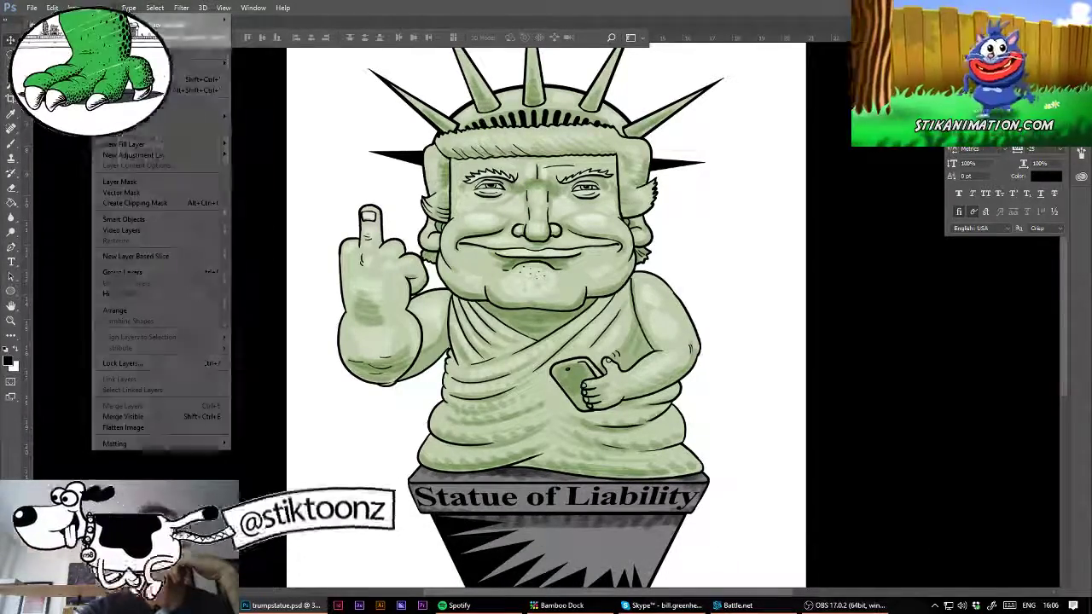
mouse_move(154, 146)
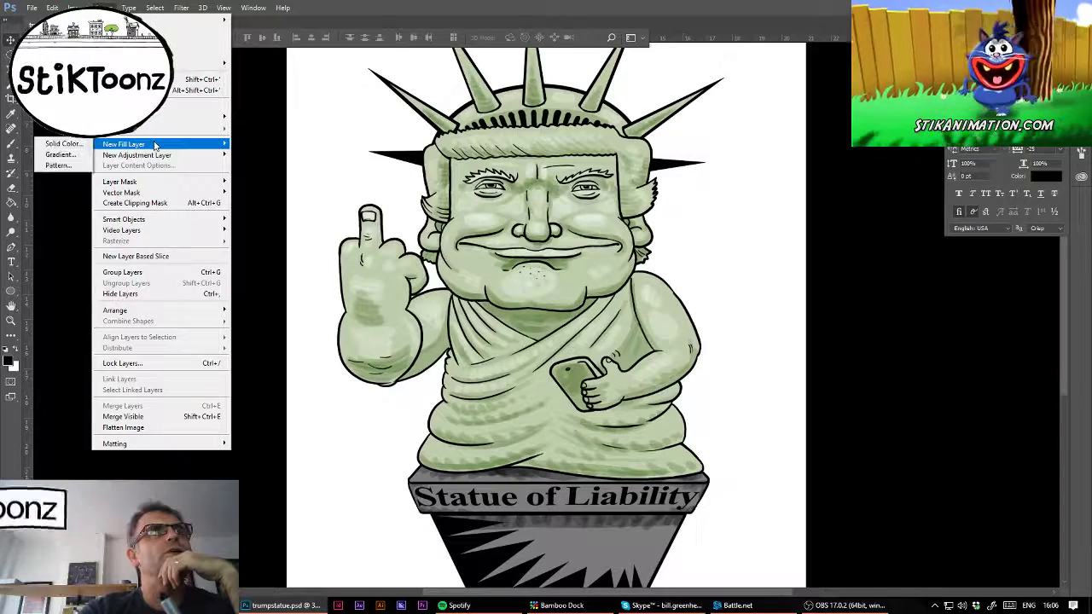
mouse_move(128, 8)
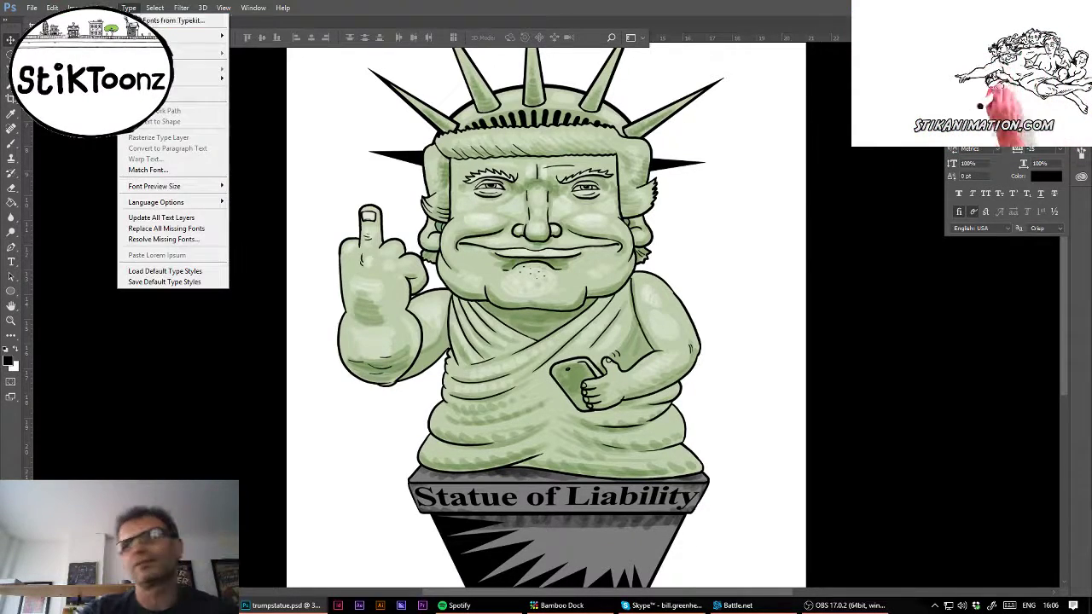
key("Escape")
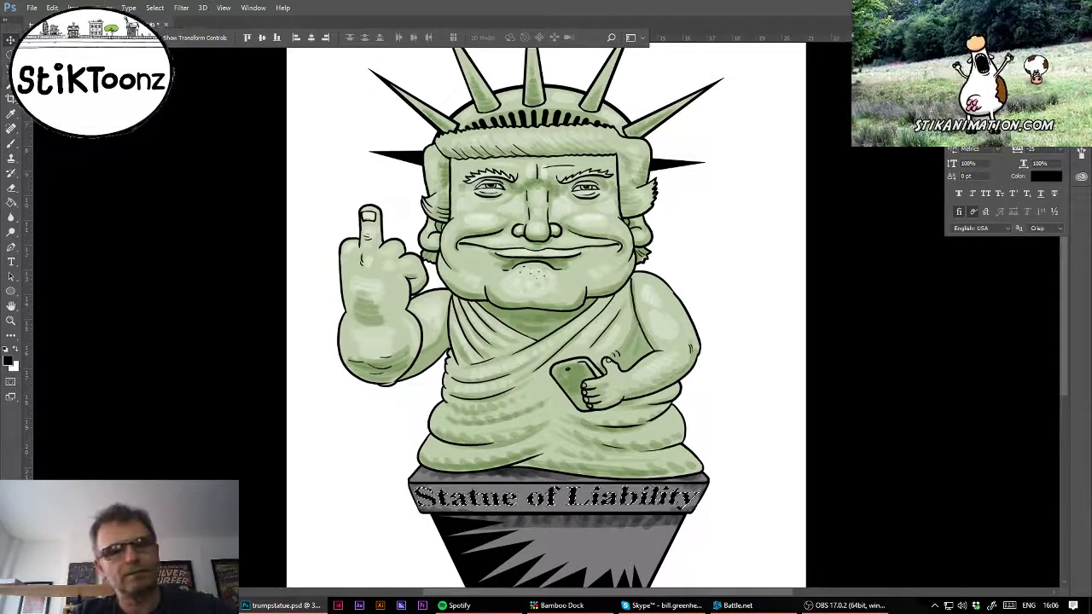
- Replace the solid black lettering on the slab with an engraved version using a bevel layer style
key("ctrl+z")
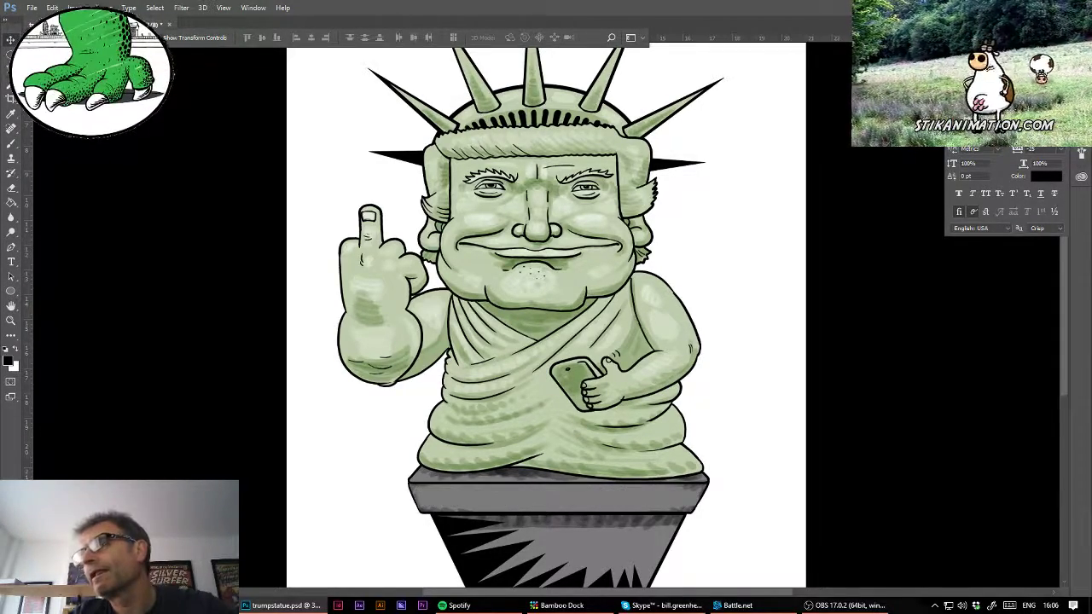
left_click(52, 7)
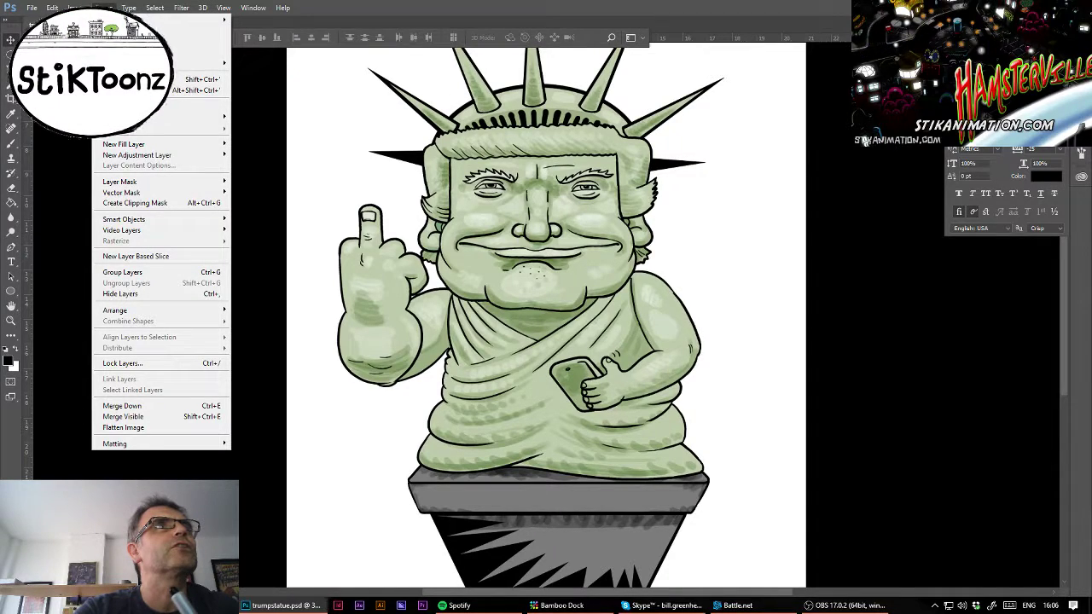
mouse_move(183, 193)
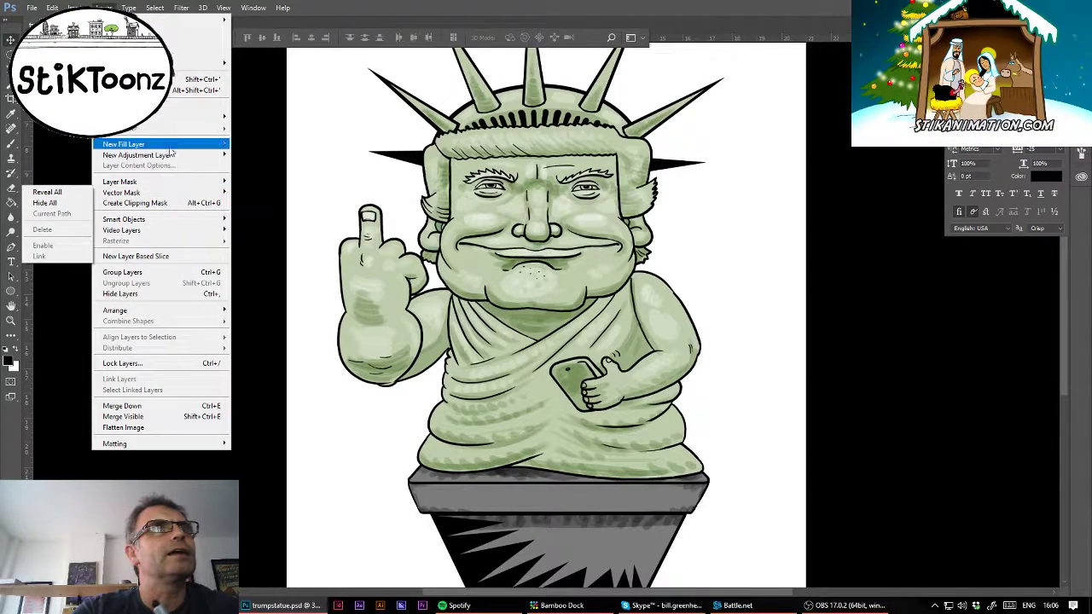
mouse_move(183, 115)
left_click(73, 133)
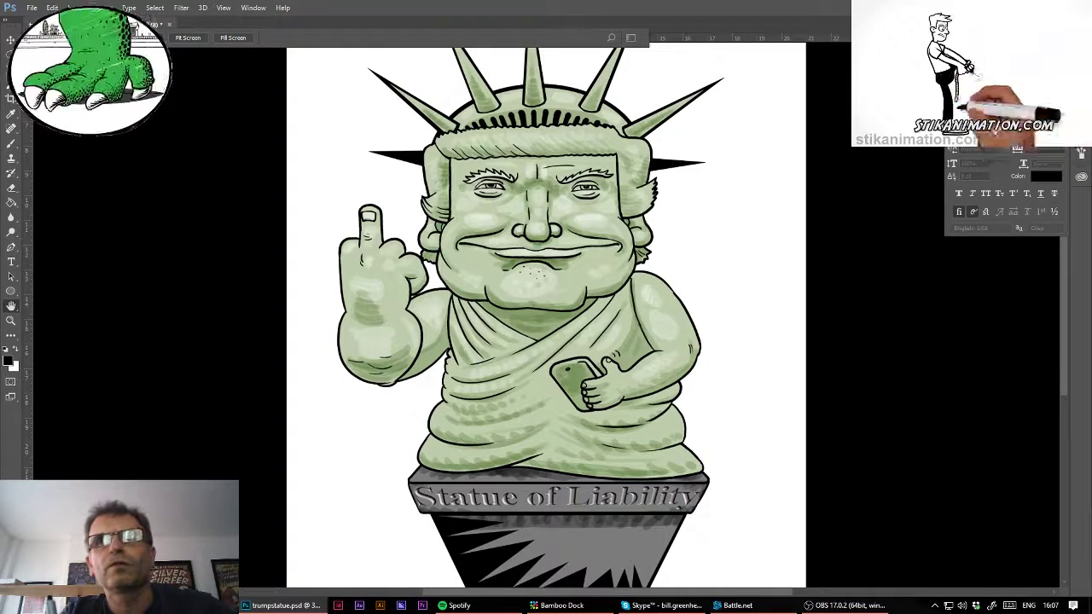
- Try a translucent black elliptical ground shadow around the plinth's base with the Paint Bucket at 30% opacity
key("v")
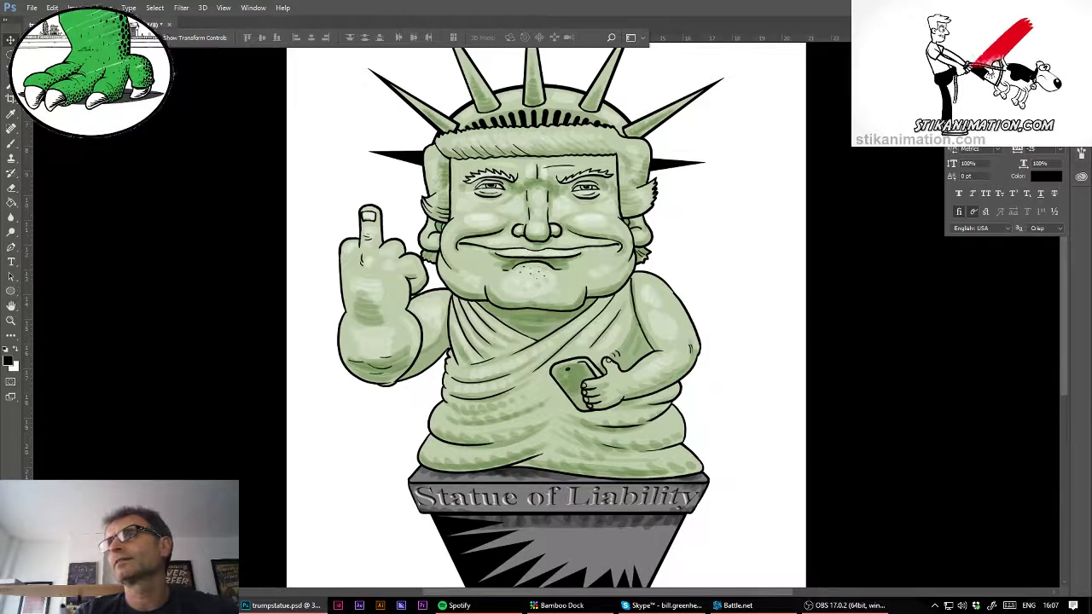
left_click_drag(364, 307, 325, 213)
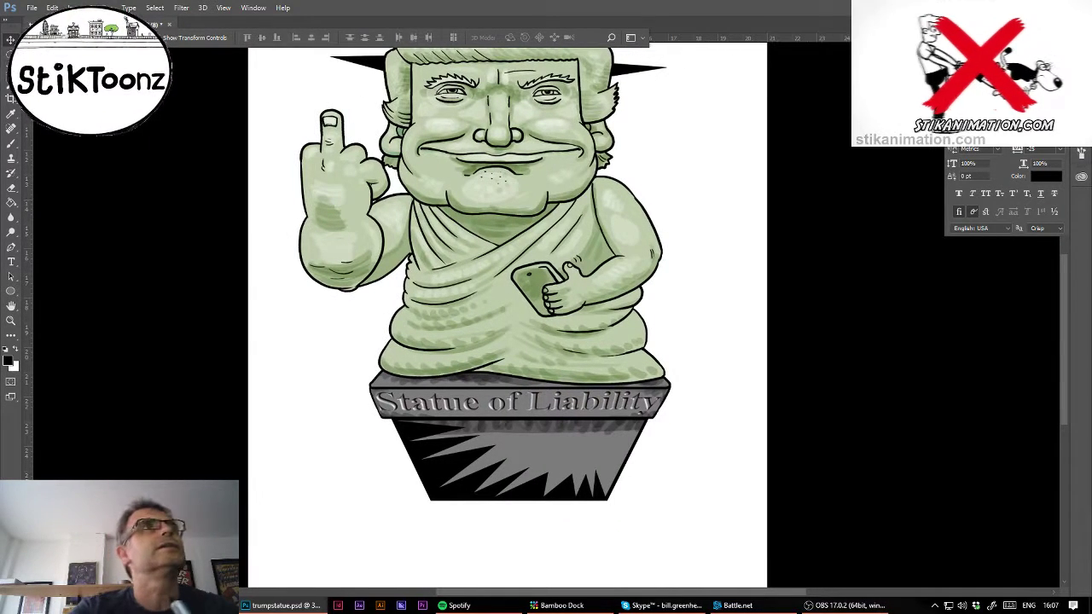
key("m")
left_click_drag(331, 435, 717, 527)
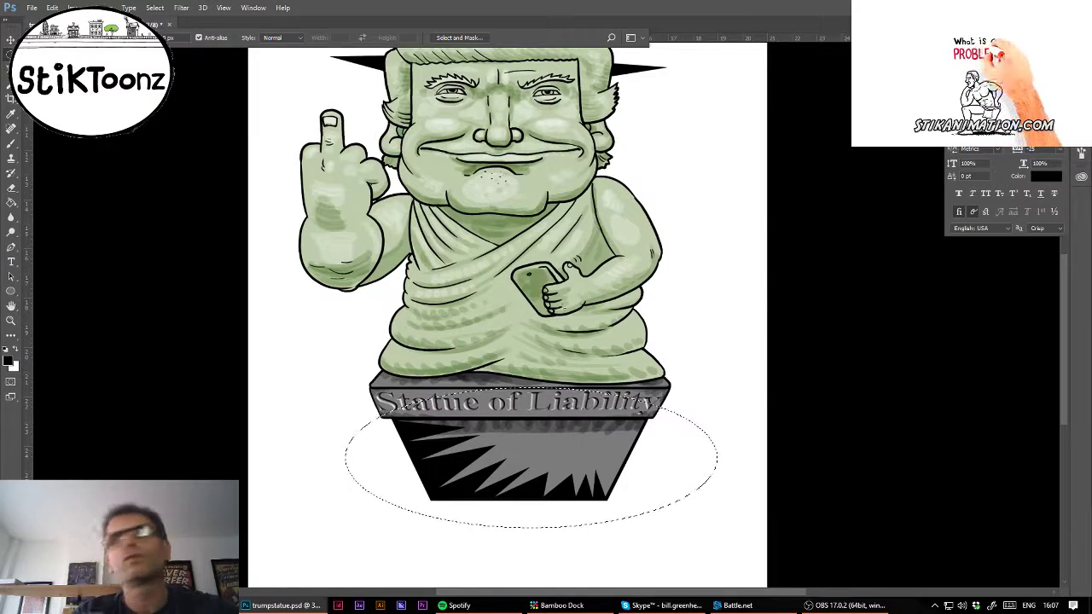
key("g")
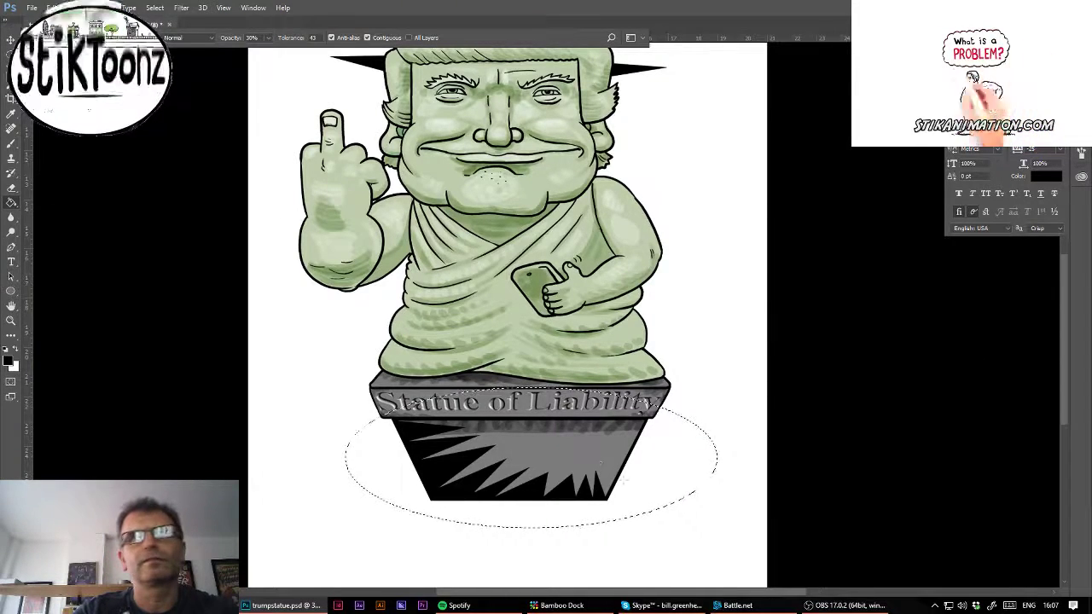
left_click(625, 481)
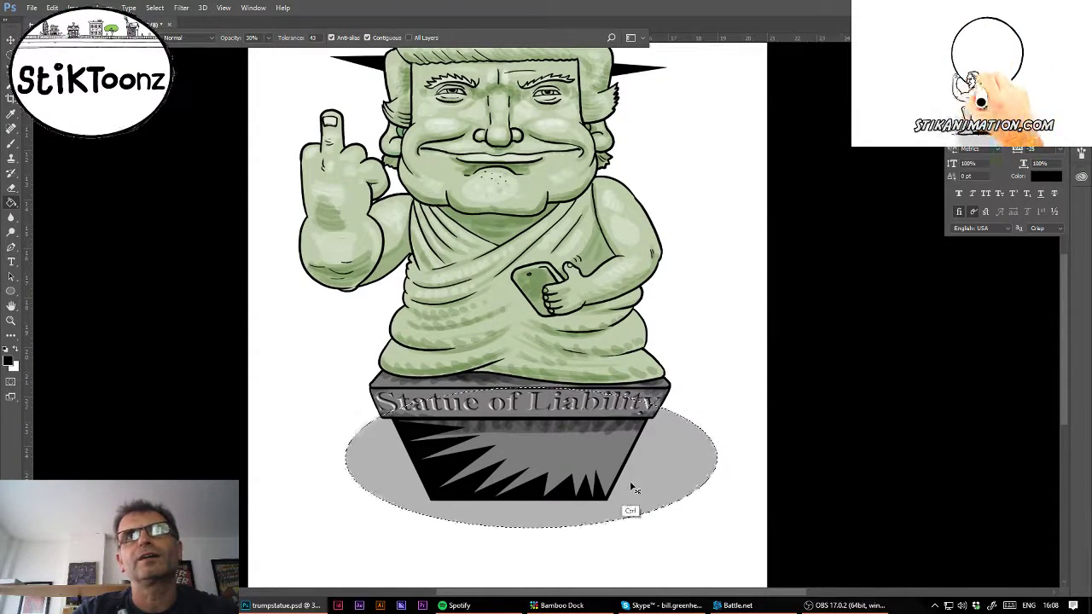
key("ctrl+z")
key("ctrl+d")
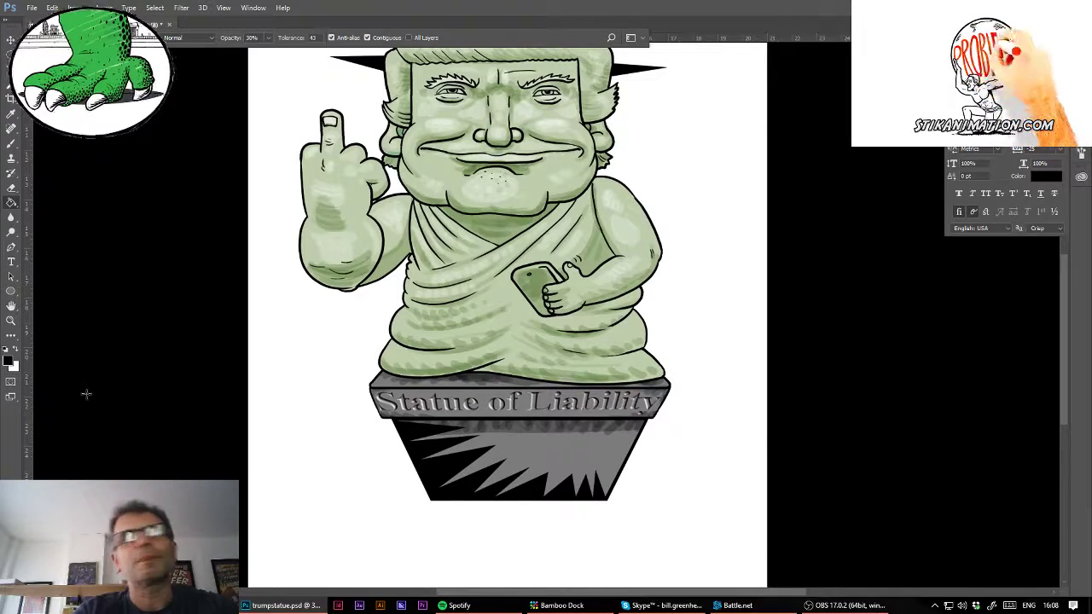
- Set up the Brush with white and 100% opacity for painting on the black area near the lower block's bottom corner
key("z")
mouse_move(619, 503)
left_mouse_down()
mouse_move(716, 497)
mouse_move(636, 461)
left_mouse_up()
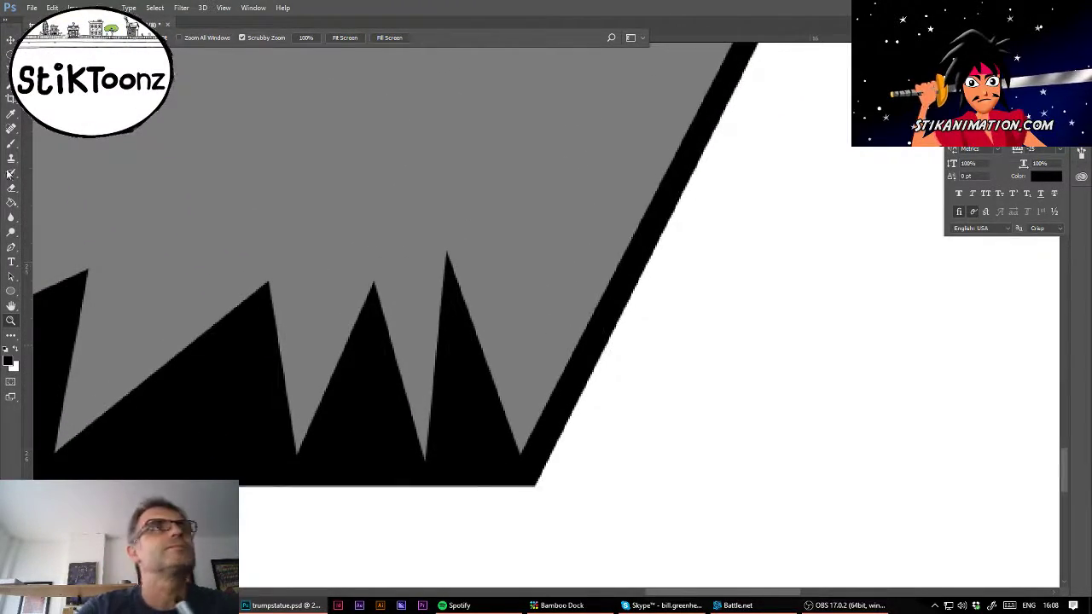
left_click(11, 144)
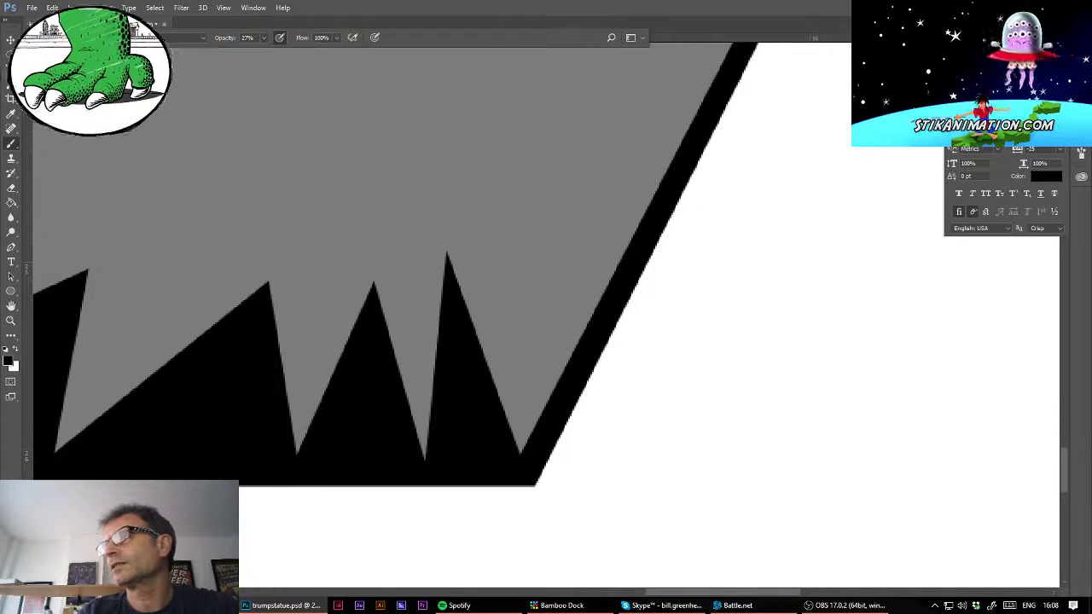
left_click_drag(85, 402, 833, 322)
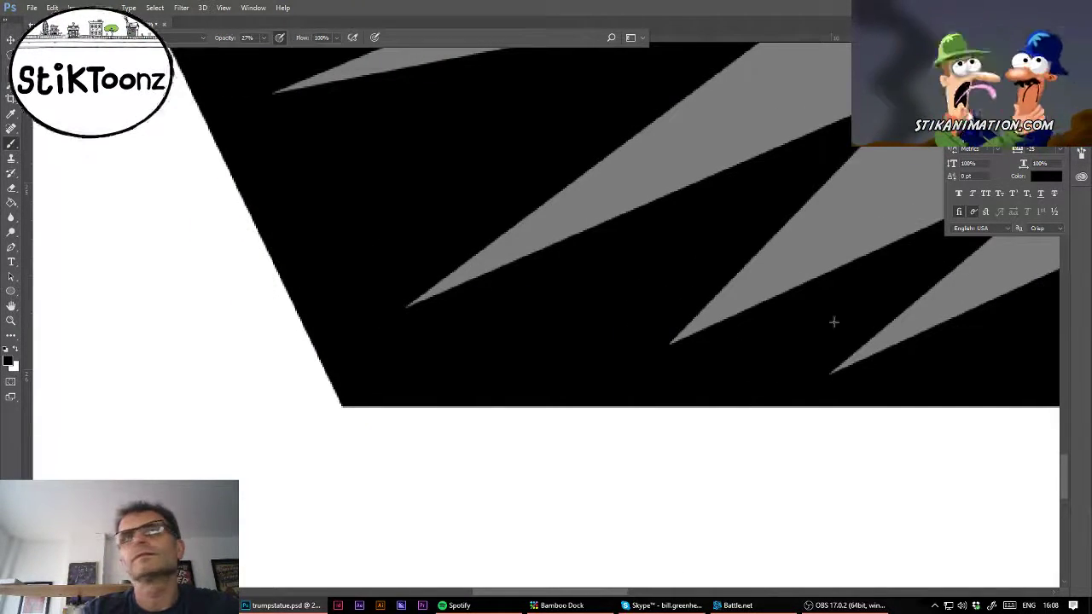
left_click(11, 320)
left_click_drag(414, 381, 512, 383)
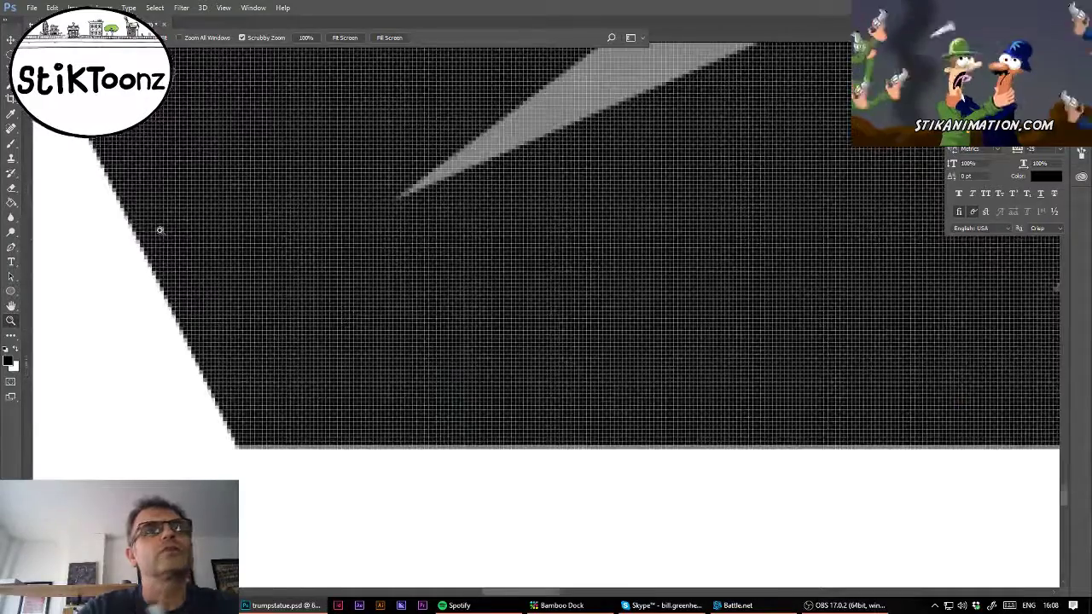
left_click(11, 143)
left_click(52, 37)
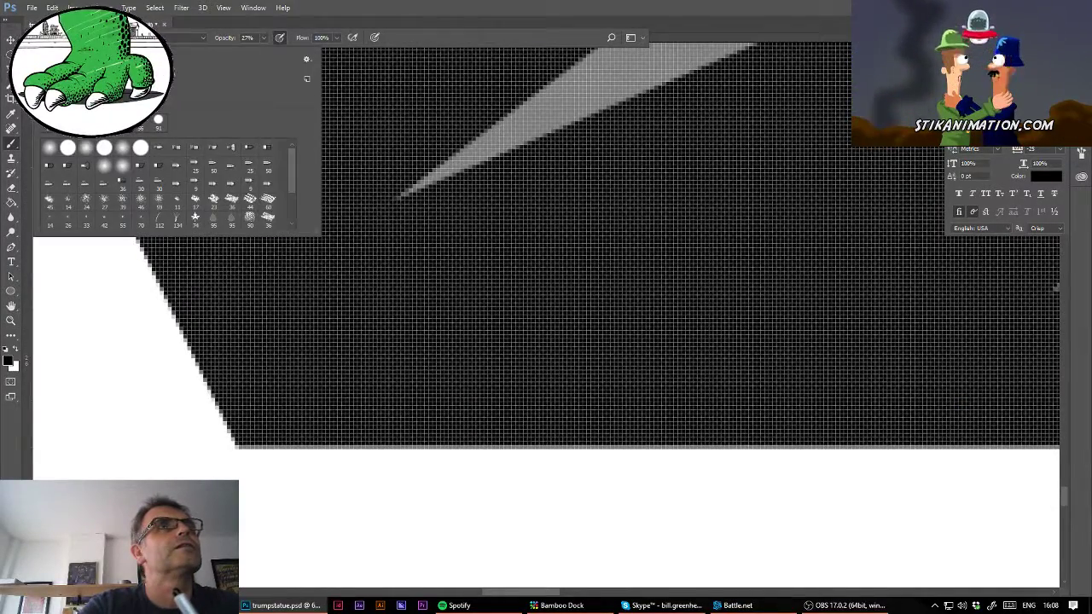
left_click_drag(264, 37, 313, 52)
left_click(295, 366)
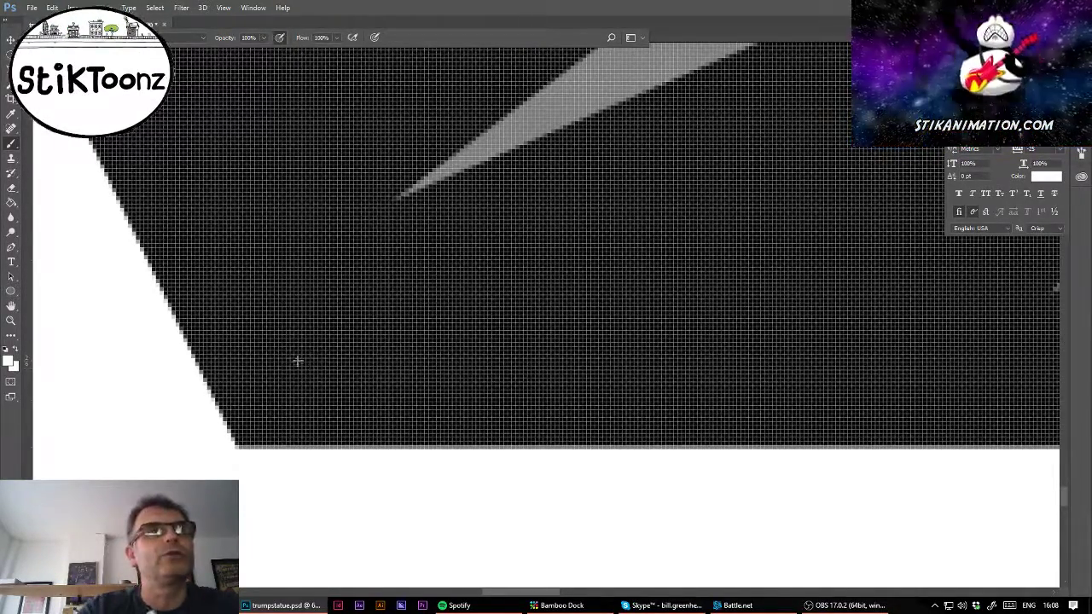
- Try short white brush strokes on the black area near the lower block's bottom corner, undoing each one
left_click_drag(298, 361, 290, 344)
key("ctrl+z")
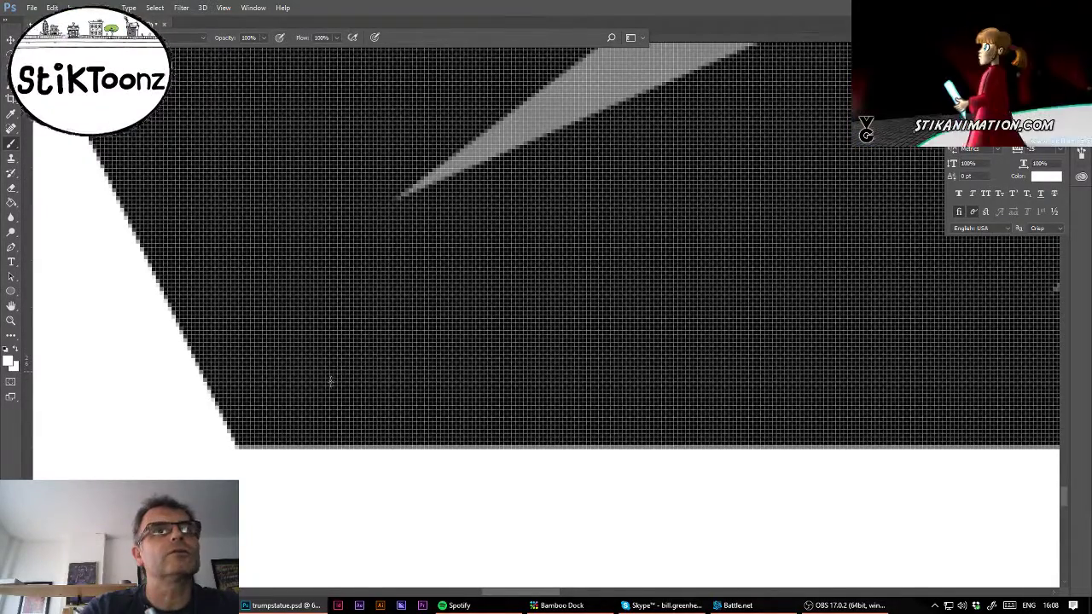
left_click_drag(323, 362, 317, 343)
key("ctrl+z")
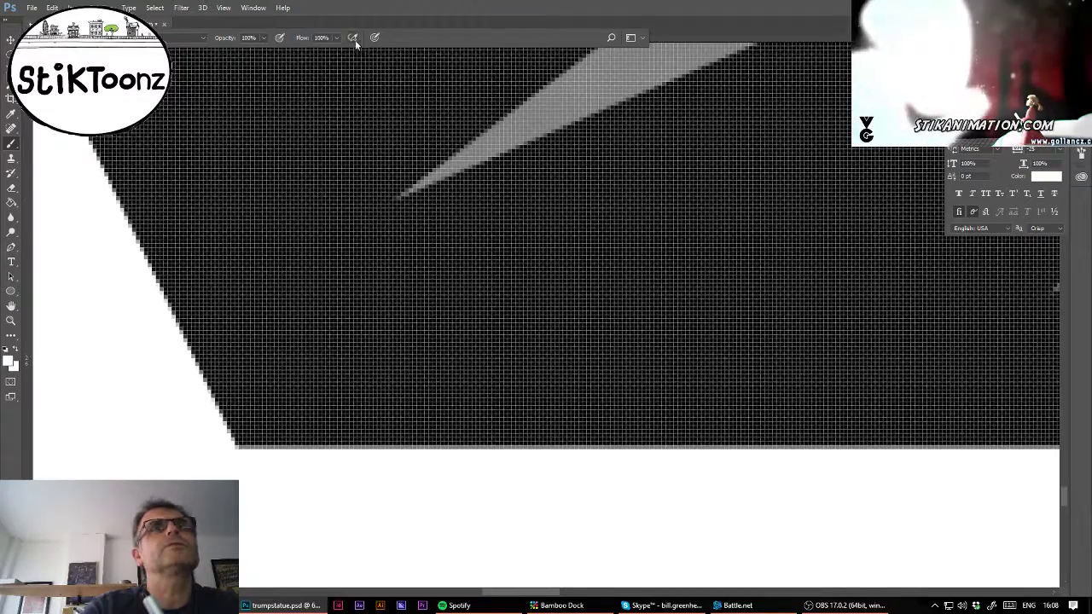
- Try white brush marks with pen pressure controlling the size near the lower block's bottom corner, undoing each one
left_click(373, 38)
left_click_drag(313, 367, 301, 333)
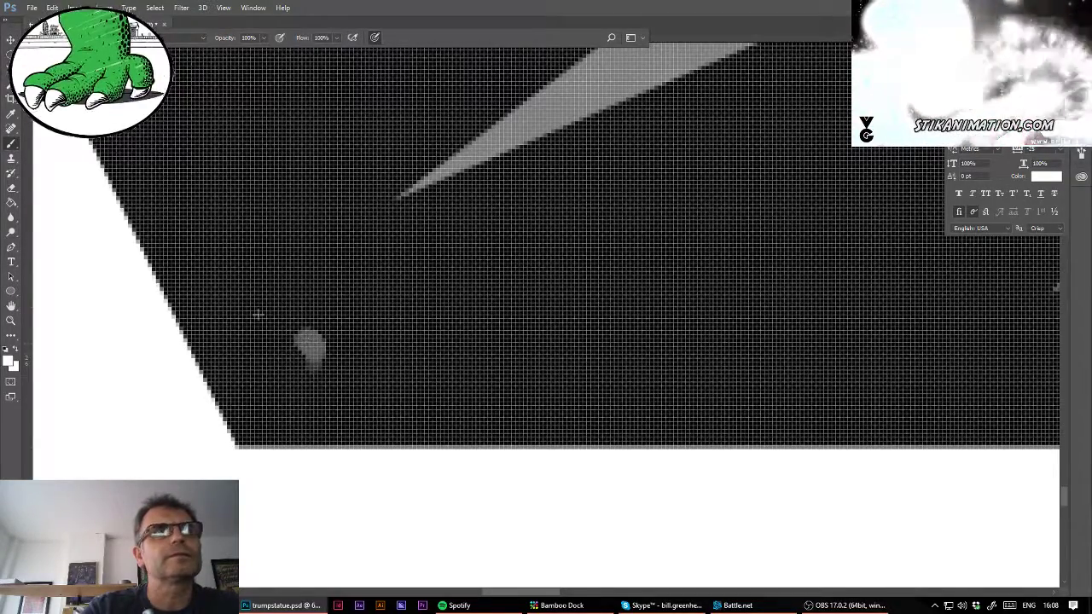
key("ctrl+z")
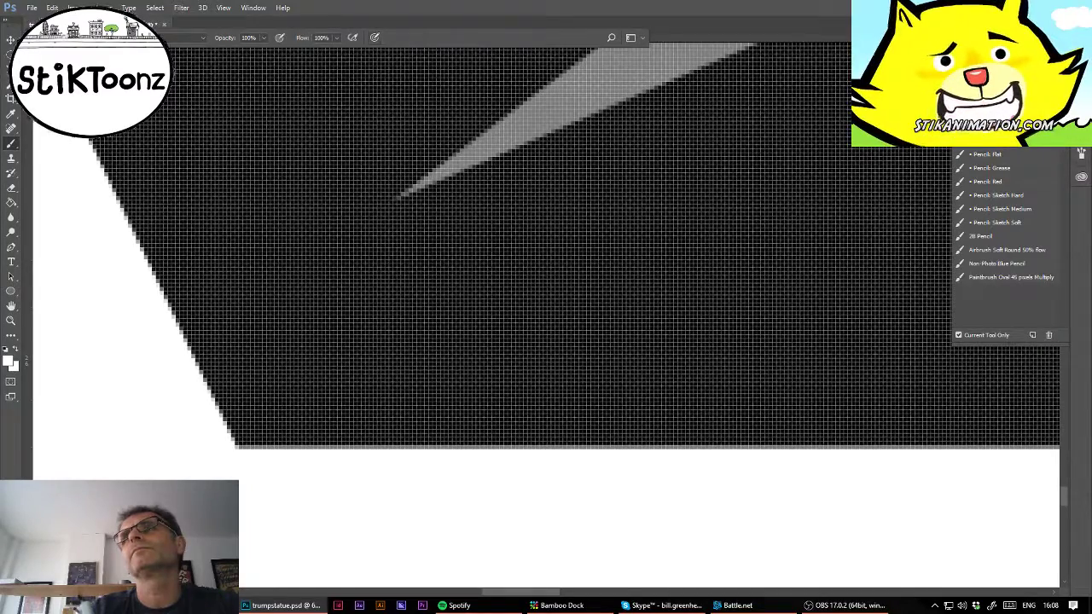
left_click(358, 348)
key("ctrl+z")
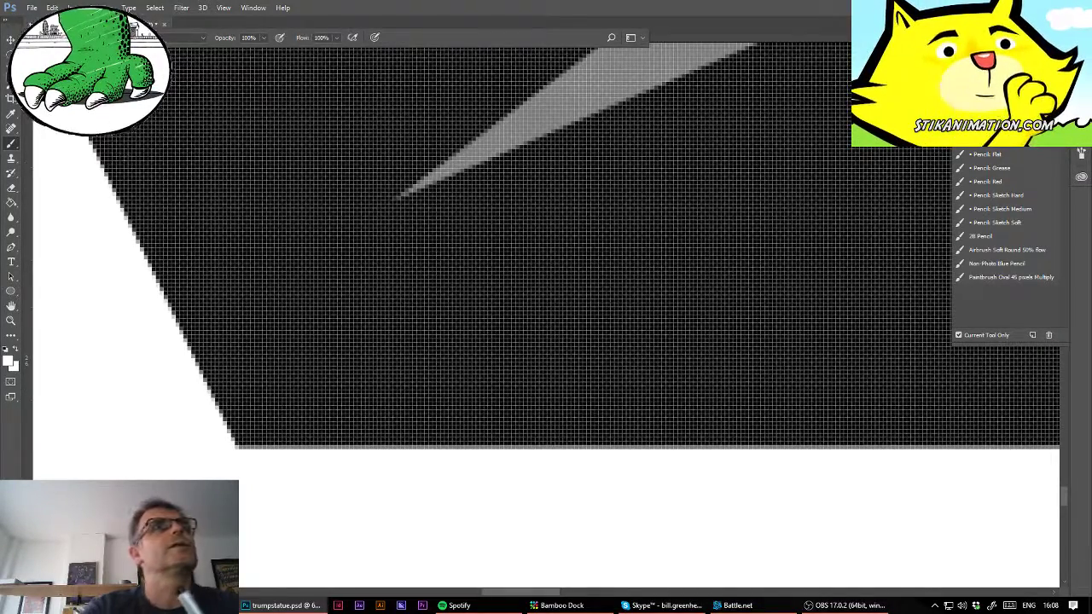
- Choose a brush tip and hand-letter the white signature "Stik" on the black area at the lower block's bottom-left corner
right_click(174, 168)
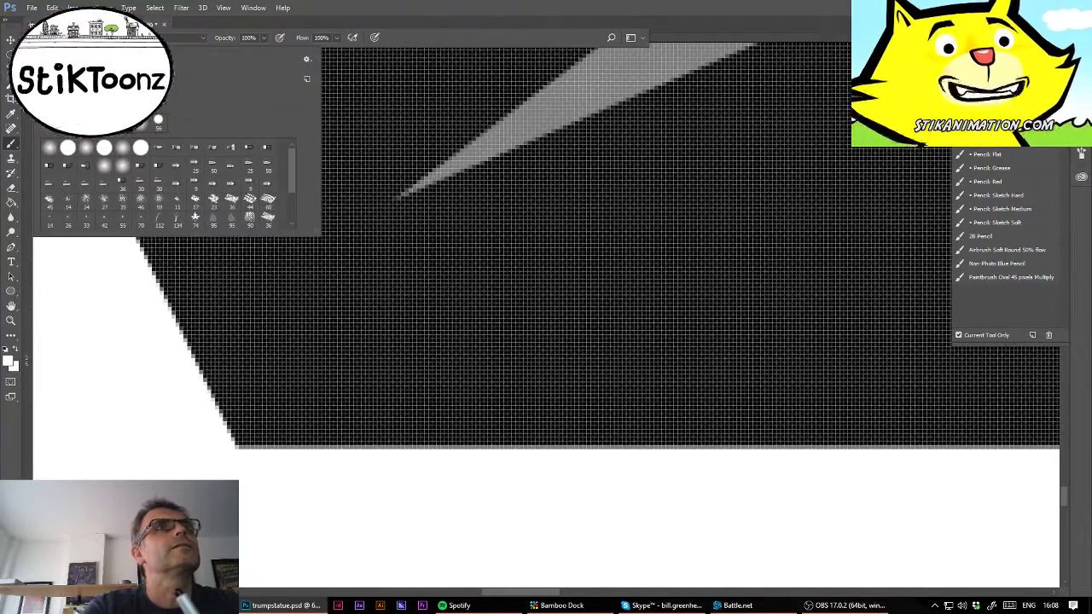
left_click(319, 351)
mouse_move(318, 352)
left_mouse_down()
mouse_move(320, 316)
mouse_move(284, 318)
mouse_move(273, 337)
mouse_move(342, 409)
mouse_move(323, 421)
mouse_move(281, 394)
left_mouse_up()
mouse_move(342, 303)
left_mouse_down()
mouse_move(393, 409)
mouse_move(421, 347)
mouse_move(469, 407)
mouse_move(530, 313)
mouse_move(585, 261)
left_mouse_up()
left_click_drag(465, 269, 531, 418)
left_click_drag(516, 362, 597, 396)
left_click(418, 298)
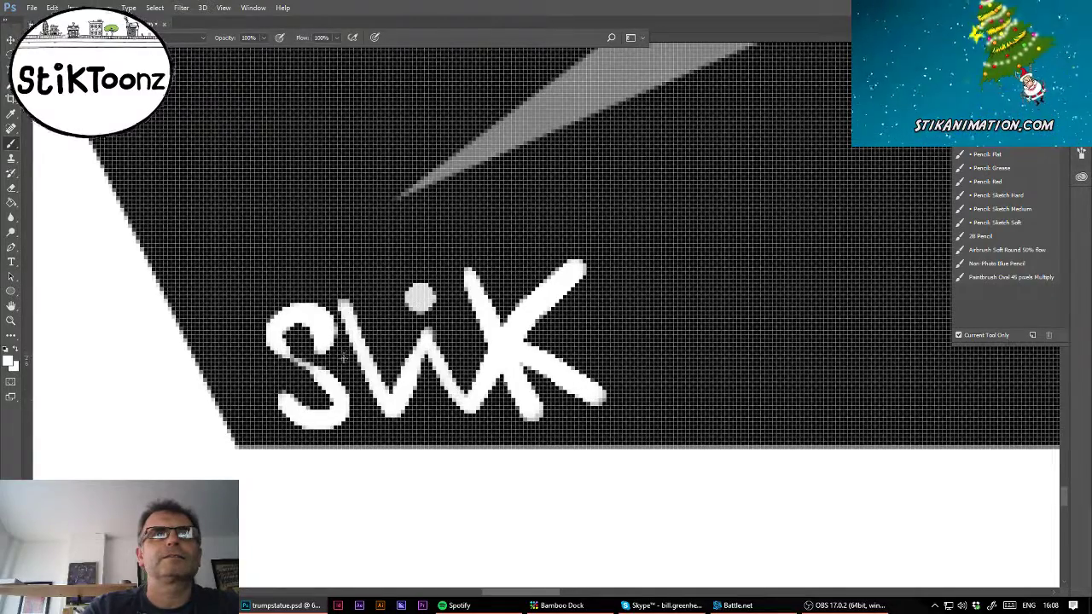
left_click_drag(341, 355, 391, 327)
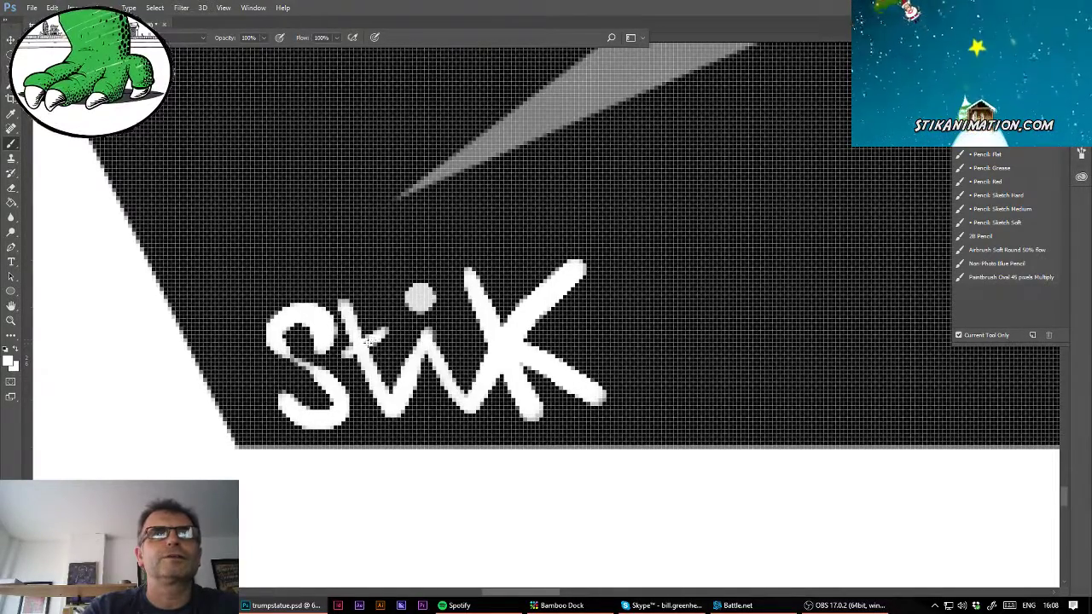
- Paint a white dot and the number 17 after the signature
left_click(613, 345)
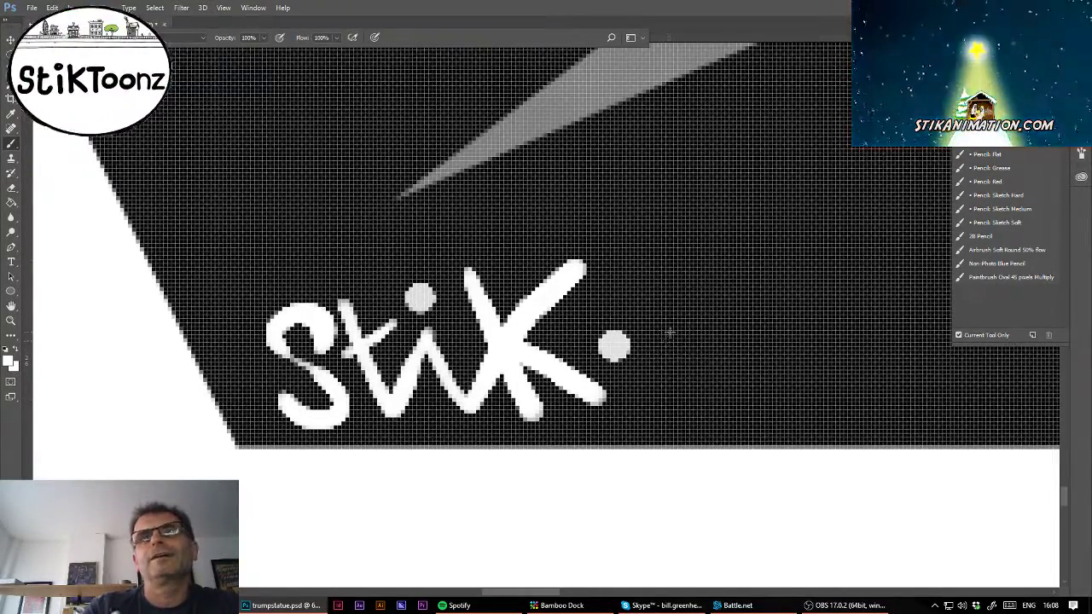
left_click_drag(657, 306, 689, 401)
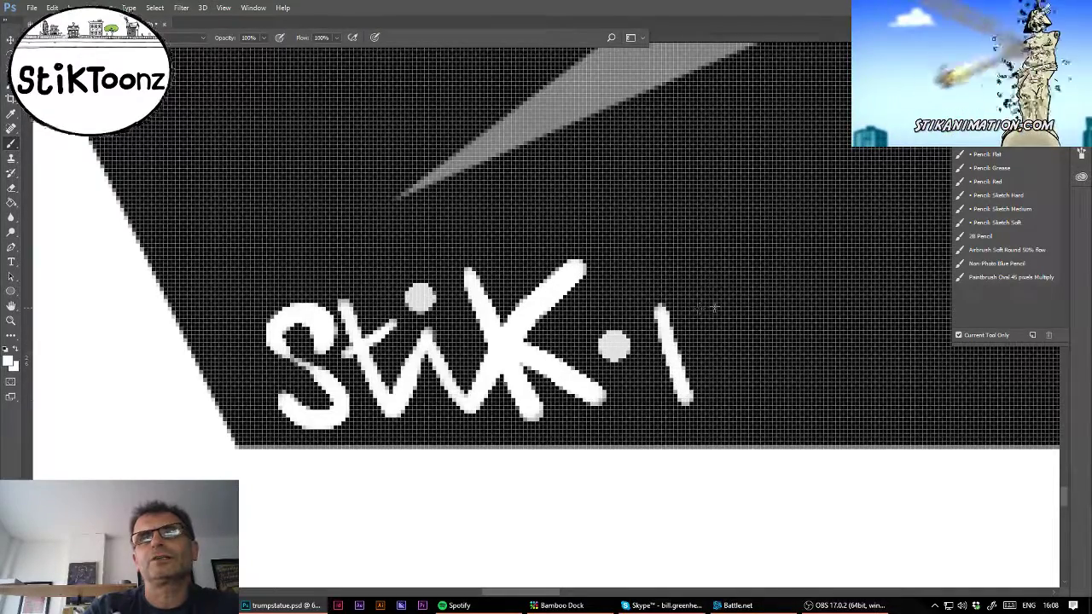
mouse_move(697, 309)
left_mouse_down()
mouse_move(770, 302)
mouse_move(748, 404)
left_mouse_up()
left_click_drag(725, 358, 781, 348)
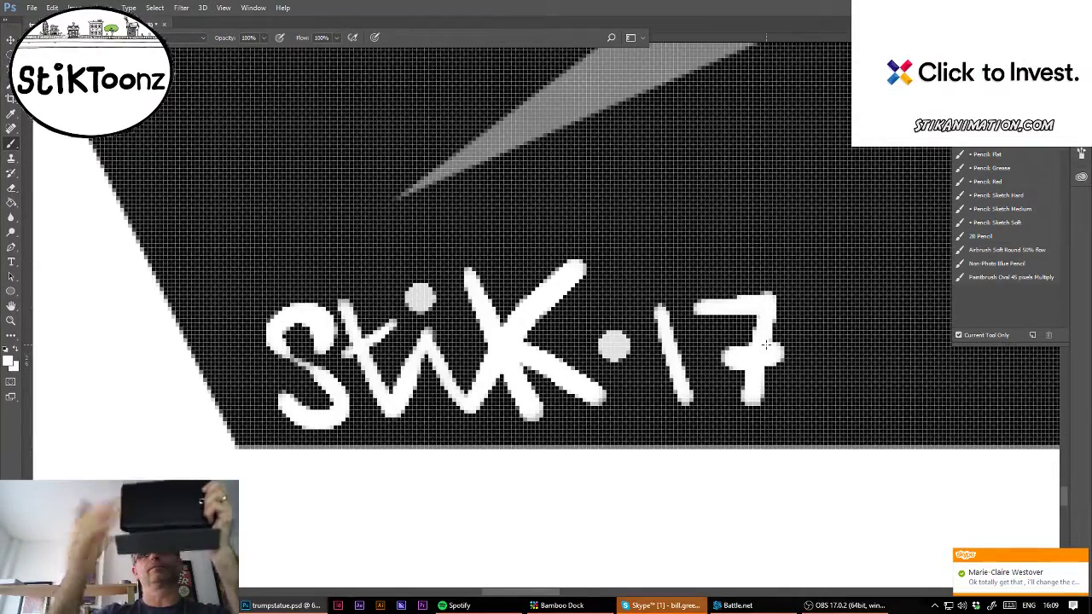
- Examine the signature at a smaller scale and then within the whole caricature
key("ctrl+minus")
key("ctrl+minus")
key("ctrl+minus")
key("ctrl+minus")
key("ctrl+minus")
key("ctrl+minus")
key("ctrl+minus")
key("ctrl+minus")
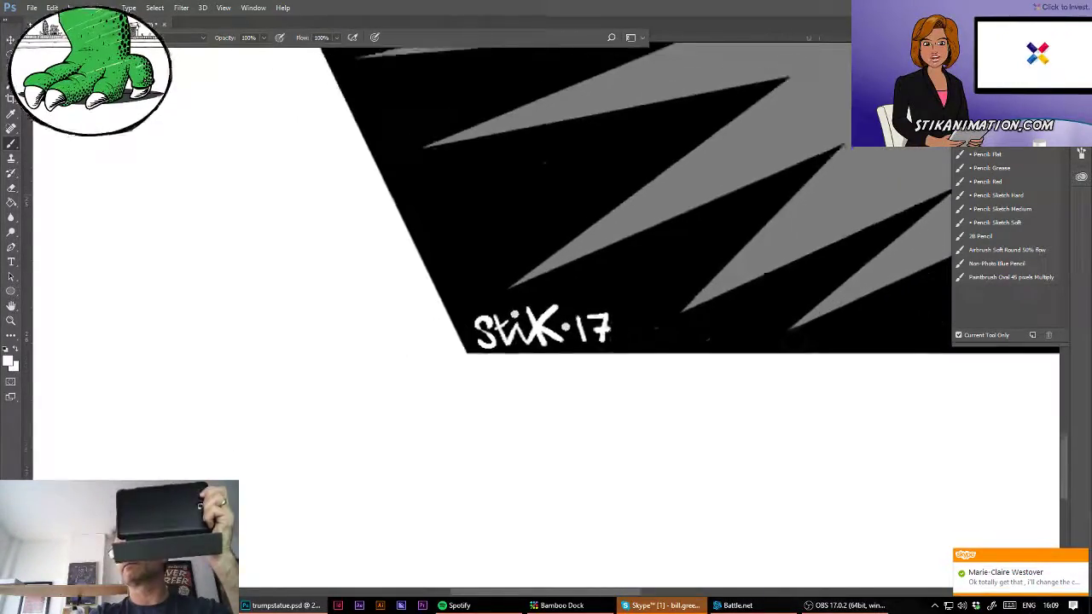
key("ctrl+minus")
key("ctrl+0")
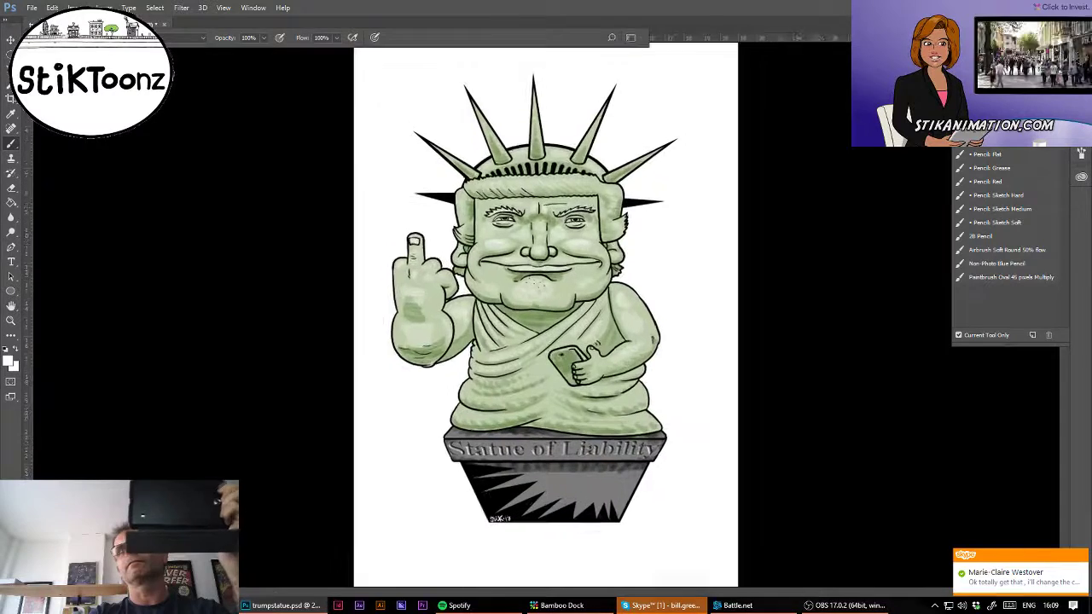